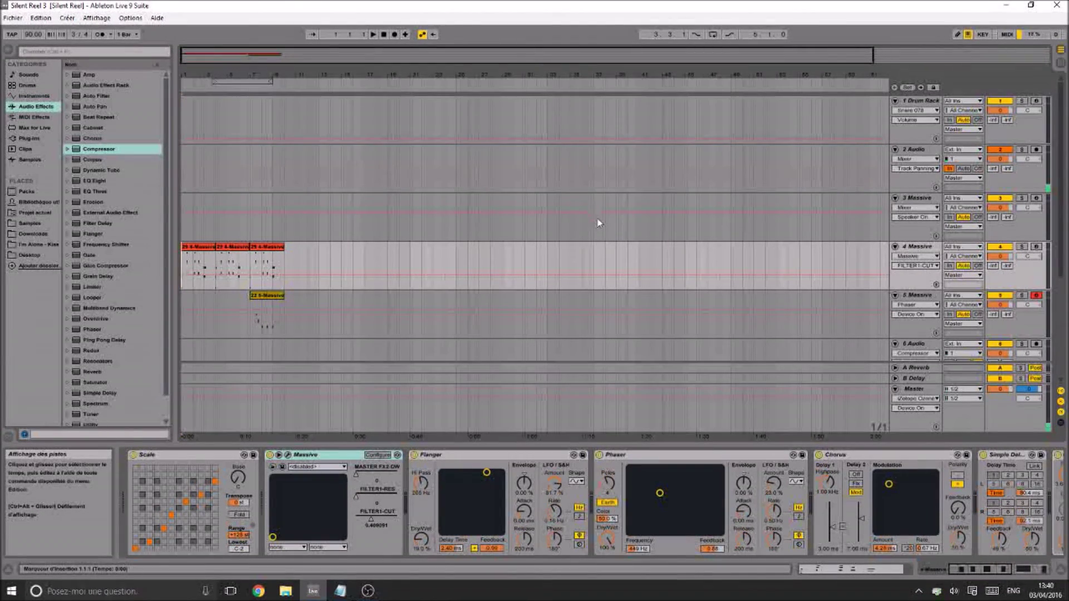
# Look over the device chains of the 3 Massive, Drum Rack and 2 Audio tracks and the song tempo
pyautogui.click(616, 235)
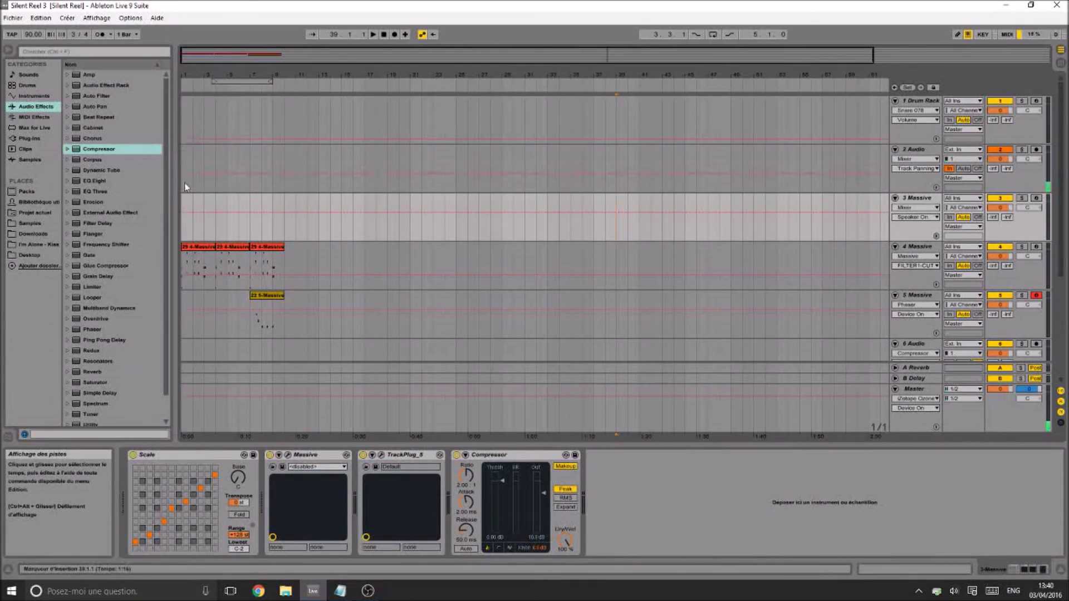
pyautogui.click(187, 118)
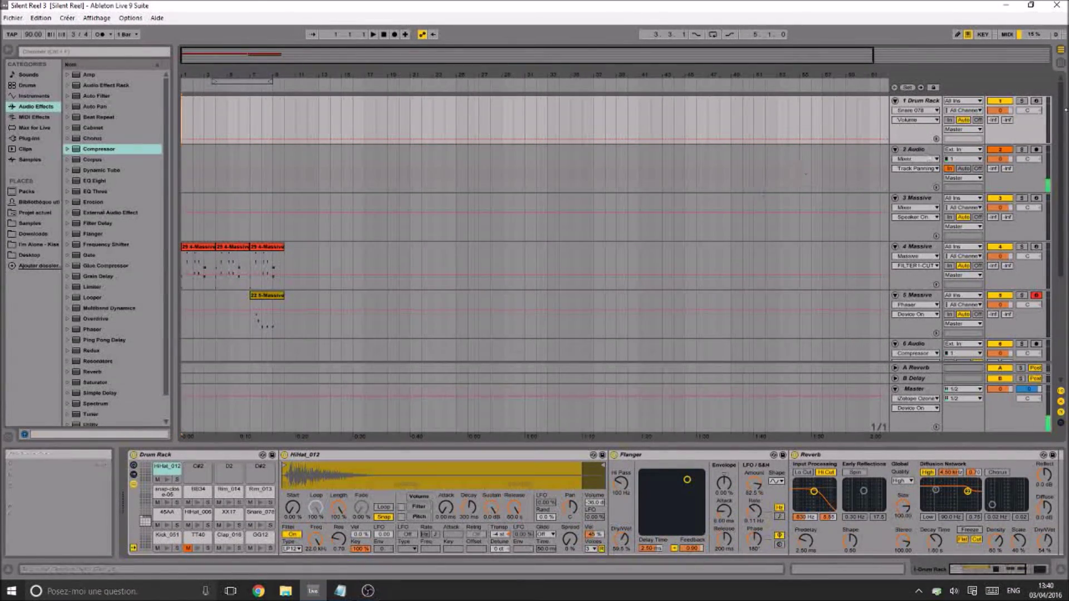
pyautogui.moveTo(1061, 108); pyautogui.dragTo(1067, 86)
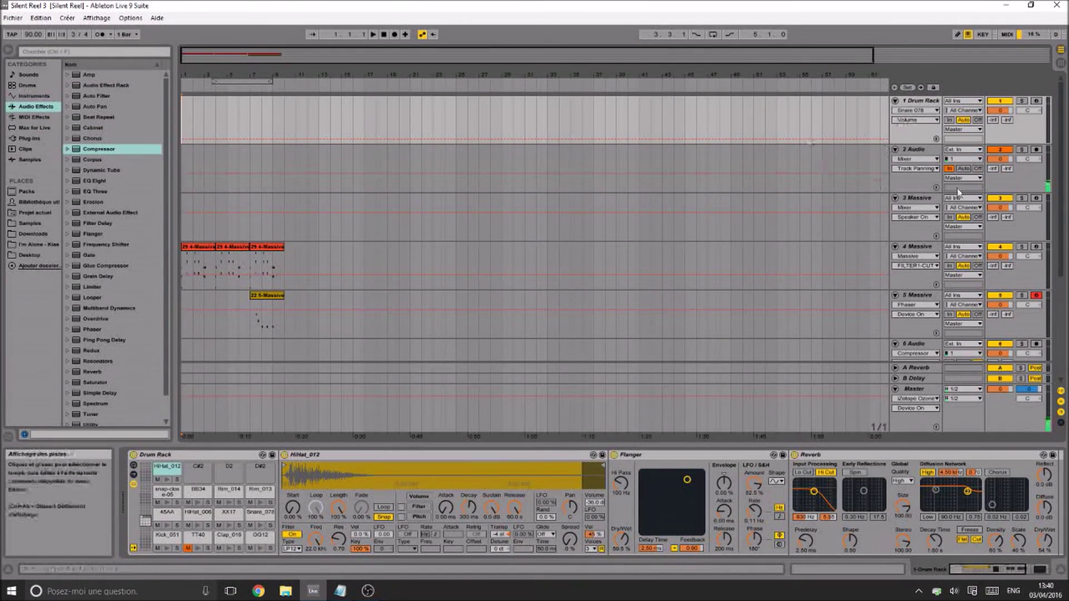
pyautogui.click(925, 102)
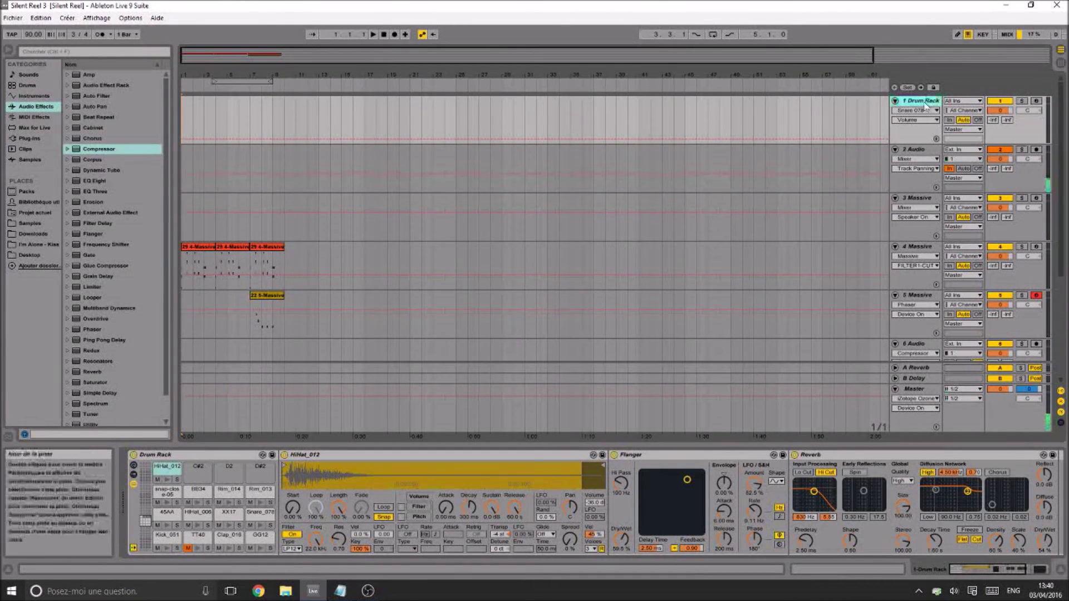
pyautogui.click(36, 36)
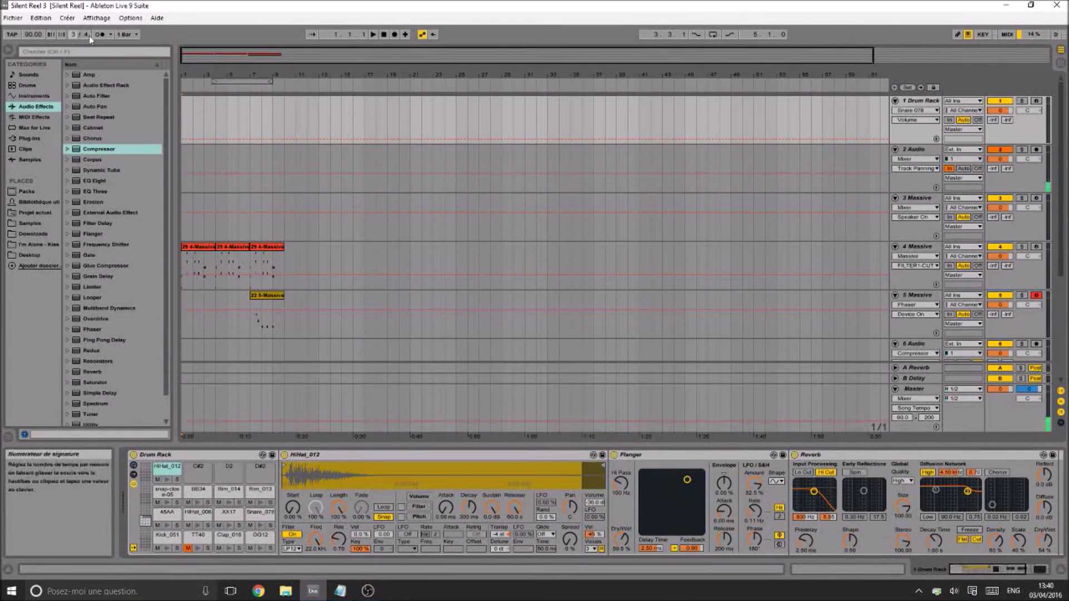
pyautogui.click(285, 167)
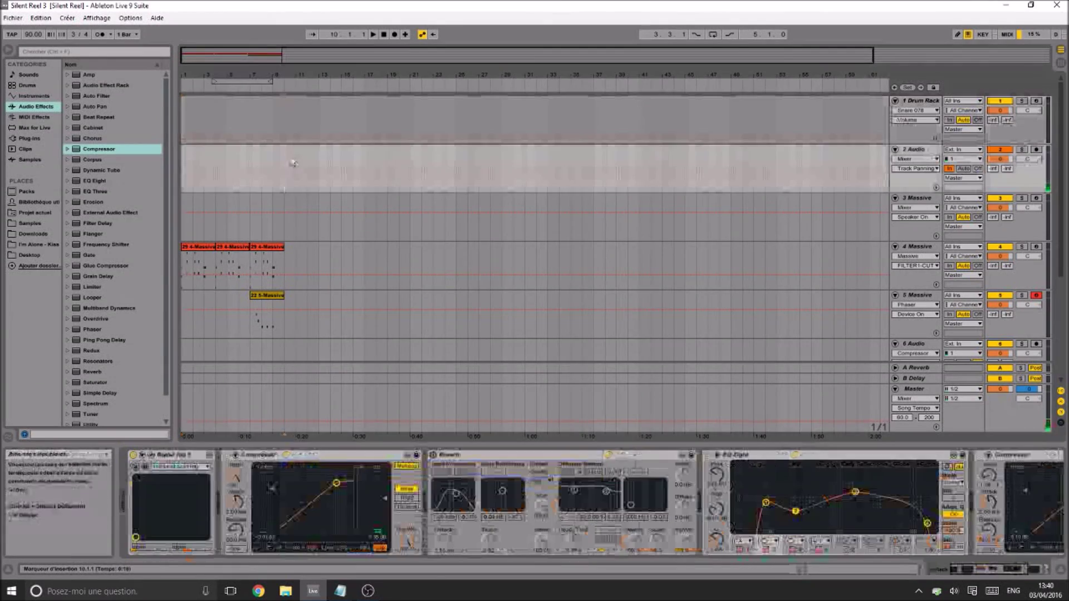
pyautogui.click(283, 109)
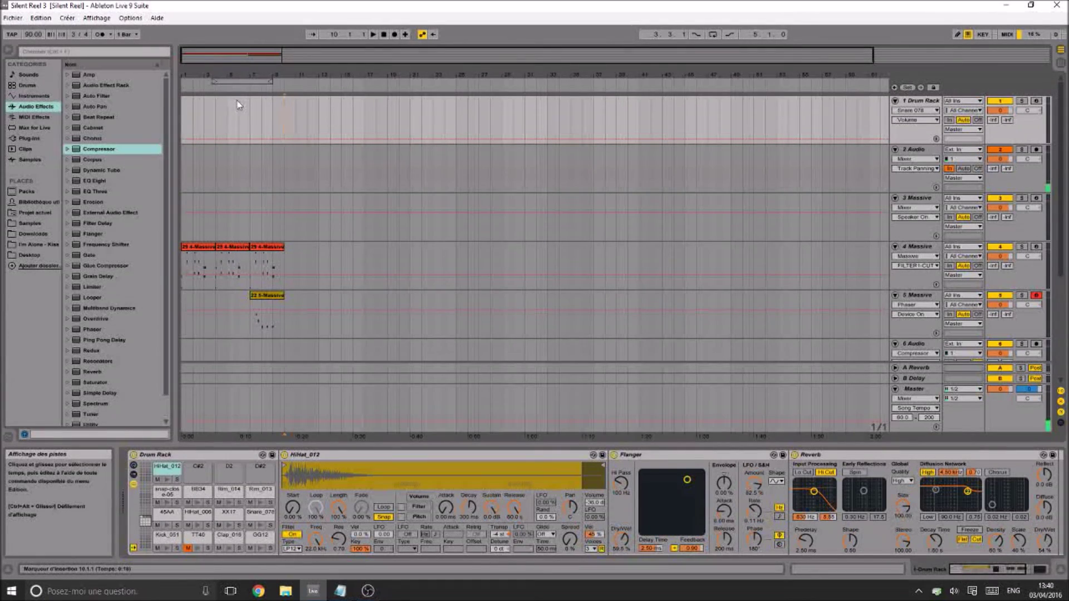
# Set the time signature to 4/4, turn on the metronome, and briefly play the empty part after the clips
pyautogui.moveTo(74, 34); pyautogui.dragTo(74, 30)
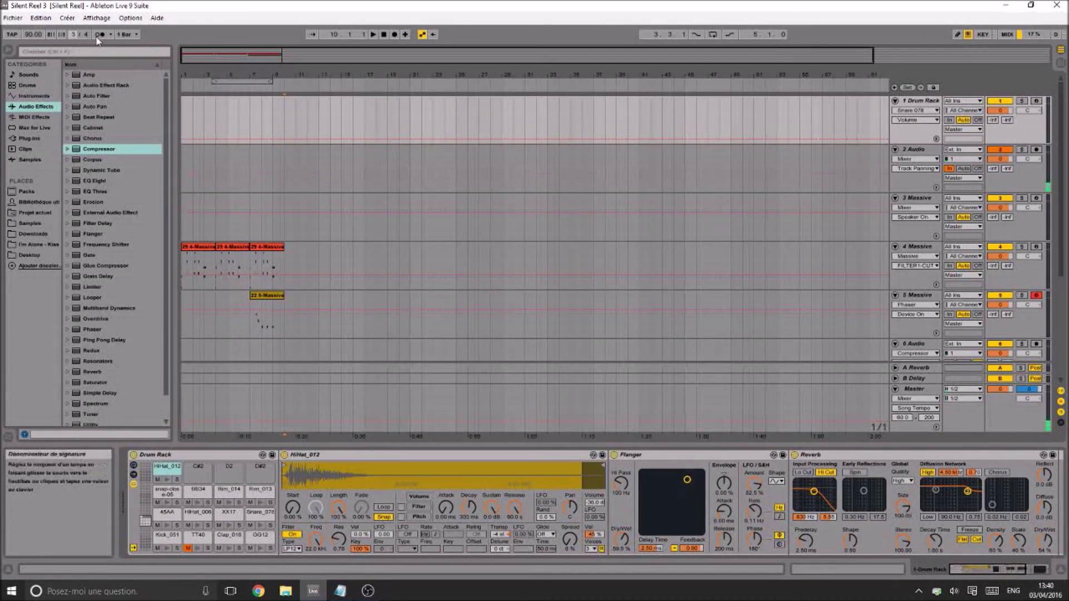
pyautogui.click(291, 111)
pyautogui.press('space')
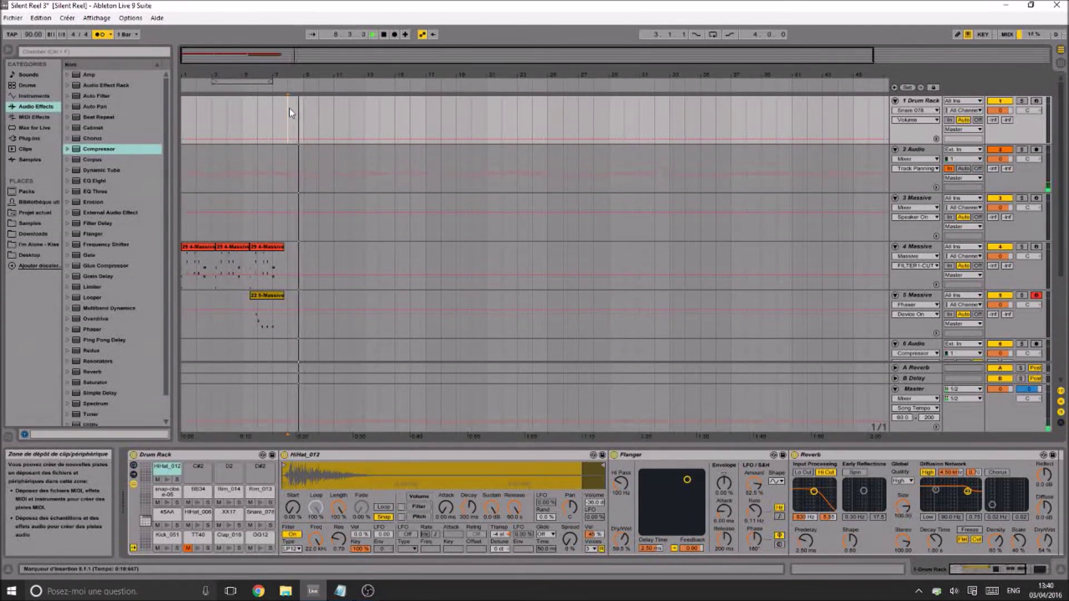
pyautogui.press('space')
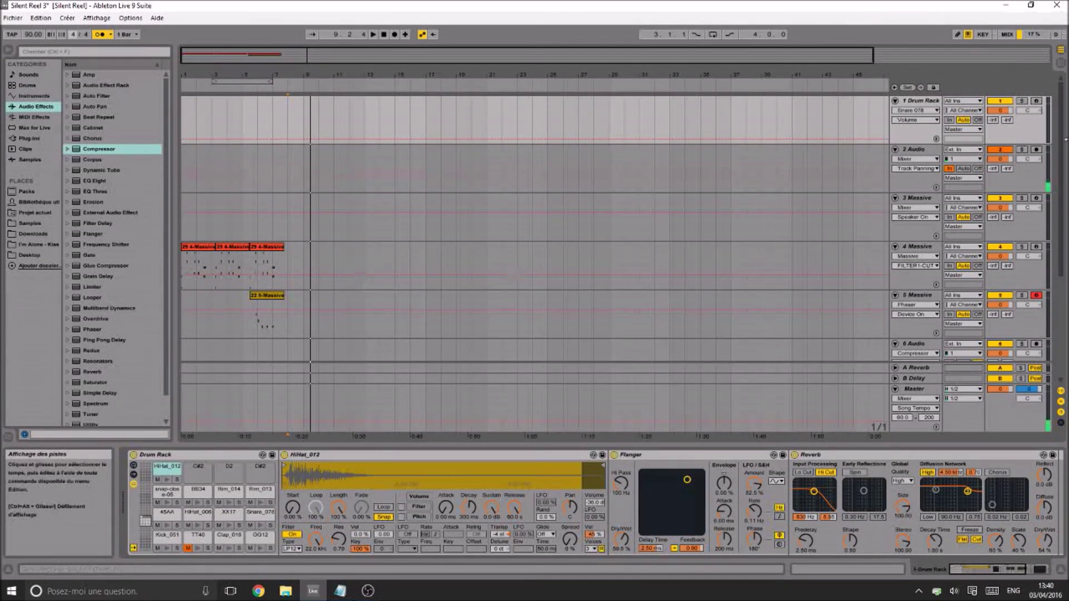
# Arm the 1 Drum Rack track for recording and audition its kick, snare and other drum pads
pyautogui.click(1036, 101)
pyautogui.press('a')
pyautogui.press('z')
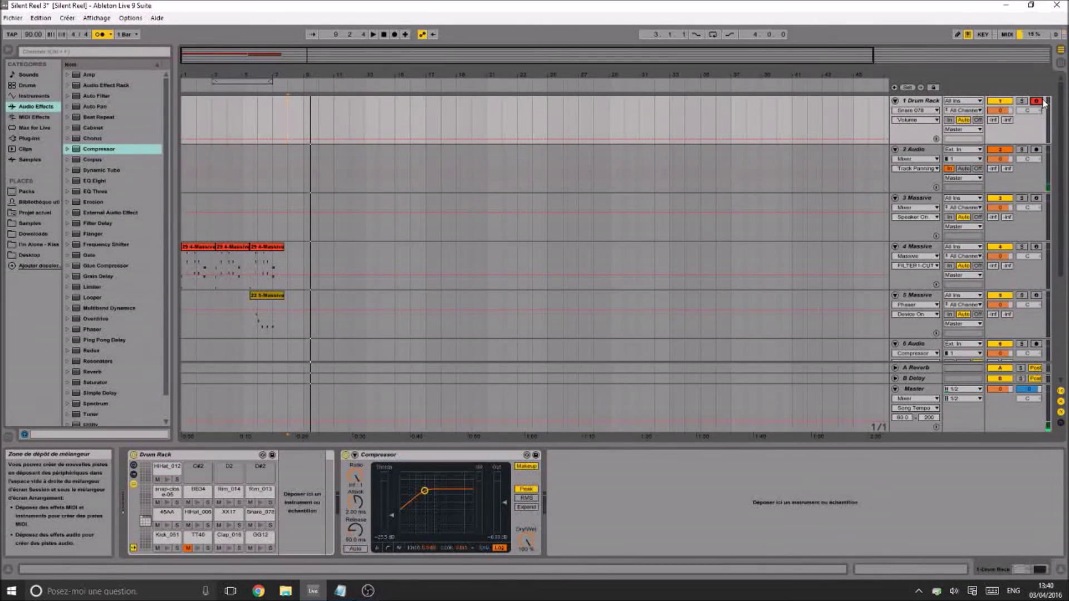
pyautogui.press('z')
pyautogui.press('z')
pyautogui.press('a')
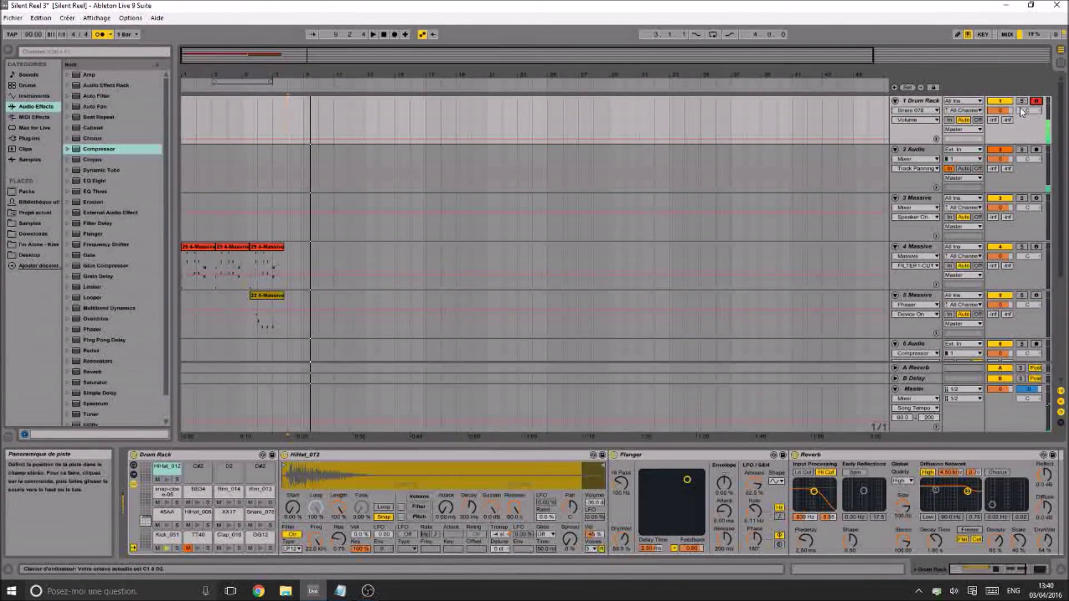
pyautogui.press('w')
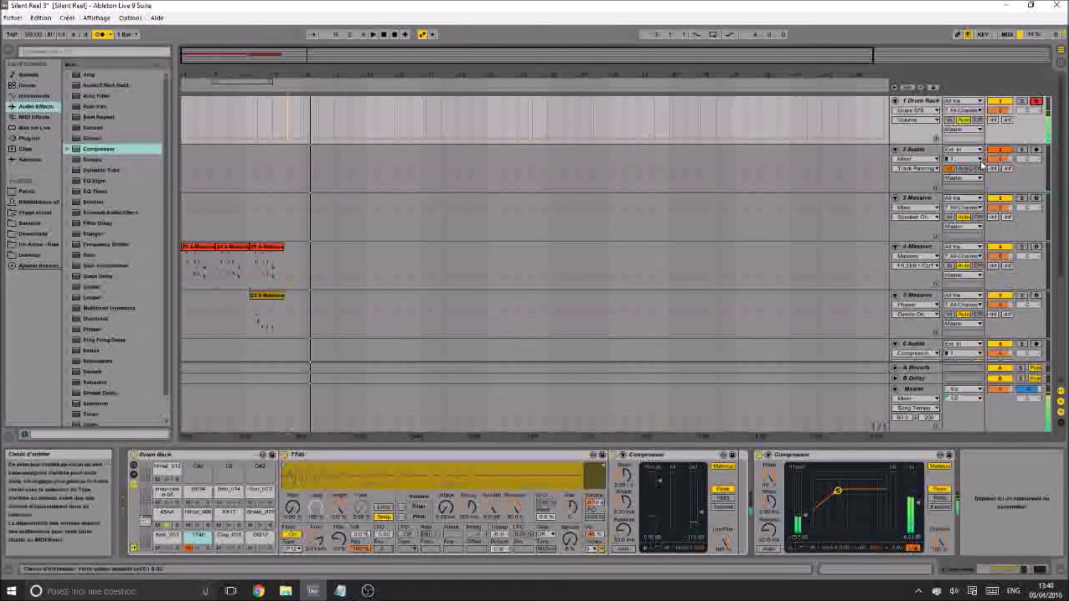
pyautogui.press('d')
pyautogui.press('f')
pyautogui.press('a')
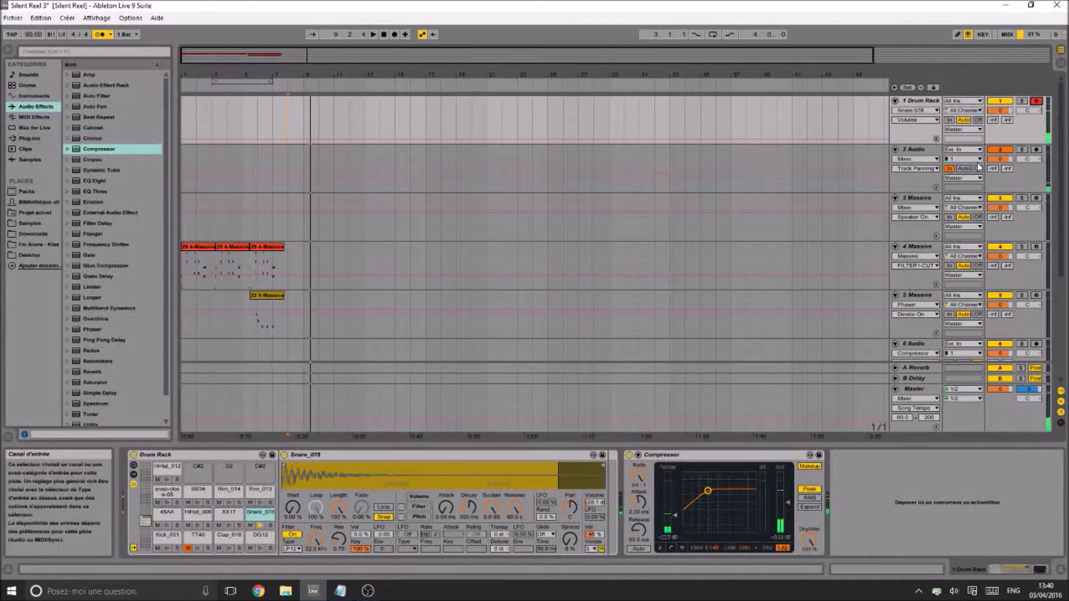
pyautogui.press('g')
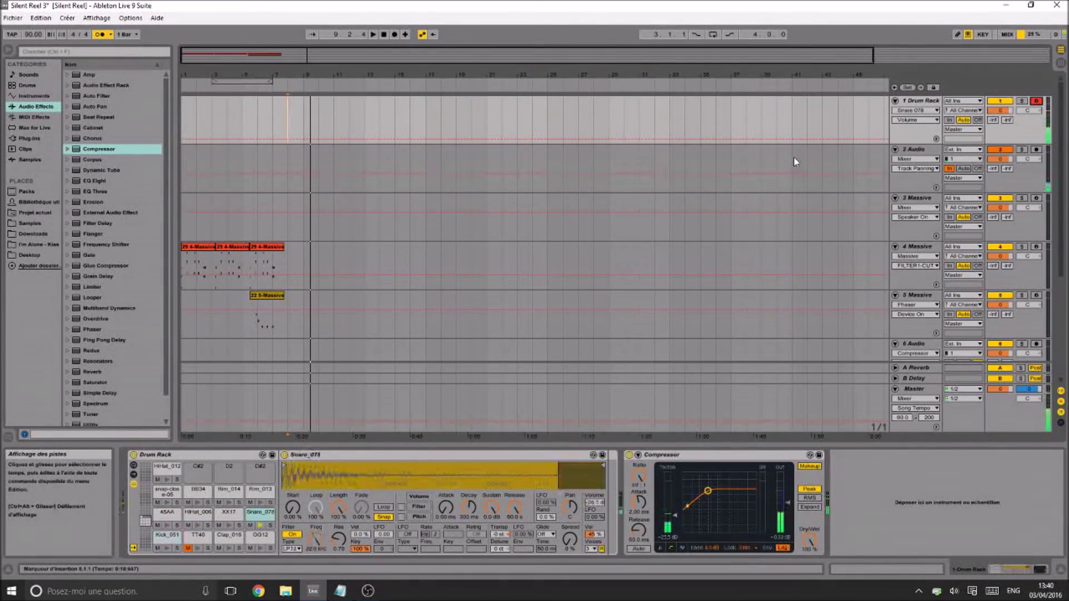
# Set the time signature back to 3/4 and play a kick and snare pattern against the metronome
pyautogui.hotkey('ctrl', 's')
pyautogui.moveTo(72, 33); pyautogui.dragTo(72, 37)
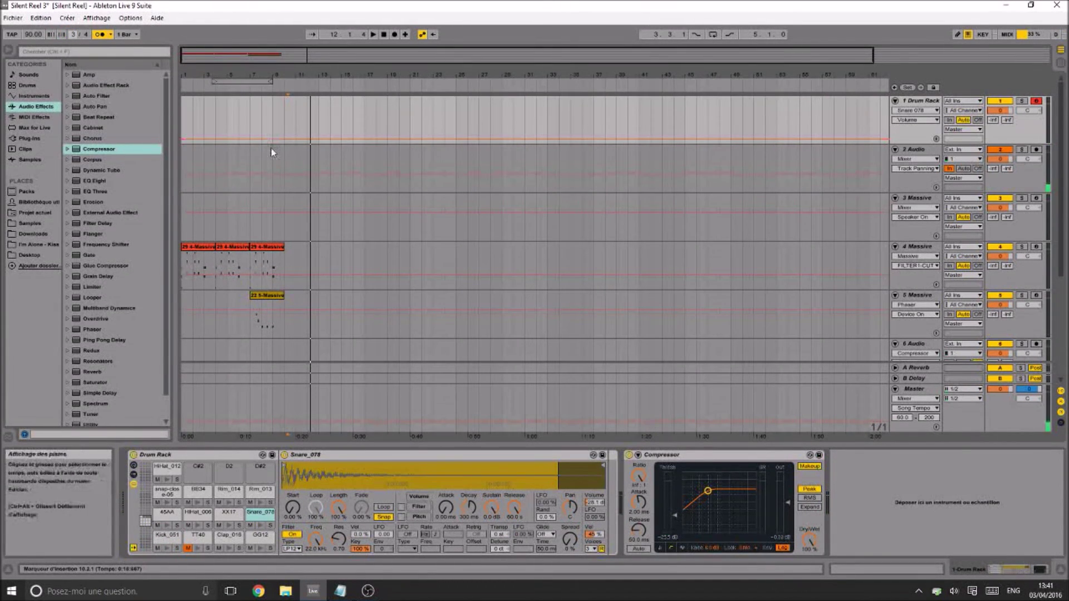
pyautogui.press('a')
pyautogui.press('a')
pyautogui.press('g')
pyautogui.press('a')
pyautogui.press('space')
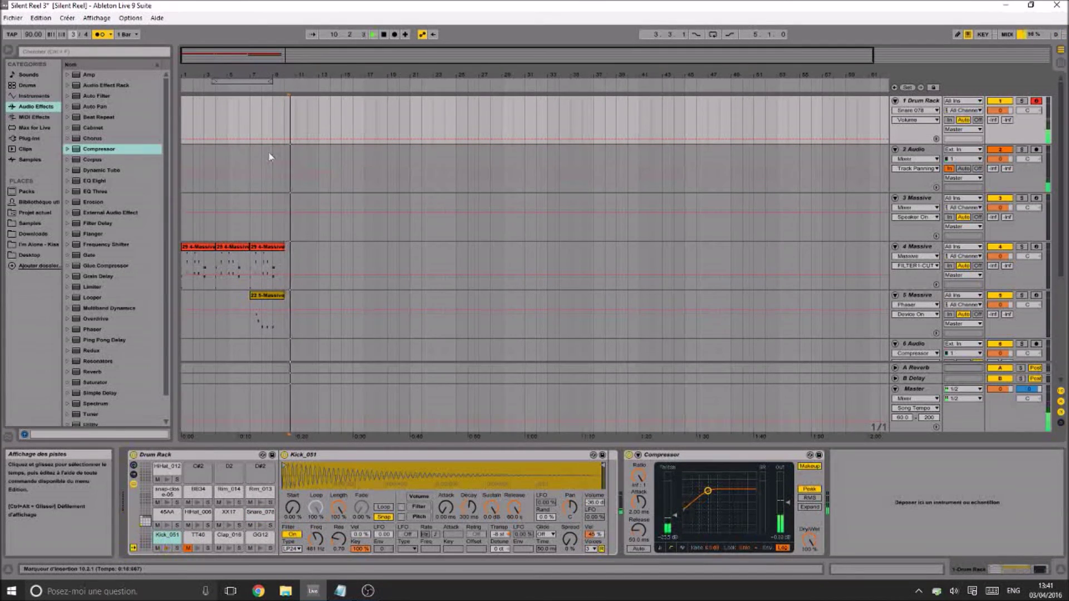
# Turn off the metronome, stop playback with the insert marker at bar 1, and save the set
pyautogui.hotkey('ctrl', 's')
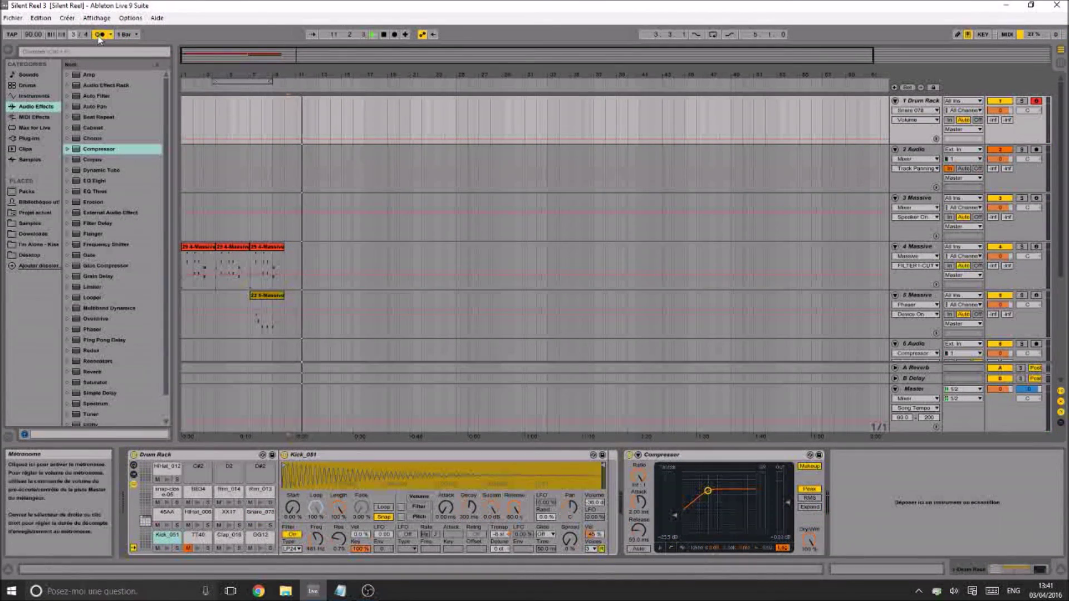
pyautogui.click(99, 35)
pyautogui.click(186, 114)
pyautogui.press('space')
pyautogui.hotkey('ctrl', 's')
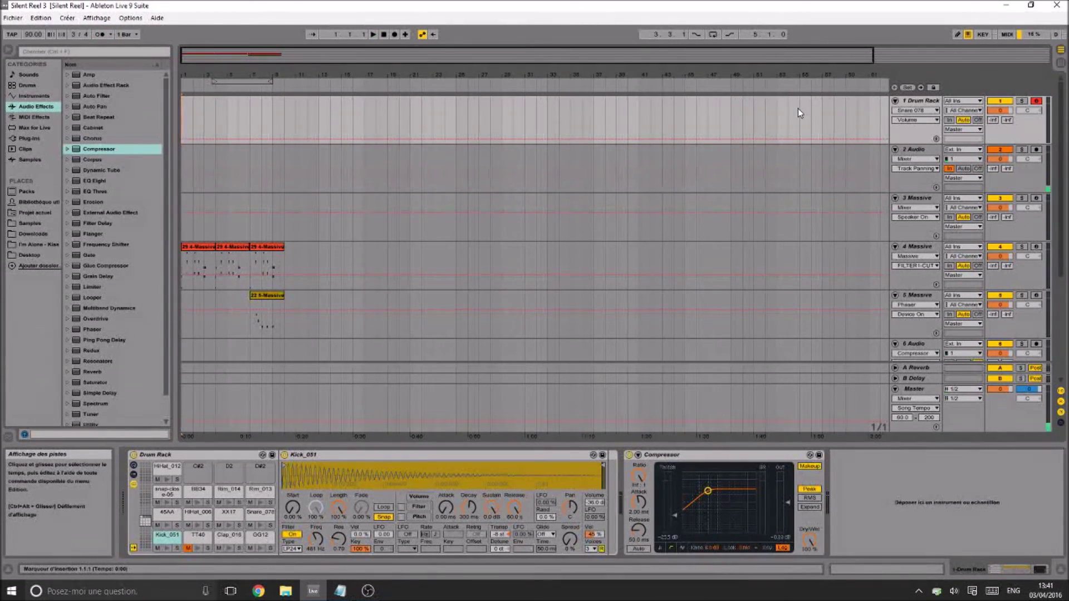
# Look over the Drum Rack track's automation device choices and the devices on the 3 Massive and 2 Audio tracks
pyautogui.click(921, 100)
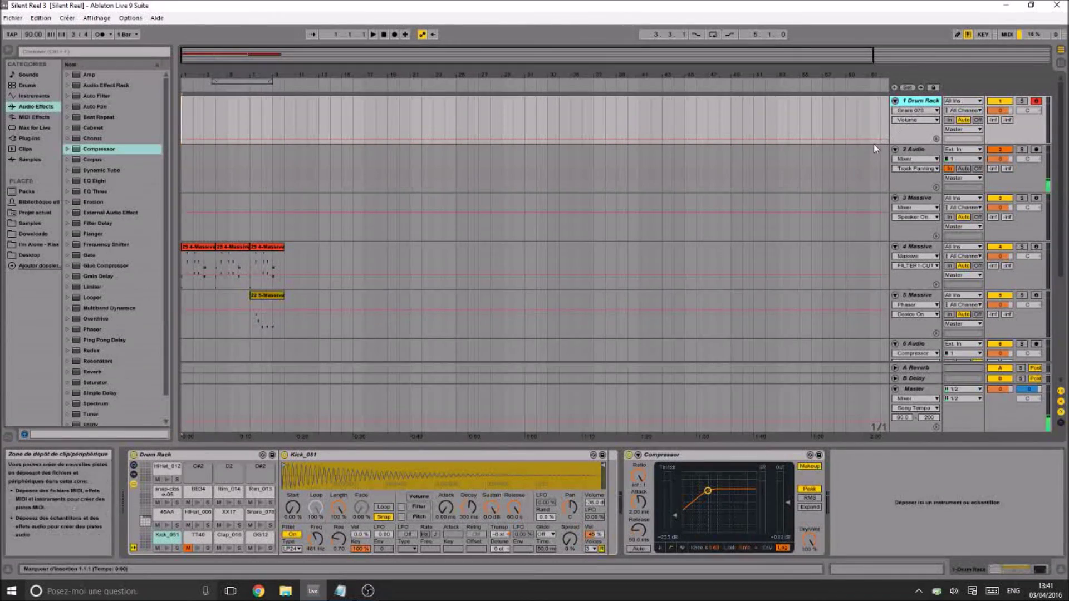
pyautogui.press('Tab')
pyautogui.press('Tab')
pyautogui.click(936, 111)
pyautogui.click(944, 307)
pyautogui.click(925, 202)
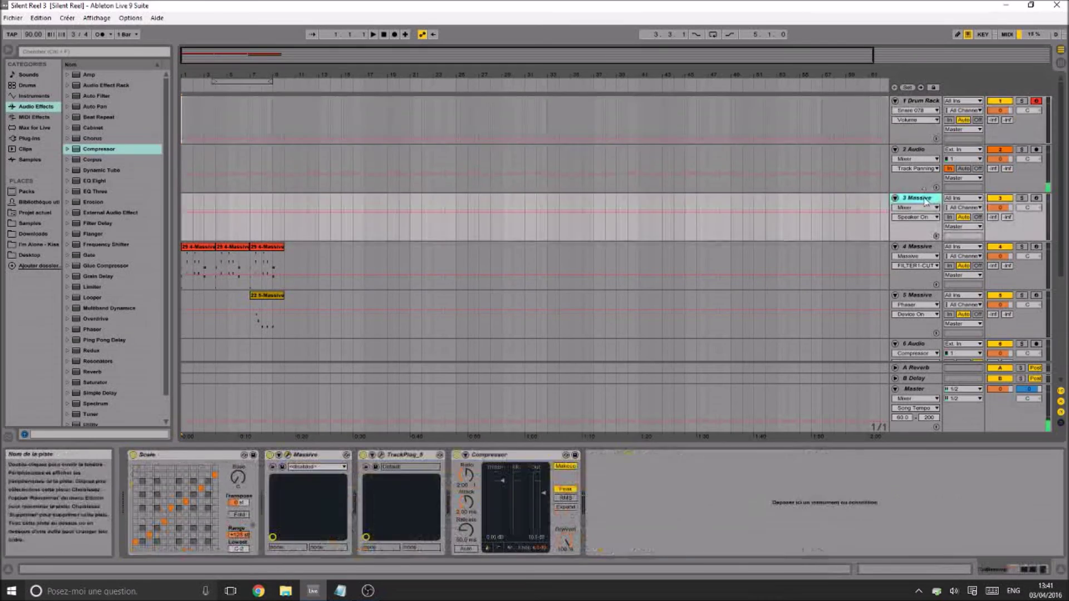
pyautogui.click(998, 158)
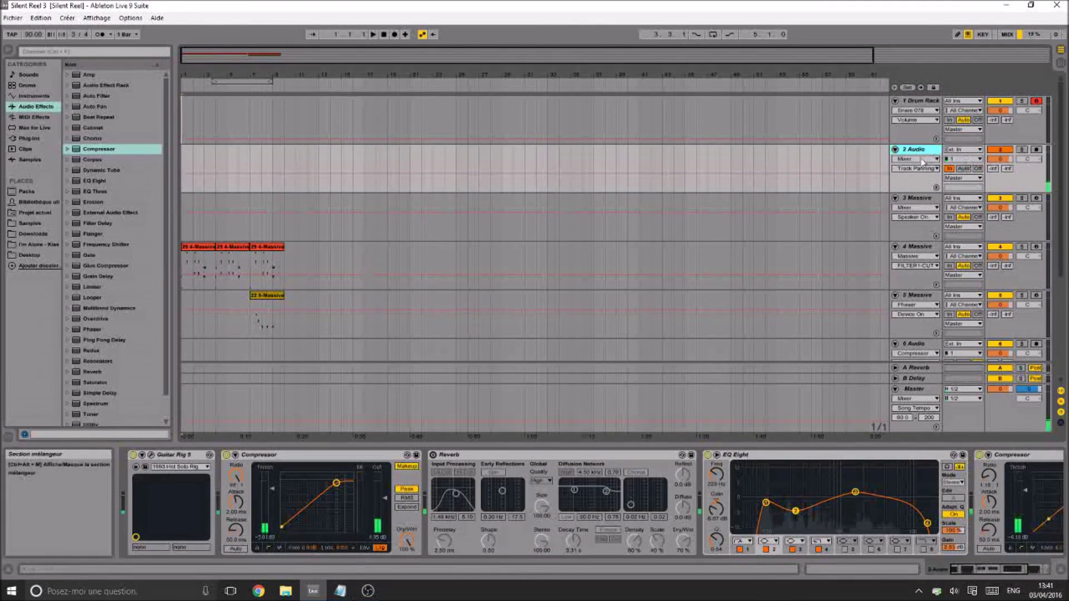
pyautogui.scroll(-3, 909, 167)
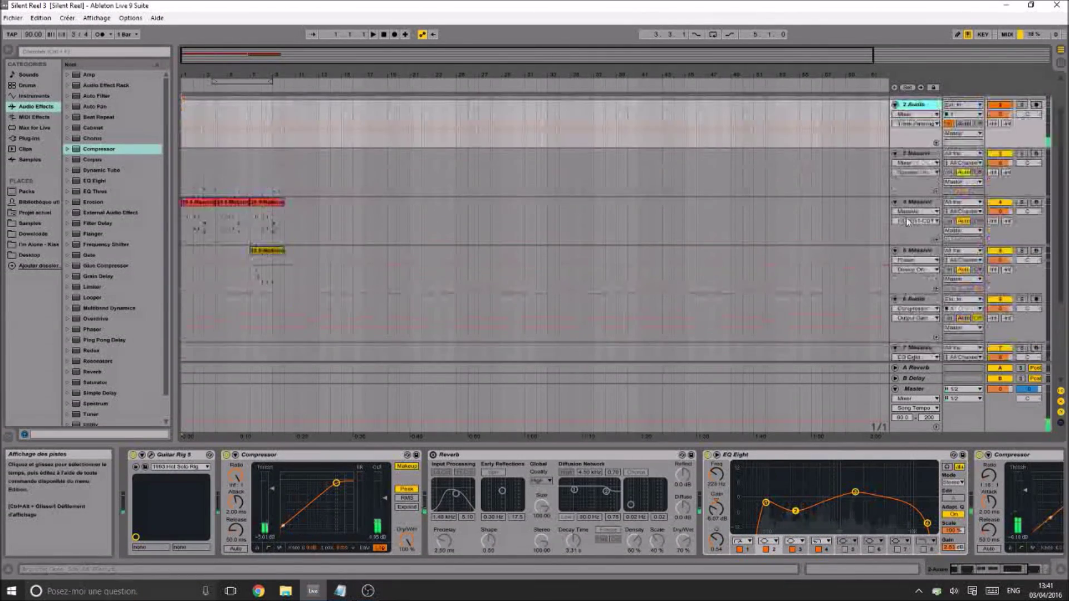
pyautogui.scroll(3, 906, 223)
# Solo the 2 Audio and 4 Massive tracks together, and clear all the solos
pyautogui.click(1022, 150)
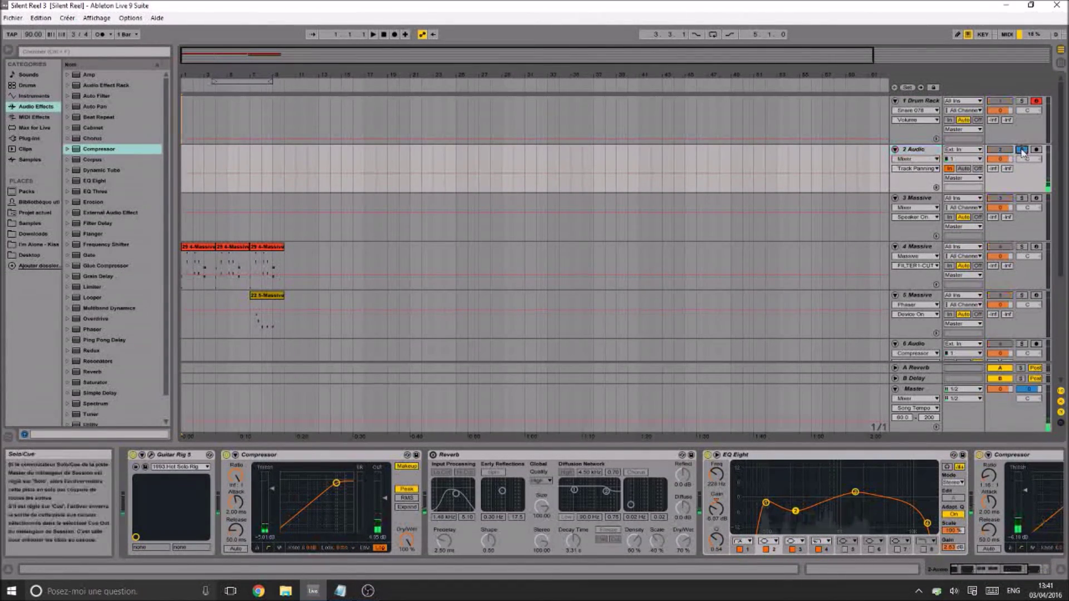
pyautogui.keyDown('ctrl'); pyautogui.click(1022, 247); pyautogui.keyUp('ctrl')
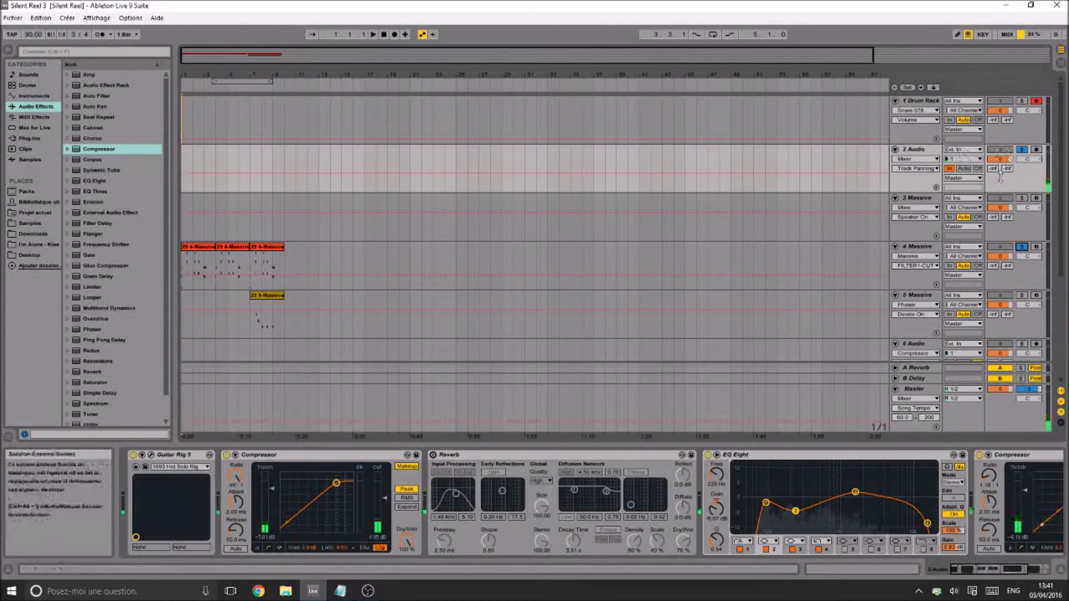
pyautogui.click(1022, 150)
pyautogui.click(1022, 150)
pyautogui.click(1022, 149)
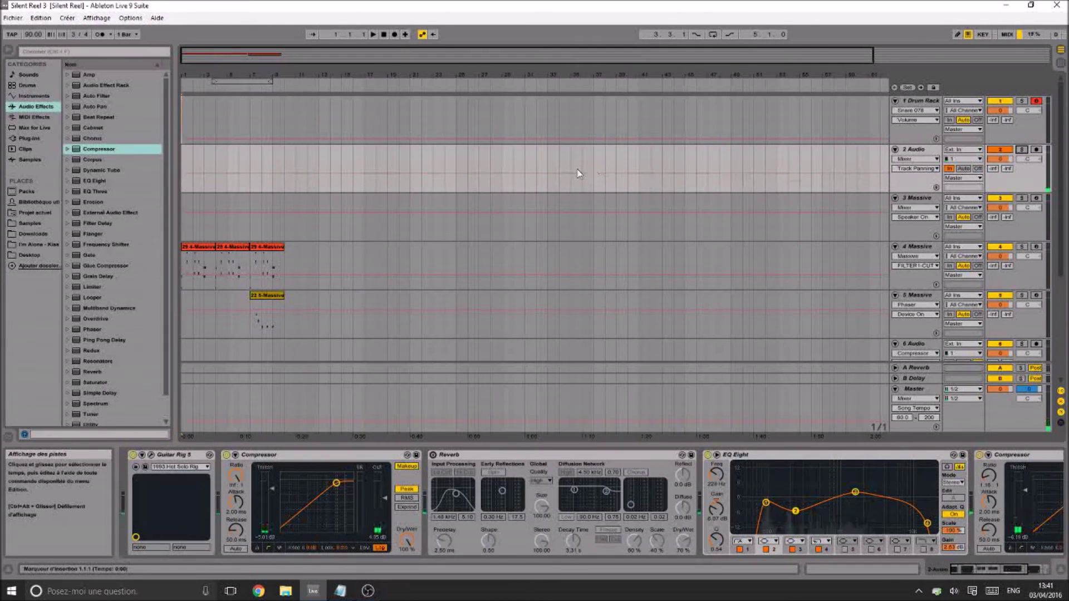
# Delete the 6 Audio track below the 5 Massive track and save the set
pyautogui.click(922, 150)
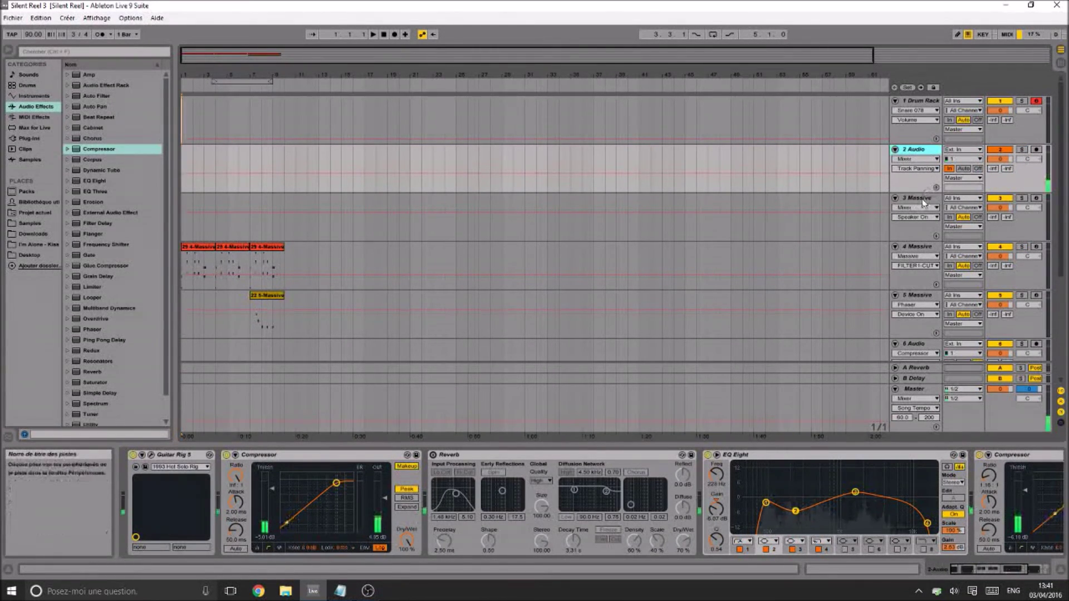
pyautogui.click(921, 246)
pyautogui.scroll(-3, 921, 245)
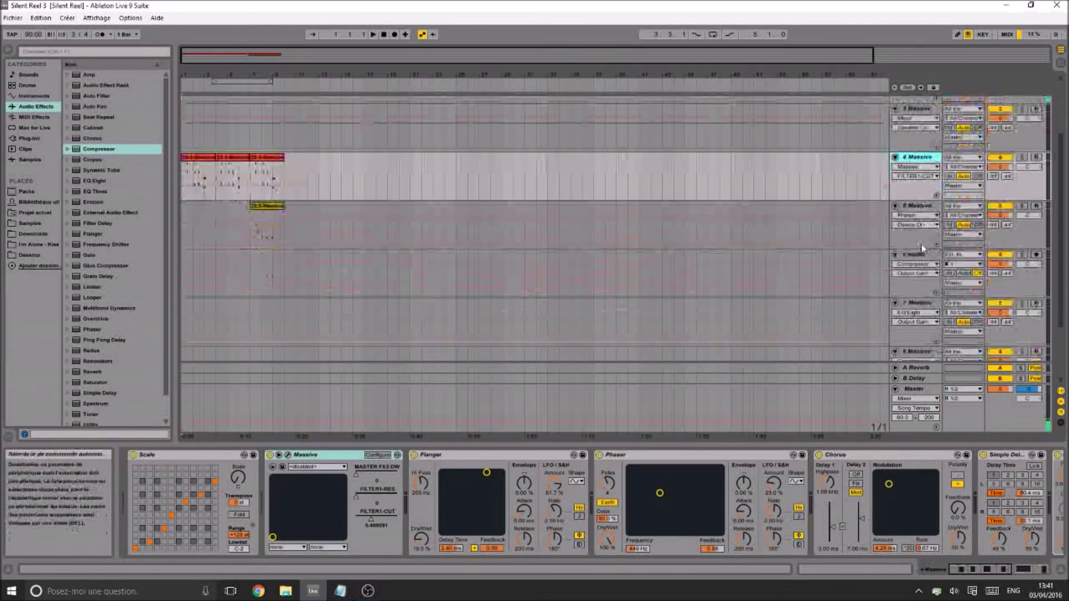
pyautogui.scroll(-2, 919, 234)
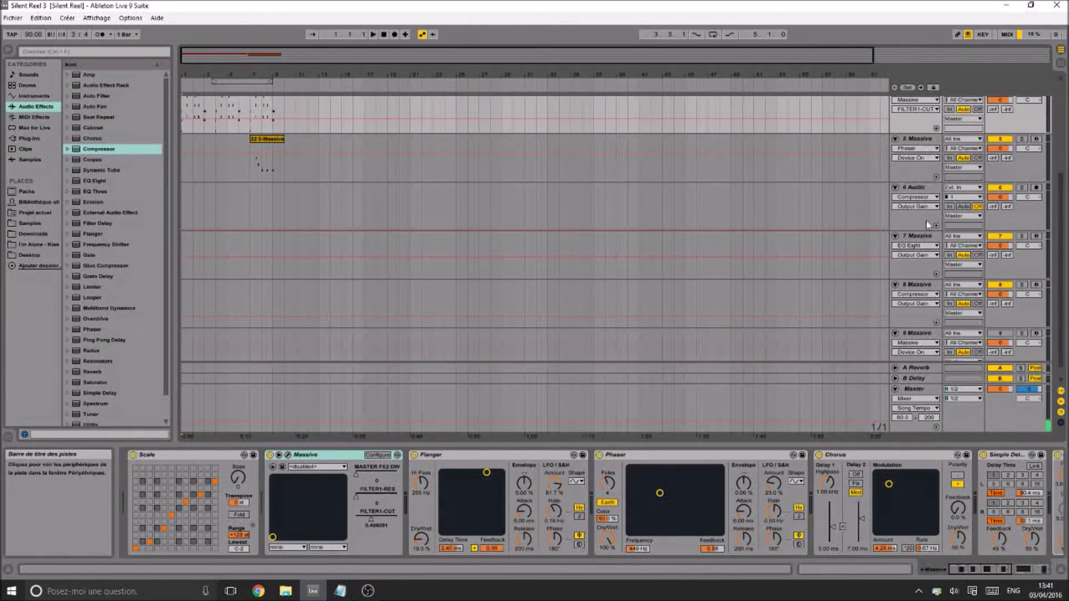
pyautogui.click(926, 219)
pyautogui.scroll(-1, 923, 201)
pyautogui.moveTo(925, 378); pyautogui.dragTo(925, 377)
pyautogui.scroll(3, 879, 265)
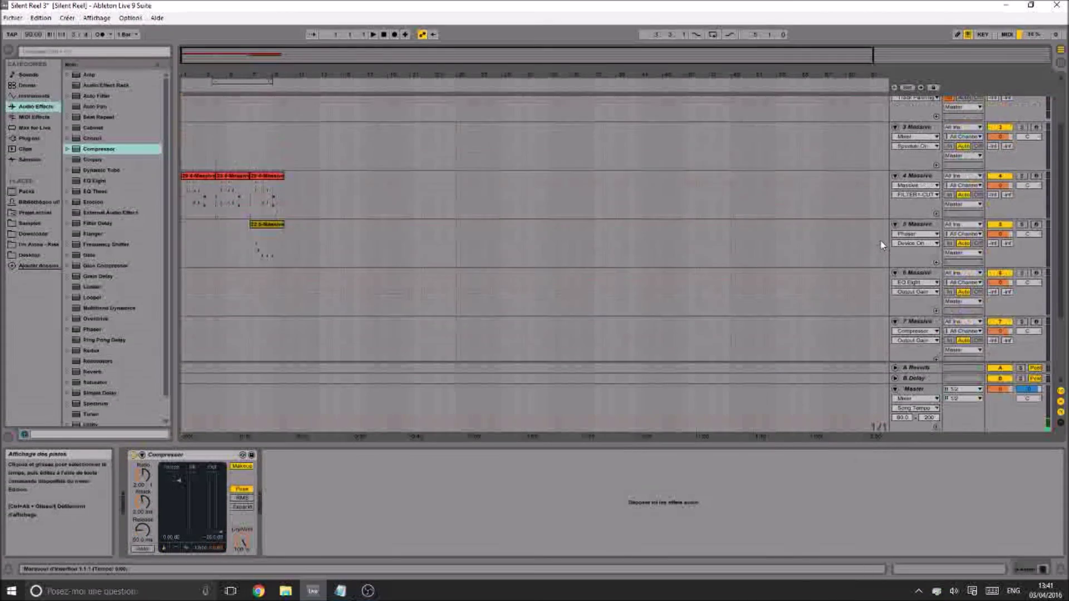
pyautogui.scroll(-2, 882, 248)
pyautogui.scroll(4, 354, 237)
pyautogui.hotkey('ctrl', 's')
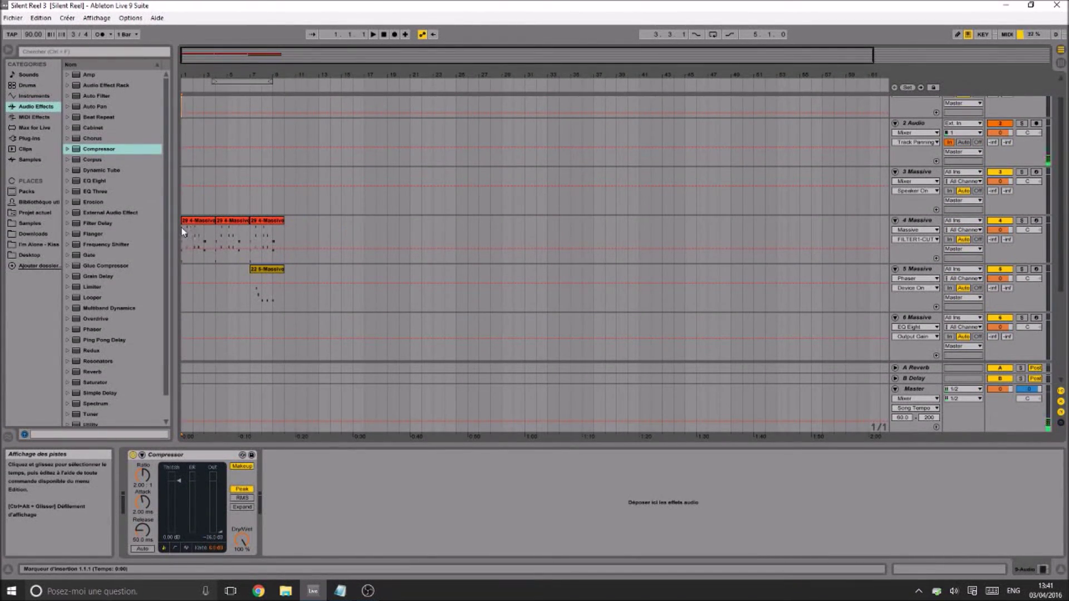
# Place the insert marker at bar 1 of the 4 Massive track, arm it for recording, and save the set
pyautogui.click(184, 231)
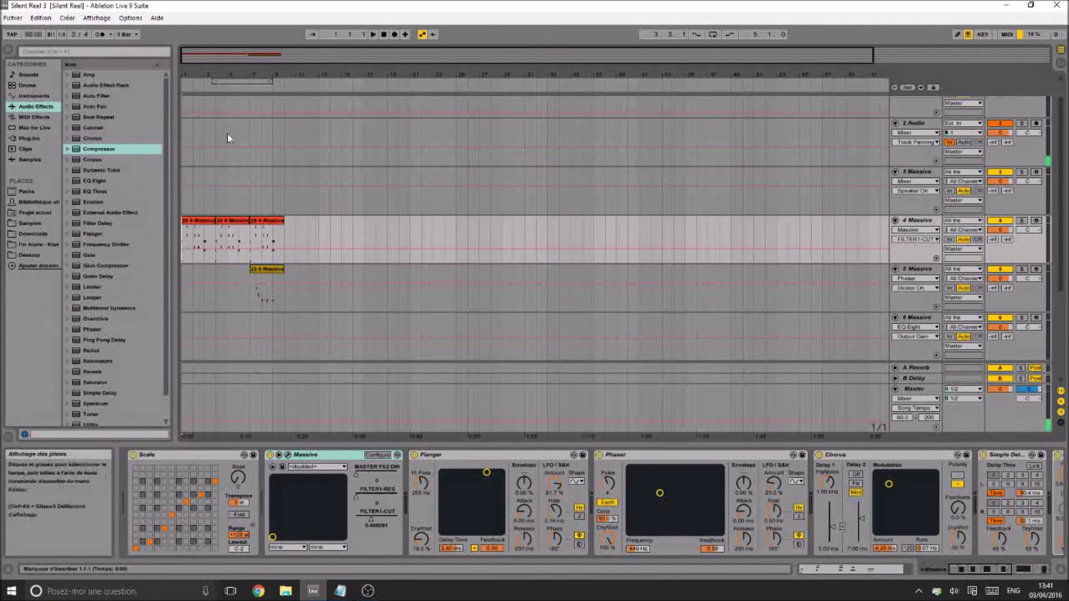
pyautogui.scroll(1, 305, 296)
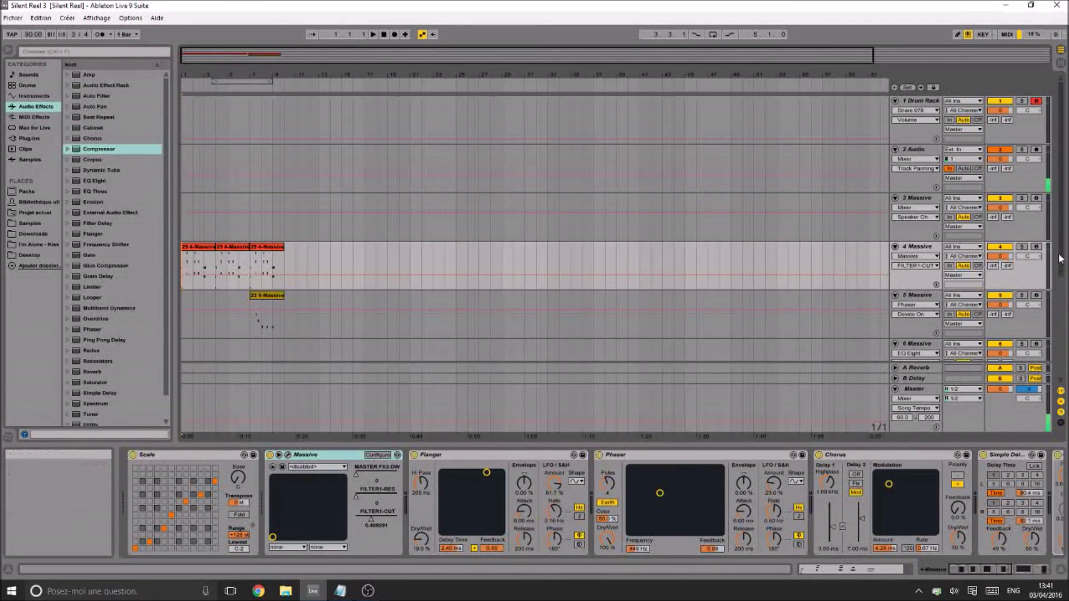
pyautogui.click(1036, 247)
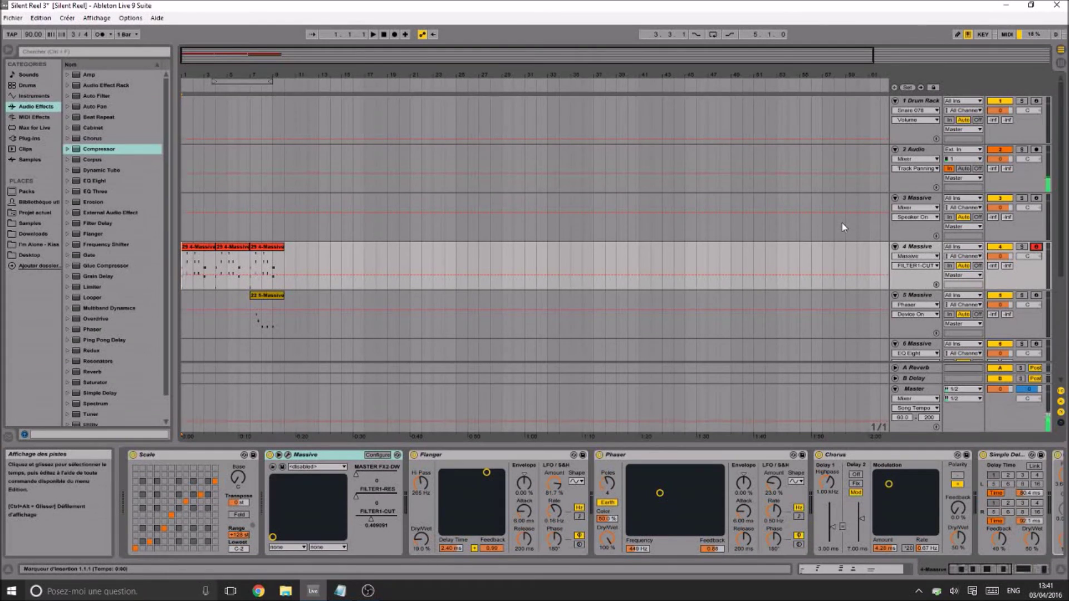
pyautogui.hotkey('ctrl', 's')
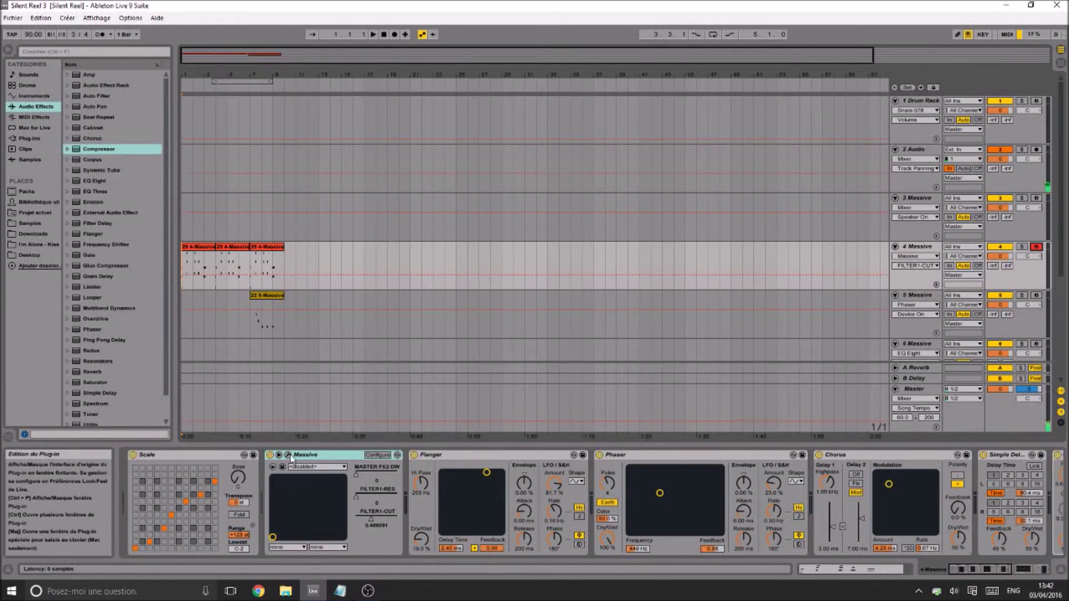
# Raise the computer keyboard's octave and play a few test notes on the armed 4 Massive track
pyautogui.press('x')
pyautogui.press('g')
pyautogui.press('j')
pyautogui.press('l')
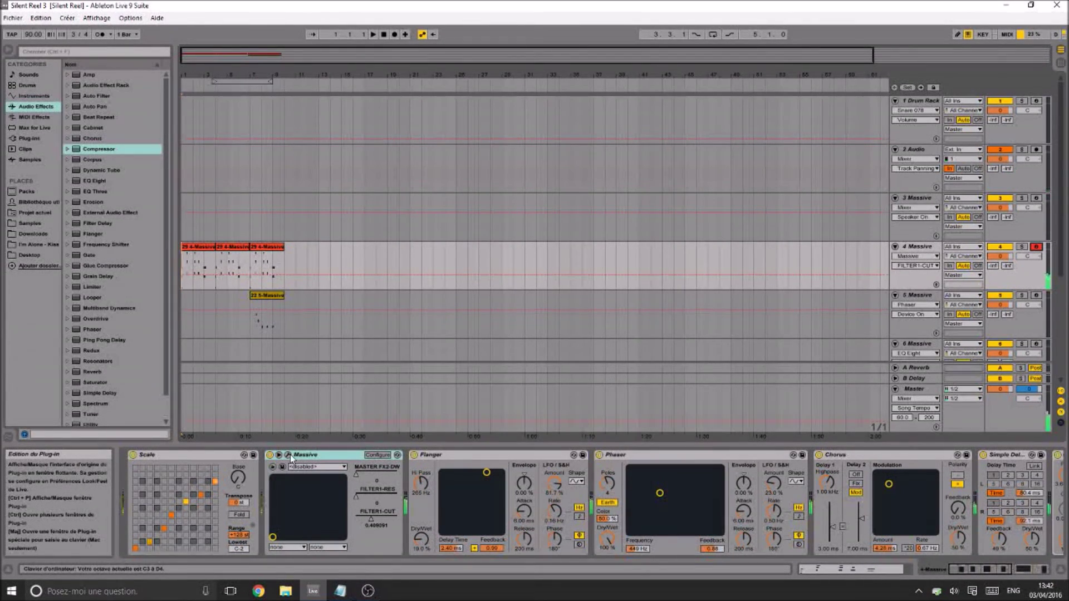
# Open the Massive synth of the 4 Massive track, examine its oscillator page, and close it
pyautogui.click(289, 455)
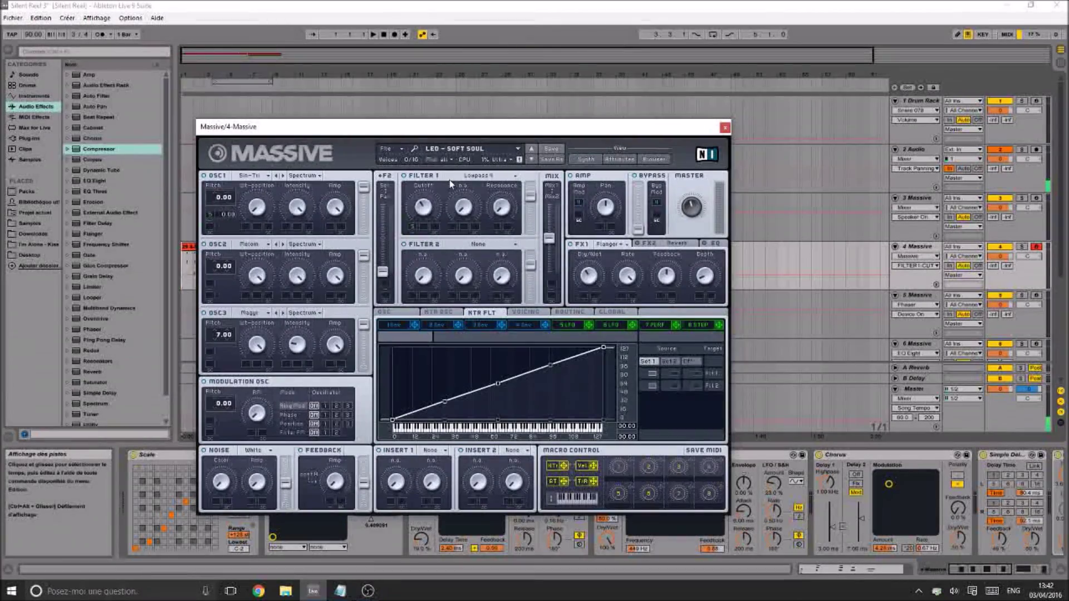
pyautogui.click(404, 313)
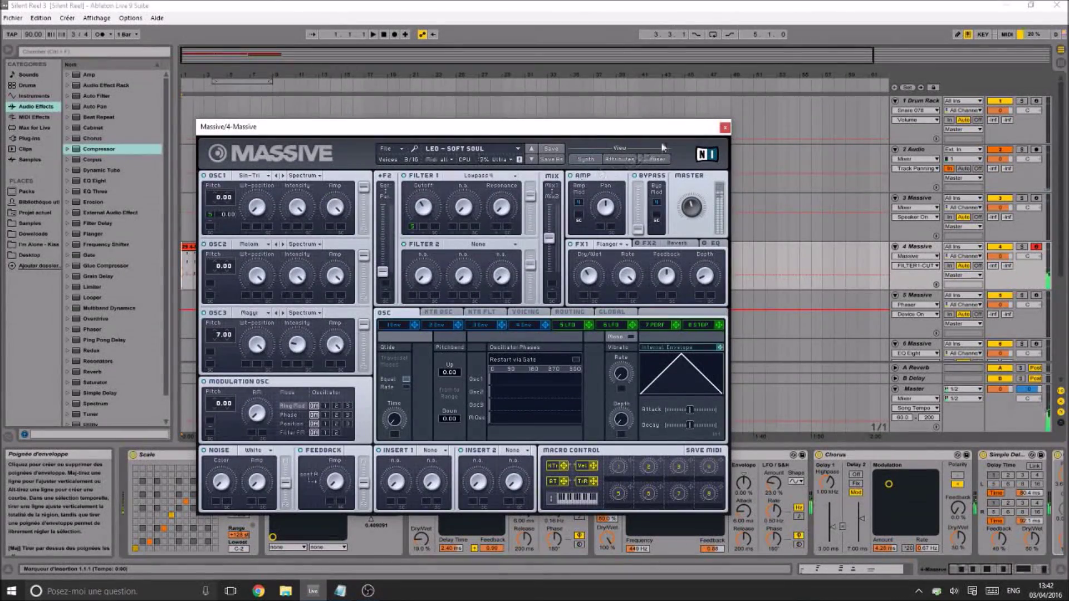
pyautogui.click(724, 129)
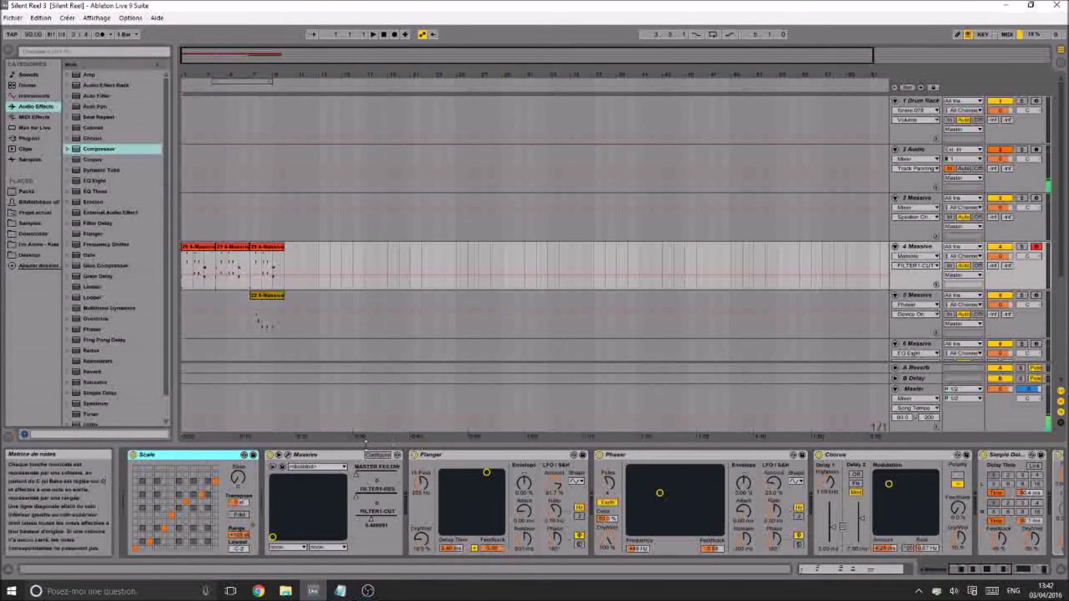
# Select the Scale device, highlight the Aeolian F notes in the Notepad file Tutorial Guidelines.txt, and return to Ableton Live
pyautogui.click(328, 455)
pyautogui.click(195, 457)
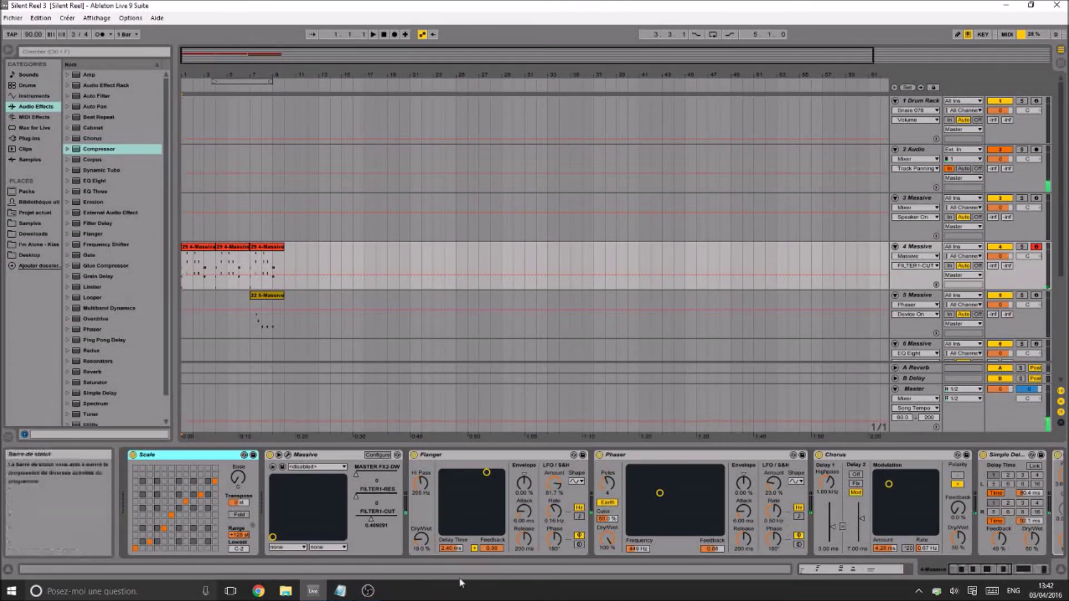
pyautogui.click(340, 591)
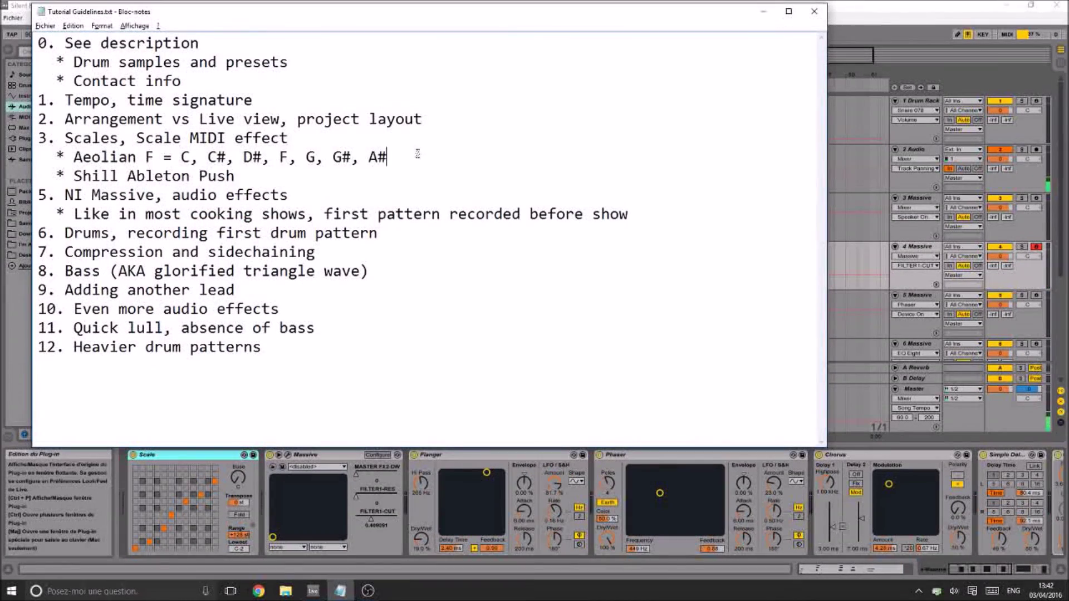
pyautogui.moveTo(417, 157); pyautogui.dragTo(179, 157)
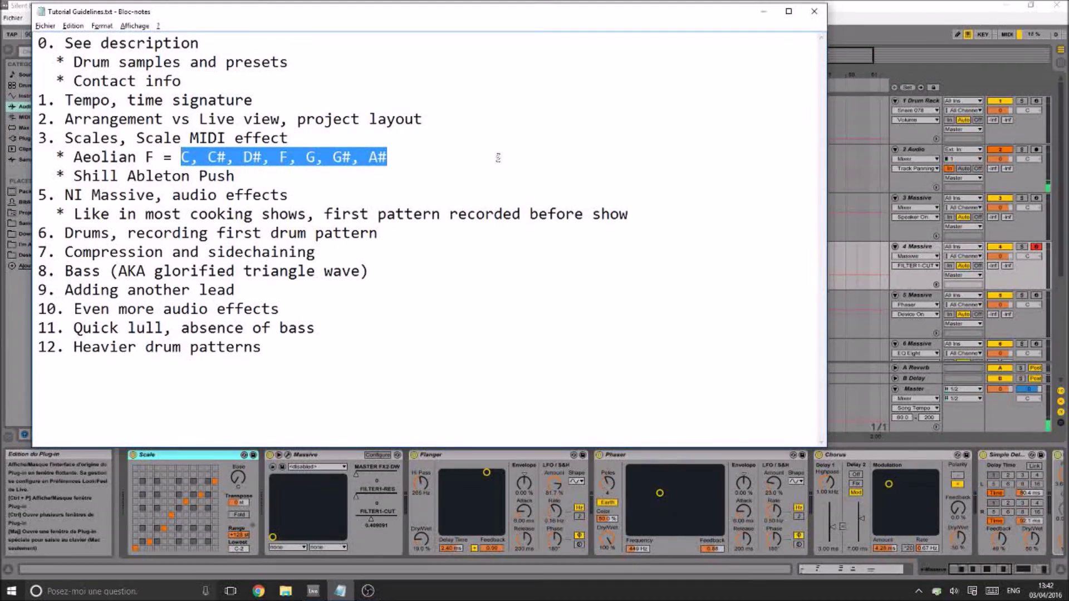
pyautogui.hotkey('alt', 'Tab')
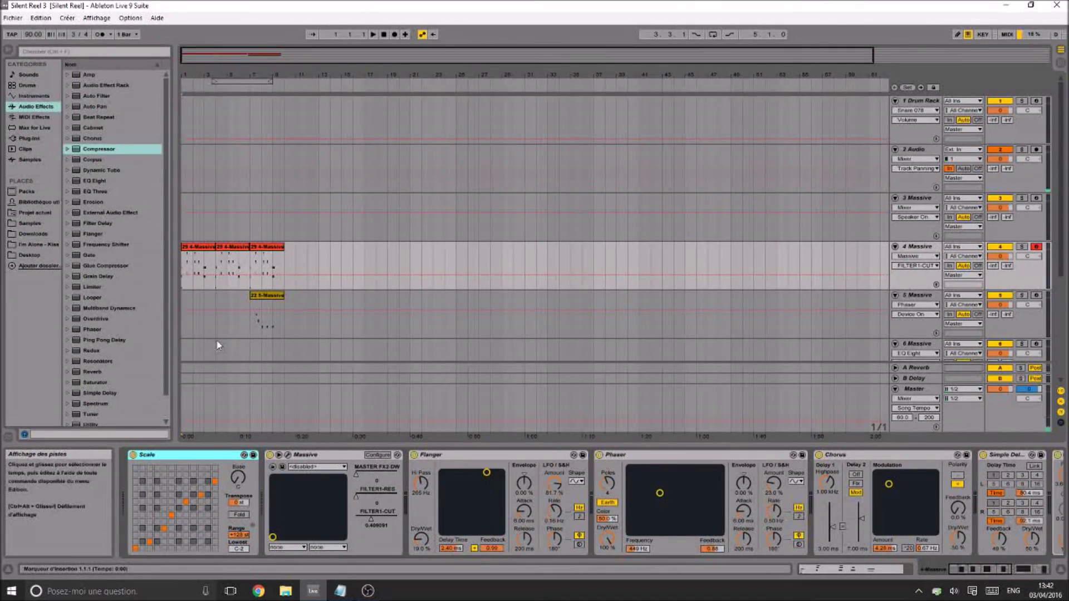
pyautogui.hotkey('ctrl', 'd')
pyautogui.click(194, 266)
pyautogui.hotkey('ctrl', 'z')
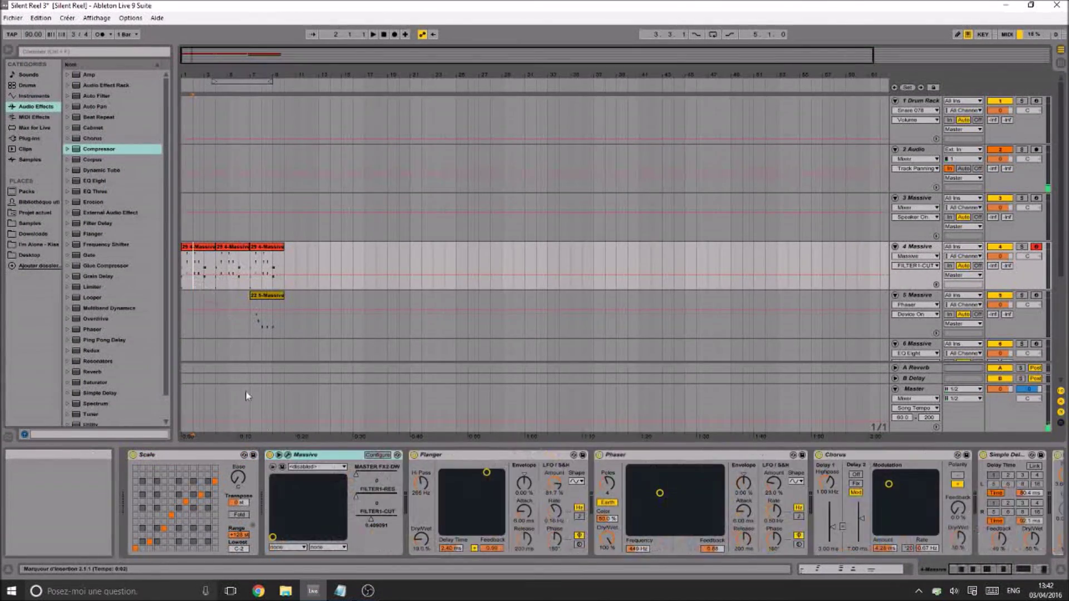
# Return the insert marker to bar 1 of the 4 Massive track and save the set
pyautogui.click(185, 263)
pyautogui.hotkey('ctrl', 's')
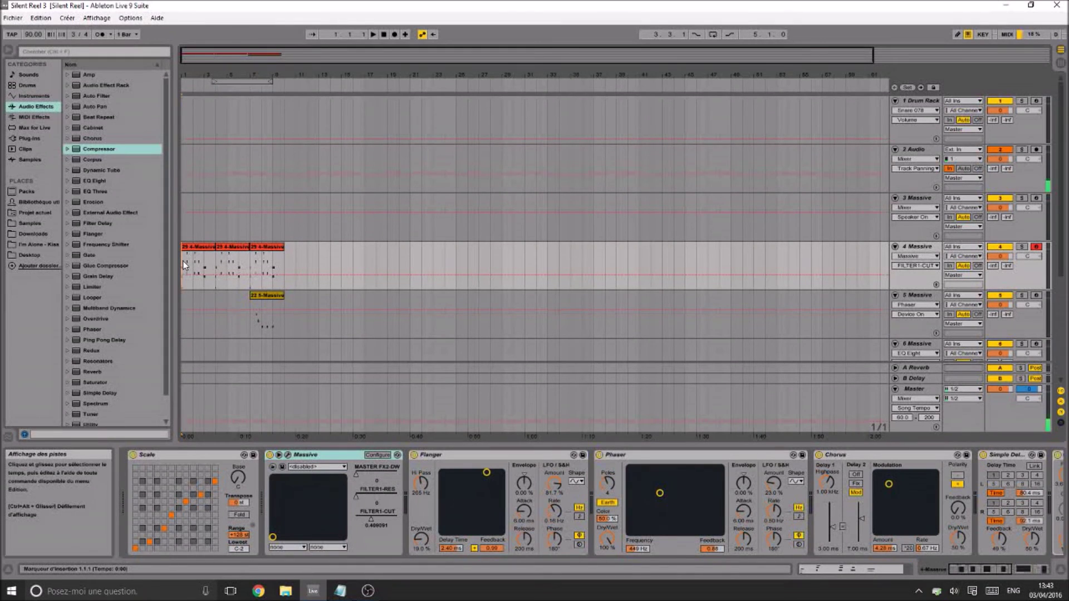
pyautogui.click(183, 261)
pyautogui.click(200, 456)
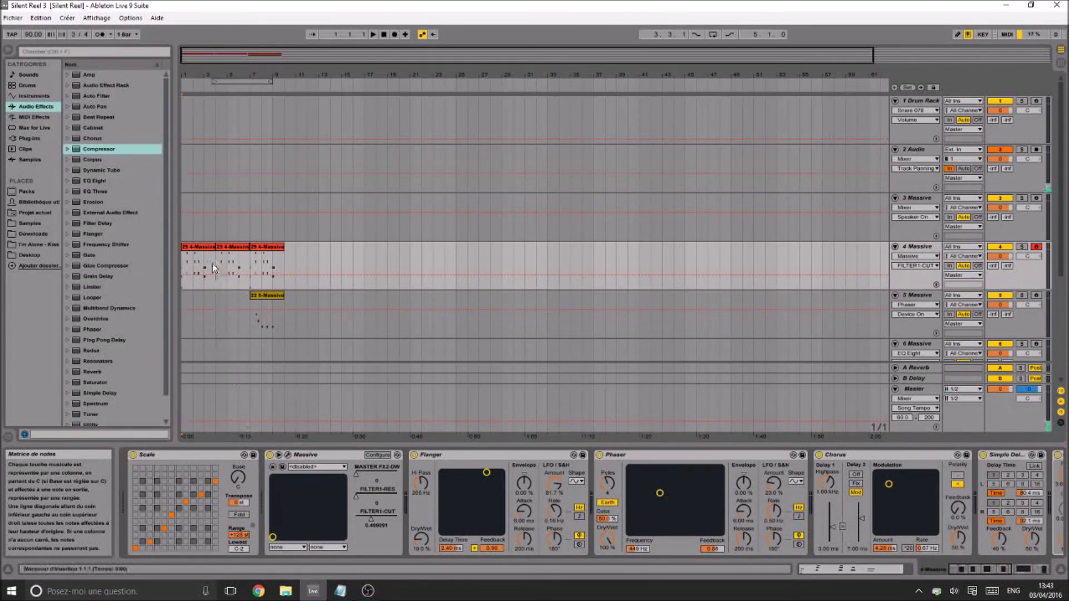
pyautogui.click(192, 266)
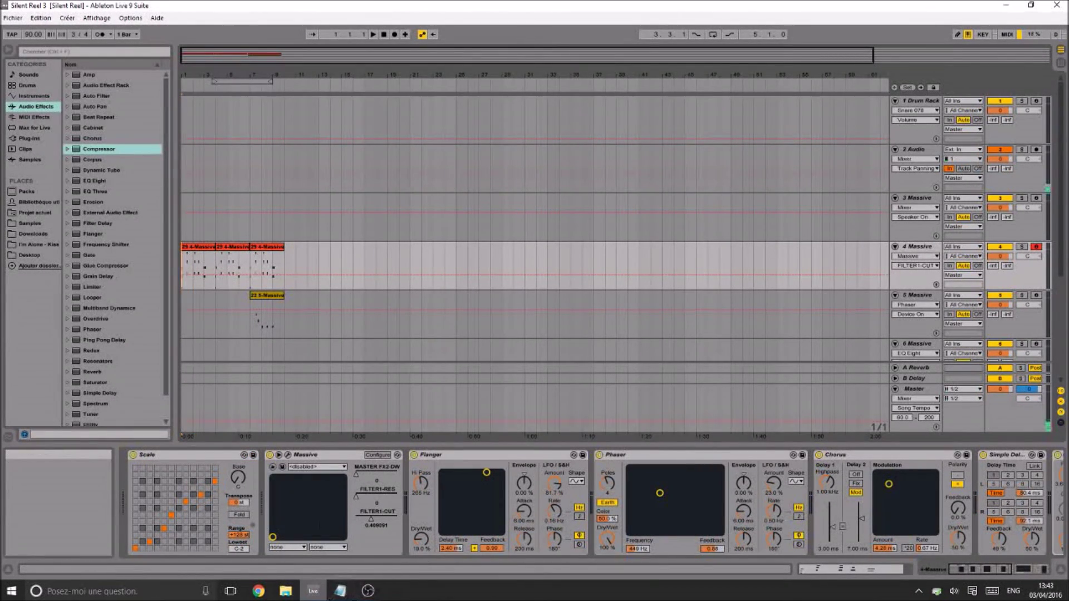
# Check the tutorial outline in Notepad and go back to the Live set
pyautogui.click(341, 591)
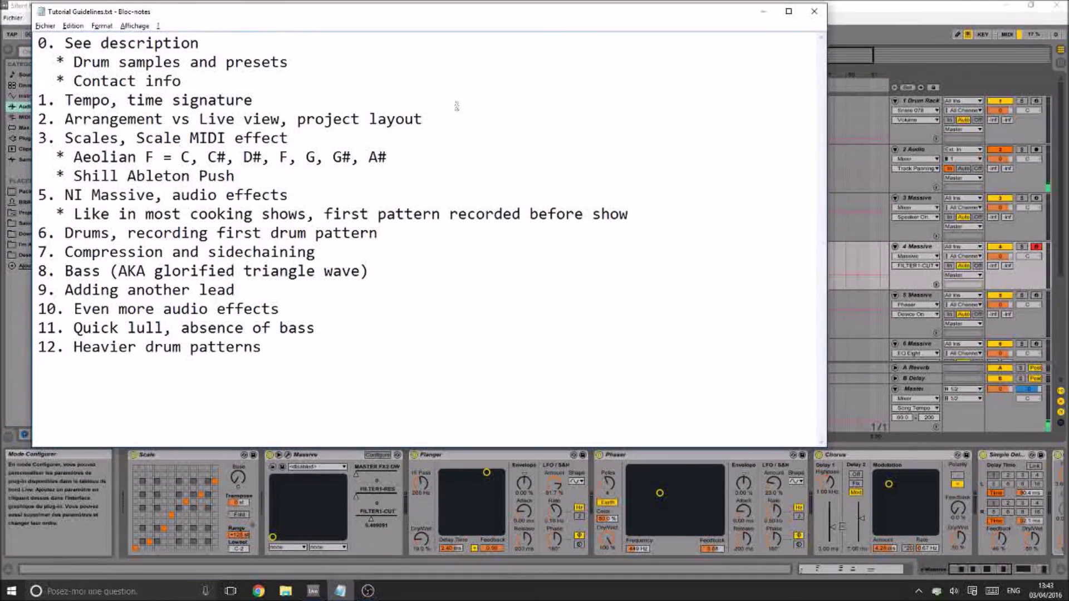
pyautogui.click(871, 5)
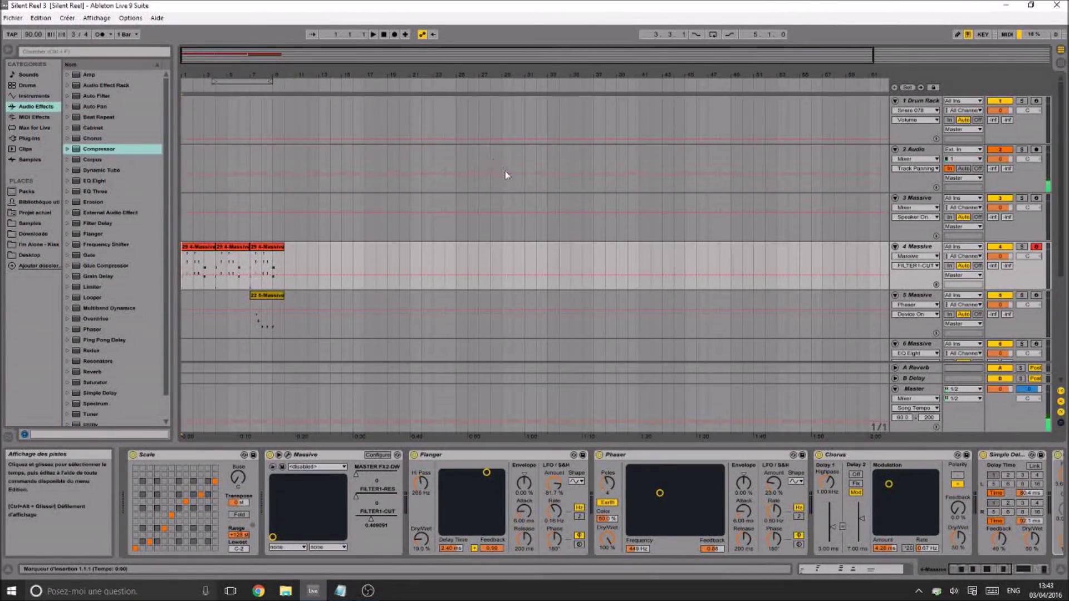
# In the Session view, delete the clips on the Drum Rack, 3 Massive, 4 Massive, 5 Massive and 6 Massive tracks
pyautogui.press('Tab')
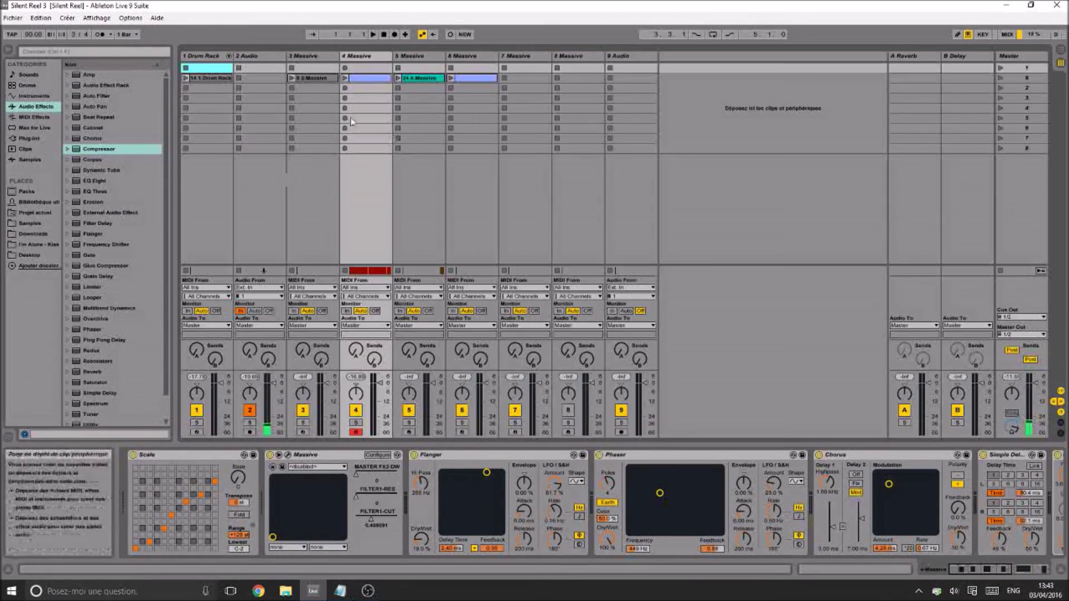
pyautogui.click(224, 79)
pyautogui.click(315, 79)
pyautogui.press('Delete')
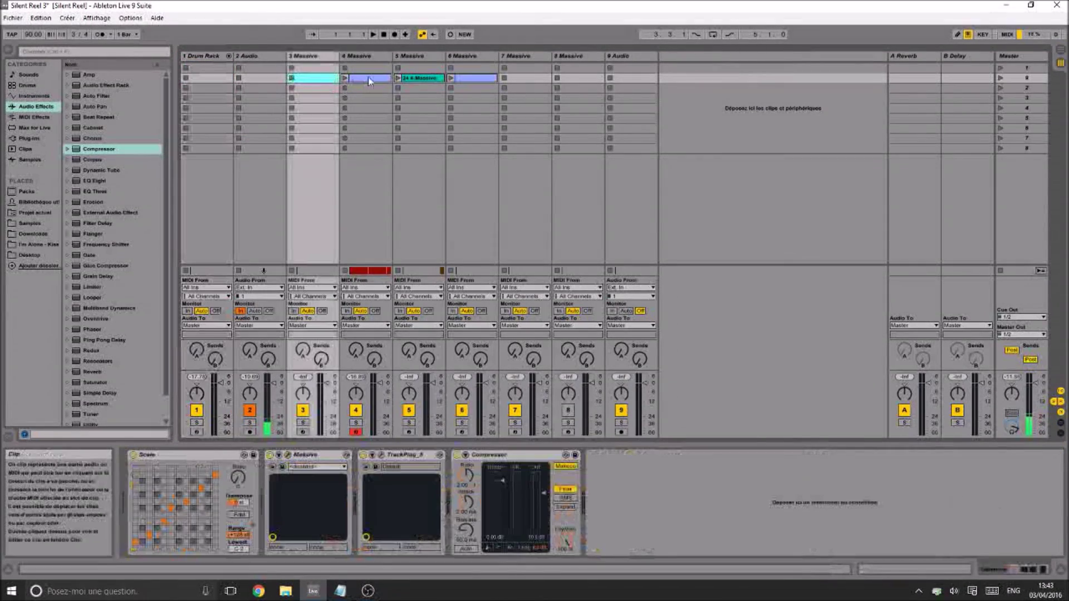
pyautogui.click(368, 77)
pyautogui.press('Delete')
pyautogui.click(424, 79)
pyautogui.press('Delete')
pyautogui.click(473, 79)
pyautogui.press('Delete')
# Select the Drum Rack track, save the set, and return to the Arrangement view
pyautogui.click(225, 82)
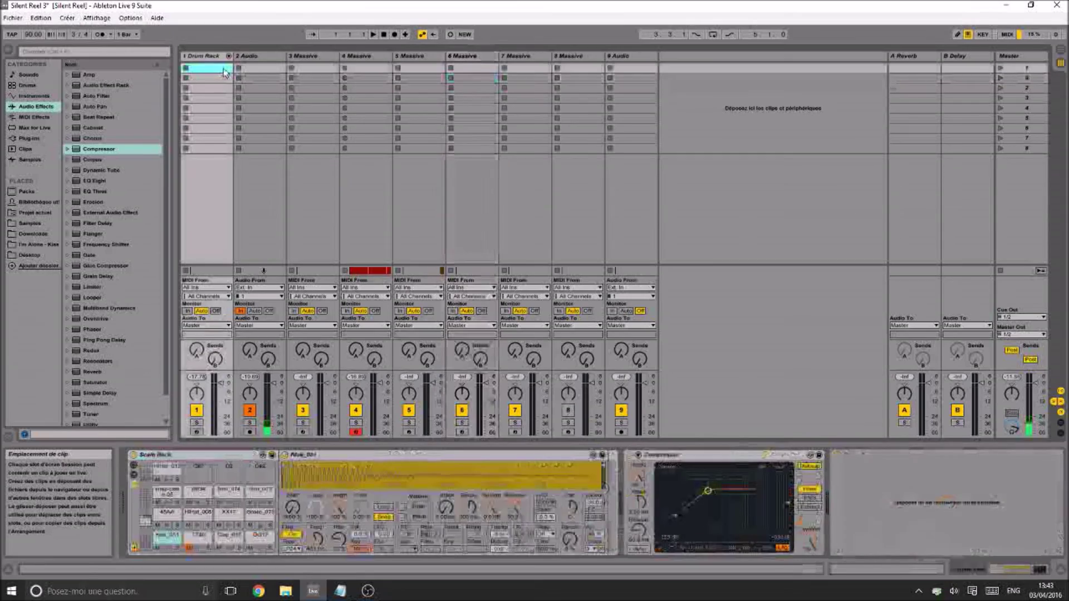
pyautogui.hotkey('ctrl', 's')
pyautogui.press('Tab')
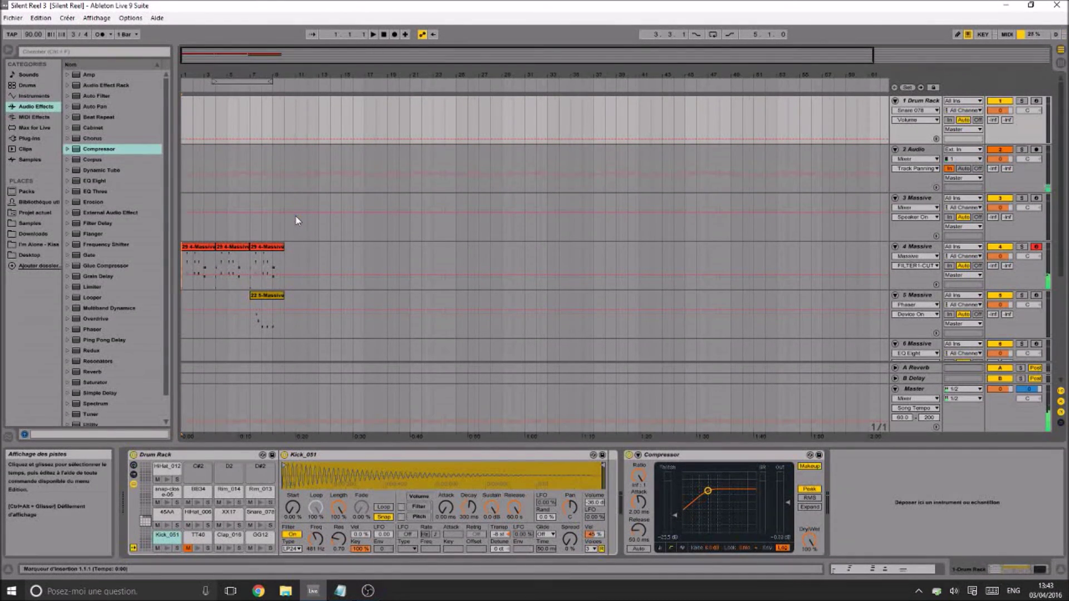
# Consult the project layout item in the Notepad outline and select the 3 Massive track in Ableton Live
pyautogui.hotkey('alt', 'Tab')
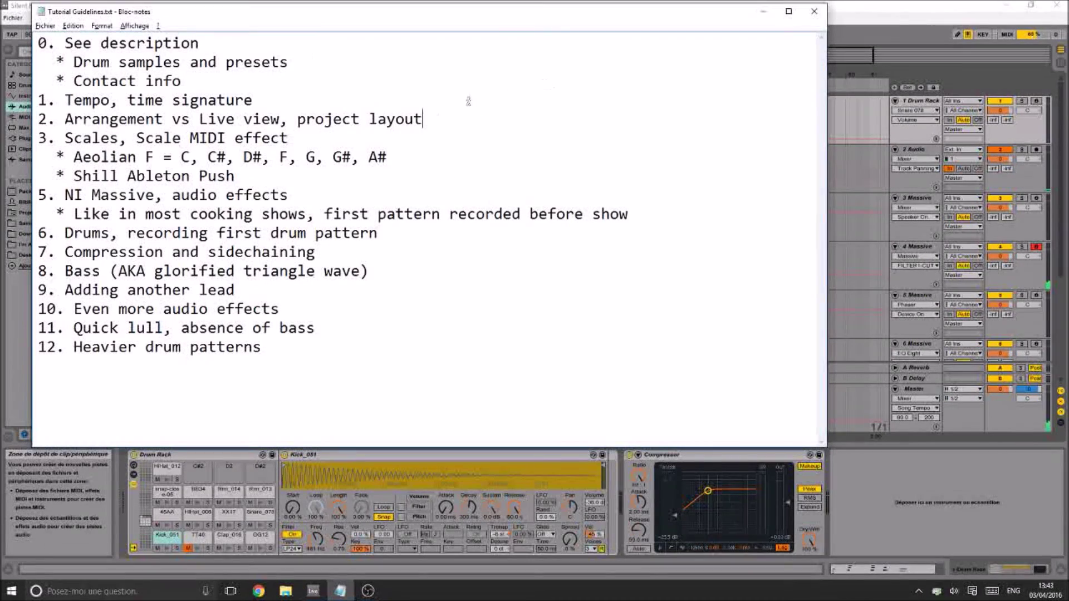
pyautogui.hotkey('alt', 'Tab')
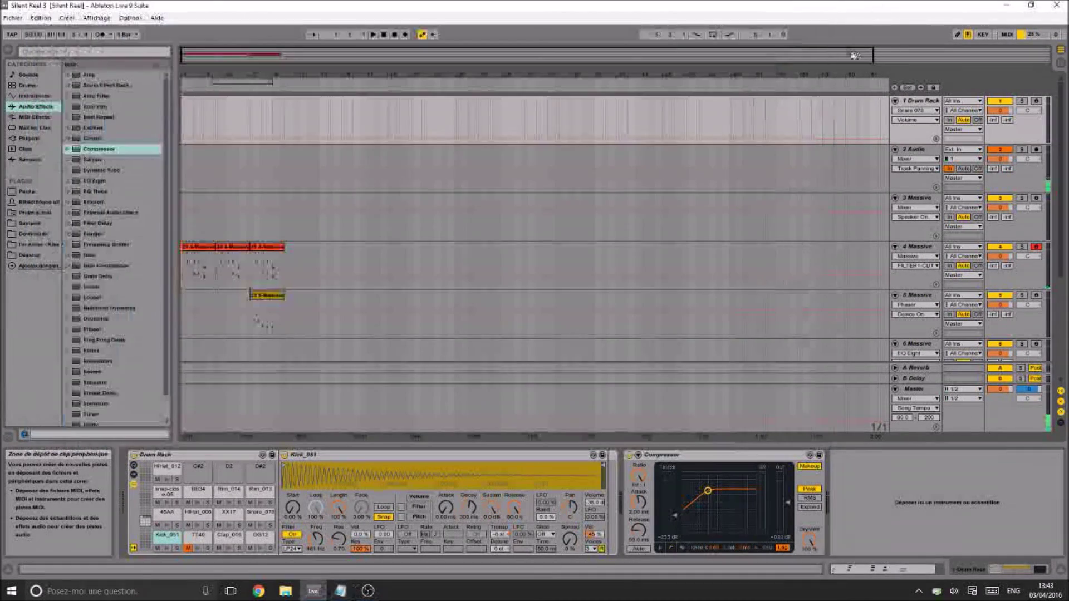
pyautogui.click(917, 203)
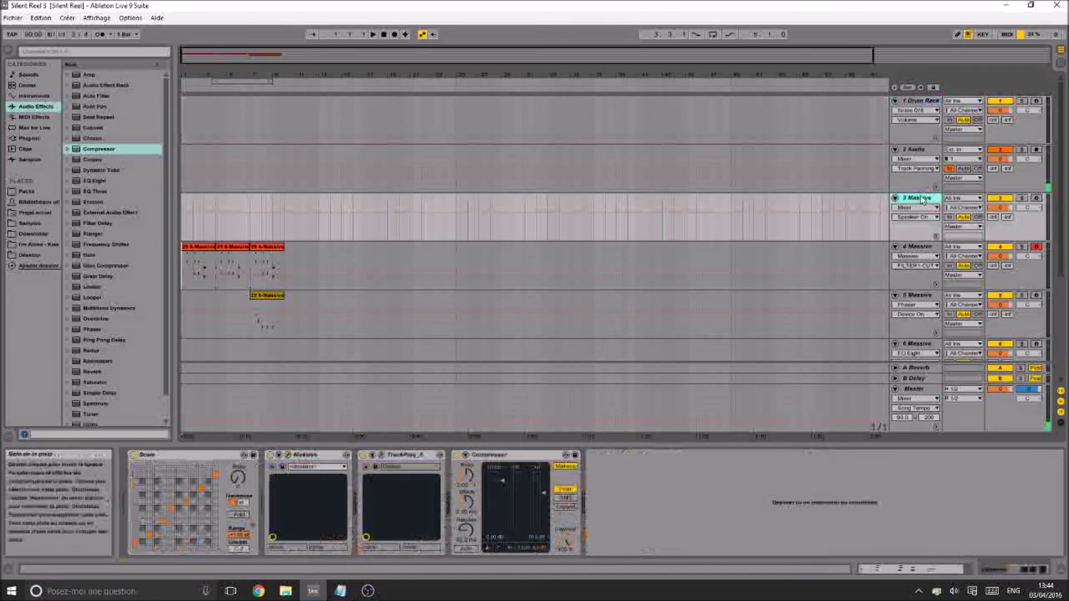
# Highlight the Shill Ableton Push item in the Notepad outline, review the remaining topics, and return to Ableton Live
pyautogui.click(342, 590)
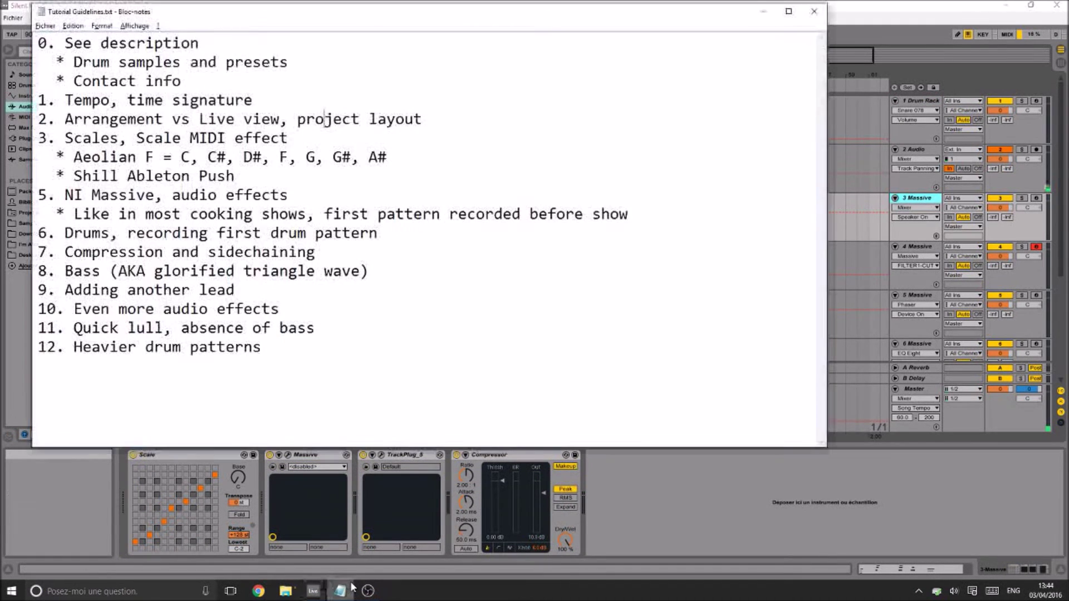
pyautogui.moveTo(235, 177); pyautogui.dragTo(58, 177)
pyautogui.click(426, 142)
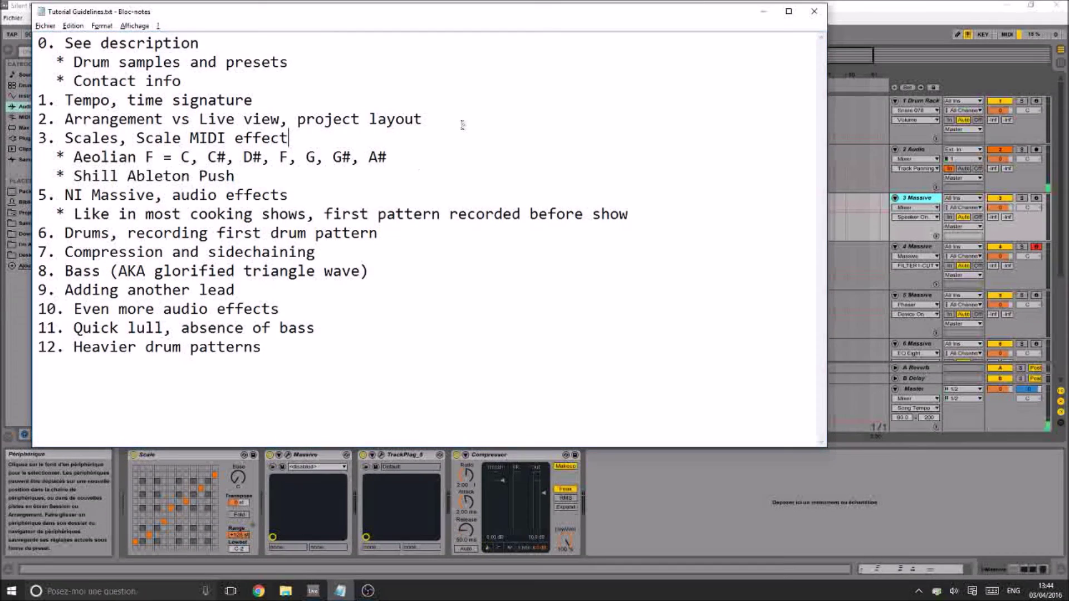
pyautogui.click(835, 4)
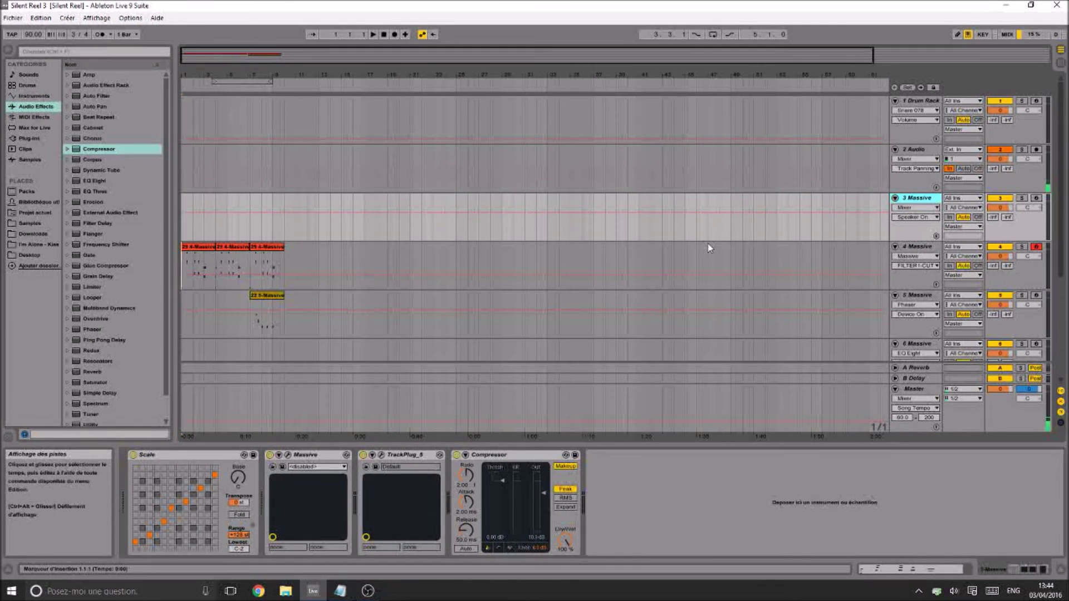
pyautogui.hotkey('alt', 'Tab')
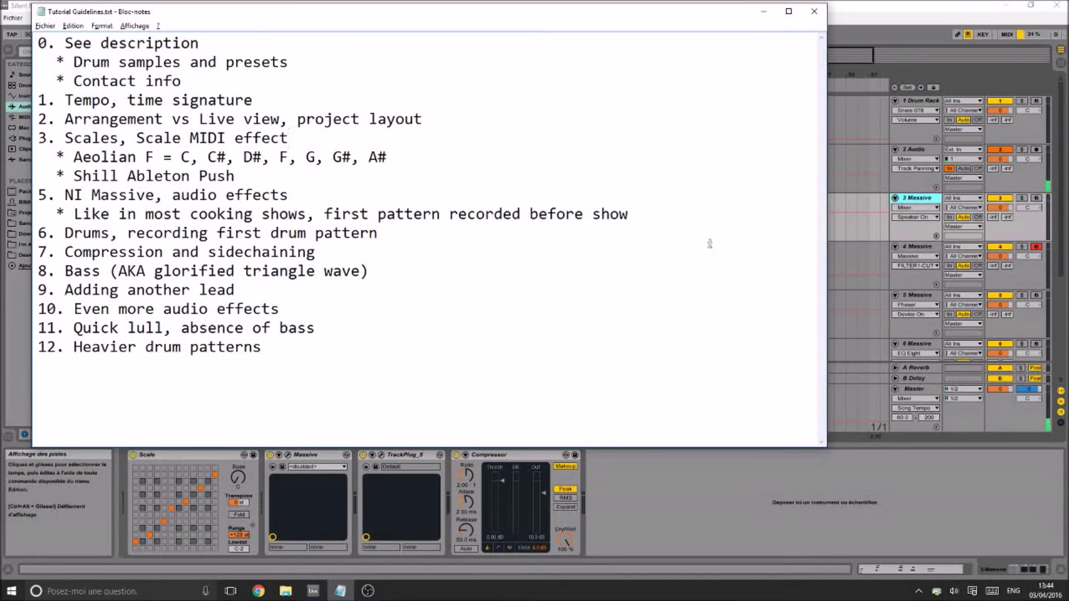
pyautogui.hotkey('alt', 'Tab')
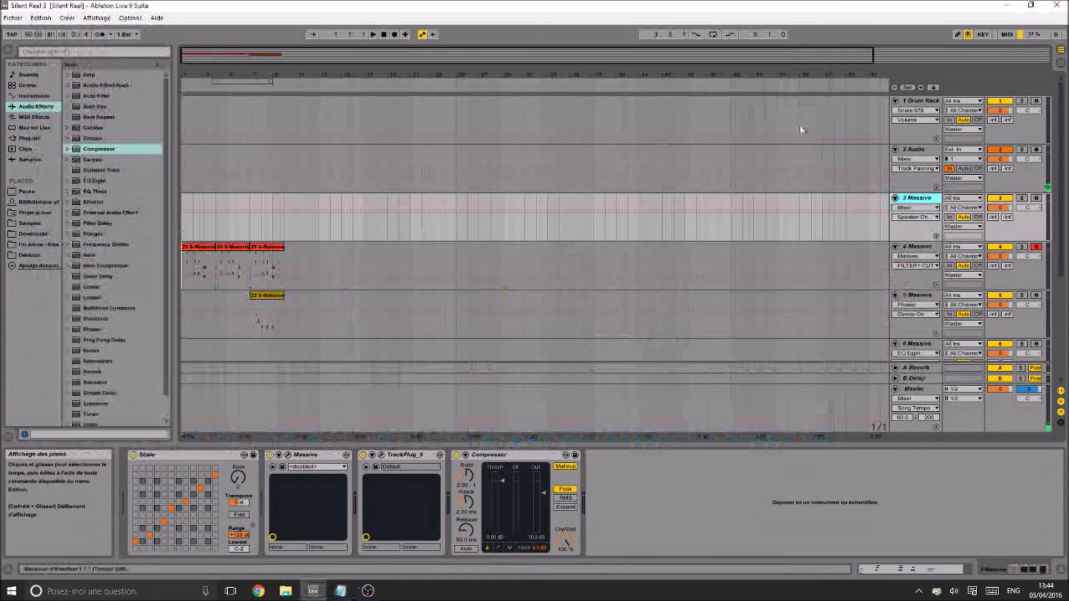
# Select the 4 Massive track, look at its Massive synth's LED - SOFT SOUL preset, and close the synth
pyautogui.click(920, 253)
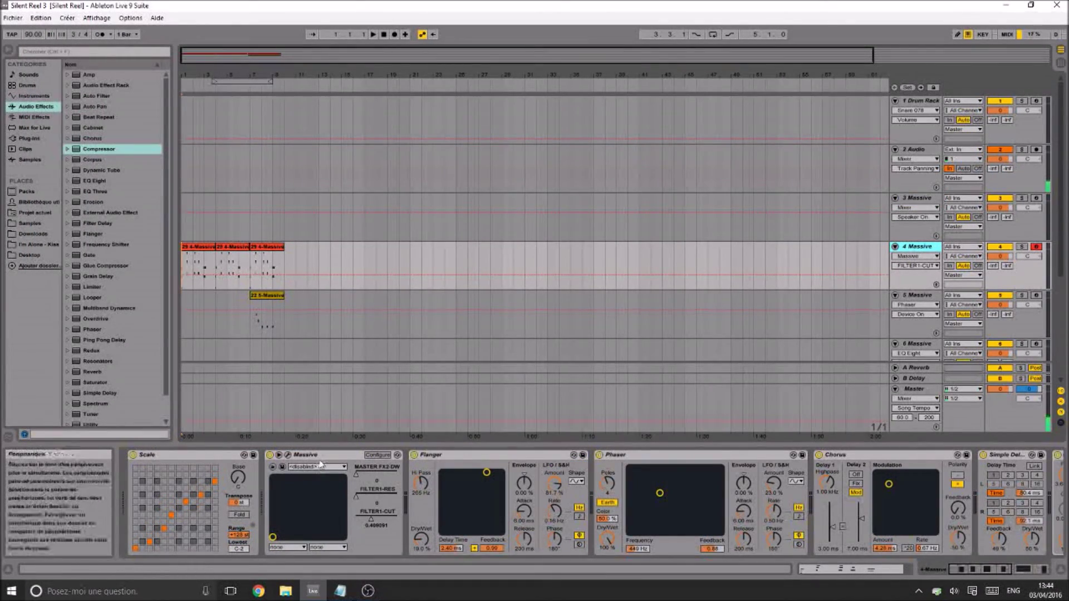
pyautogui.click(289, 454)
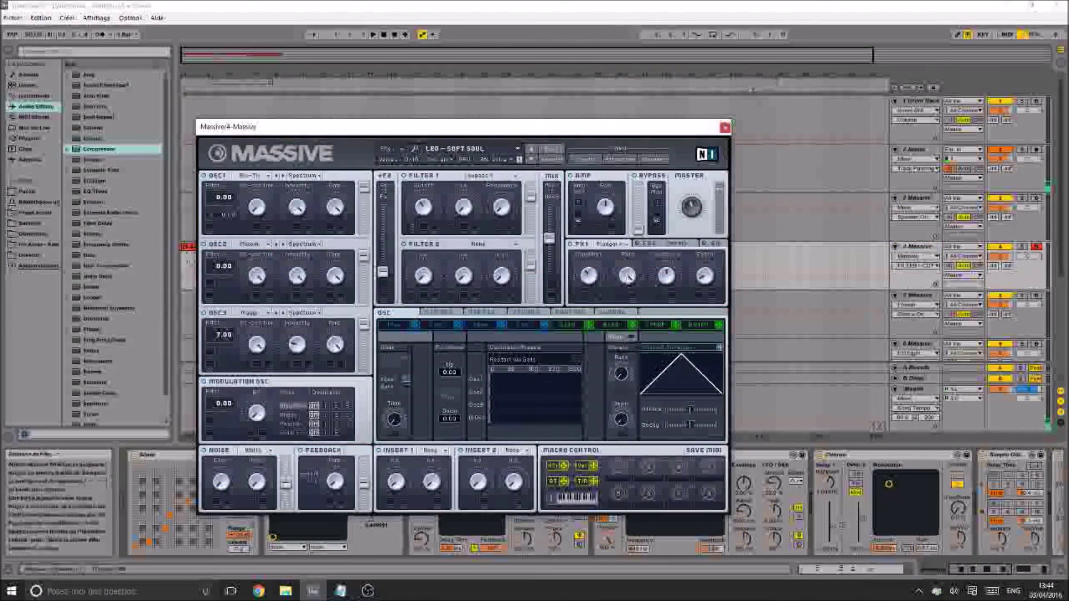
pyautogui.click(724, 128)
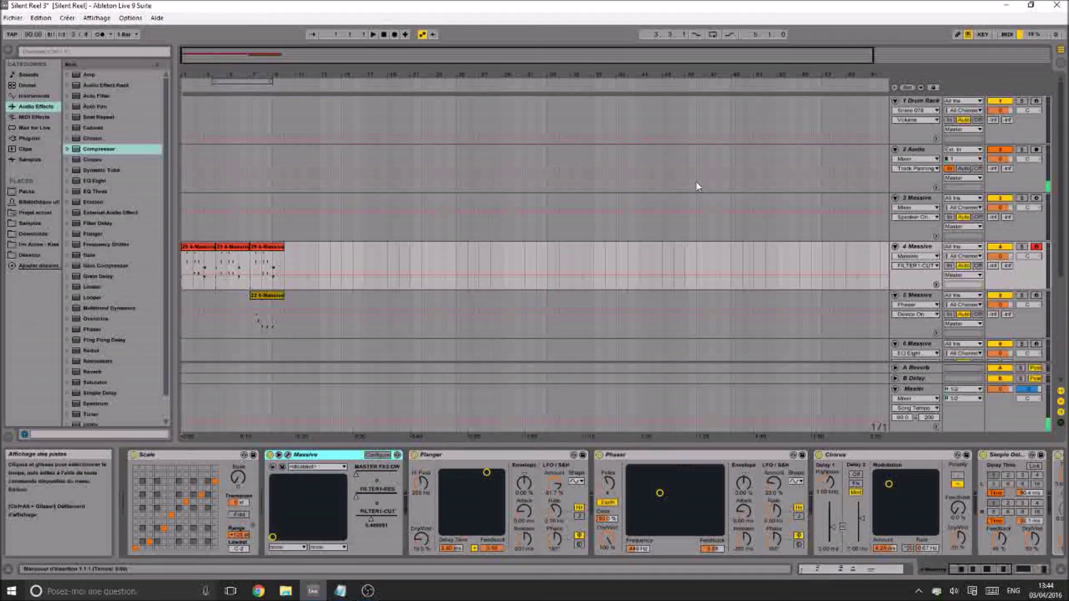
# Deactivate the Flanger, Phaser, Chorus and Simple Delay on the 4 Massive track and save the set
pyautogui.click(414, 460)
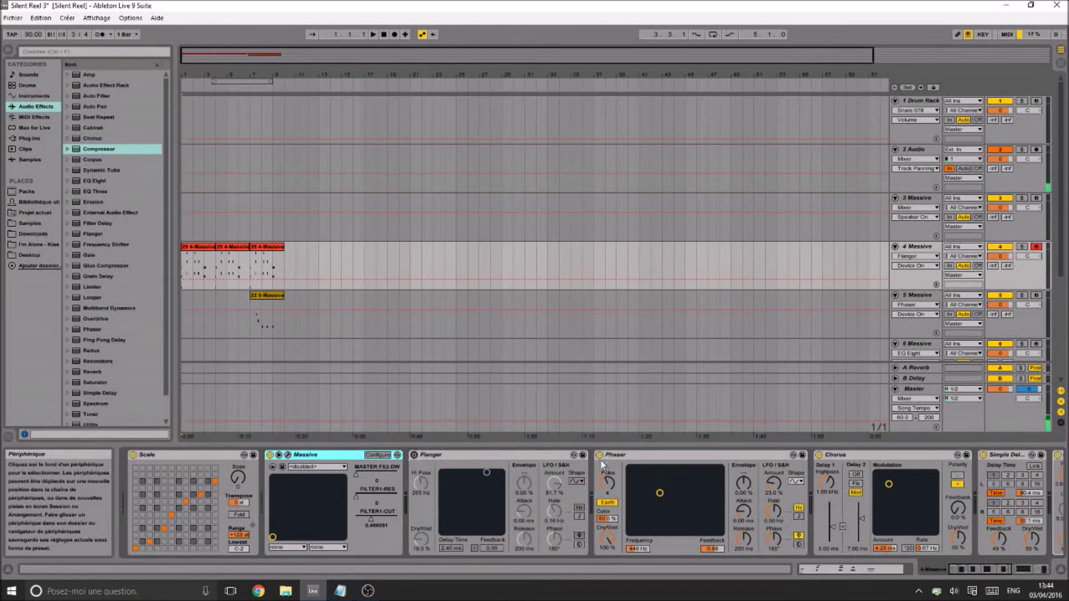
pyautogui.click(598, 455)
pyautogui.click(818, 455)
pyautogui.click(982, 455)
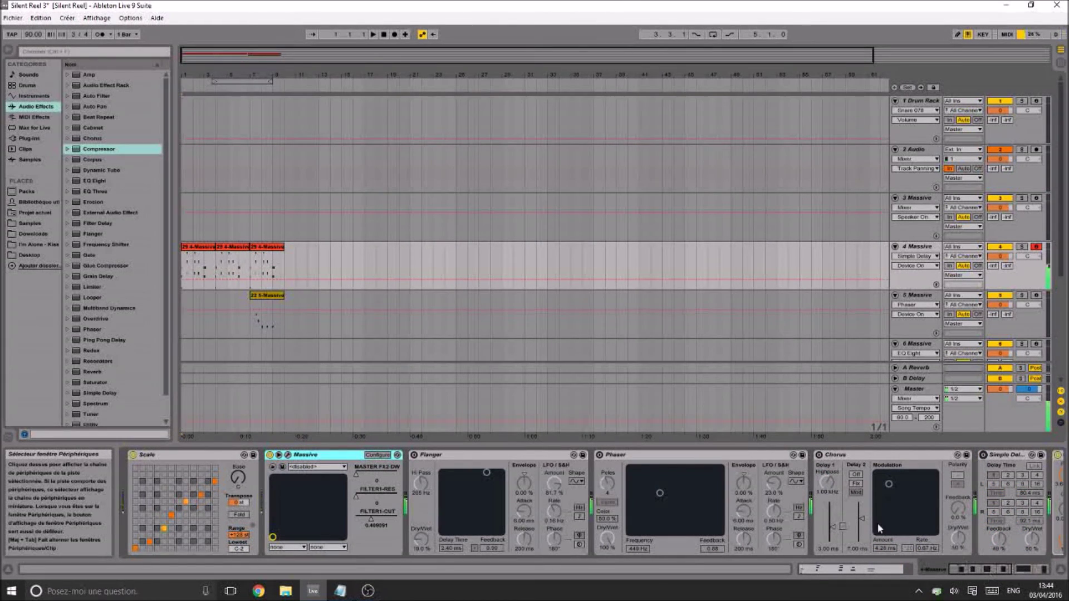
pyautogui.hotkey('ctrl', 's')
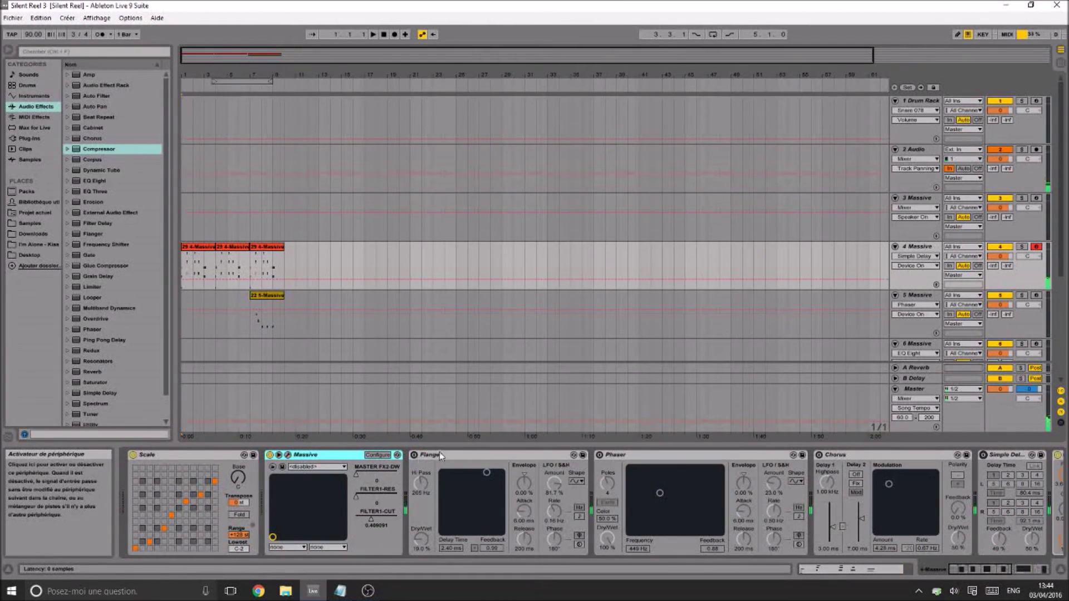
# Reactivate the Chorus and the Phaser on the 4 Massive track, trying out the Chorus modulation control in between
pyautogui.click(818, 455)
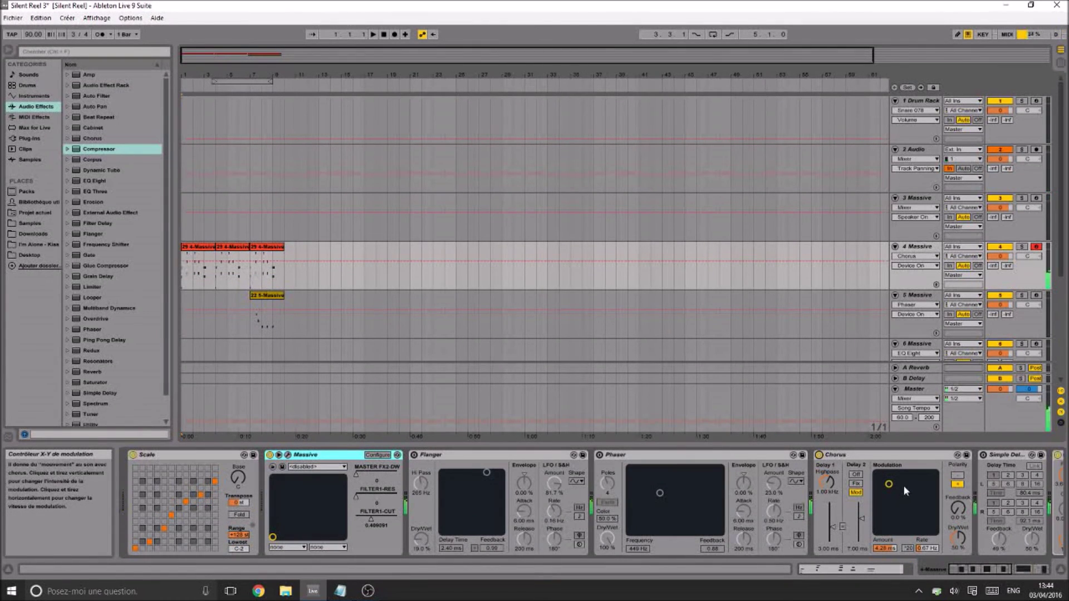
pyautogui.moveTo(903, 486)
pyautogui.mouseDown()
pyautogui.moveTo(922, 489)
pyautogui.moveTo(886, 508)
pyautogui.moveTo(913, 488)
pyautogui.moveTo(906, 499)
pyautogui.moveTo(888, 484)
pyautogui.mouseUp()
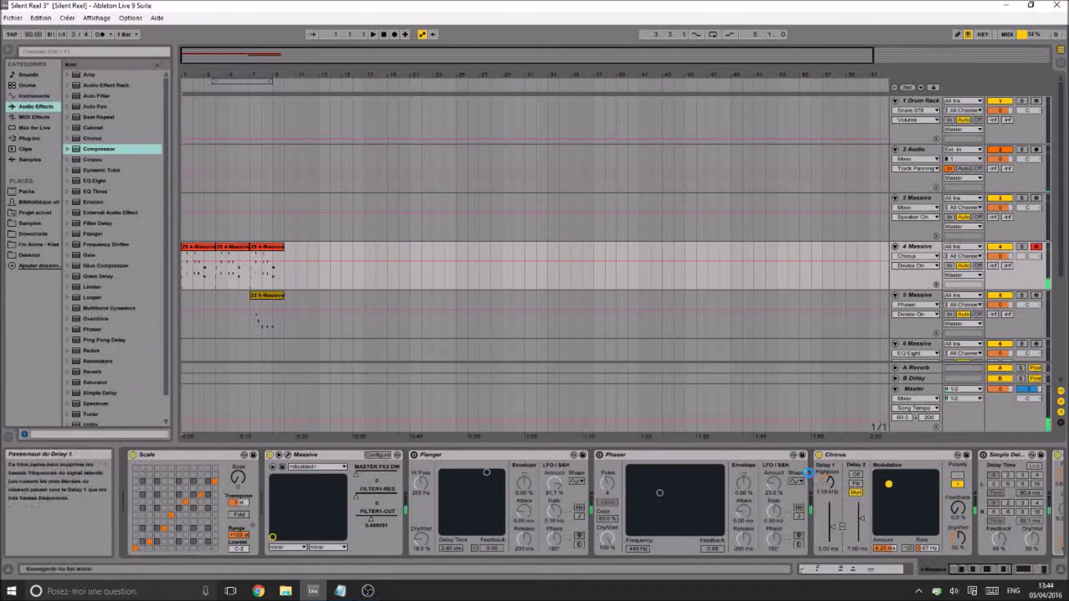
pyautogui.click(670, 457)
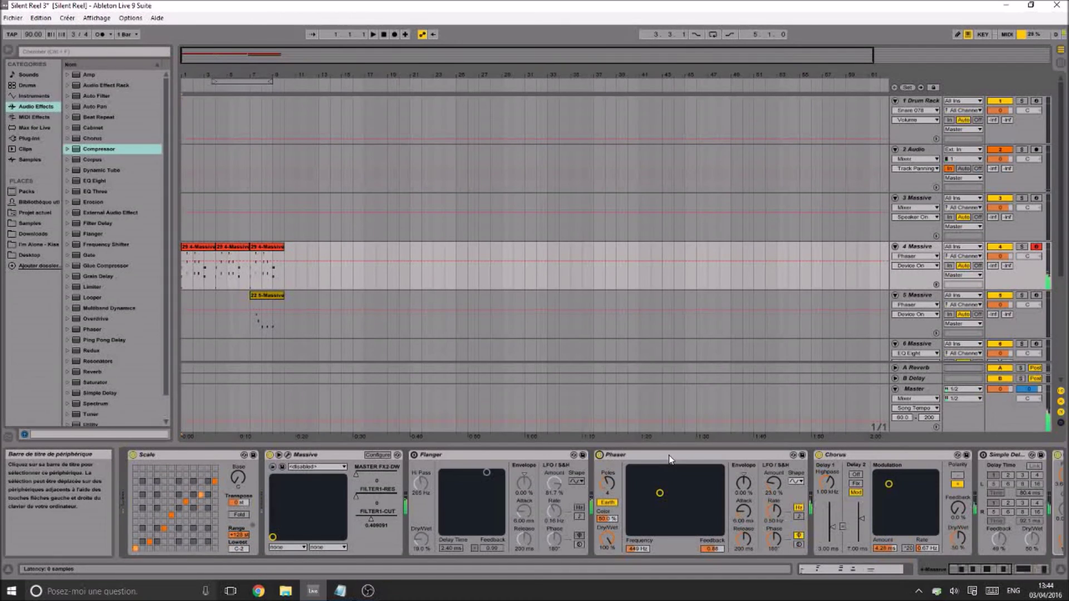
# Reactivate the Flanger on the 4 Massive track
pyautogui.click(422, 457)
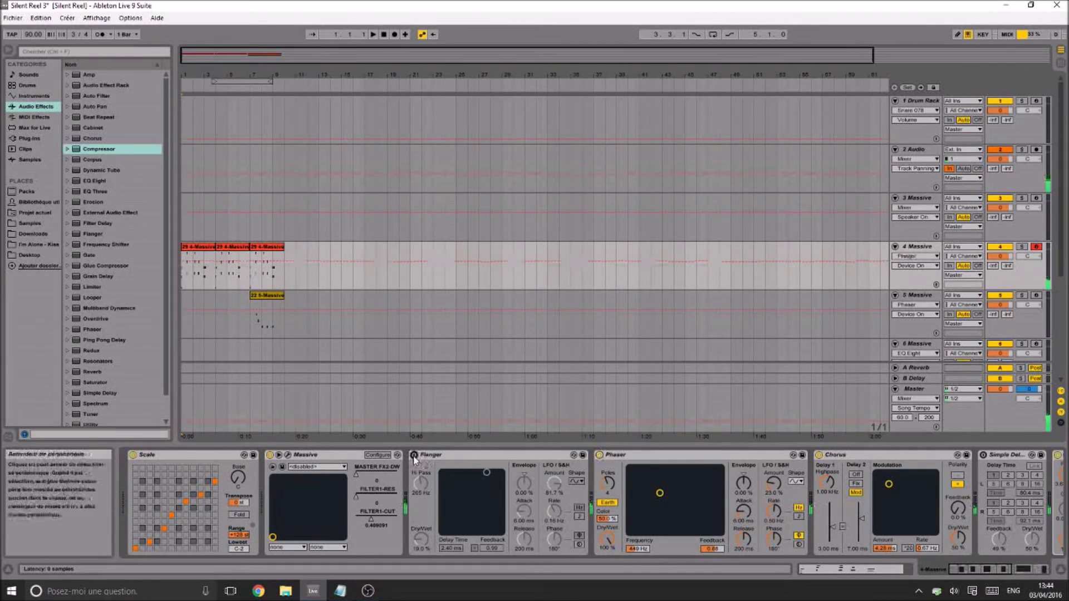
pyautogui.click(429, 457)
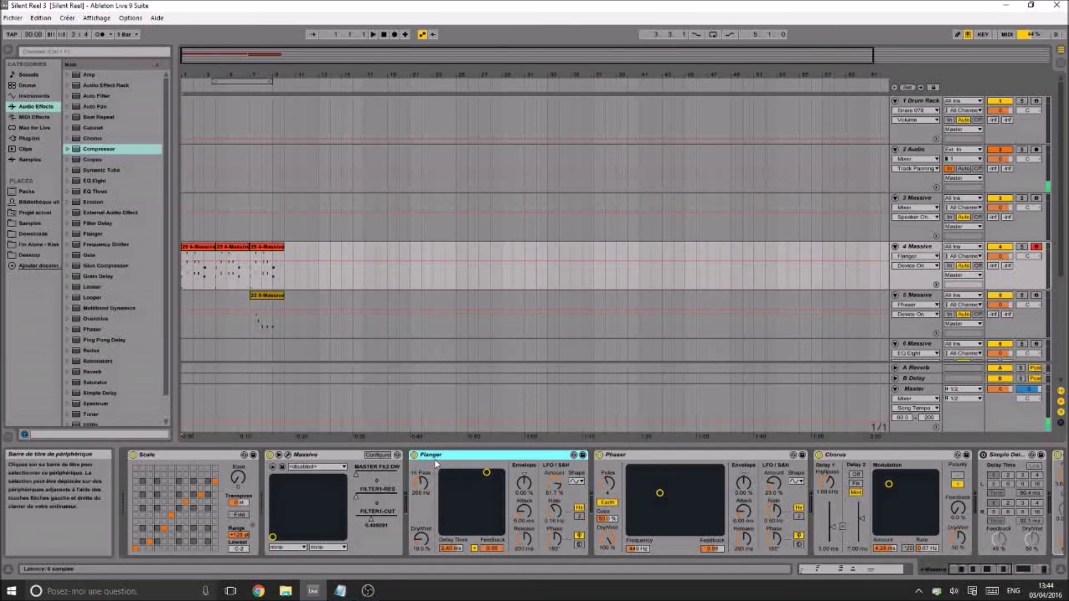
# Try out the Flanger's Dry/Wet at 100 % while playing a few notes, and undo the change
pyautogui.click(419, 542)
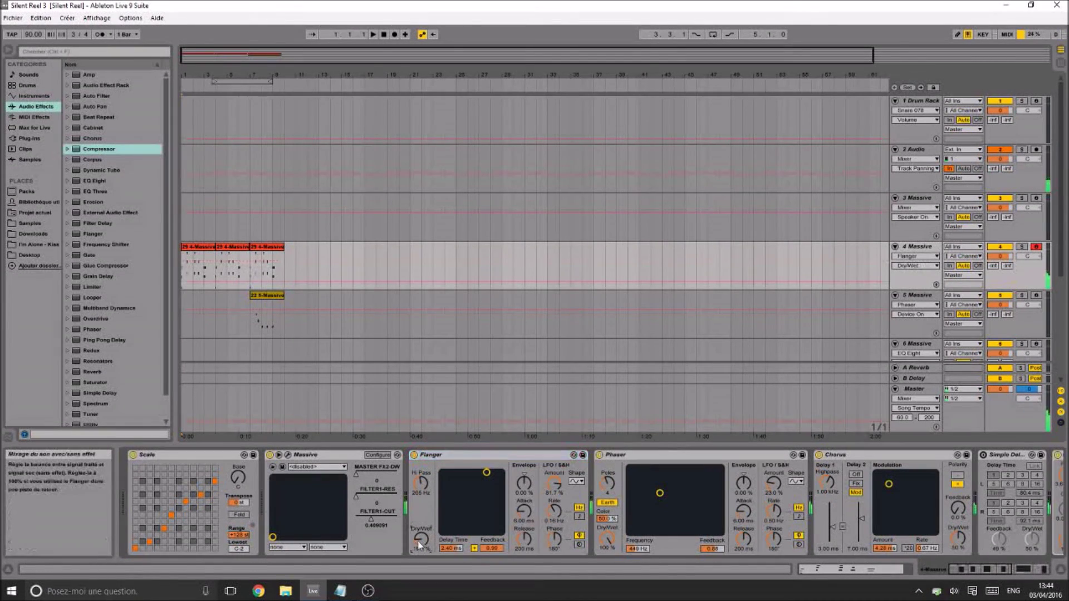
pyautogui.moveTo(422, 543); pyautogui.dragTo(422, 476)
pyautogui.press('c')
pyautogui.press('b')
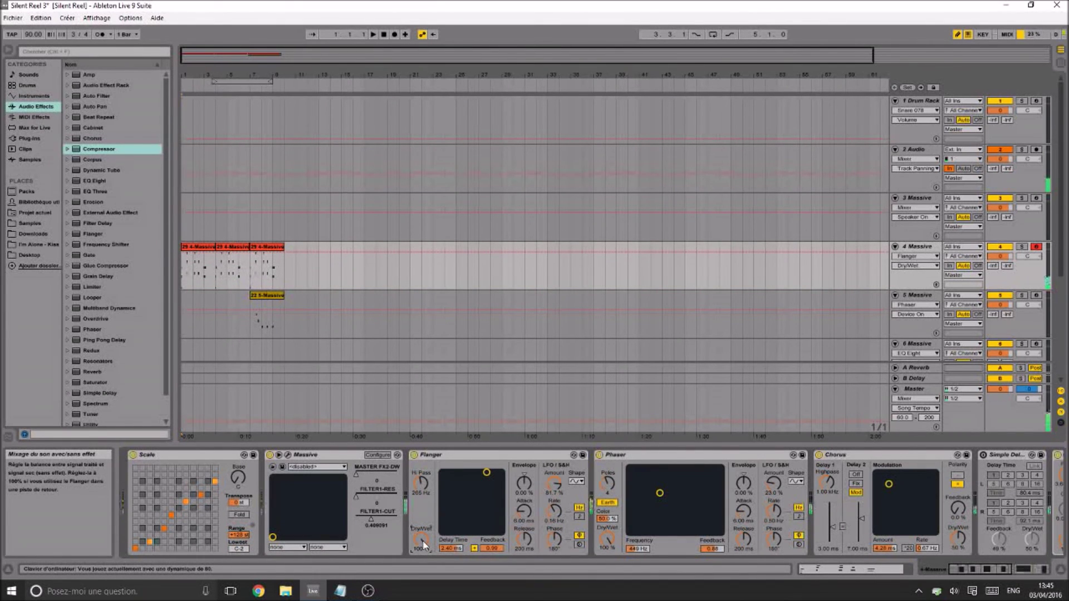
pyautogui.press('x')
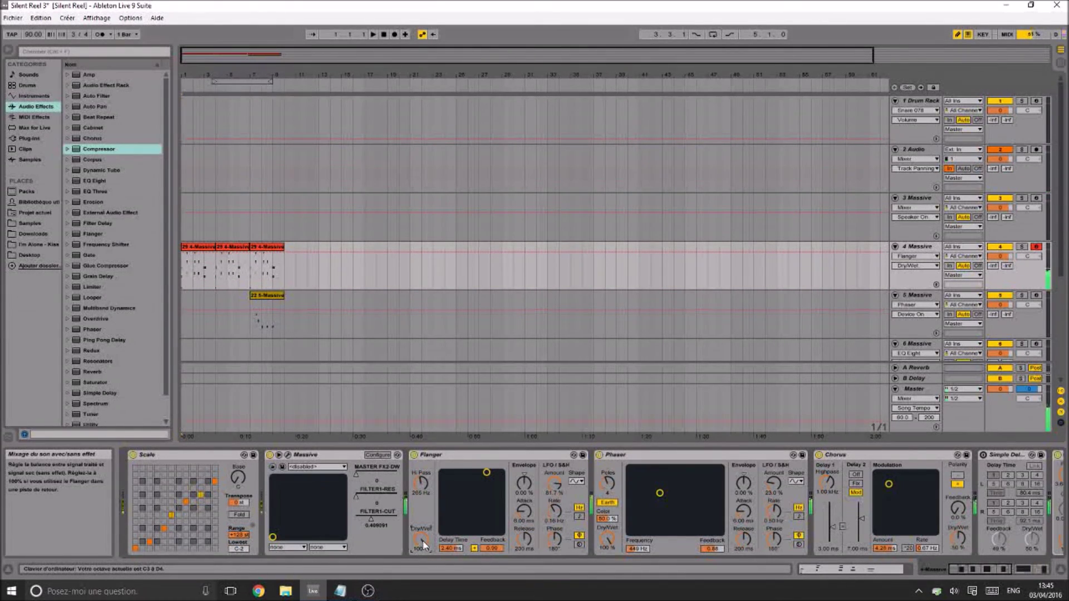
pyautogui.hotkey('ctrl', 'z')
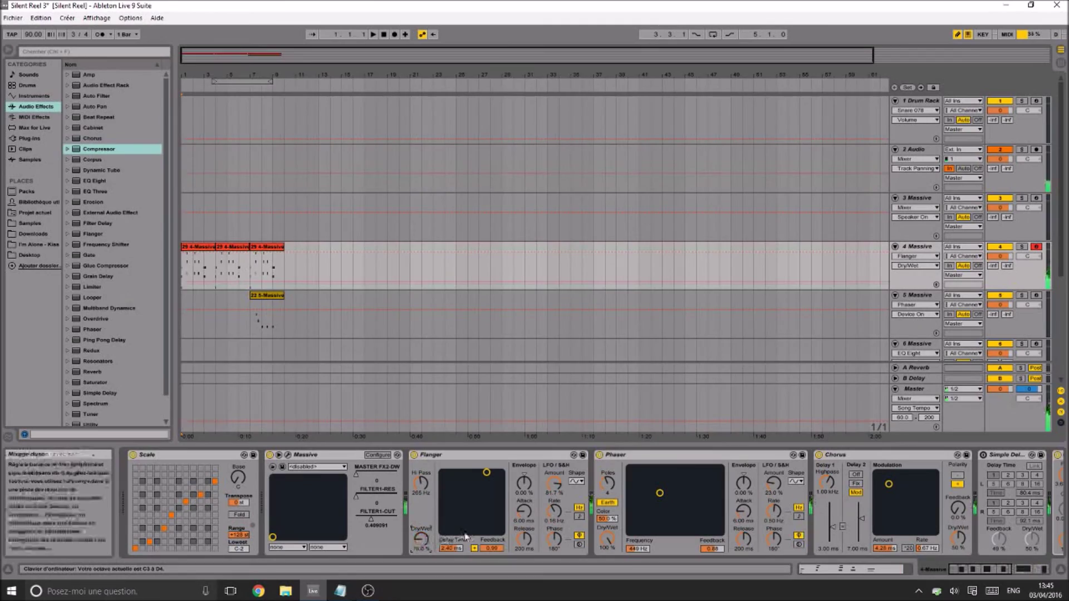
# Reactivate the Simple Delay on the 4 Massive track, try out a higher Feedback amount, and save the set
pyautogui.hotkey('ctrl', 's')
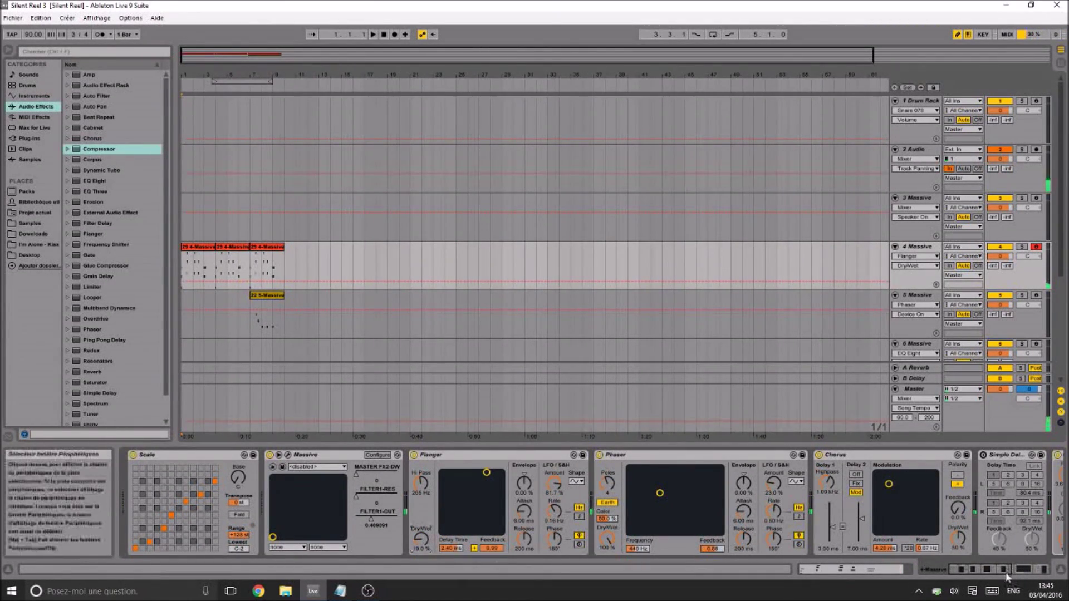
pyautogui.click(1026, 571)
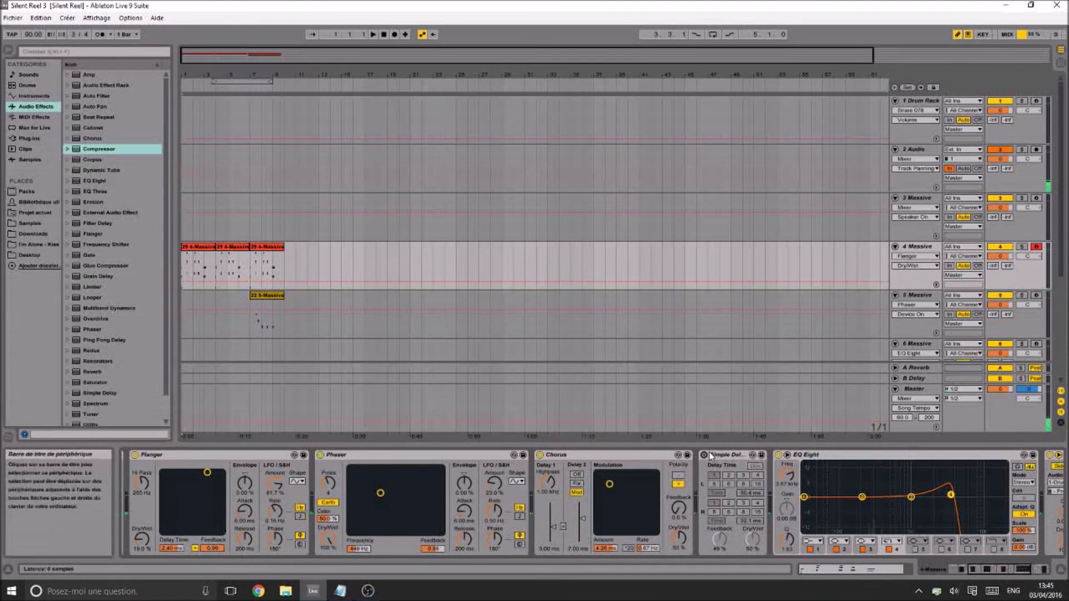
pyautogui.click(703, 455)
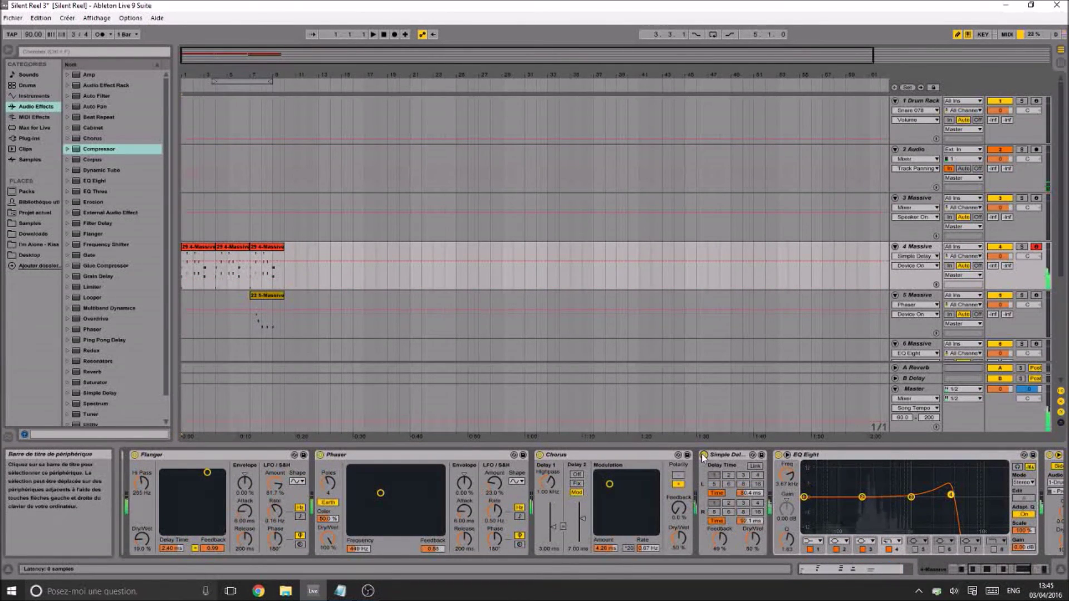
pyautogui.hotkey('ctrl', 's')
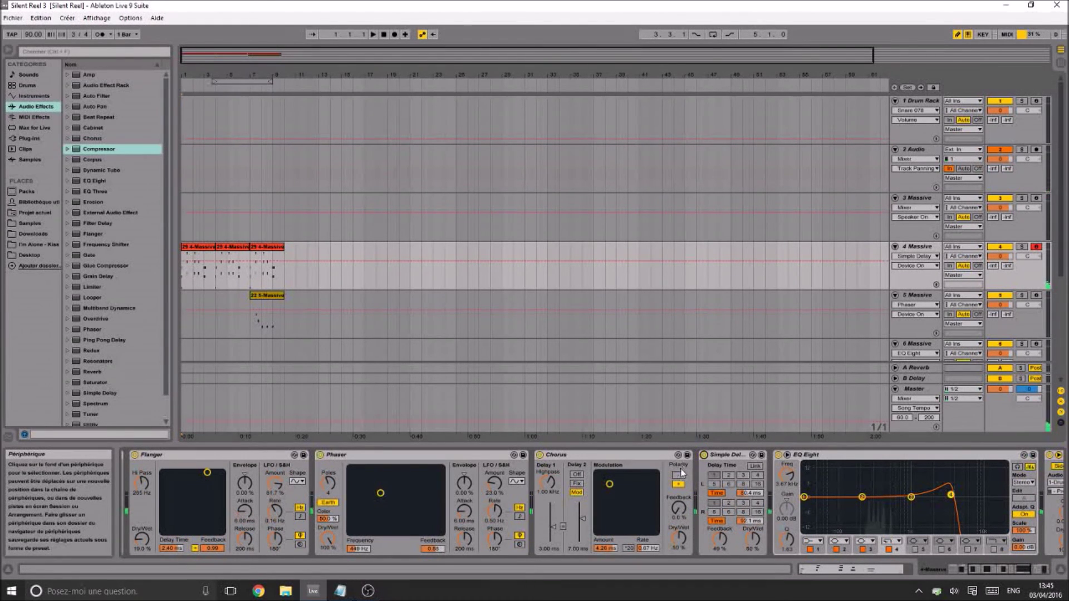
pyautogui.moveTo(722, 543); pyautogui.dragTo(722, 507)
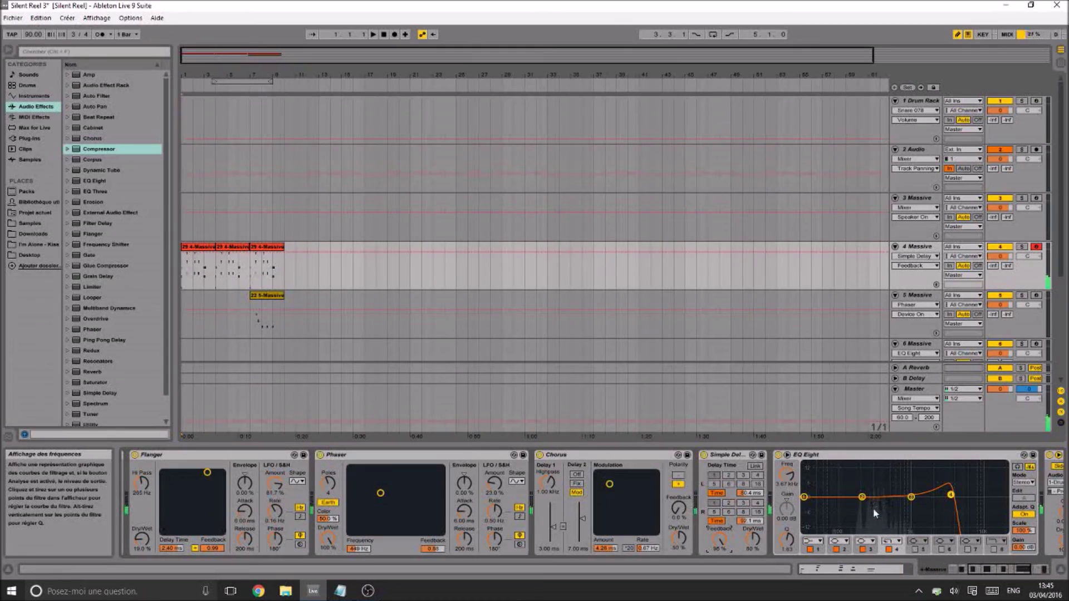
pyautogui.hotkey('ctrl', 's')
# Look at the EQ Eight at the end of the 4 Massive chain, view the Massive synth's filter settings, and close the synth
pyautogui.click(979, 569)
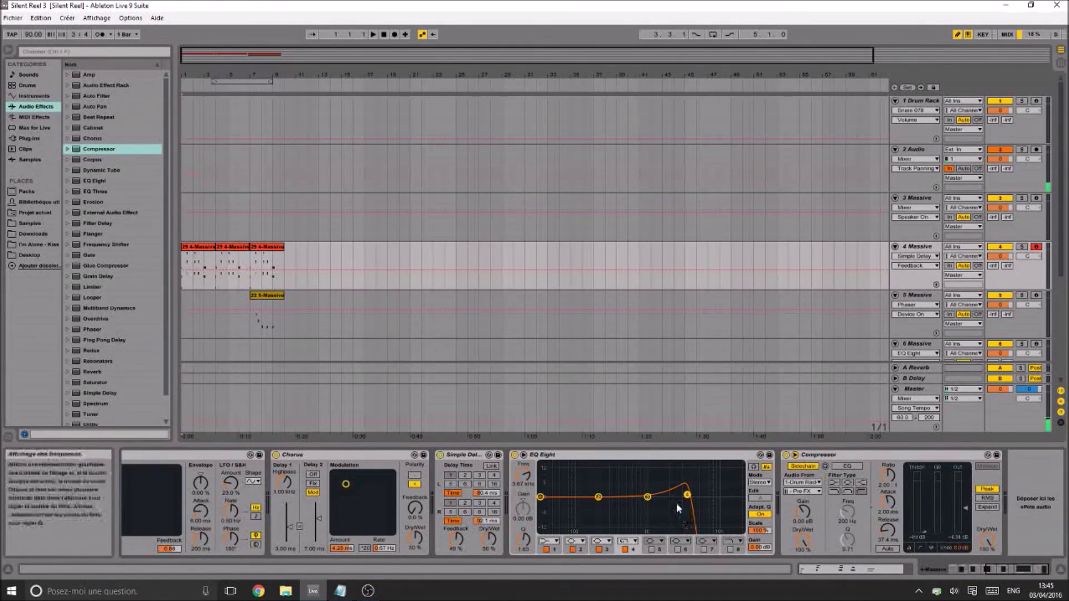
pyautogui.click(964, 568)
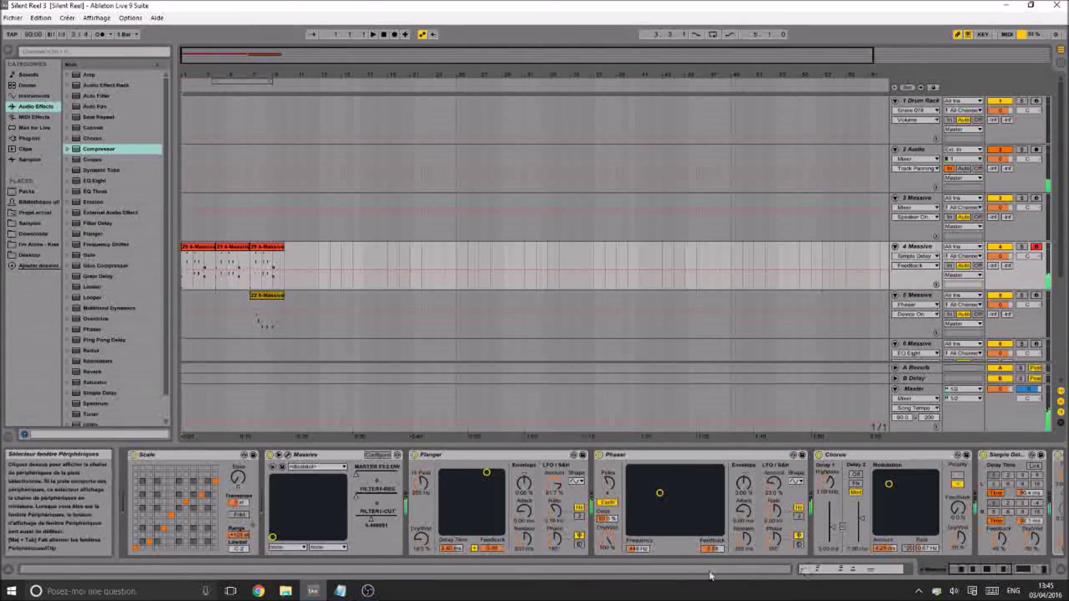
pyautogui.click(287, 455)
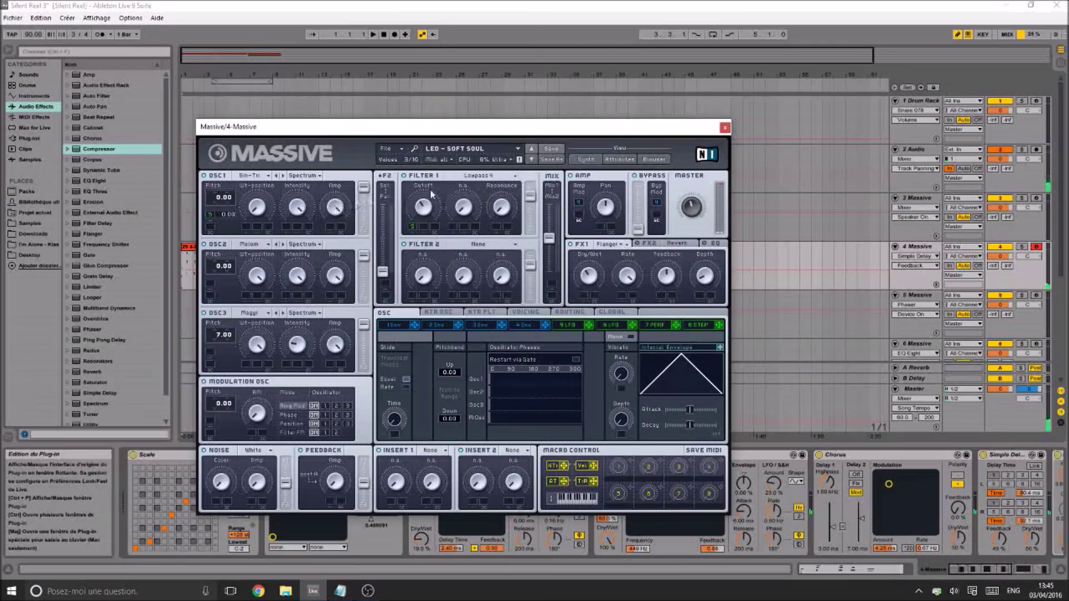
pyautogui.click(725, 127)
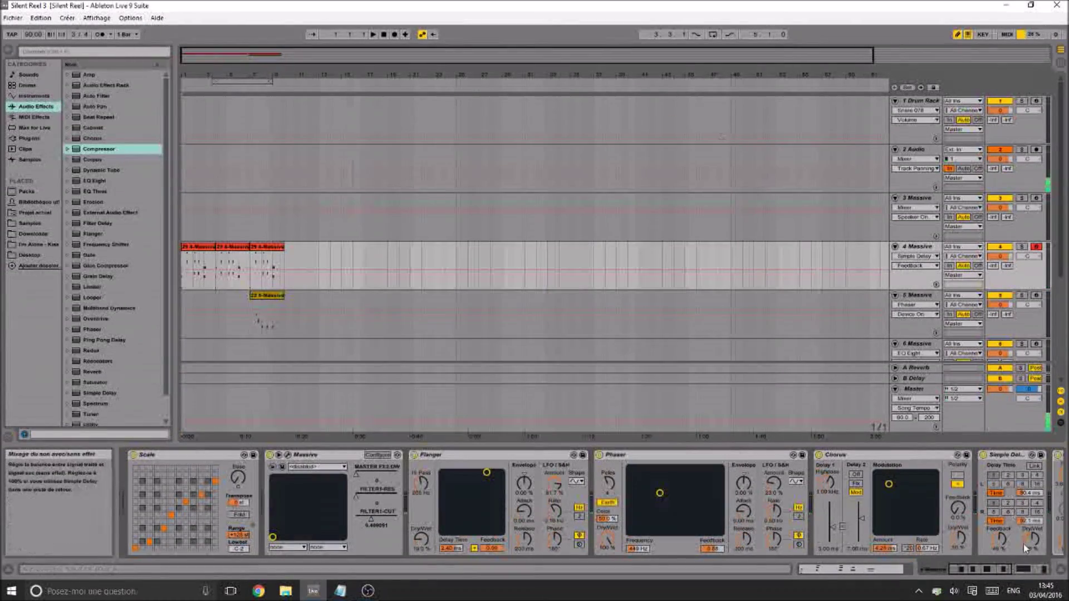
# Try boosting the third band of the EQ Eight on the 4 Massive track, and undo the boost
pyautogui.click(1007, 566)
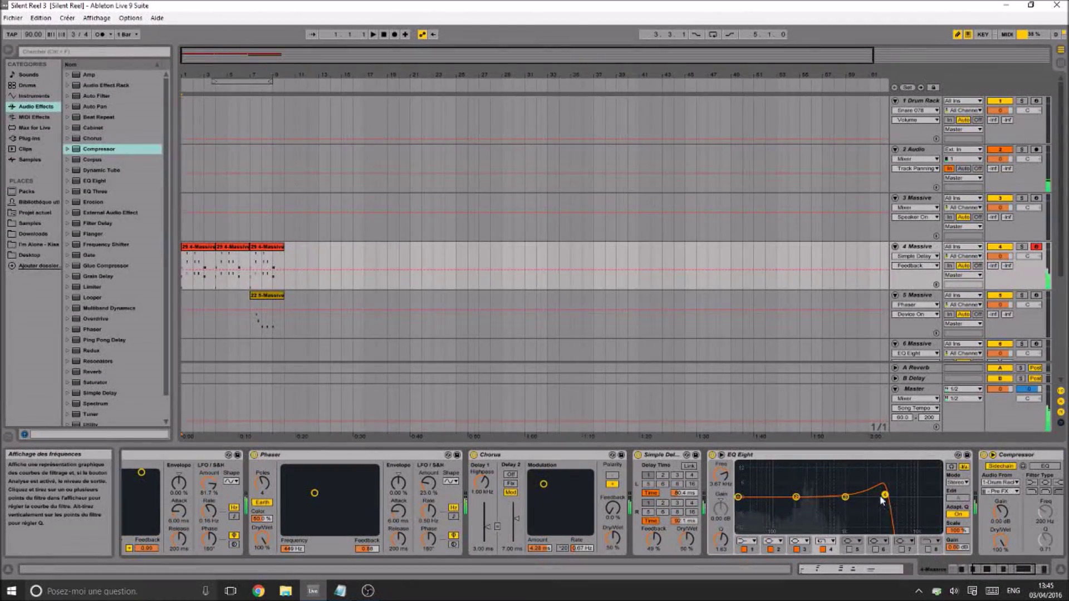
pyautogui.moveTo(845, 497); pyautogui.dragTo(843, 463)
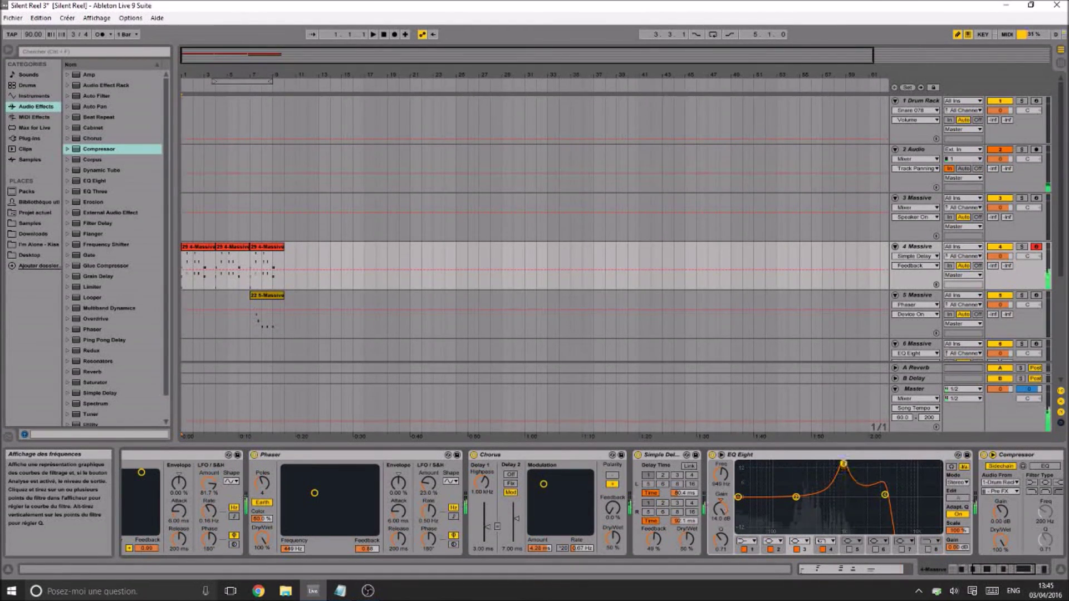
pyautogui.hotkey('ctrl', 'z')
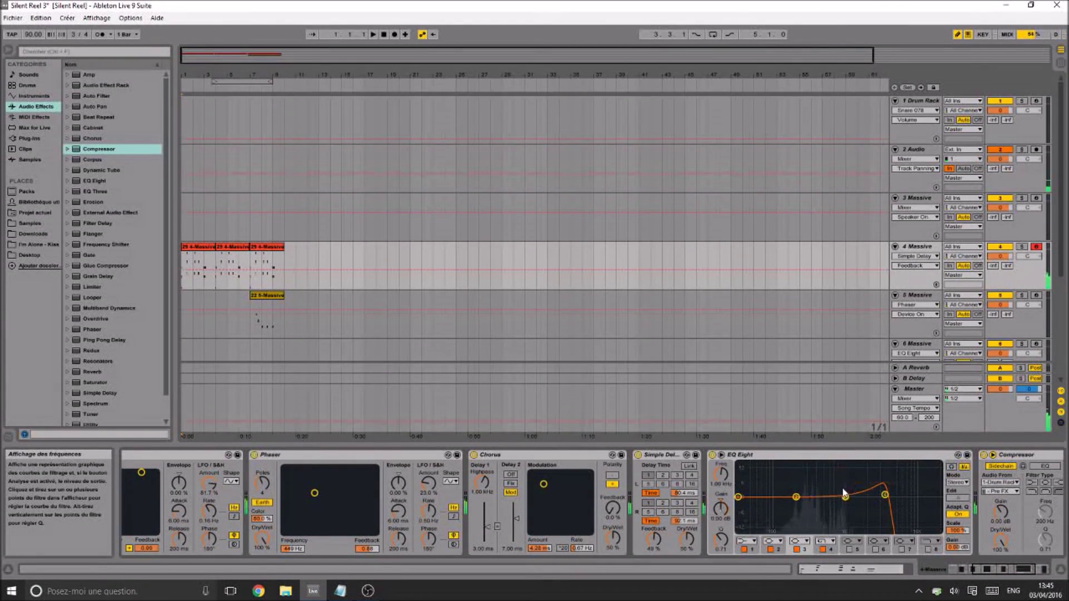
# Inspect the sidechain Compressor on 4 Massive and the Kick_051 and TT40 pads of its source track, 1 Drum Rack
pyautogui.moveTo(1007, 568); pyautogui.dragTo(1017, 562)
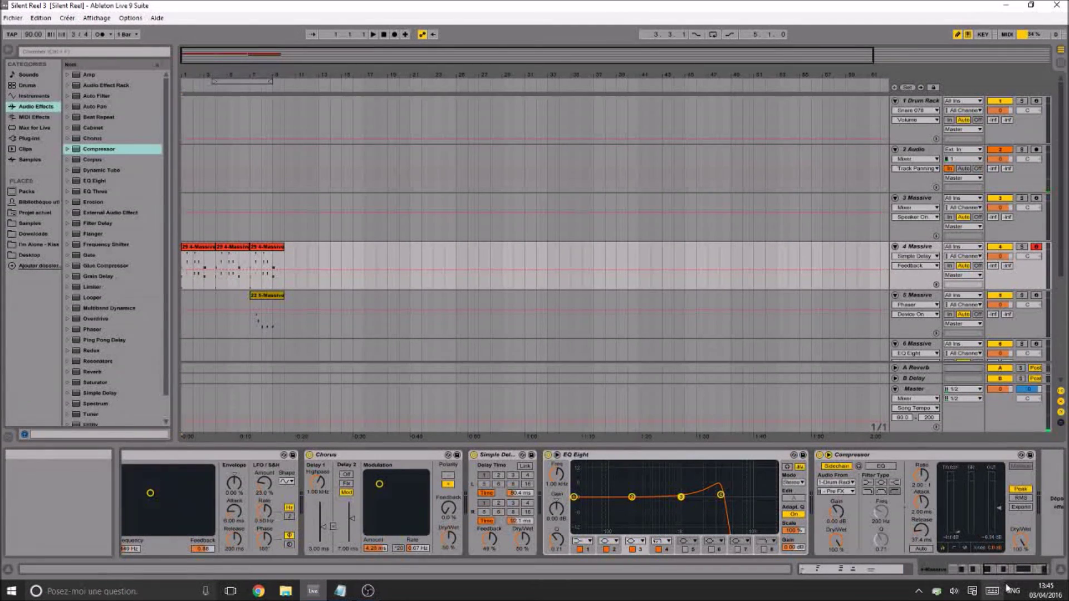
pyautogui.click(895, 464)
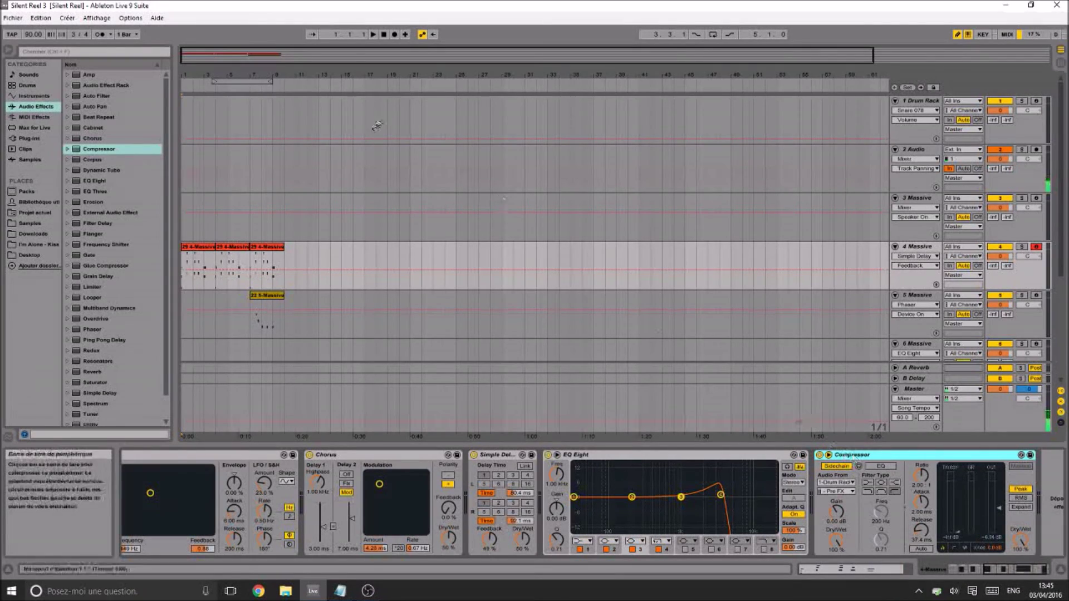
pyautogui.click(919, 103)
pyautogui.press('b')
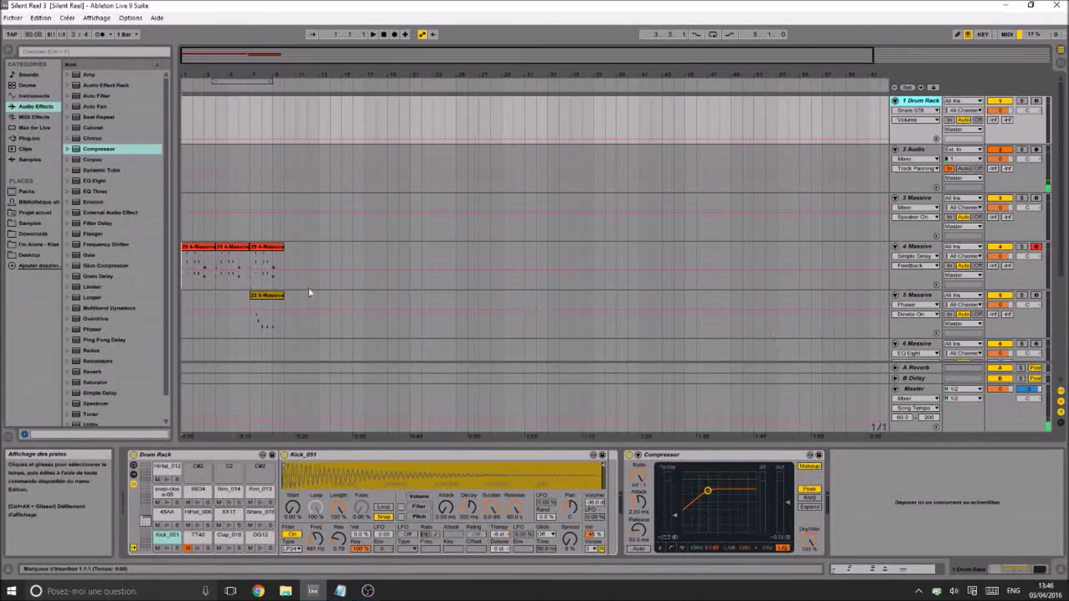
pyautogui.click(203, 534)
pyautogui.click(197, 549)
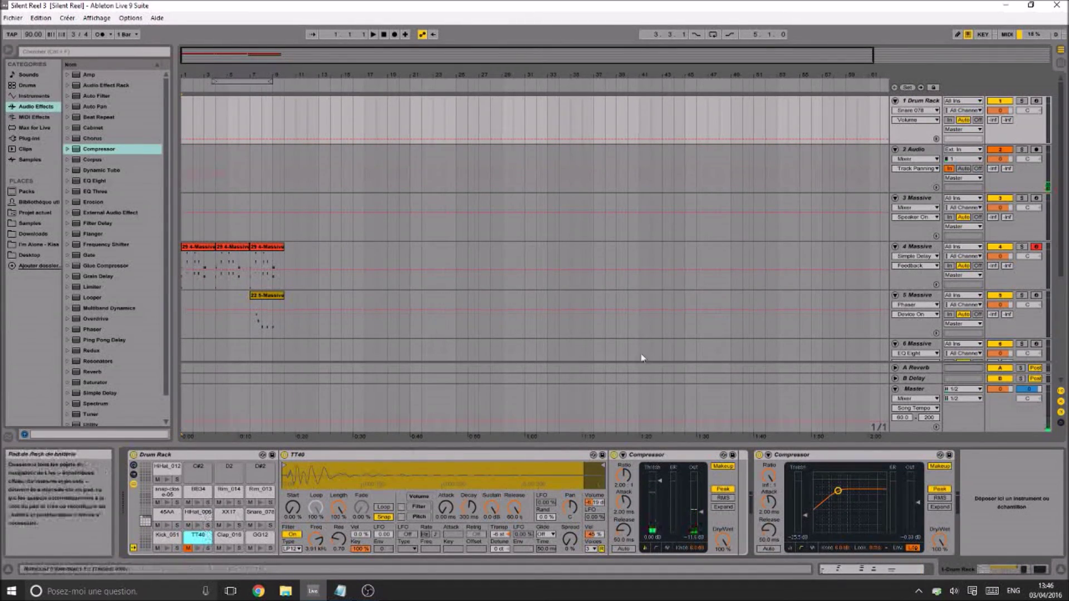
# Arm the 1 Drum Rack track for recording and play a few of its pads from the computer keyboard
pyautogui.click(1035, 102)
pyautogui.press('w')
pyautogui.press('z')
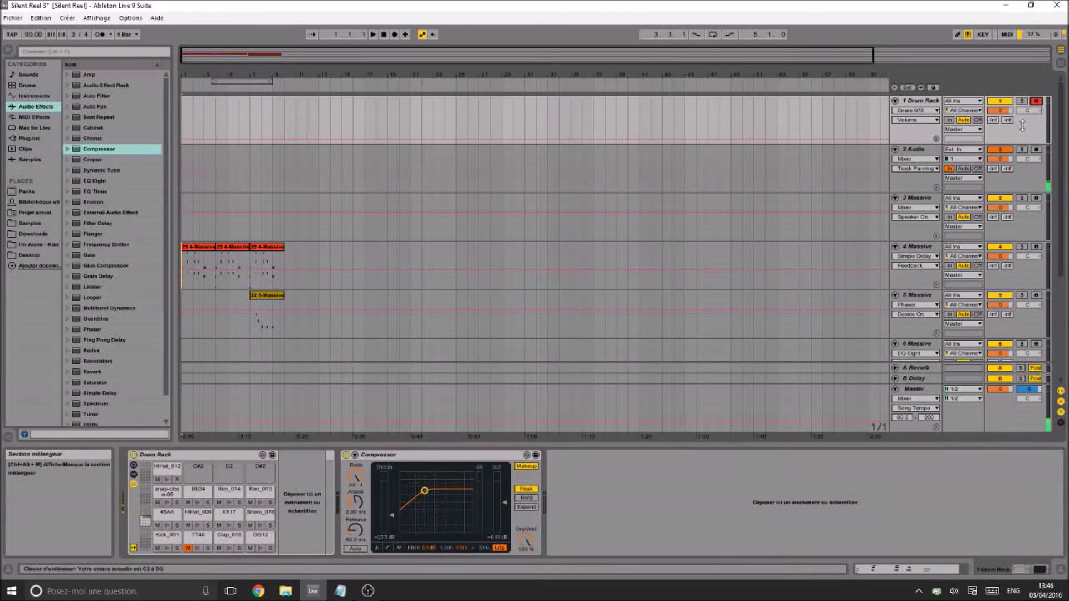
pyautogui.press('w')
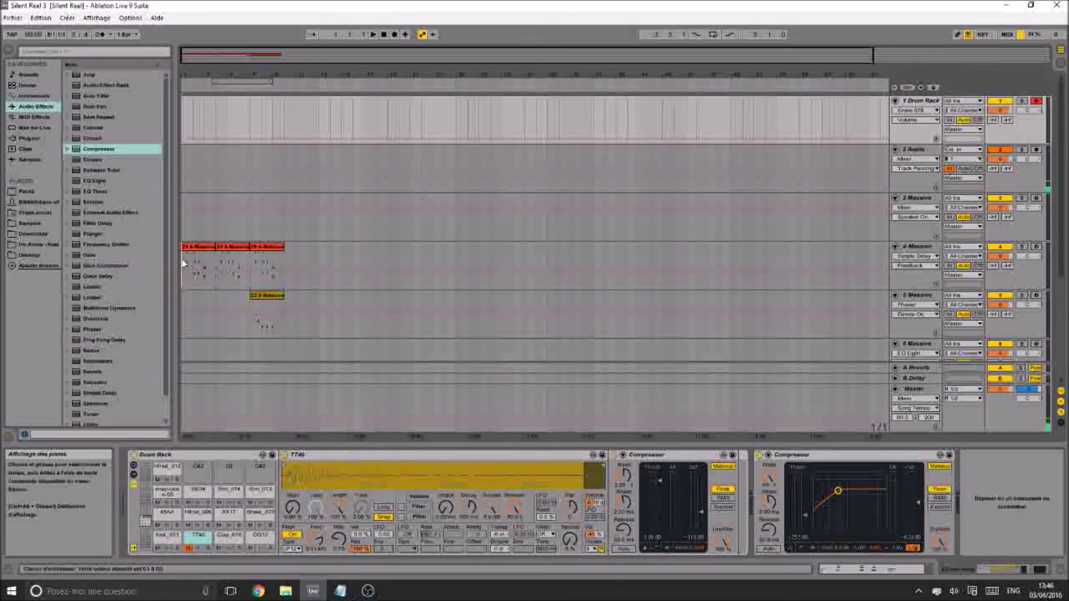
# Play the 4 Massive clips from the start with the track's Compressor in view, stop, and return to the start of the device chain
pyautogui.click(187, 247)
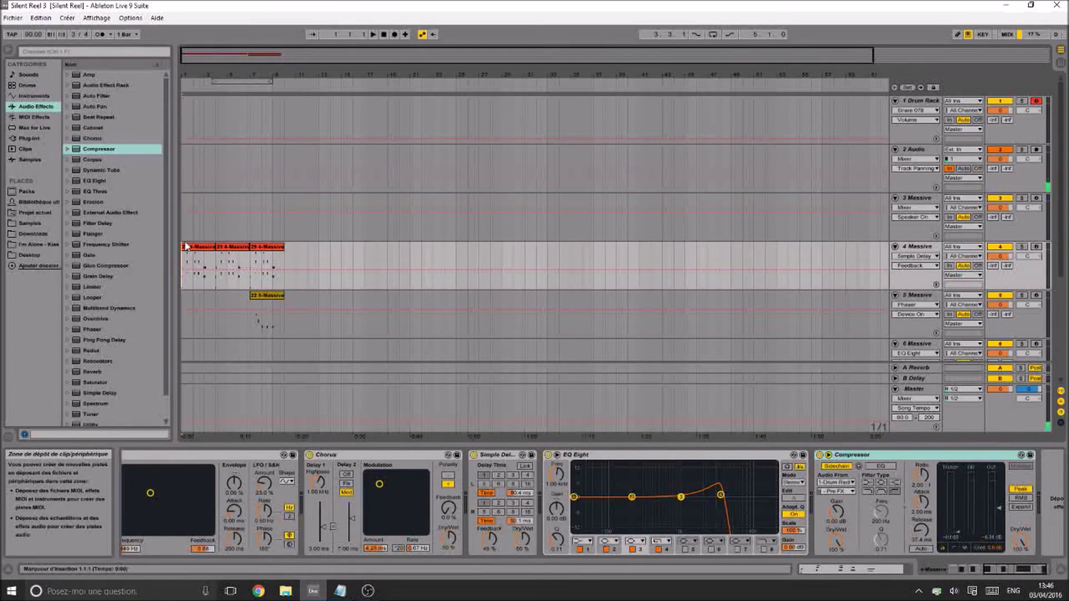
pyautogui.press('space')
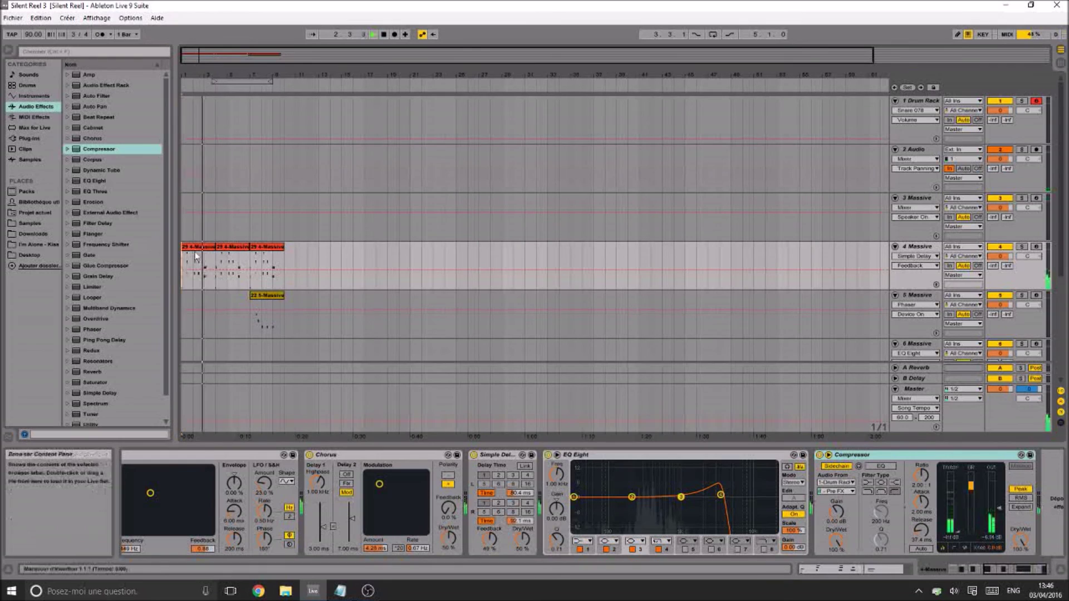
pyautogui.press('space')
pyautogui.click(947, 575)
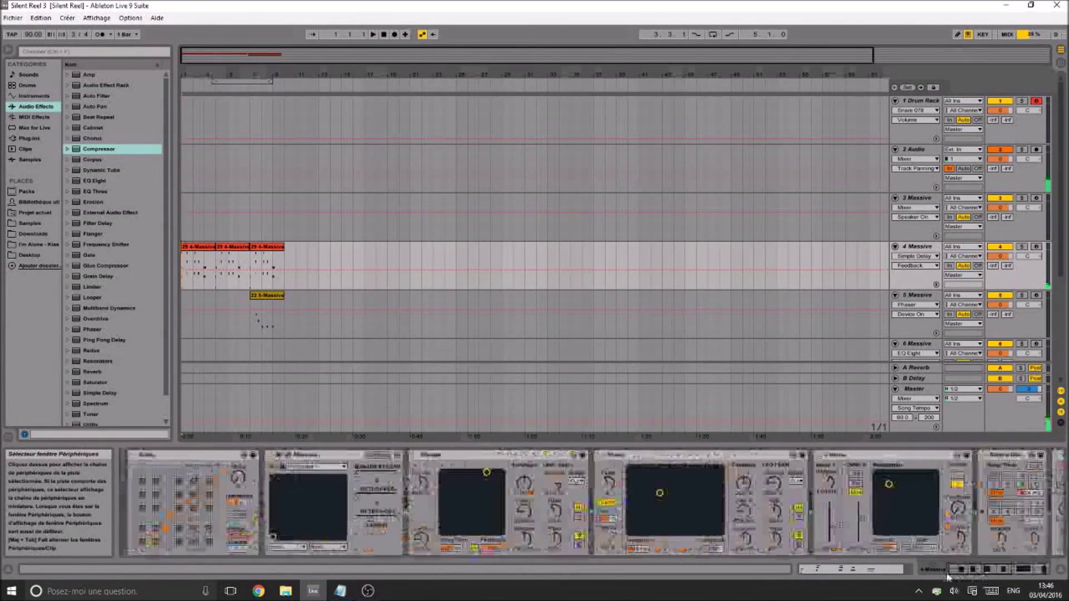
# Audition the Kick_051 pad of 1 Drum Rack, play the 4 Massive clips from the start, and stop playback
pyautogui.click(921, 101)
pyautogui.click(170, 539)
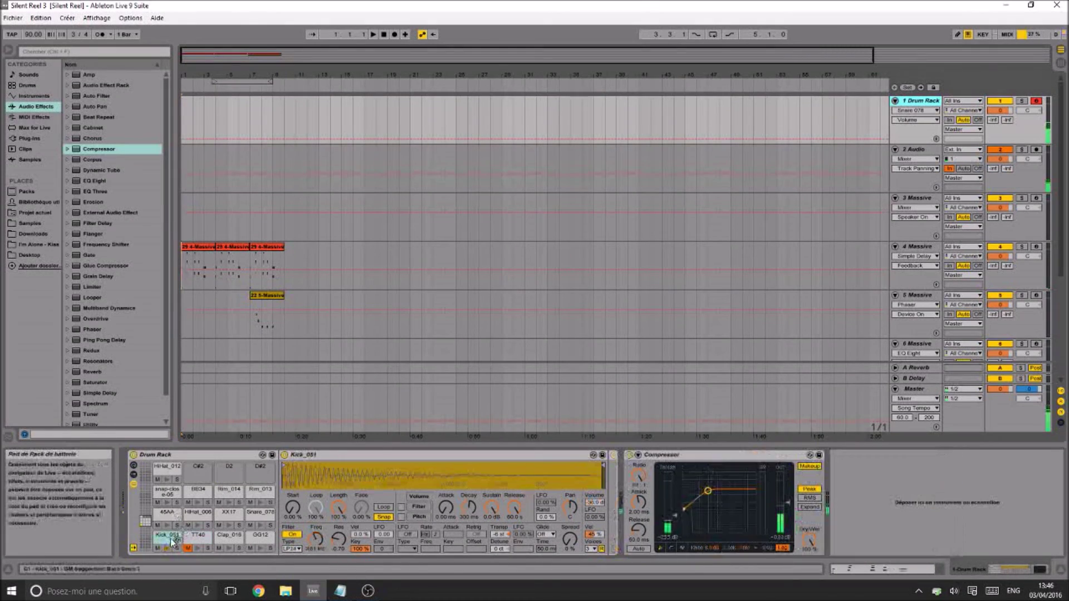
pyautogui.click(186, 264)
pyautogui.press('space')
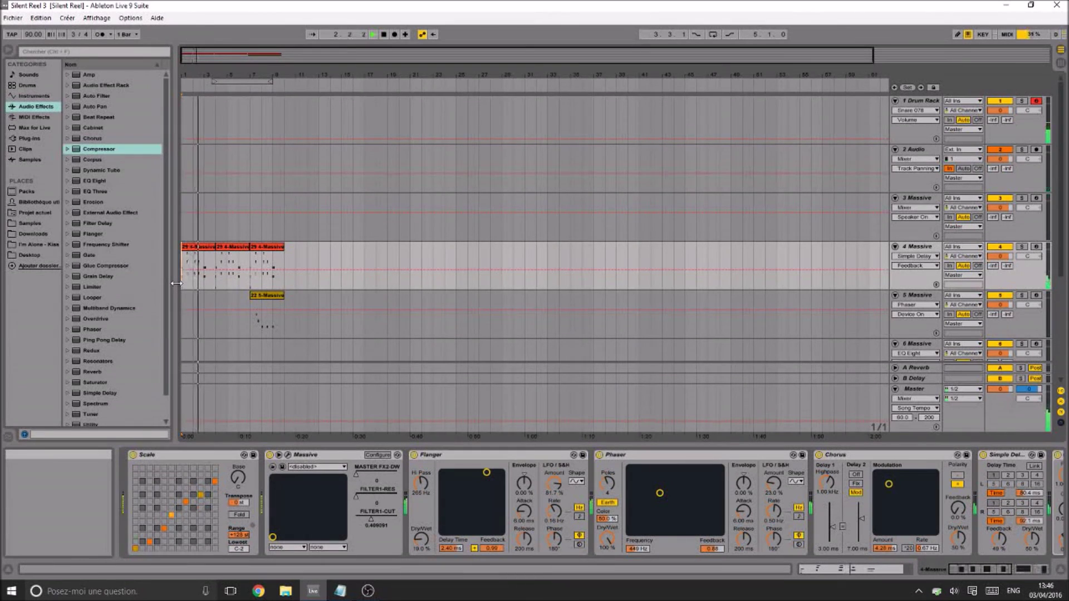
pyautogui.press('space')
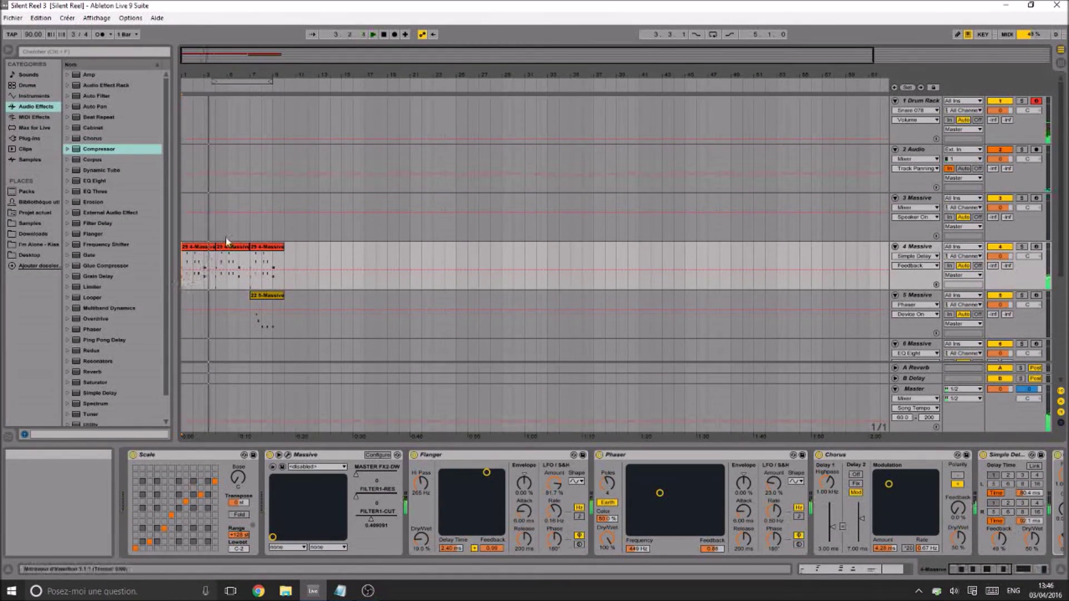
# Arm the 4 Massive track for recording in place of 1 Drum Rack
pyautogui.click(185, 259)
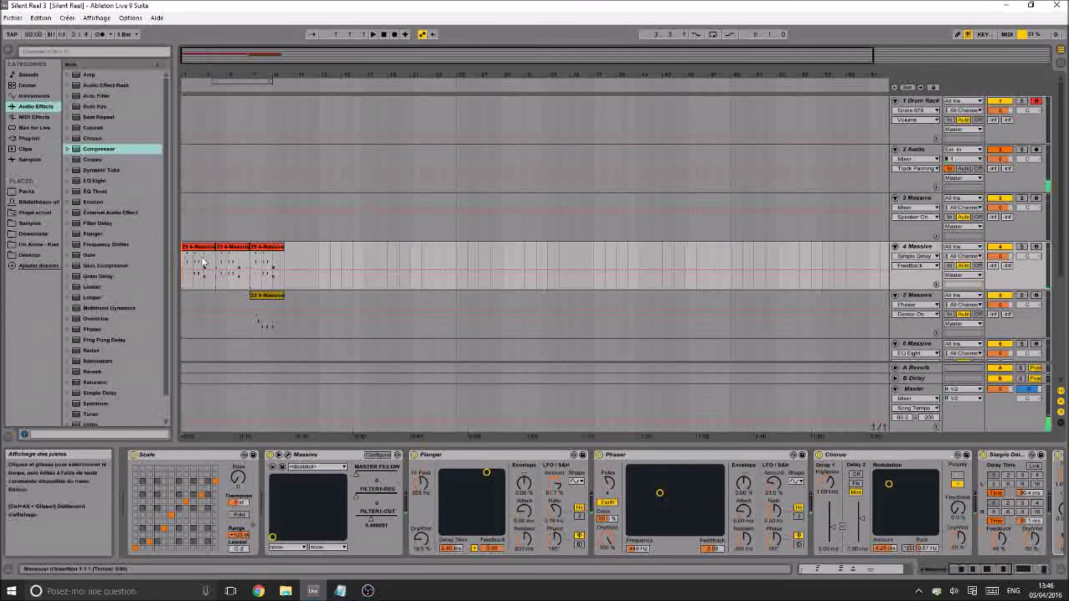
pyautogui.click(1028, 256)
pyautogui.click(1035, 246)
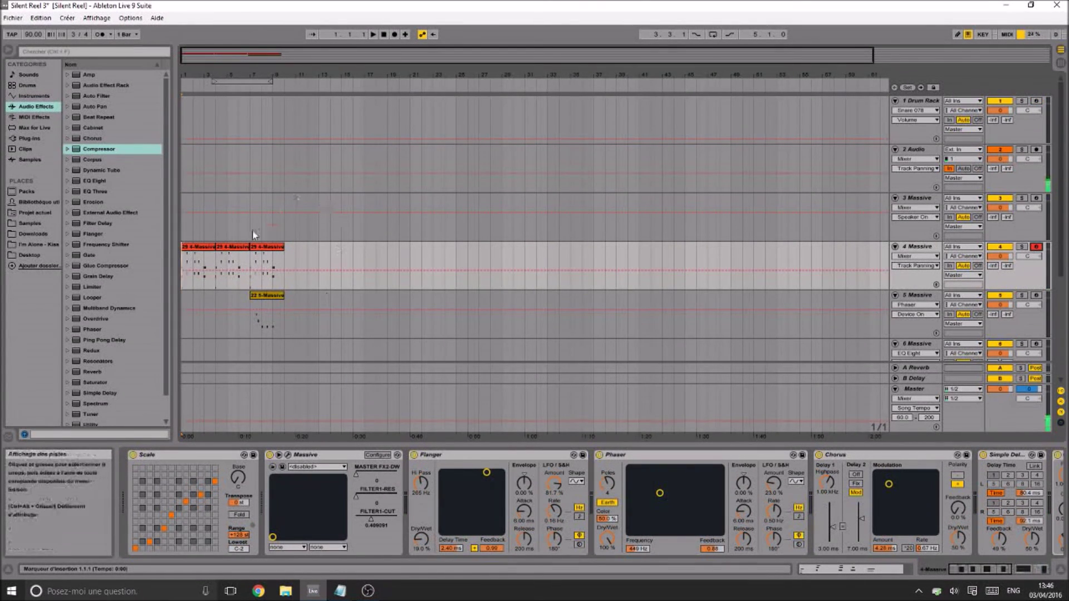
# Open the first 4 Massive clip in the note editor, play it briefly, and zoom in on its notes
pyautogui.doubleClick(191, 265)
pyautogui.press('space')
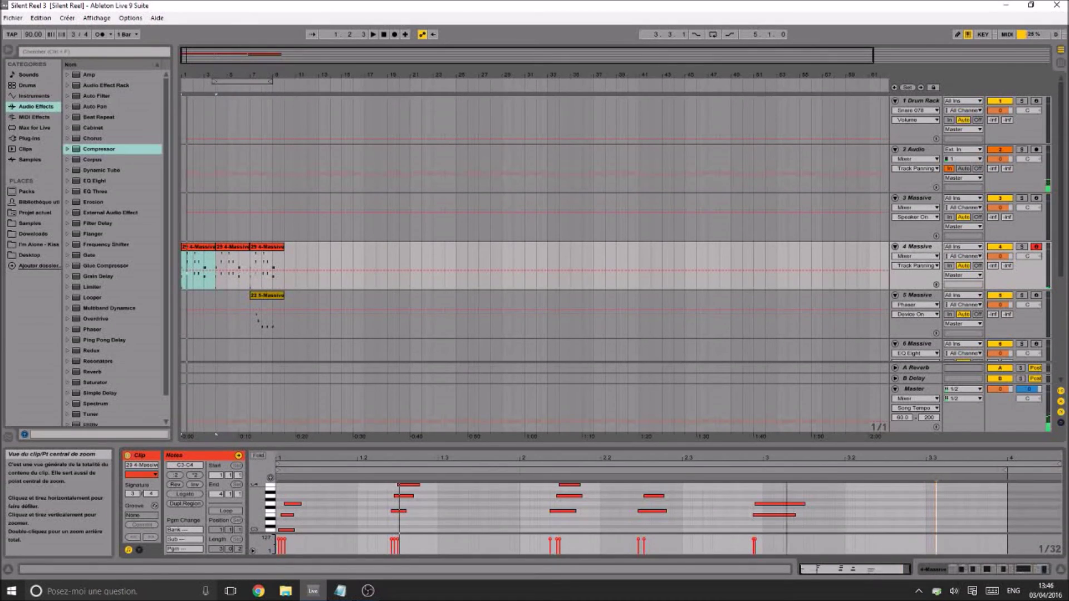
pyautogui.moveTo(873, 571); pyautogui.dragTo(874, 575)
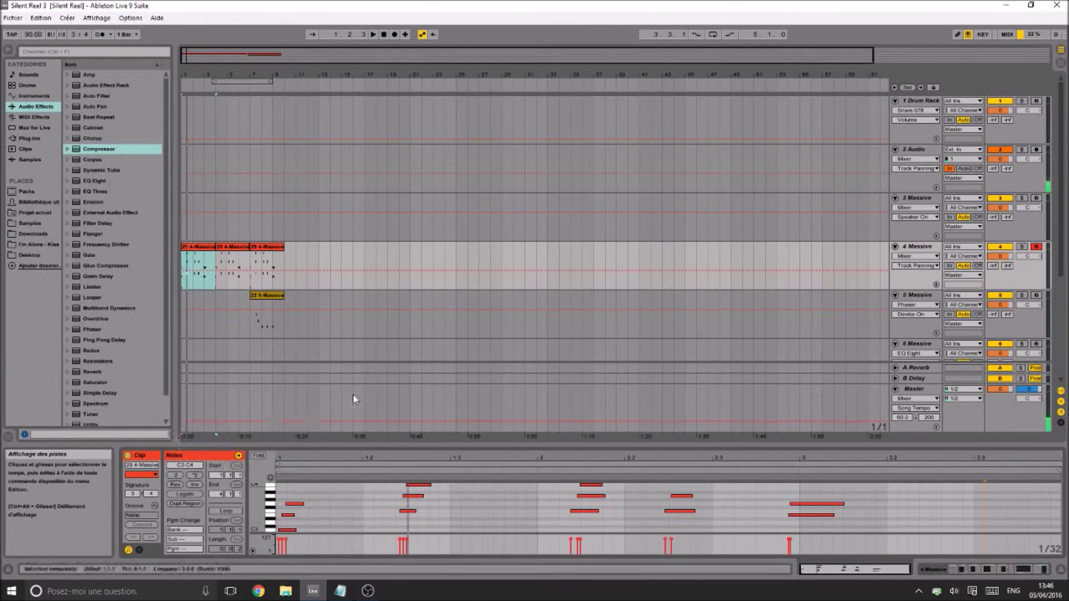
# Play the arrangement from bar 1 to listen to the 4 Massive clips
pyautogui.moveTo(291, 330); pyautogui.dragTo(161, 267)
pyautogui.click(182, 258)
pyautogui.press('space')
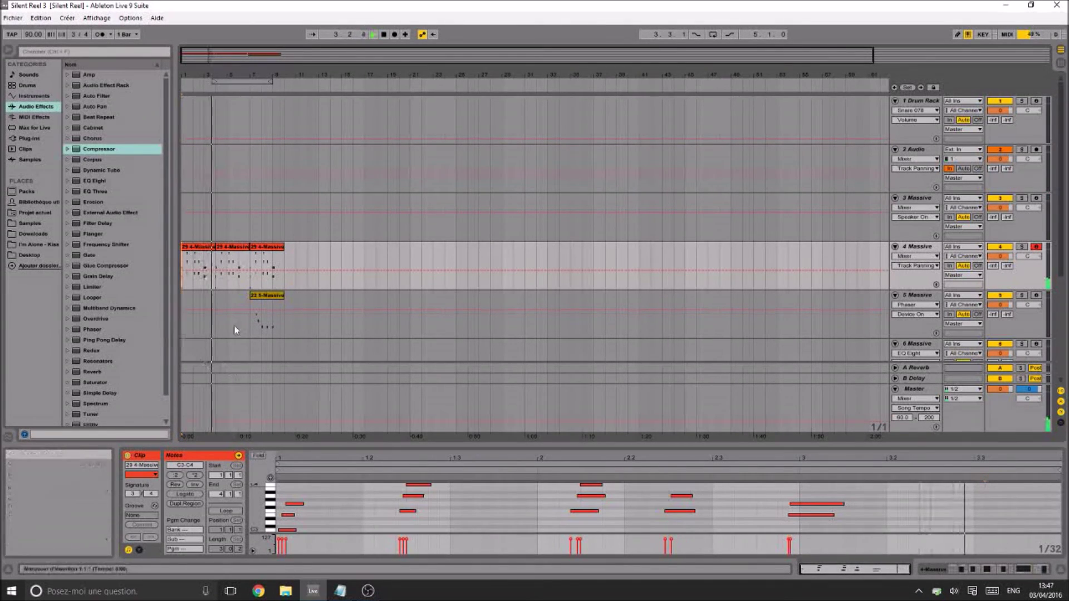
# Duplicate the first 4 Massive clip twice over the next two clips on its track and save the set
pyautogui.click(220, 262)
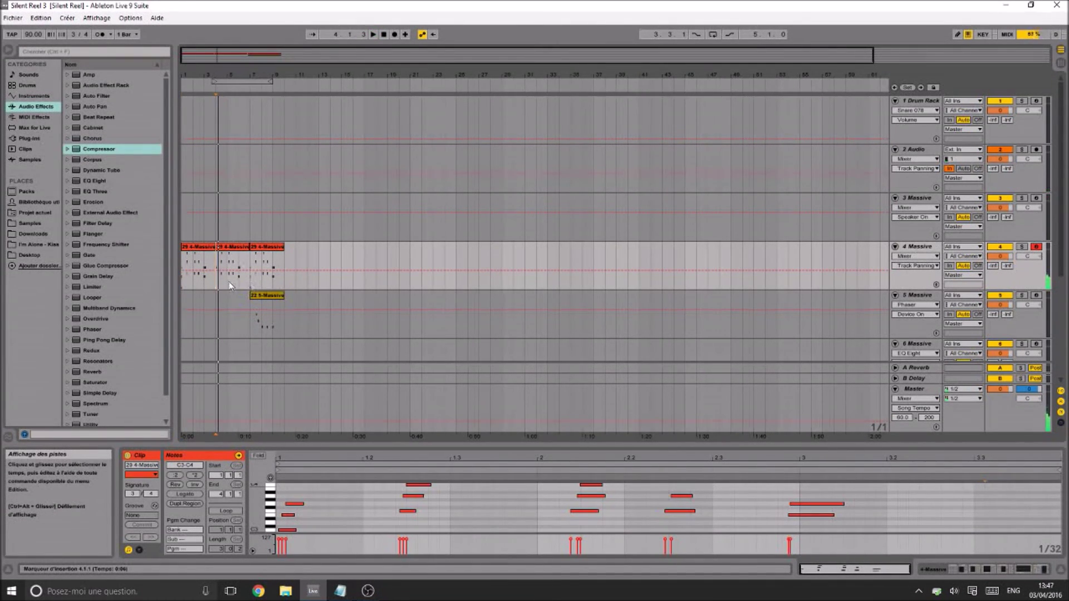
pyautogui.moveTo(255, 266); pyautogui.dragTo(195, 263)
pyautogui.click(200, 247)
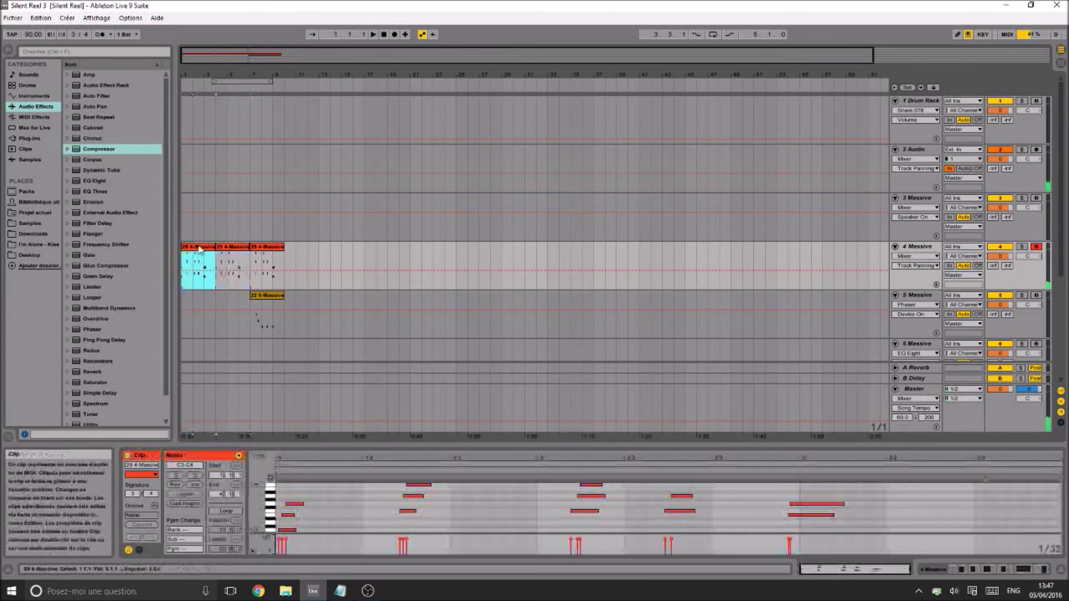
pyautogui.hotkey('ctrl', 'd')
pyautogui.hotkey('ctrl', 'd')
pyautogui.hotkey('ctrl', 's')
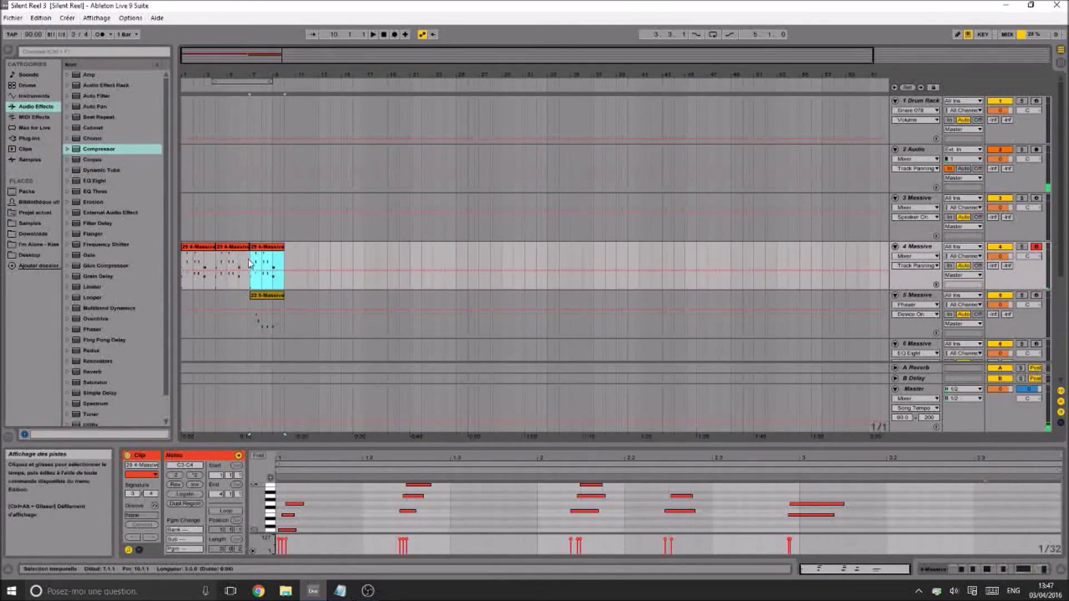
# Duplicate the third 4 Massive clip and the 5 Massive clip below it once each, and save the set
pyautogui.click(267, 247)
pyautogui.hotkey('ctrl', 'd')
pyautogui.click(271, 296)
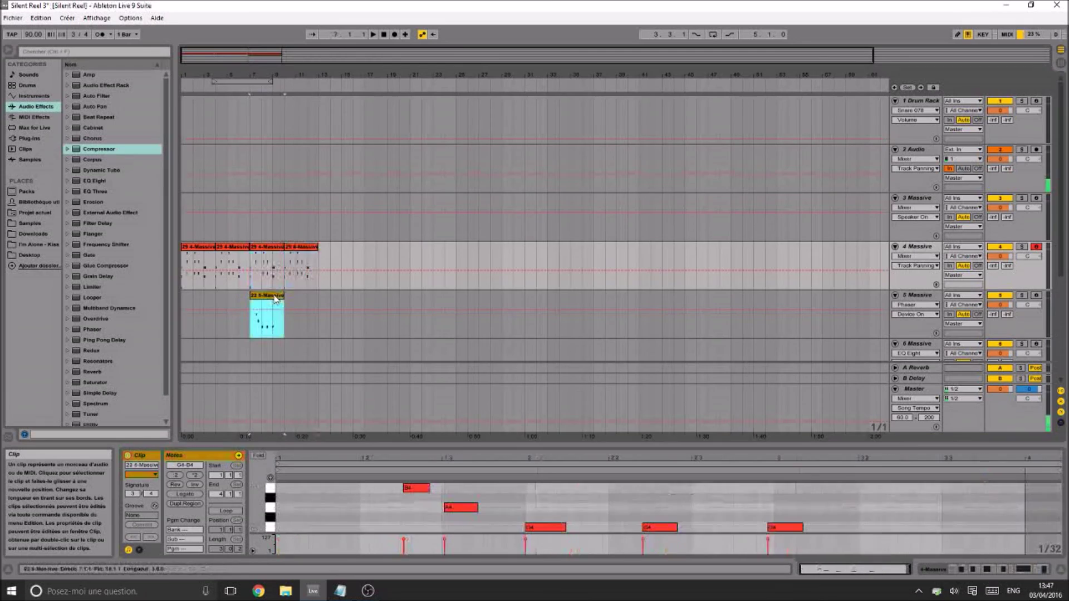
pyautogui.hotkey('ctrl', 'd')
pyautogui.hotkey('ctrl', 's')
# Play the arrangement from bar 7 to listen to the 5 Massive clips together with the 4 Massive clips
pyautogui.click(257, 318)
pyautogui.press('space')
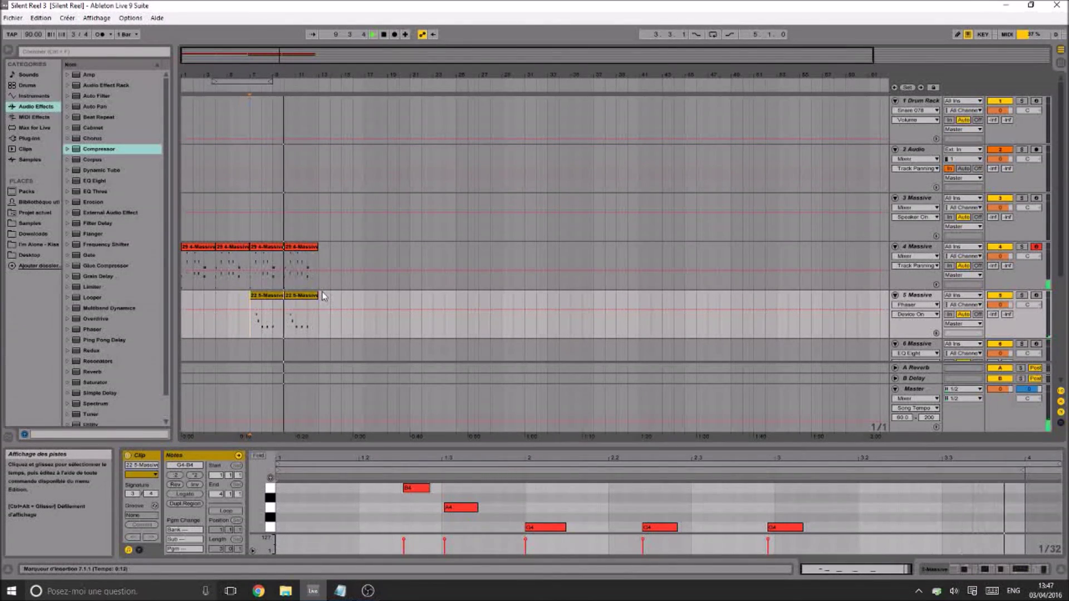
pyautogui.click(284, 327)
# Show the 5 Massive device chain and examine its effects from Phaser and Flanger through EQ Eight and Compressor
pyautogui.hotkey('shift', 'Tab')
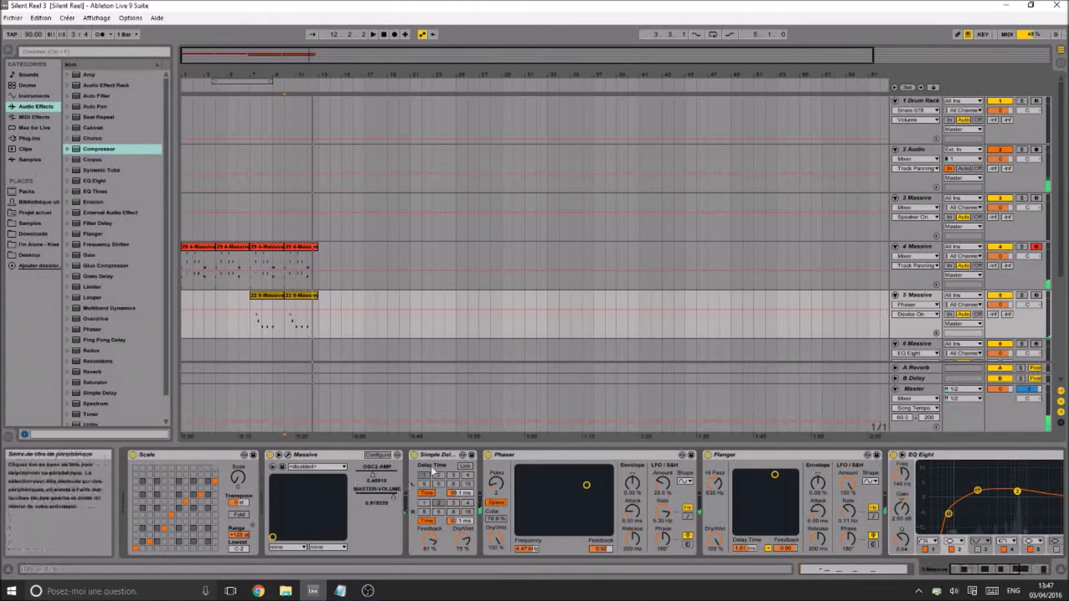
pyautogui.click(543, 461)
pyautogui.click(747, 461)
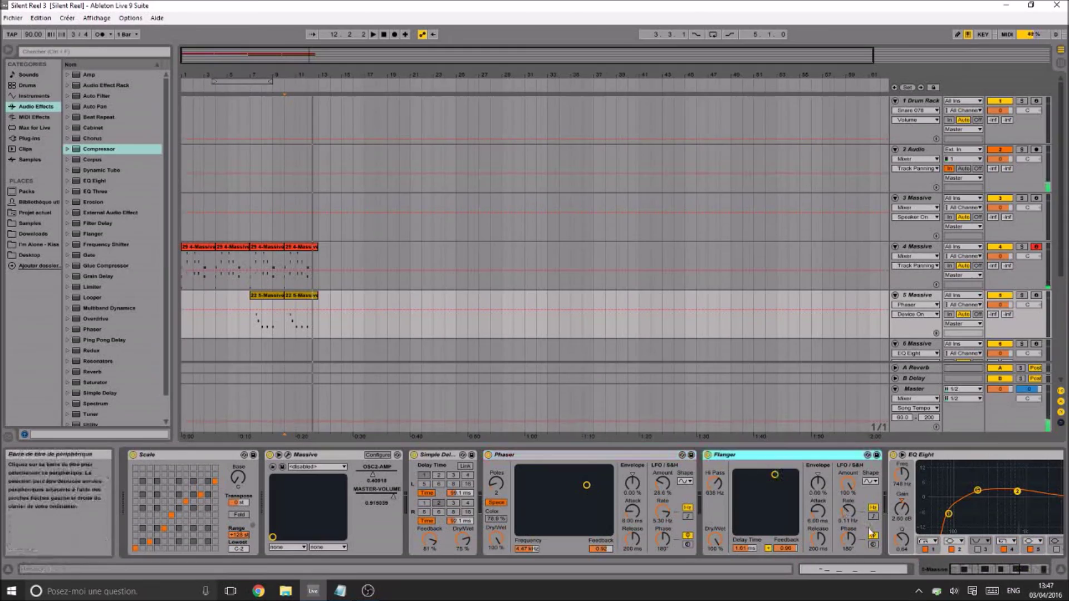
pyautogui.moveTo(998, 574); pyautogui.dragTo(1030, 575)
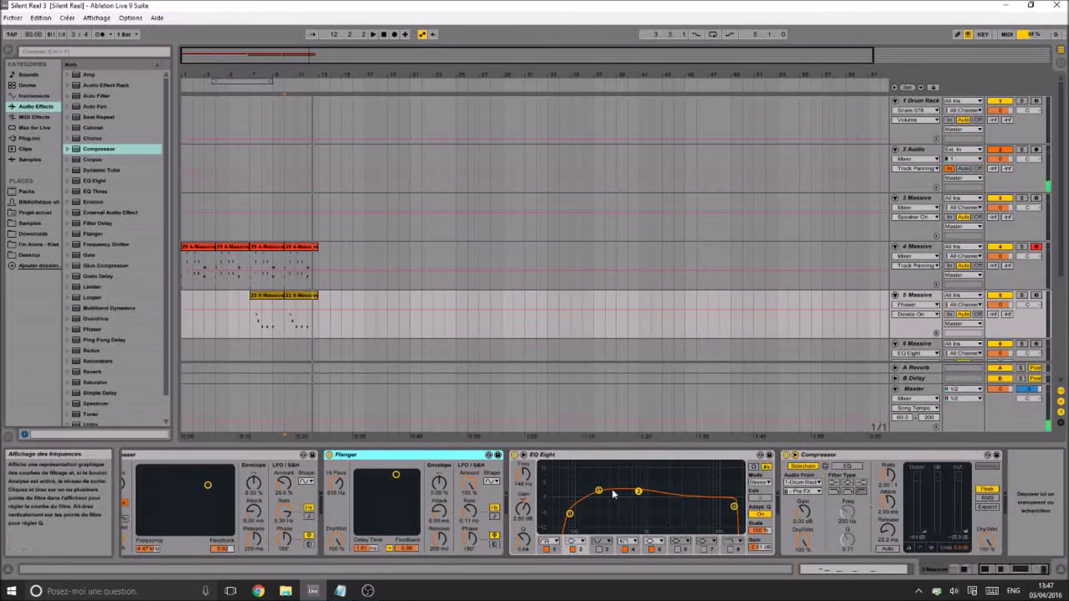
# Compare the EQ Eight curve on 4 Massive with the one on 5 Massive and examine the latter's low-frequency band
pyautogui.click(316, 258)
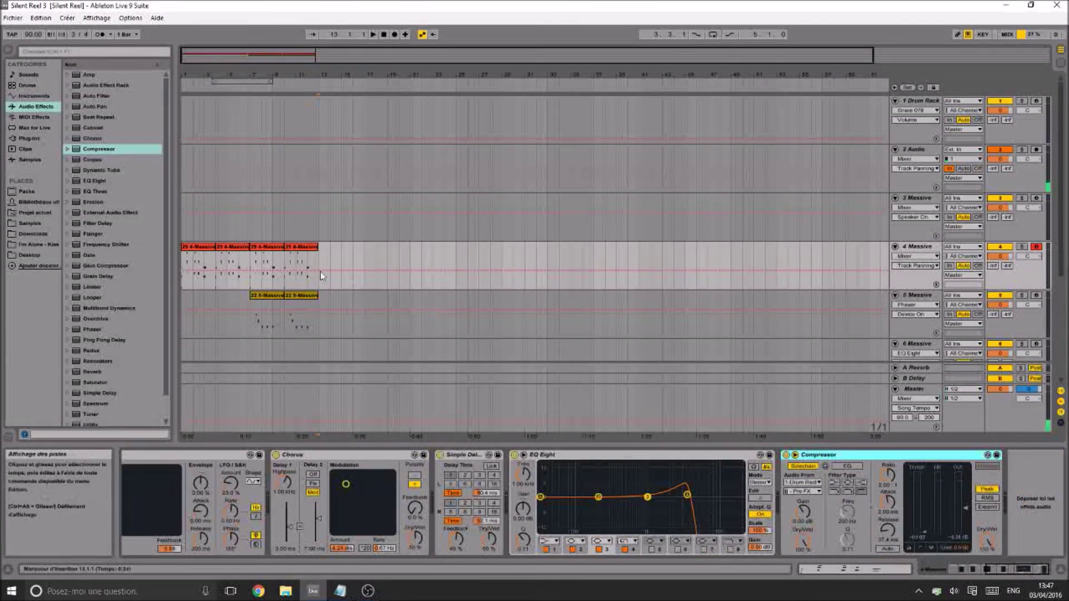
pyautogui.click(315, 317)
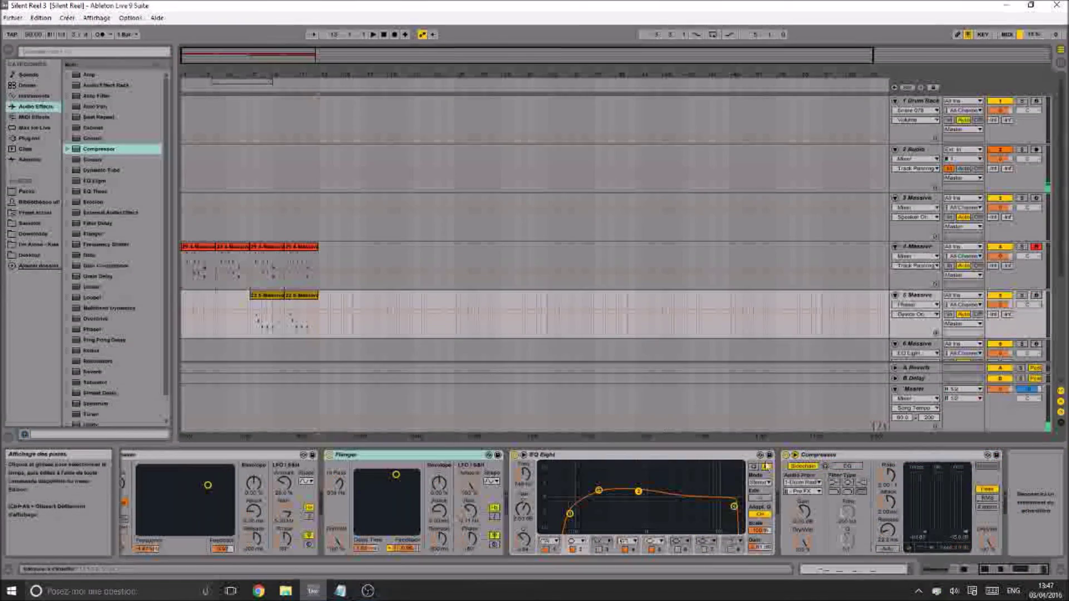
pyautogui.click(569, 514)
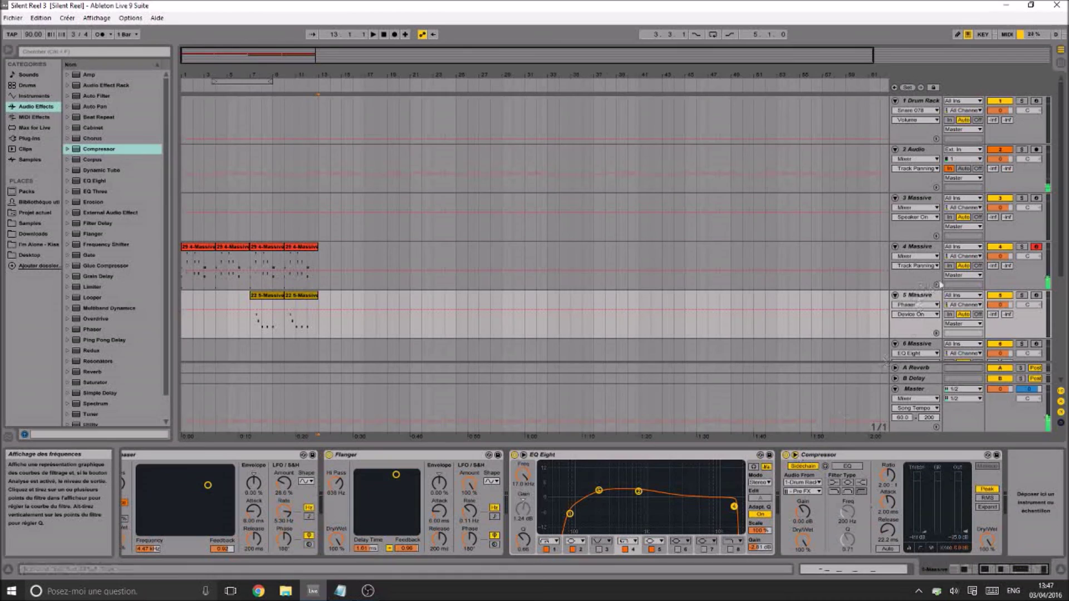
# Arm the 5 Massive track in place of 4 Massive and raise the computer MIDI keyboard's octave
pyautogui.click(1036, 296)
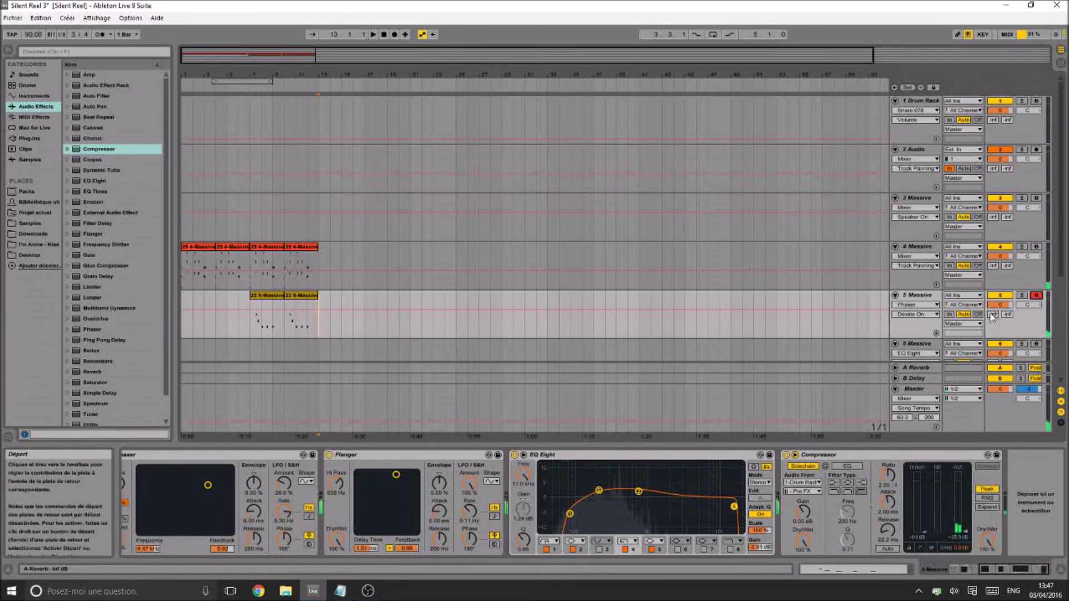
pyautogui.press('x')
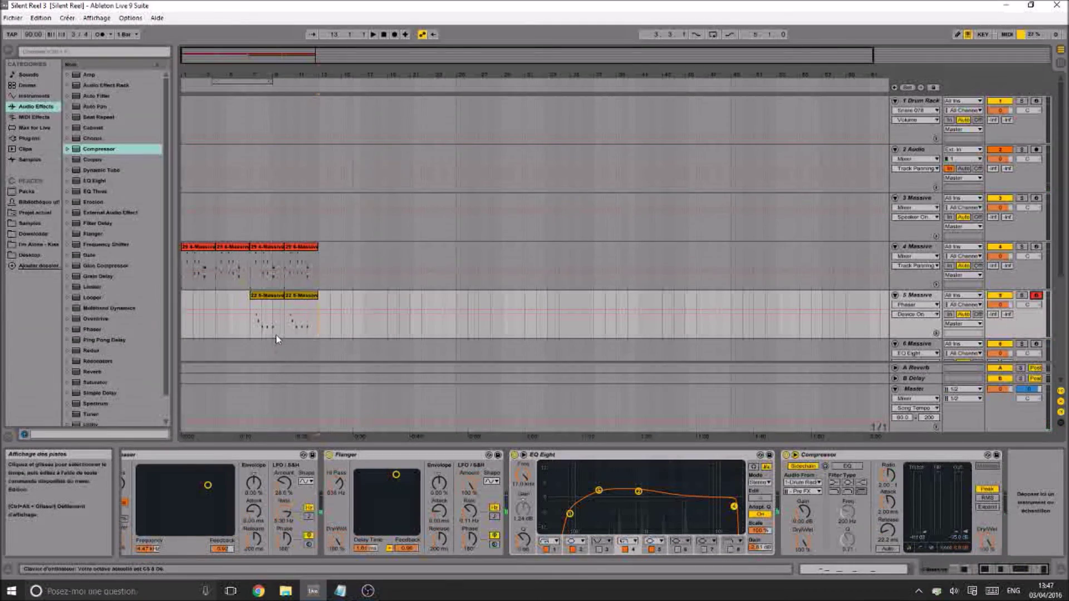
# Arm 1 Drum Rack in place of 5 Massive, lower the keyboard octave to C1, and play TT40 over the arrangement from bar 8
pyautogui.click(262, 124)
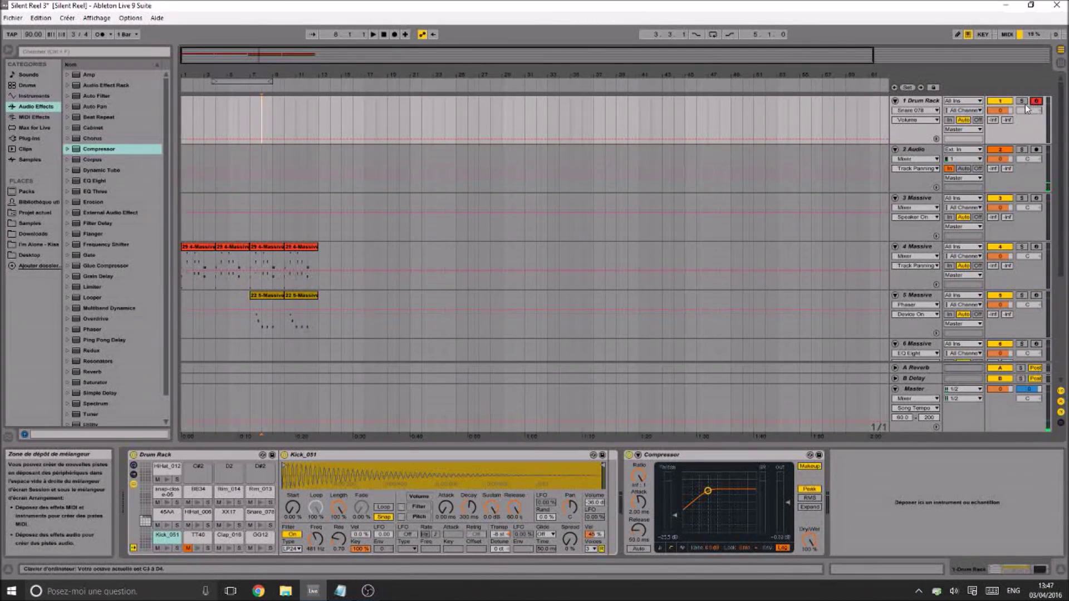
pyautogui.press('z')
pyautogui.press('w')
pyautogui.press('z')
pyautogui.press('w')
pyautogui.press('space')
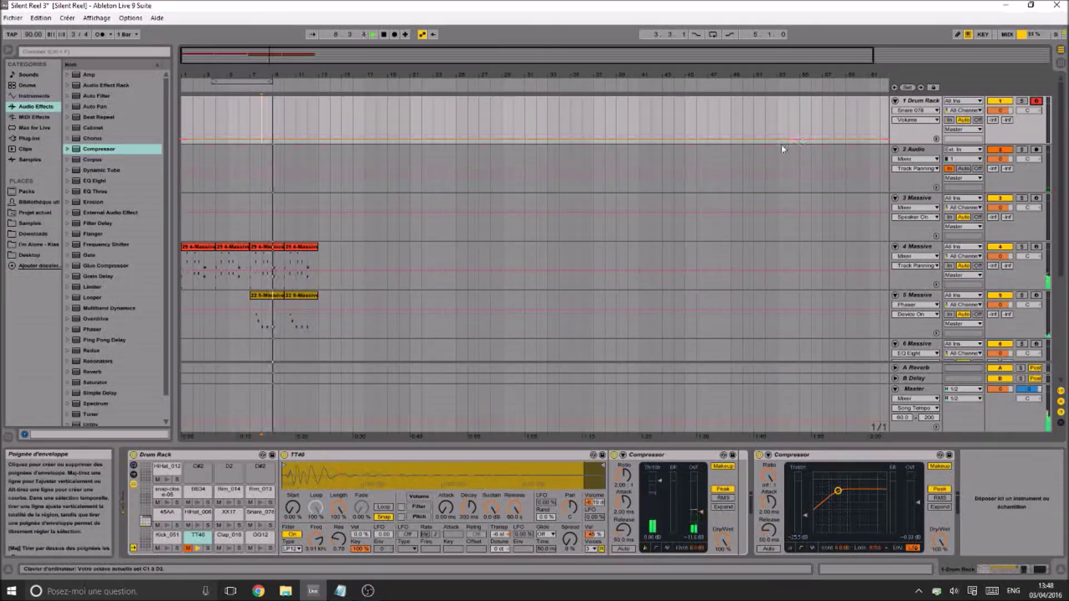
pyautogui.press('space')
# Save the set and play the 5 Massive clips from bar 7 while reviewing the track's device chain through its Compressor
pyautogui.click(250, 322)
pyautogui.hotkey('ctrl', 's')
pyautogui.scroll(-2, 657, 188)
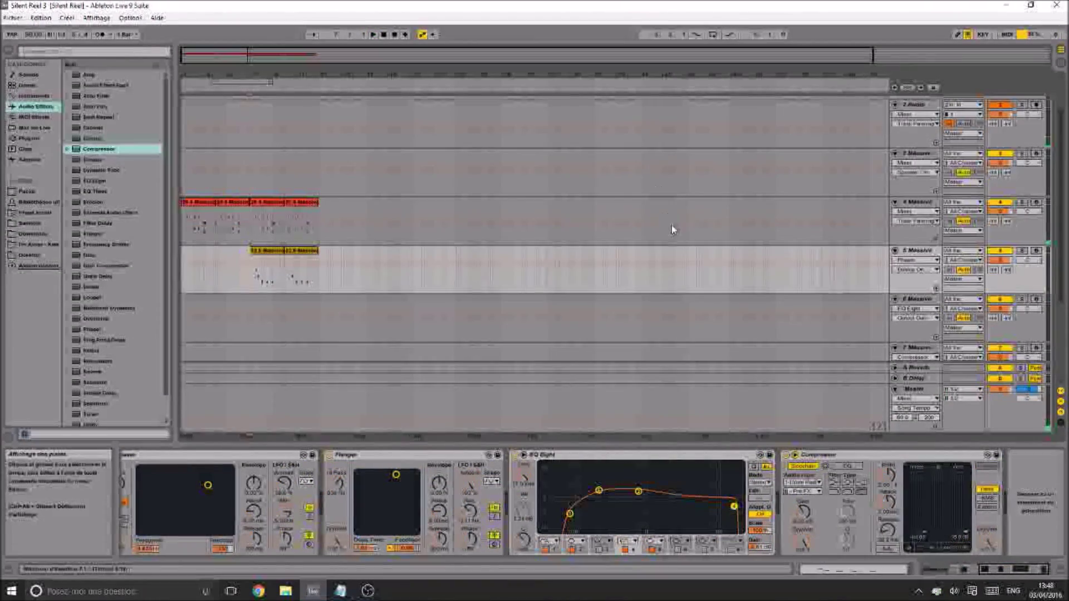
pyautogui.scroll(2, 414, 259)
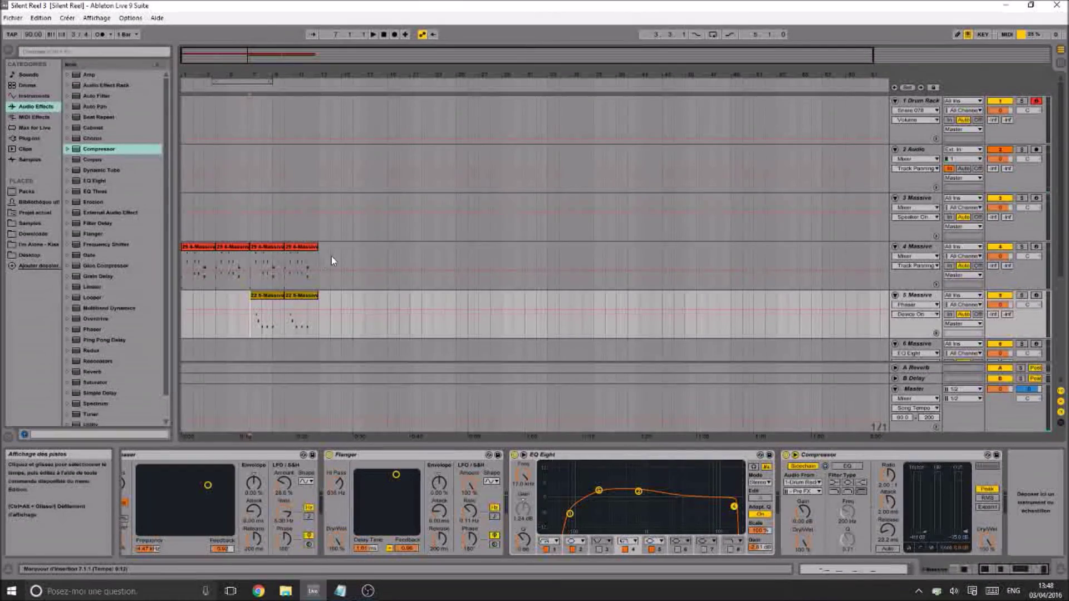
pyautogui.click(256, 323)
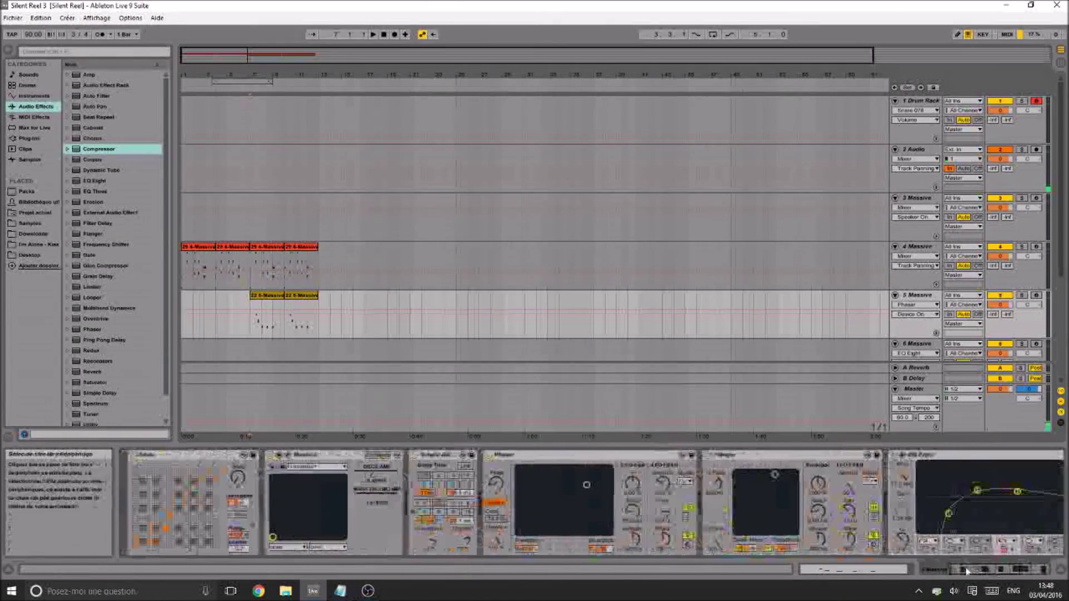
pyautogui.press('space')
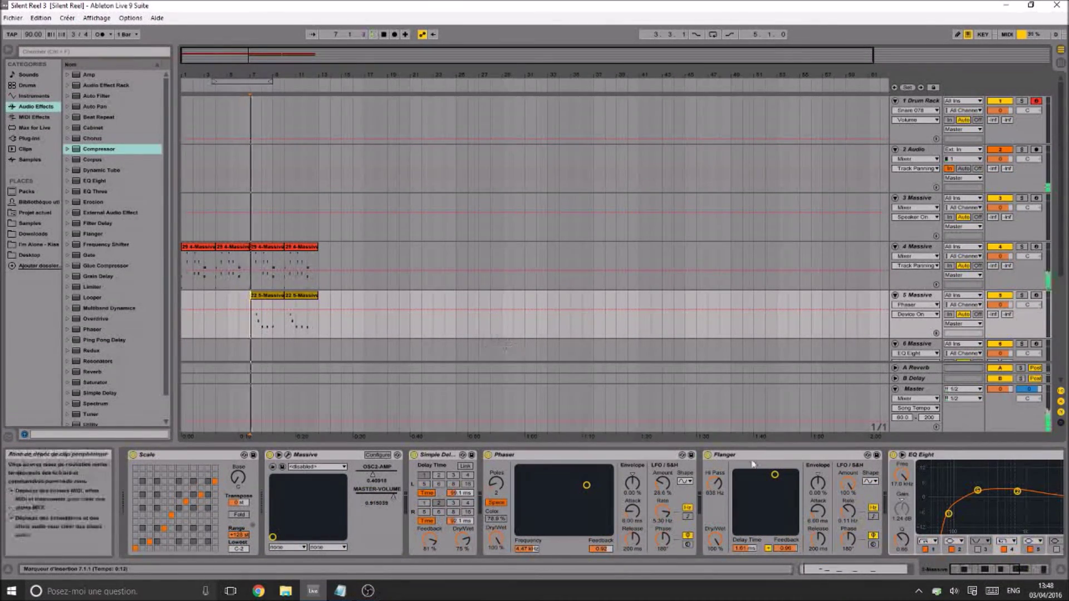
pyautogui.moveTo(1016, 571); pyautogui.dragTo(1047, 571)
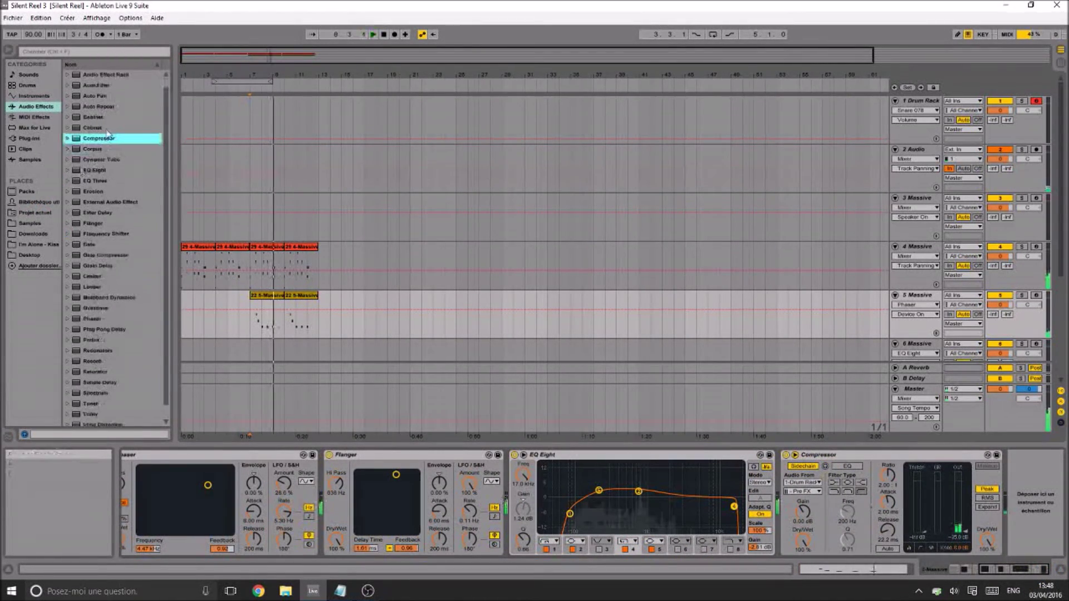
# Add Auto Pan between EQ Eight and Compressor on 5 Massive, set its Amount to about 92.1 %, and save the set
pyautogui.click(93, 107)
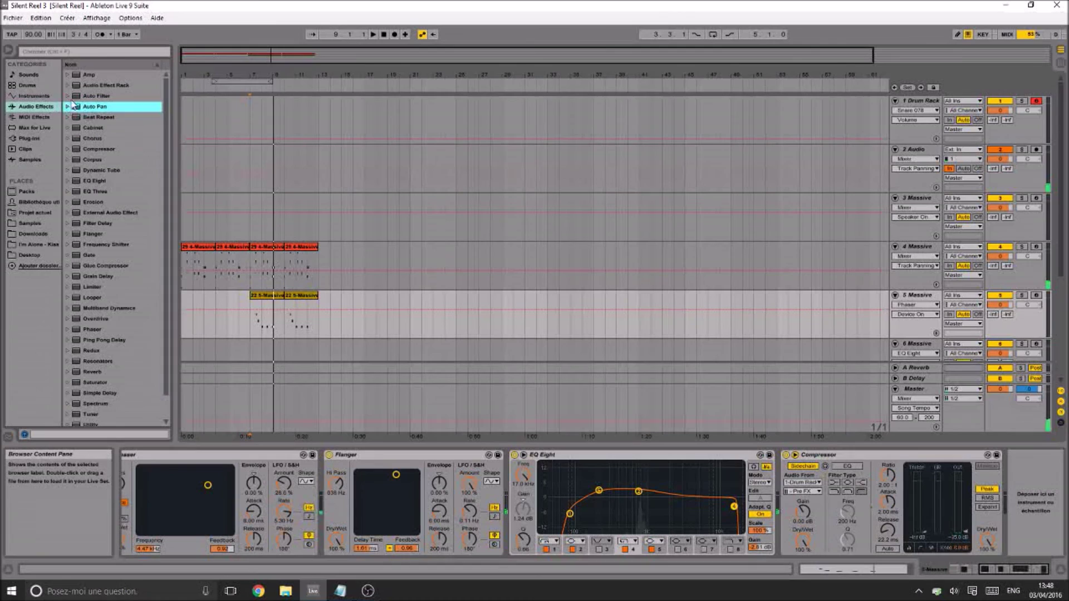
pyautogui.moveTo(77, 111); pyautogui.dragTo(795, 499)
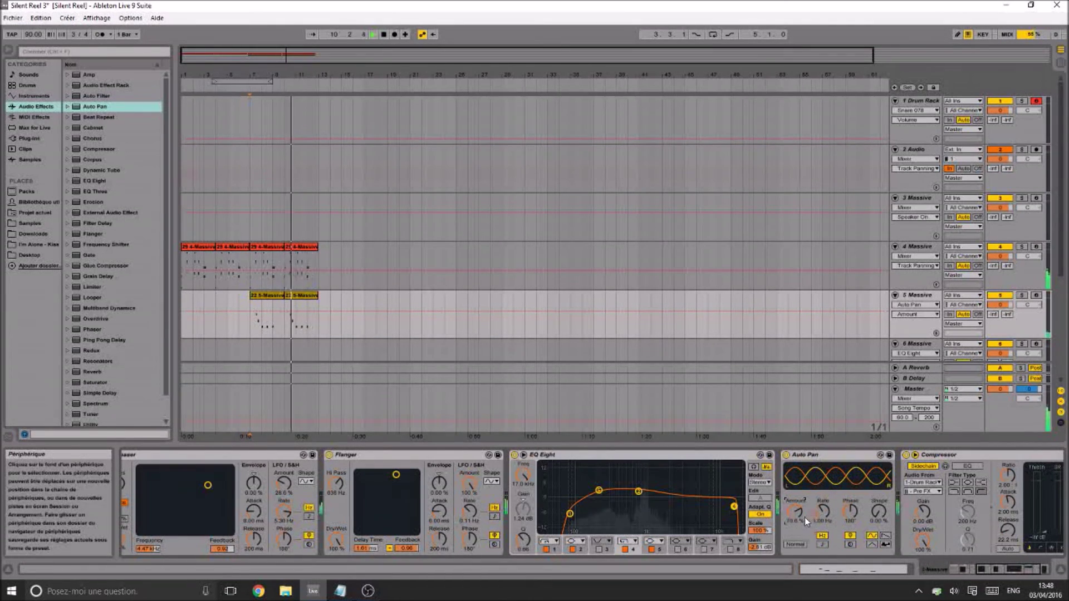
pyautogui.moveTo(803, 515); pyautogui.dragTo(803, 492)
pyautogui.press('space')
pyautogui.hotkey('ctrl', 's')
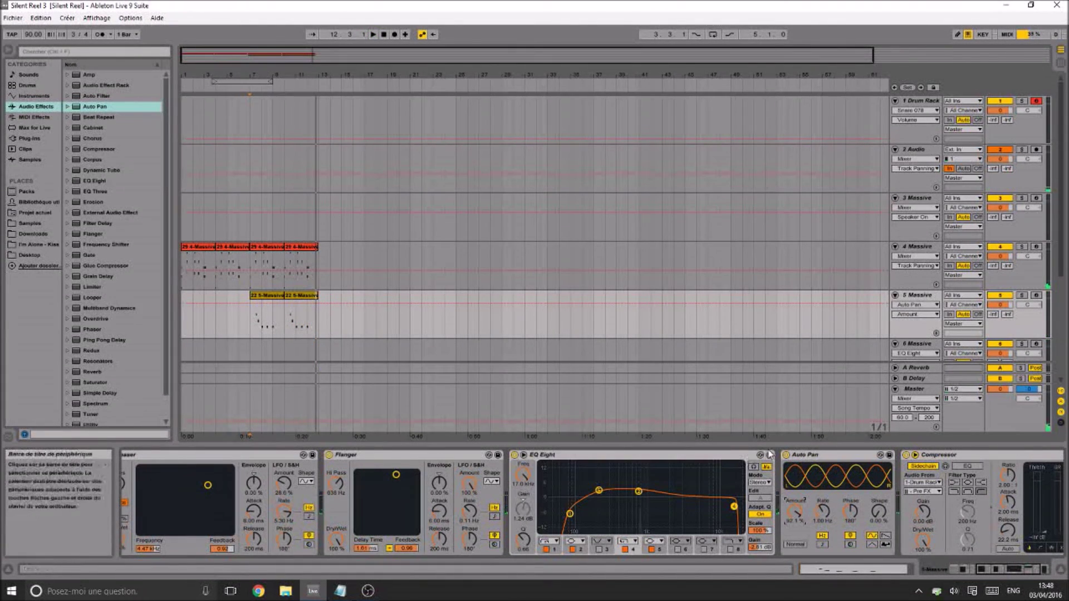
# Play the 5 Massive clips while switching Auto Pan off and back on to compare the sound
pyautogui.press('space')
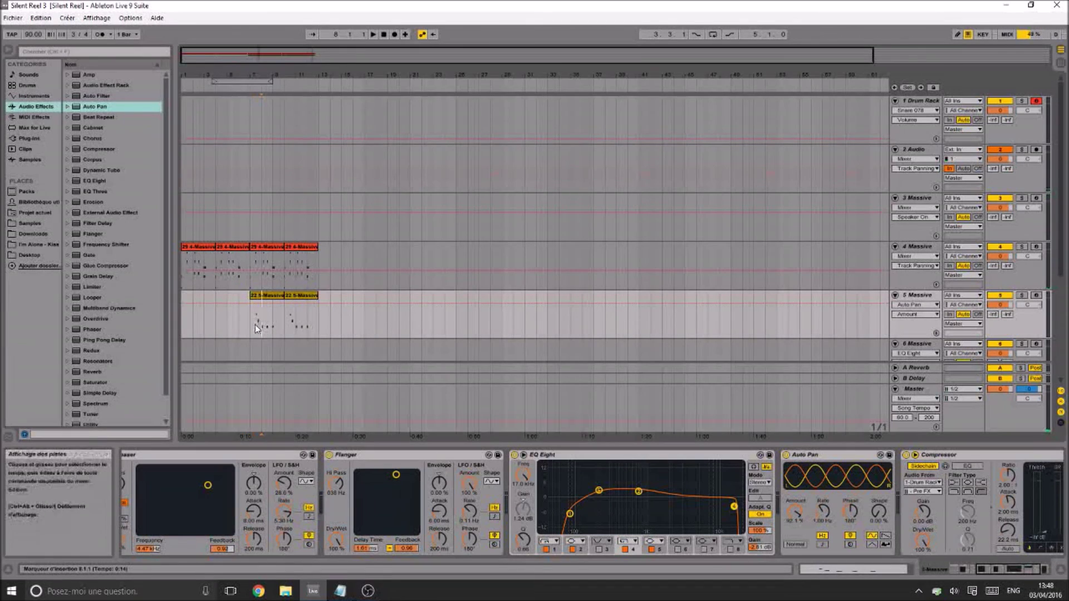
pyautogui.click(786, 455)
pyautogui.click(786, 454)
# Check the ASIO4ALL buffer size through the audio preferences' hardware configuration, and close both windows
pyautogui.hotkey('ctrl', ',')
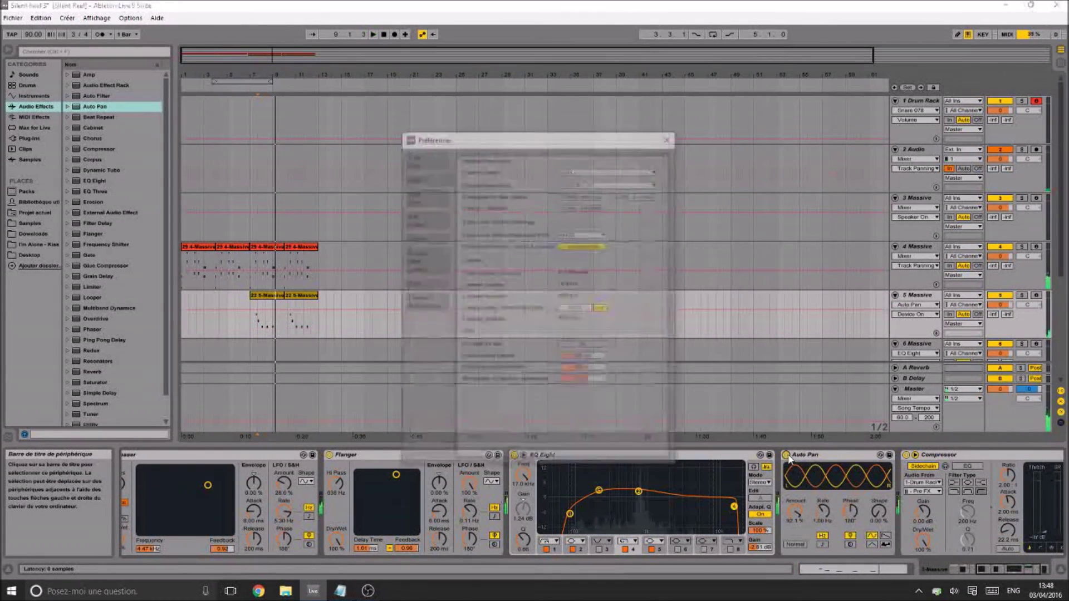
pyautogui.click(591, 209)
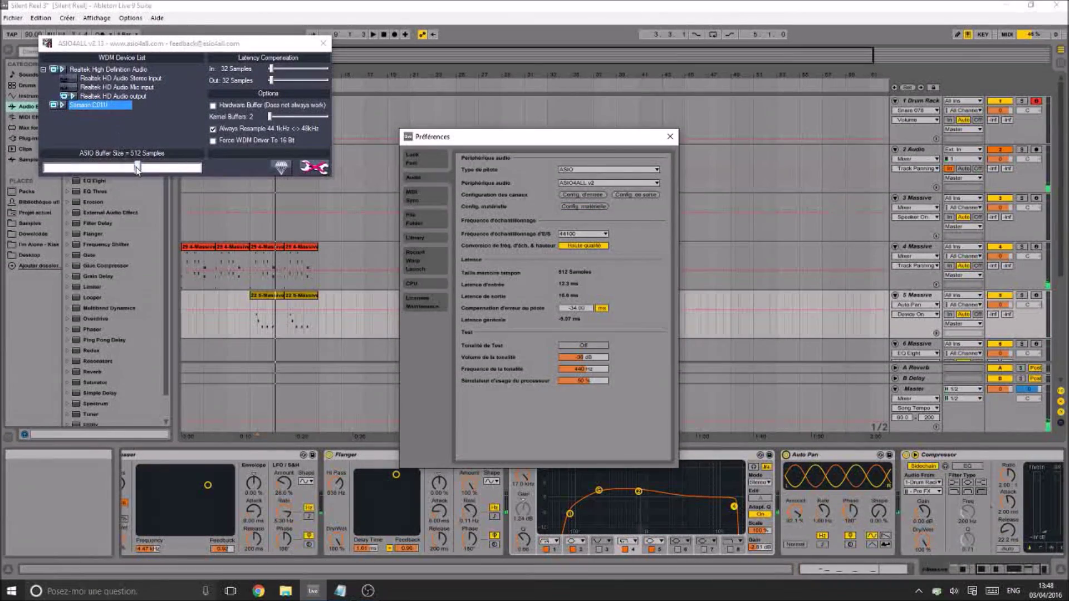
pyautogui.click(321, 45)
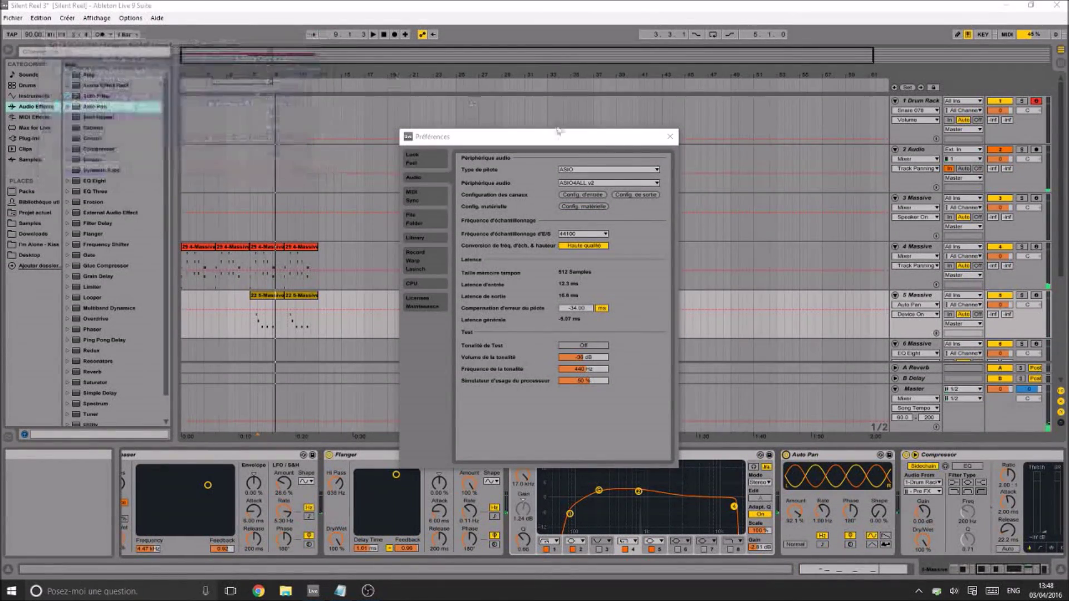
pyautogui.click(671, 136)
# Solo the 5 Massive and Audio tracks, play the 5 Massive clips from bar 7, and stop playback
pyautogui.click(263, 326)
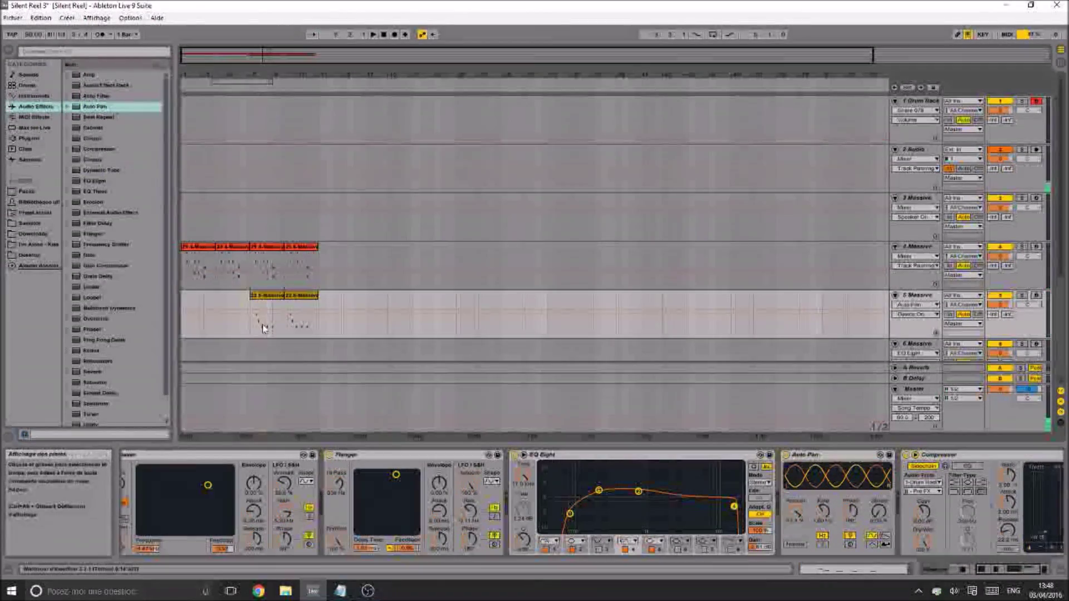
pyautogui.click(1020, 296)
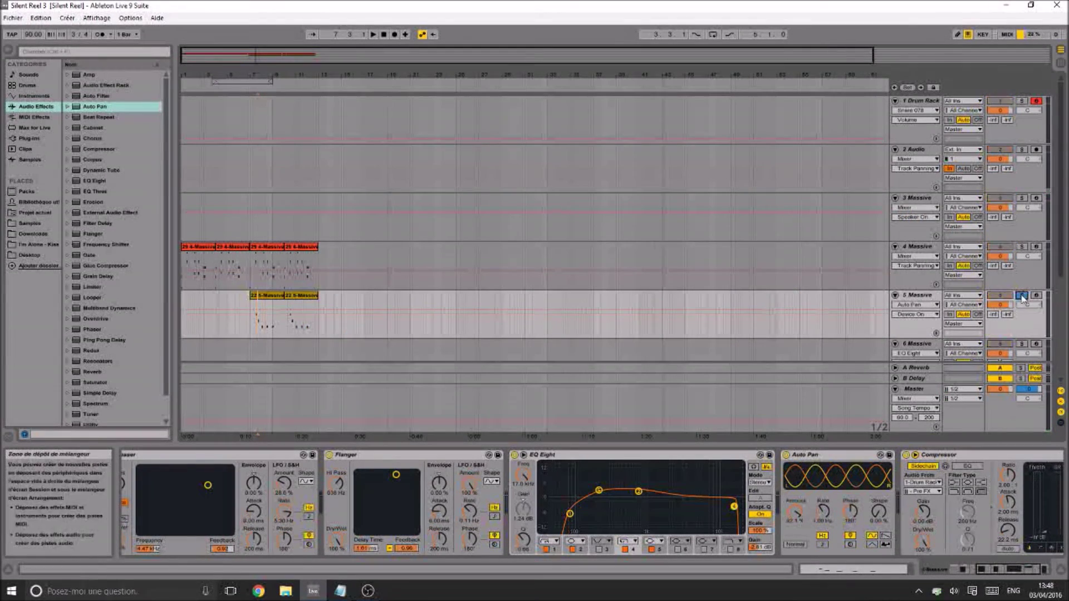
pyautogui.click(1020, 150)
pyautogui.press('space')
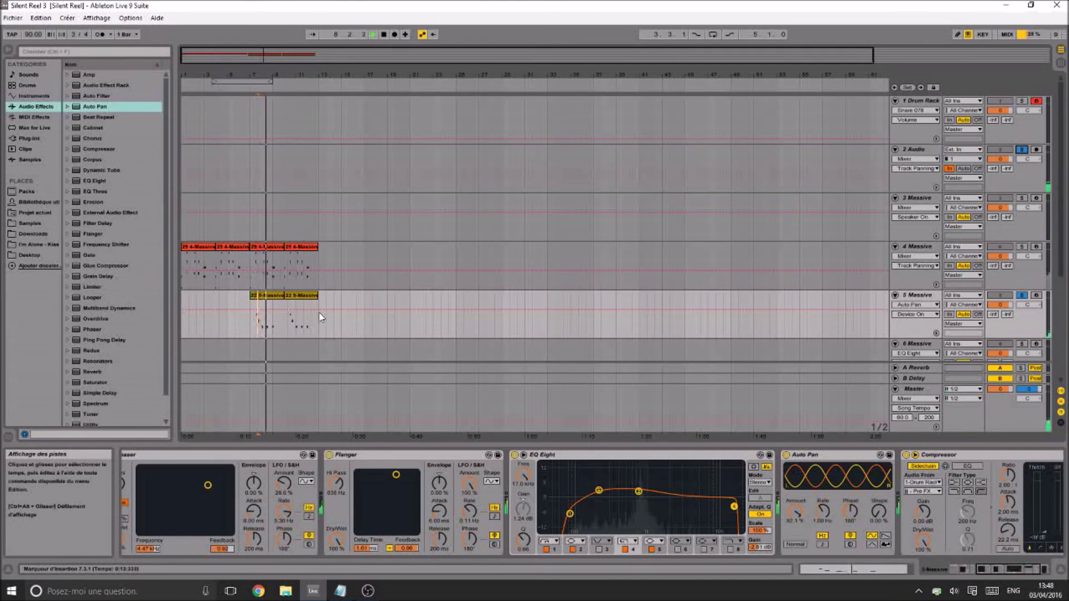
pyautogui.press('space')
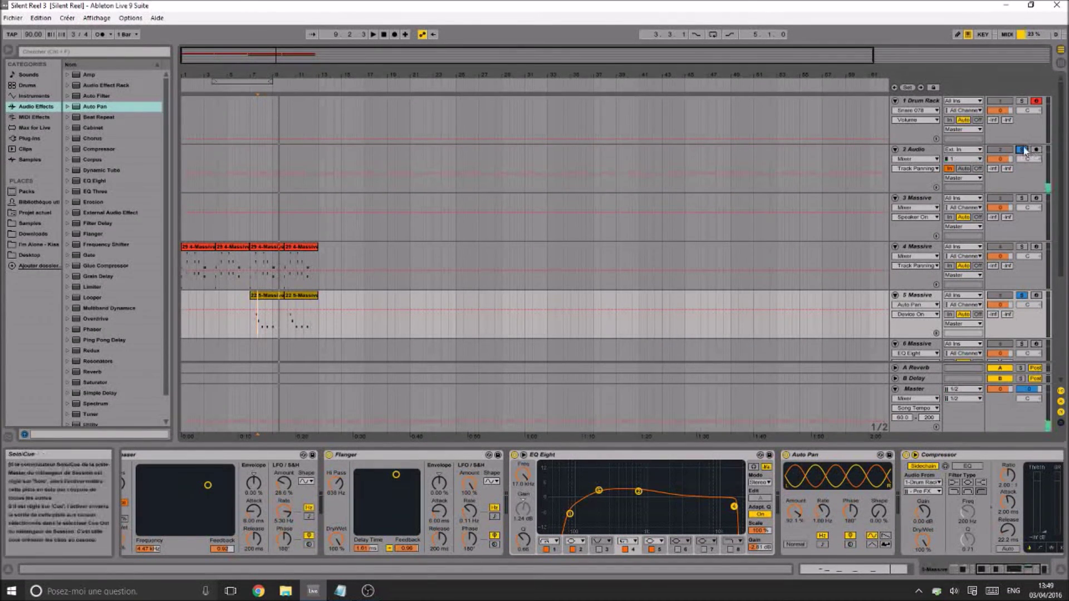
# Review the list of topics in the Tutorial Guidelines text file and return to the Live set
pyautogui.click(340, 591)
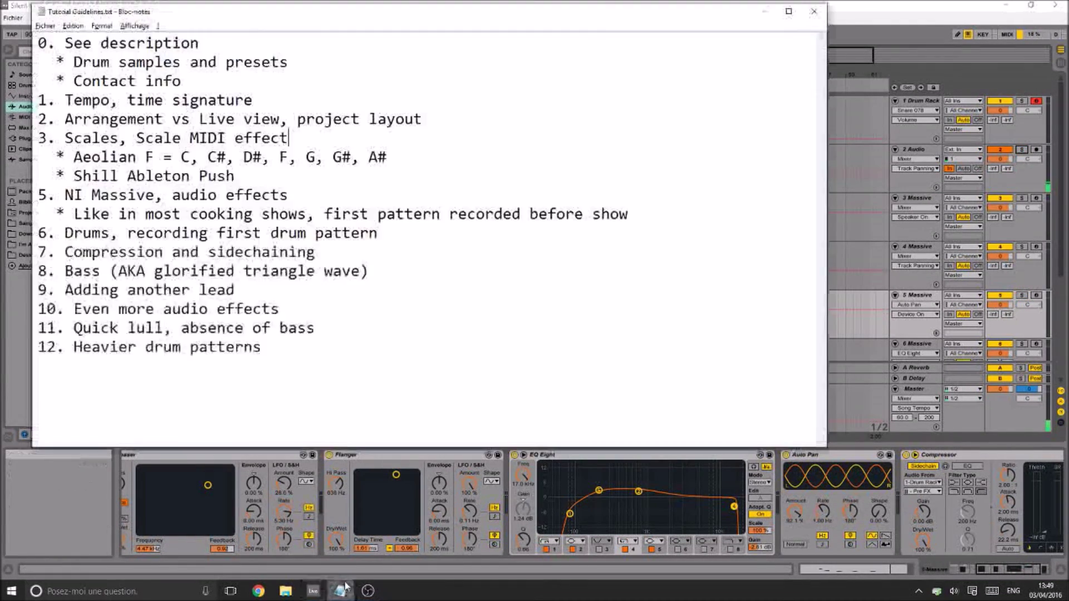
pyautogui.click(838, 5)
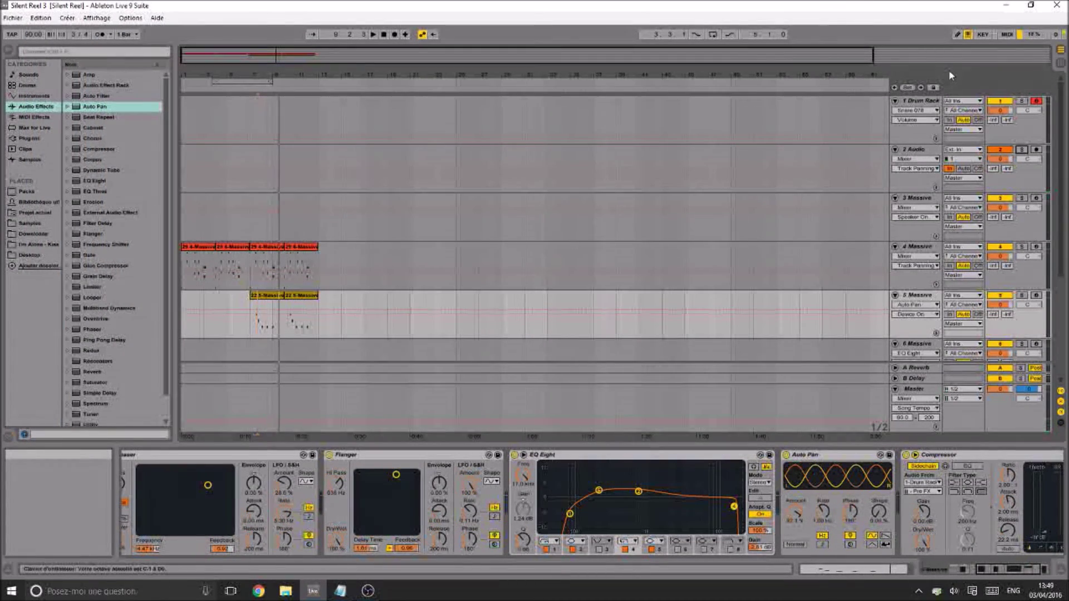
pyautogui.press('x')
pyautogui.press('x')
pyautogui.press('x')
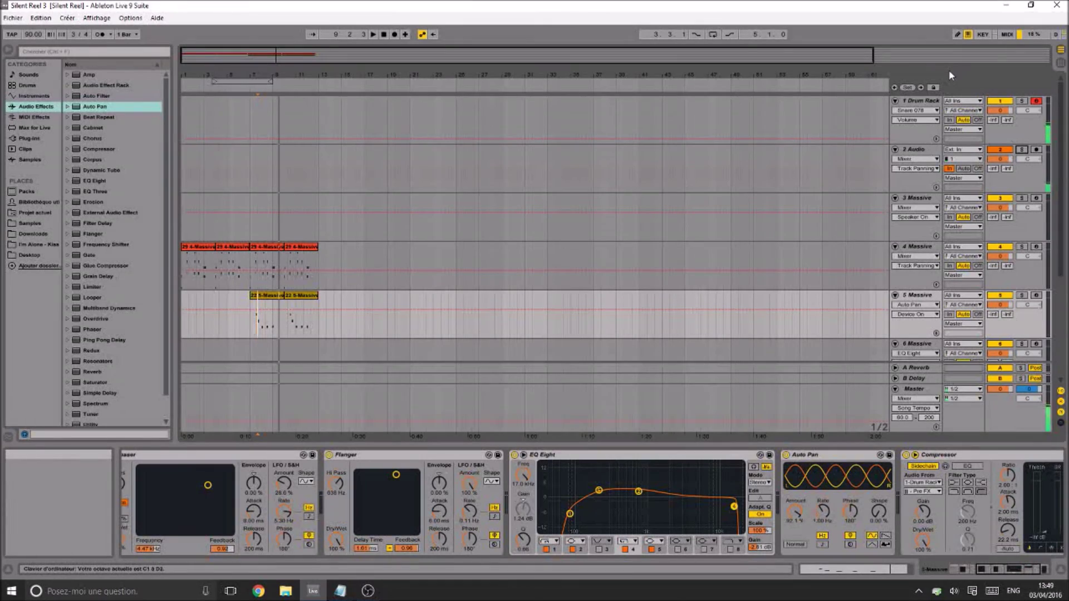
pyautogui.scroll(7, 871, 473)
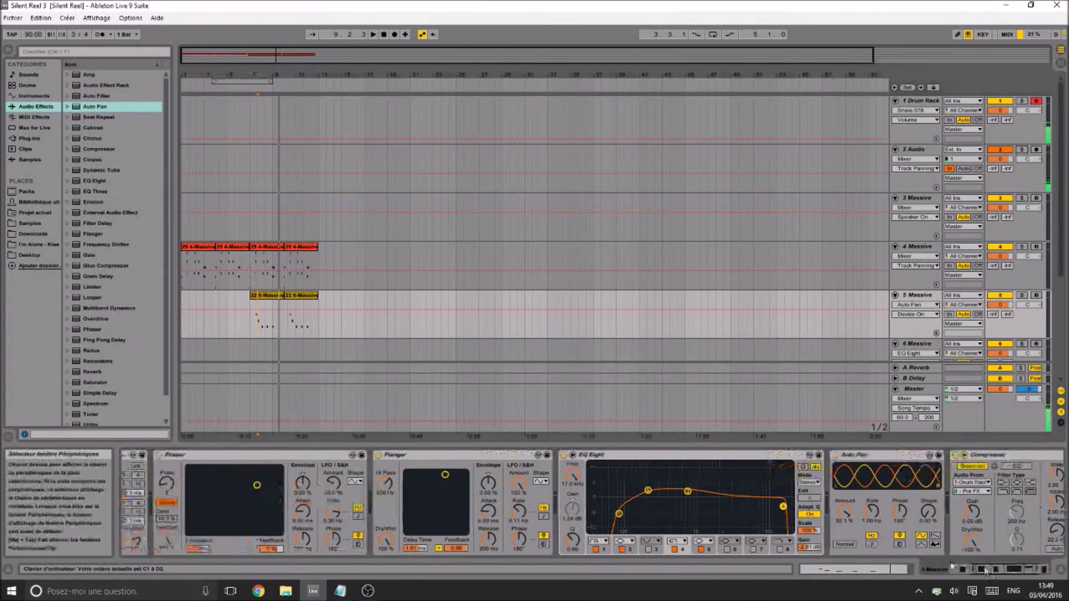
# Delete the Rim_014 and Rim_013 pads from the Drum Rack on the 1 Drum Rack track
pyautogui.press('Up')
pyautogui.press('Up')
pyautogui.press('Up')
pyautogui.press('Up')
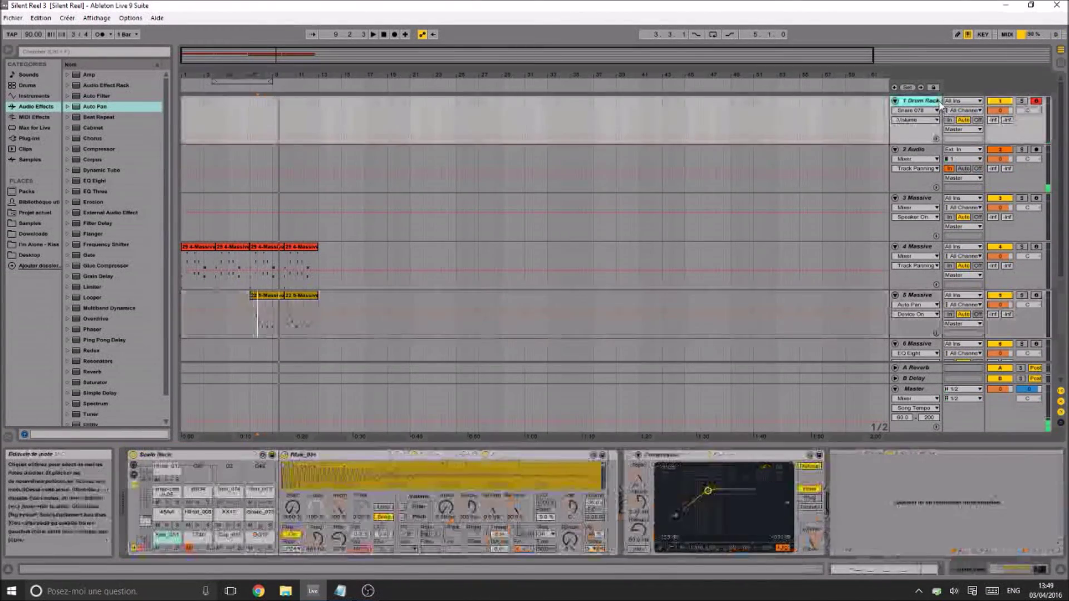
pyautogui.click(196, 545)
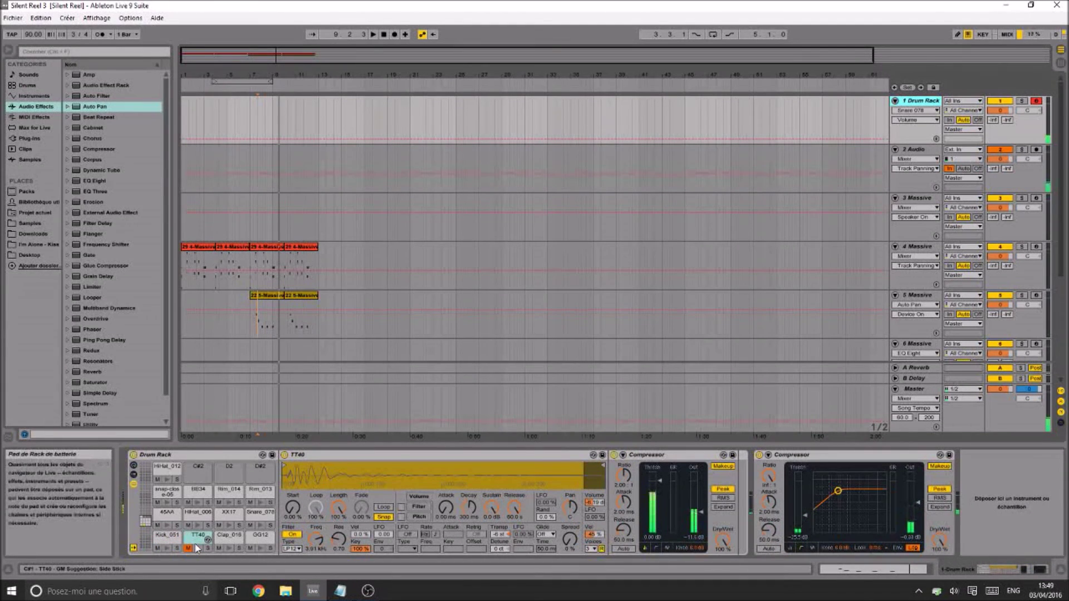
pyautogui.click(227, 494)
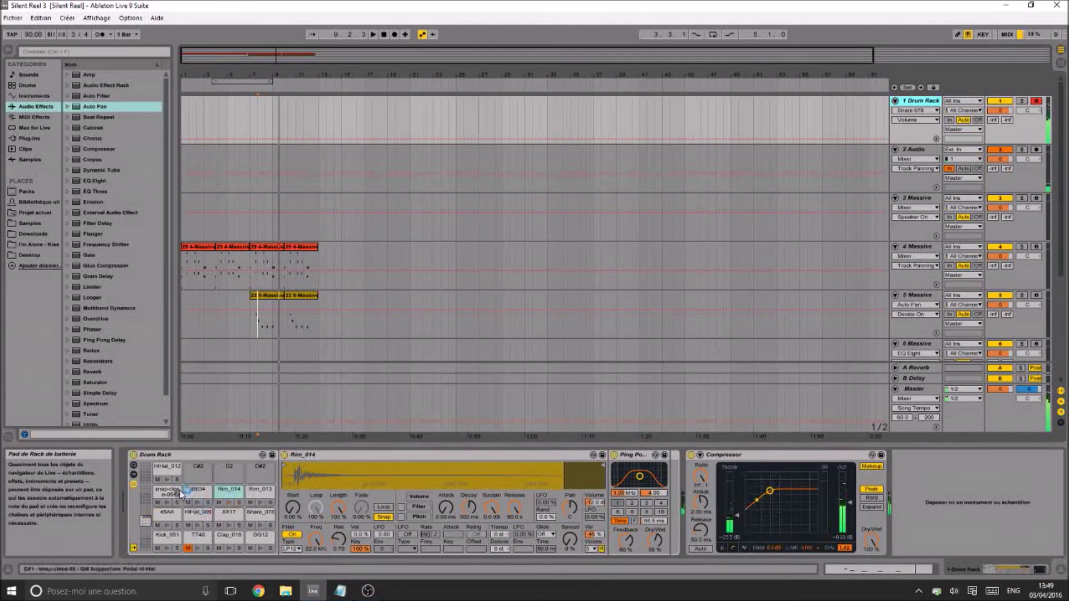
pyautogui.click(230, 494)
pyautogui.press('Delete')
pyautogui.click(260, 493)
pyautogui.press('Delete')
# Audition the remaining Drum Rack pads, including snap-close-05, from the computer MIDI keyboard
pyautogui.press('g')
pyautogui.press('f')
pyautogui.press('g')
pyautogui.press('y')
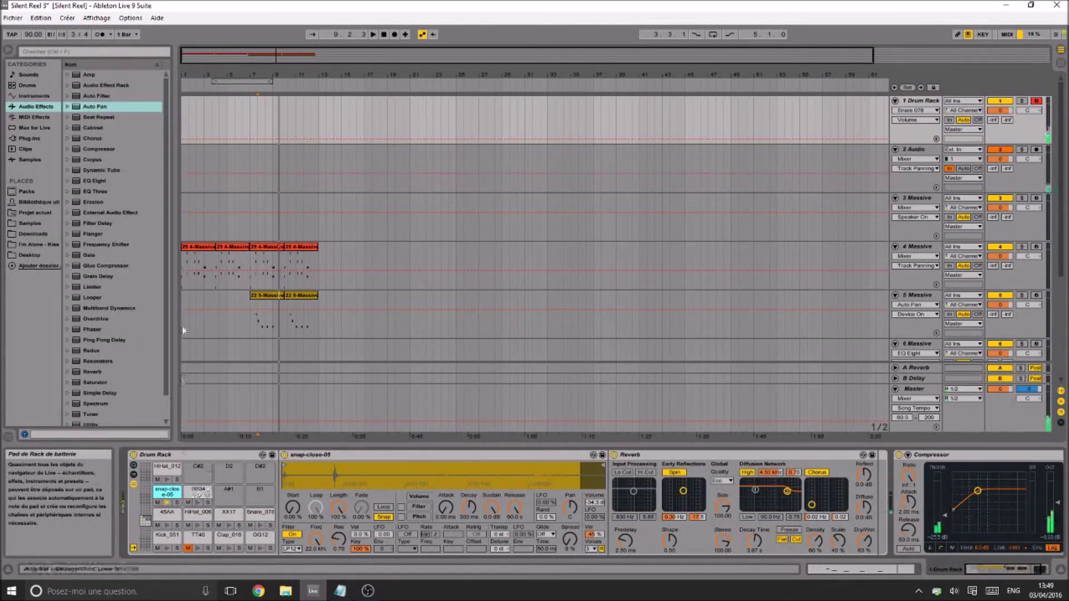
# Turn on the metronome and rehearse the drums over the arrangement played from bar 7
pyautogui.click(252, 109)
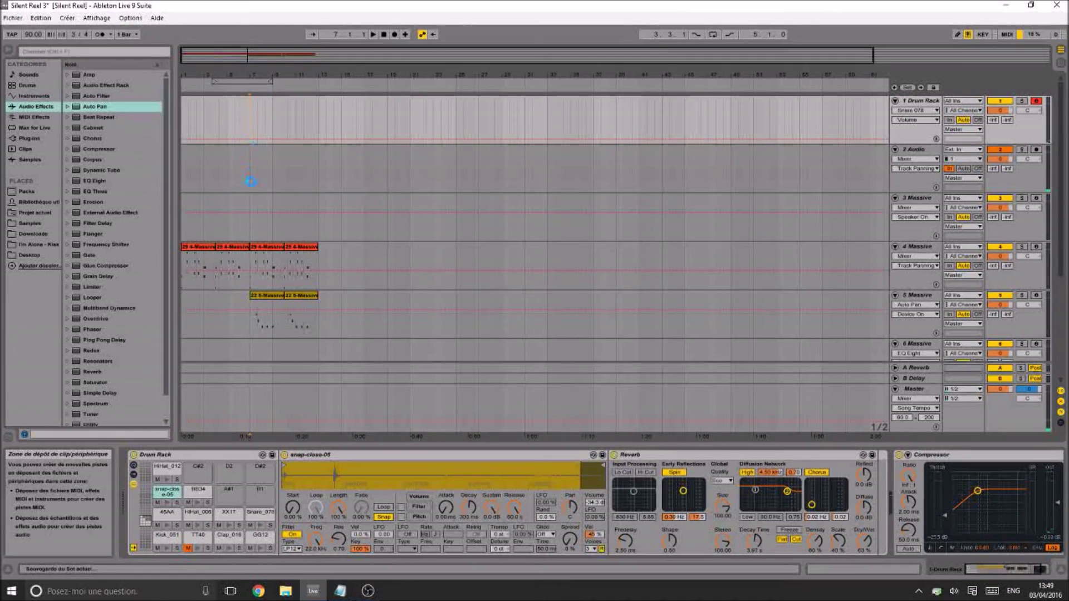
pyautogui.press('space')
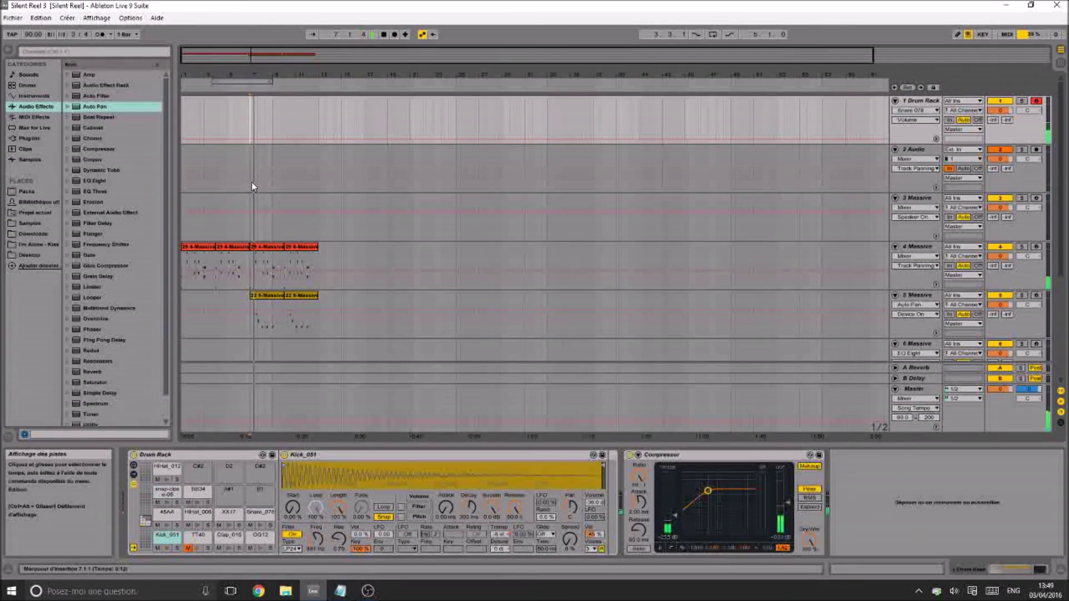
pyautogui.click(100, 34)
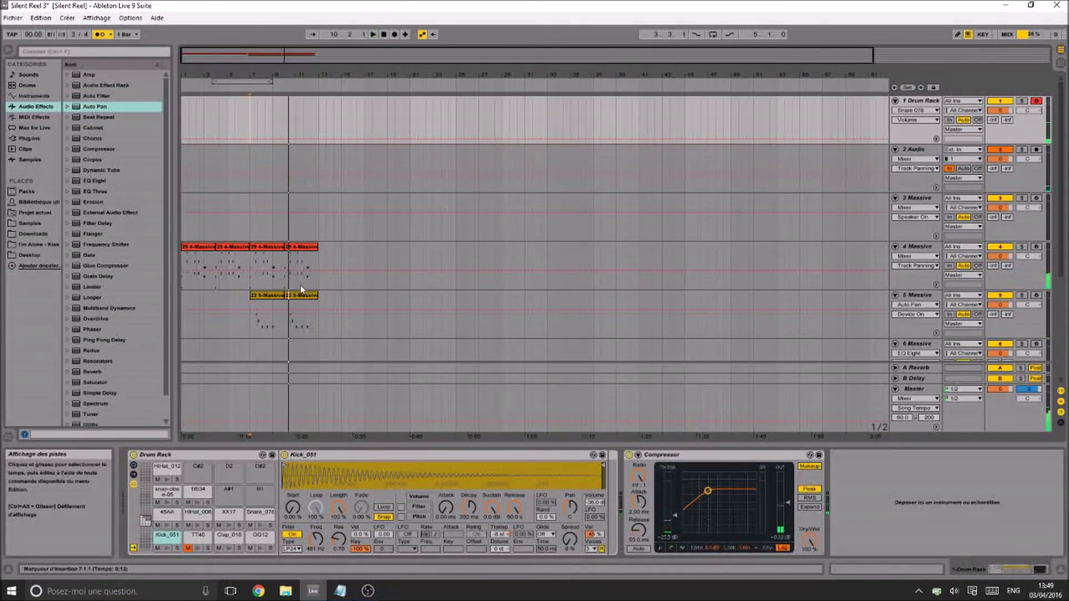
pyautogui.press('space')
pyautogui.press('space')
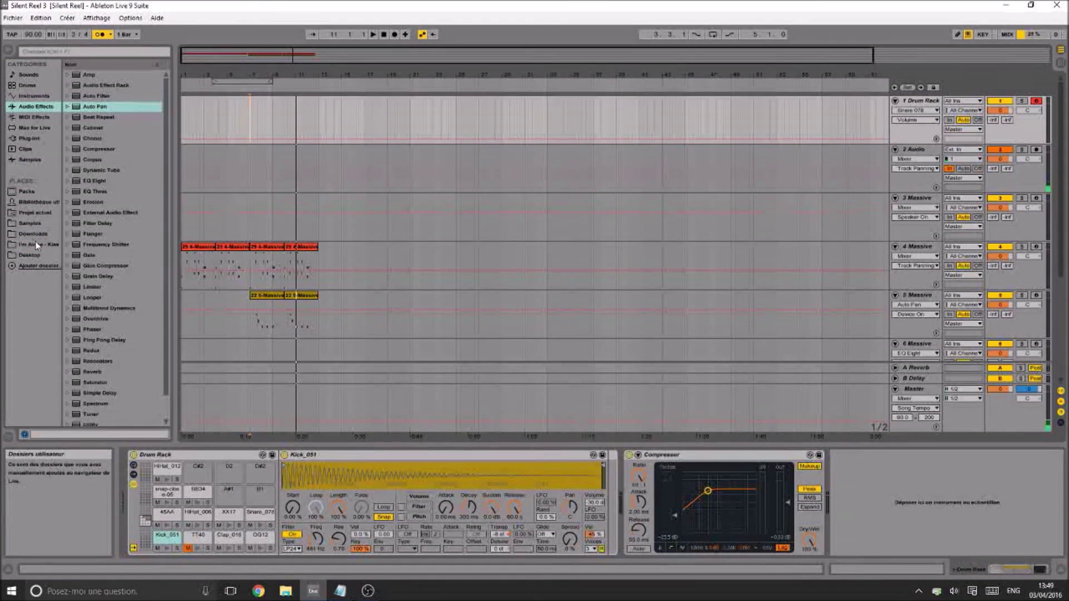
# Open drum kit folder 15 inside the Drums folder of the Samples place
pyautogui.click(46, 224)
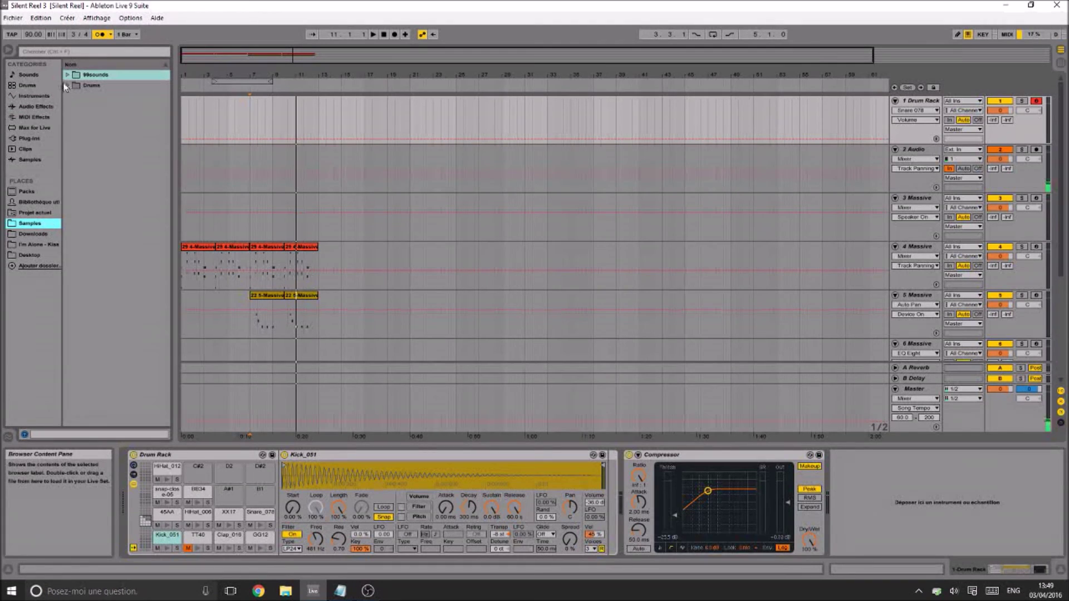
pyautogui.click(67, 85)
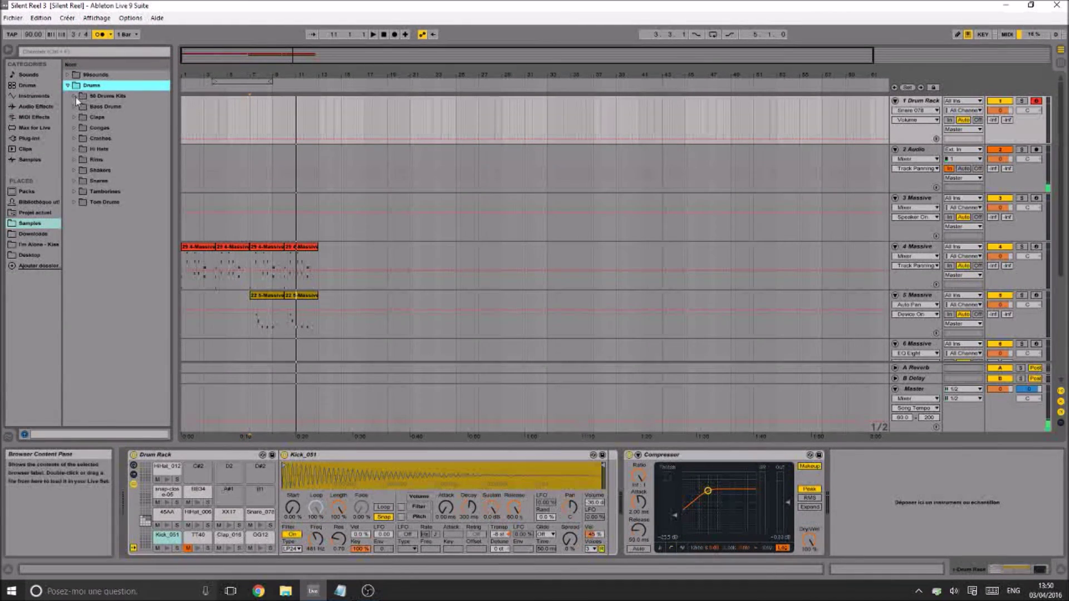
pyautogui.click(75, 96)
pyautogui.scroll(-3, 92, 175)
pyautogui.click(111, 206)
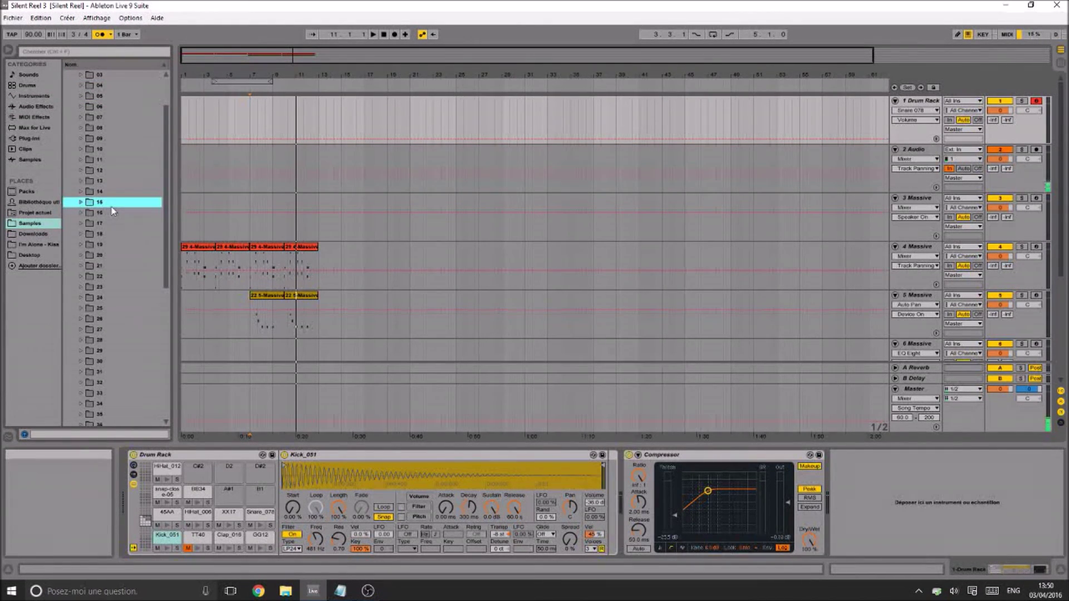
pyautogui.press('Right')
# Preview the kit's samples and replace the Kick_051 pad's sample with CC08.WAV
pyautogui.press('Down')
pyautogui.press('Down')
pyautogui.press('Down')
pyautogui.click(125, 246)
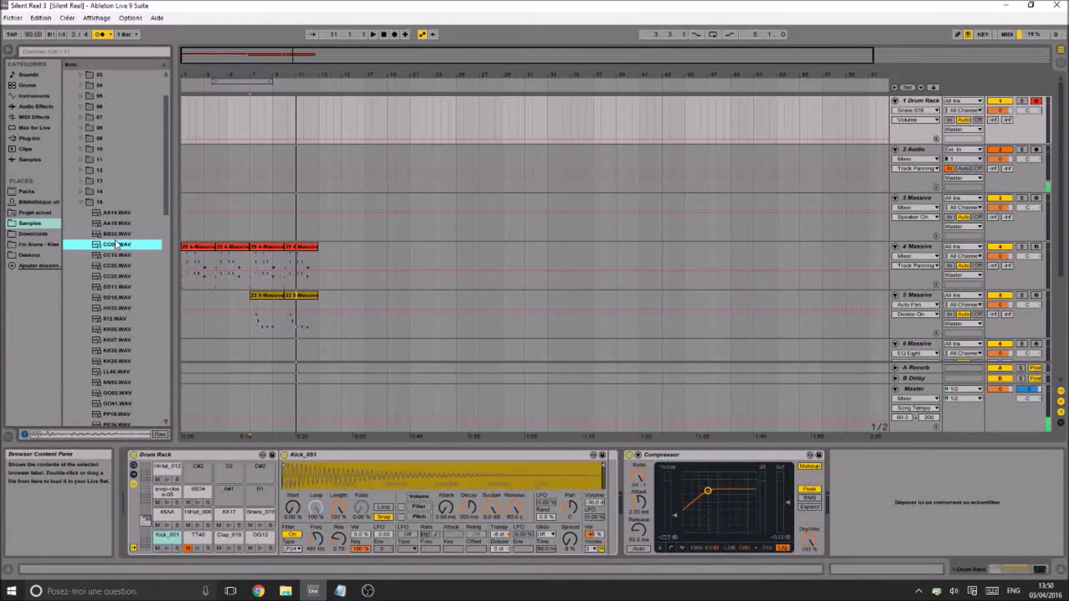
pyautogui.moveTo(111, 247); pyautogui.dragTo(113, 255)
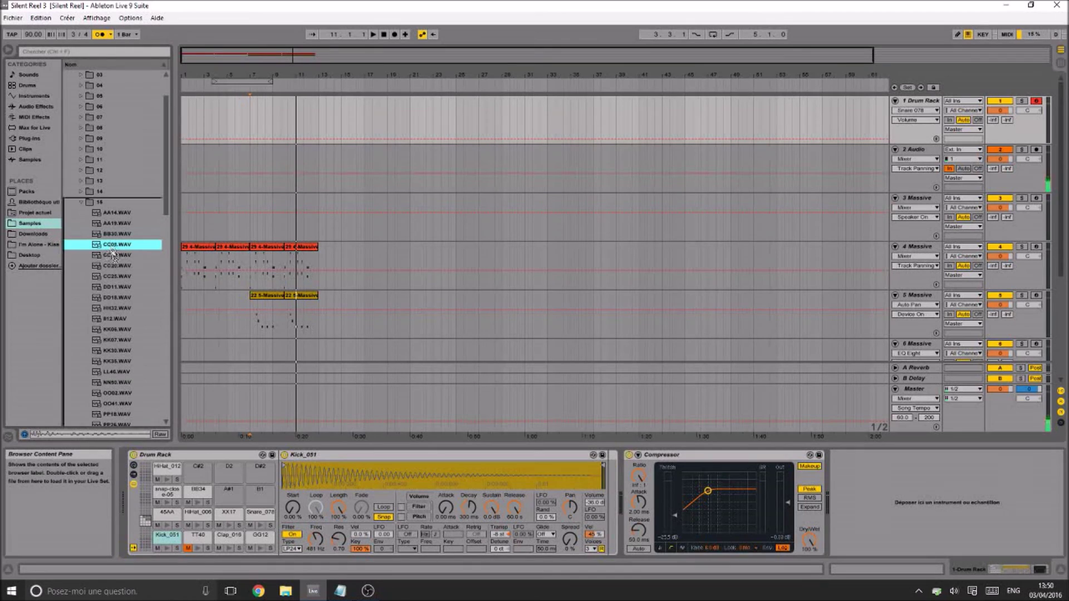
pyautogui.moveTo(129, 343); pyautogui.dragTo(165, 550)
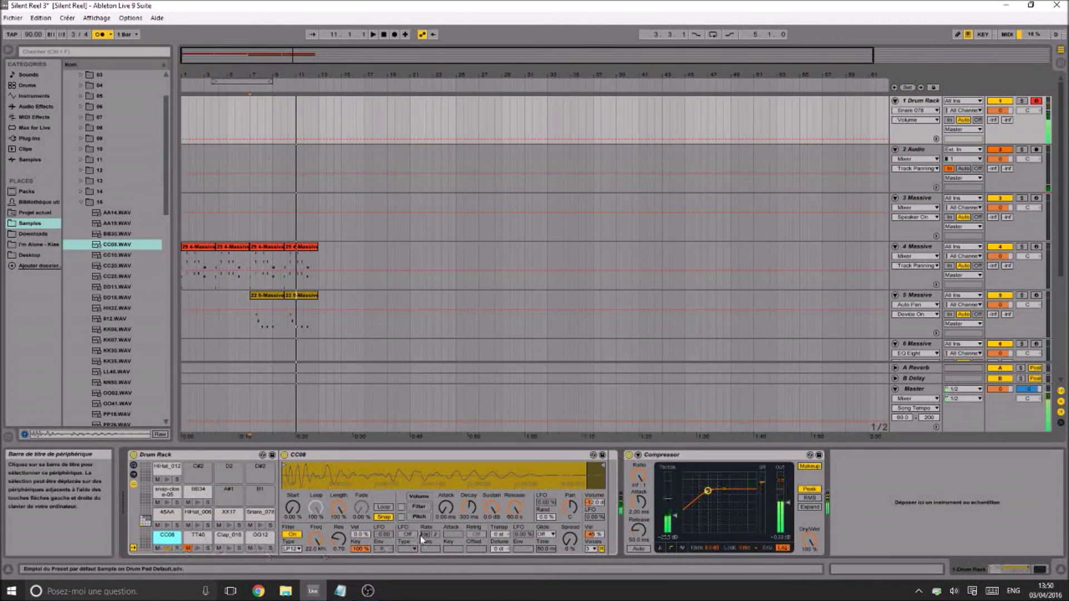
# Transpose the CC08 kick down 6 semitones and set its filter to LP24 with a 1.37 kHz cutoff
pyautogui.click(678, 455)
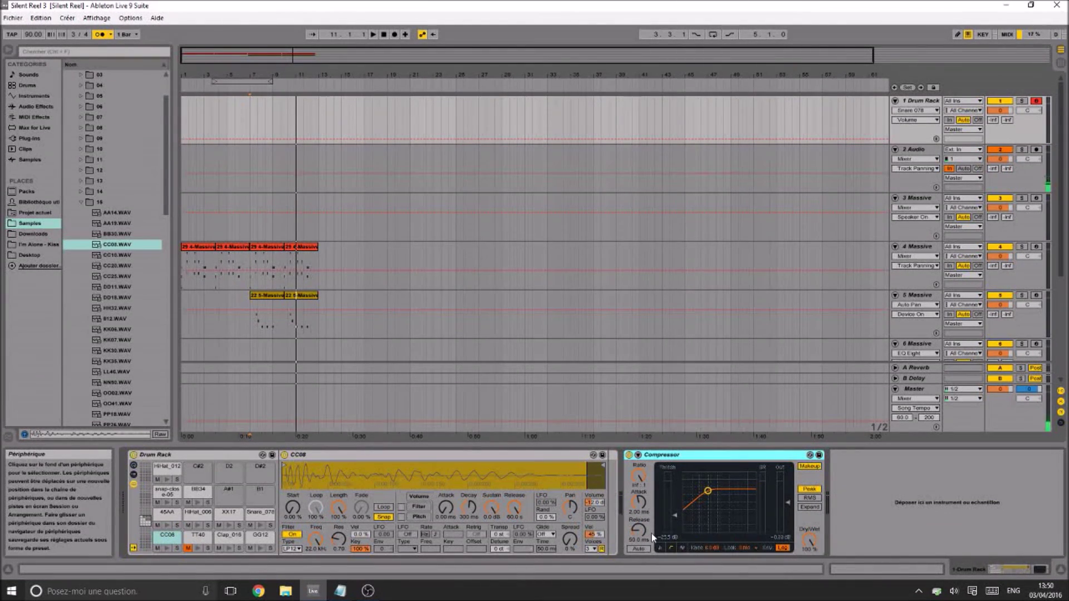
pyautogui.moveTo(315, 539); pyautogui.dragTo(315, 579)
pyautogui.moveTo(499, 535); pyautogui.dragTo(500, 552)
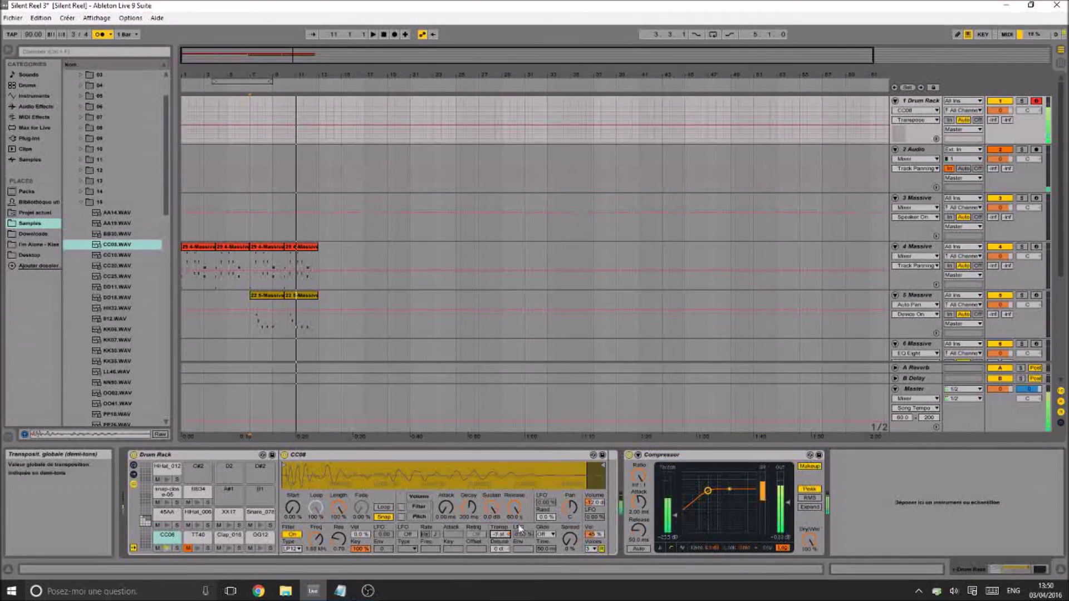
pyautogui.moveTo(315, 539); pyautogui.dragTo(316, 555)
pyautogui.click(293, 549)
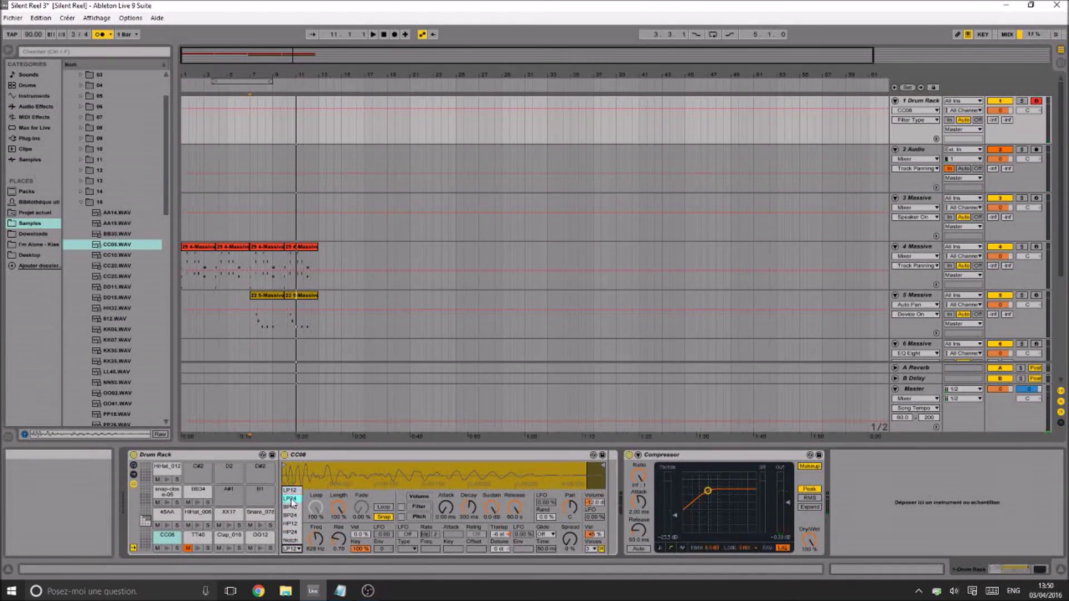
pyautogui.click(292, 499)
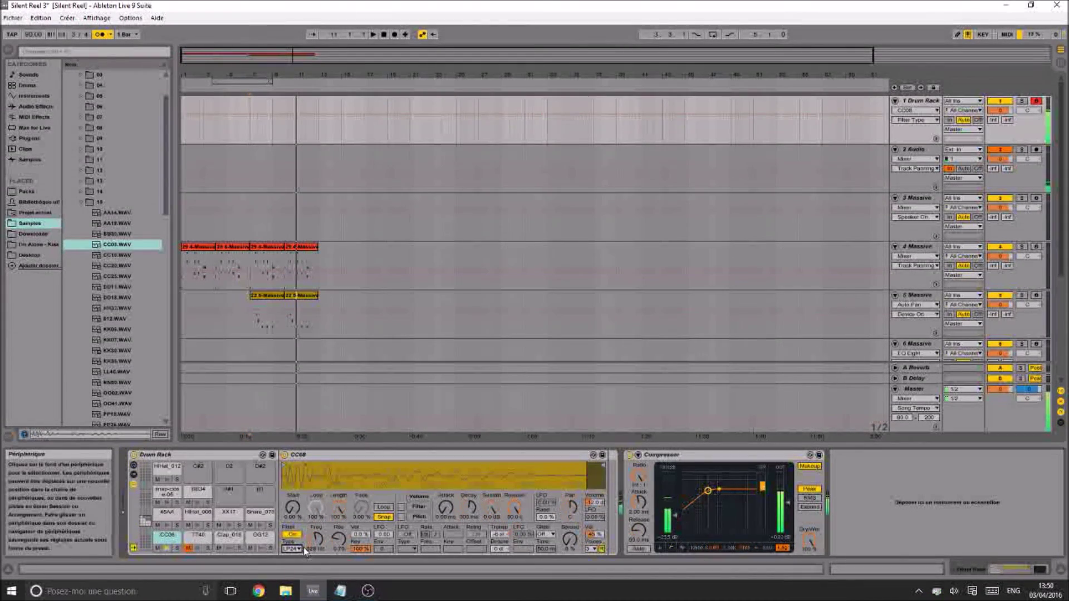
pyautogui.click(315, 539)
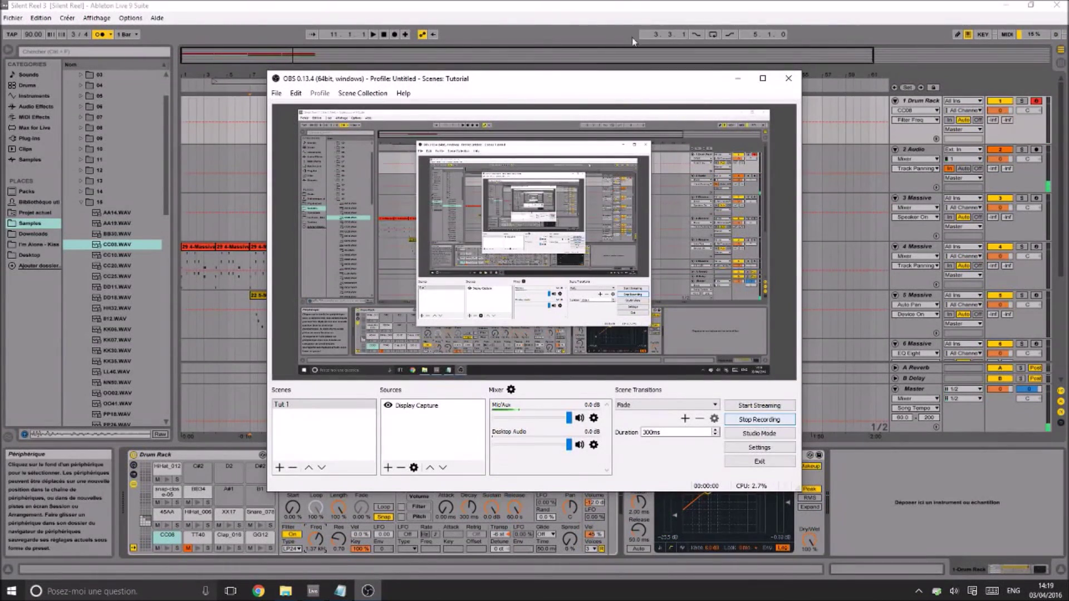
# Return to the Live set, reset the CC08 kick's transposition, and lower its filter cutoff to about 1.11 kHz
pyautogui.click(635, 5)
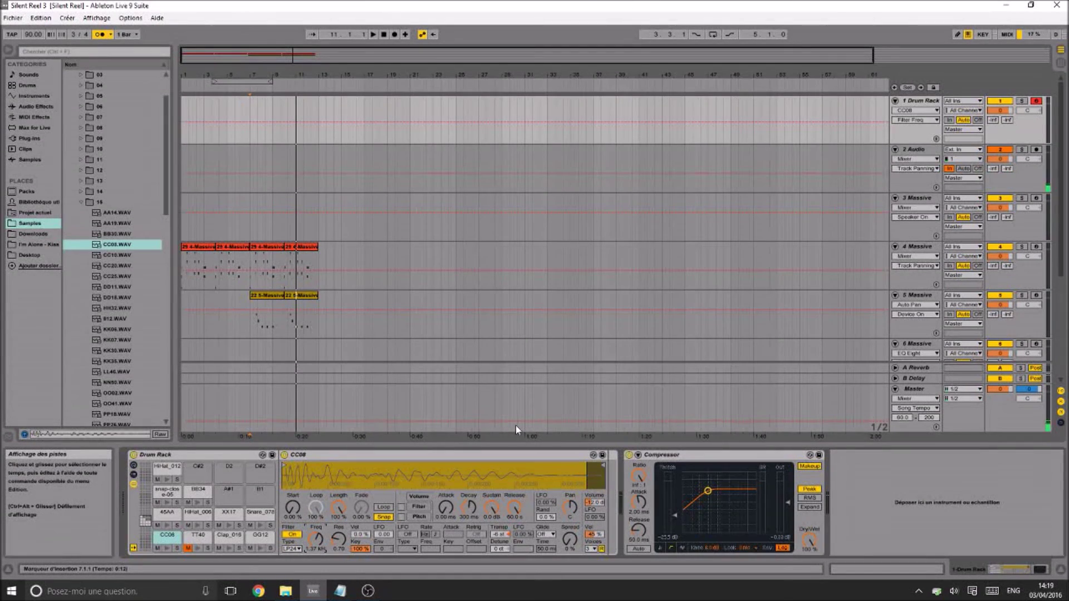
pyautogui.press('a')
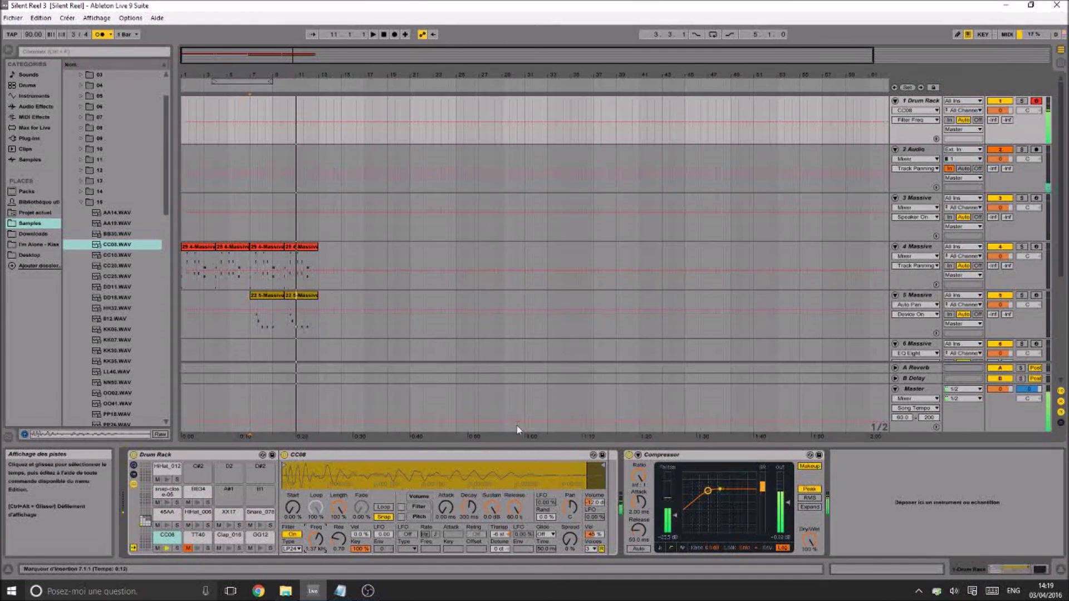
pyautogui.click(499, 535)
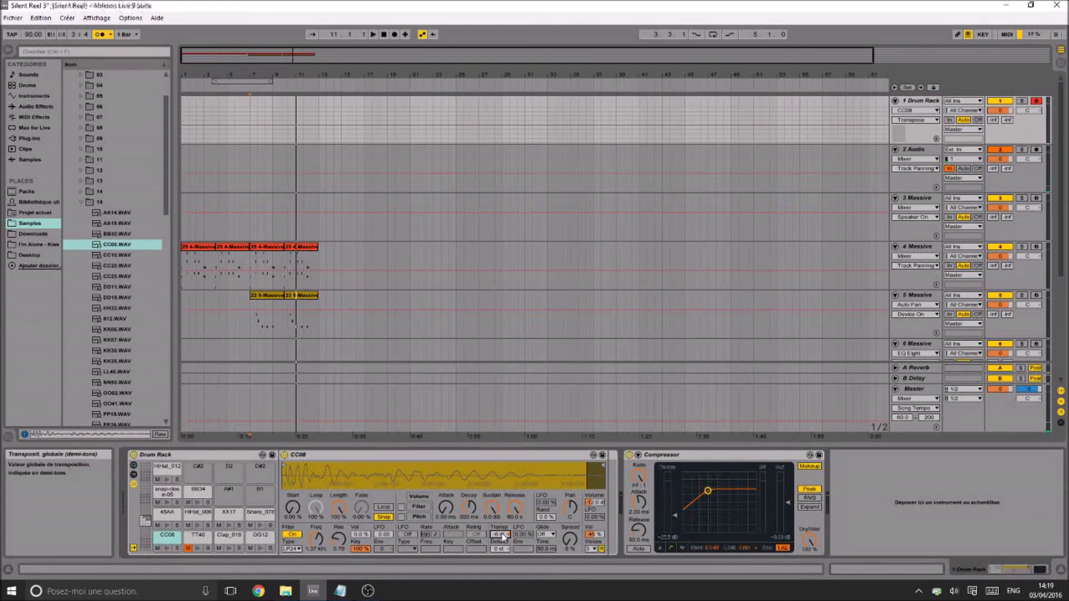
pyautogui.press('Delete')
pyautogui.press('a')
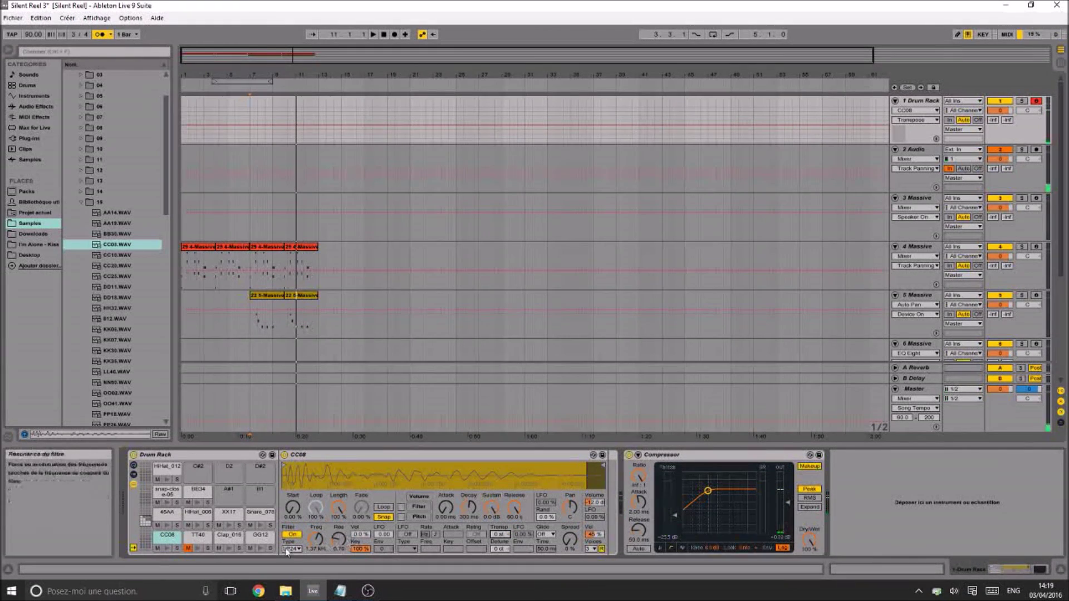
pyautogui.click(316, 539)
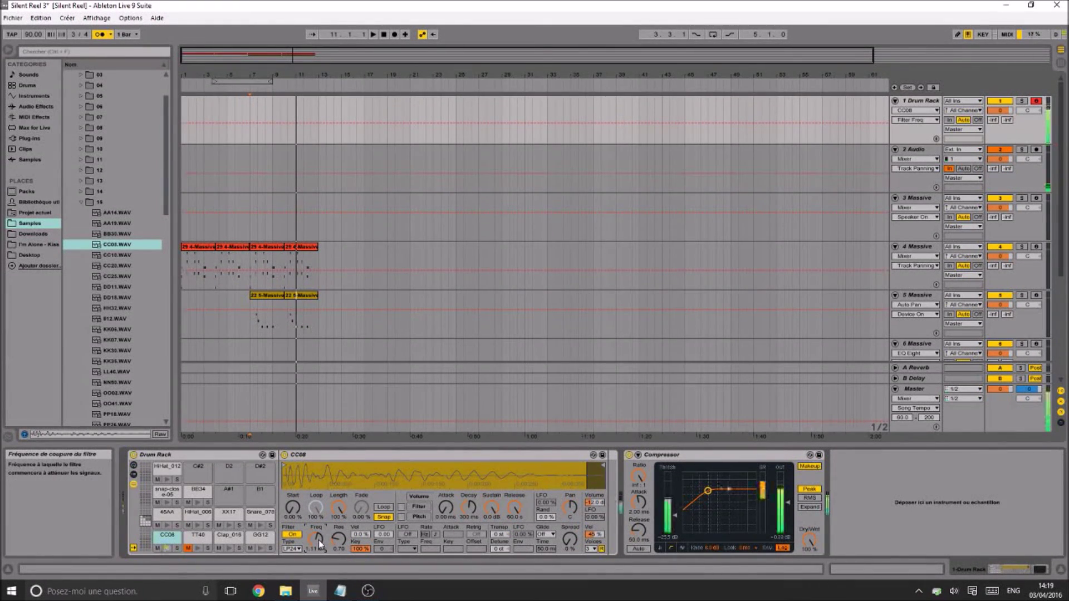
# Test playback briefly, adjust the ASIO4ALL buffer size through the audio preferences' hardware configuration, and close both windows
pyautogui.press('space')
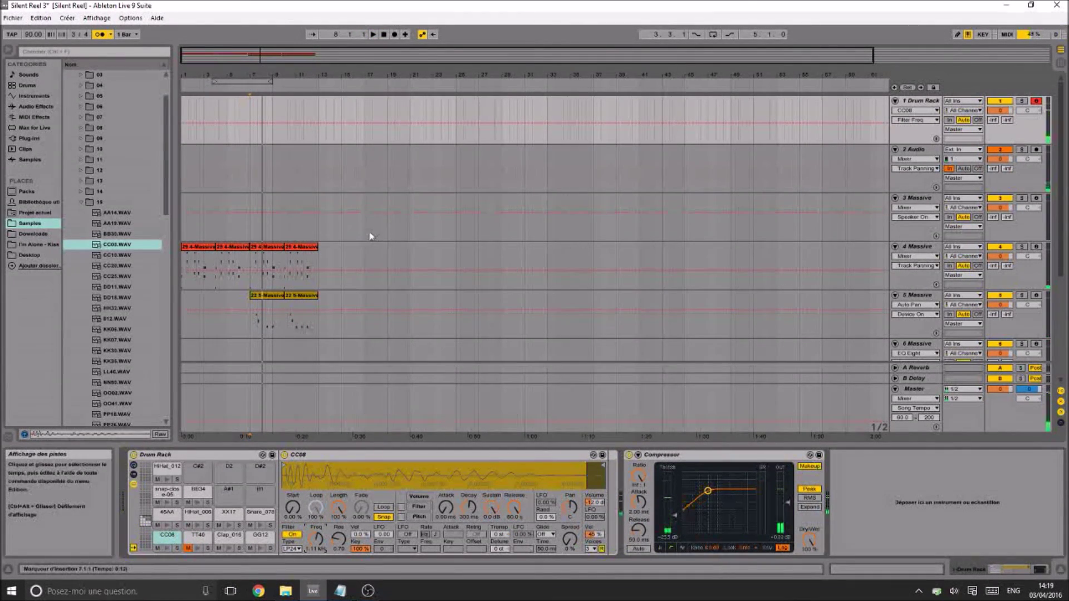
pyautogui.hotkey('ctrl', ',')
pyautogui.click(583, 206)
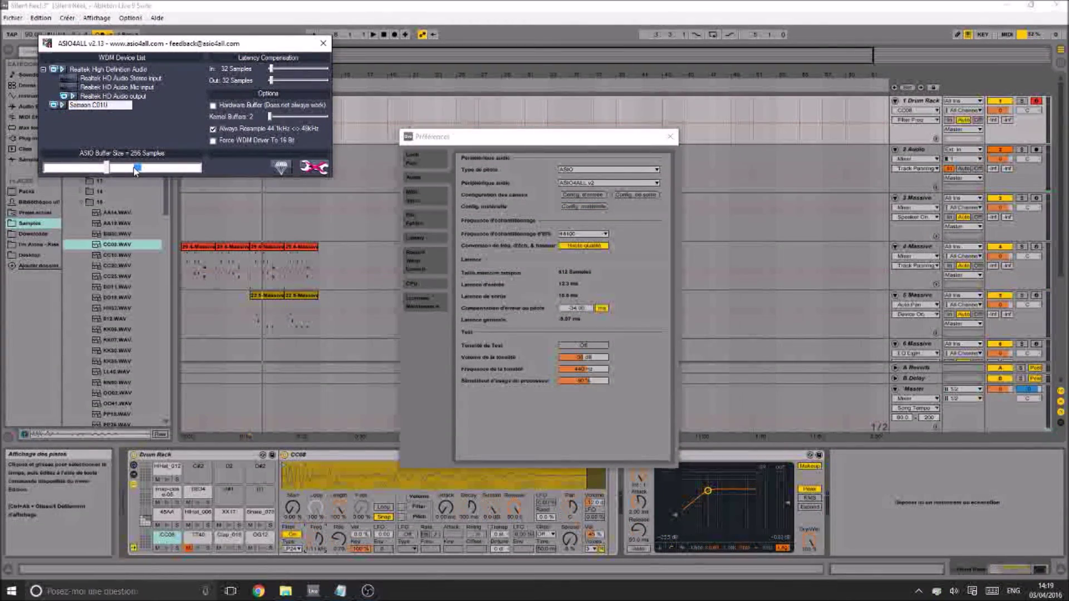
pyautogui.click(322, 44)
pyautogui.click(670, 137)
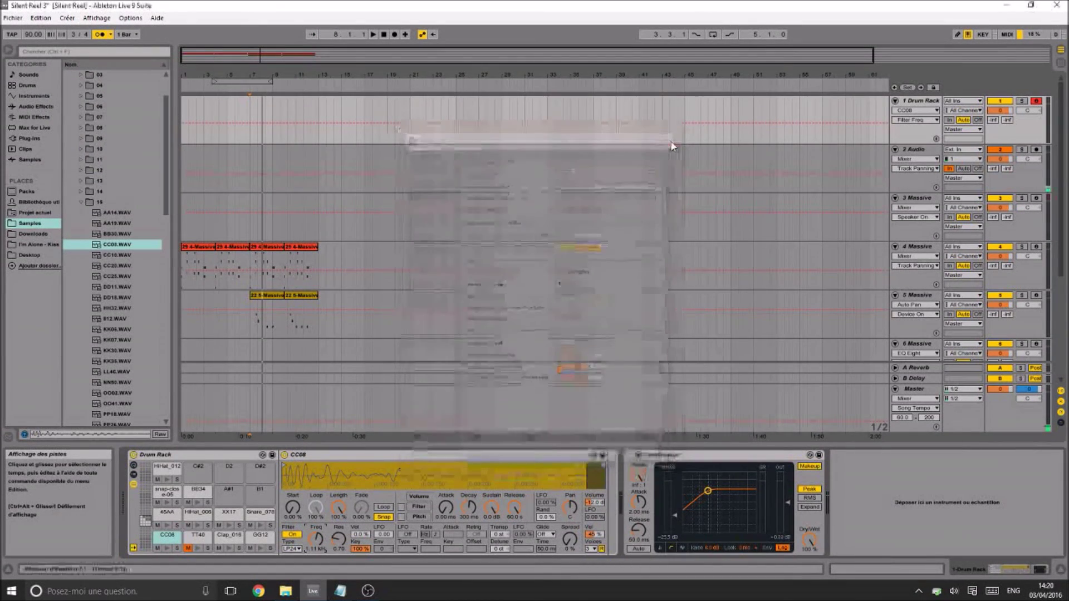
# Swap the snap-close-05 and 45AA pads in the Drum Rack and try the kit over the playing arrangement
pyautogui.press('space')
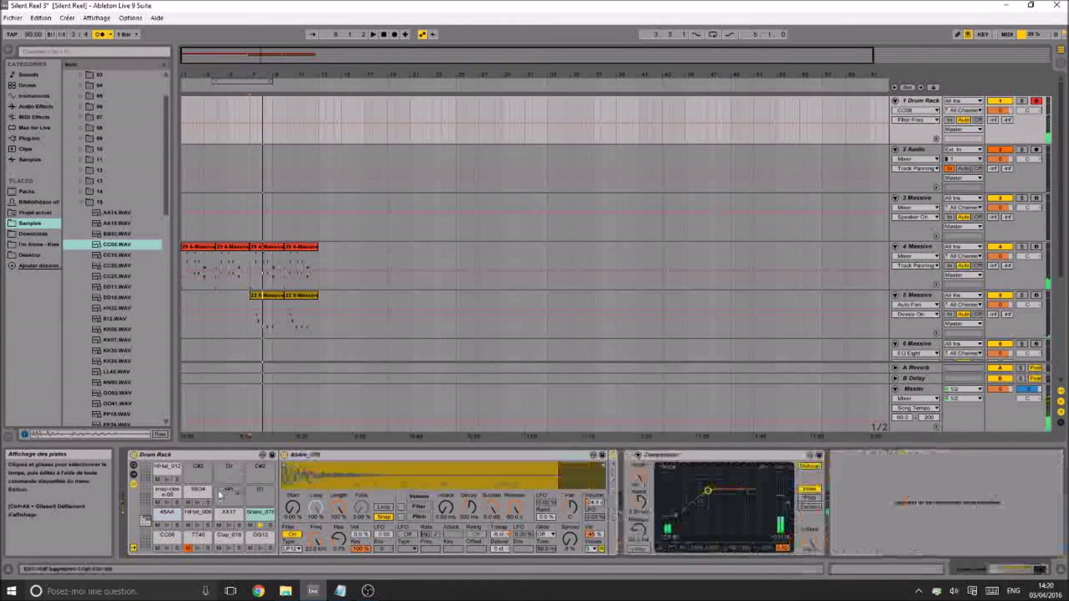
pyautogui.click(170, 502)
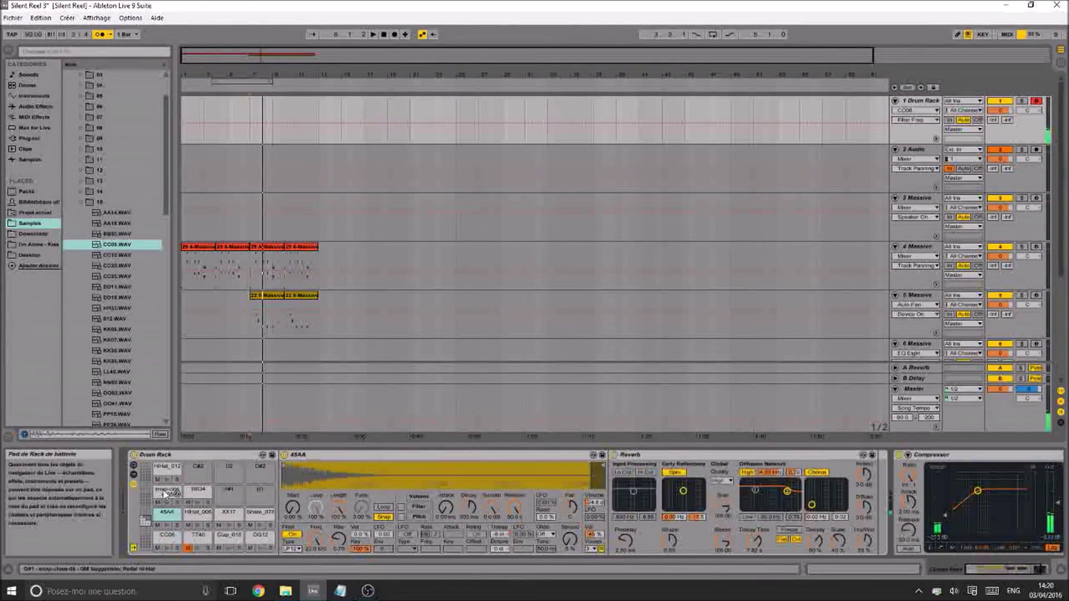
pyautogui.moveTo(167, 493); pyautogui.dragTo(164, 522)
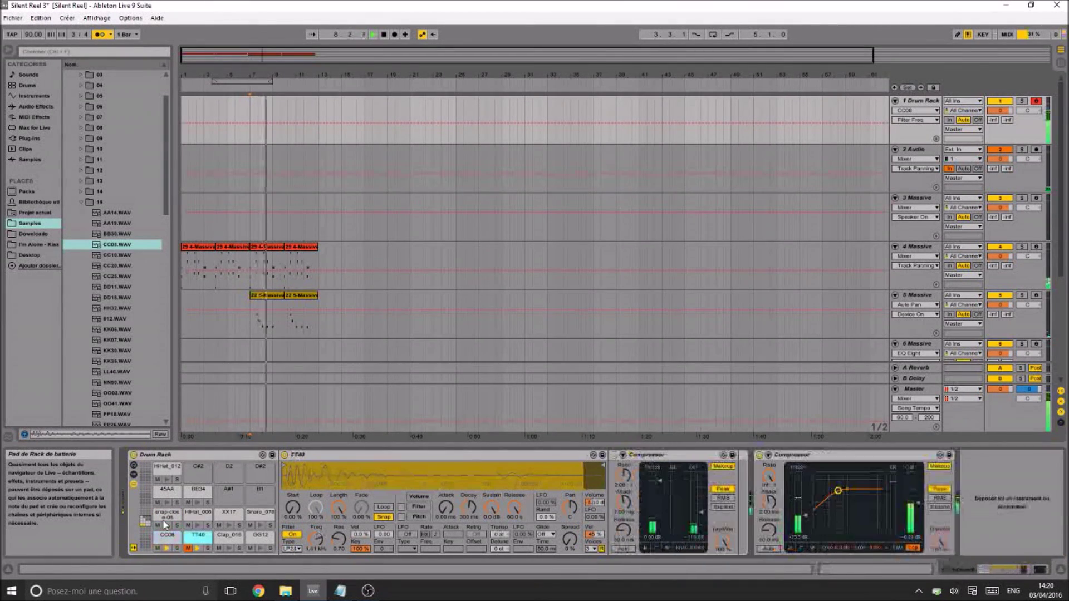
pyautogui.press('space')
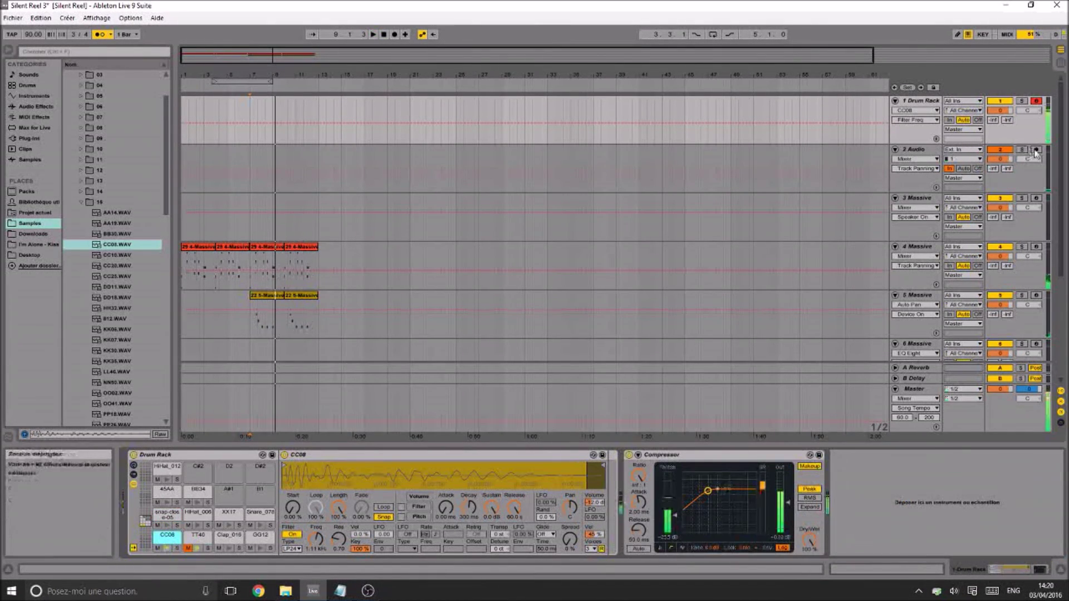
# Arm the 3 Massive track and play it from the computer MIDI keyboard in the C0 to D1 octave
pyautogui.click(1036, 197)
pyautogui.press('h')
pyautogui.press('z')
pyautogui.press('z')
pyautogui.press('h')
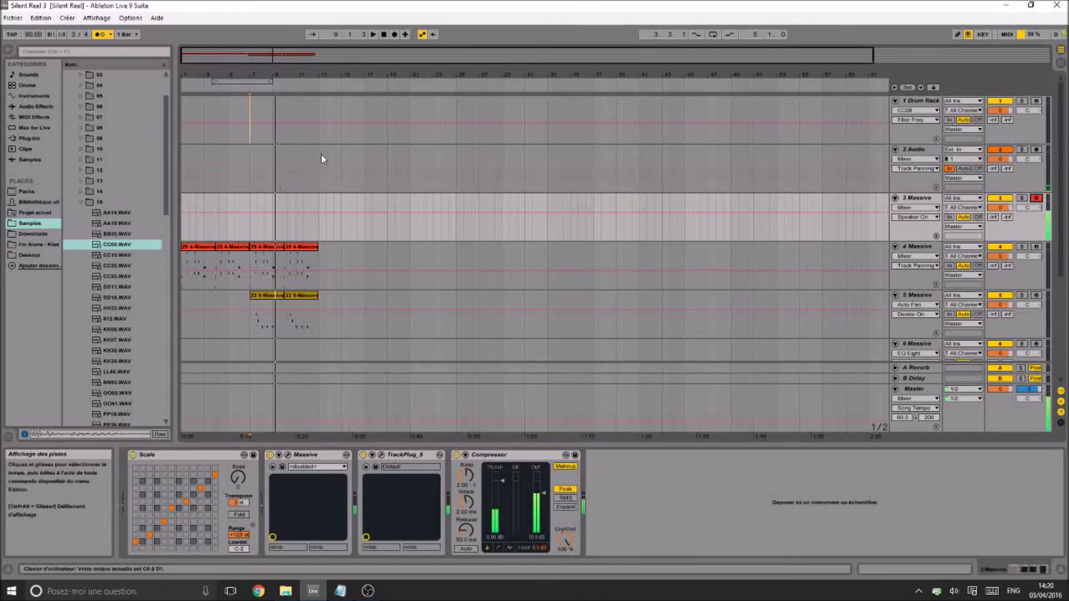
# Swap the Scale preset on 3 Massive for 00 - Aeolian F.adv and save the set
pyautogui.click(188, 456)
pyautogui.press('q')
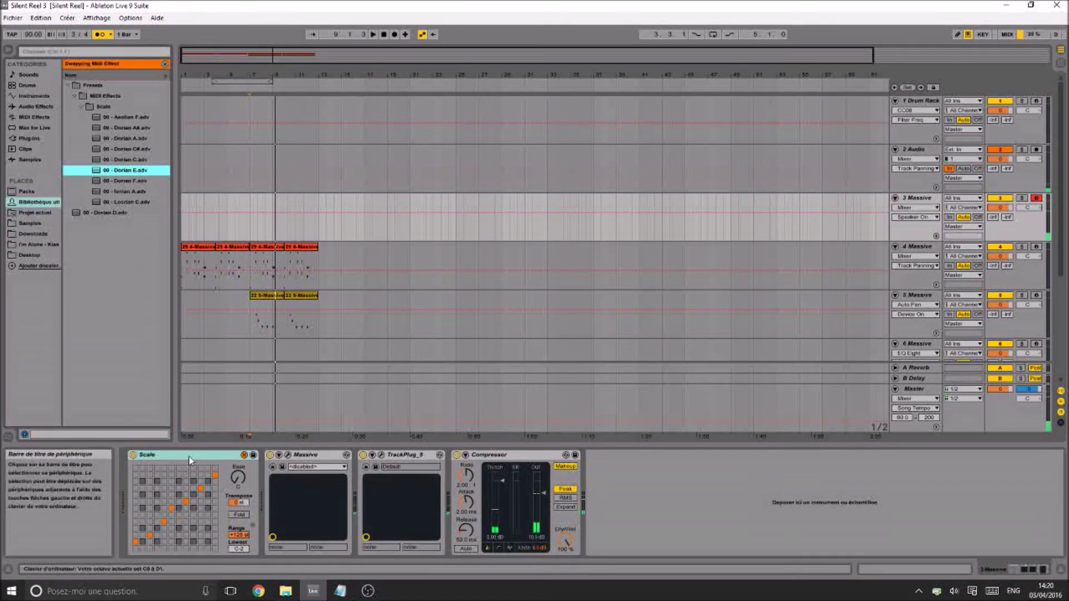
pyautogui.doubleClick(136, 118)
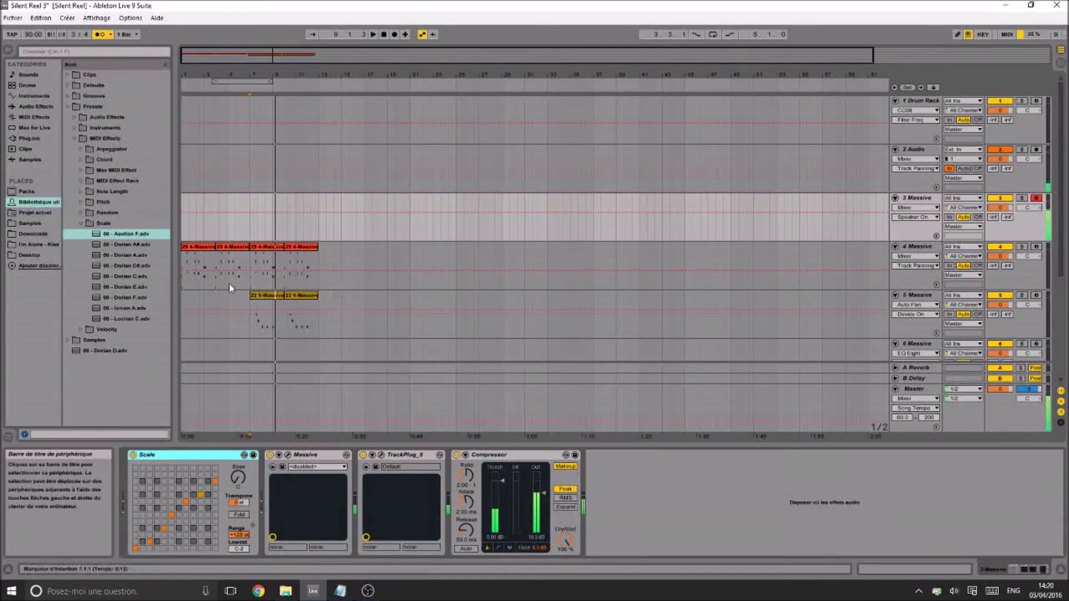
pyautogui.hotkey('ctrl', 's')
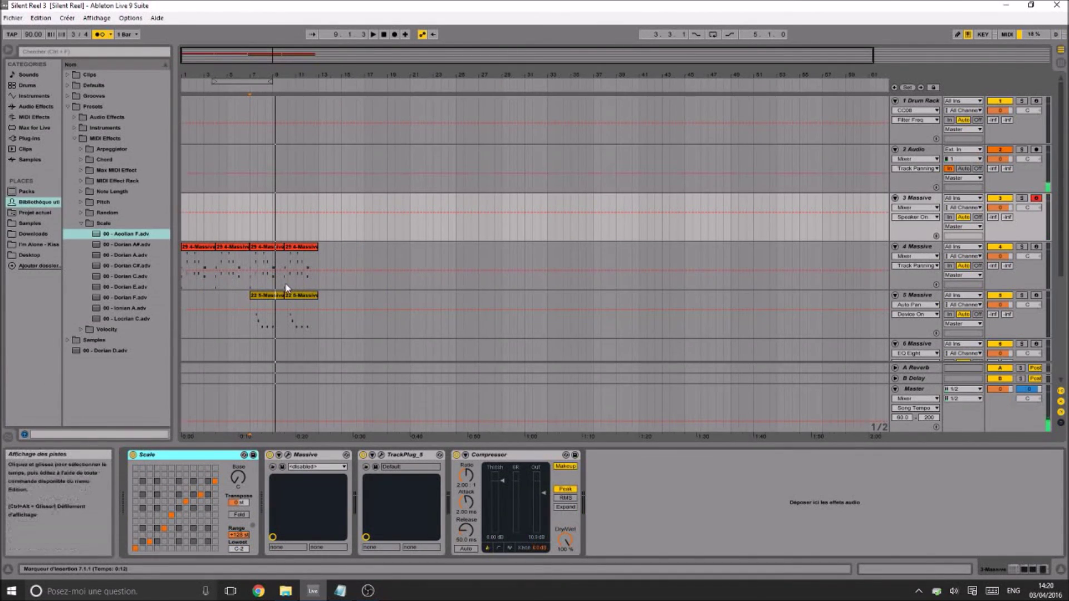
# Rehearse the 3 Massive part by running the arrangement several times from bar 7
pyautogui.click(248, 193)
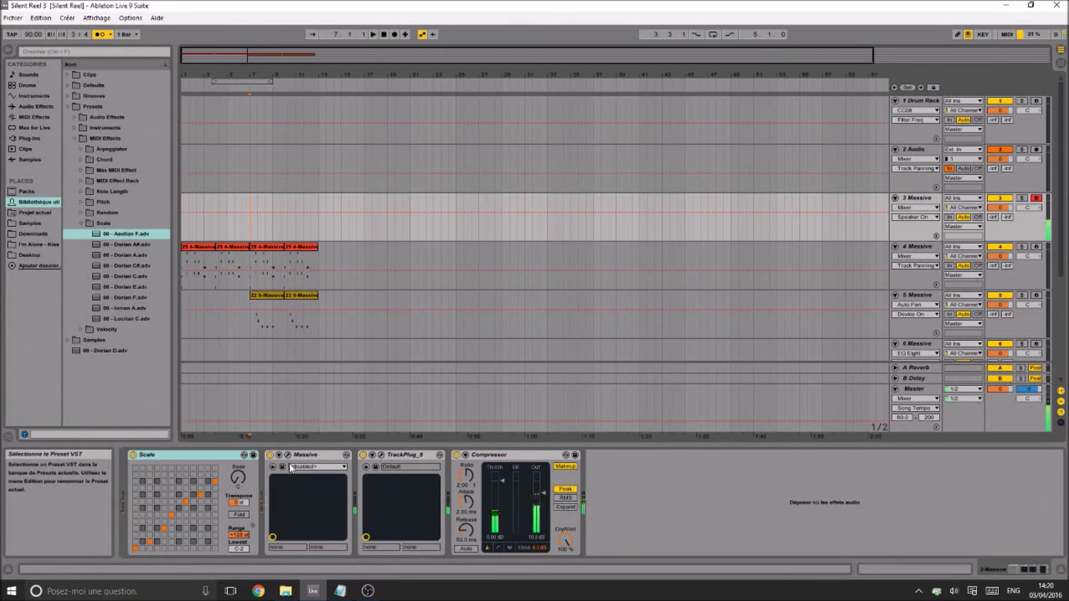
pyautogui.press('space')
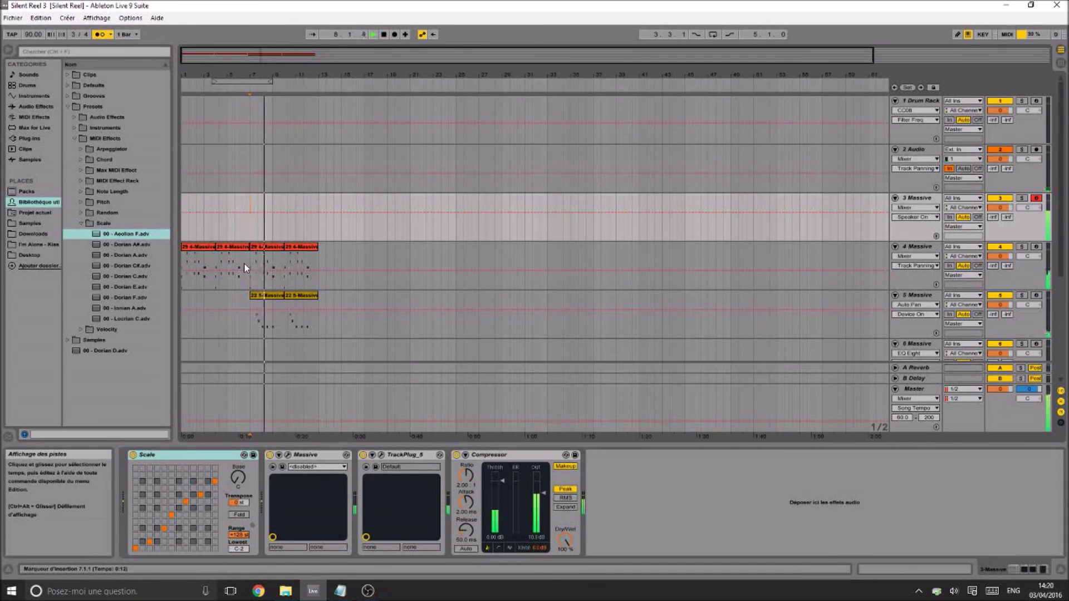
pyautogui.press('space')
pyautogui.press('space')
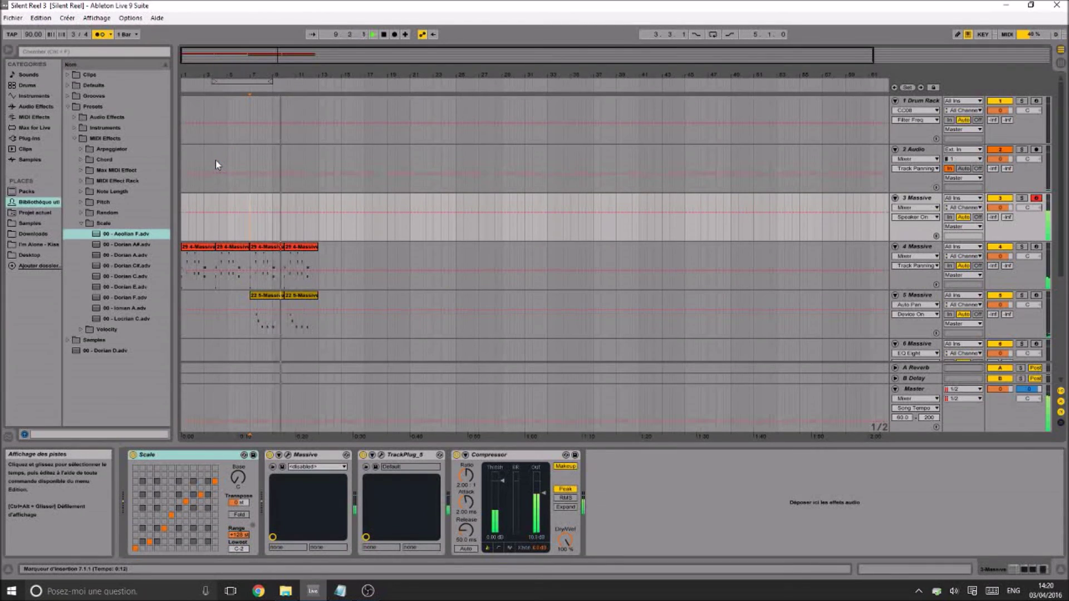
pyautogui.press('space')
pyautogui.press('space')
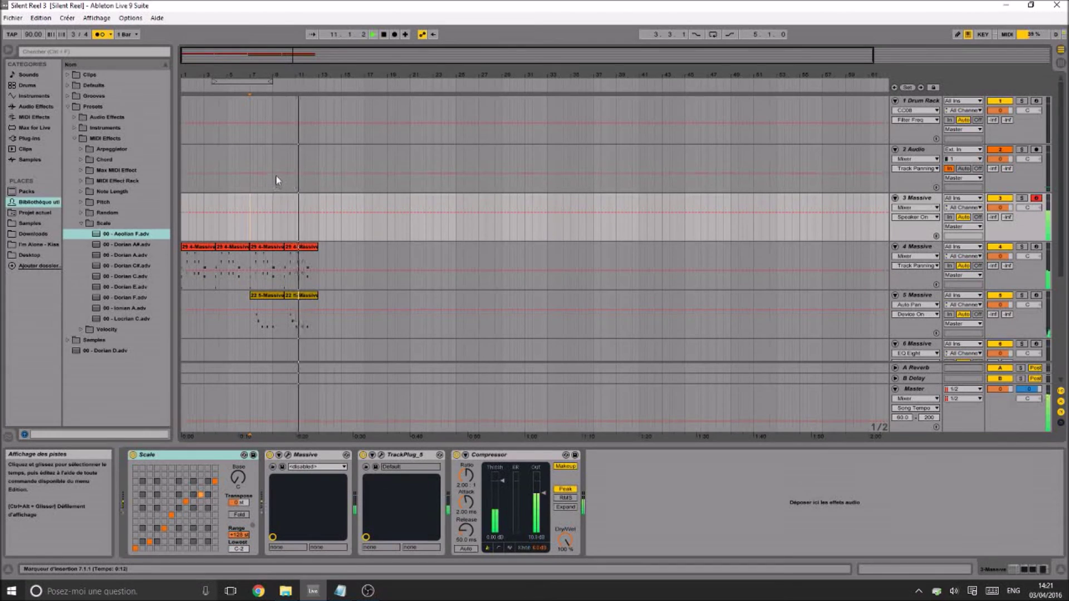
# Record the 3 Massive part over bars 7 to 13 of the arrangement and save the set
pyautogui.click(395, 35)
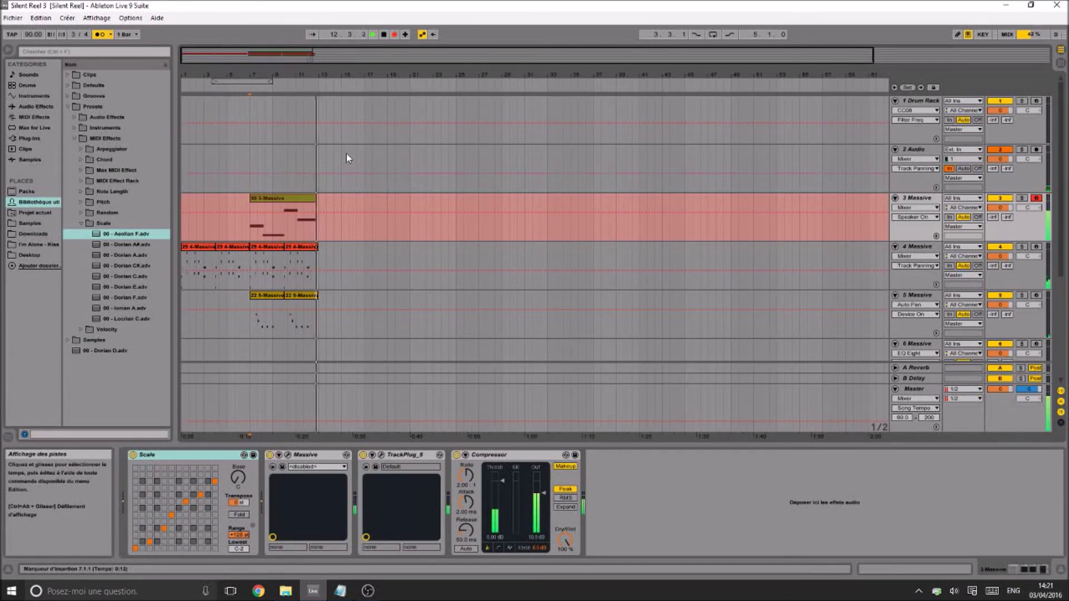
pyautogui.press('space')
pyautogui.click(318, 199)
pyautogui.click(316, 220)
pyautogui.hotkey('ctrl', 's')
# Examine the timing and overlaps of the notes in the newly recorded 3 Massive clip
pyautogui.moveTo(316, 316); pyautogui.dragTo(250, 272)
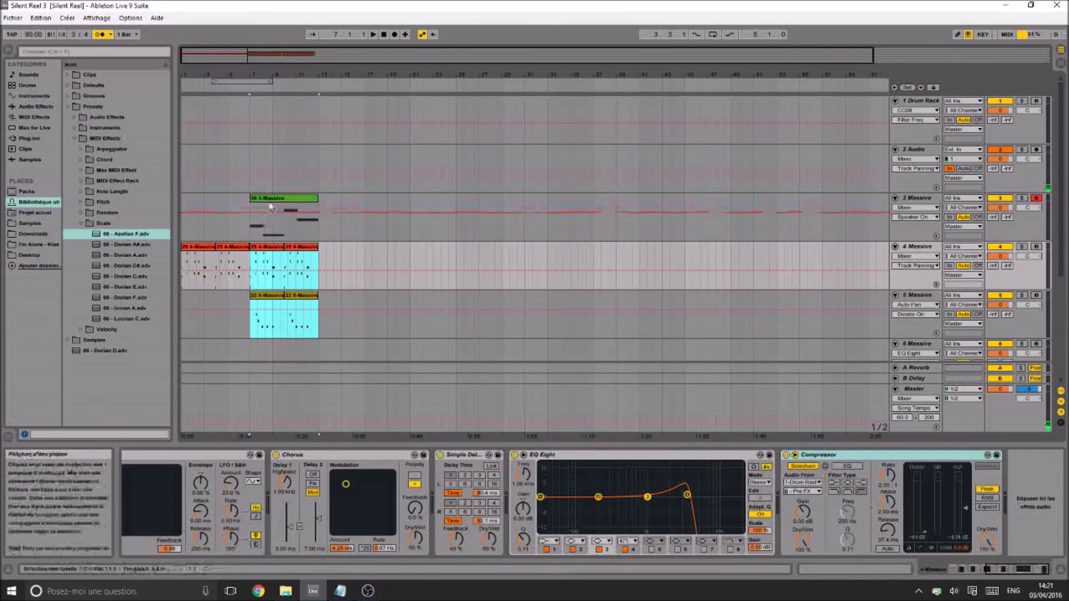
pyautogui.click(270, 206)
pyautogui.click(494, 501)
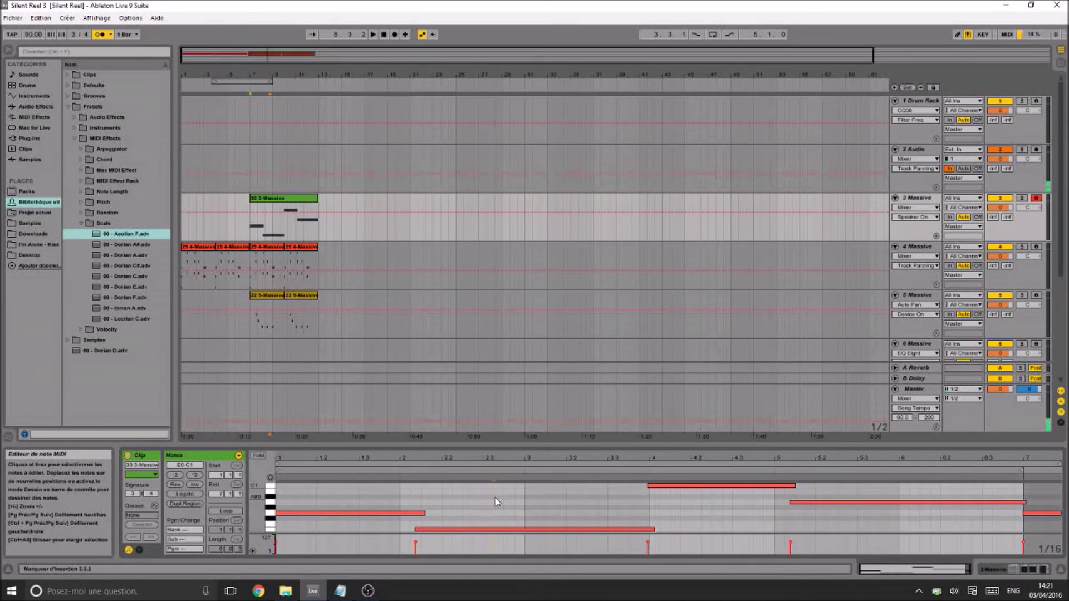
pyautogui.scroll(-2, 575, 516)
pyautogui.moveTo(417, 487); pyautogui.dragTo(494, 534)
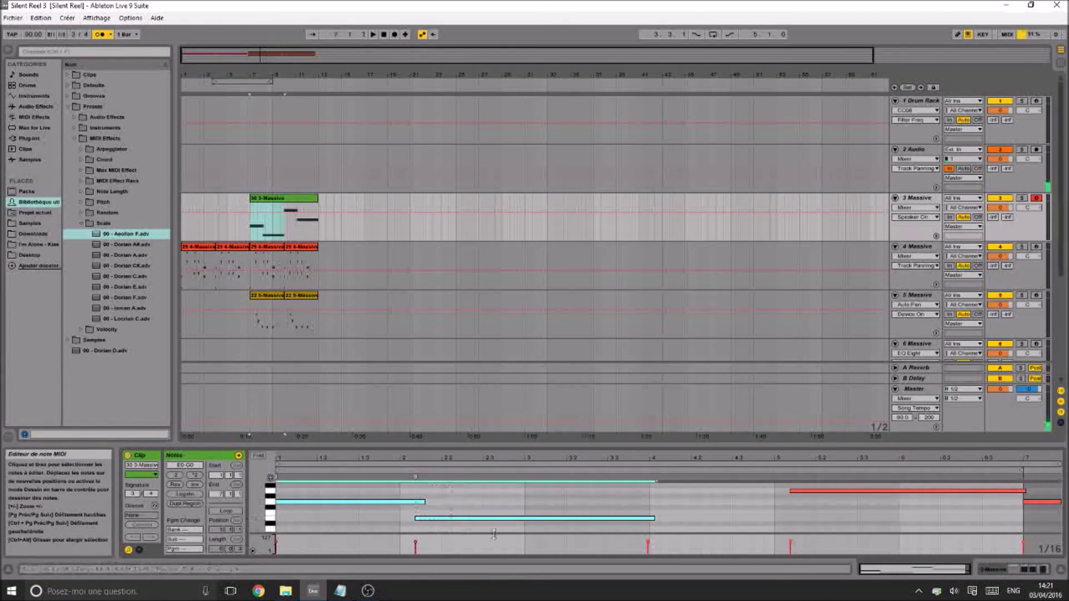
pyautogui.click(708, 511)
pyautogui.scroll(3, 718, 518)
pyautogui.moveTo(734, 538); pyautogui.dragTo(726, 495)
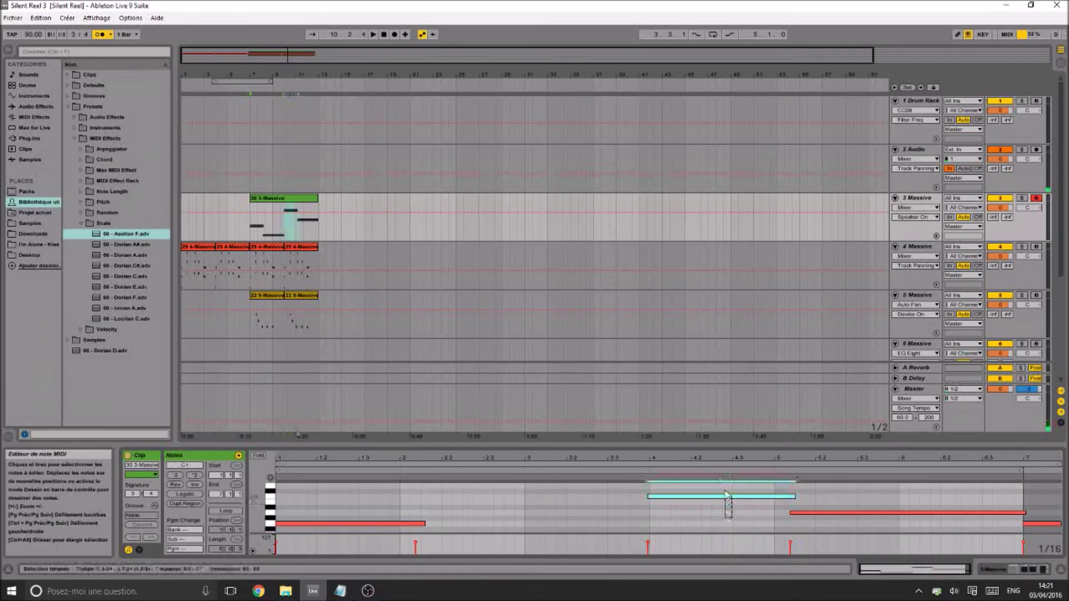
pyautogui.moveTo(857, 527); pyautogui.dragTo(835, 507)
pyautogui.click(567, 508)
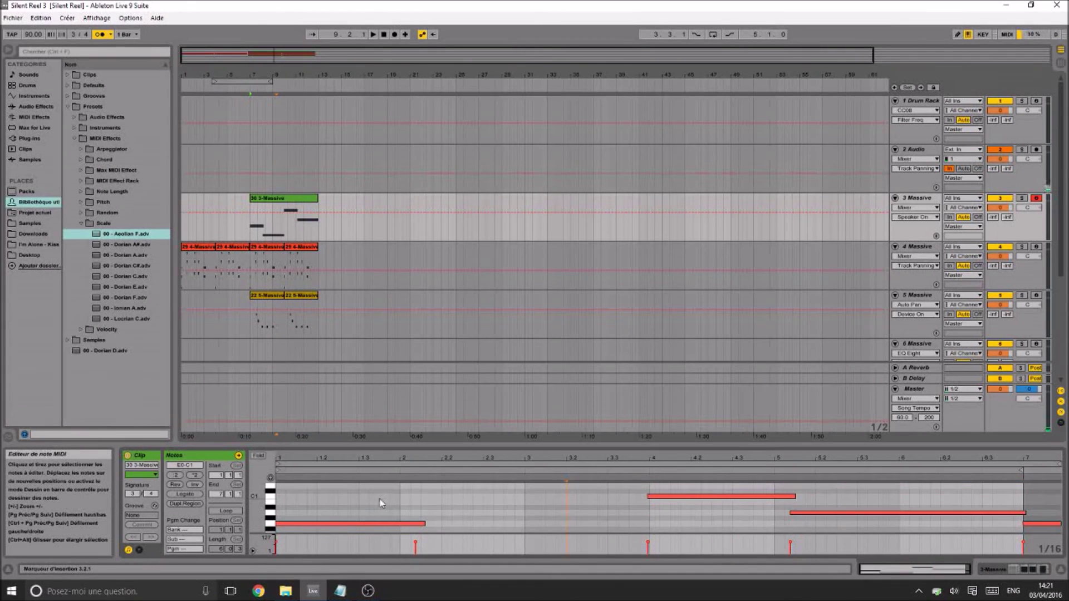
# Slightly shorten the end of the first G0 note in the 3 Massive clip
pyautogui.scroll(-2, 401, 494)
pyautogui.click(421, 502)
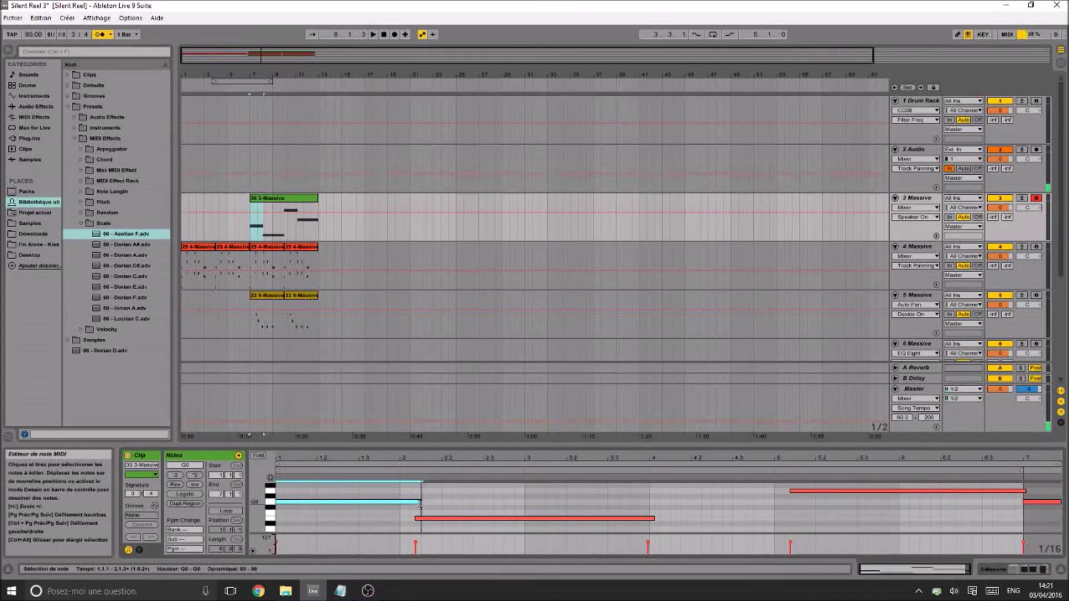
pyautogui.click(413, 485)
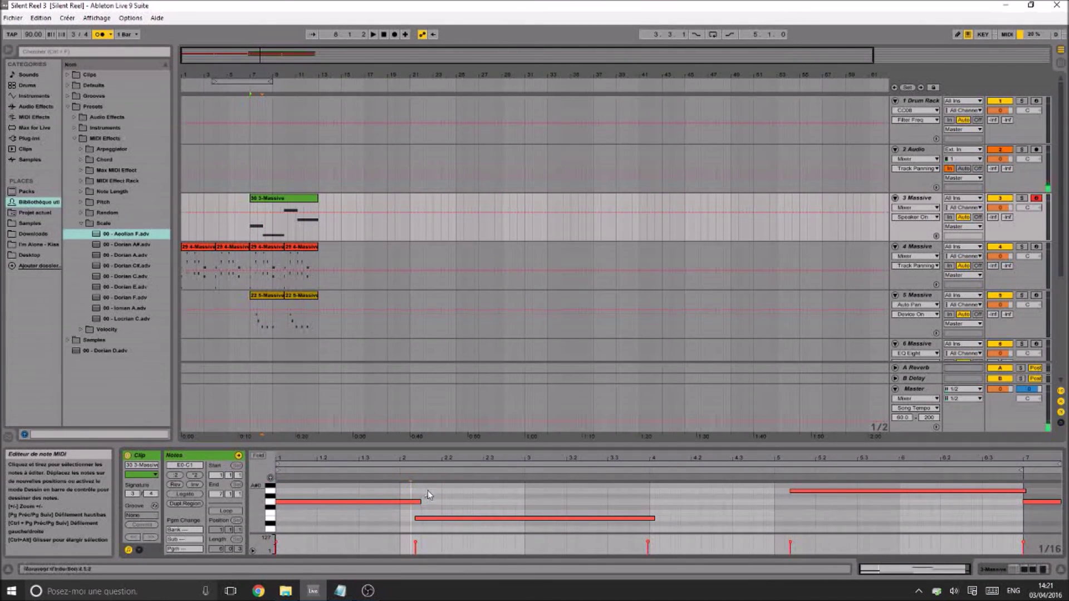
pyautogui.rightClick(430, 499)
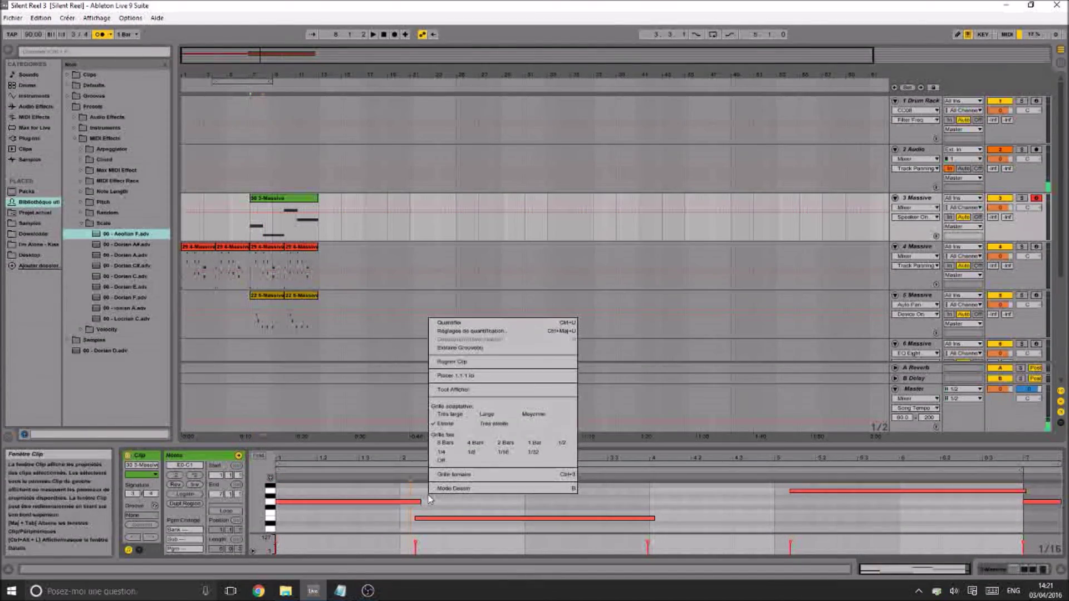
pyautogui.click(500, 333)
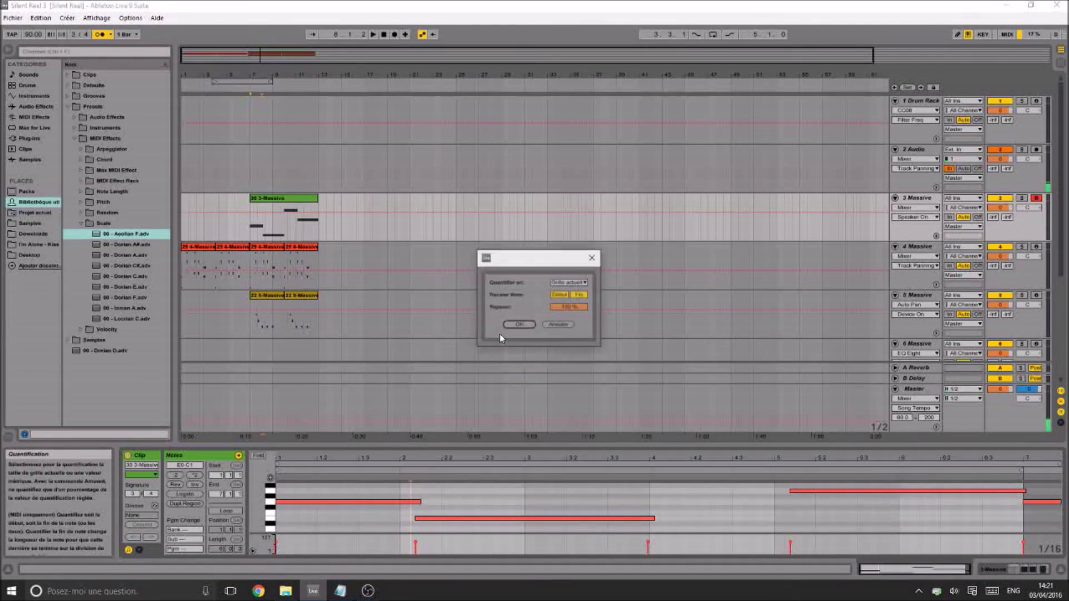
pyautogui.click(563, 284)
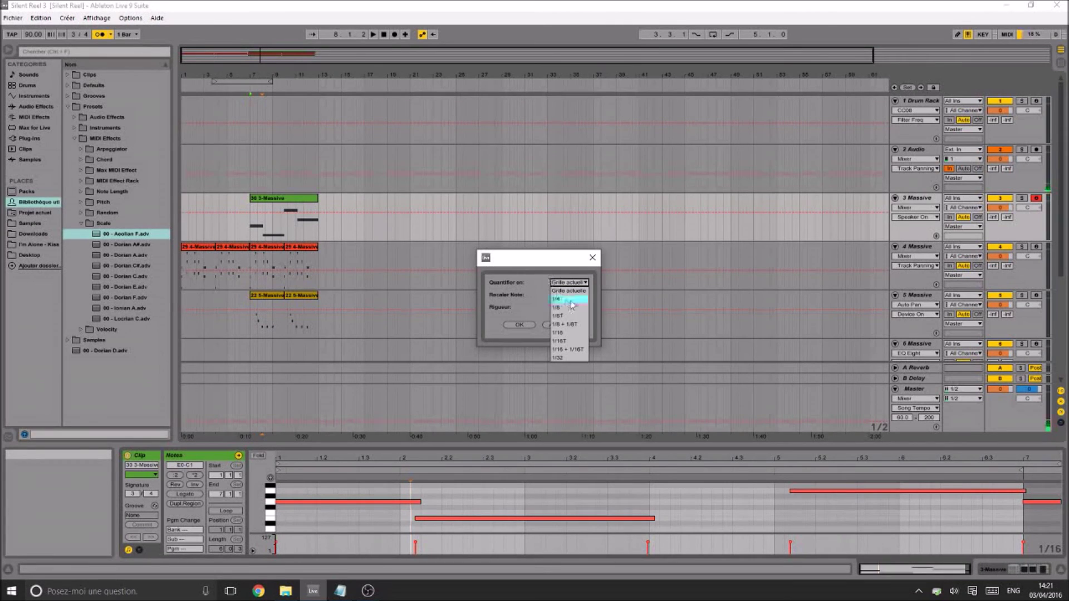
pyautogui.click(521, 301)
pyautogui.click(560, 325)
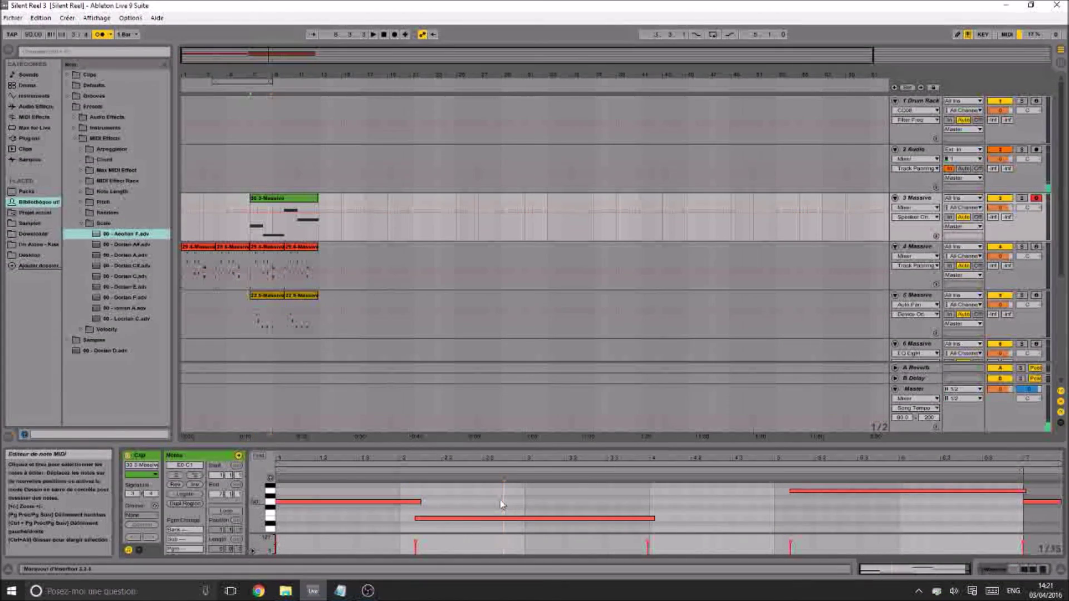
# Quantize note starts and ends in the 3 Massive clip to the current grid at 100 %, applying it twice
pyautogui.rightClick(409, 488)
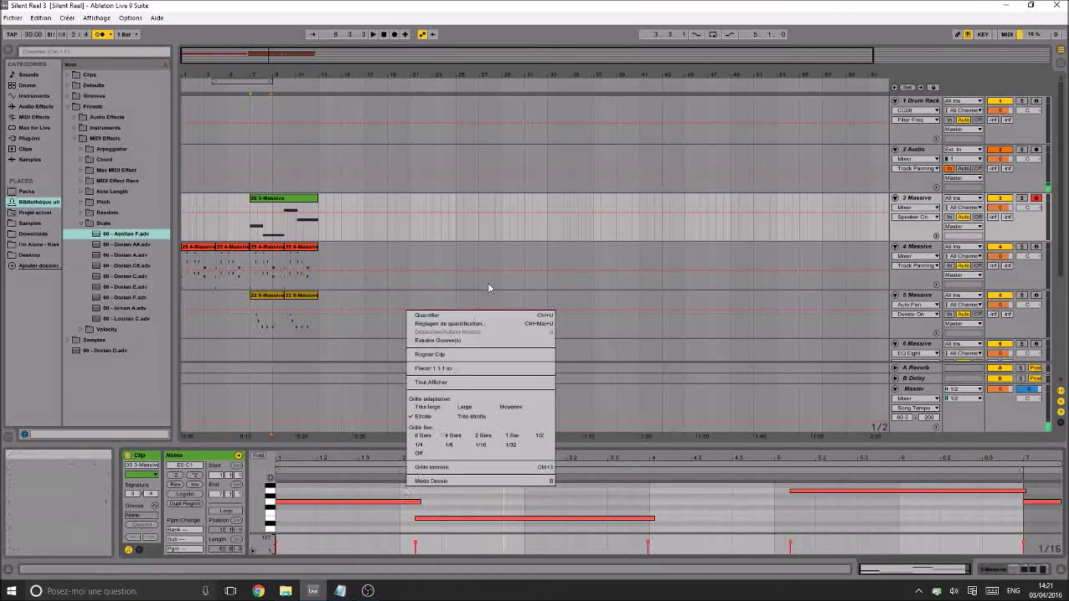
pyautogui.click(489, 324)
pyautogui.click(569, 282)
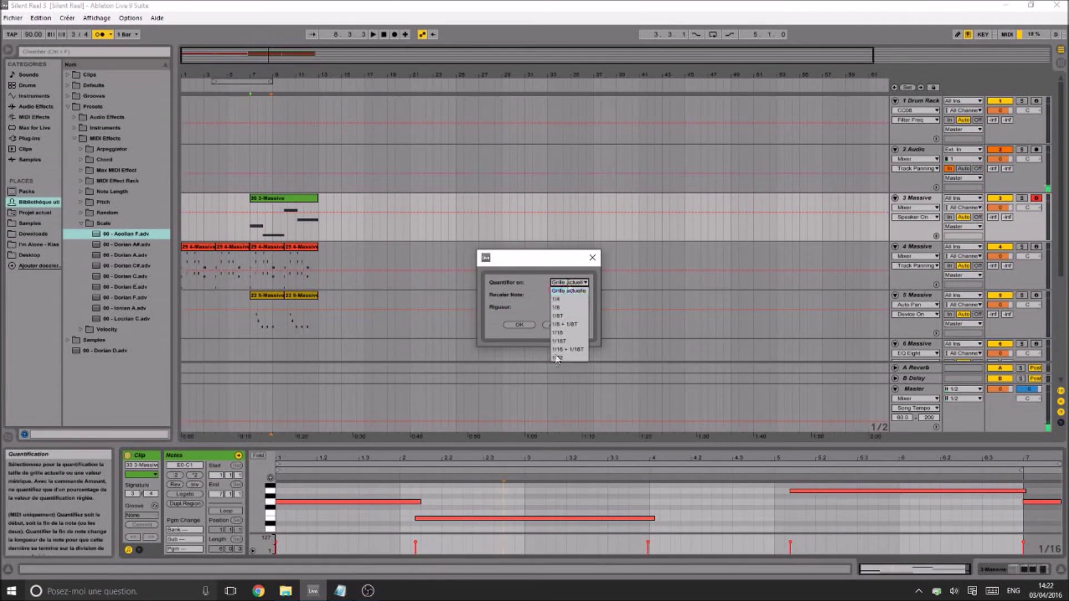
pyautogui.click(579, 282)
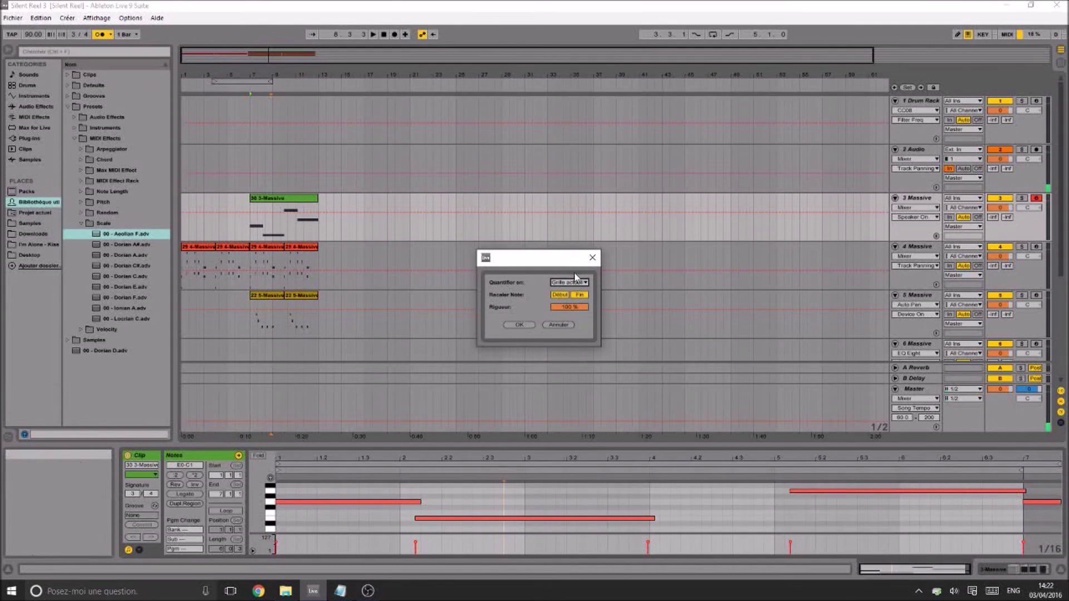
pyautogui.click(523, 326)
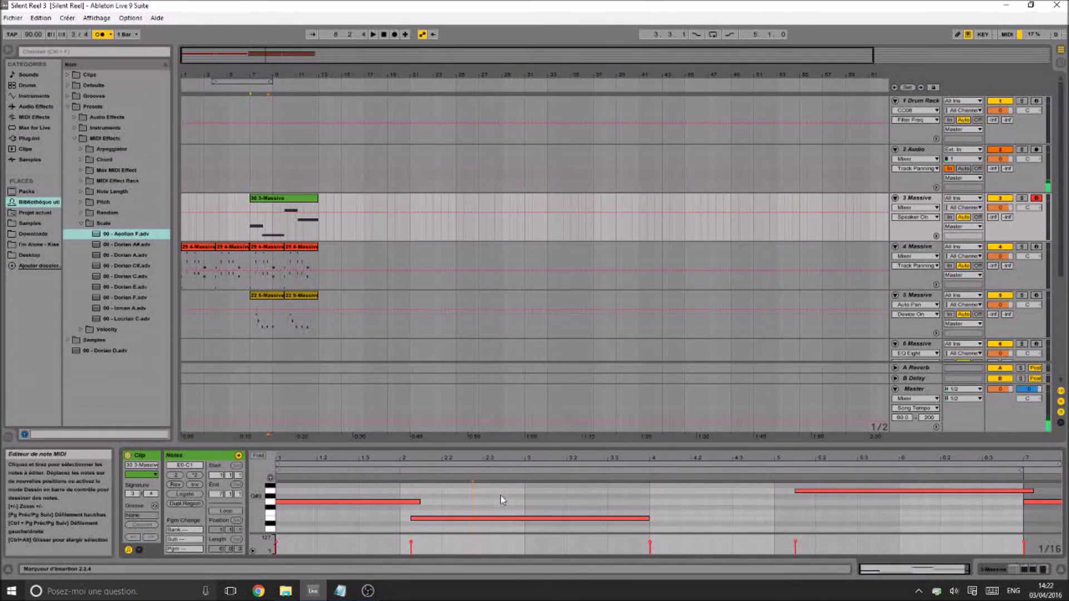
pyautogui.hotkey('ctrl', 'shift', 'u')
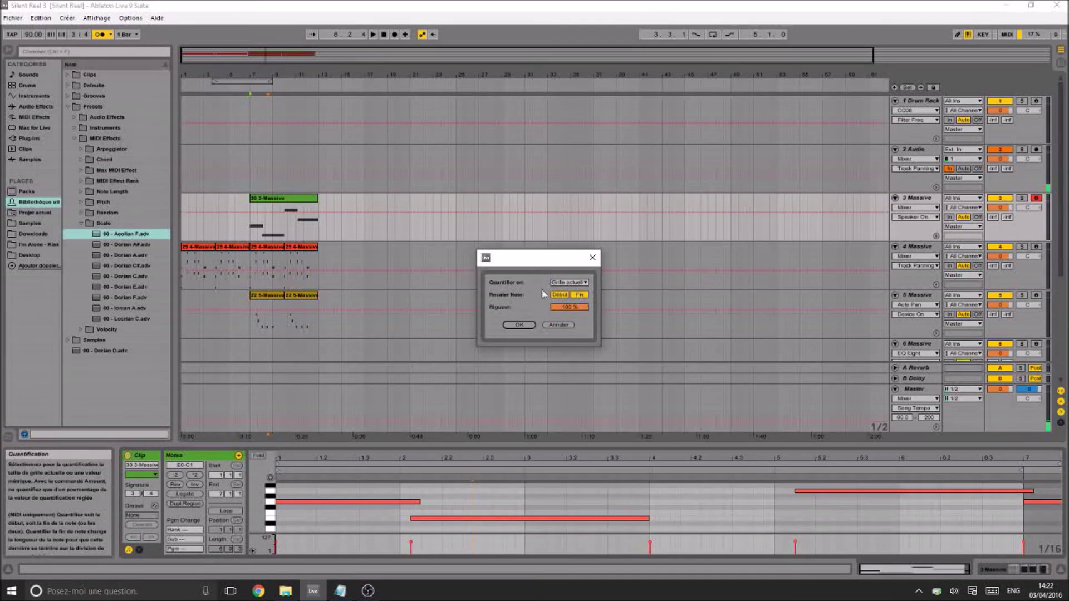
pyautogui.click(530, 327)
# Check the quantized notes of the 3 Massive clip and play the arrangement from bar 7
pyautogui.click(481, 497)
pyautogui.scroll(2, 577, 501)
pyautogui.scroll(2, 578, 504)
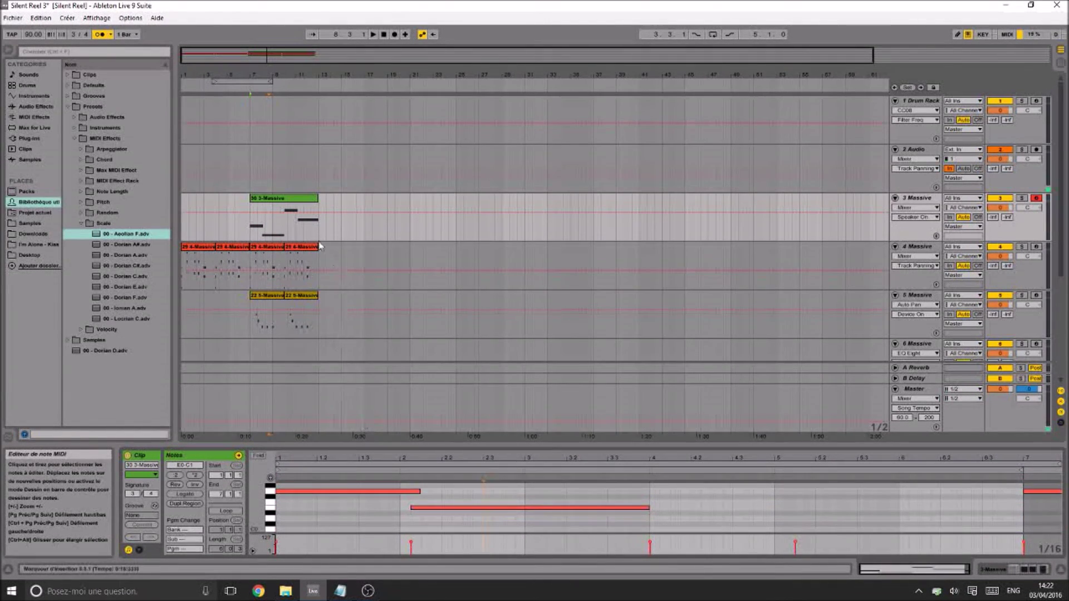
pyautogui.click(242, 229)
pyautogui.click(252, 225)
pyautogui.press('space')
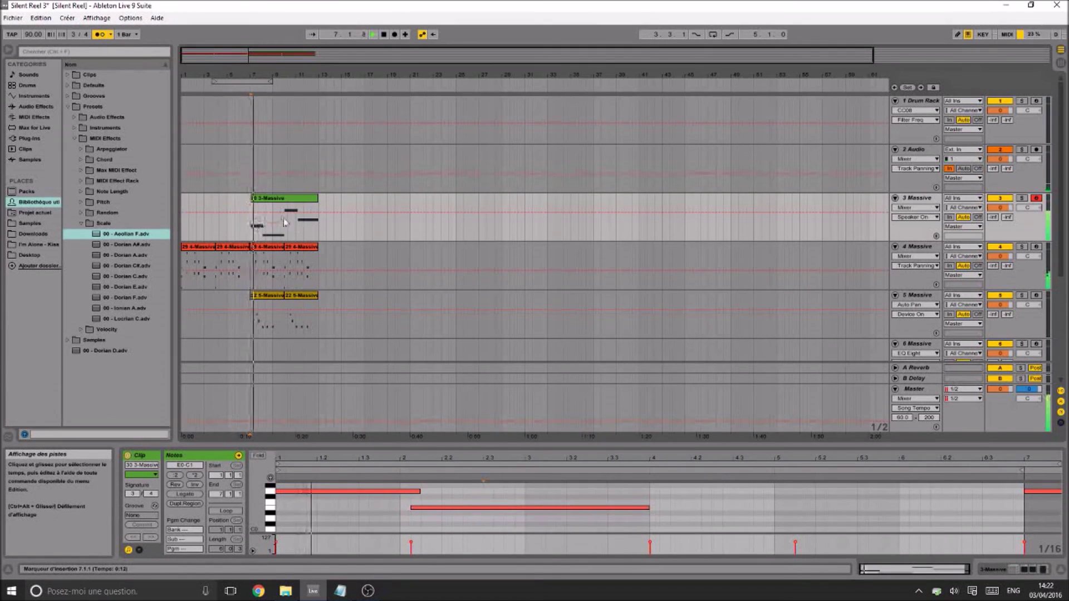
# Duplicate the 3, 4 and 5 Massive clips from bars 7–13 to bar 13, and turn off the metronome
pyautogui.moveTo(316, 325); pyautogui.dragTo(254, 214)
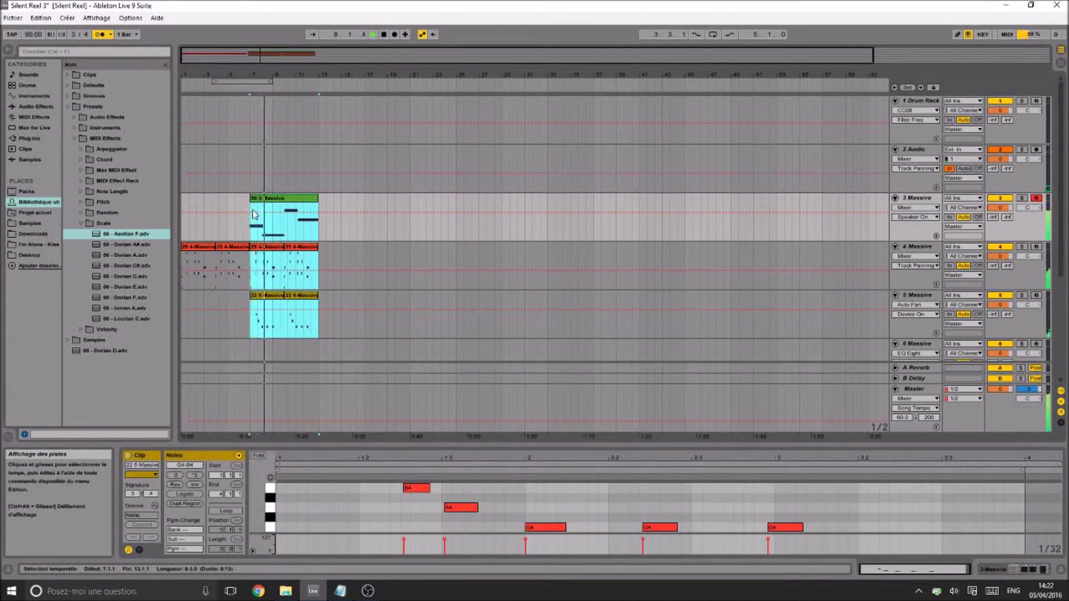
pyautogui.hotkey('ctrl', 'd')
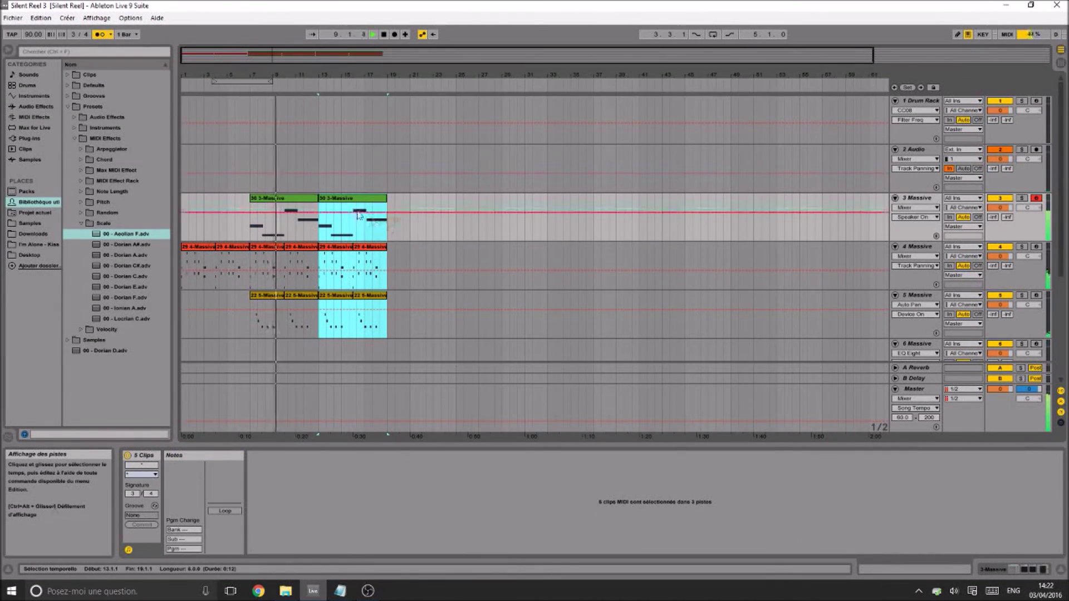
pyautogui.click(98, 34)
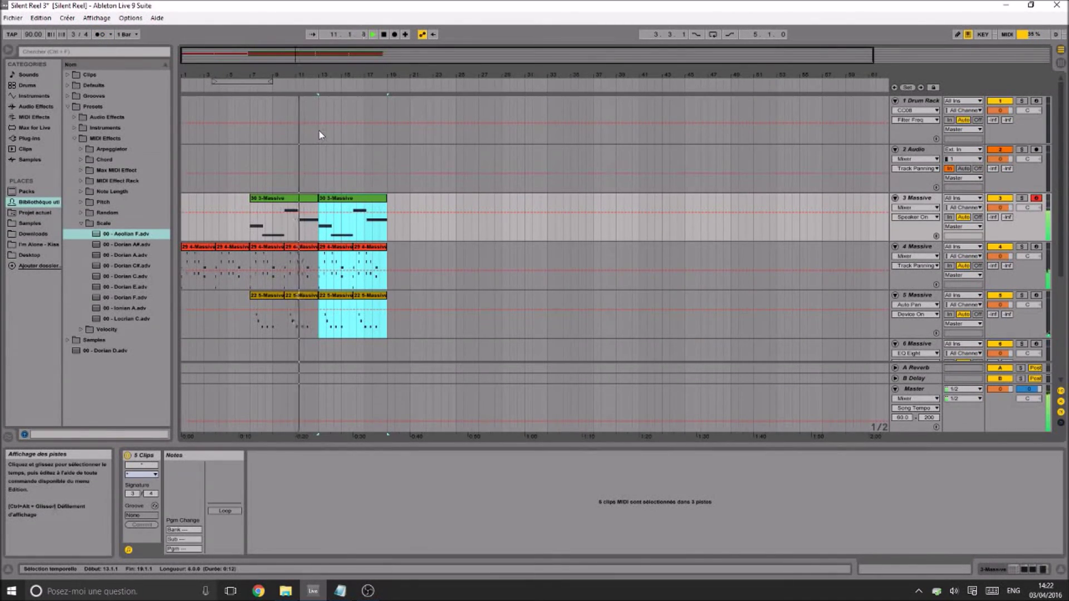
# Show the notes around bar 4 of the first 3 Massive clip and stop playback
pyautogui.click(293, 198)
pyautogui.click(725, 492)
pyautogui.scroll(2, 726, 492)
pyautogui.press('space')
pyautogui.hotkey('ctrl', 's')
# Review the Voicing and OSC pages of the Massive synth on 3 Massive, and close its window
pyautogui.hotkey('shift', 'Tab')
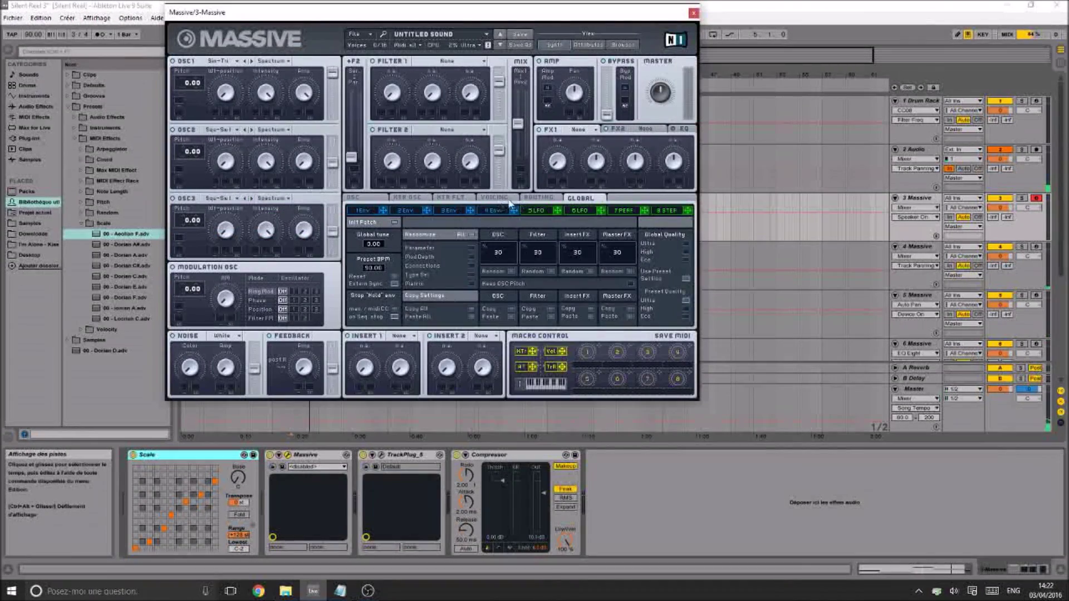
pyautogui.click(490, 200)
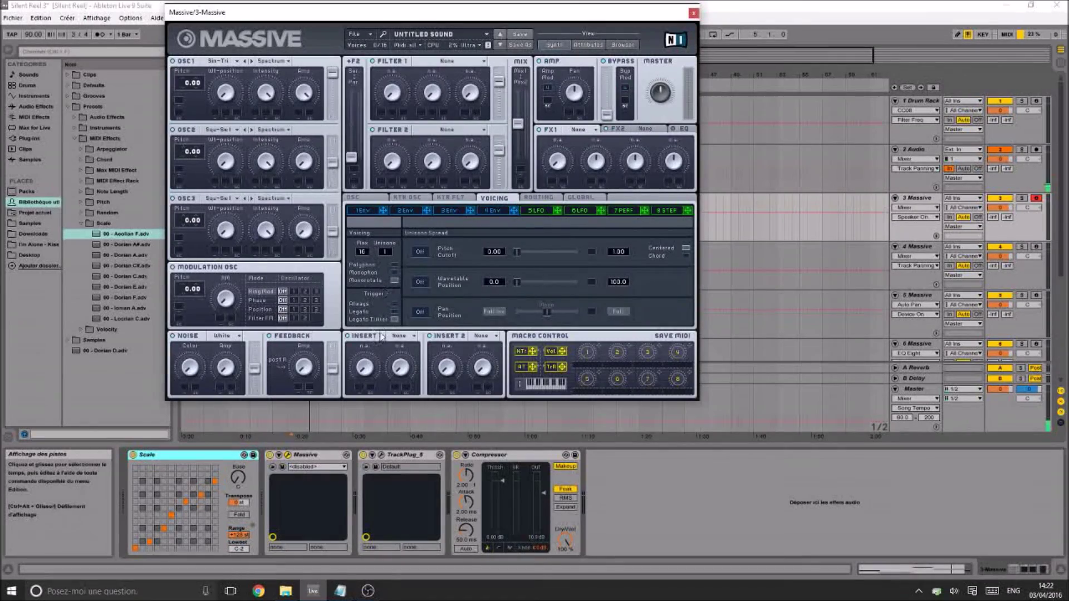
pyautogui.click(361, 198)
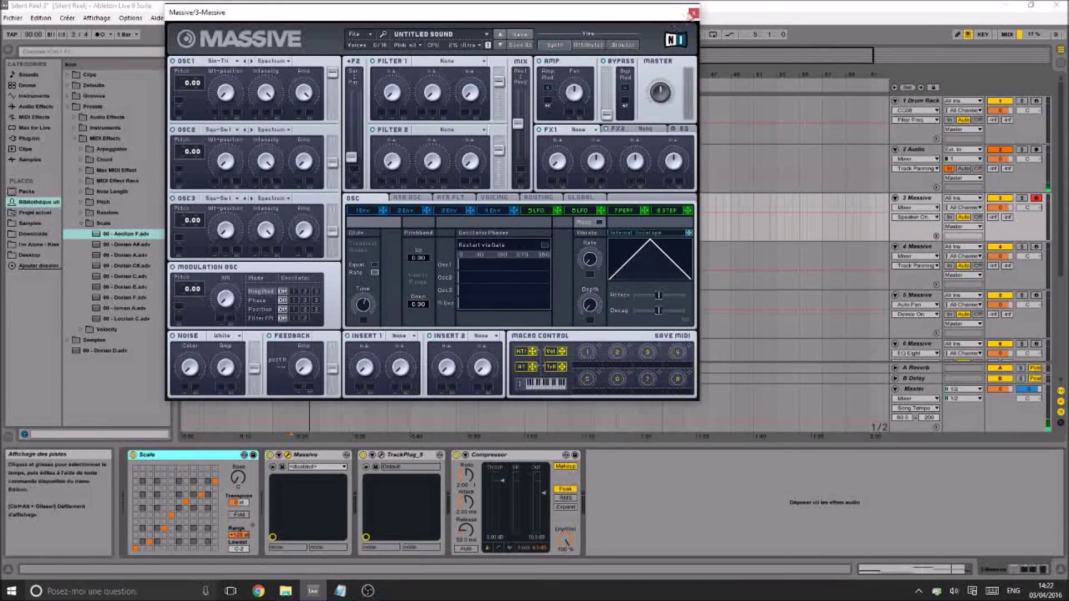
pyautogui.click(693, 13)
# Reopen the first 3 Massive clip and play it from the start of the C1 note at 4.1.1
pyautogui.doubleClick(310, 210)
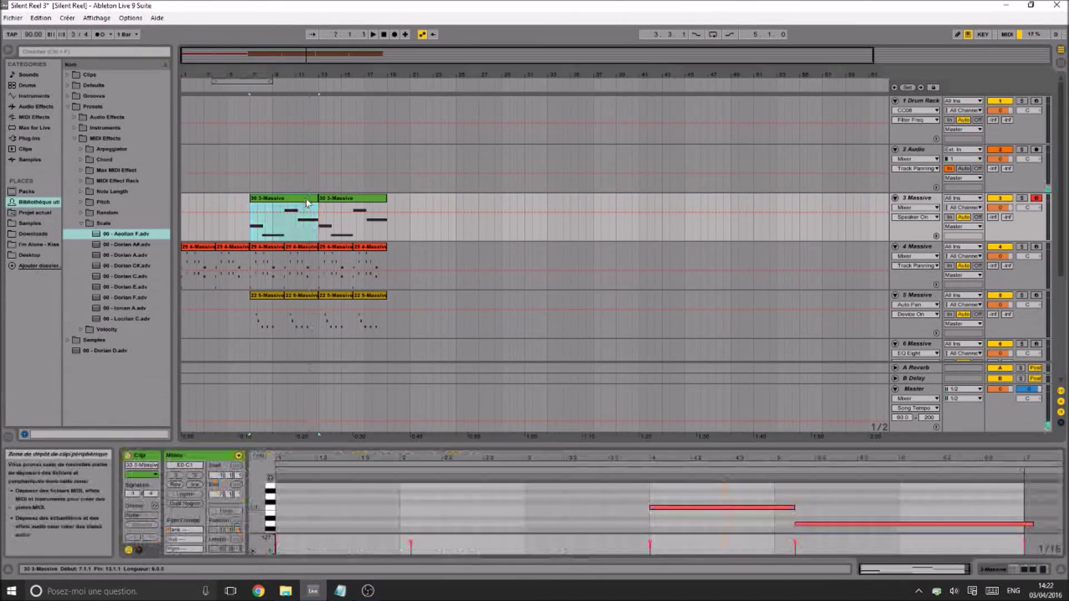
pyautogui.click(652, 500)
pyautogui.click(650, 498)
pyautogui.press('space')
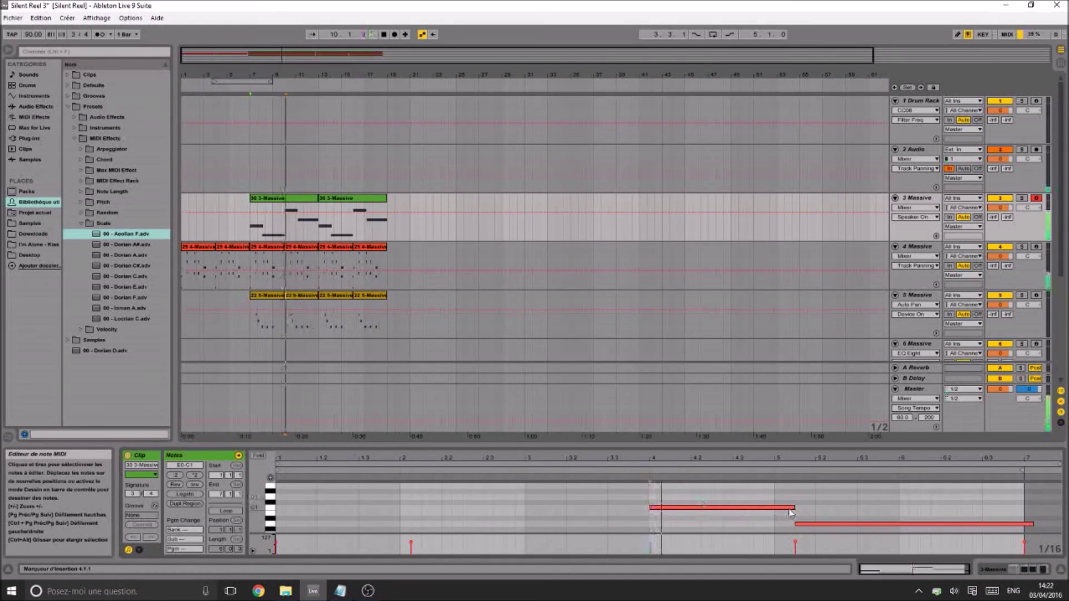
# Lengthen the C1 note to about 5.2 so it overlaps the following note, save the set, and replay from 4.1.1
pyautogui.scroll(-1, 793, 511)
pyautogui.moveTo(807, 529); pyautogui.dragTo(788, 494)
pyautogui.click(814, 499)
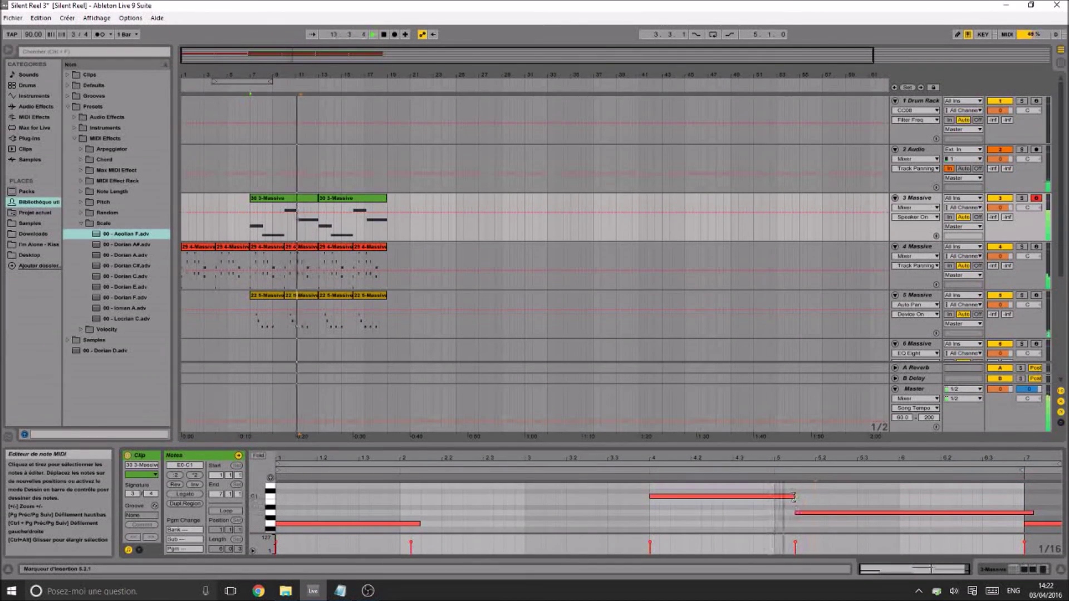
pyautogui.click(793, 496)
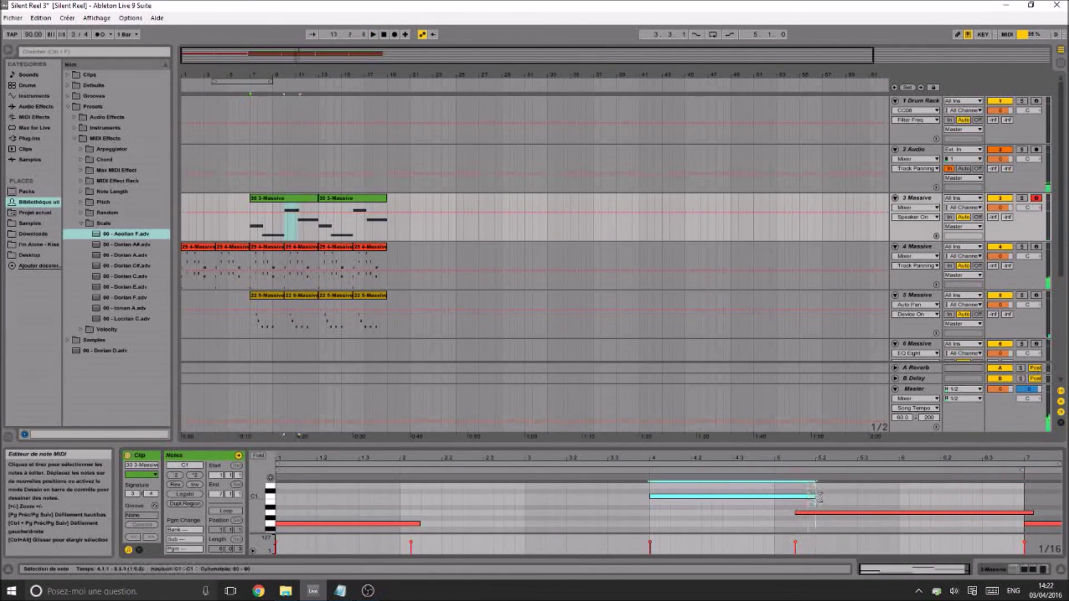
pyautogui.click(649, 519)
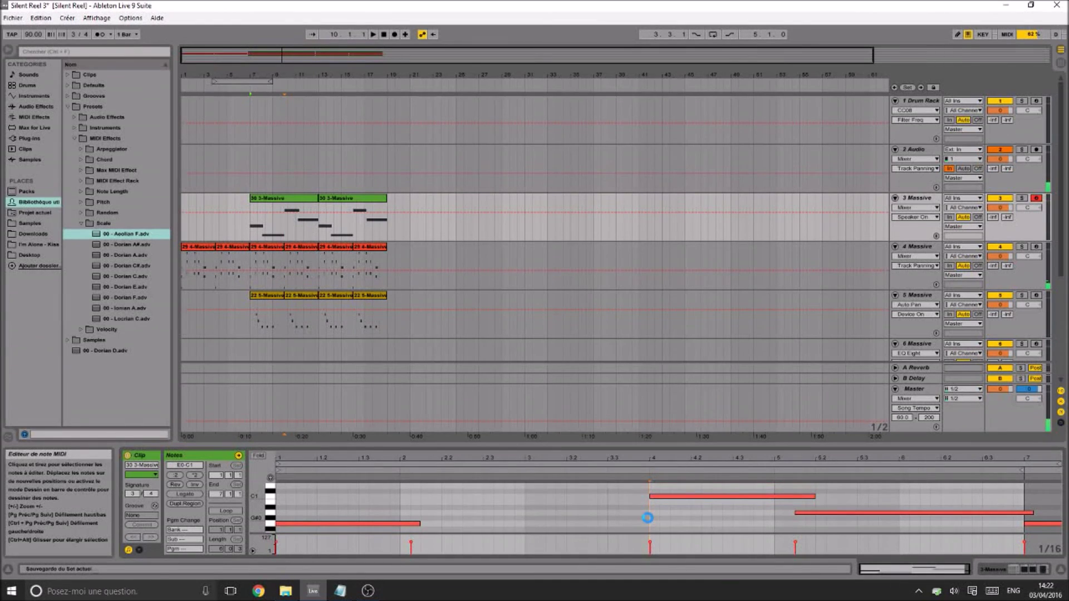
pyautogui.press('space')
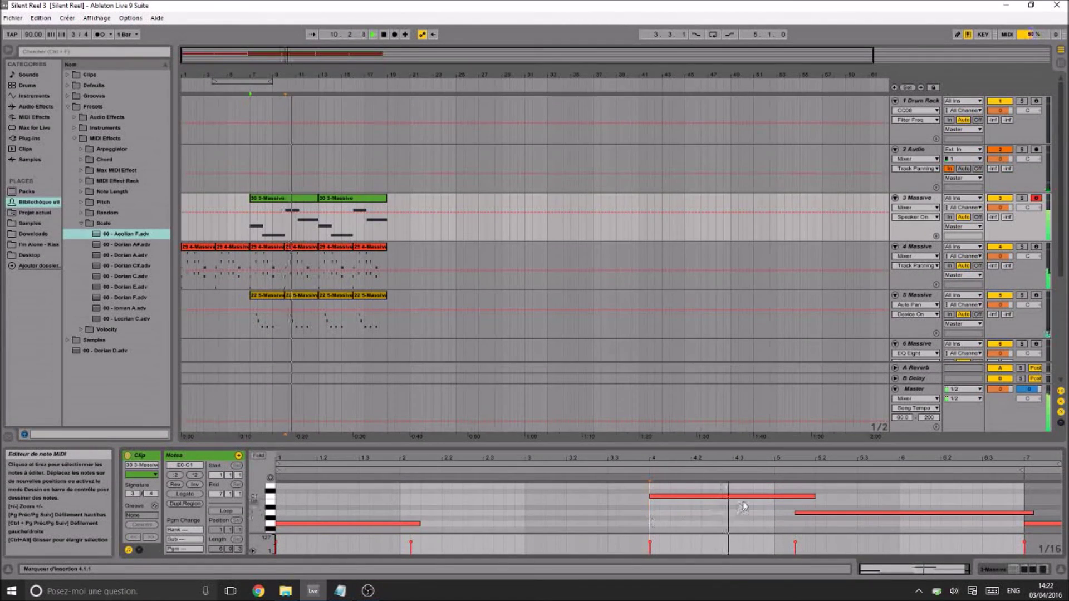
# Replace the second 3 Massive clip at bar 13 with a duplicate of the edited first one, undoing any extra copy
pyautogui.scroll(-2, 750, 499)
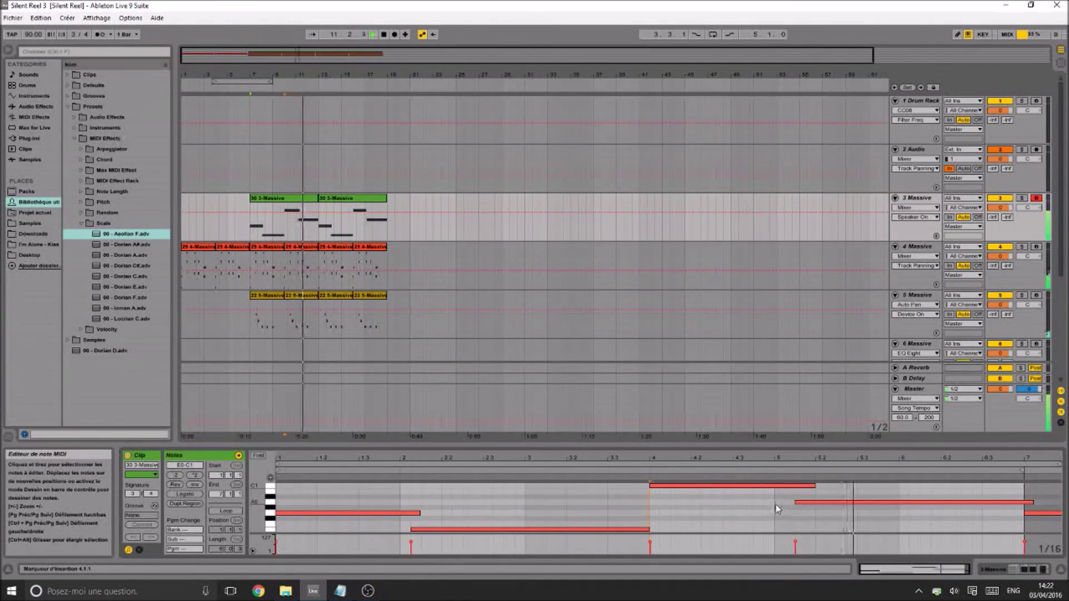
pyautogui.click(286, 198)
pyautogui.press('space')
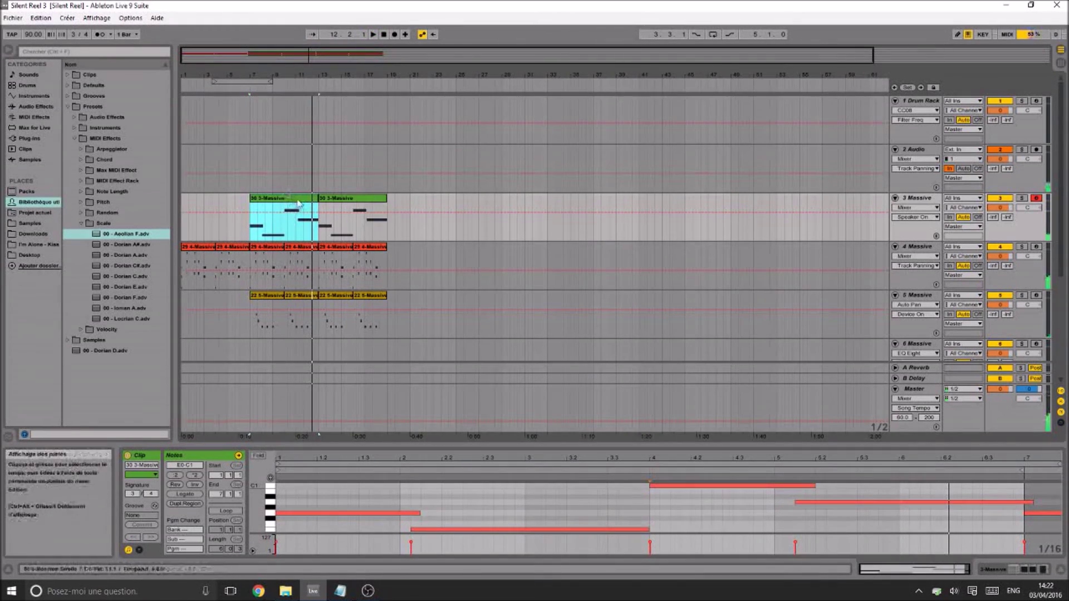
pyautogui.hotkey('ctrl', 'd')
pyautogui.click(282, 198)
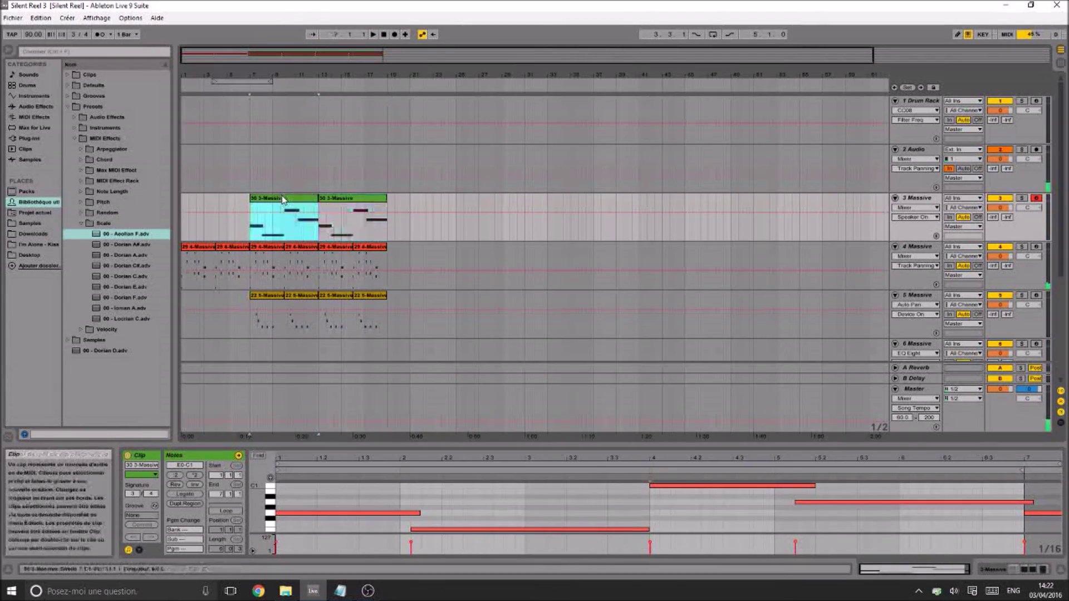
pyautogui.hotkey('ctrl', 'd')
pyautogui.hotkey('ctrl', 'd')
pyautogui.hotkey('ctrl', 'z')
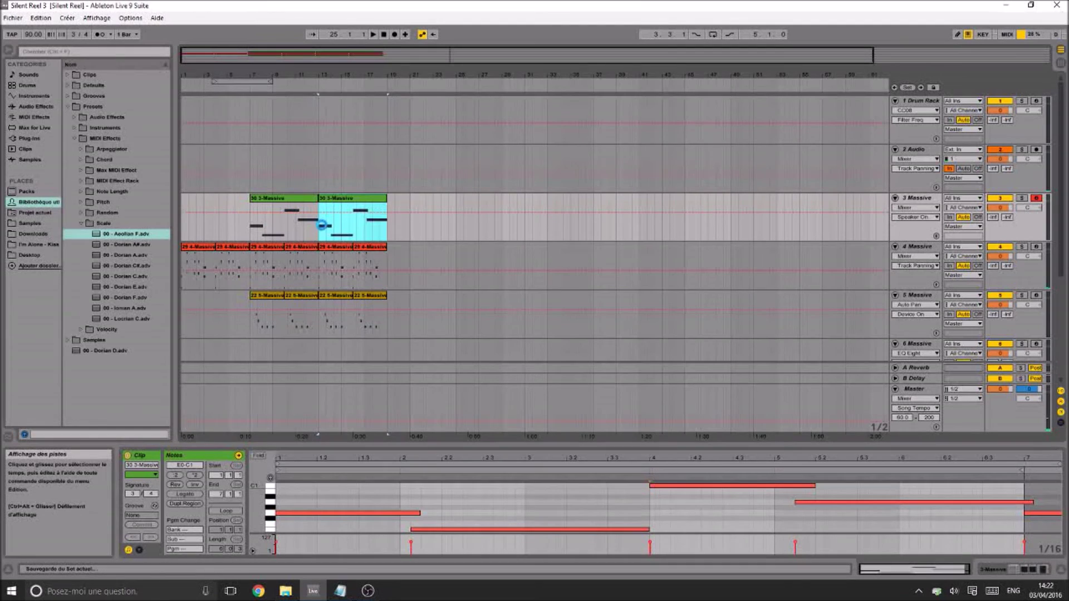
# Arm the 1 Drum Rack track, turn on the metronome, and rehearse the drums over playback from bar 13
pyautogui.click(322, 224)
pyautogui.press('space')
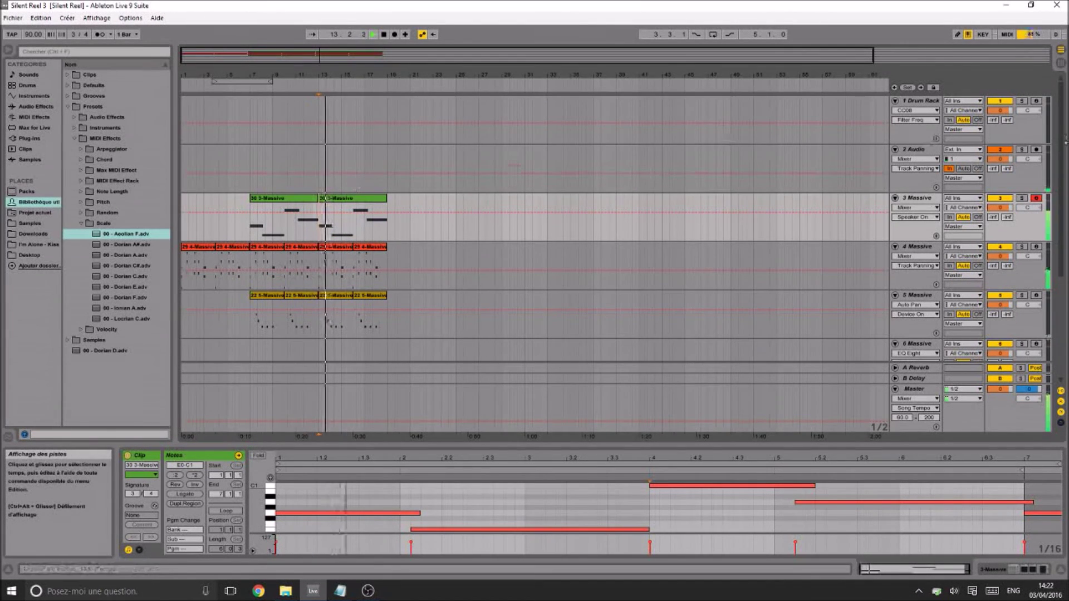
pyautogui.click(1036, 101)
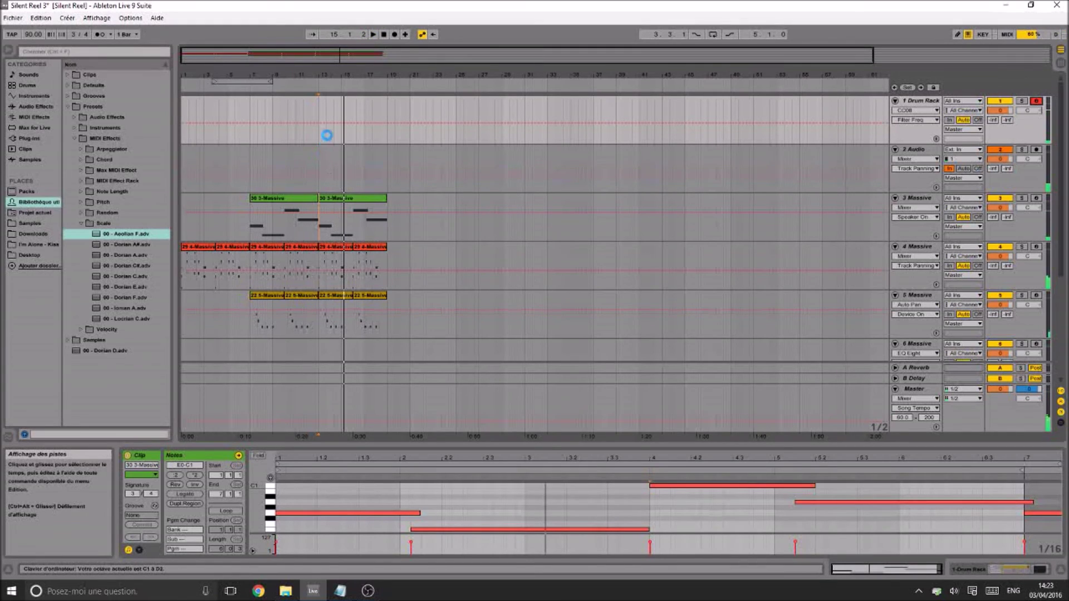
pyautogui.click(319, 112)
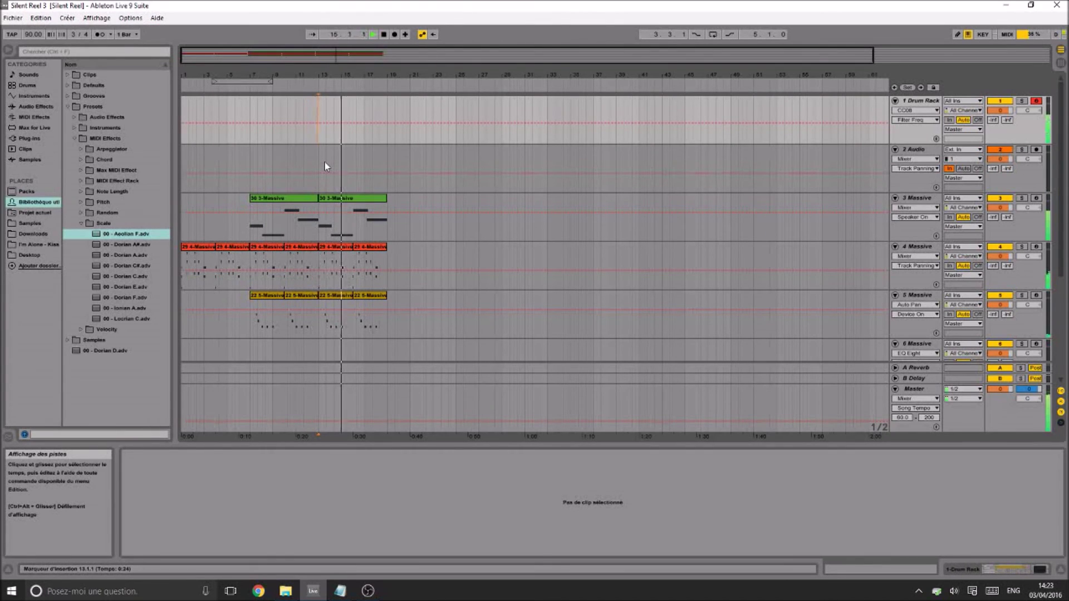
pyautogui.press('space')
pyautogui.press('space')
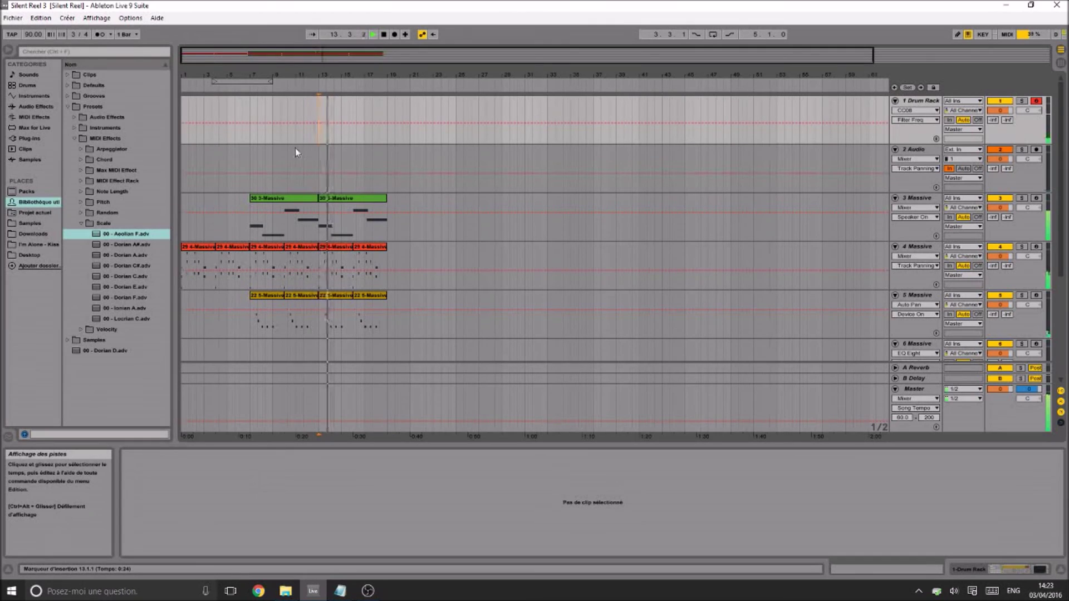
pyautogui.click(100, 35)
pyautogui.press('space')
pyautogui.press('space')
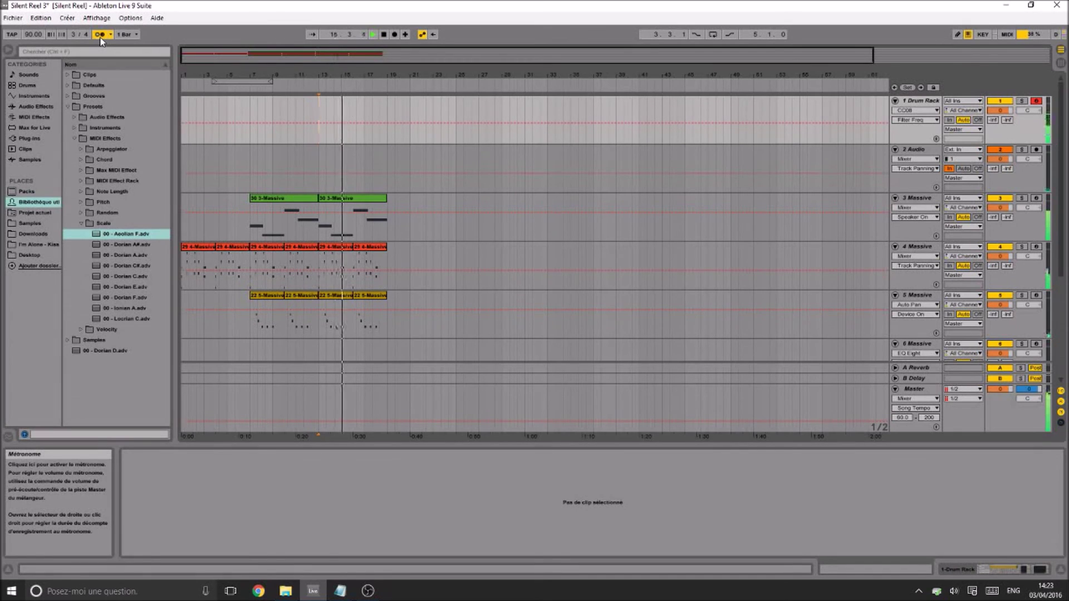
pyautogui.press('space')
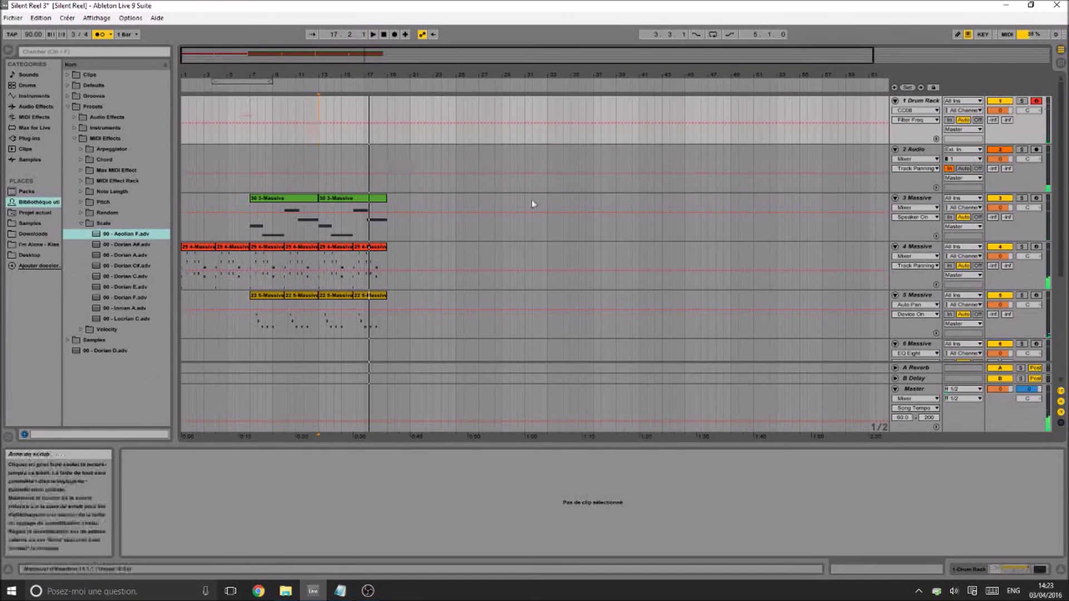
# Lower the volume of the CC08 sample, and record a kick and snare part on 1 Drum Rack from bar 13
pyautogui.hotkey('shift', 'Tab')
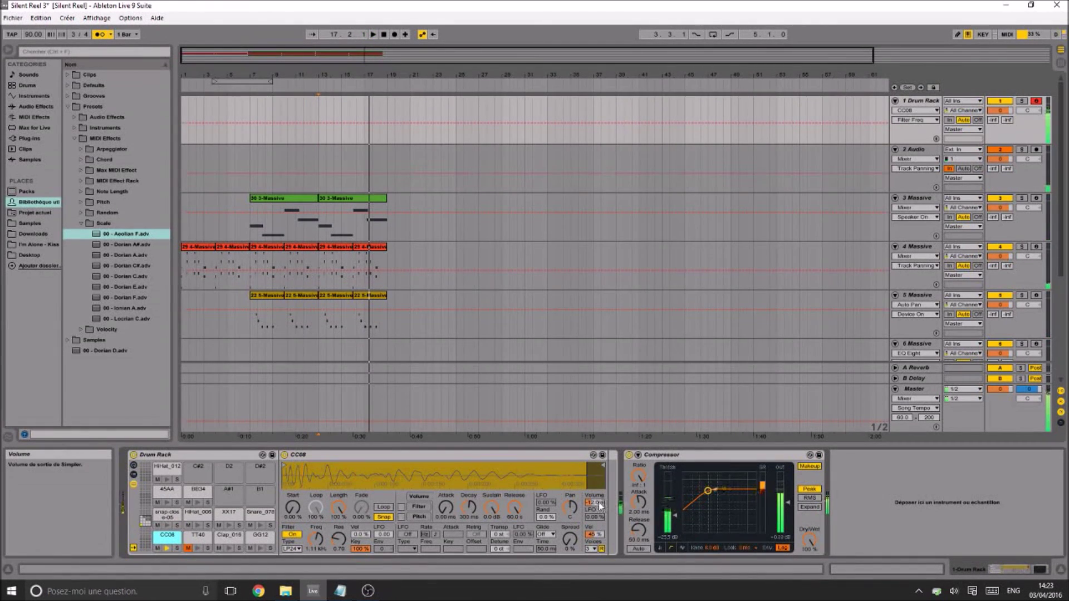
pyautogui.moveTo(599, 504); pyautogui.dragTo(598, 523)
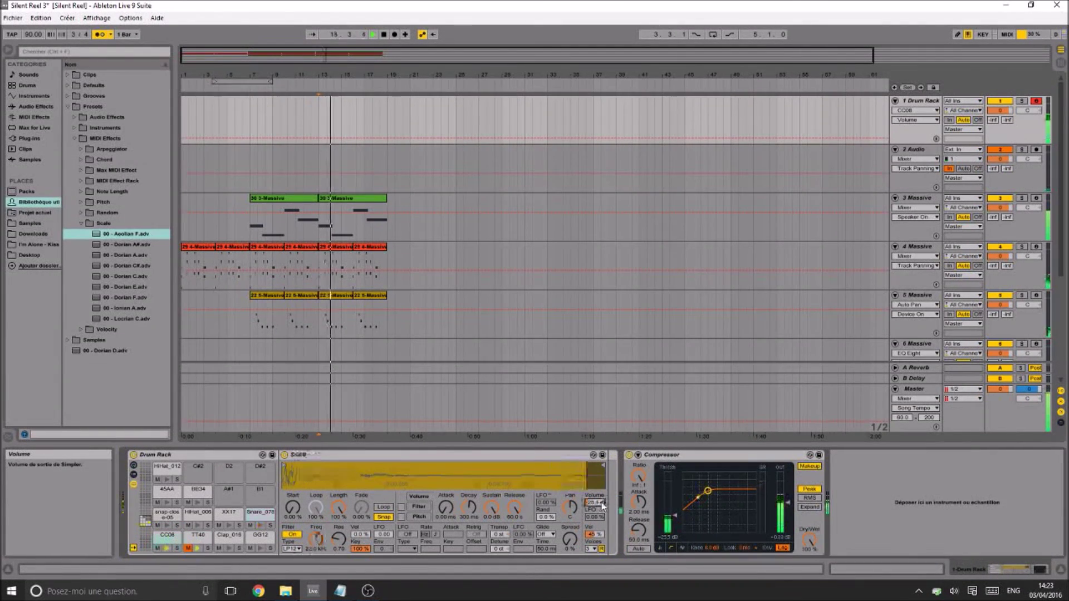
pyautogui.click(394, 35)
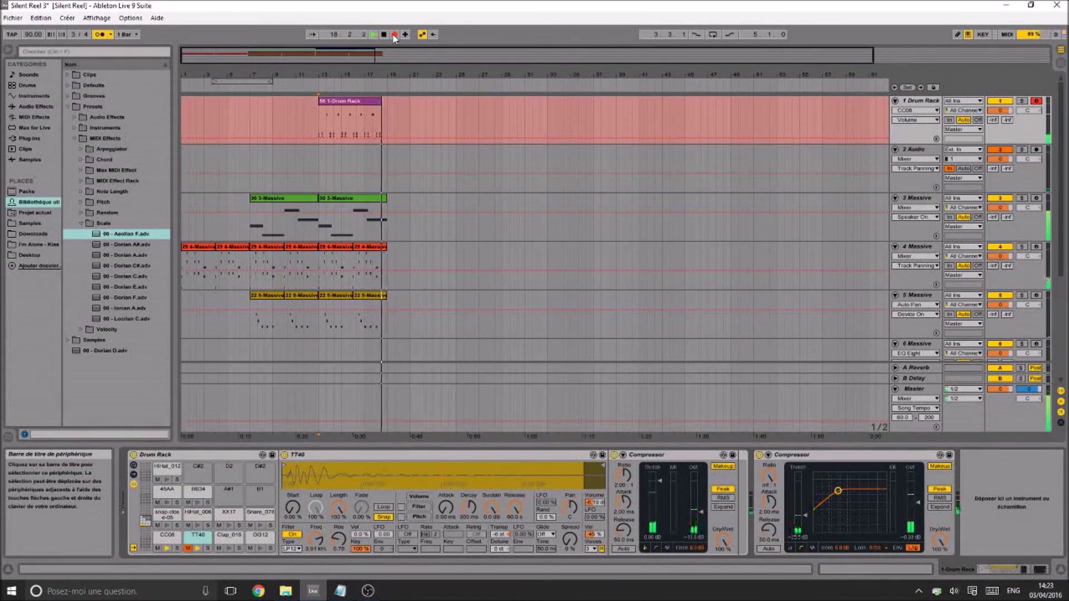
pyautogui.click(394, 35)
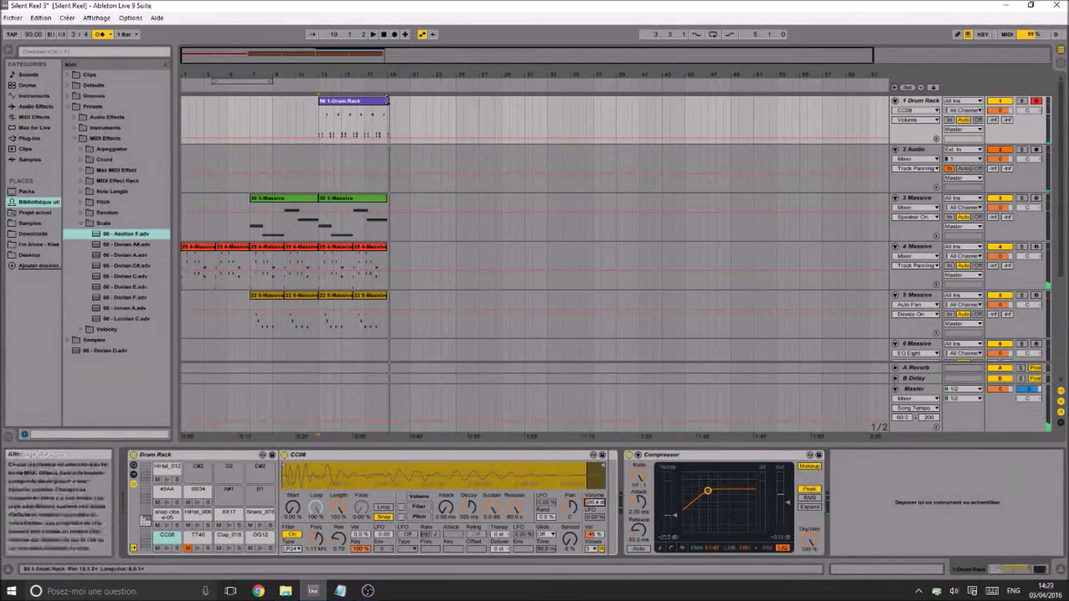
# Trim the recorded Drum Rack clip to end at bar 19, save the set, and open the clip's notes
pyautogui.moveTo(388, 101); pyautogui.dragTo(386, 101)
pyautogui.hotkey('ctrl', 's')
pyautogui.moveTo(319, 111); pyautogui.dragTo(390, 314)
pyautogui.click(332, 109)
pyautogui.doubleClick(332, 109)
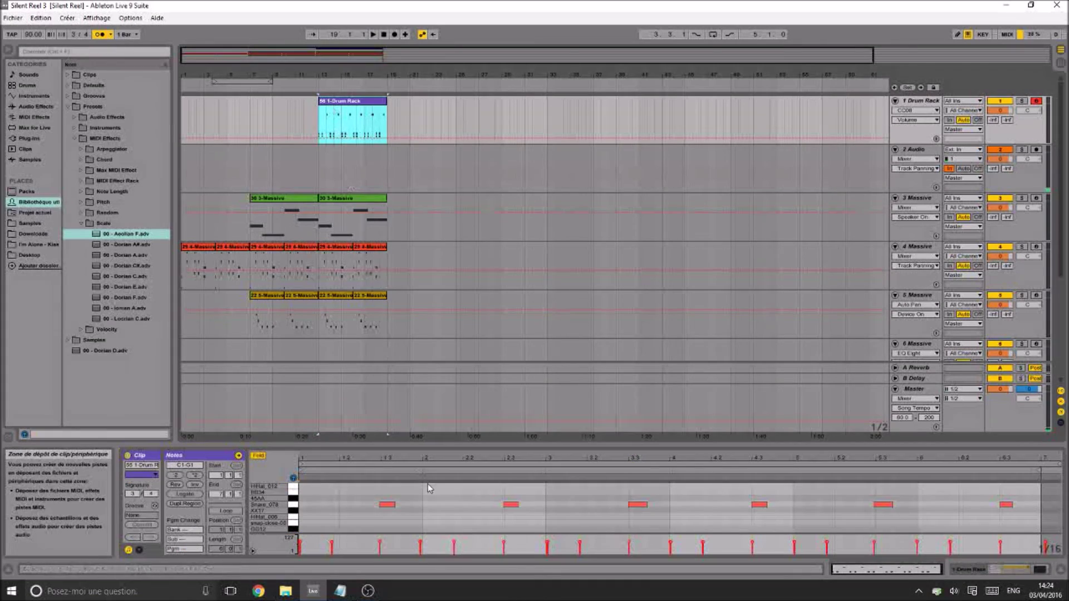
# Quantize the Drum Rack clip's notes to the current grid at 100 %, then replay it and save the set
pyautogui.click(383, 496)
pyautogui.hotkey('ctrl', 'shift', 'u')
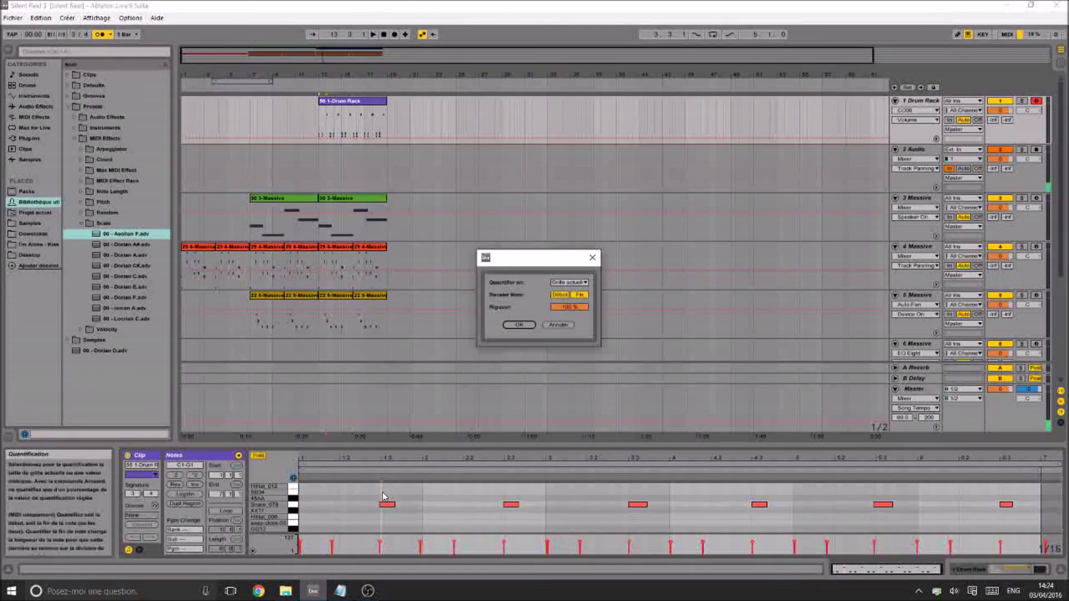
pyautogui.click(520, 325)
pyautogui.scroll(-3, 439, 503)
pyautogui.press('space')
pyautogui.hotkey('ctrl', 's')
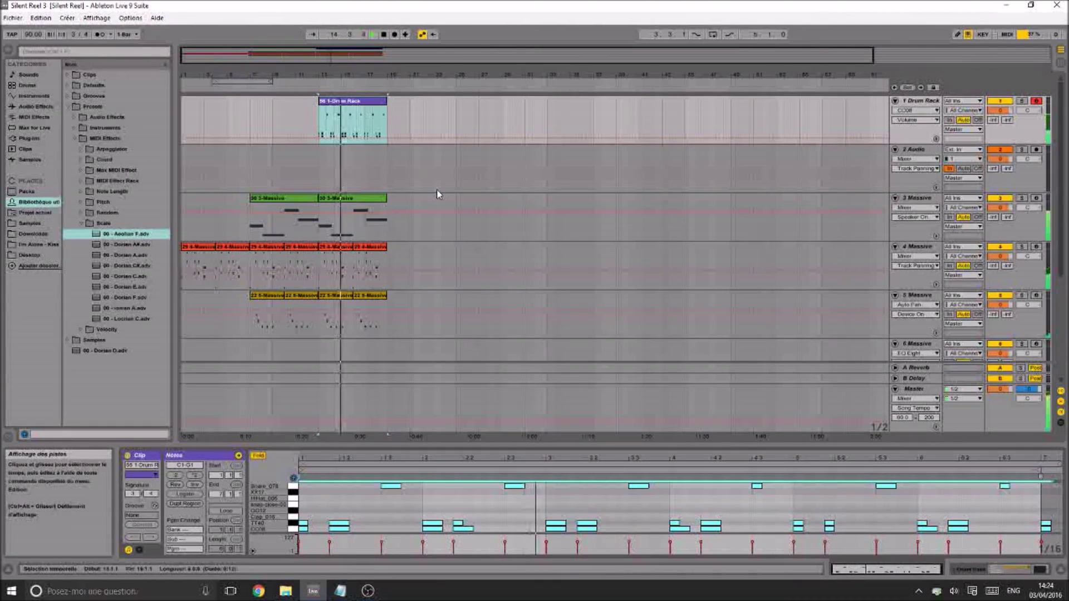
# Try drawing HiHat_012 notes on the three beats of bar 1 and the start of bar 2, and play them back
pyautogui.click(303, 505)
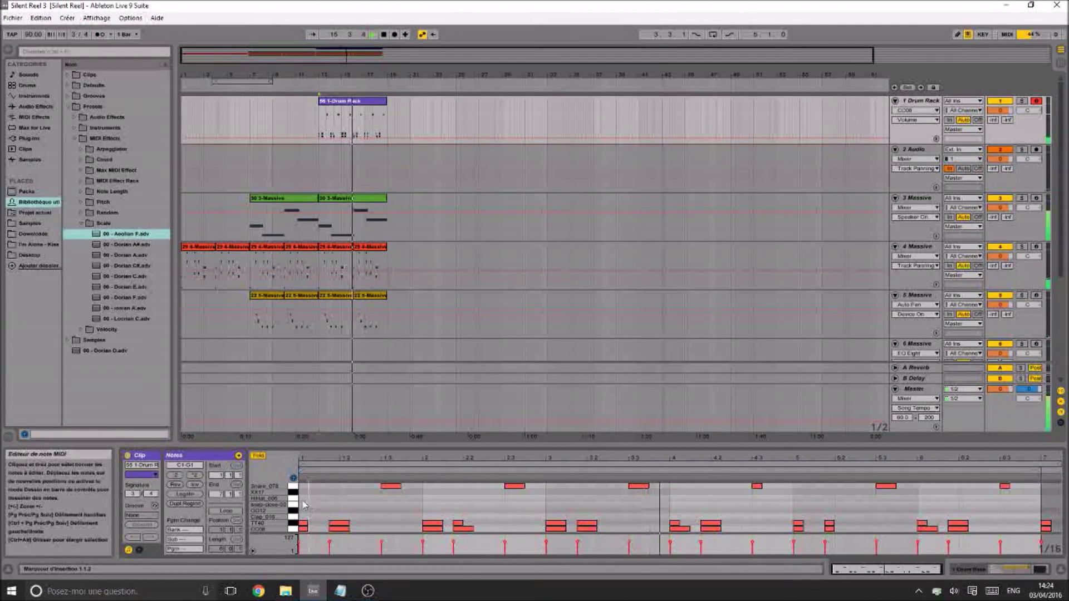
pyautogui.scroll(3, 285, 495)
pyautogui.hotkey('ctrl', 'b')
pyautogui.click(303, 486)
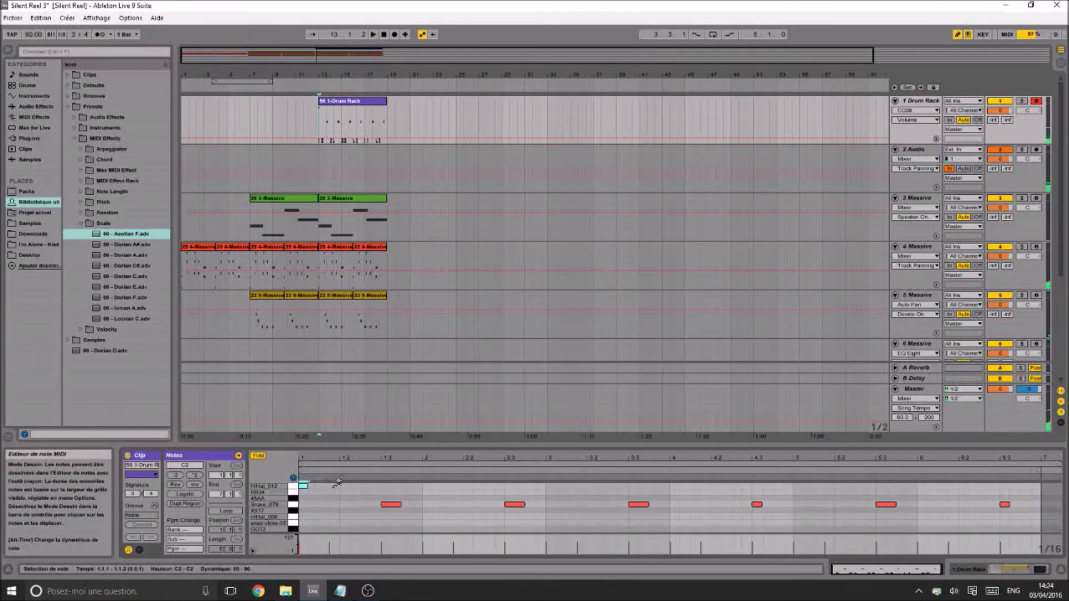
pyautogui.click(345, 484)
pyautogui.click(304, 485)
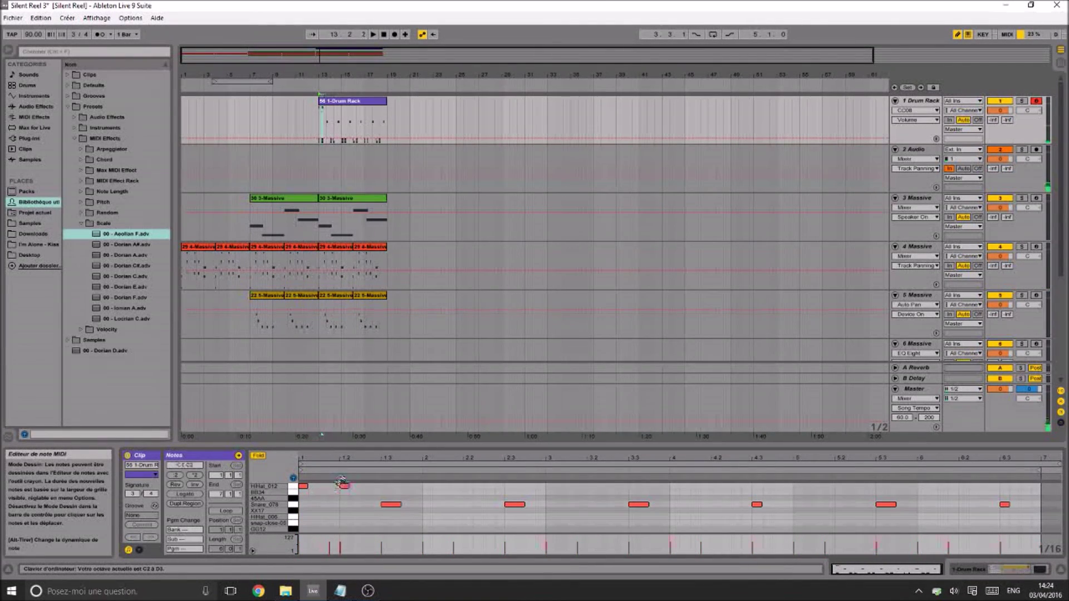
pyautogui.click(426, 486)
pyautogui.press('space')
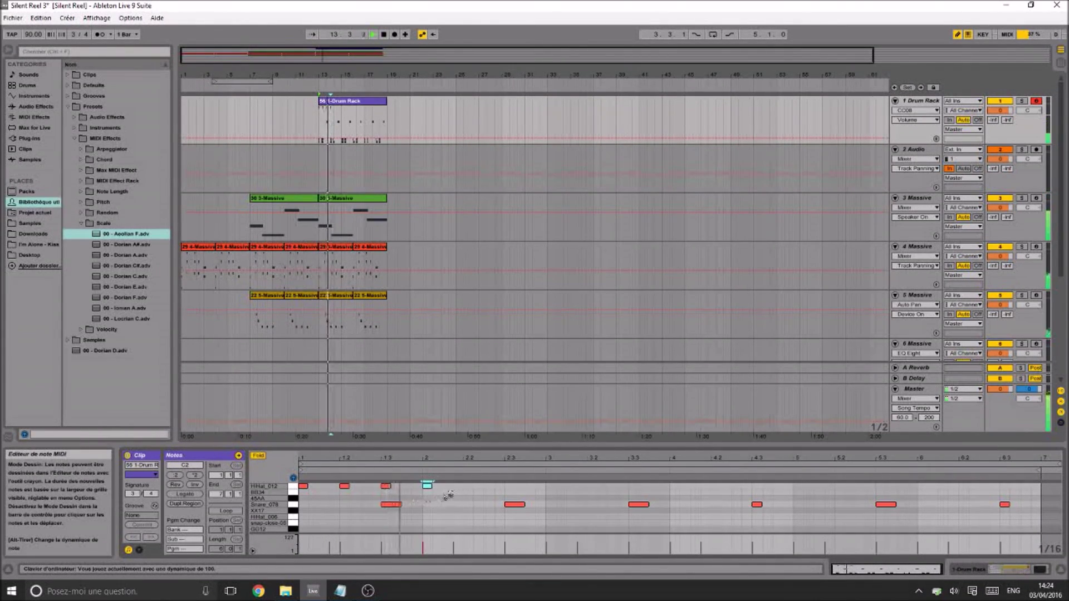
pyautogui.press('v')
pyautogui.press('b')
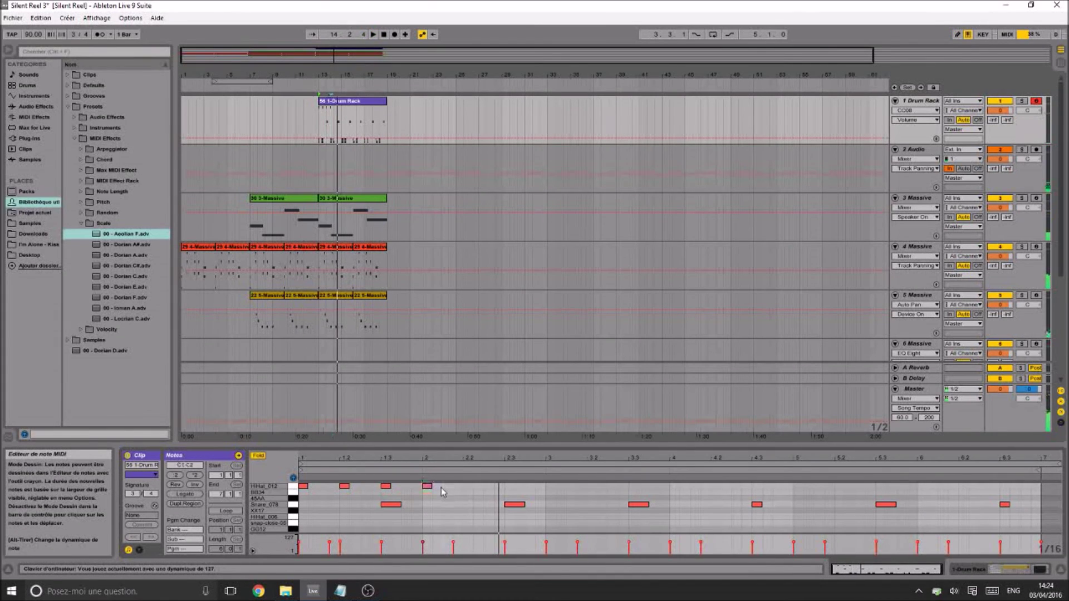
# Delete the drawn HiHat_012 notes from the Drum Rack clip and leave draw mode
pyautogui.moveTo(441, 488); pyautogui.dragTo(293, 479)
pyautogui.press('Delete')
pyautogui.press('b')
pyautogui.press('b')
pyautogui.press('b')
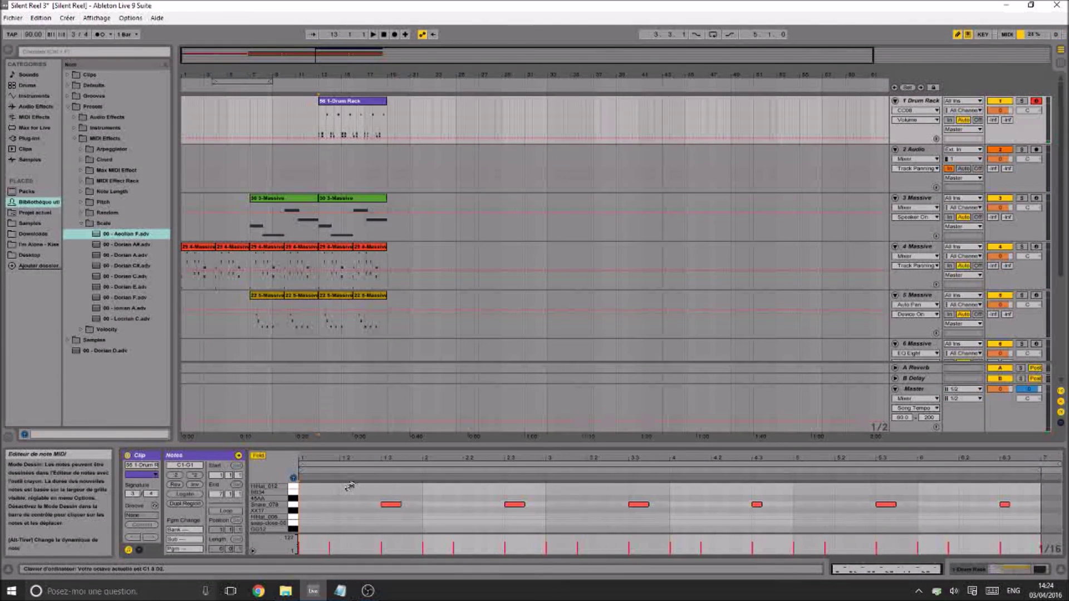
pyautogui.press('z')
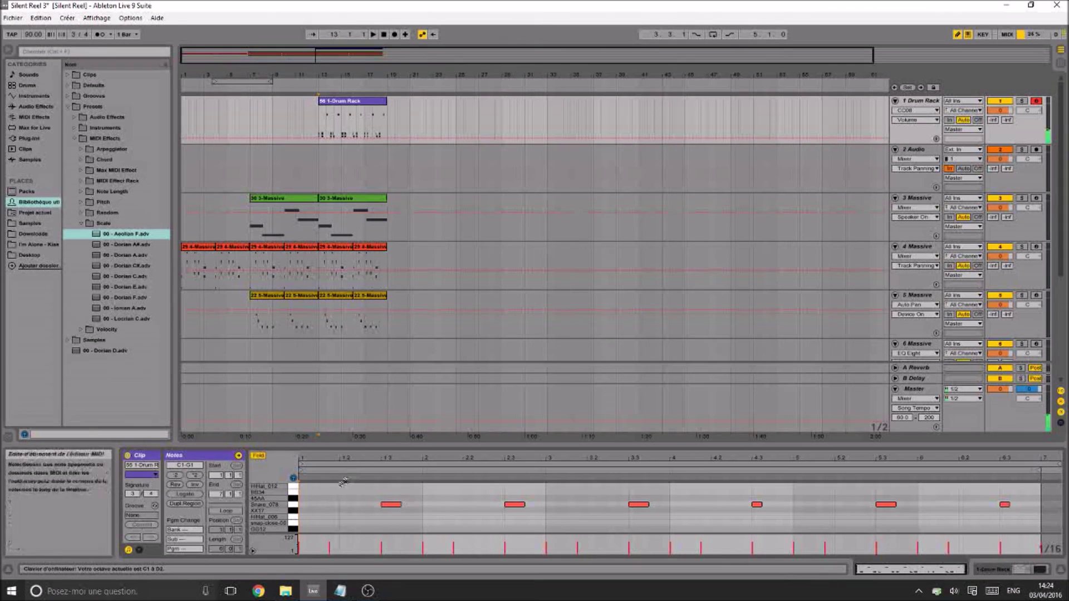
pyautogui.click(308, 492)
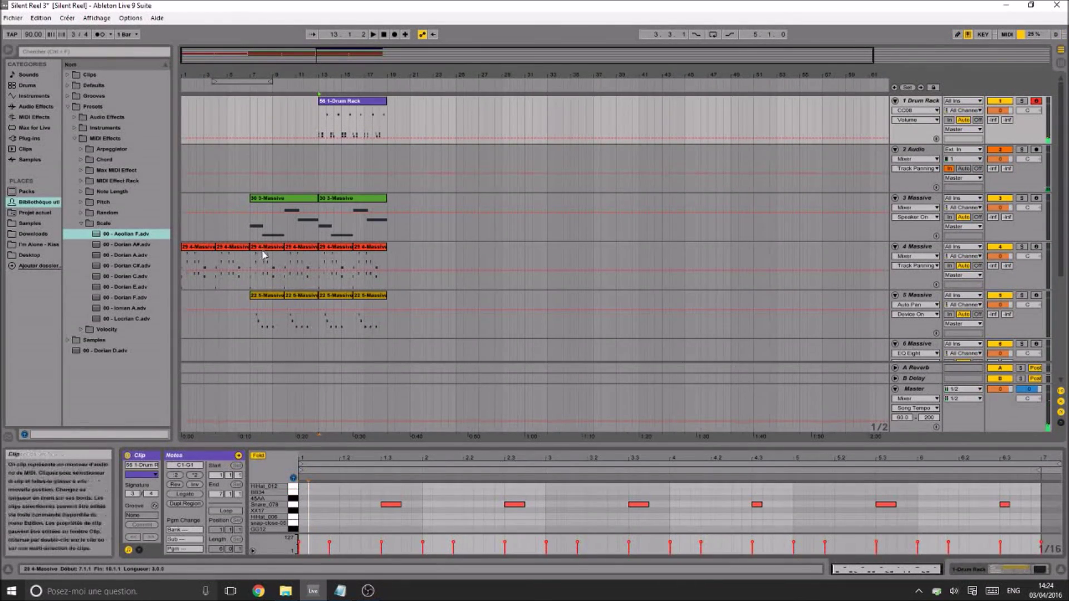
# Show the HiHat_012 pad's devices, place the start position at bar 13 on 1 Drum Rack, and enable MIDI arrangement overdub
pyautogui.hotkey('shift', 'Tab')
pyautogui.click(168, 467)
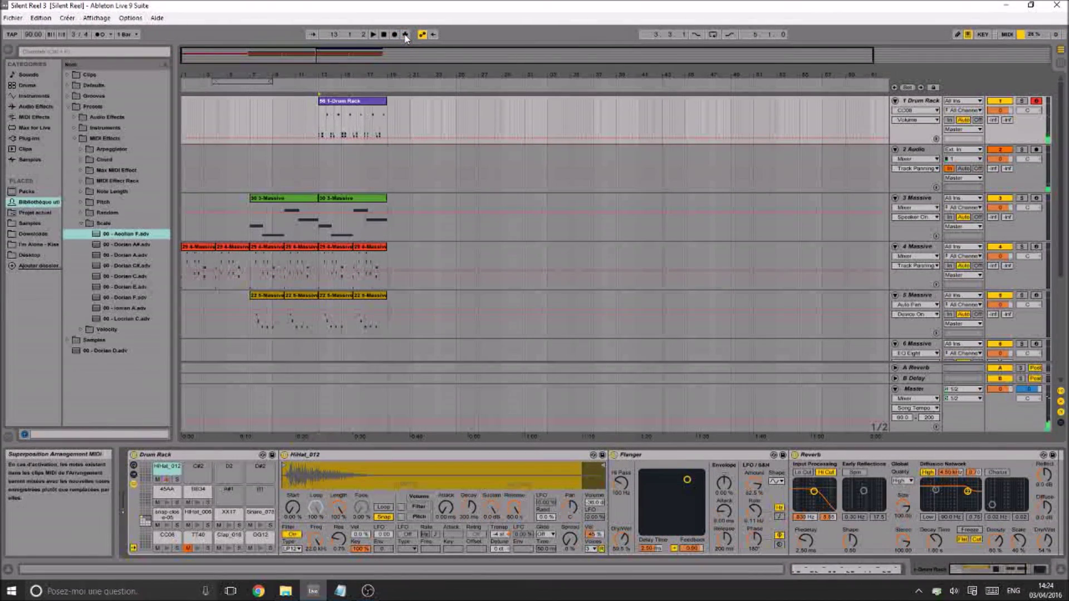
pyautogui.click(321, 271)
pyautogui.click(319, 108)
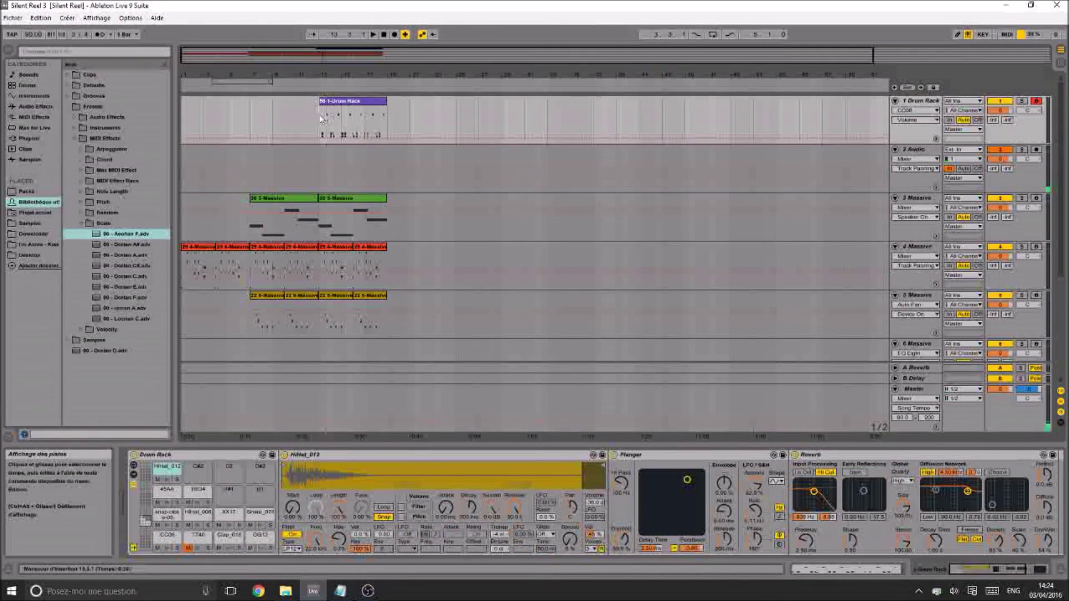
pyautogui.click(406, 34)
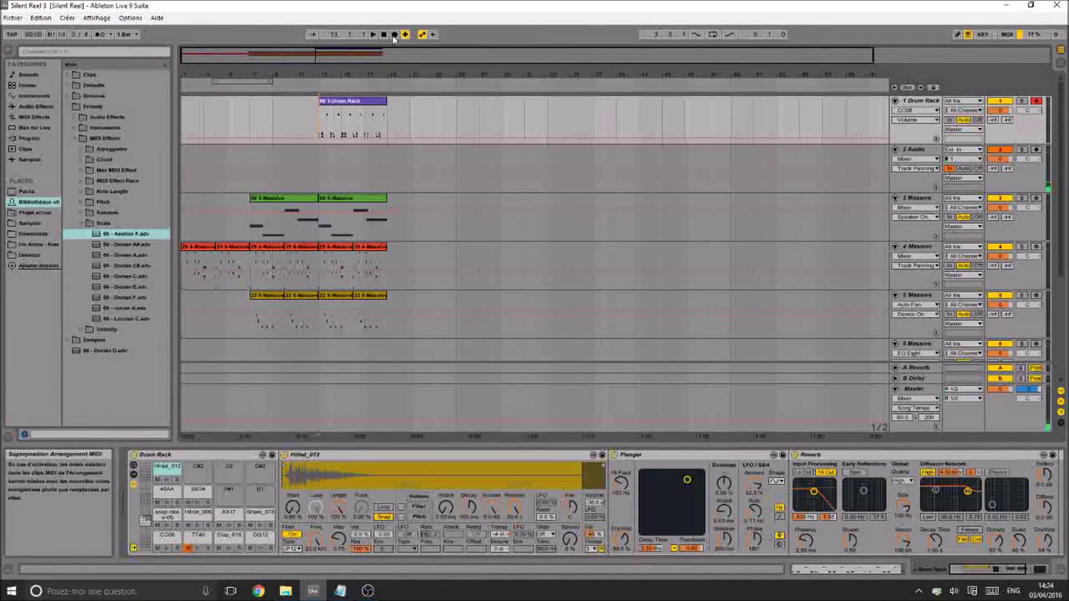
# Try overdubbing a hi-hat part into the Drum Rack clip from bar 13, switching the metronome on for a second take
pyautogui.click(394, 35)
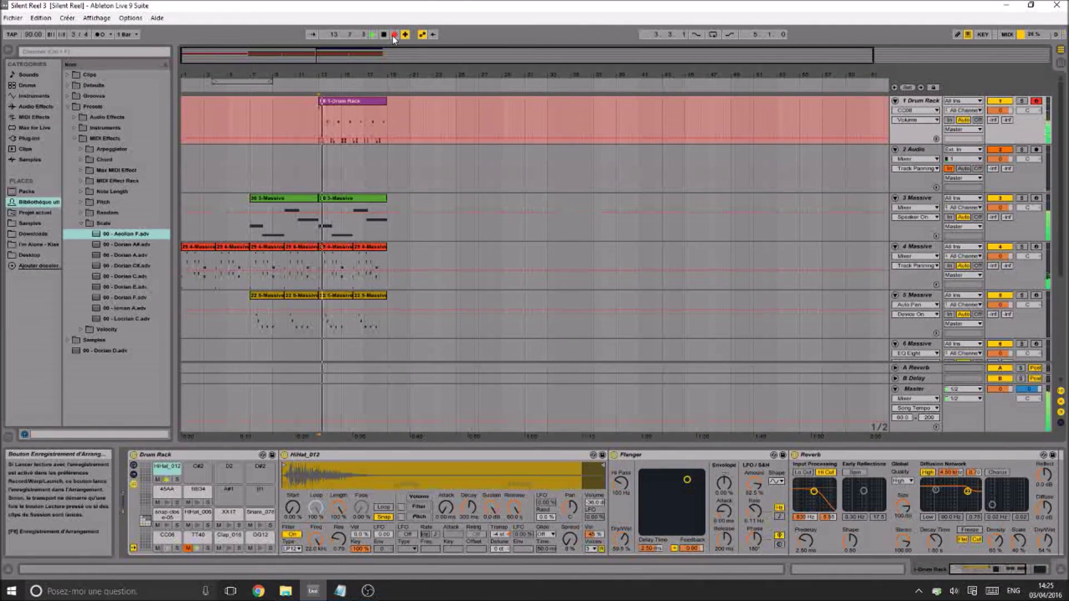
pyautogui.click(394, 34)
pyautogui.click(99, 34)
pyautogui.click(394, 34)
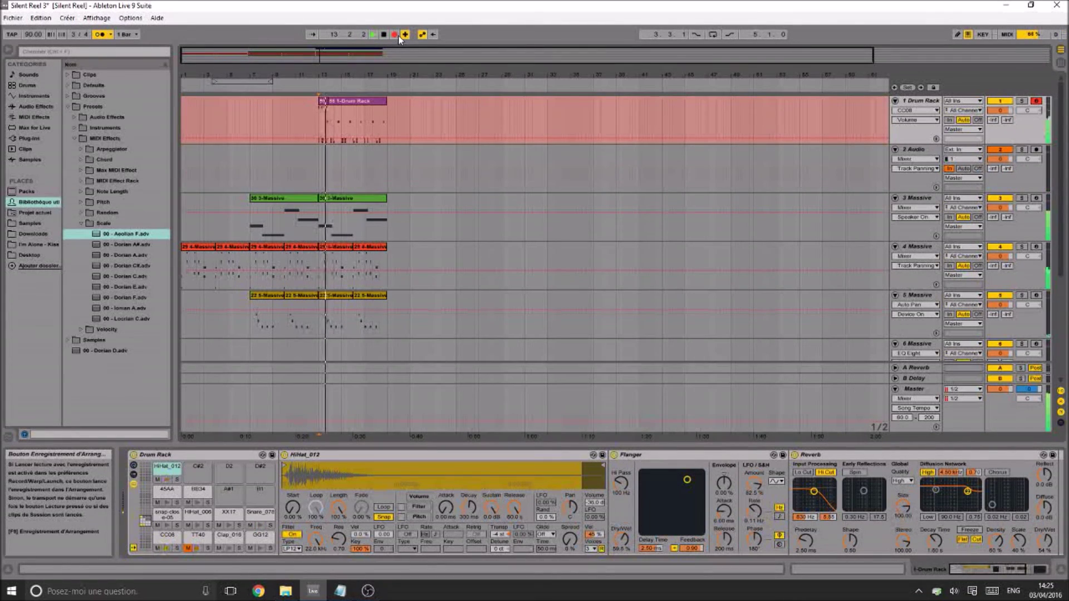
pyautogui.press('space')
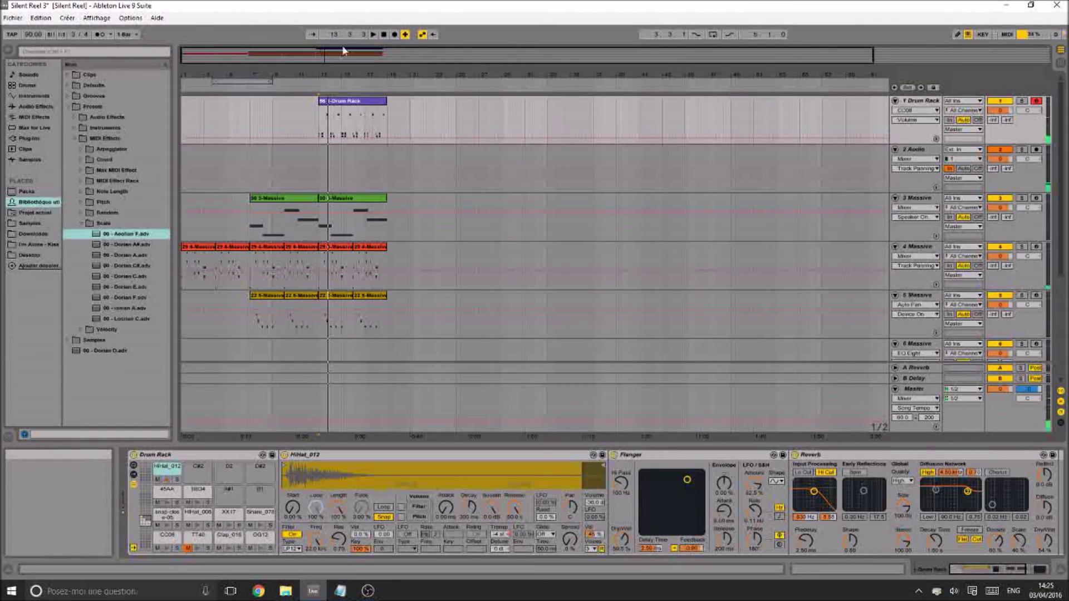
# Rehearse the hi-hat part over playback from bar 13 with the metronome on, then stop and turn the metronome off
pyautogui.click(99, 34)
pyautogui.press('space')
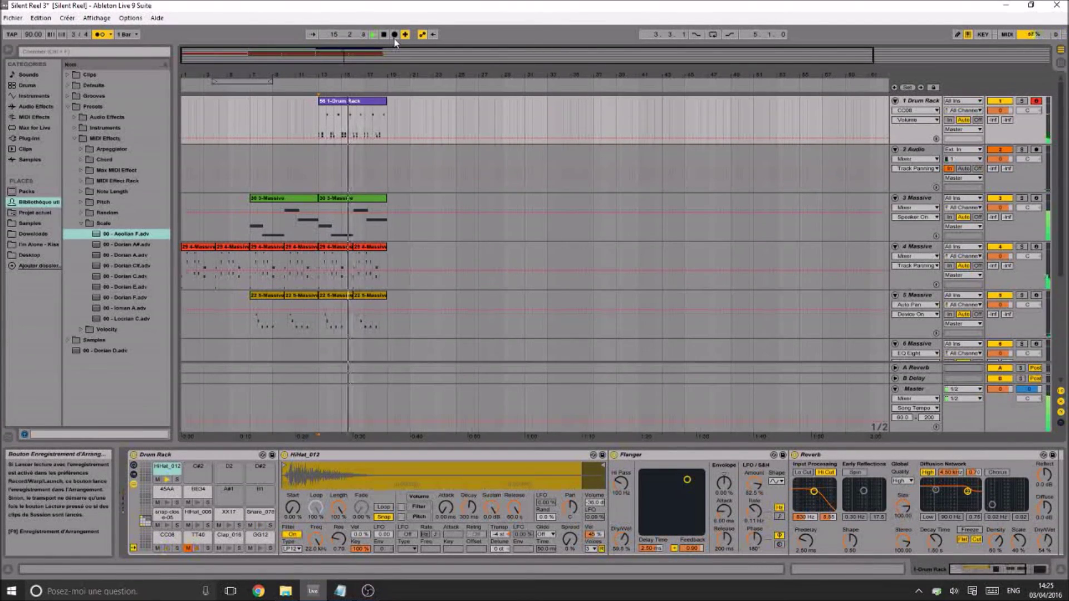
pyautogui.press('space')
pyautogui.click(98, 34)
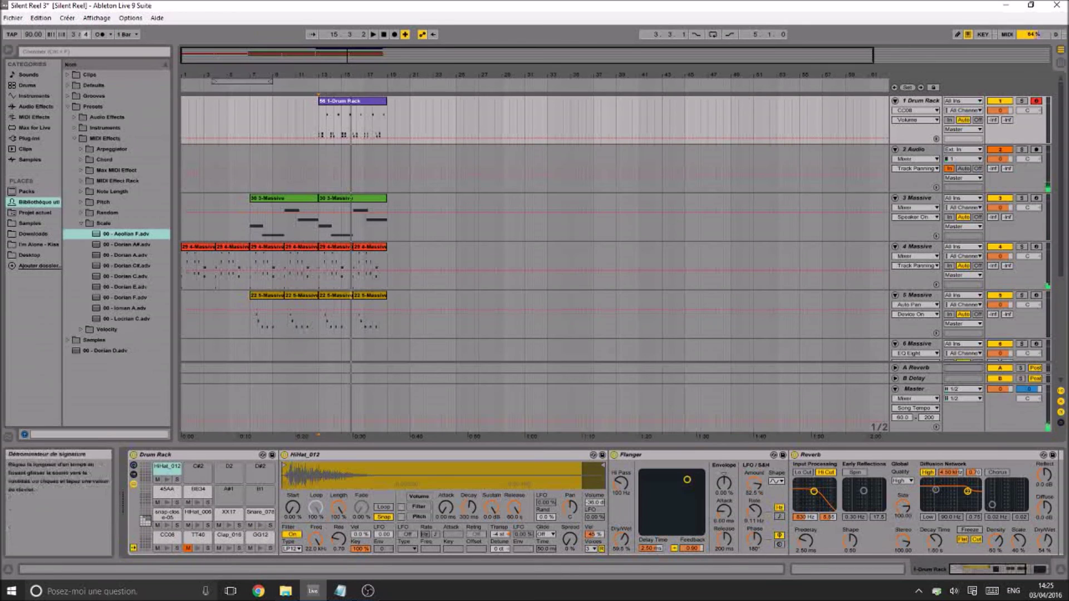
# Overdub hi-hats across the Drum Rack clip in 3/8 with the metronome on, save the set, and return the time signature to 3/4
pyautogui.moveTo(86, 34); pyautogui.dragTo(85, 27)
pyautogui.click(103, 36)
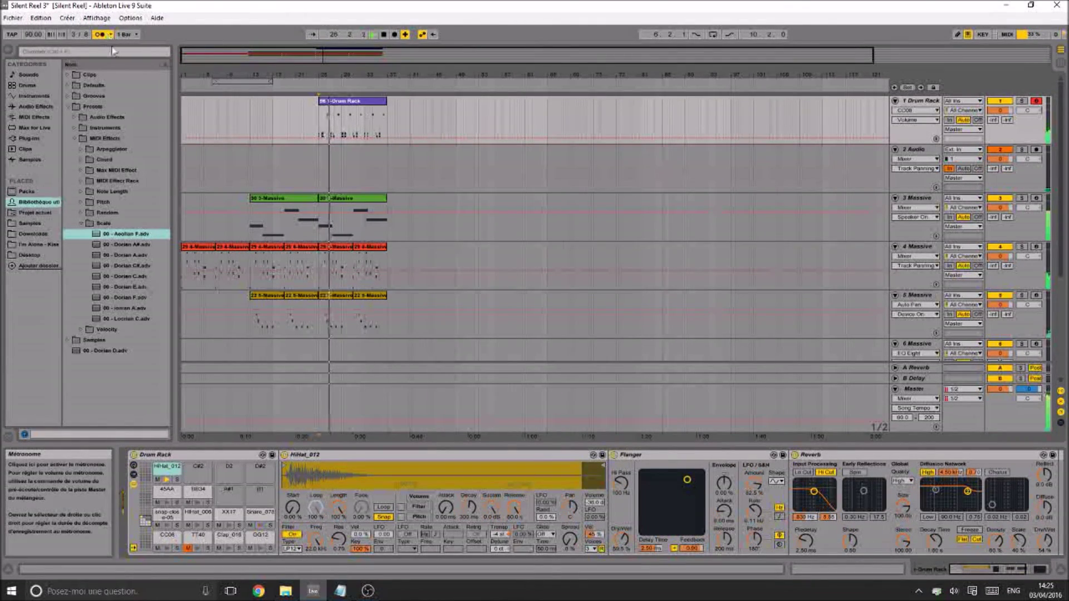
pyautogui.click(395, 34)
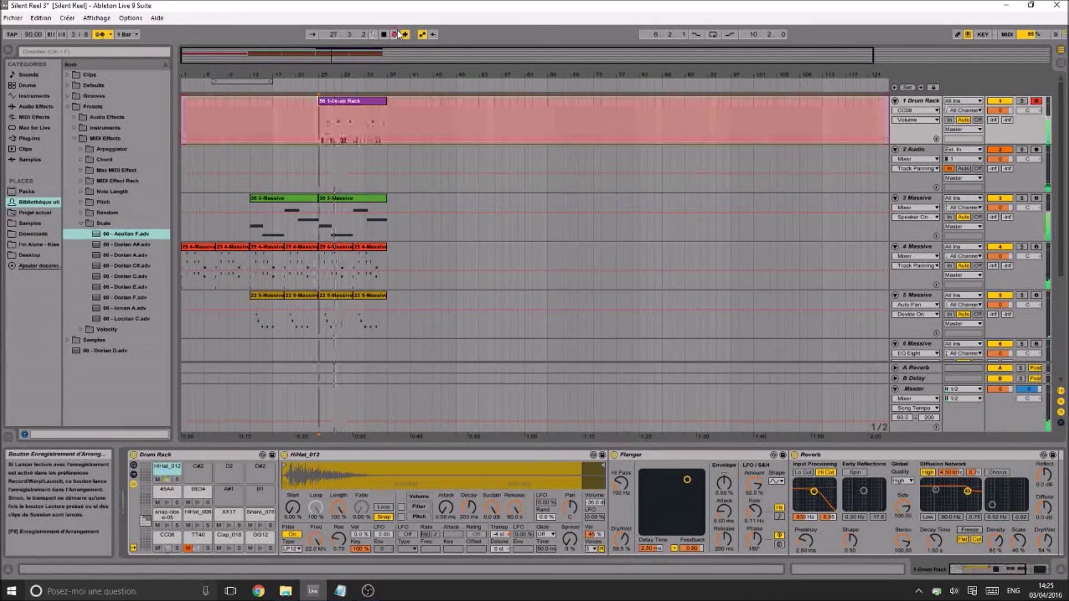
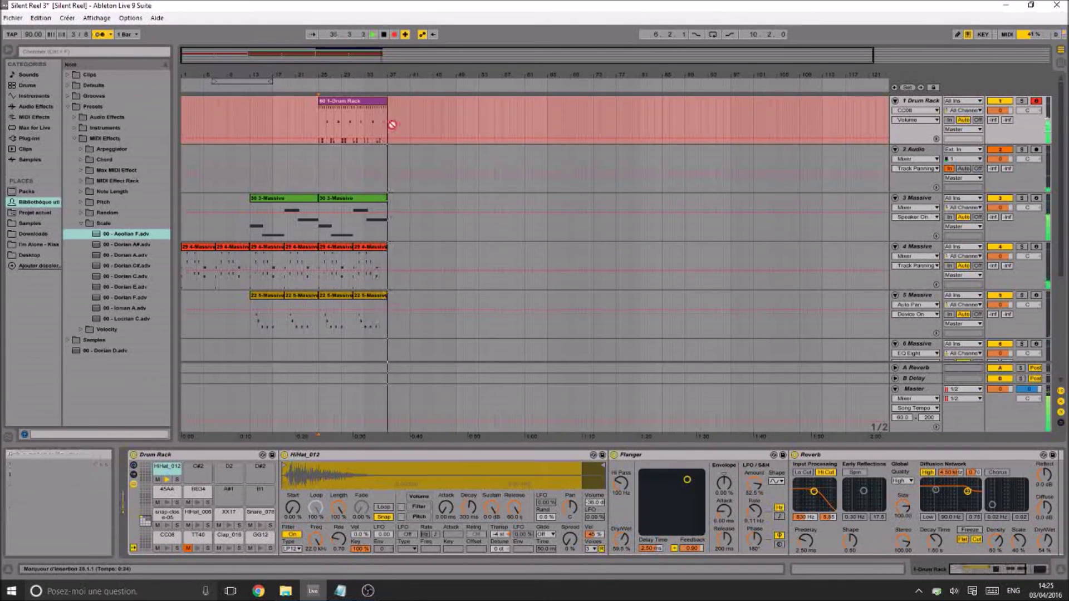
pyautogui.press('space')
pyautogui.hotkey('ctrl', 's')
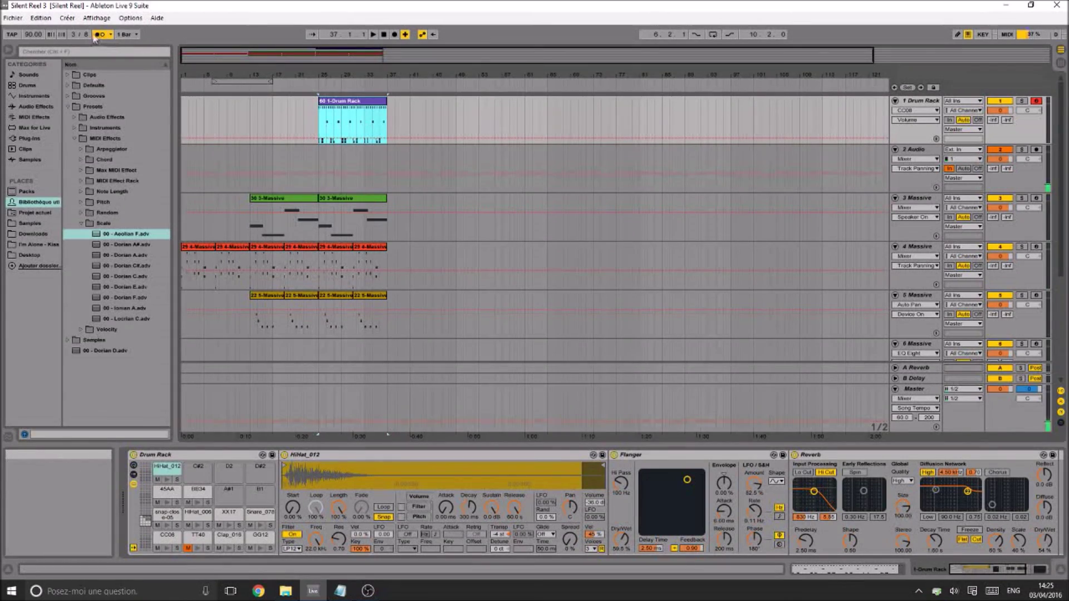
pyautogui.moveTo(86, 35); pyautogui.dragTo(87, 45)
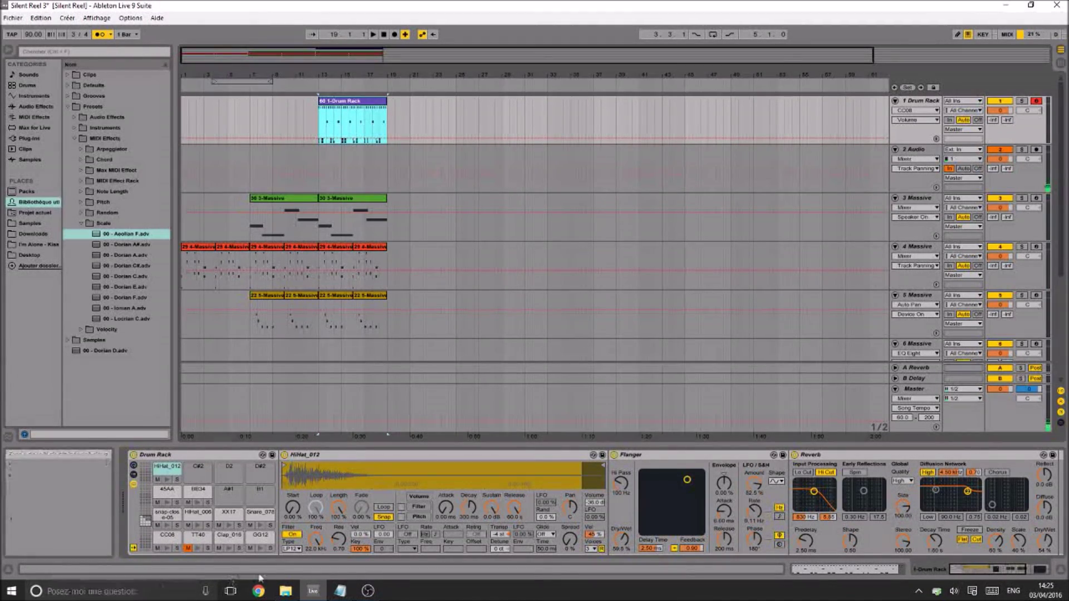
# Switch to OBS, stop the screen recording, and return to Ableton Live
pyautogui.click(369, 591)
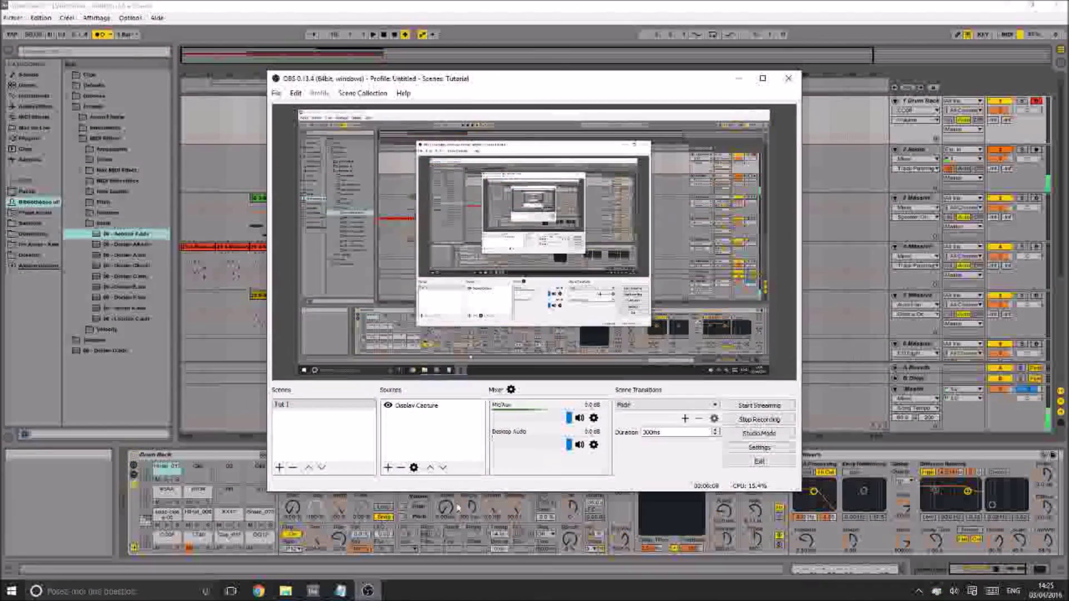
pyautogui.click(773, 421)
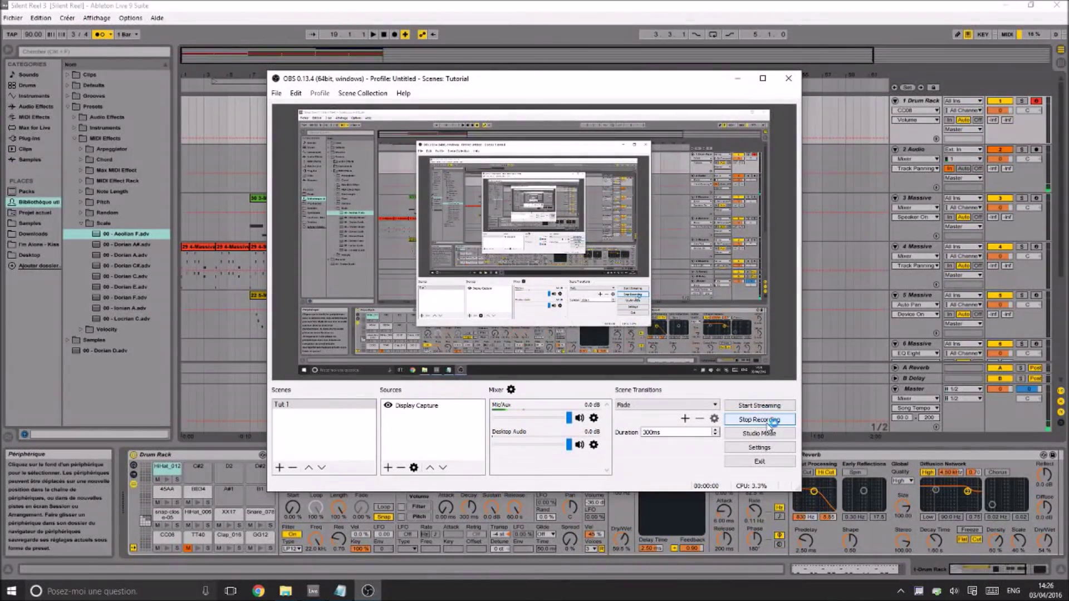
pyautogui.click(601, 5)
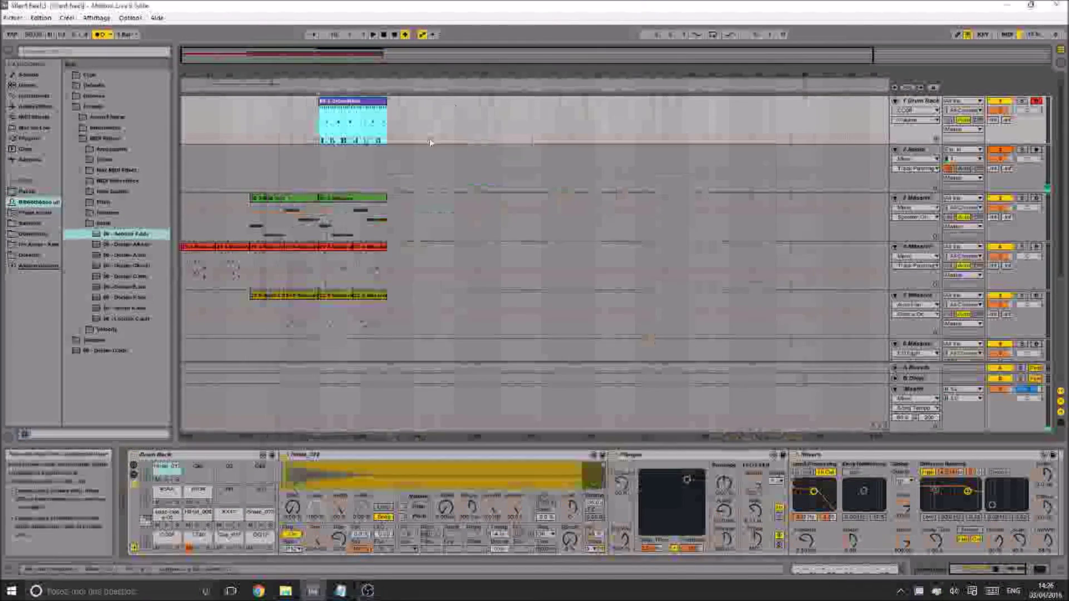
# Turn the metronome off and quantize all HiHat_012 notes in the Drum Rack clip to the current grid
pyautogui.click(101, 34)
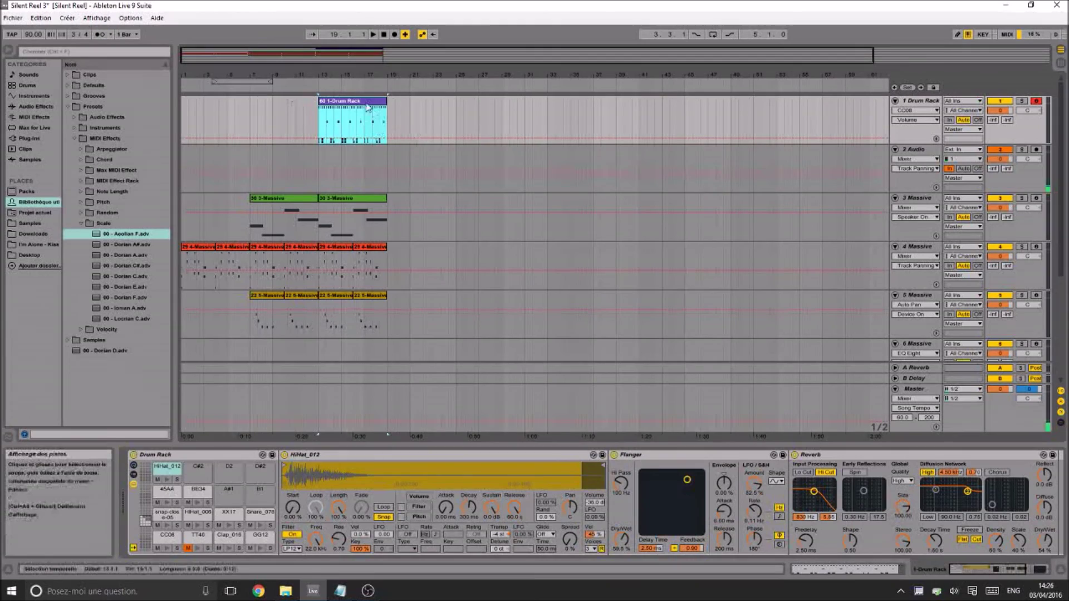
pyautogui.doubleClick(365, 102)
pyautogui.hotkey('ctrl', 's')
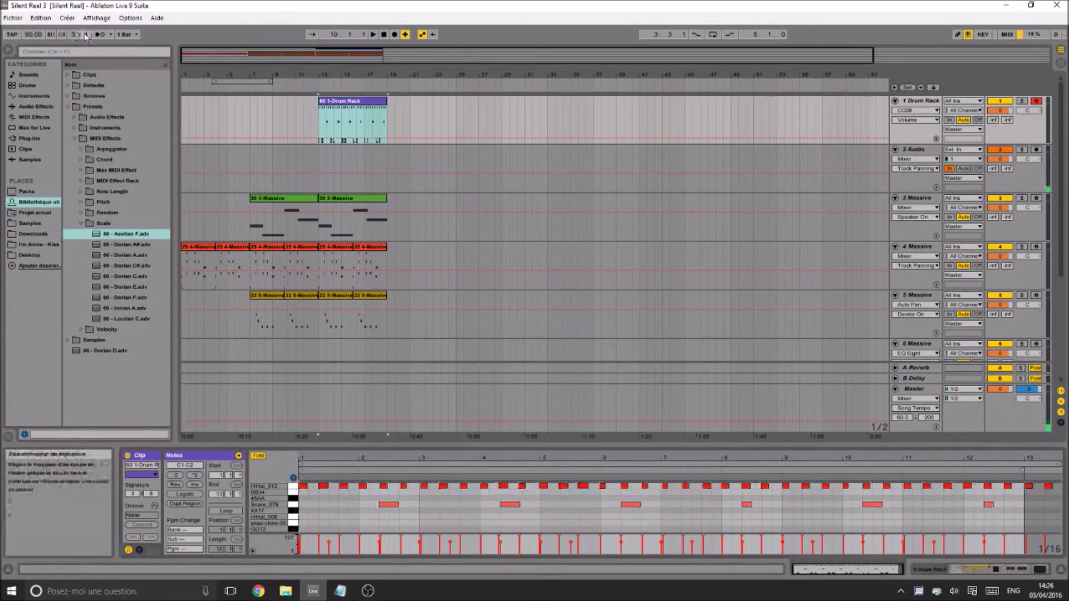
pyautogui.click(323, 116)
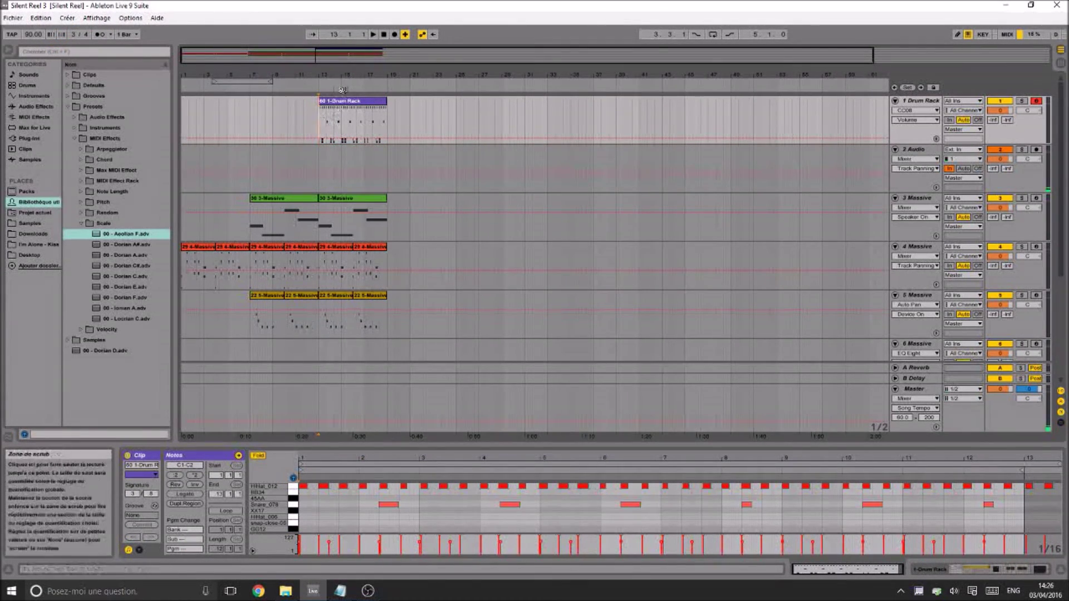
pyautogui.click(293, 486)
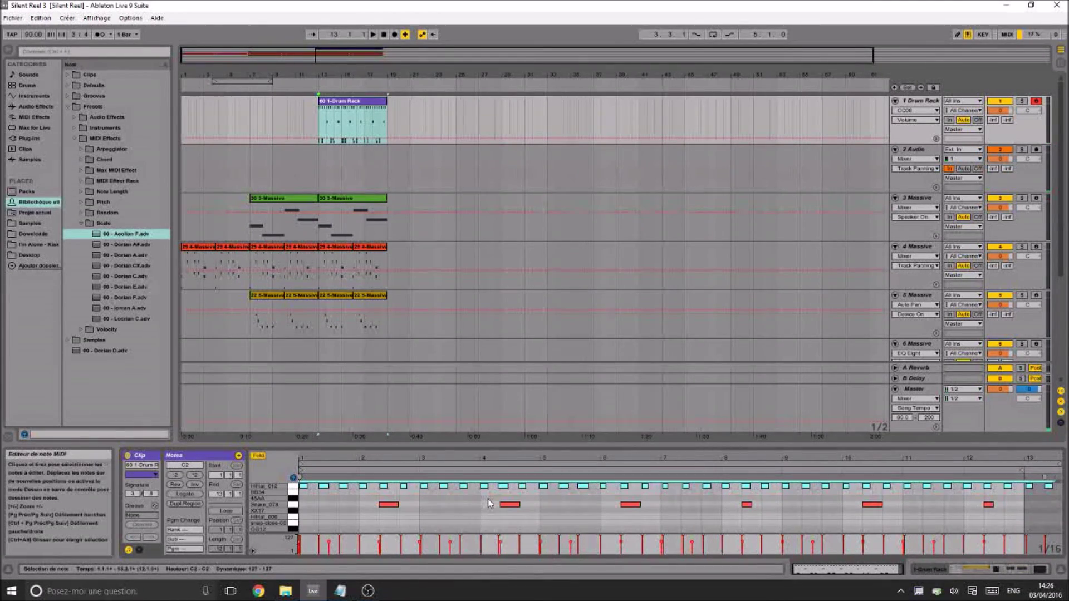
pyautogui.hotkey('ctrl', 'shift', 'u')
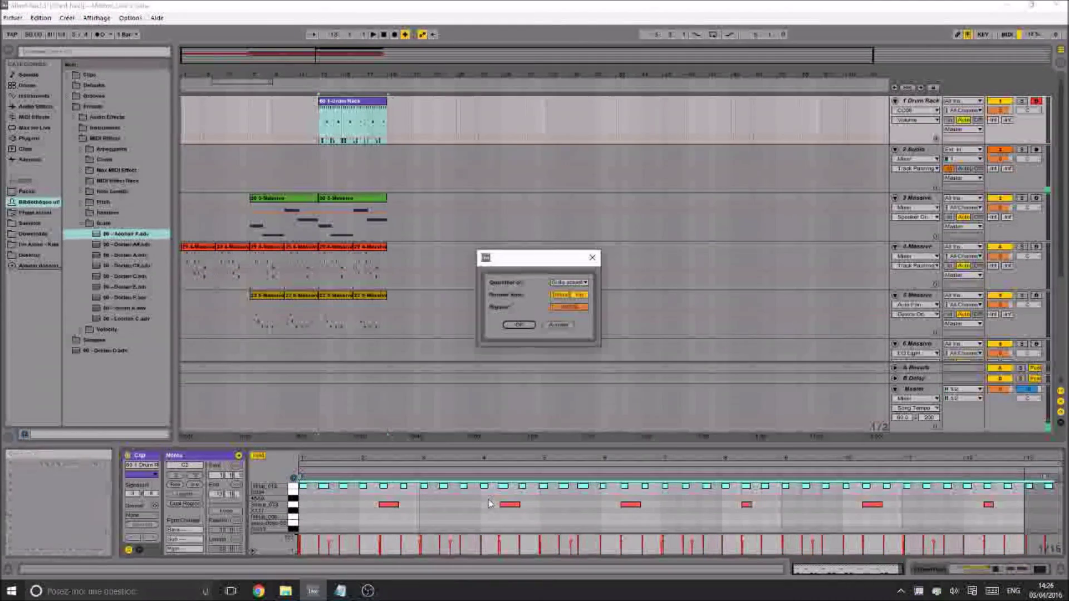
pyautogui.click(516, 327)
# Lower the velocities of the HiHat_012 notes while playing the part from bar 13, and save the set
pyautogui.press('space')
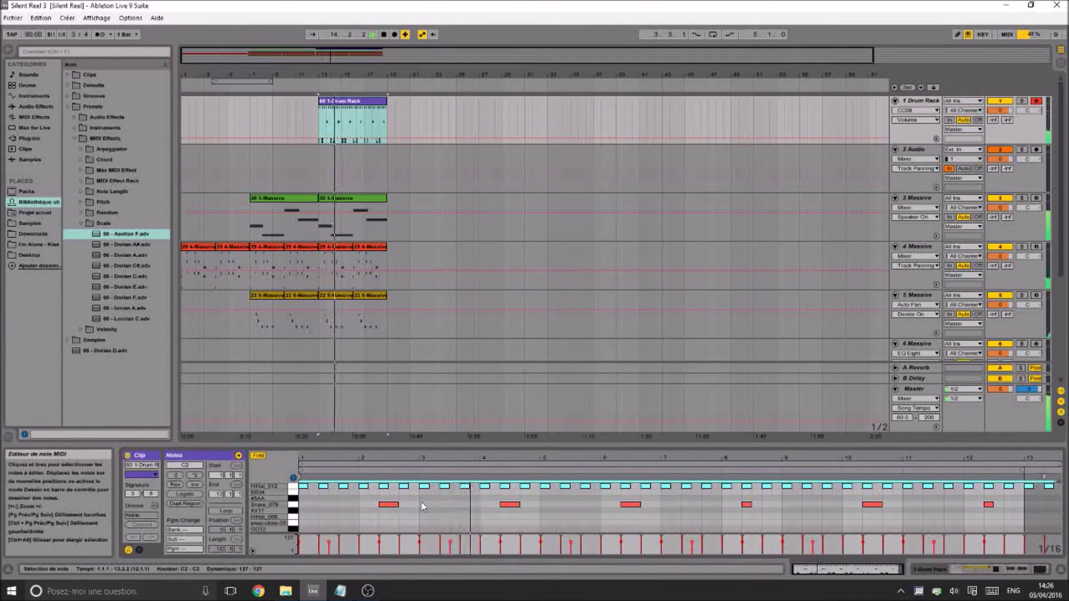
pyautogui.moveTo(421, 540); pyautogui.dragTo(422, 540)
pyautogui.press('space')
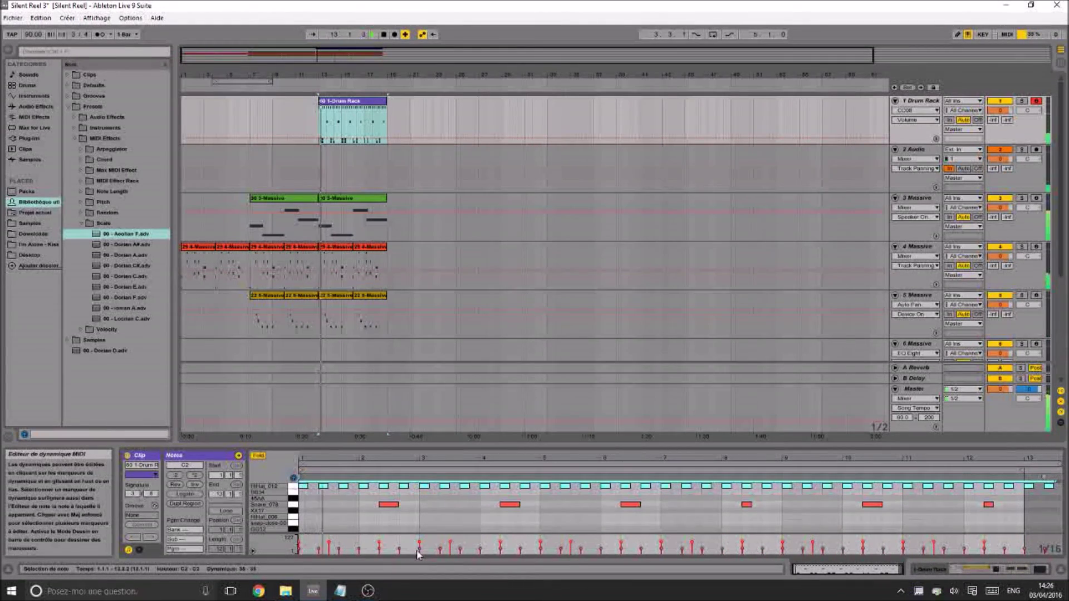
pyautogui.hotkey('ctrl', 's')
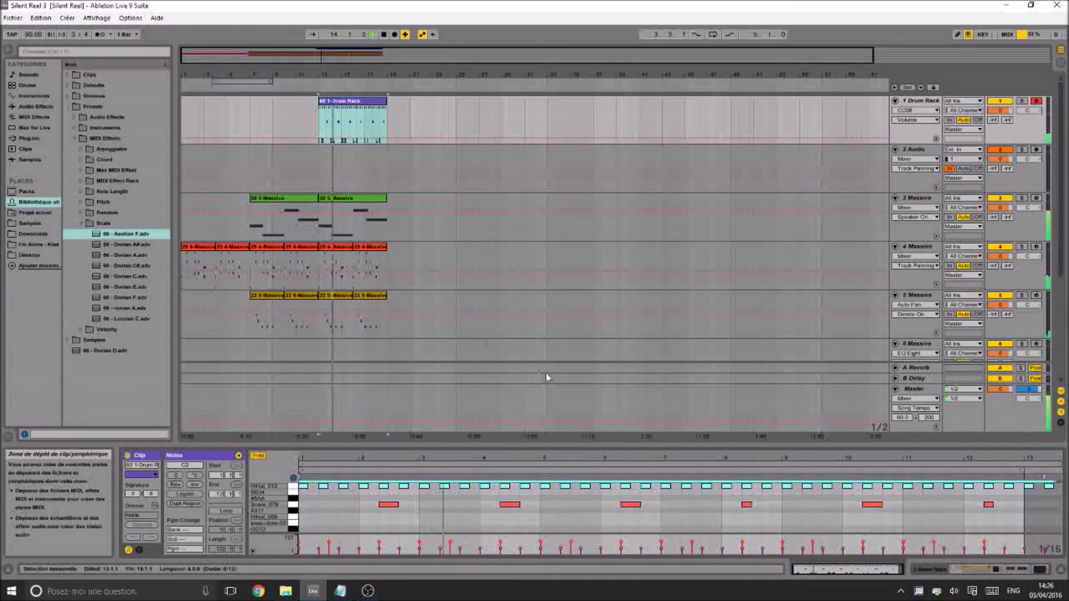
# Bypass the Reverb and Flanger on the HiHat_012 pad and check the Compressor in its device chain
pyautogui.doubleClick(336, 104)
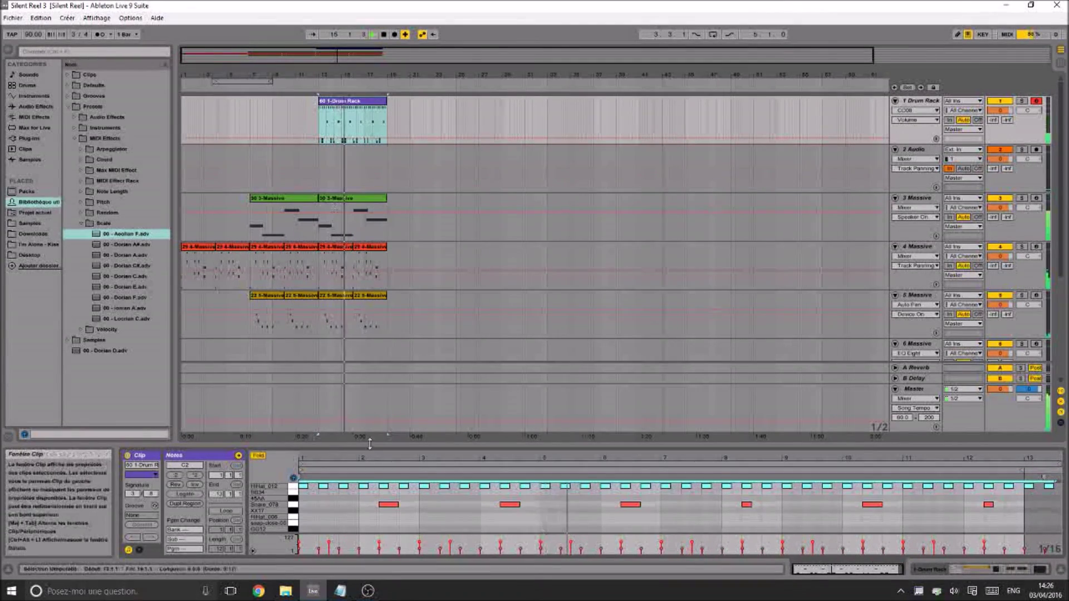
pyautogui.hotkey('shift', 'Tab')
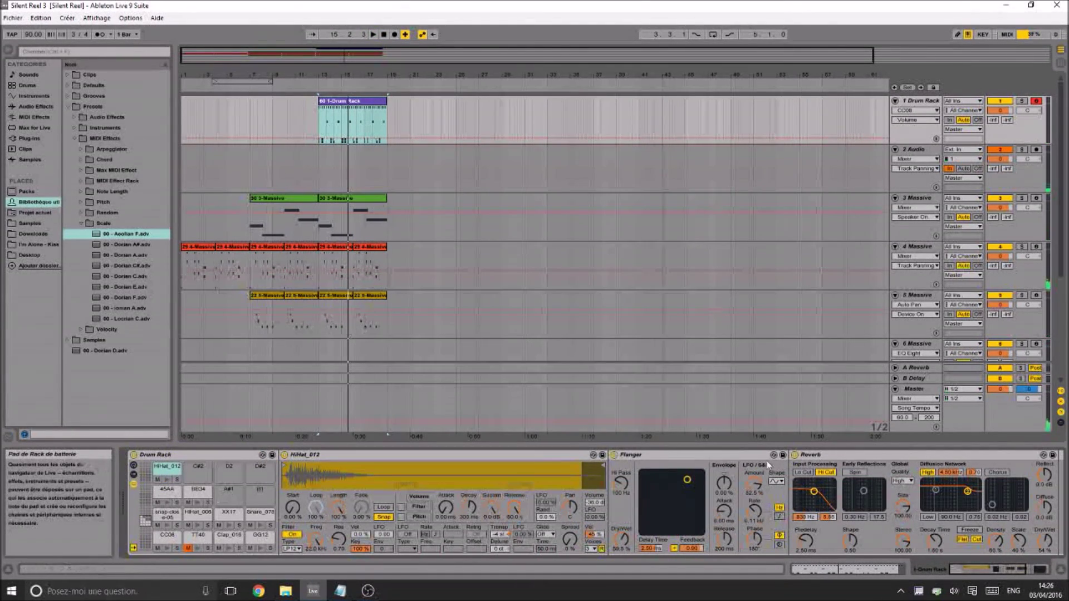
pyautogui.click(794, 455)
pyautogui.click(614, 455)
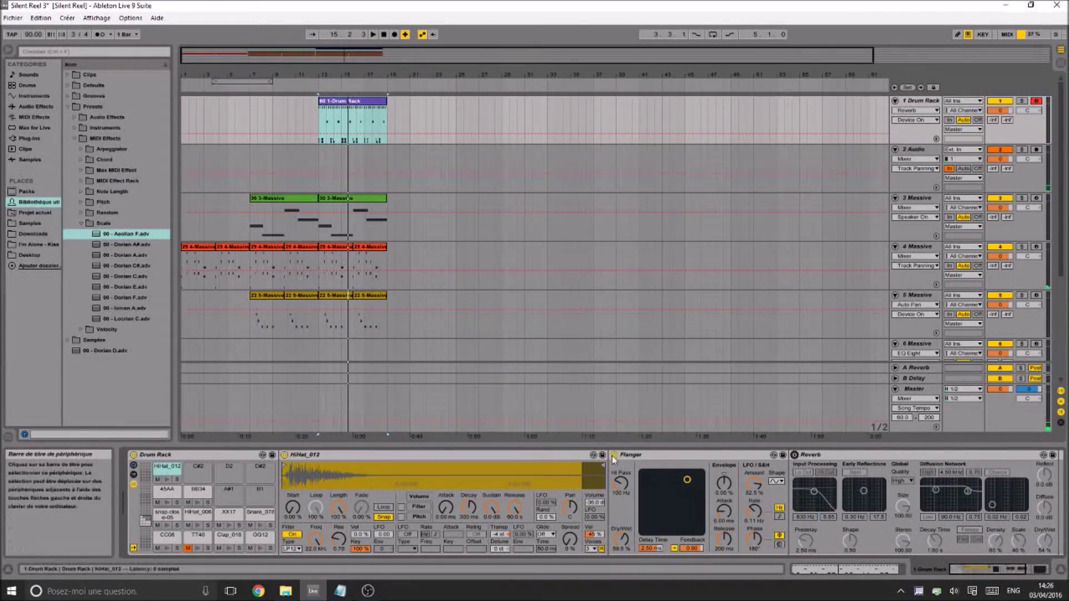
pyautogui.click(1001, 567)
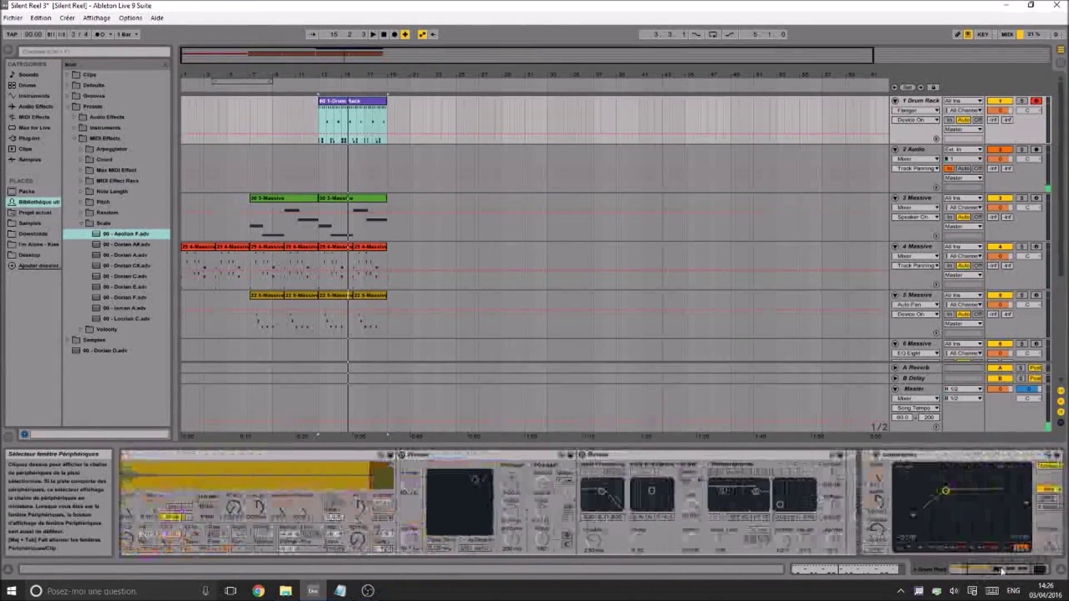
pyautogui.click(924, 458)
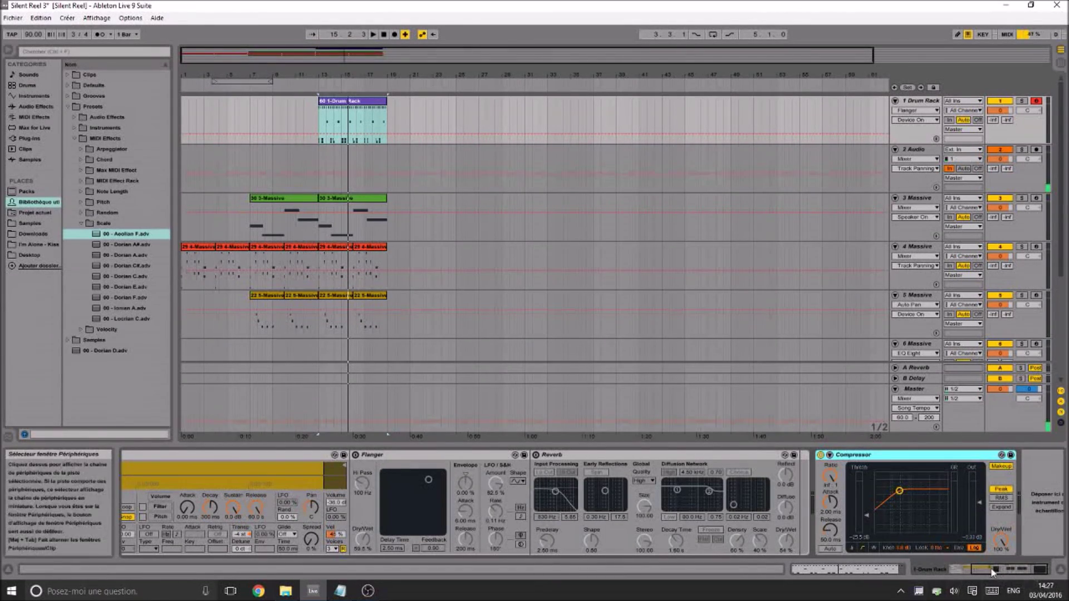
pyautogui.click(964, 569)
# Save the 45AA pad's Simpler as a preset and switch off that pad's Reverb
pyautogui.click(165, 503)
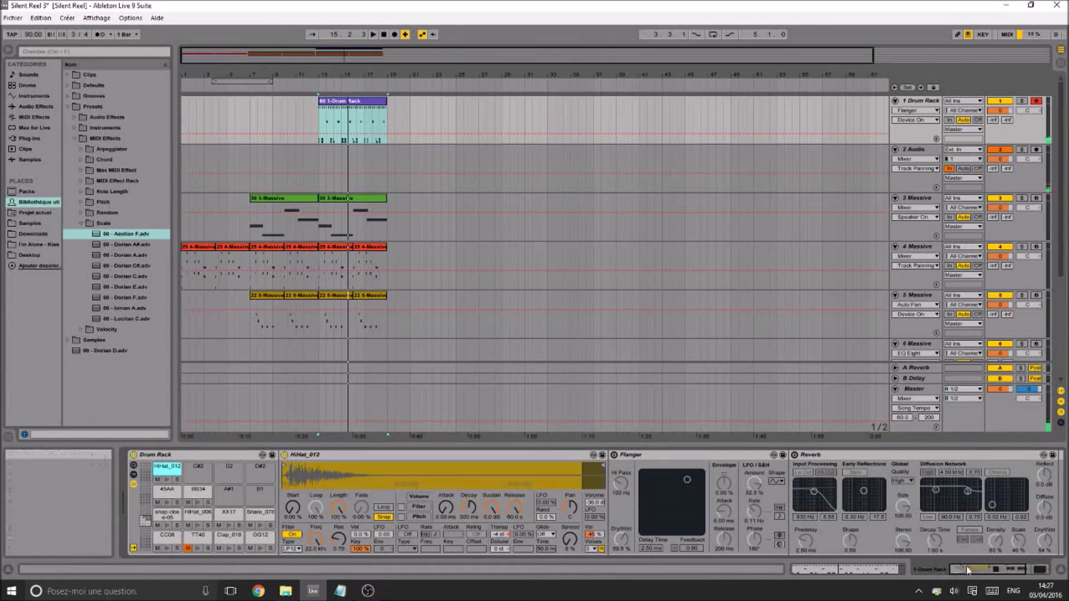
pyautogui.click(159, 492)
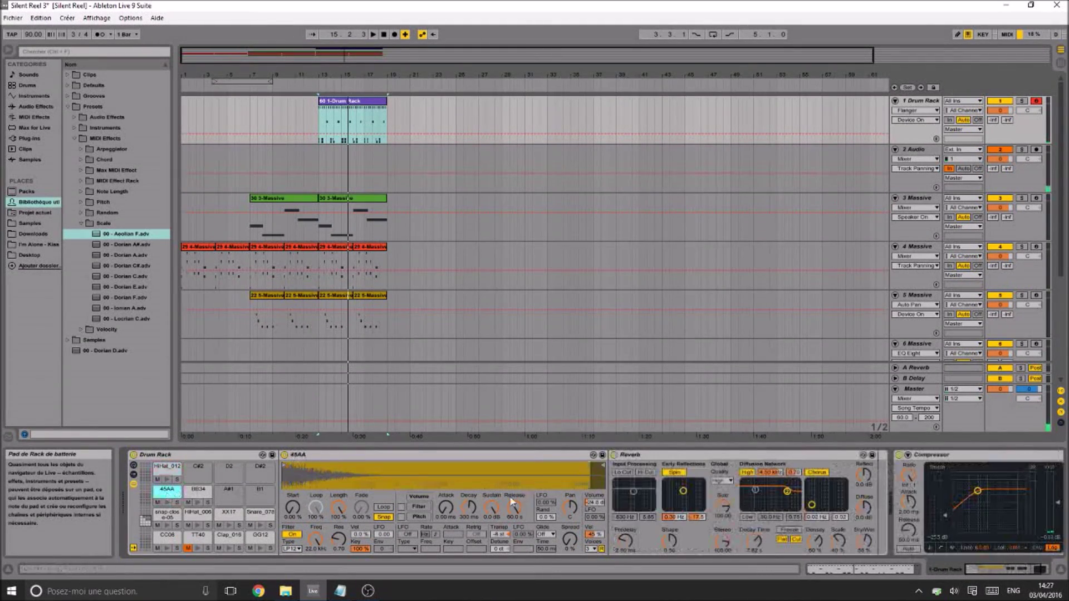
pyautogui.click(602, 456)
pyautogui.click(557, 311)
pyautogui.click(620, 455)
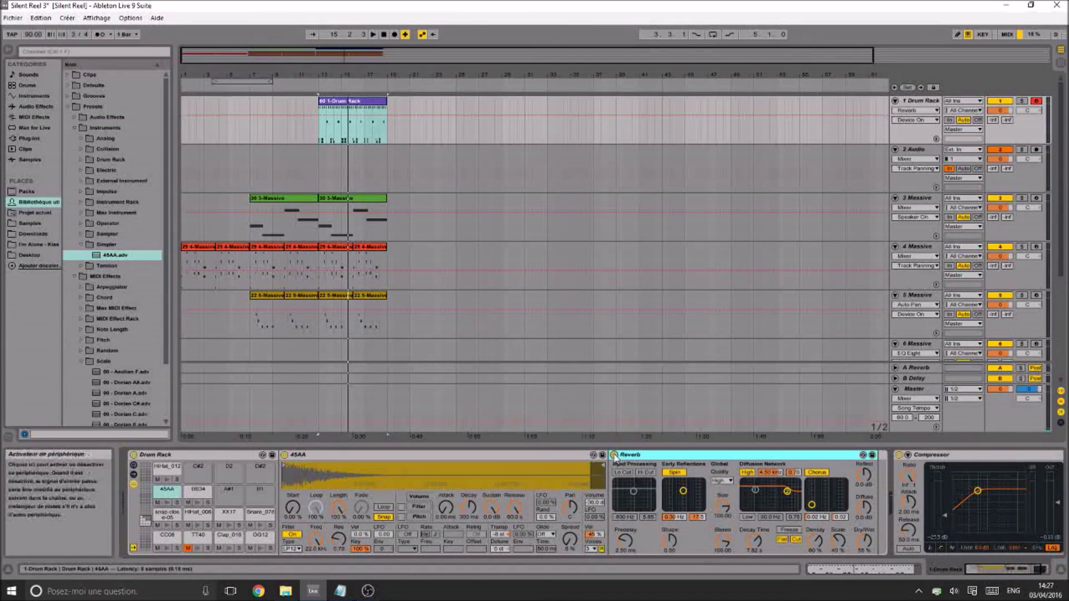
# Compare the HiHat_012 and 45AA pads' device chains, and turn the Flanger and Reverb back on for HiHat_012
pyautogui.click(167, 468)
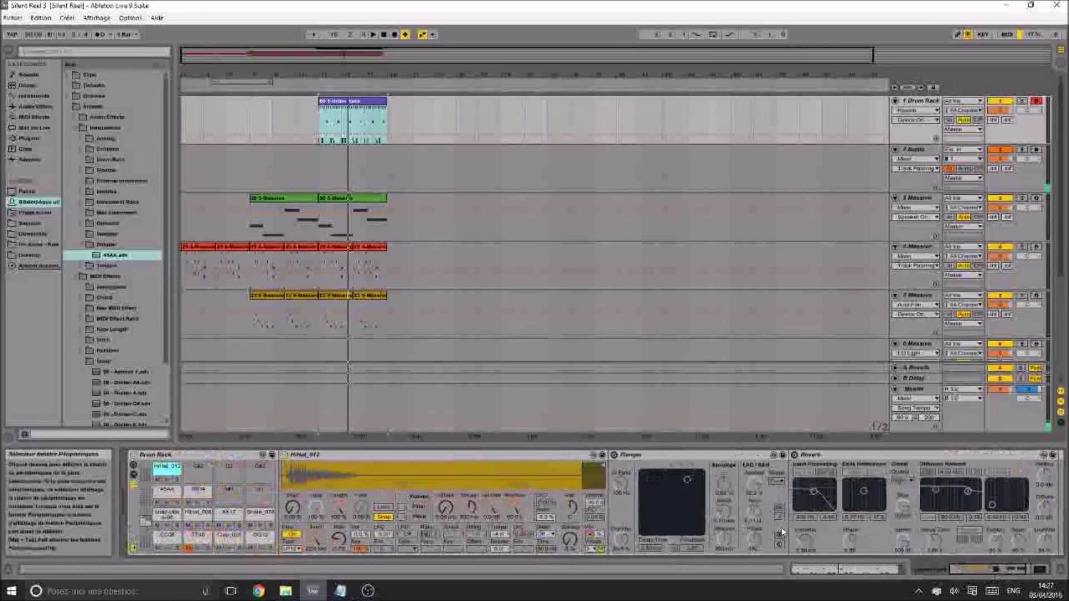
pyautogui.click(166, 492)
pyautogui.click(167, 505)
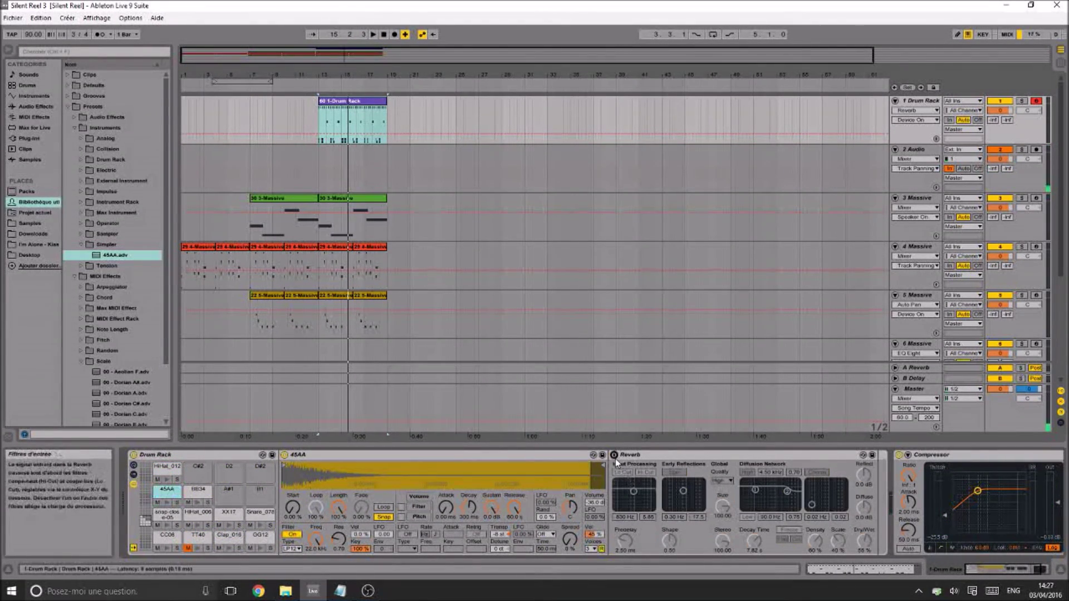
pyautogui.click(170, 475)
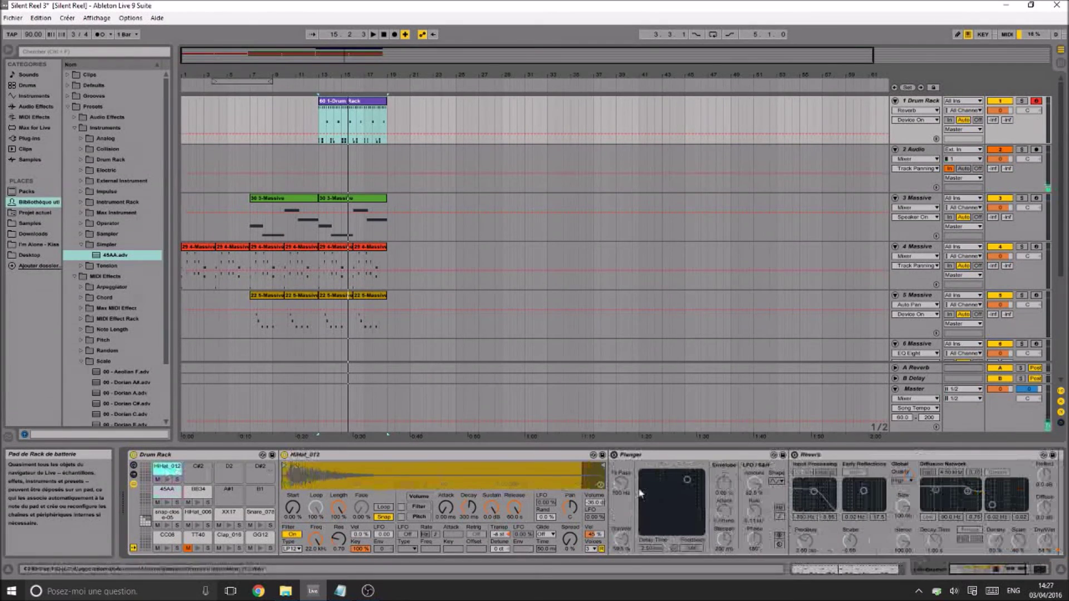
pyautogui.click(619, 456)
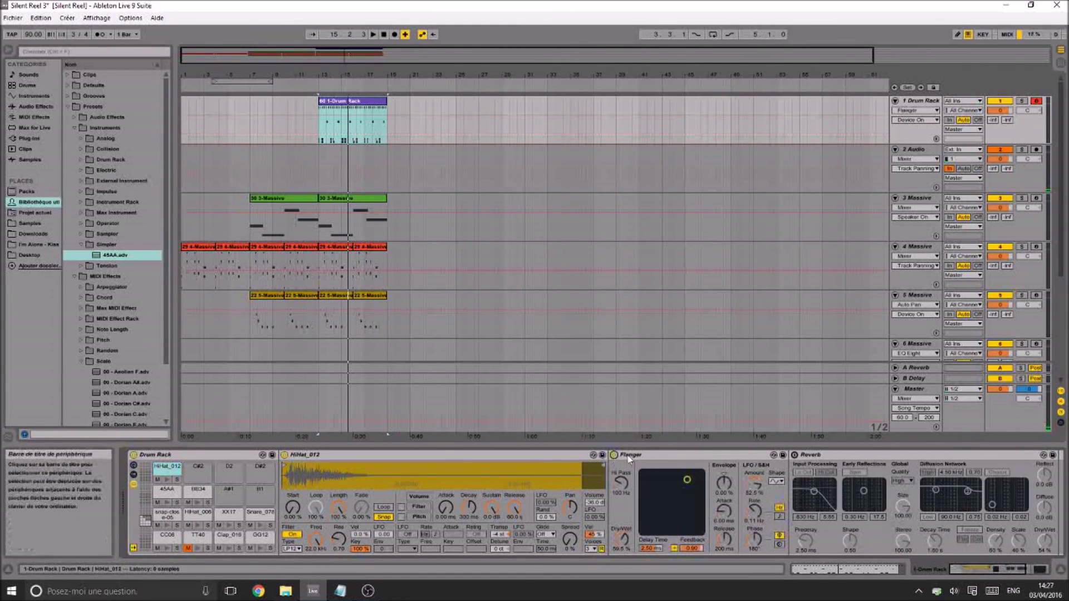
pyautogui.click(796, 460)
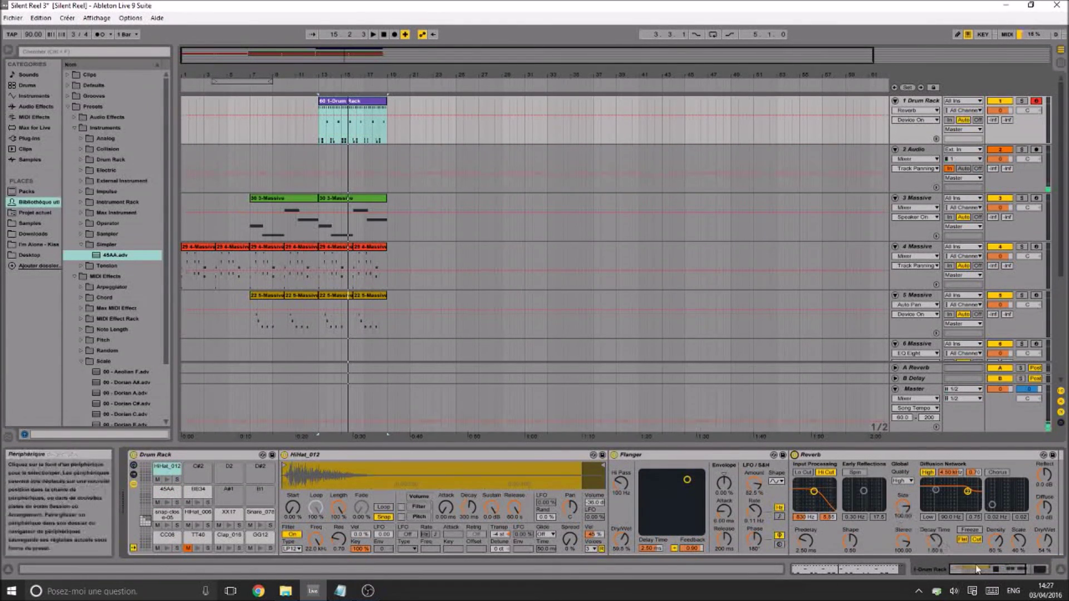
# Audition the HiHat_012 pad with its Flanger and Reverb each switched off and on again
pyautogui.click(601, 458)
pyautogui.click(612, 456)
pyautogui.click(614, 455)
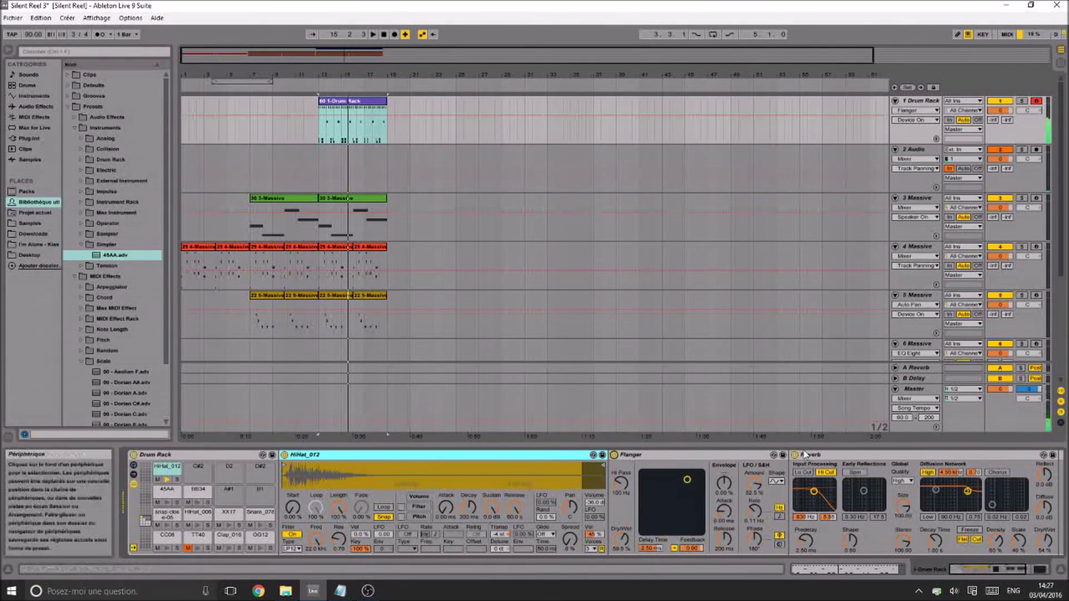
pyautogui.click(795, 455)
pyautogui.click(795, 455)
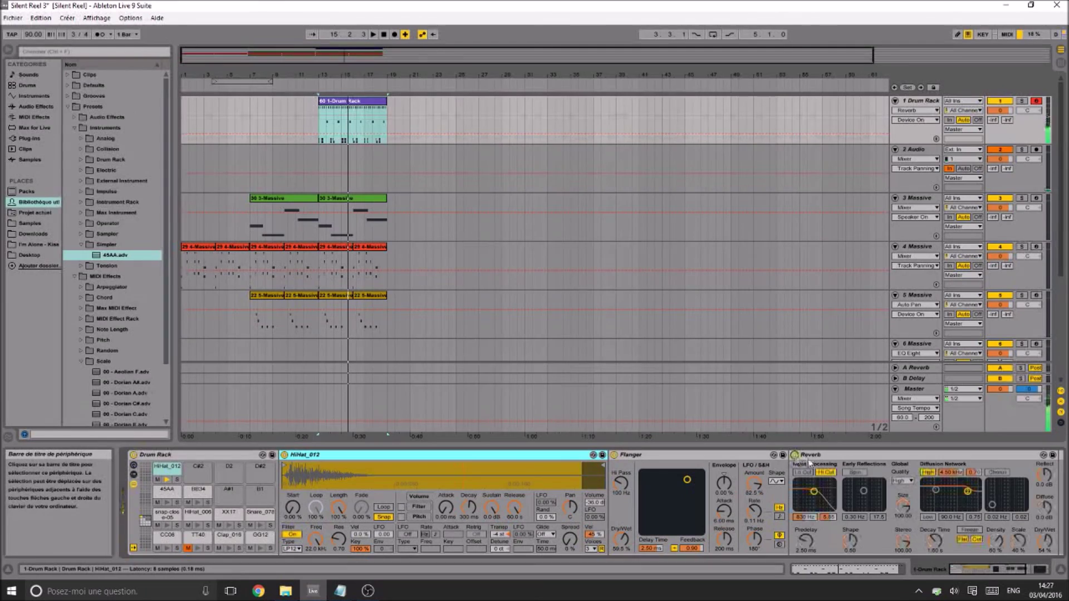
# Open the Drum Rack clip's notes and play the beat with the processed hi-hats from bar 13
pyautogui.press('space')
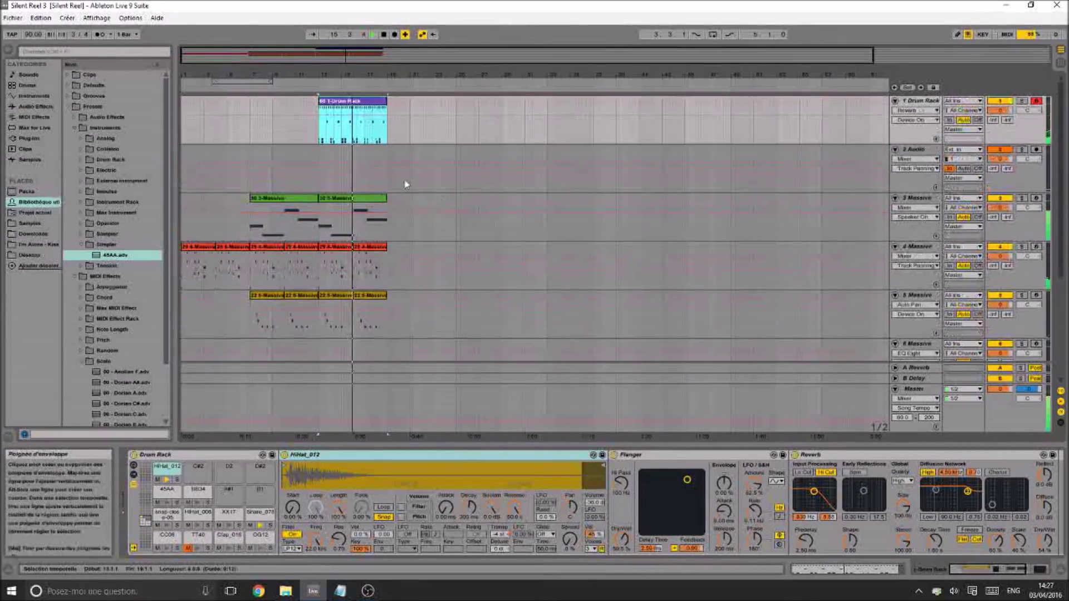
pyautogui.doubleClick(372, 101)
pyautogui.click(341, 504)
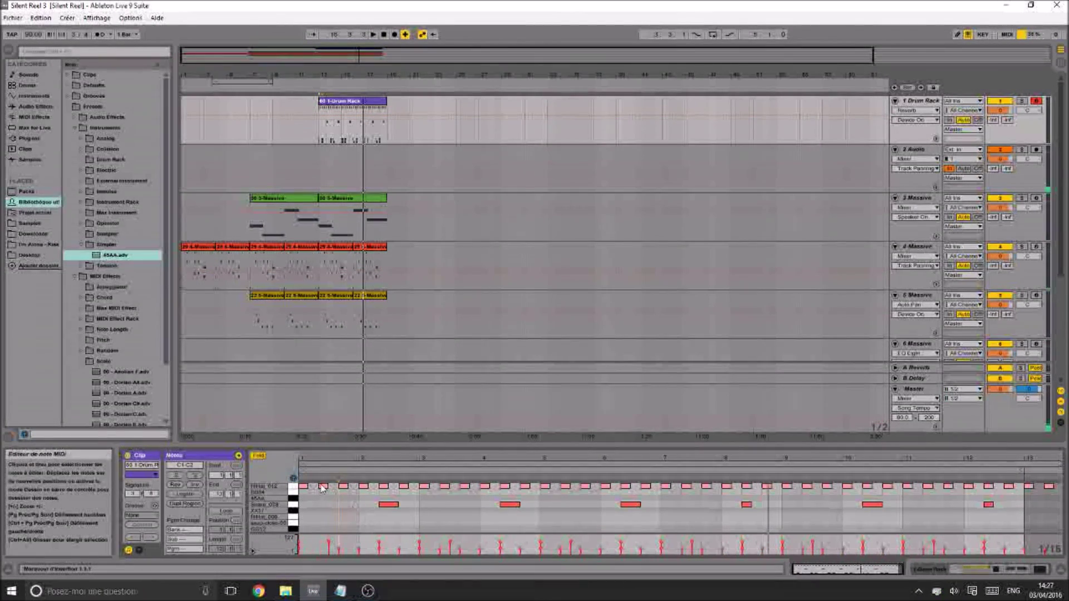
pyautogui.click(305, 500)
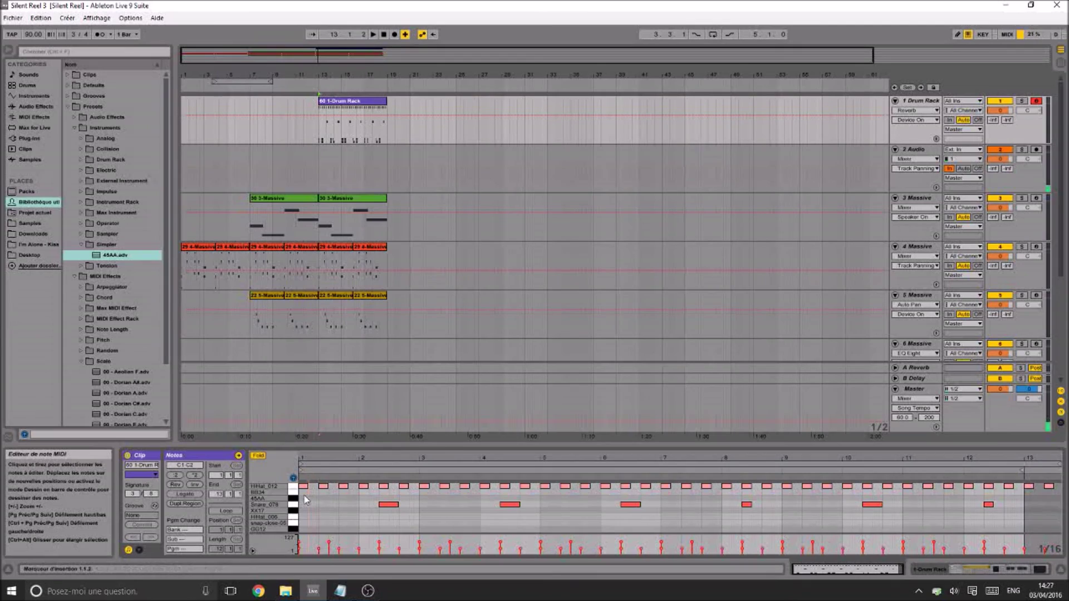
pyautogui.click(323, 486)
pyautogui.press('space')
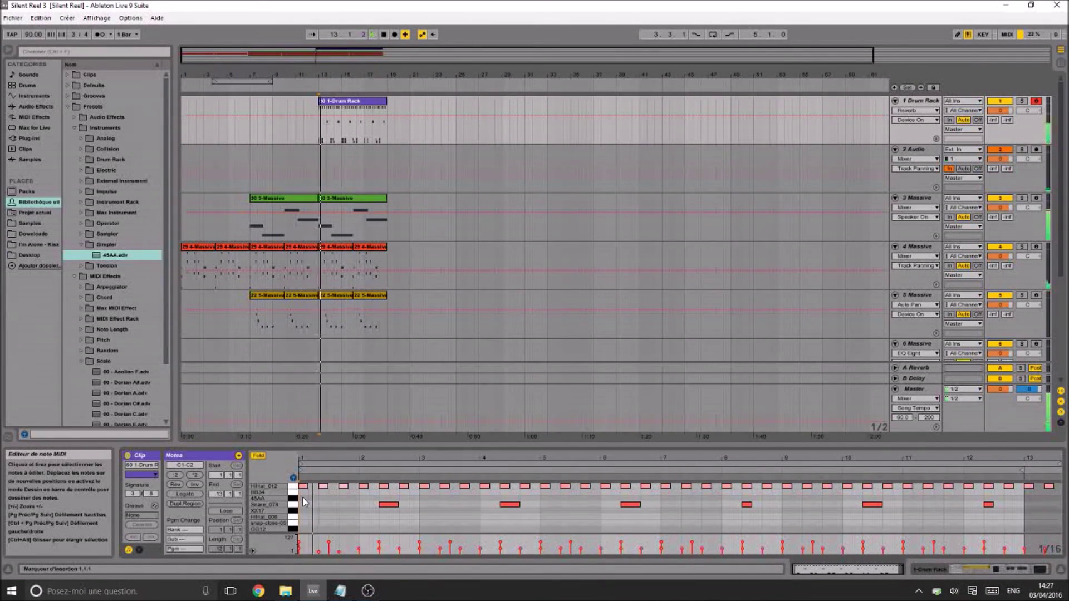
# Accent the HiHat_012 notes at the start of bars 2 and 3 with higher velocities and play the clip
pyautogui.press('space')
pyautogui.click(362, 486)
pyautogui.press('space')
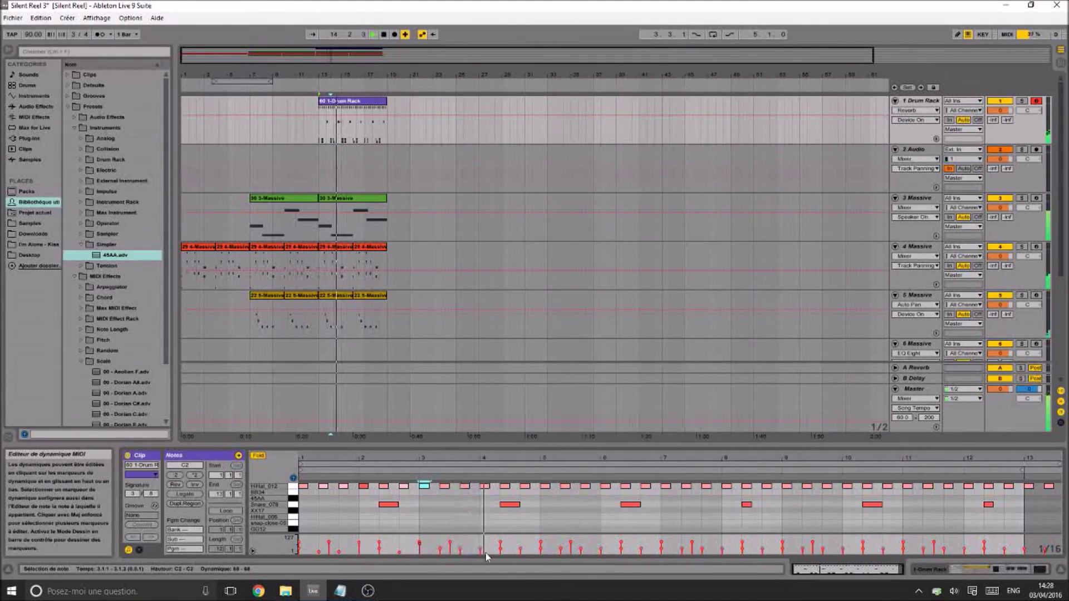
pyautogui.press('space')
# Delete the HiHat_012 notes from bar 5 onward, fill bars 5 to 12 with two copies of the first four bars' hi-hats and play the result
pyautogui.moveTo(538, 482); pyautogui.dragTo(1045, 484)
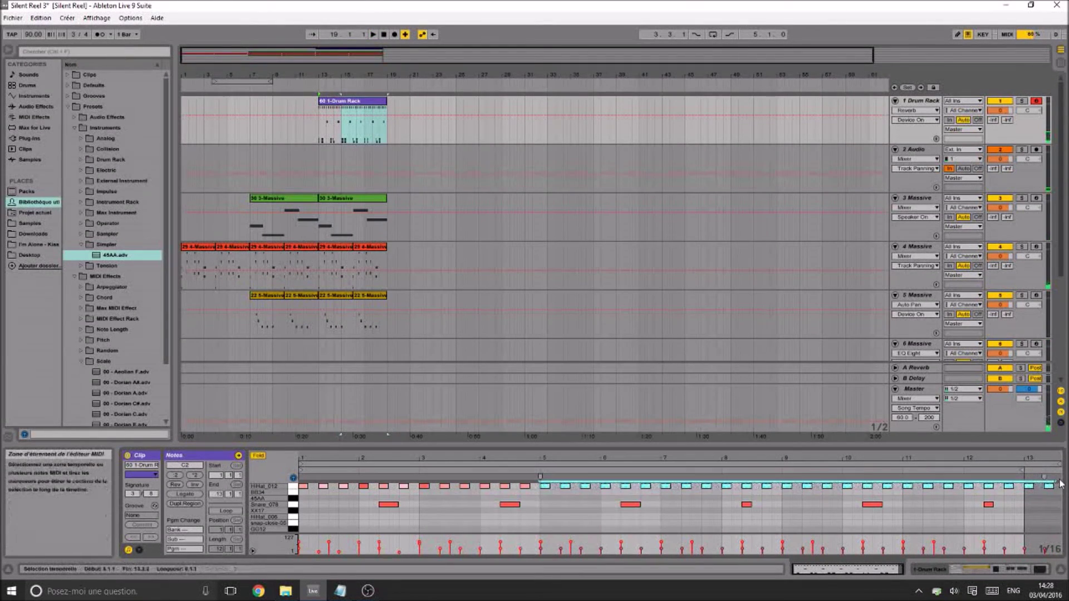
pyautogui.press('Delete')
pyautogui.moveTo(539, 489); pyautogui.dragTo(316, 480)
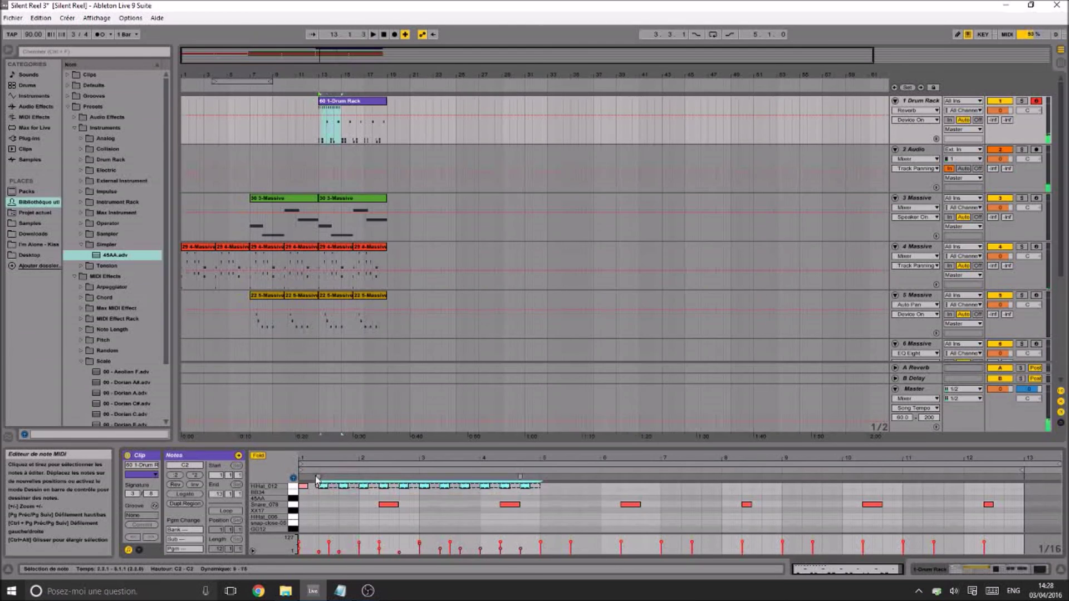
pyautogui.hotkey('ctrl', 'd')
pyautogui.hotkey('ctrl', 'd')
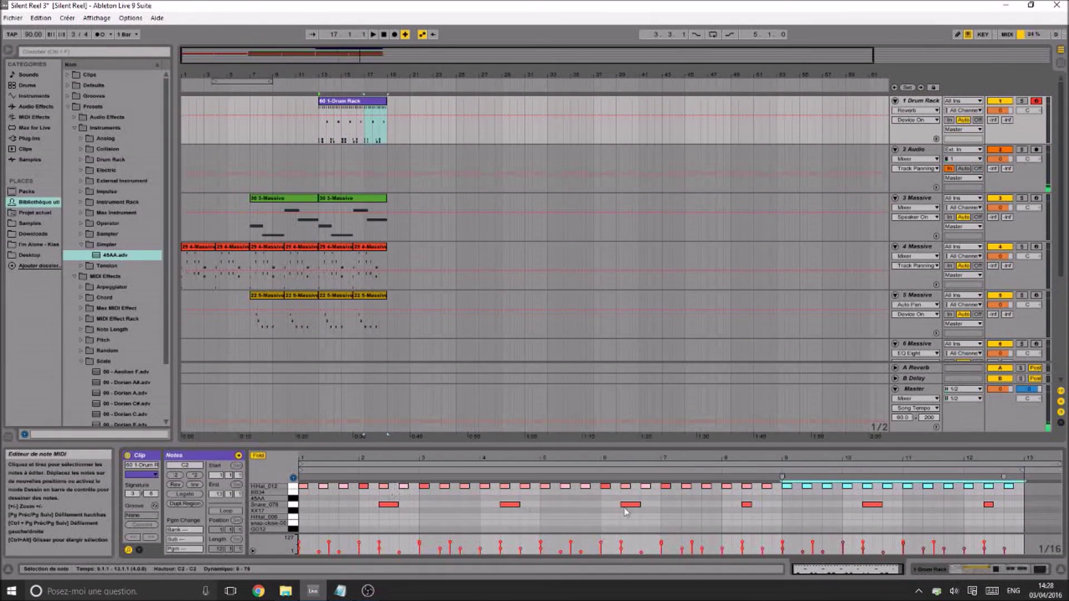
pyautogui.press('space')
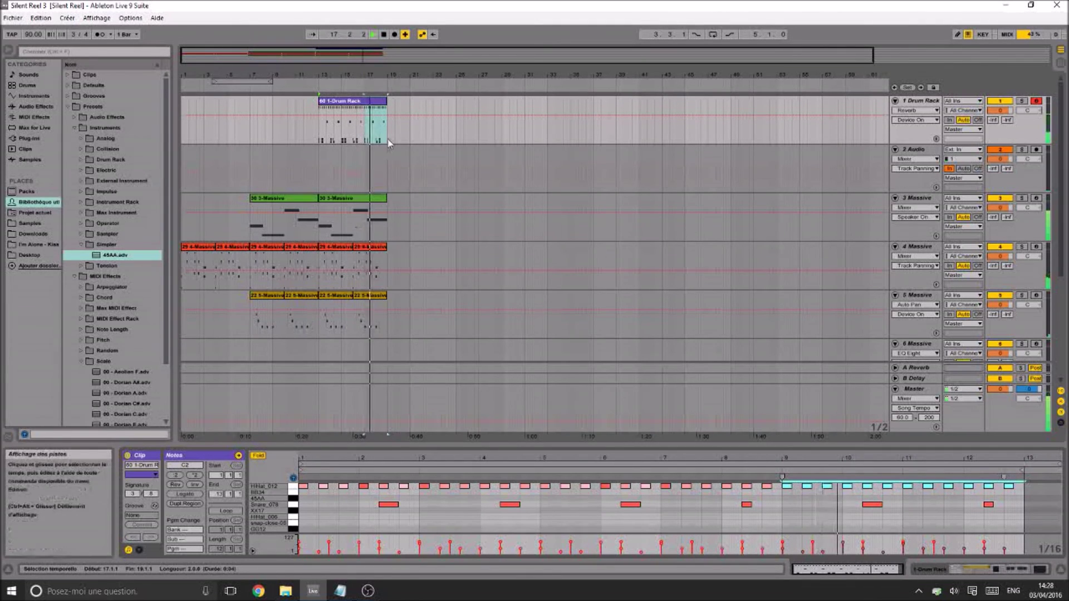
# Duplicate the Drum Rack and Massive clips of bars 13 to 19 directly after themselves and save the set
pyautogui.click(321, 134)
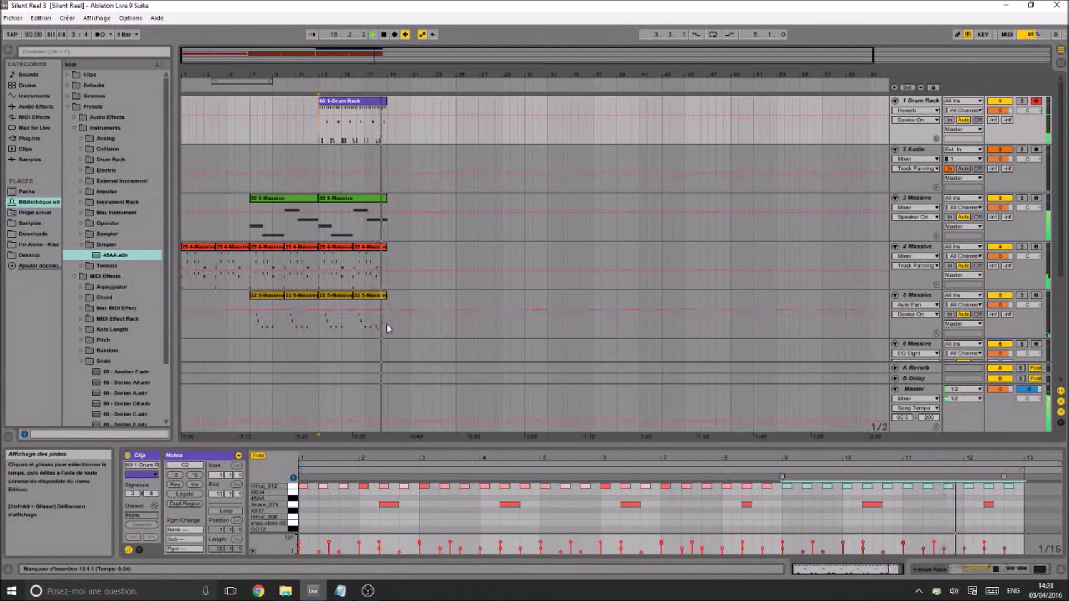
pyautogui.moveTo(386, 323); pyautogui.dragTo(312, 115)
pyautogui.hotkey('ctrl', 'd')
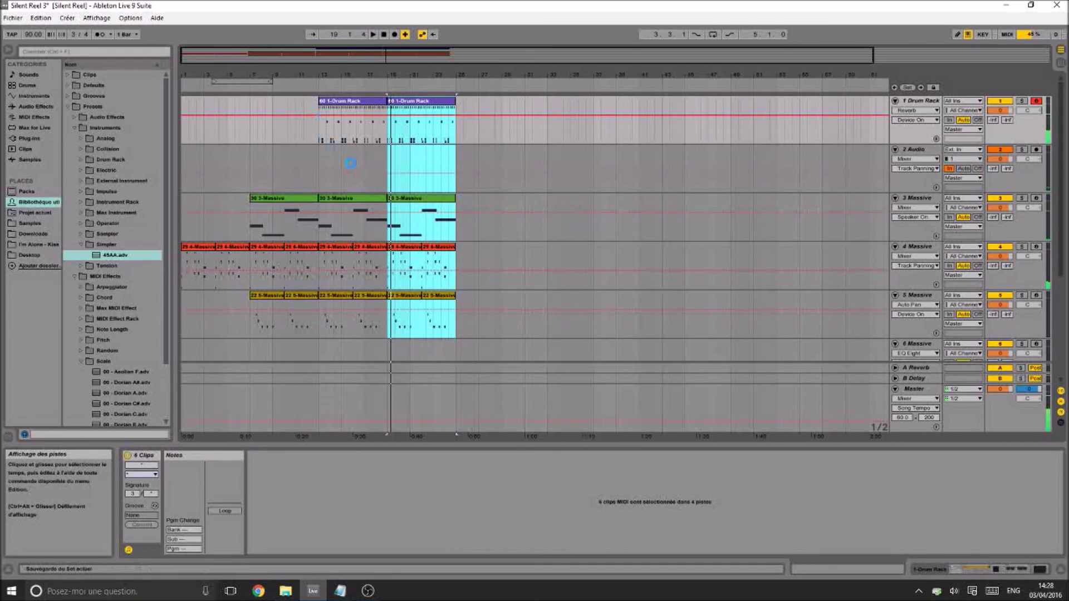
# Play the arrangement from bar 4 to hear the lead-in to the 3-Massive clips at bar 7
pyautogui.click(320, 231)
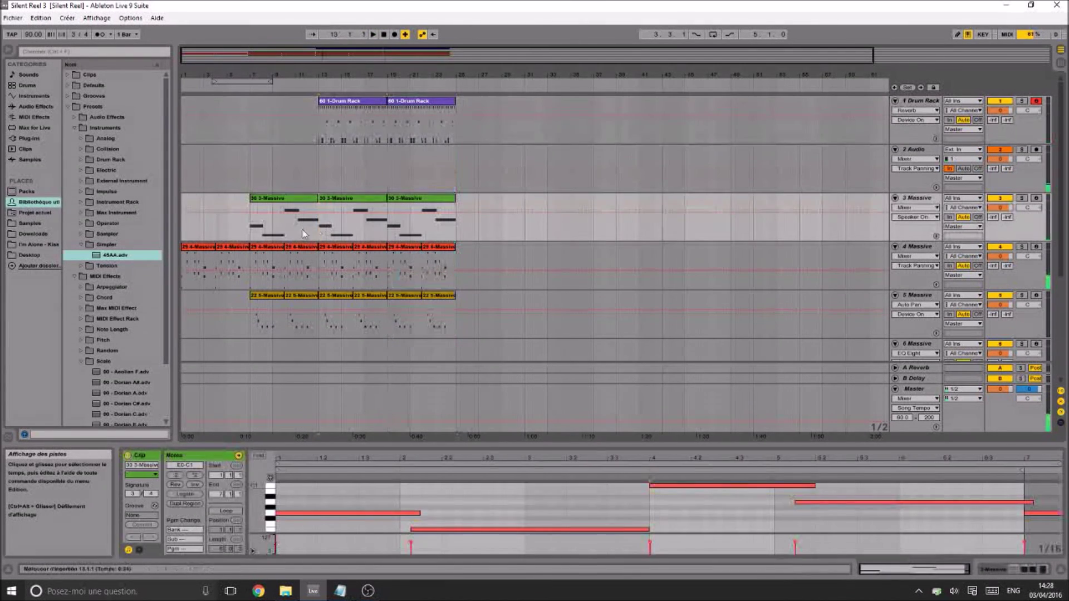
pyautogui.click(224, 231)
pyautogui.press('space')
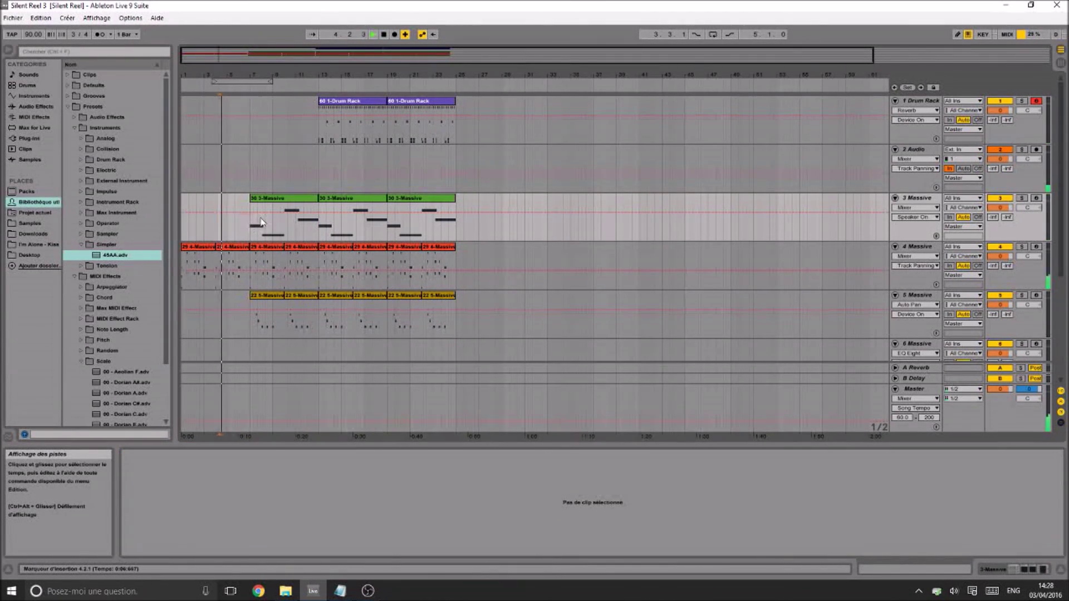
pyautogui.click(251, 230)
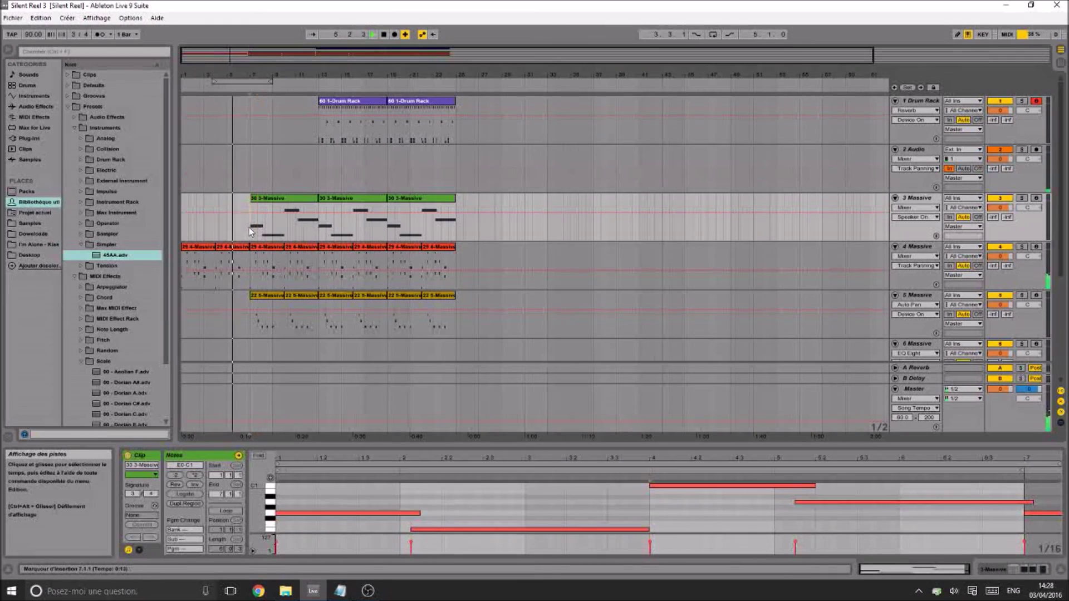
# Listen from bar 13 with the 3 Massive track muted, and delete that track's clip at bars 19 to 25
pyautogui.click(321, 130)
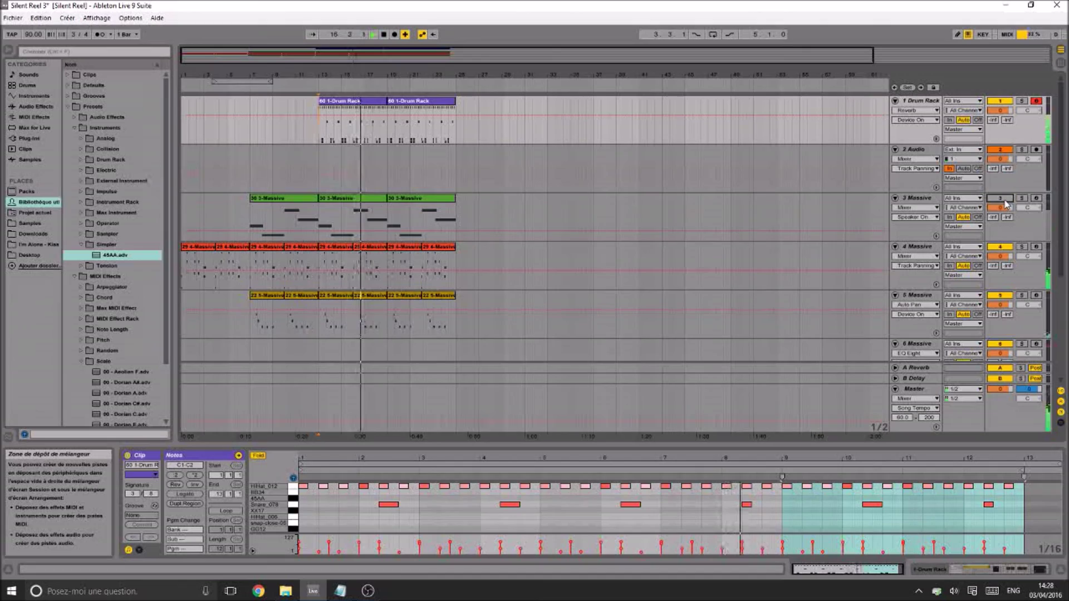
pyautogui.click(416, 202)
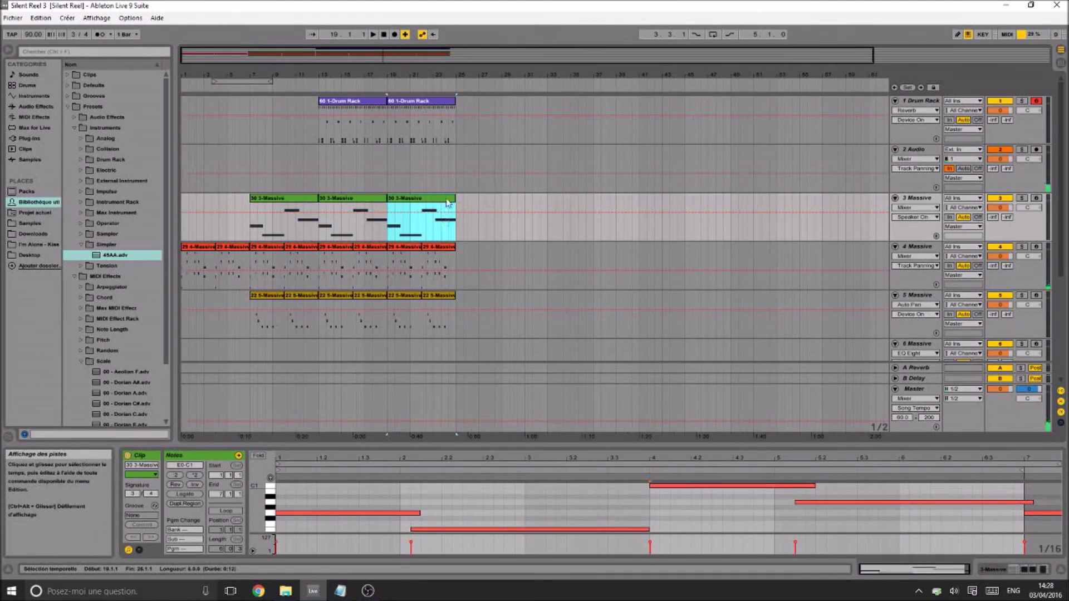
pyautogui.press('Delete')
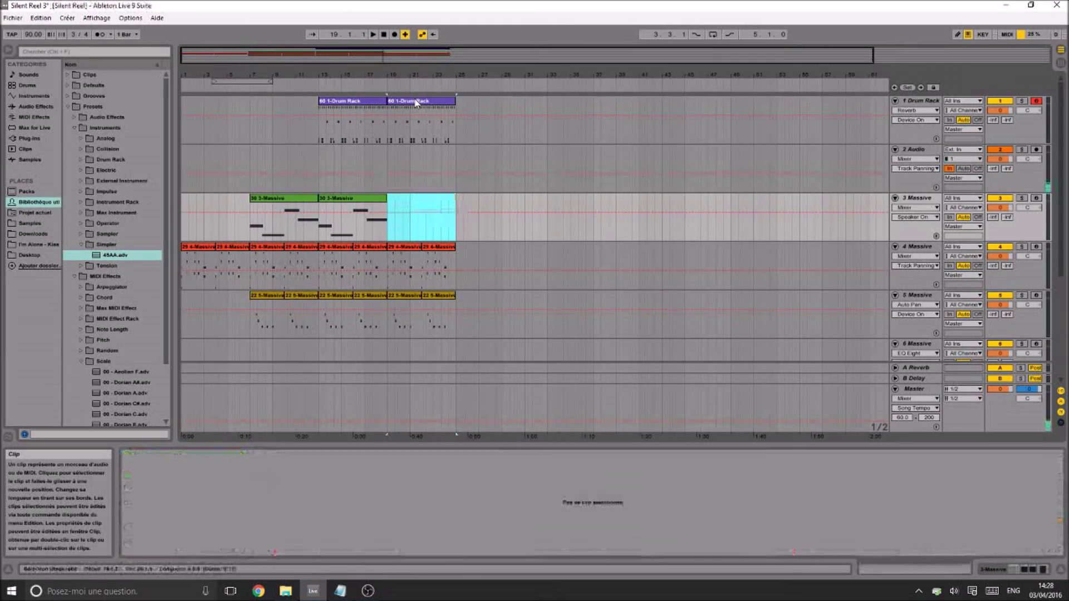
# Open the second Drum Rack clip's notes, save the set and play the arrangement around bar 19
pyautogui.click(416, 102)
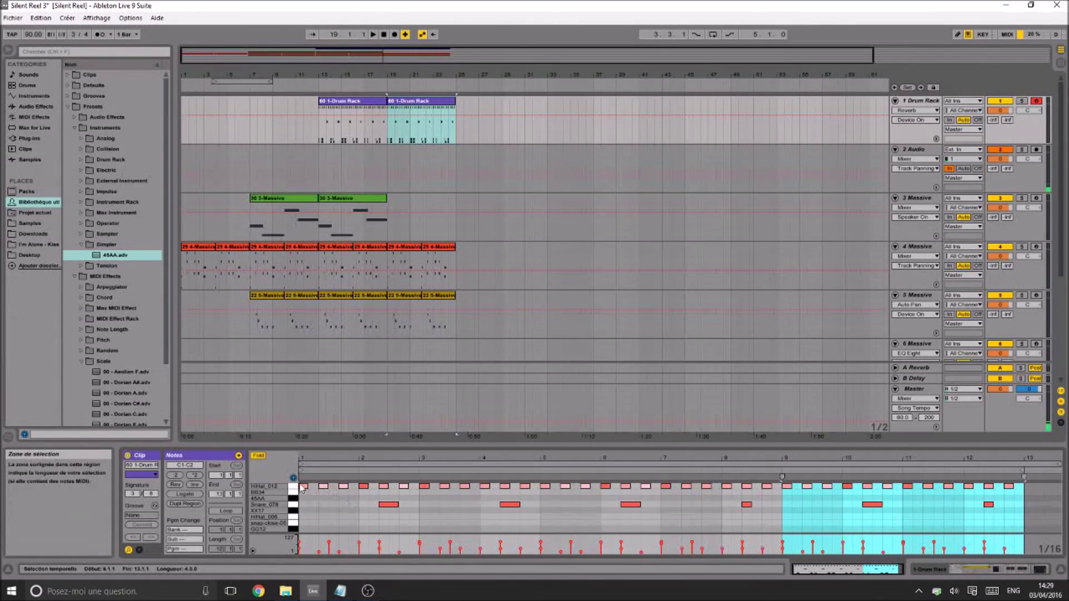
pyautogui.click(299, 487)
pyautogui.press('Delete')
pyautogui.click(388, 142)
pyautogui.press('space')
pyautogui.hotkey('ctrl', 's')
pyautogui.press('space')
pyautogui.hotkey('ctrl', 'z')
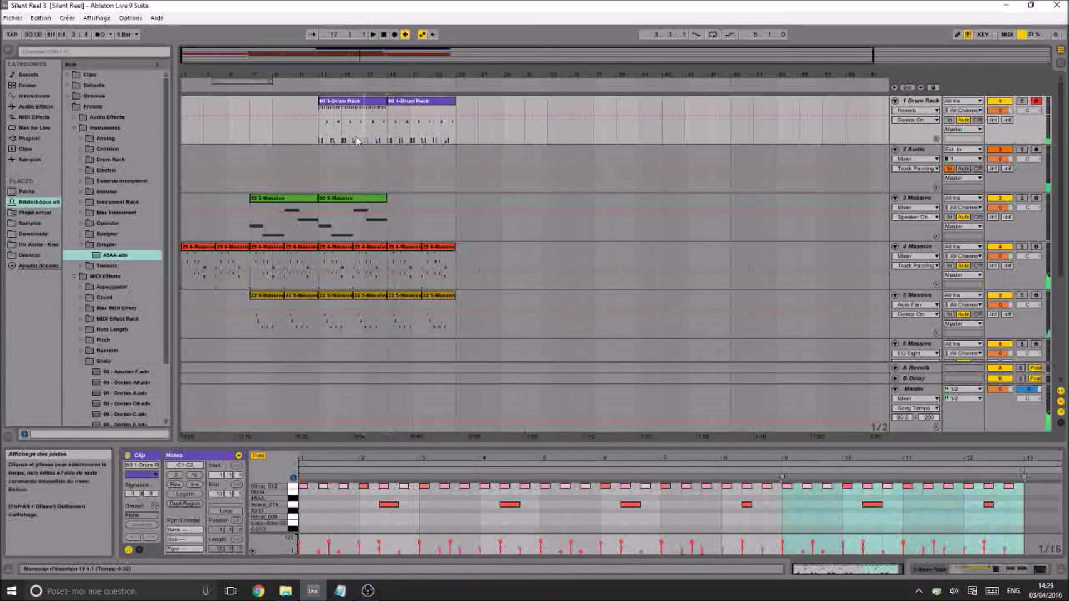
# Review the audio preferences and the ASIO4ALL hardware settings, close both and place the insertion point at bar 17
pyautogui.hotkey('ctrl', ',')
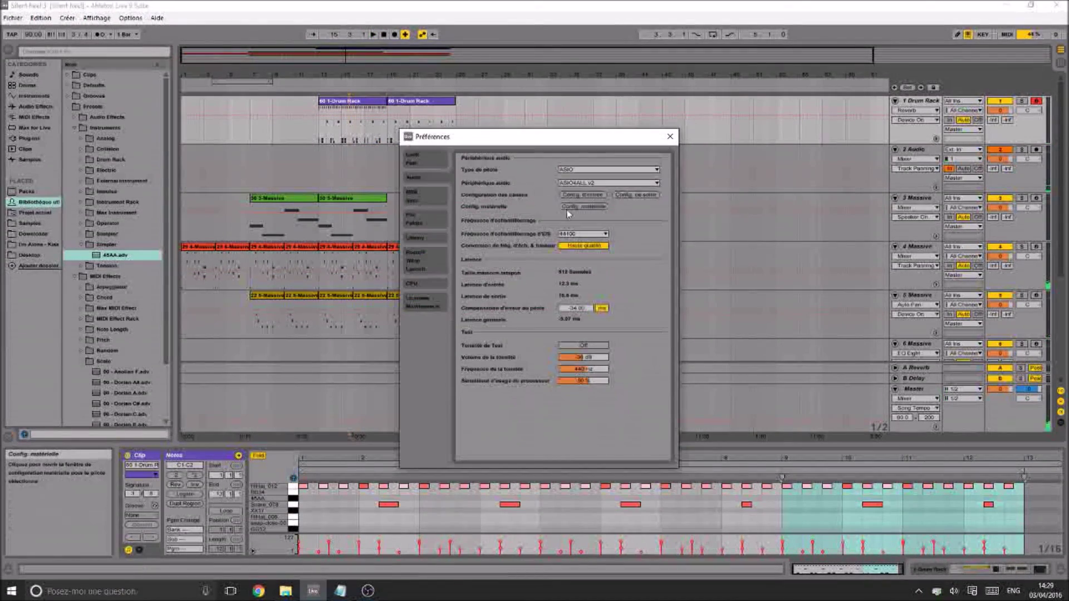
pyautogui.click(565, 206)
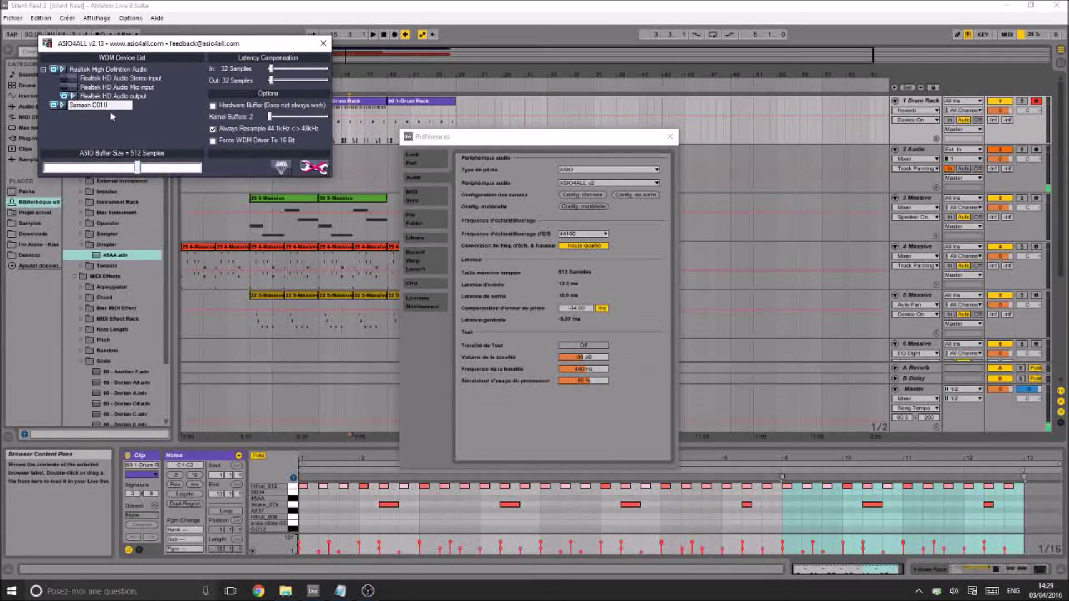
pyautogui.click(324, 44)
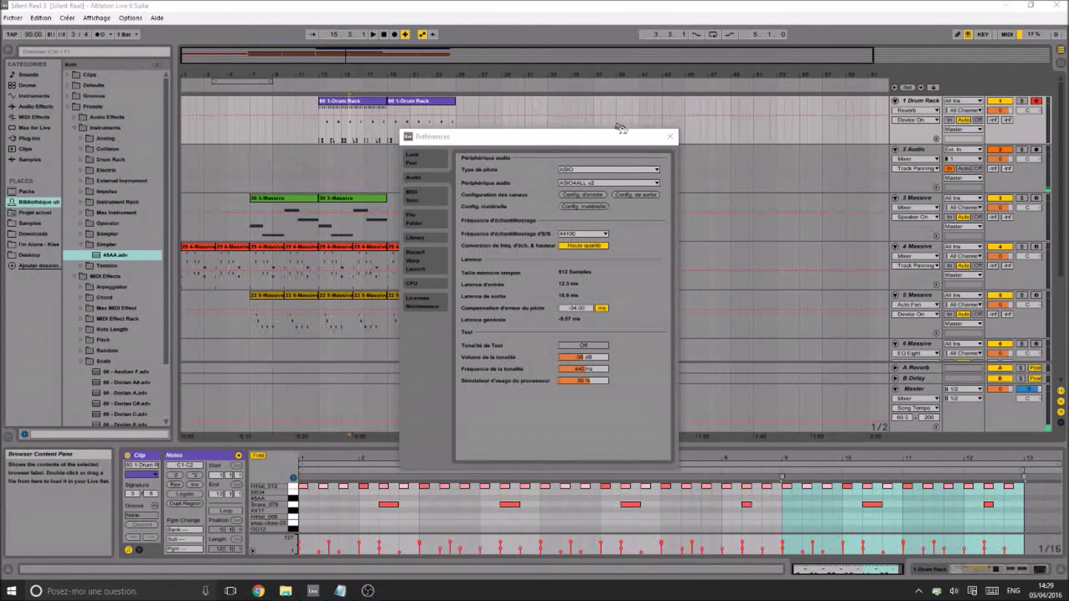
pyautogui.click(380, 134)
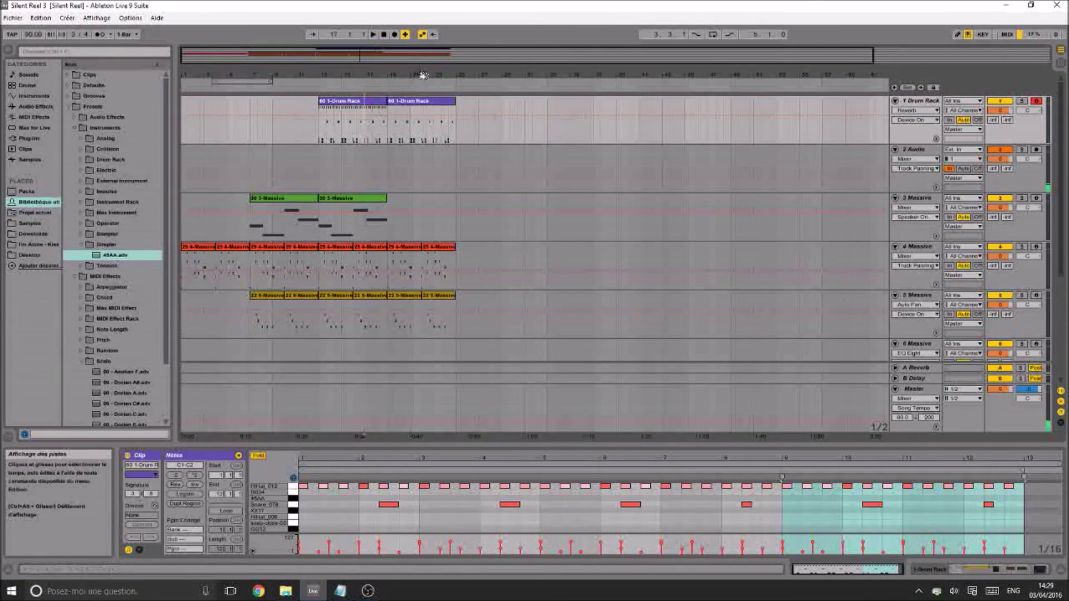
# Play the arrangement from bar 16 and open the notes of the second Drum Rack clip, starting at bar 19
pyautogui.moveTo(423, 76); pyautogui.dragTo(431, 111)
pyautogui.click(335, 236)
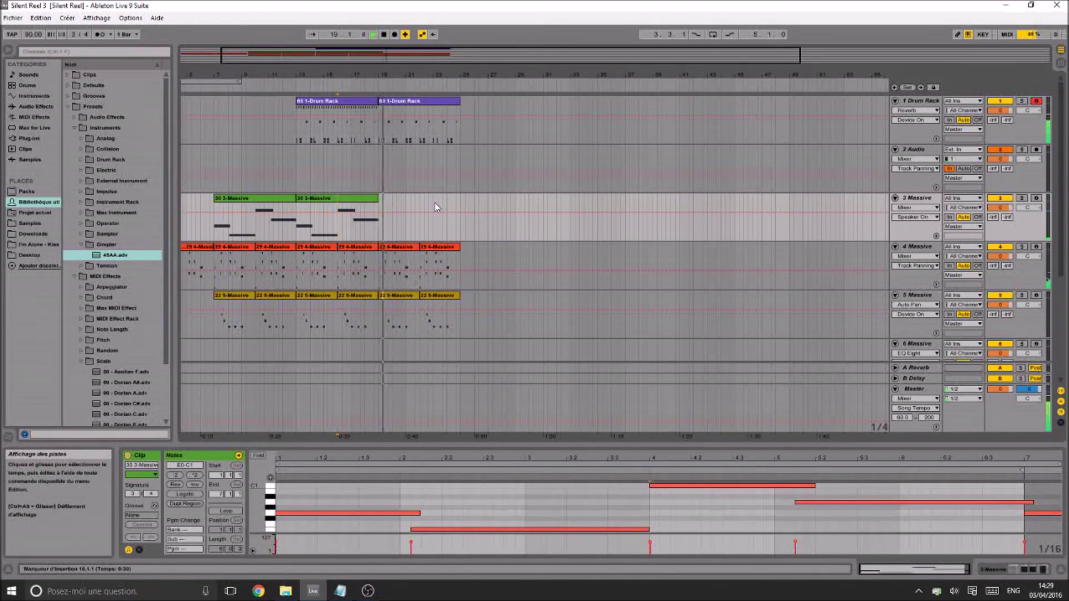
pyautogui.click(392, 106)
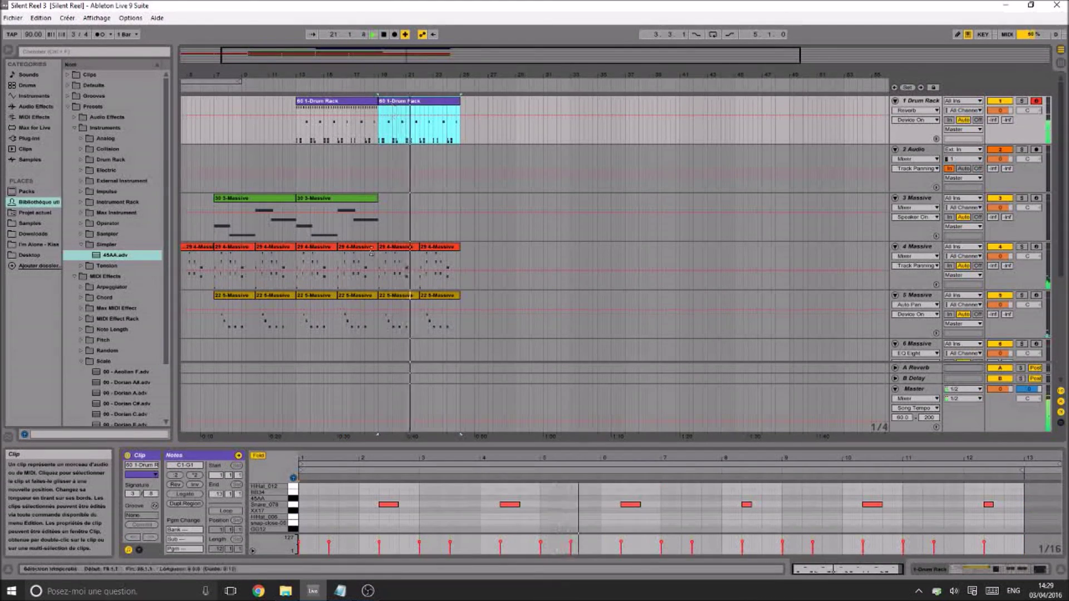
pyautogui.scroll(-2, 270, 506)
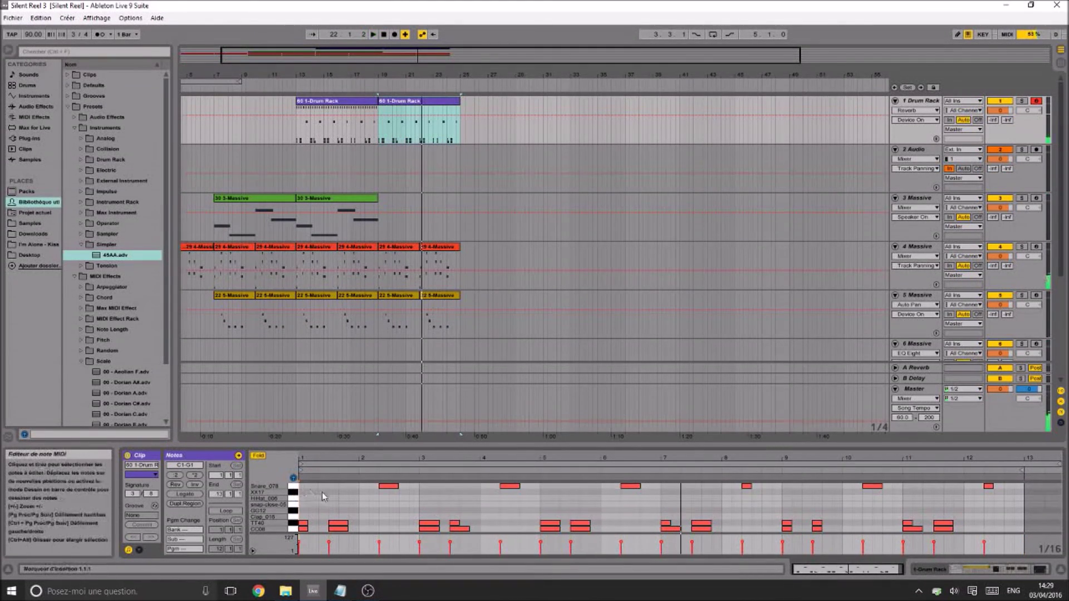
# Shorten the TT40 and CC08 notes at 1.2.2 to one sixteenth and play the clip back from bar 19
pyautogui.click(338, 526)
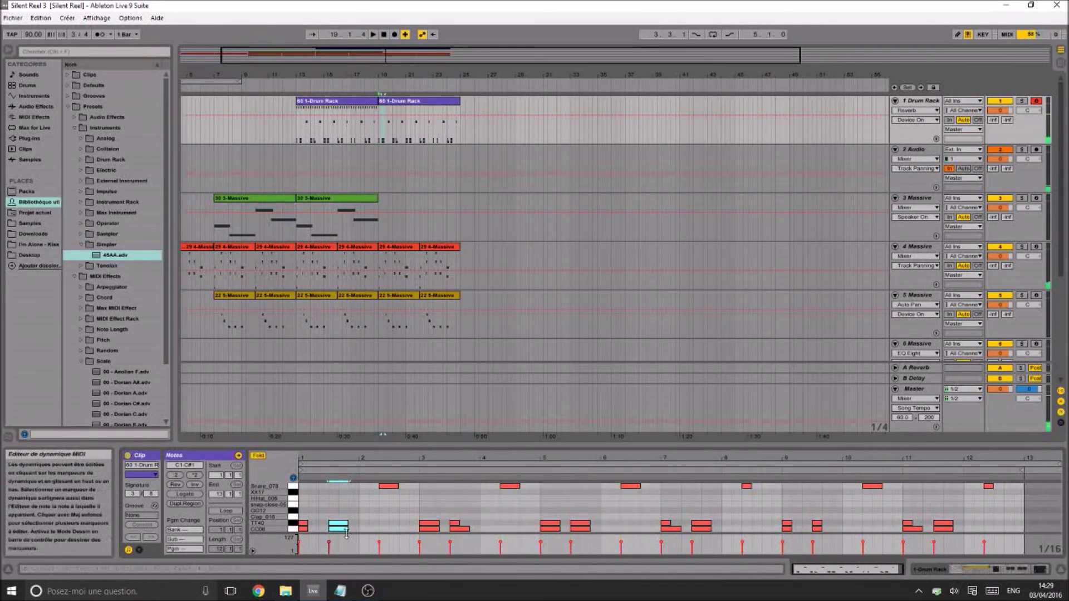
pyautogui.moveTo(346, 530); pyautogui.dragTo(338, 529)
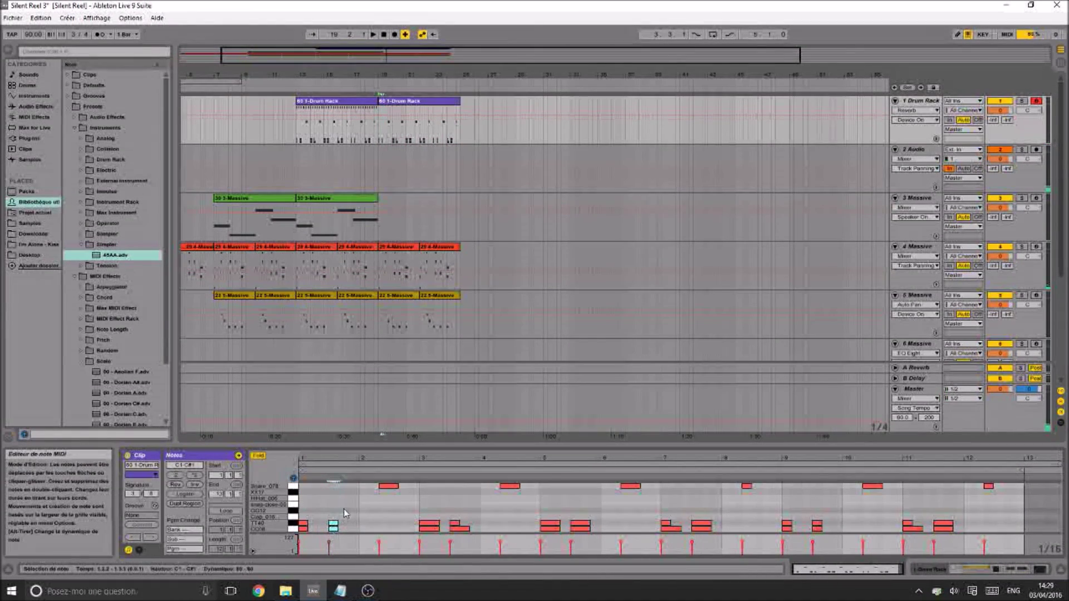
pyautogui.click(346, 504)
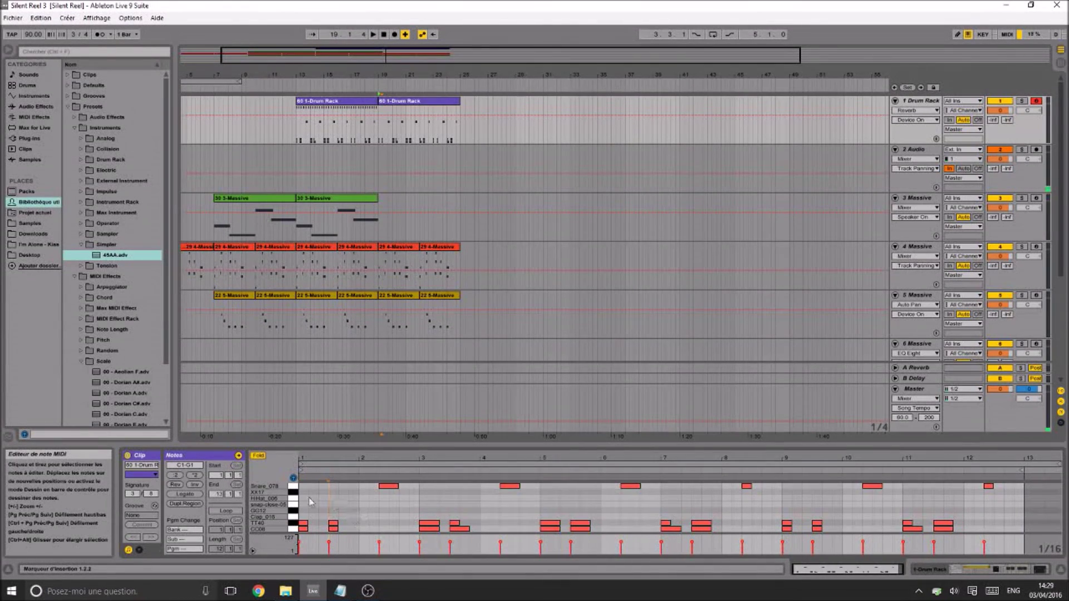
pyautogui.click(378, 134)
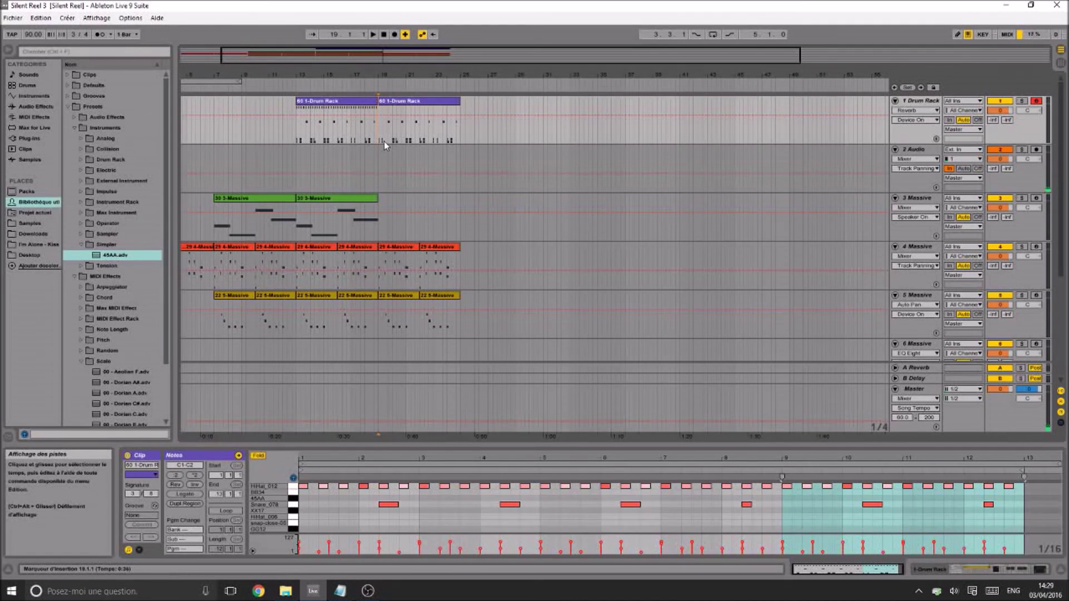
pyautogui.press('space')
pyautogui.click(398, 101)
pyautogui.press('space')
# Draw sixteenth-length TT40 and CC08 notes at 2.1.1 and listen to the new rhythm
pyautogui.click(329, 512)
pyautogui.press('b')
pyautogui.click(365, 524)
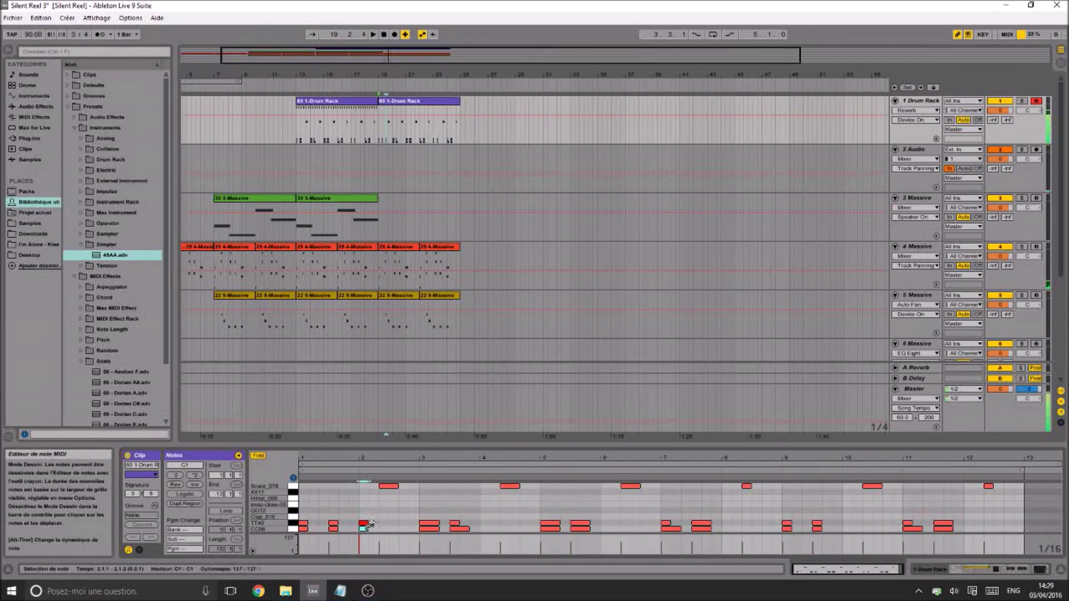
pyautogui.press('space')
pyautogui.click(365, 524)
pyautogui.click(365, 529)
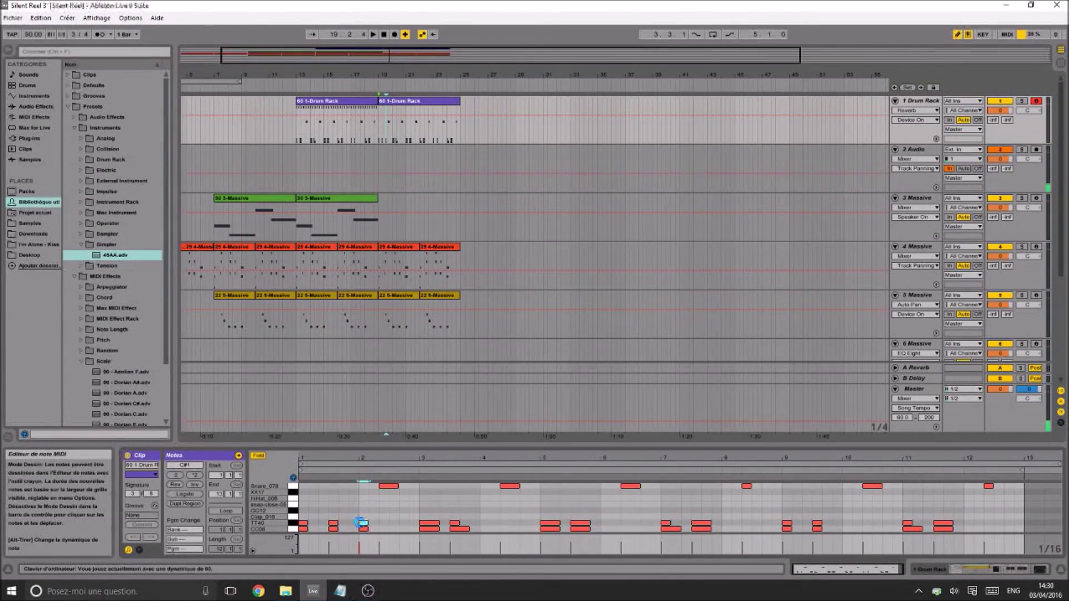
pyautogui.press('space')
pyautogui.press('space')
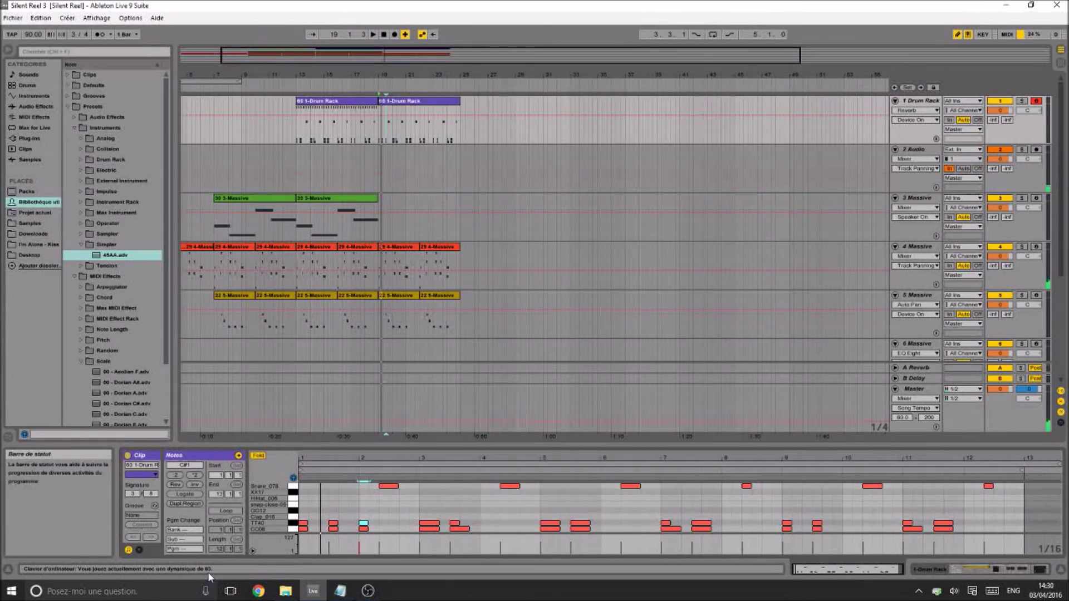
pyautogui.press('z')
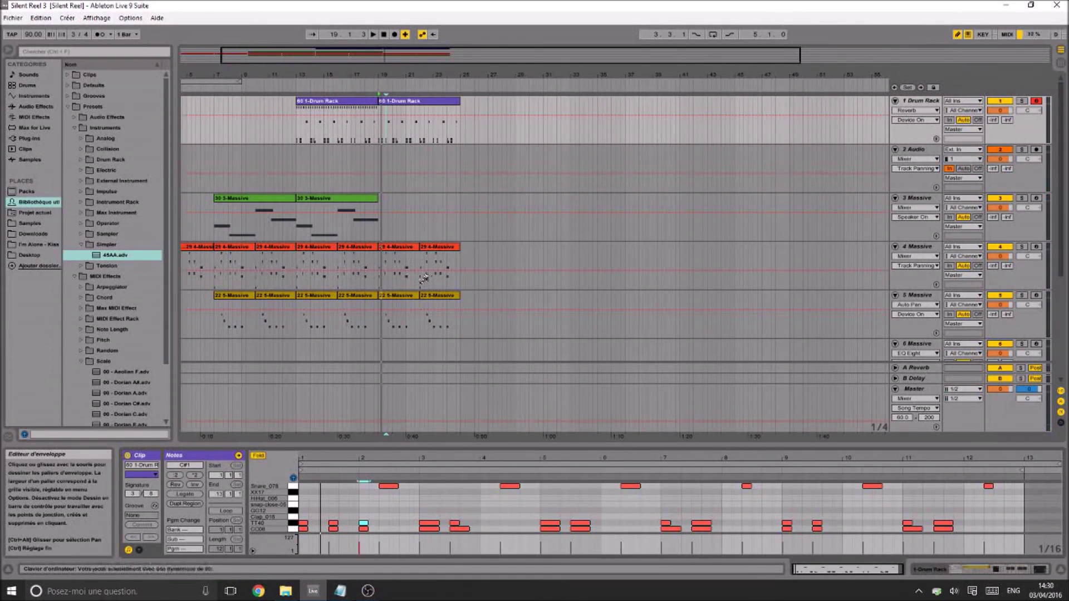
pyautogui.press('space')
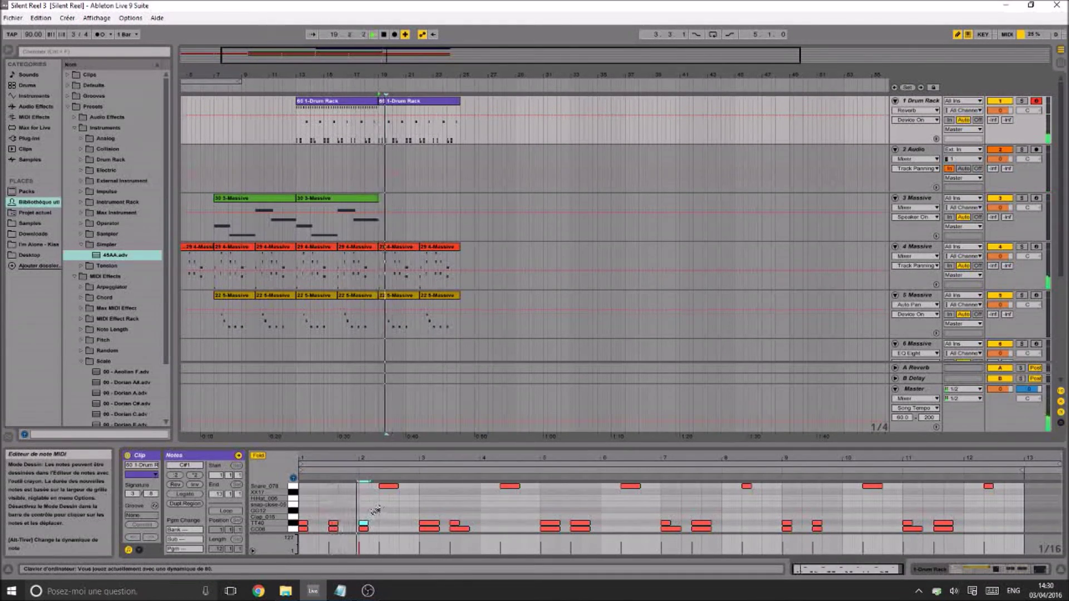
# Erase the TT40 and CC08 notes at 3.1.1, draw a sixteenth pair at 2.3.1 instead, and play it back
pyautogui.click(427, 522)
pyautogui.press('space')
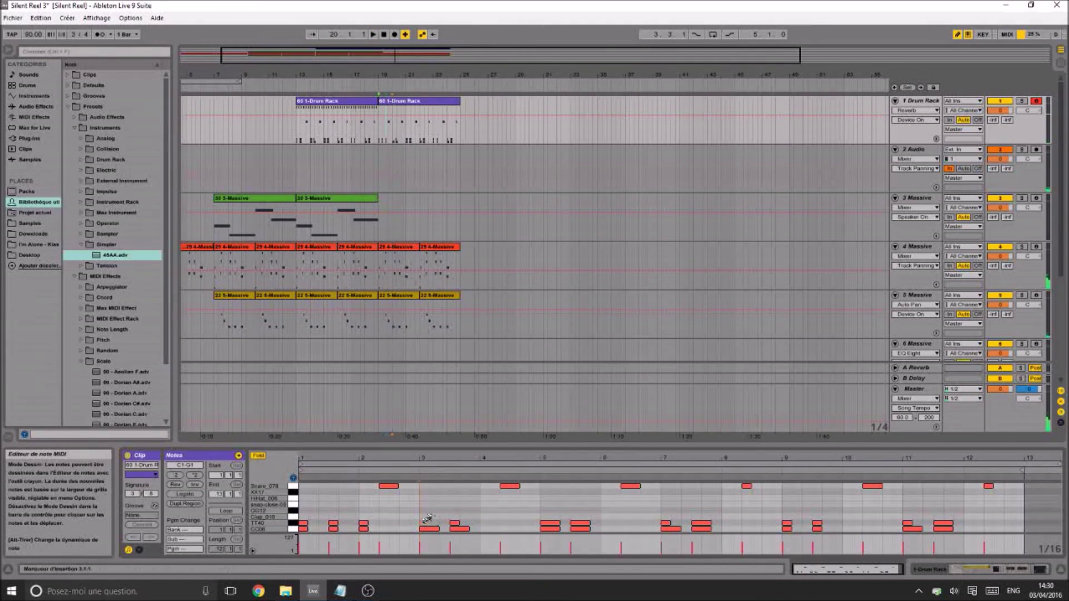
pyautogui.click(405, 522)
pyautogui.press('space')
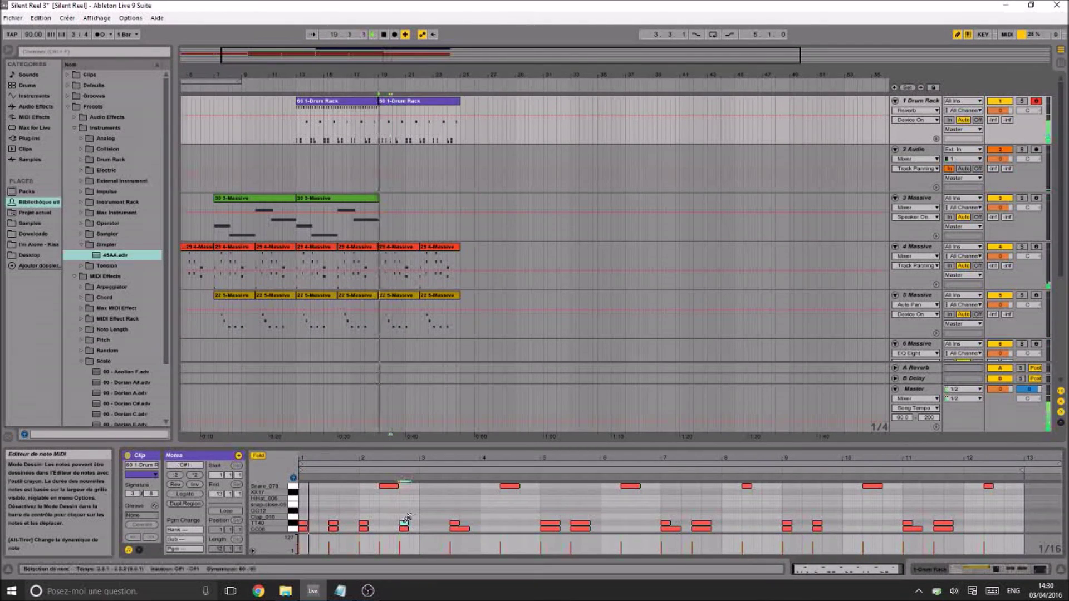
pyautogui.press('space')
# Replace the second TT40 and CC08 pair in bar 3 with one at 3.2.1, and add another pair at 4.1.1
pyautogui.click(456, 527)
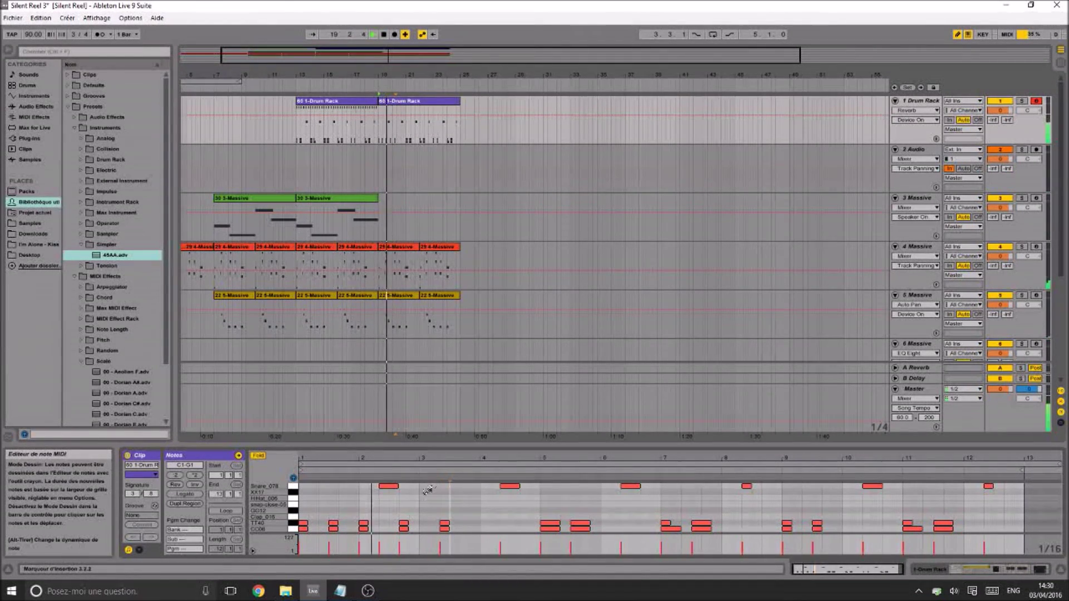
pyautogui.click(484, 522)
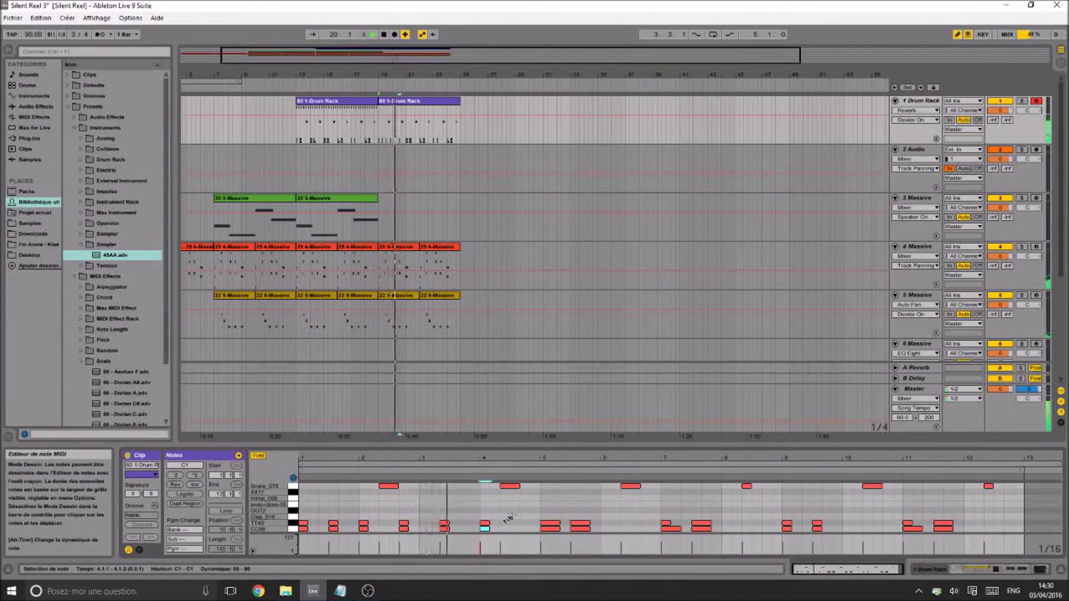
pyautogui.press('space')
# Replace the TT40 and CC08 notes at 5.1.1 with a sixteenth Snare_078 note
pyautogui.click(546, 523)
pyautogui.click(545, 529)
pyautogui.click(544, 486)
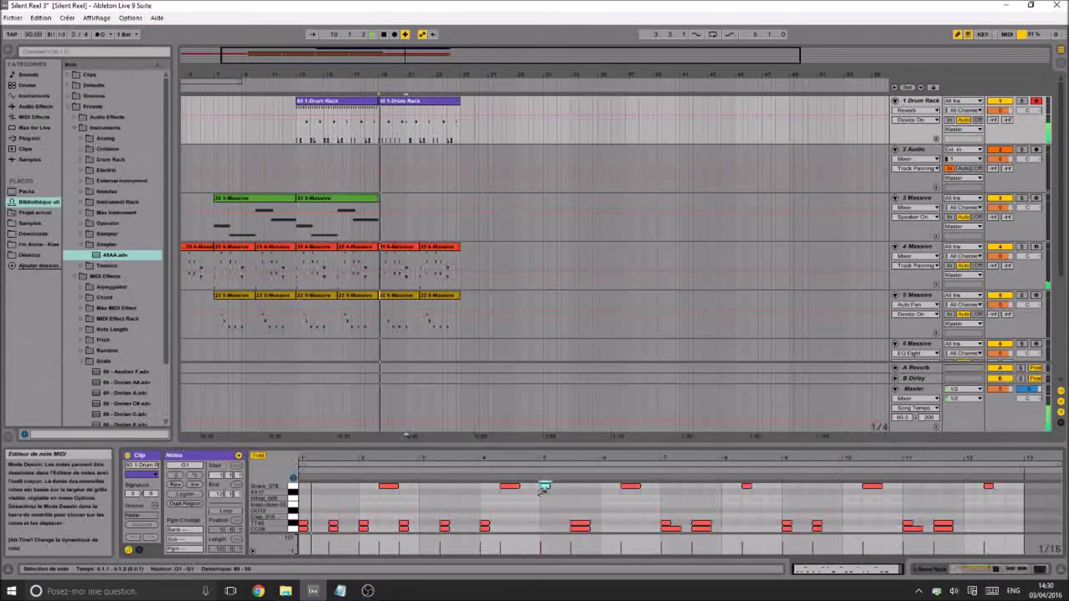
# Erase the TT40 and CC08 notes at 5.2.2 and draw a sixteenth pair at 5.2.1
pyautogui.click(576, 523)
pyautogui.click(575, 530)
pyautogui.click(565, 523)
pyautogui.click(565, 530)
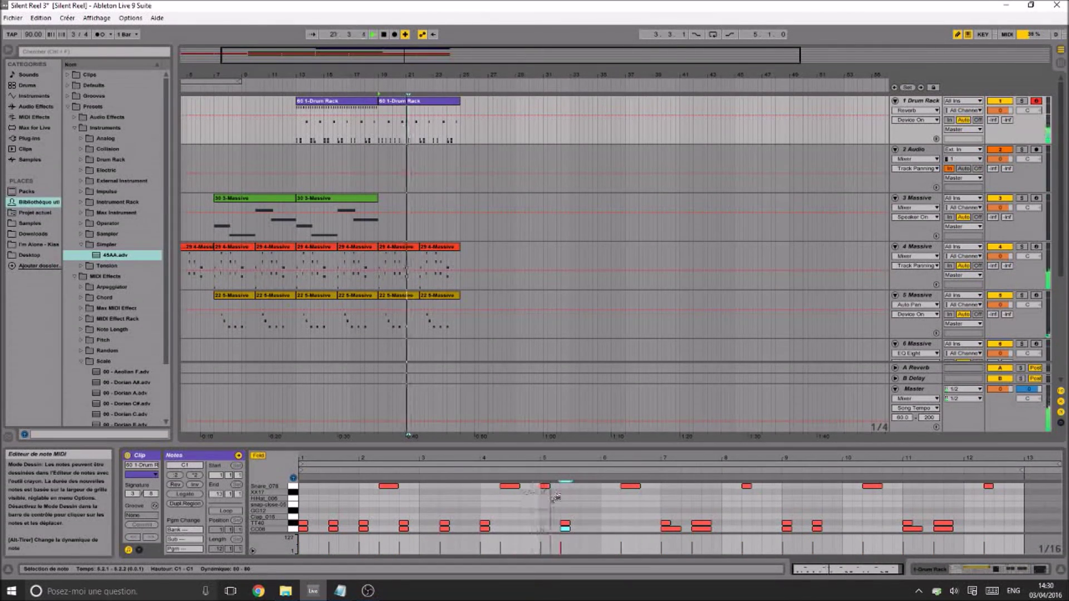
# Try a TT40 and CC08 pair at 6.1.1 and play the clip back
pyautogui.click(606, 523)
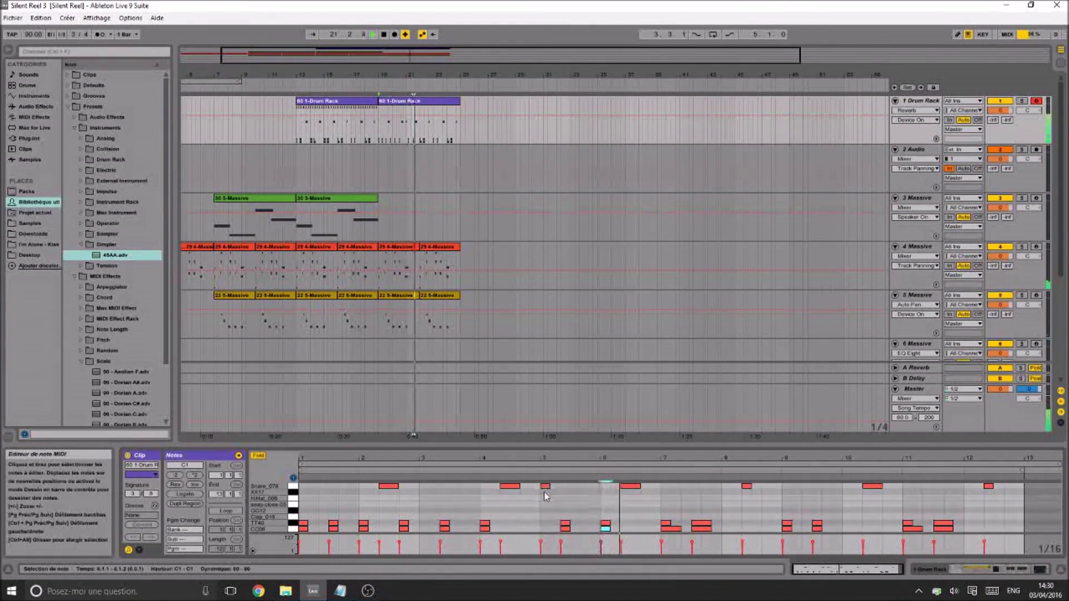
pyautogui.press('b')
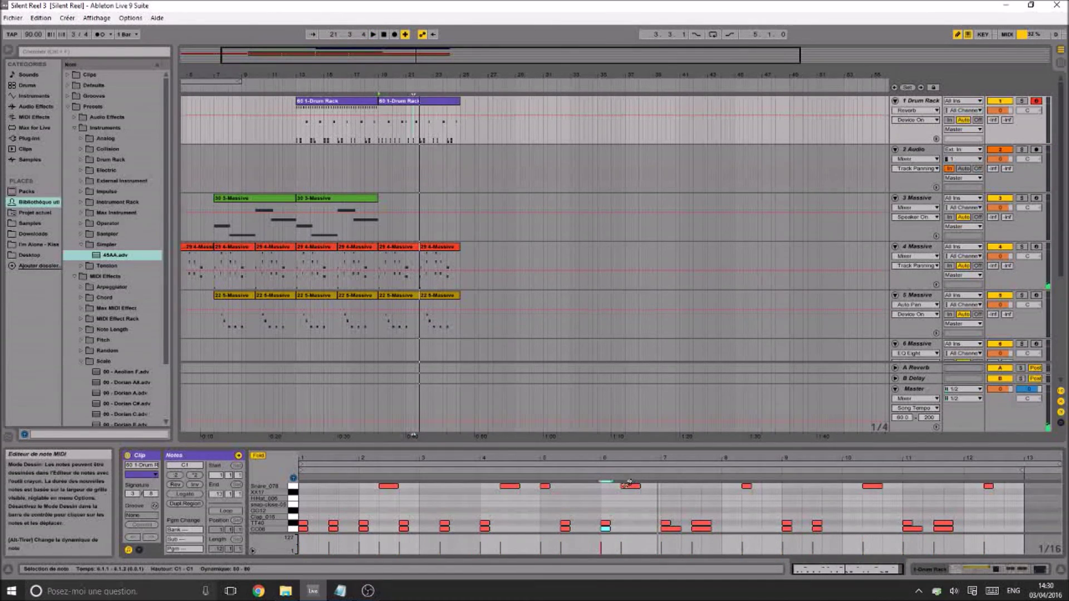
pyautogui.click(542, 503)
pyautogui.press('space')
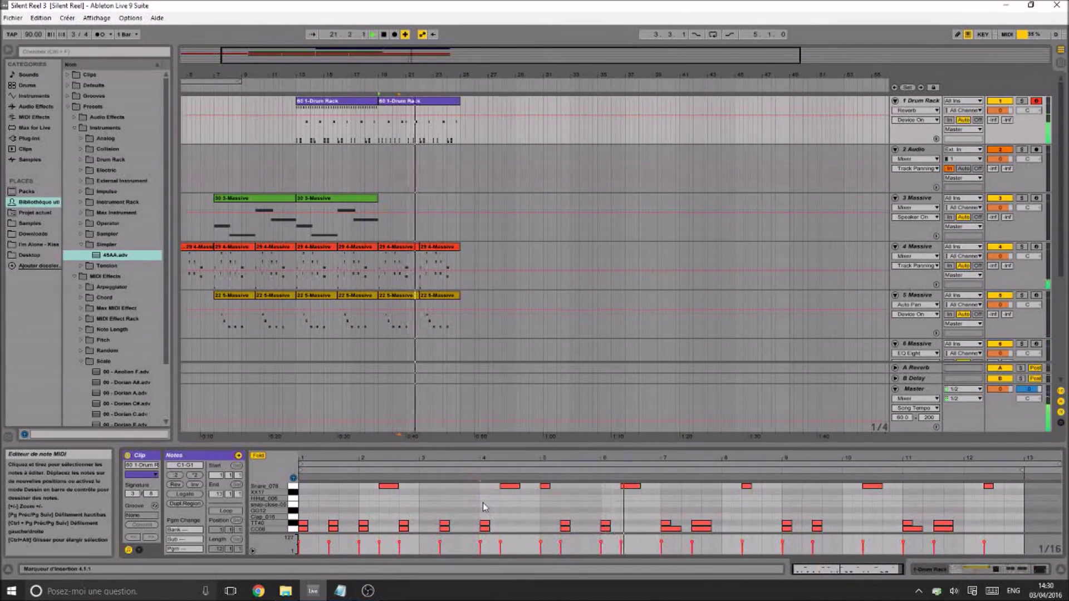
# Replace the TT40 and CC08 pair at 6.1.1 with a snare note, and draw a new pair at 6.2.2
pyautogui.press('b')
pyautogui.click(607, 527)
pyautogui.click(608, 485)
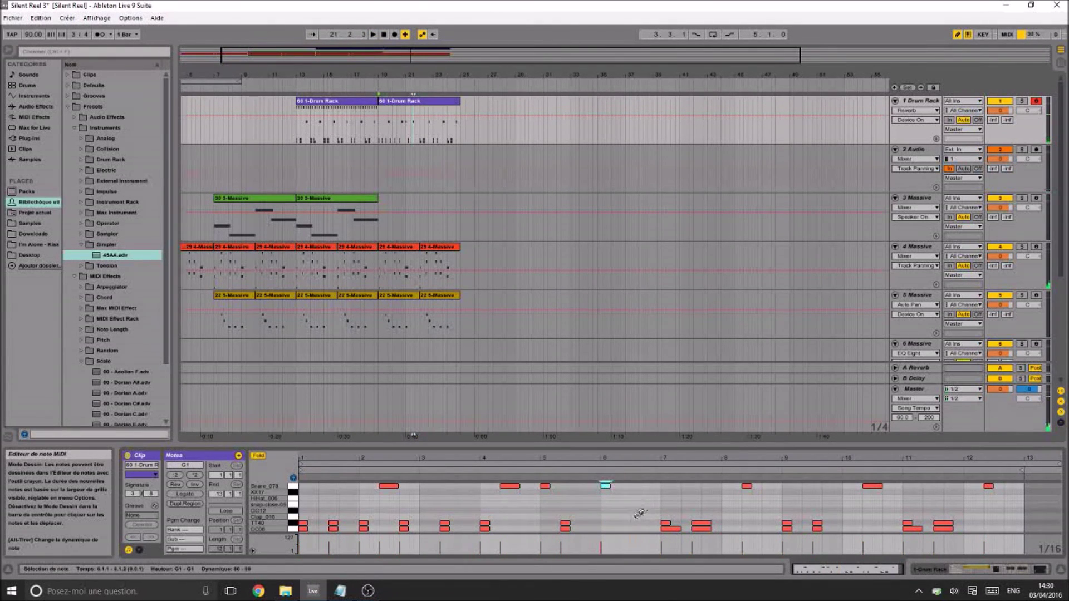
pyautogui.press('b')
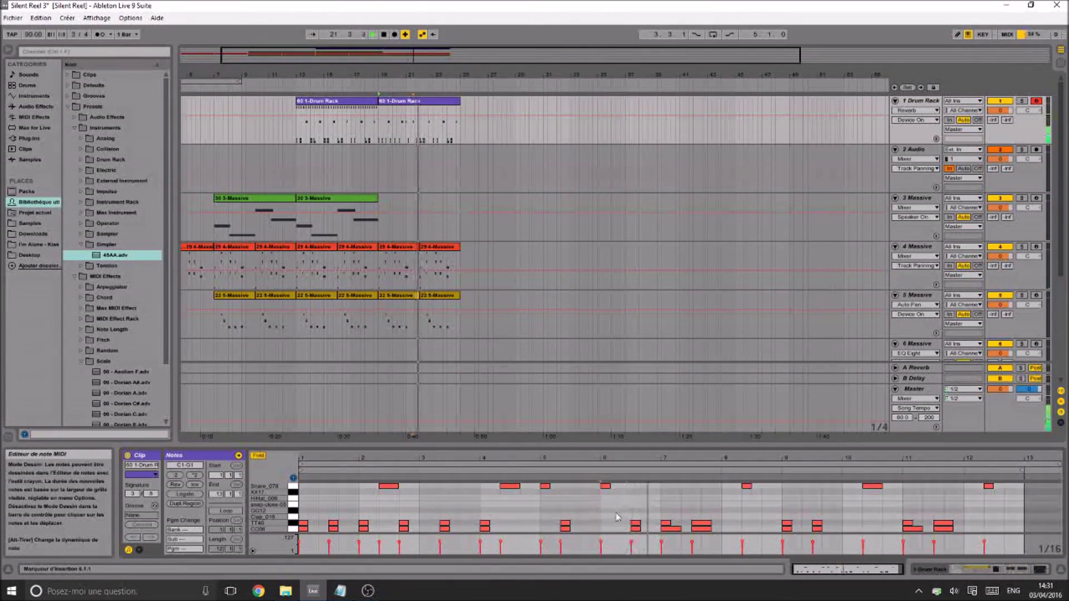
# Save the set and erase the TT40 and CC08 notes from bar 6 of the clip
pyautogui.click(624, 526)
pyautogui.press('b')
pyautogui.hotkey('ctrl', 's')
pyautogui.press('b')
pyautogui.click(626, 524)
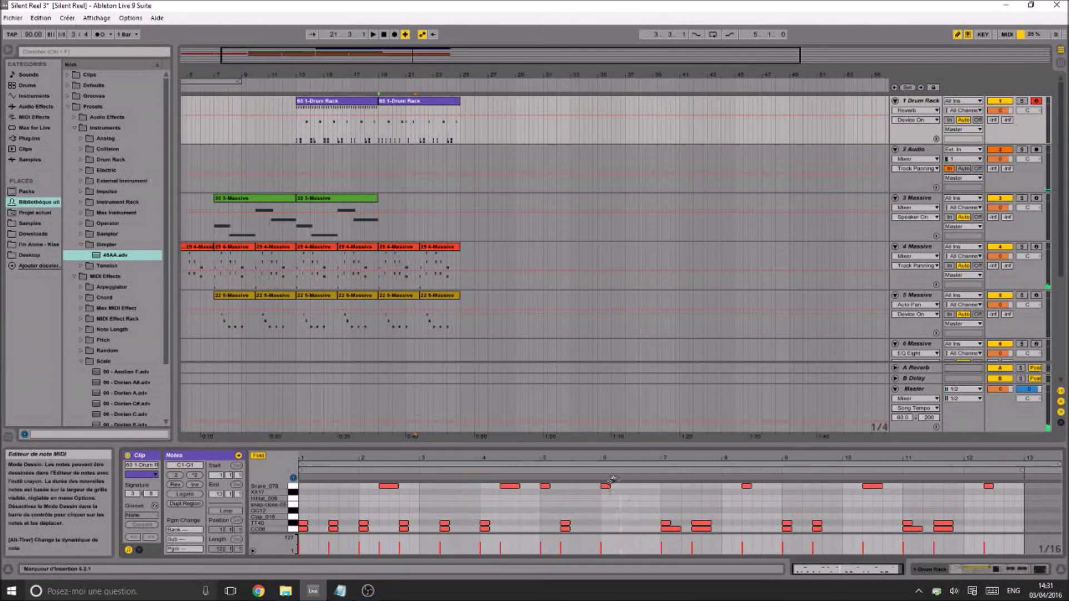
# Replace the snare at 6.1.1 with one at 6.3.1 and play back from 5.1.1
pyautogui.click(628, 486)
pyautogui.click(627, 486)
pyautogui.press('b')
pyautogui.click(538, 503)
pyautogui.press('space')
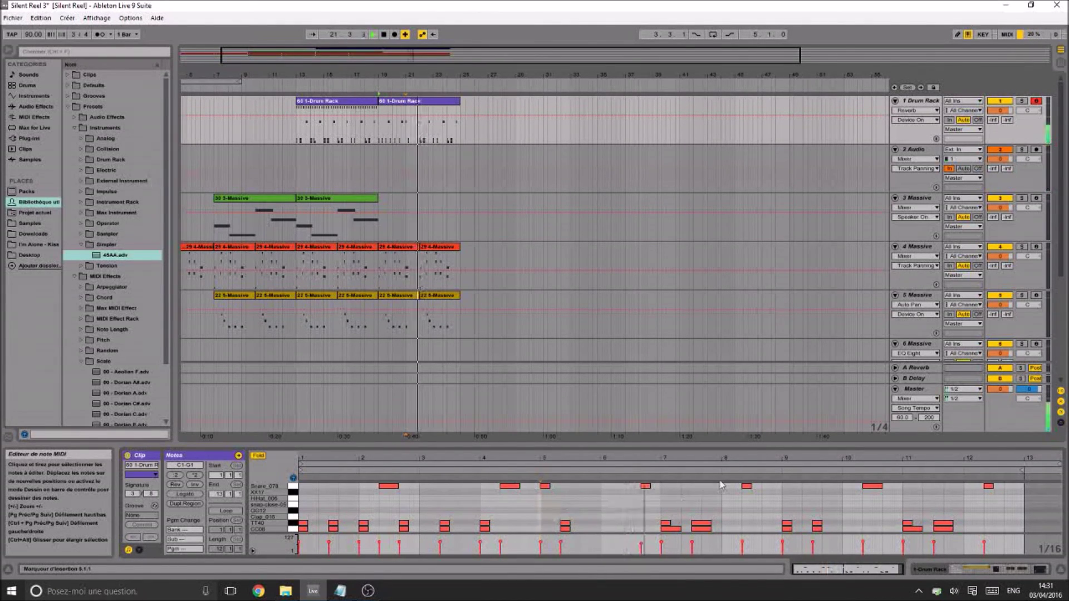
# Save the set and delete all notes from bar 6 to the end of the clip
pyautogui.hotkey('ctrl', 's')
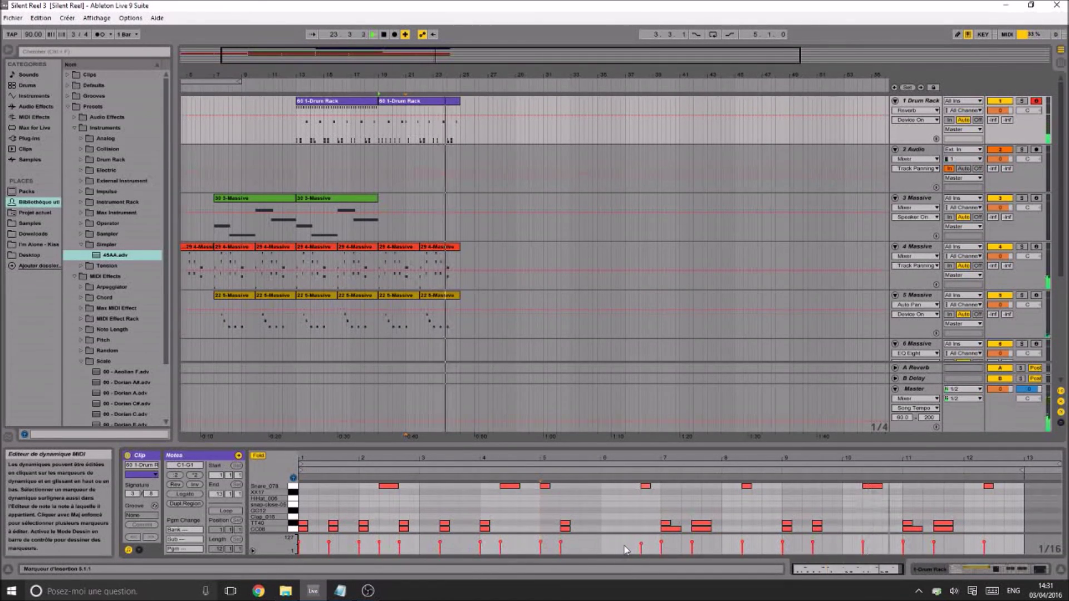
pyautogui.moveTo(622, 539); pyautogui.dragTo(982, 478)
pyautogui.press('Delete')
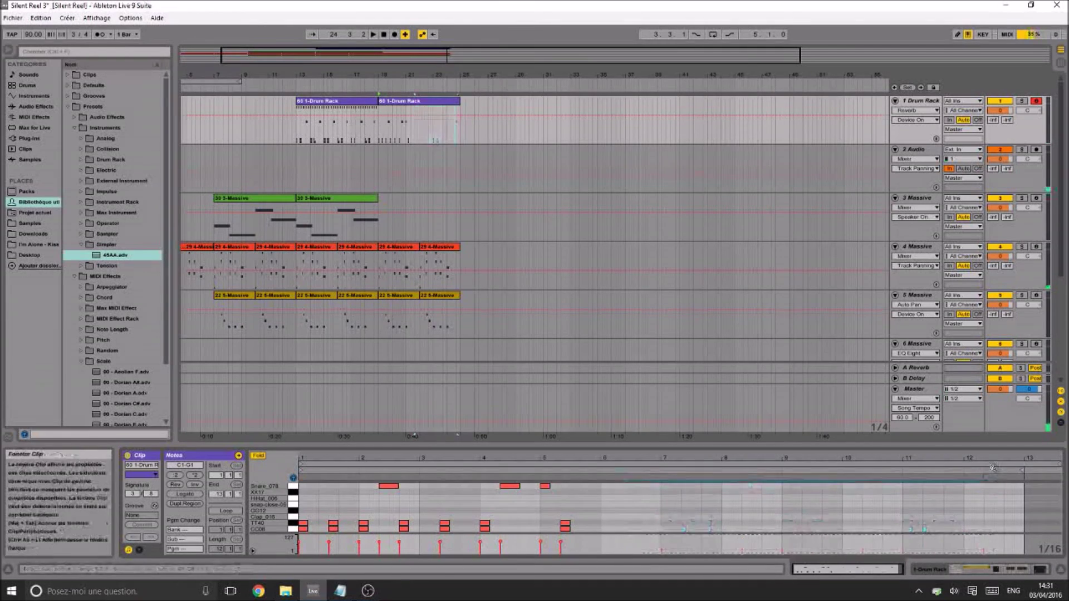
# Duplicate the notes from 1.1.2 through the end of bar 5 into the bars that follow, and save the set
pyautogui.moveTo(600, 546); pyautogui.dragTo(334, 448)
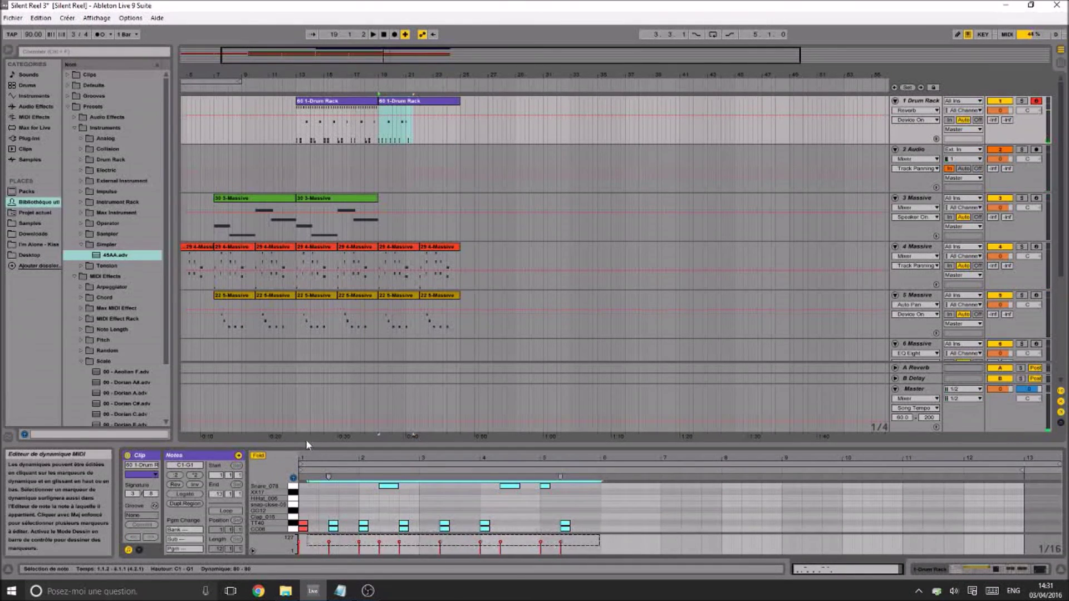
pyautogui.hotkey('ctrl', 'd')
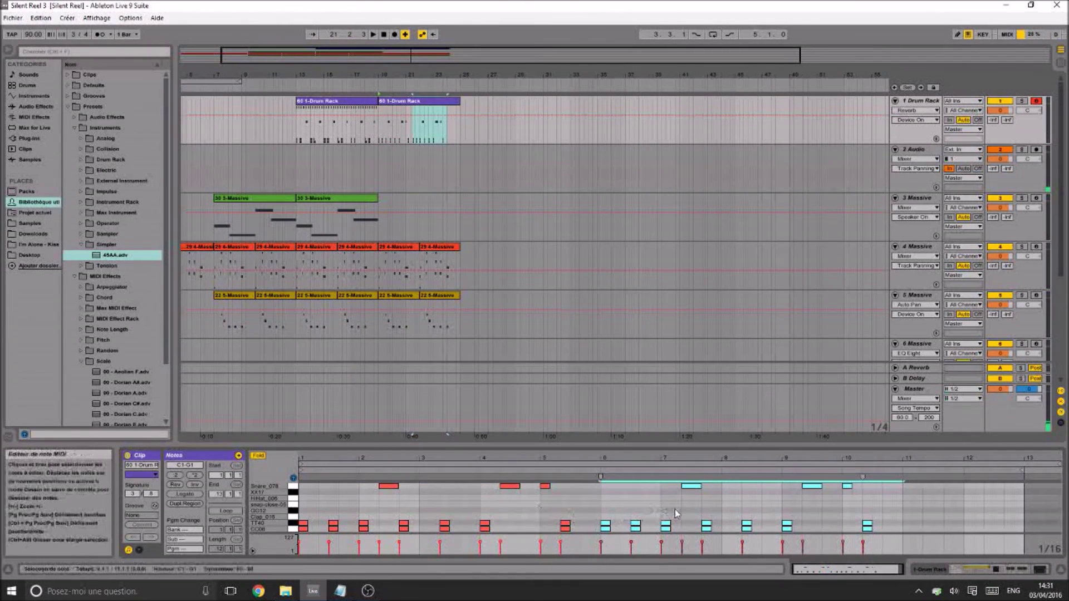
pyautogui.hotkey('ctrl', 'd')
pyautogui.hotkey('ctrl', 'z')
pyautogui.moveTo(860, 568); pyautogui.dragTo(843, 568)
pyautogui.hotkey('ctrl', 's')
# Play the drum pattern from bar 19 and again from within bar 20
pyautogui.click(378, 137)
pyautogui.moveTo(421, 74)
pyautogui.mouseDown()
pyautogui.moveTo(424, 114)
pyautogui.moveTo(515, 121)
pyautogui.mouseUp()
pyautogui.press('space')
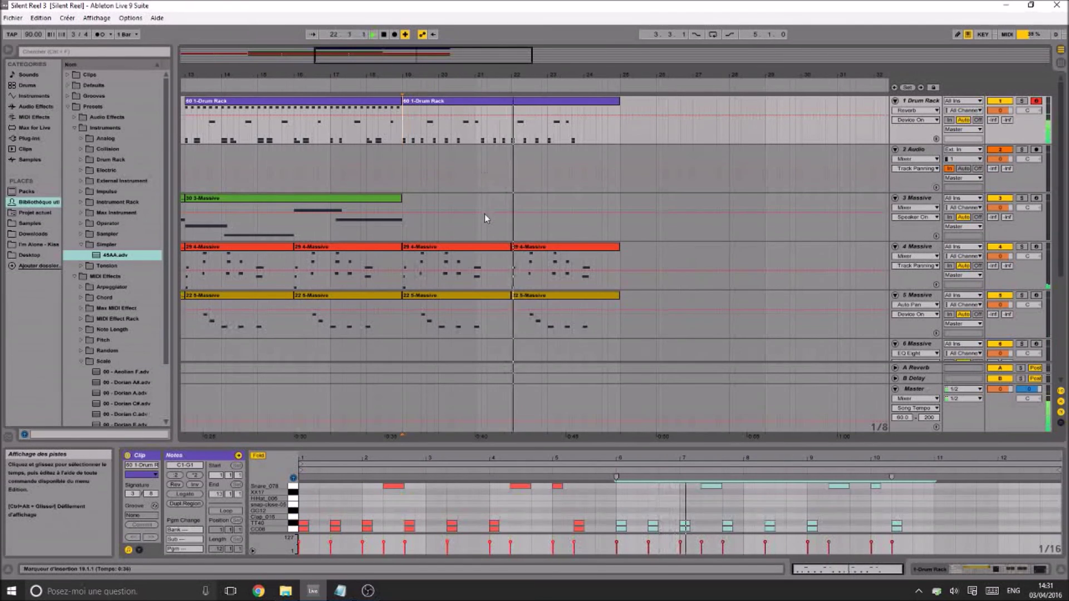
pyautogui.press('space')
pyautogui.click(462, 135)
pyautogui.press('space')
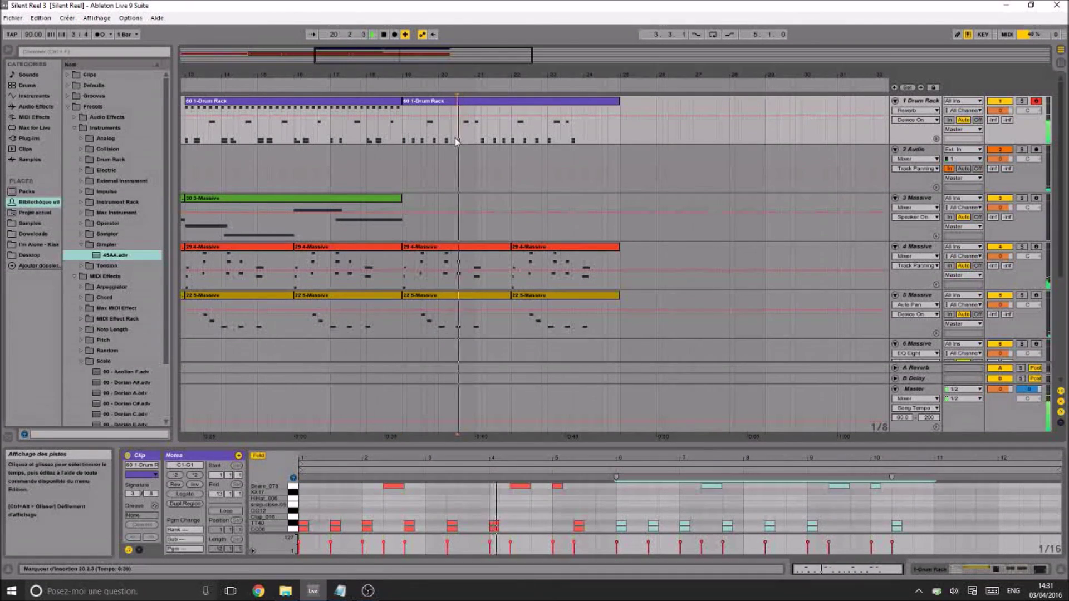
pyautogui.press('space')
# Delete the duplicated notes from bar 6 onward in the second Drum Rack clip
pyautogui.click(482, 102)
pyautogui.click(490, 510)
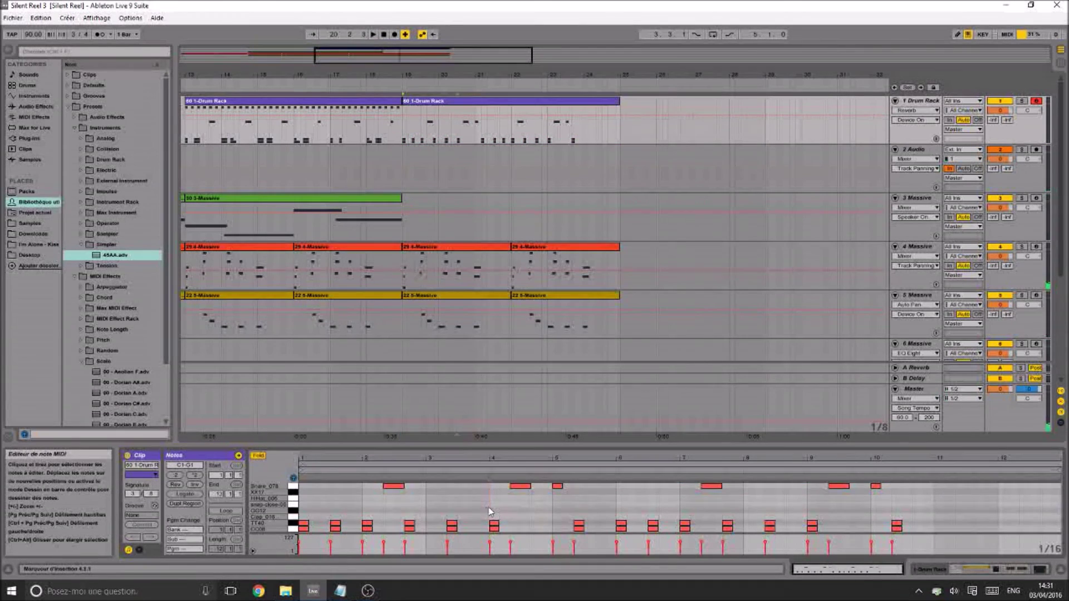
pyautogui.click(621, 500)
pyautogui.moveTo(624, 504); pyautogui.dragTo(1054, 427)
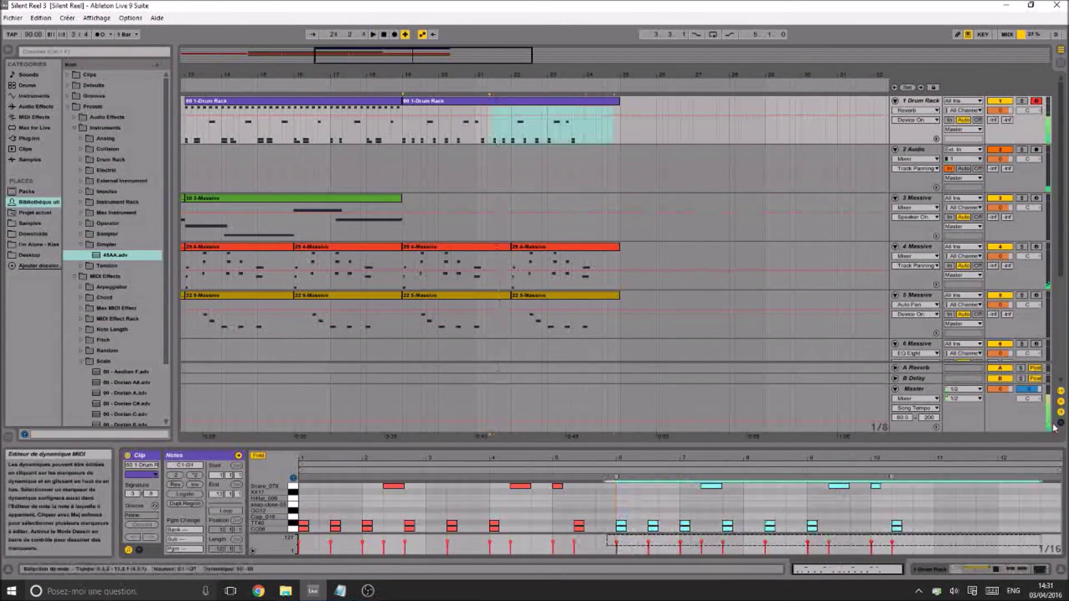
pyautogui.press('Delete')
# Draw a sixteenth Snare_078 note in bar 6, move it to 6.2.1, and play back from 5.1.1
pyautogui.click(552, 507)
pyautogui.click(651, 485)
pyautogui.click(654, 486)
pyautogui.click(662, 486)
pyautogui.press('b')
pyautogui.click(552, 508)
pyautogui.press('space')
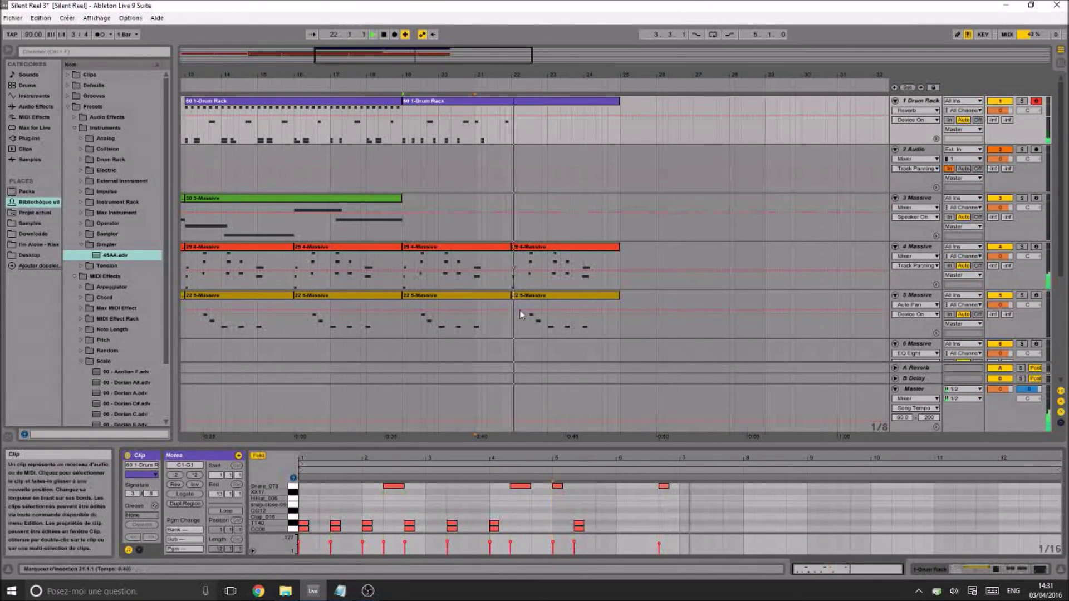
pyautogui.moveTo(667, 487); pyautogui.dragTo(657, 495)
pyautogui.click(551, 516)
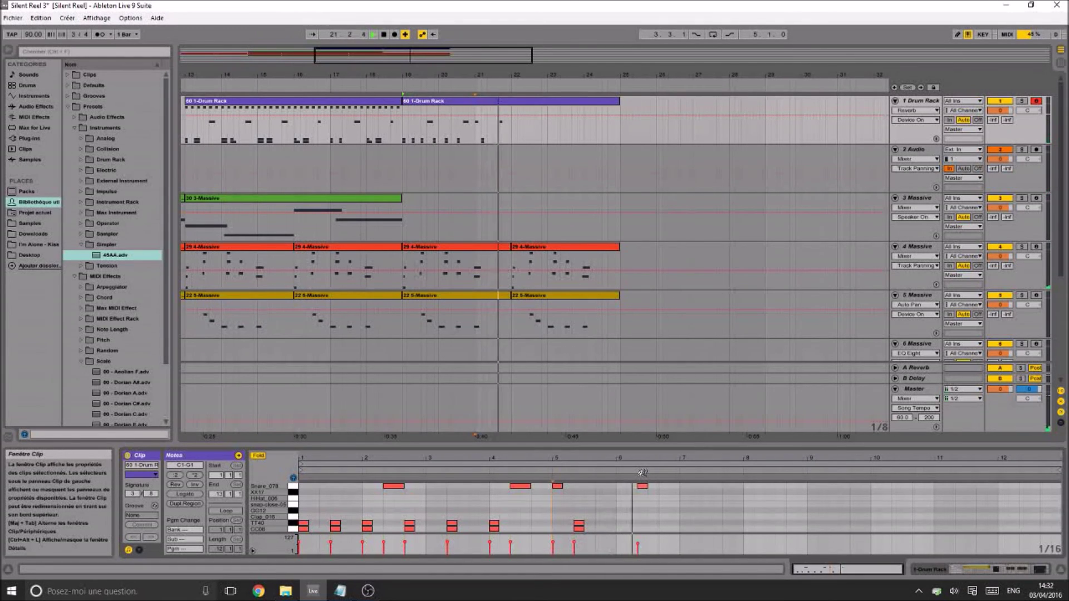
# Move the note at 6.2.1 from the Snare_078 row to the snap-close row and play it back
pyautogui.click(409, 139)
pyautogui.press('space')
pyautogui.click(643, 486)
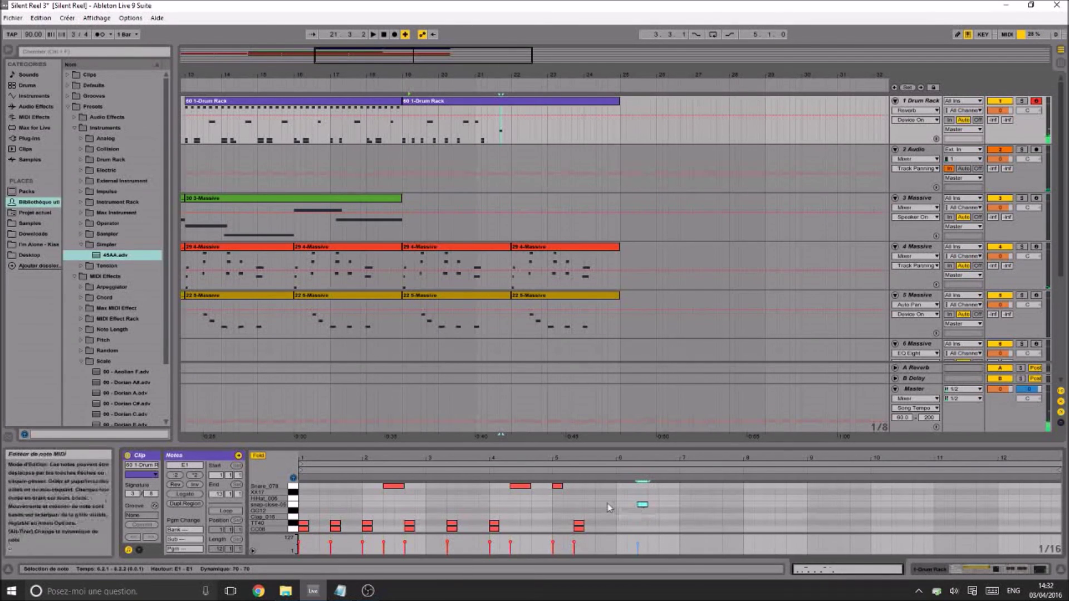
pyautogui.press('space')
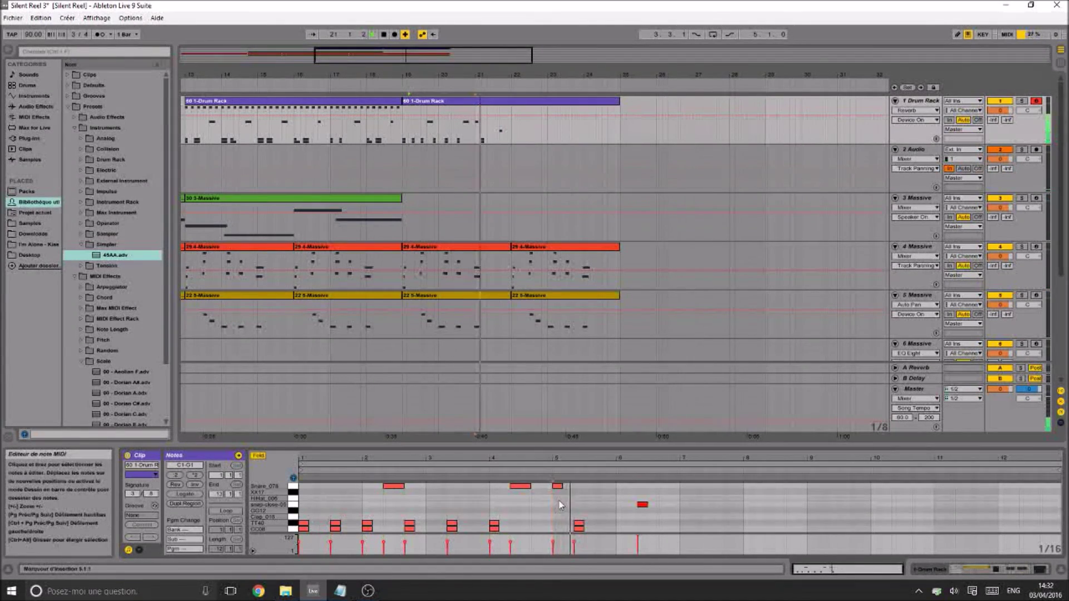
pyautogui.hotkey('ctrl', 'b')
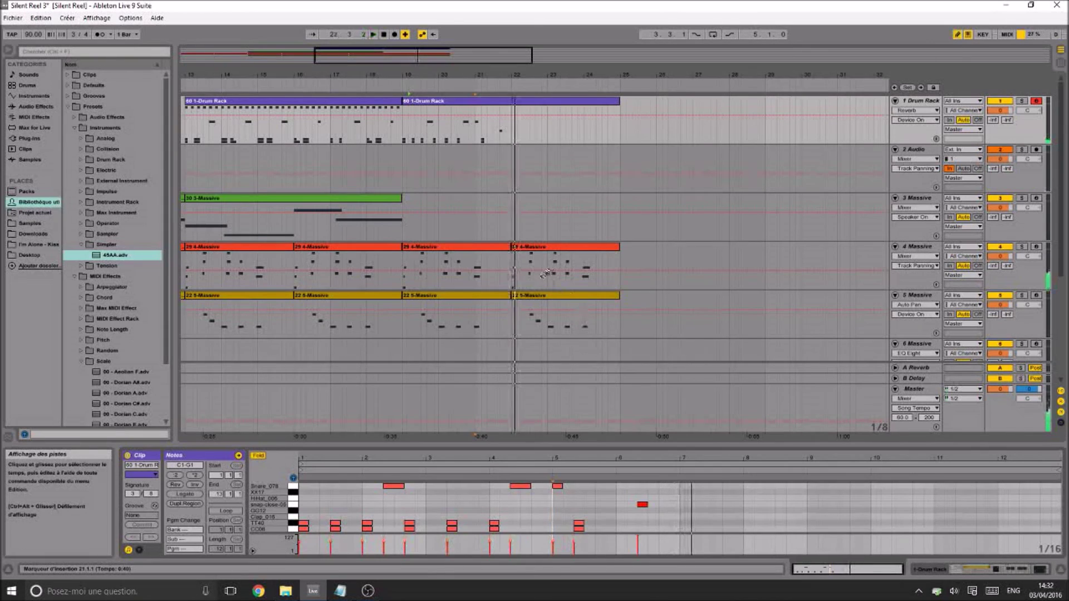
# Save the set and play the arrangement from 19.1.1
pyautogui.click(403, 133)
pyautogui.hotkey('ctrl', 's')
pyautogui.press('space')
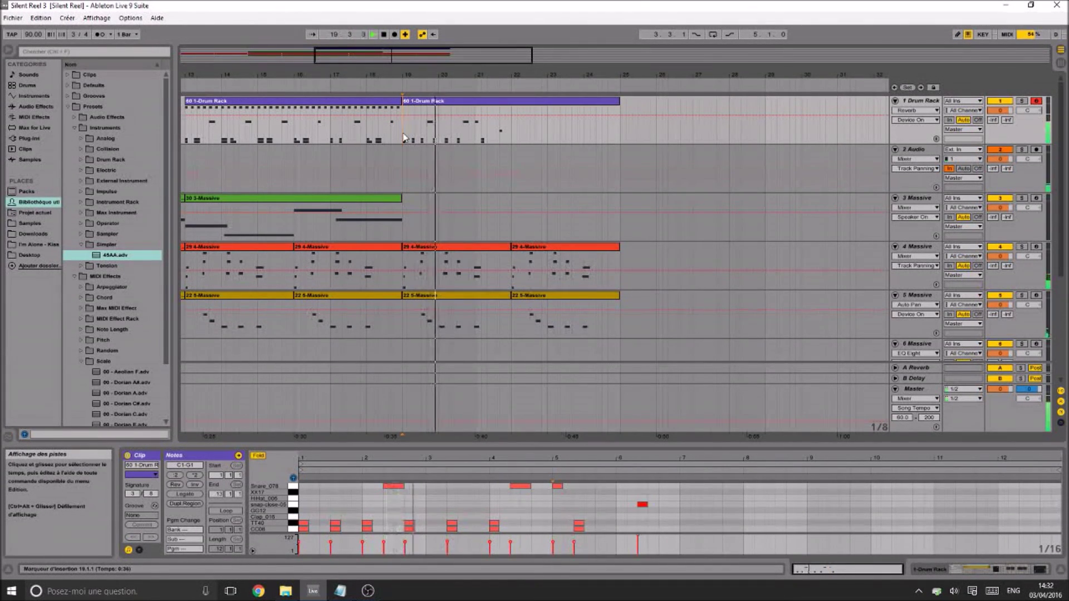
pyautogui.click(512, 136)
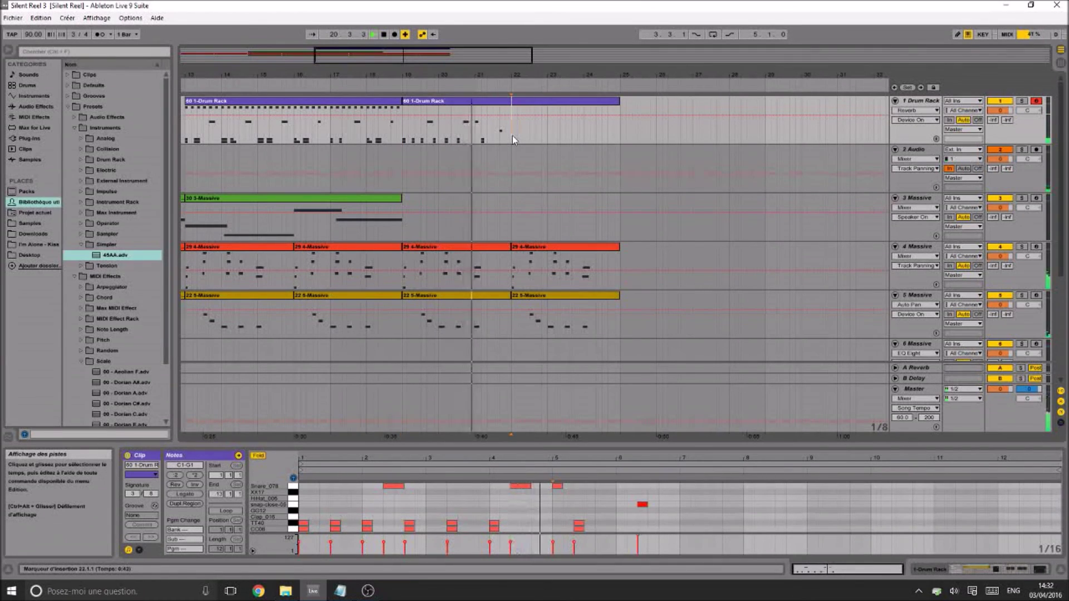
pyautogui.click(512, 334)
pyautogui.press('space')
# Display the mixer's Speaker On automation for track 4 Massive and draw it off from 21.2.1 to 22.1.1
pyautogui.click(477, 292)
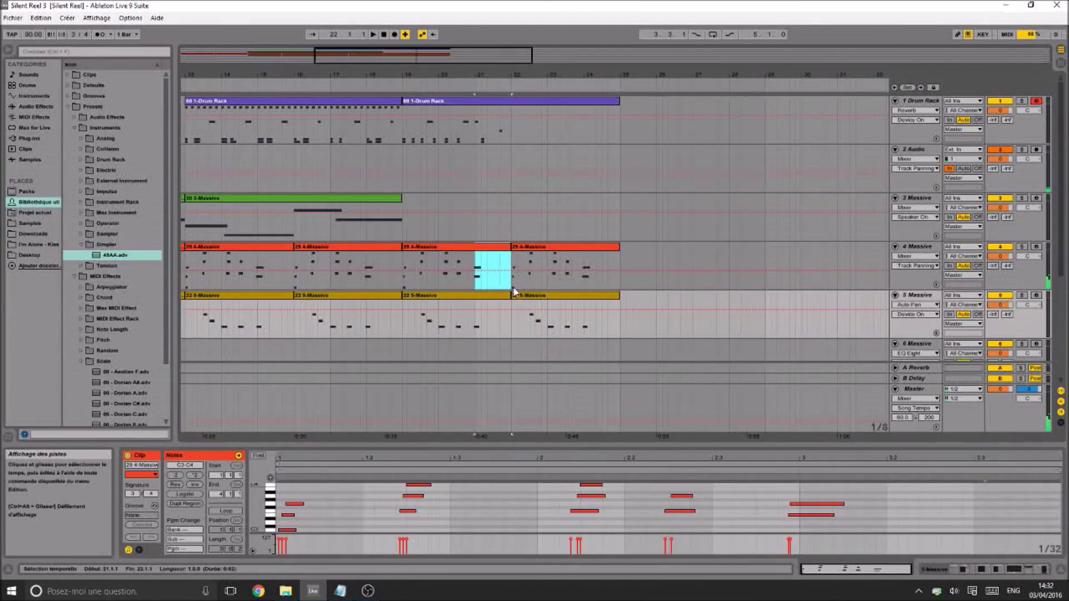
pyautogui.moveTo(488, 281); pyautogui.dragTo(512, 284)
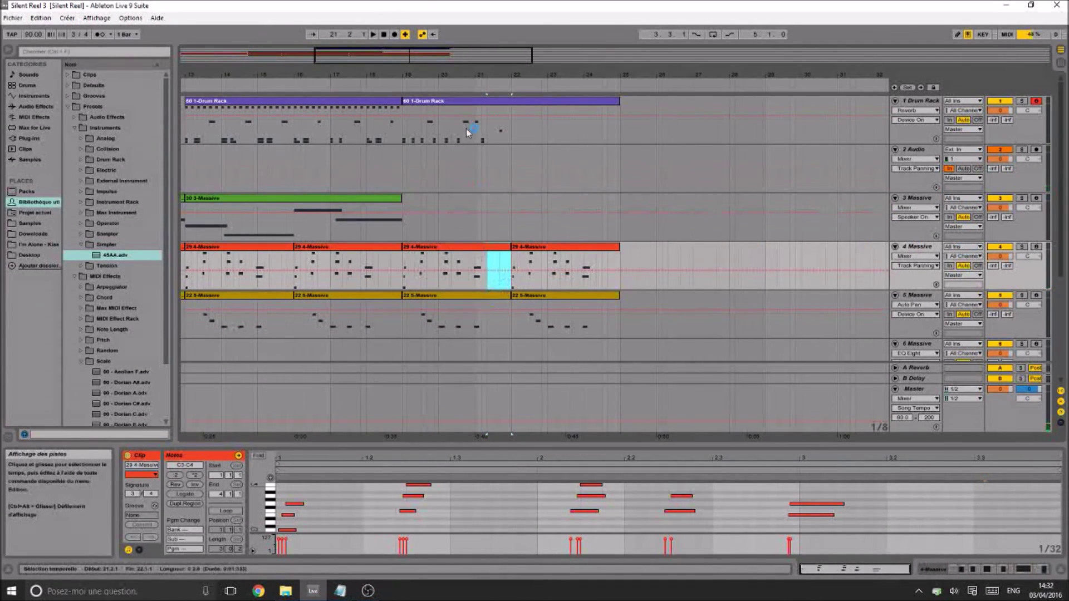
pyautogui.scroll(2, 688, 222)
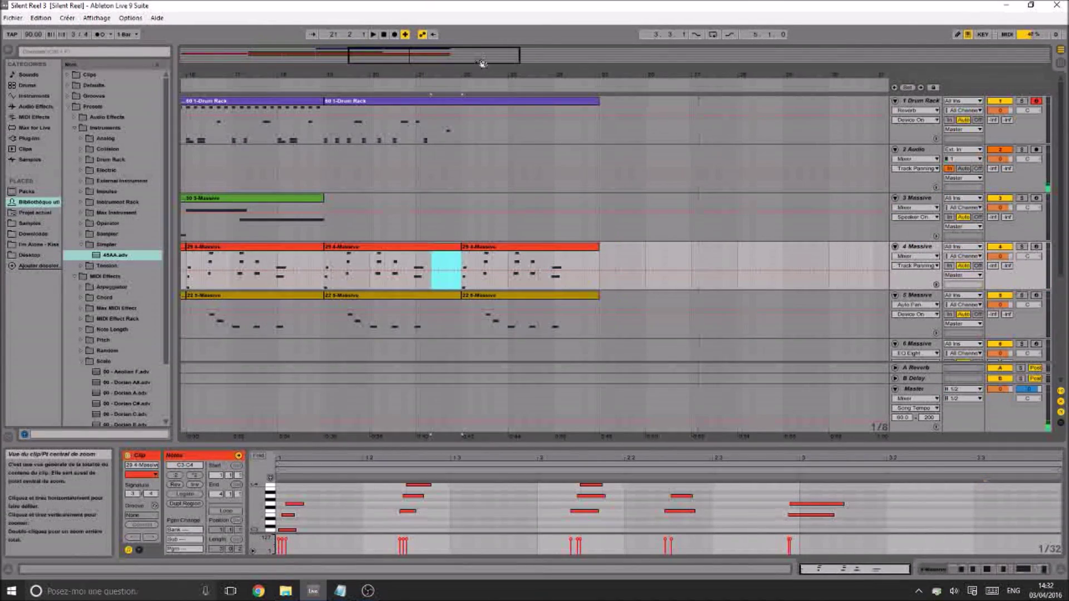
pyautogui.click(912, 257)
pyautogui.click(906, 254)
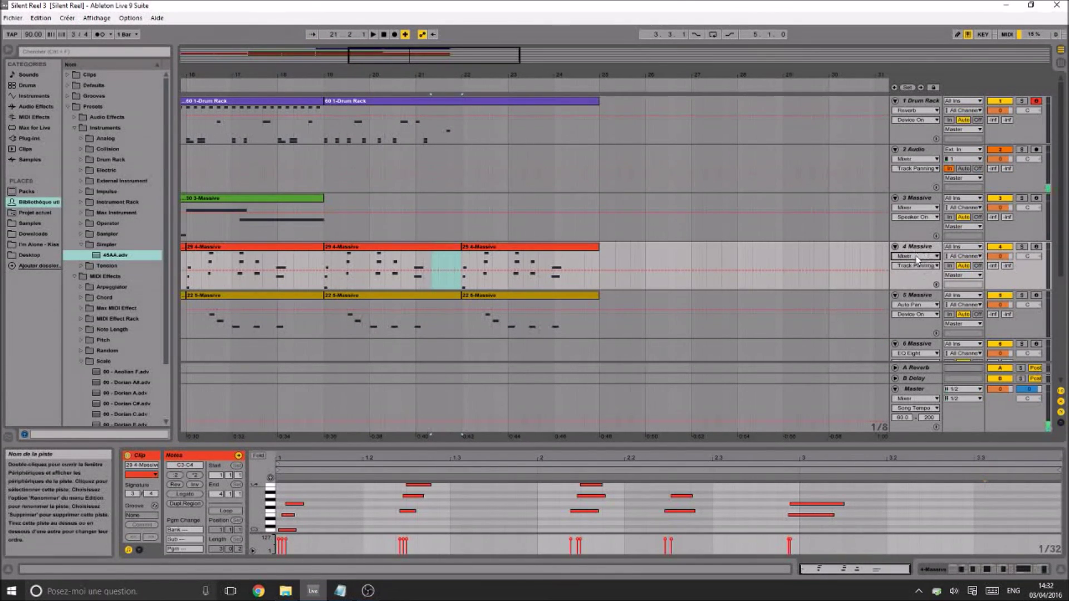
pyautogui.click(921, 260)
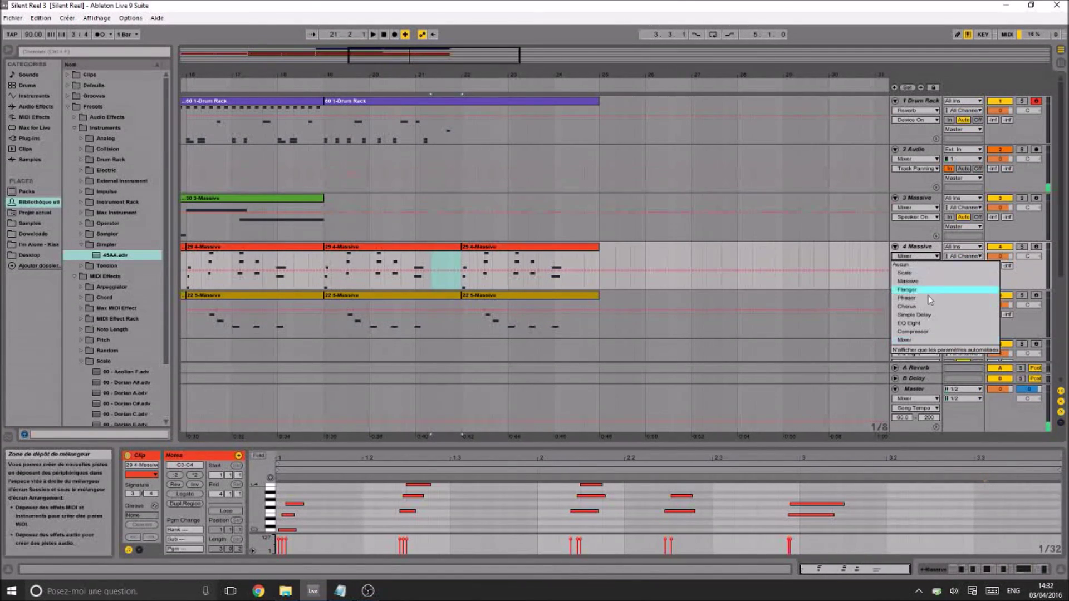
pyautogui.click(901, 261)
pyautogui.click(917, 265)
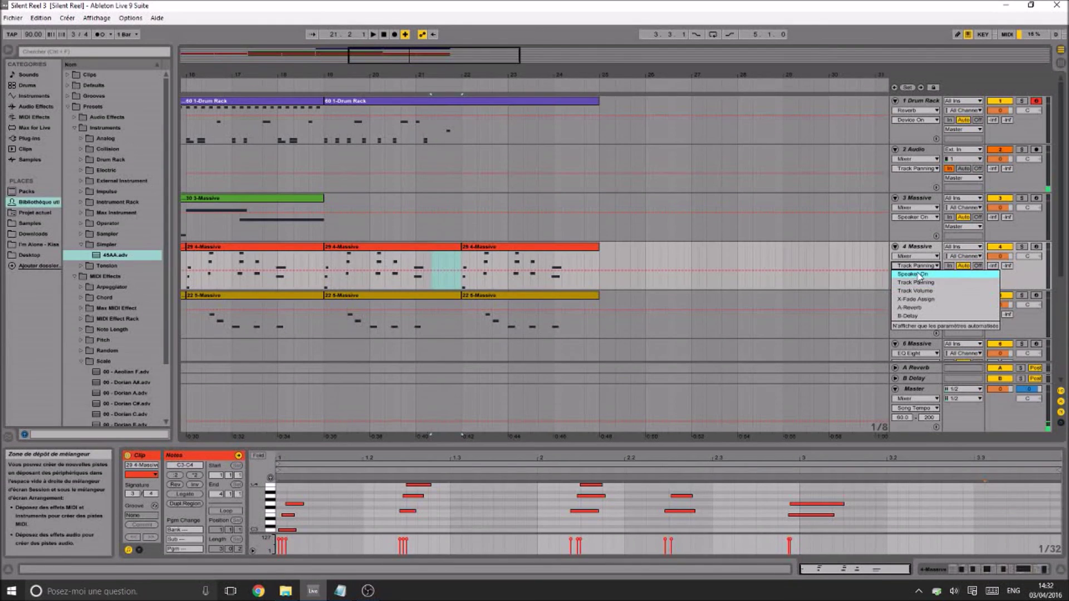
pyautogui.click(933, 276)
pyautogui.moveTo(447, 262); pyautogui.dragTo(439, 274)
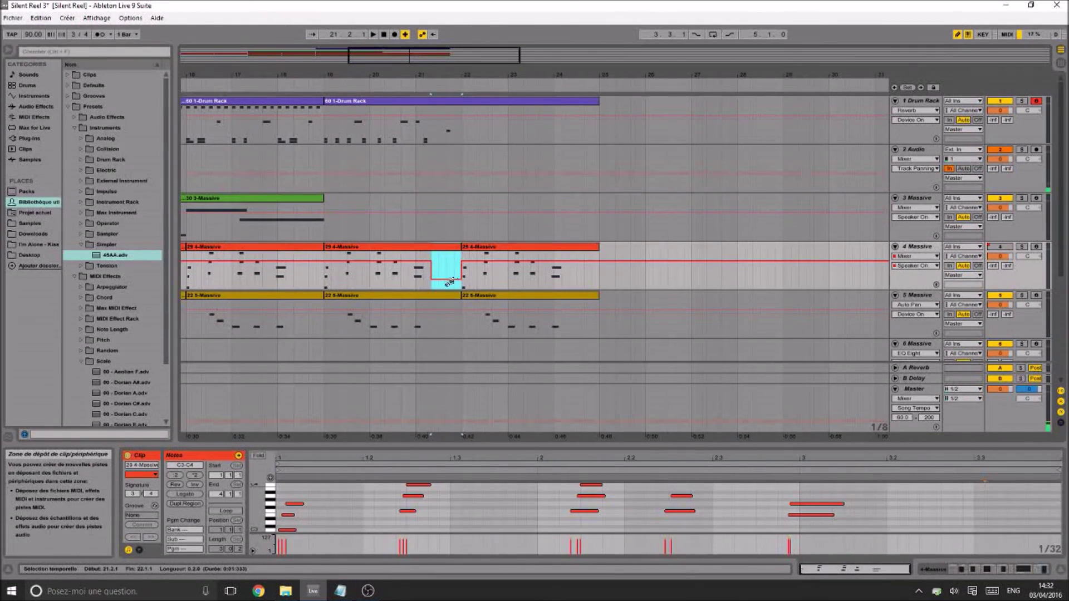
# Re-enable the overridden automation and play from 20.3.3 to check the muted stretch of 4 Massive
pyautogui.click(409, 280)
pyautogui.click(998, 248)
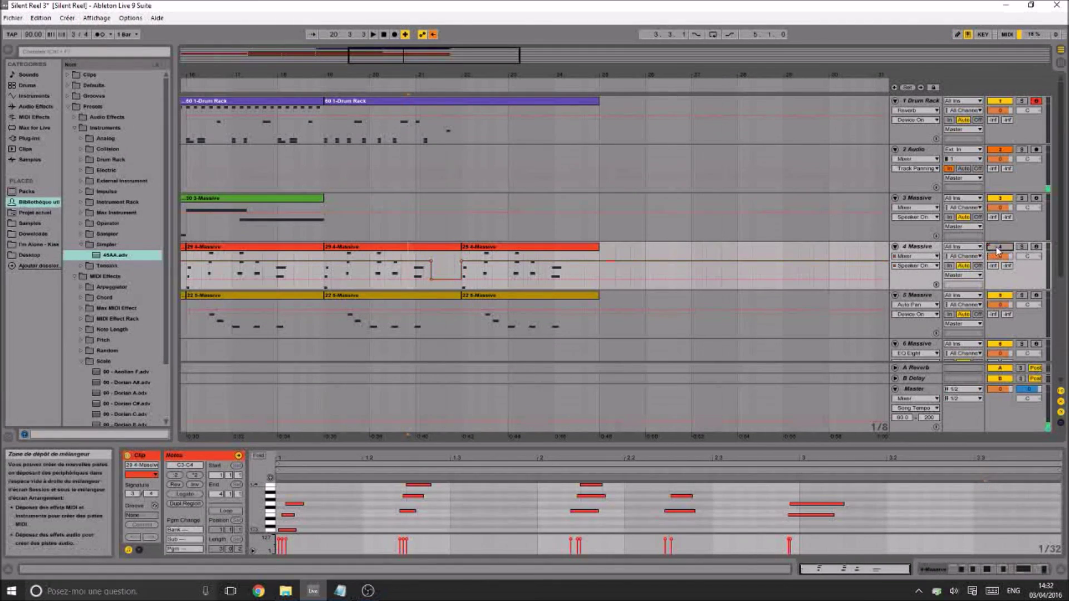
pyautogui.click(435, 35)
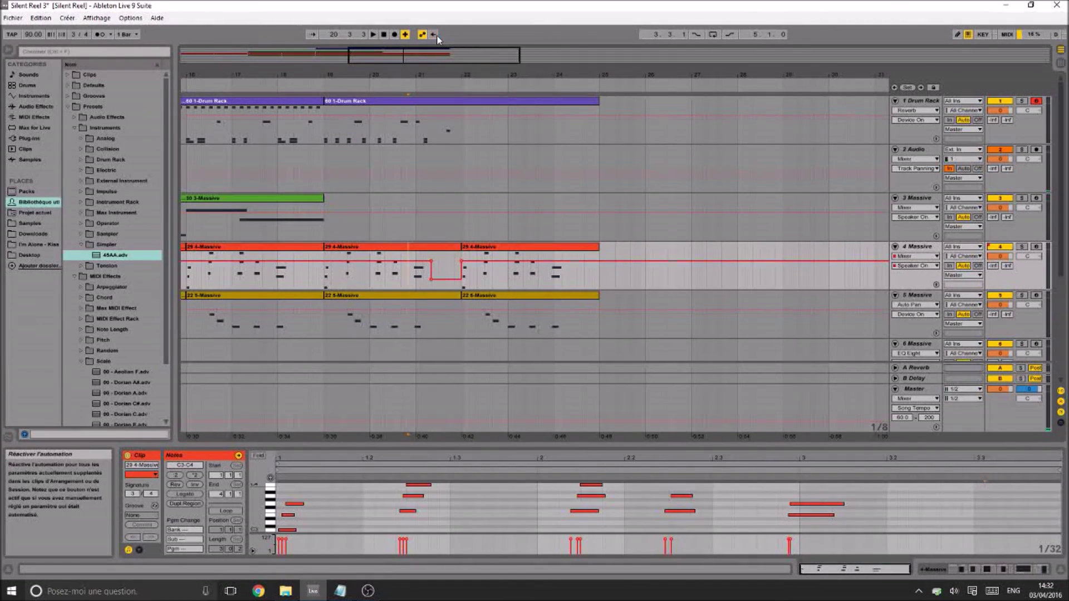
pyautogui.press('space')
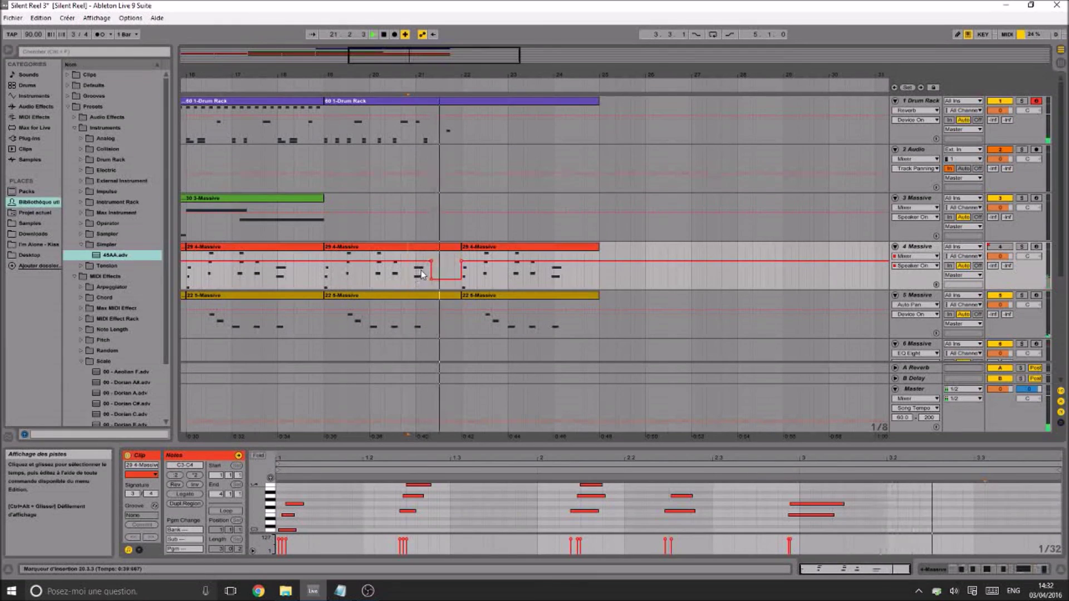
# Delete the last two notes, at beat 3, in the 4-Massive clip that starts at bar 19
pyautogui.press('space')
pyautogui.click(416, 246)
pyautogui.moveTo(825, 524); pyautogui.dragTo(807, 486)
pyautogui.press('Delete')
# Extend the off stretch of 4 Massive's Speaker On automation back to 21.1.1 and play from 19.3.3
pyautogui.press('b')
pyautogui.moveTo(438, 284); pyautogui.dragTo(418, 278)
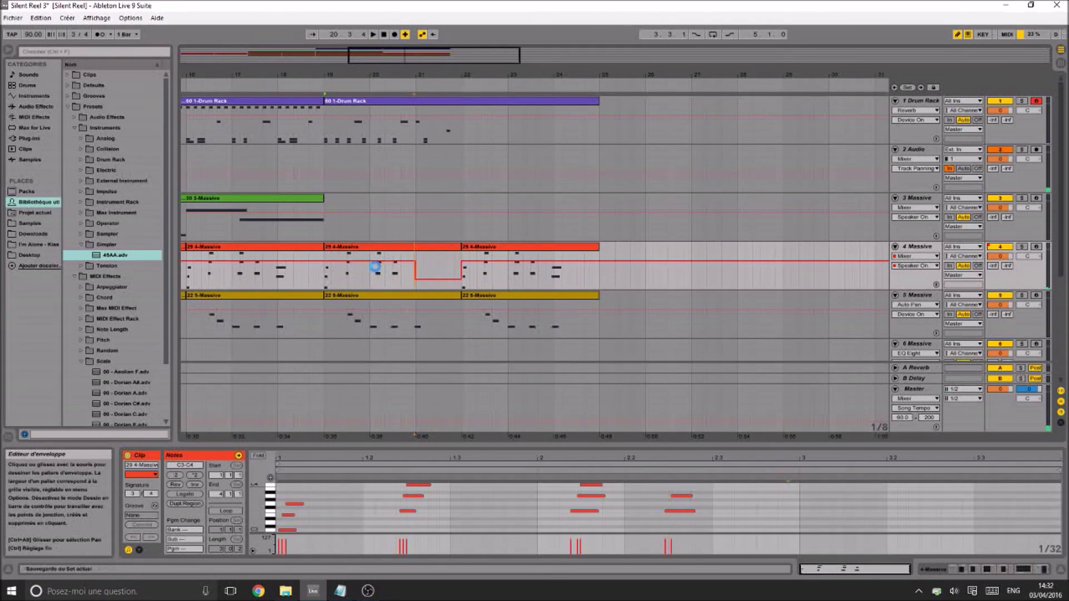
pyautogui.press('b')
pyautogui.click(362, 275)
pyautogui.press('space')
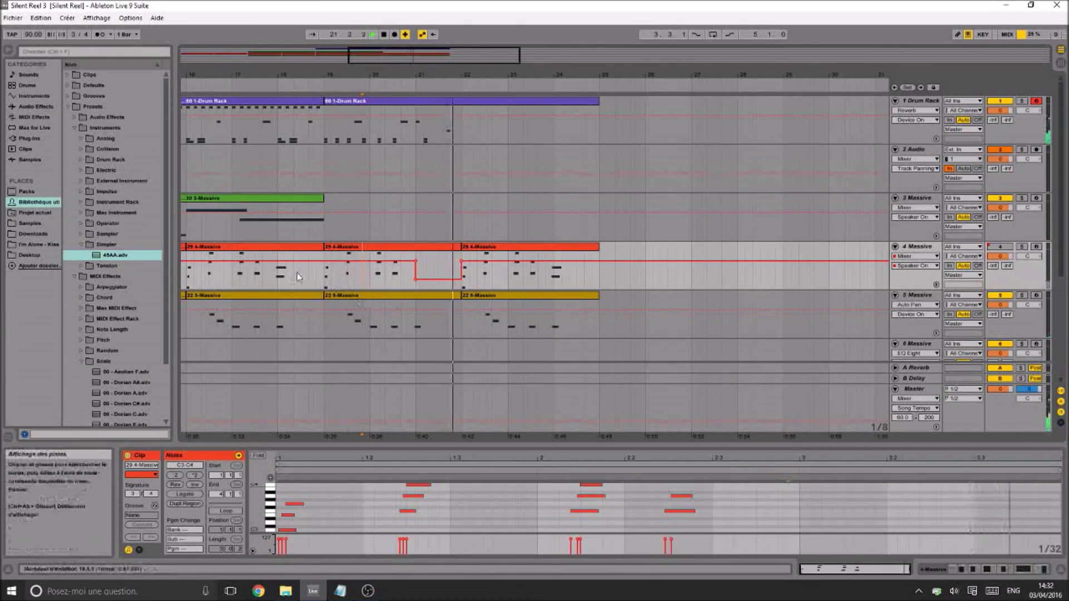
# Shorten the off stretch of 4 Massive's Speaker On automation to end at 21.3.1 and play from 19.1.1
pyautogui.press('b')
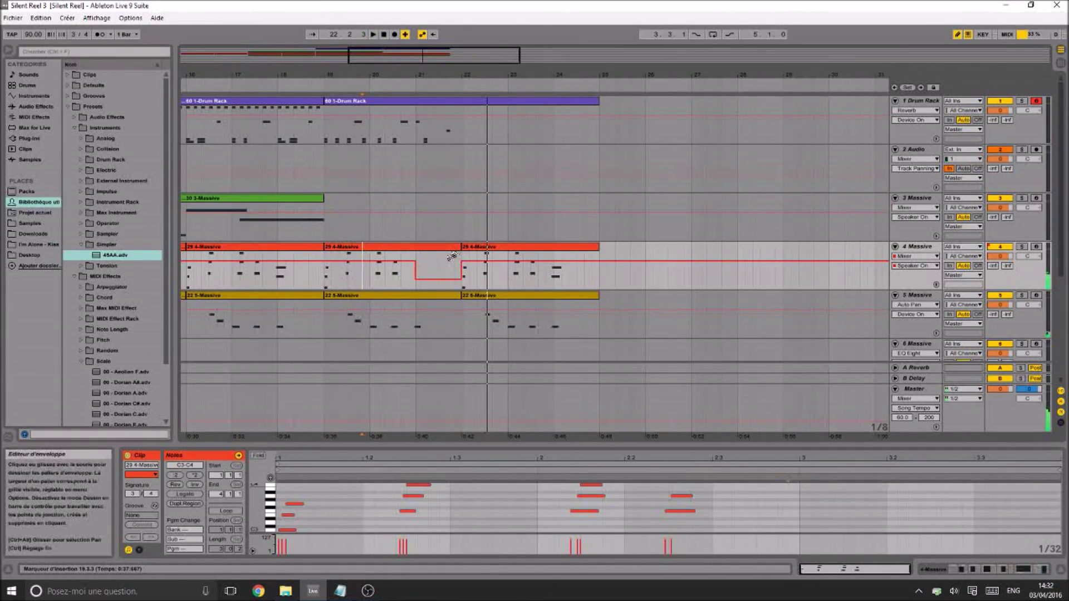
pyautogui.press('b')
pyautogui.press('space')
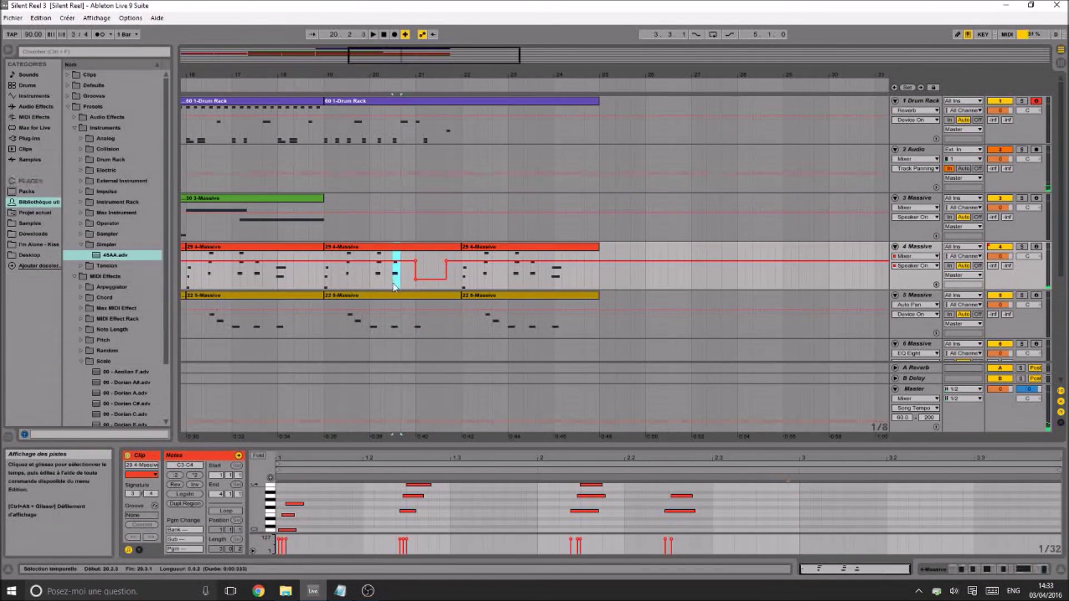
pyautogui.moveTo(660, 490); pyautogui.dragTo(701, 516)
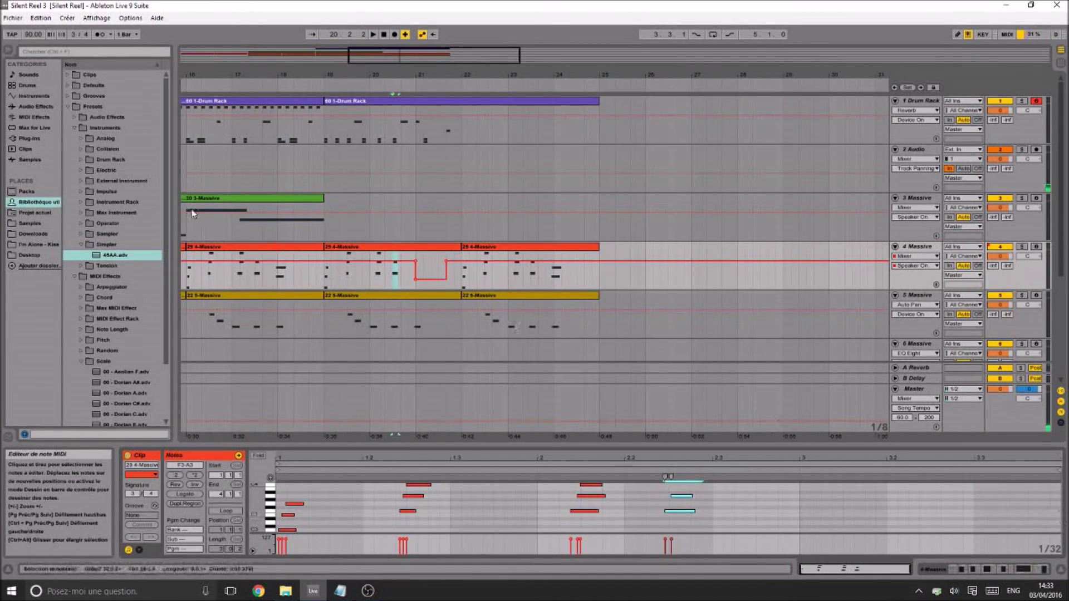
pyautogui.click(323, 277)
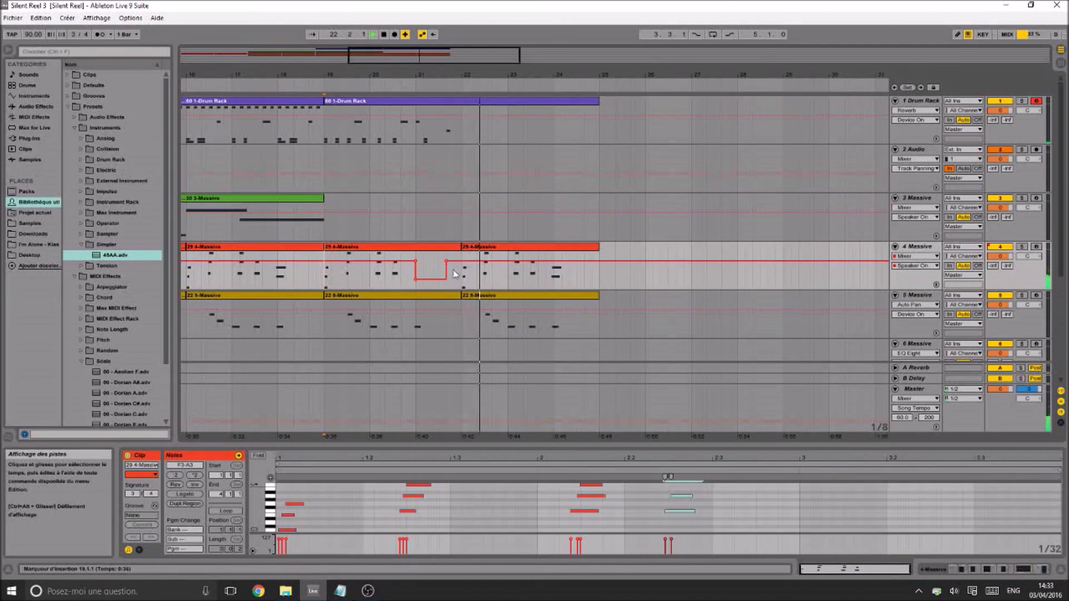
# Draw 4 Massive's Speaker On automation back on across the whole muted stretch in bar 21
pyautogui.hotkey('ctrl', 'b')
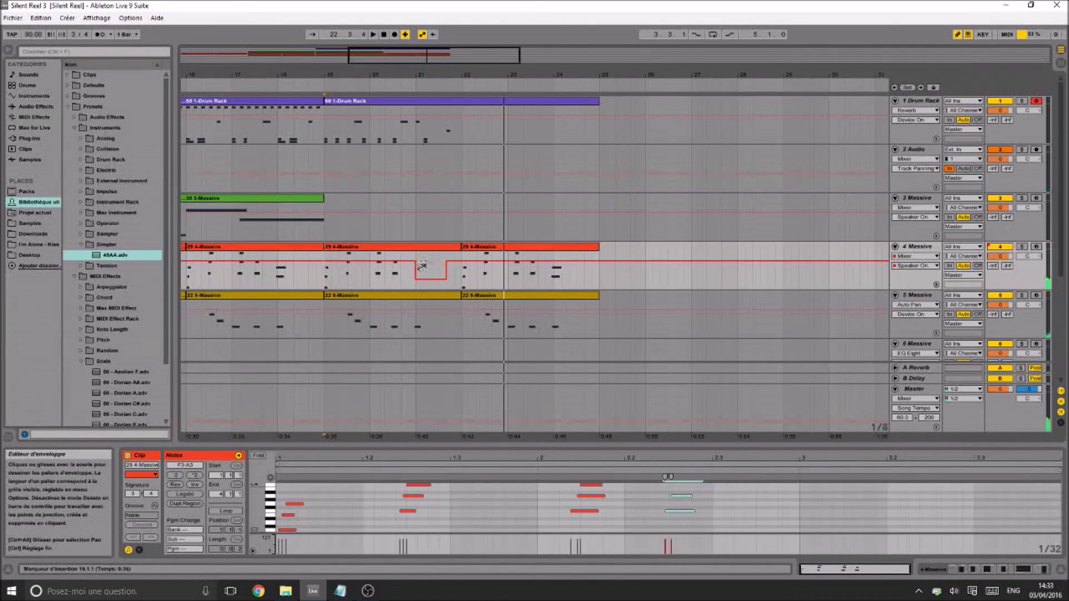
pyautogui.hotkey('ctrl', 'b')
pyautogui.hotkey('ctrl', 'b')
# Display the mixer's Speaker On automation for track 5 Massive and draw it off from 21.1.1 to 22.1.1
pyautogui.click(915, 304)
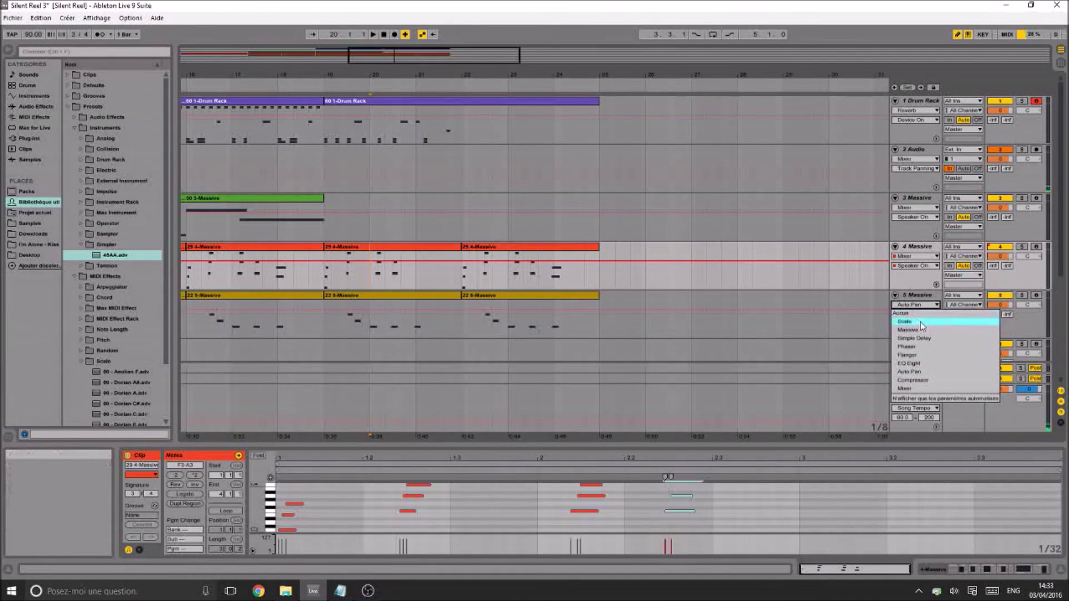
pyautogui.click(904, 388)
pyautogui.hotkey('ctrl', 'b')
pyautogui.hotkey('ctrl', 'b')
pyautogui.moveTo(410, 327); pyautogui.dragTo(461, 331)
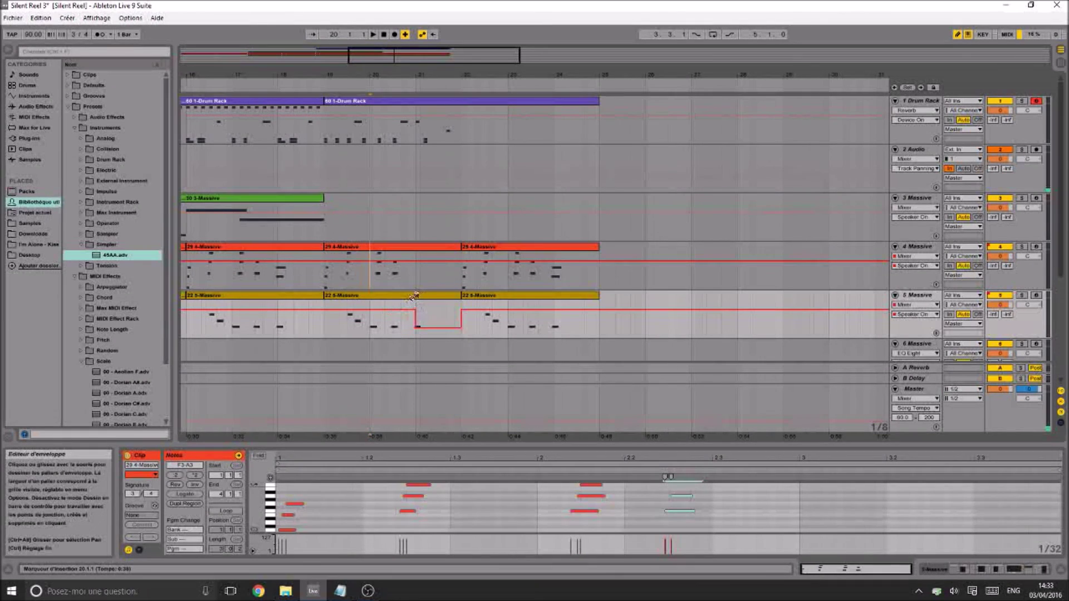
# Play the arrangement from 19.2.1 and save the set
pyautogui.hotkey('ctrl', 'b')
pyautogui.click(339, 321)
pyautogui.press('space')
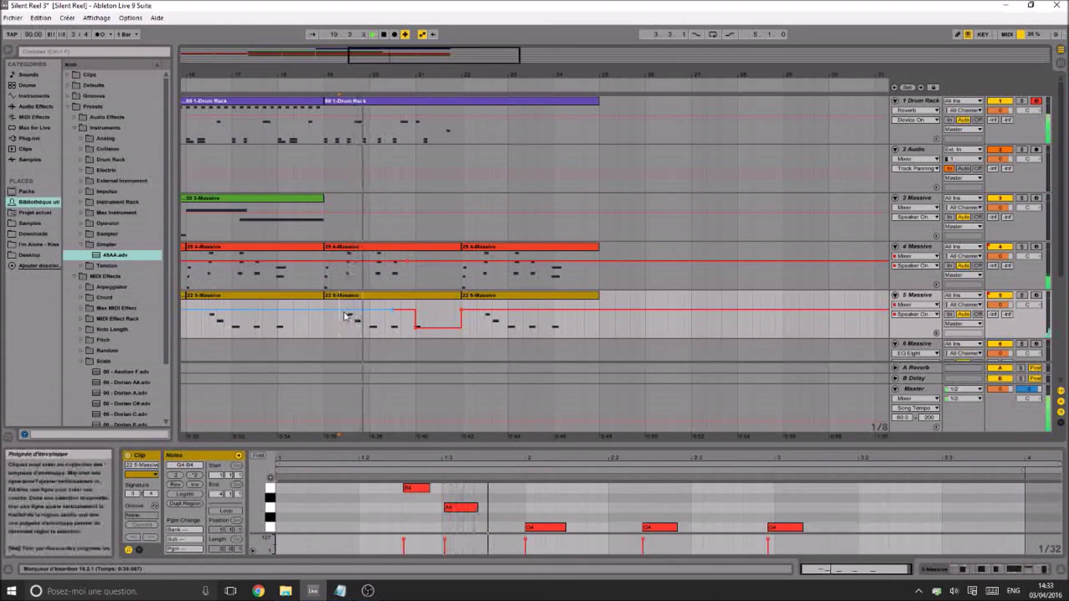
pyautogui.hotkey('ctrl', 's')
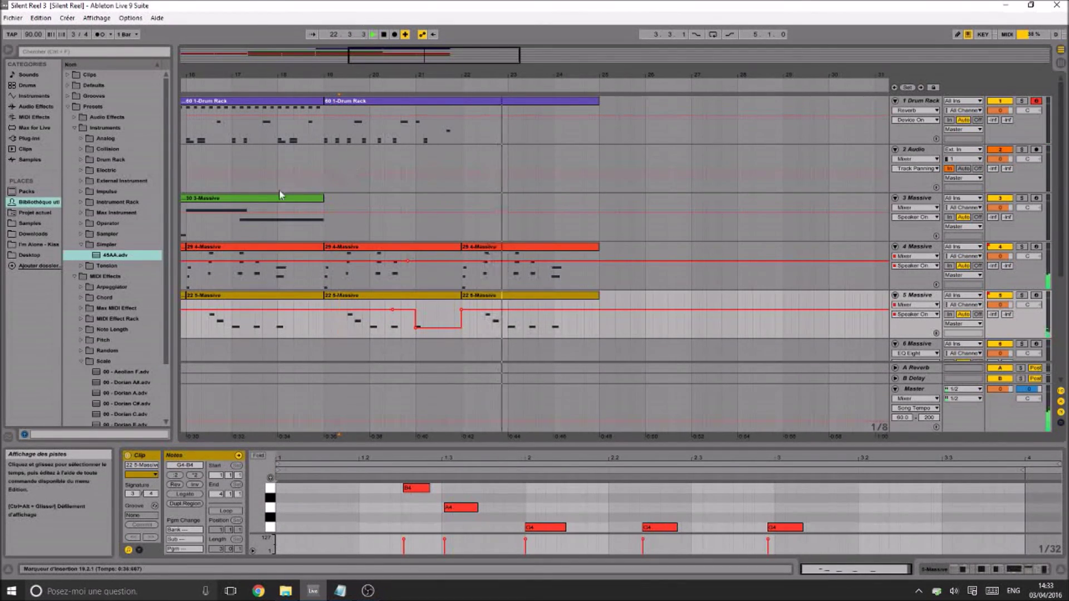
# Duplicate bars 19 to 21 of the second Drum Rack clip over bars 22 to 24 and save the set
pyautogui.click(420, 113)
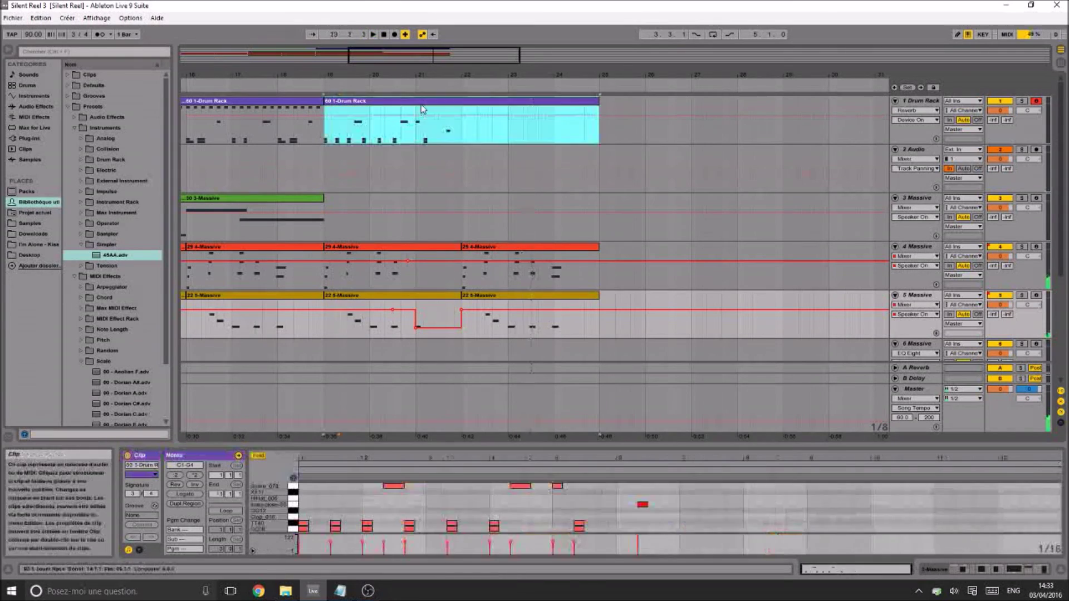
pyautogui.moveTo(460, 142); pyautogui.dragTo(328, 142)
pyautogui.hotkey('ctrl', 'd')
pyautogui.press('space')
pyautogui.hotkey('ctrl', 's')
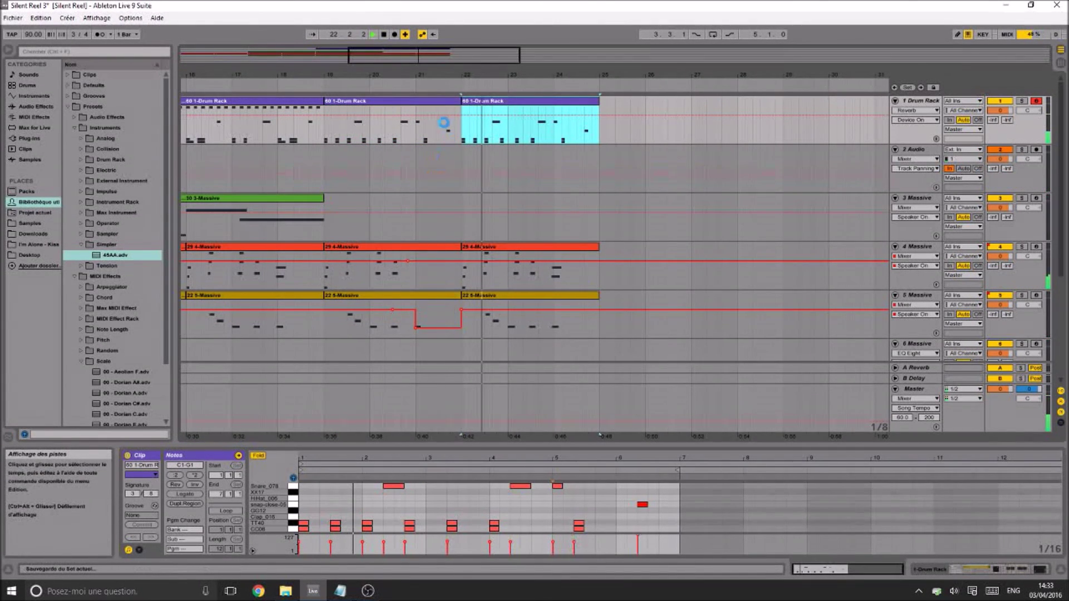
# Duplicate the 4 Massive and 5 Massive clips with their automation from bars 19 to 24 into bars 25 to 30
pyautogui.click(381, 85)
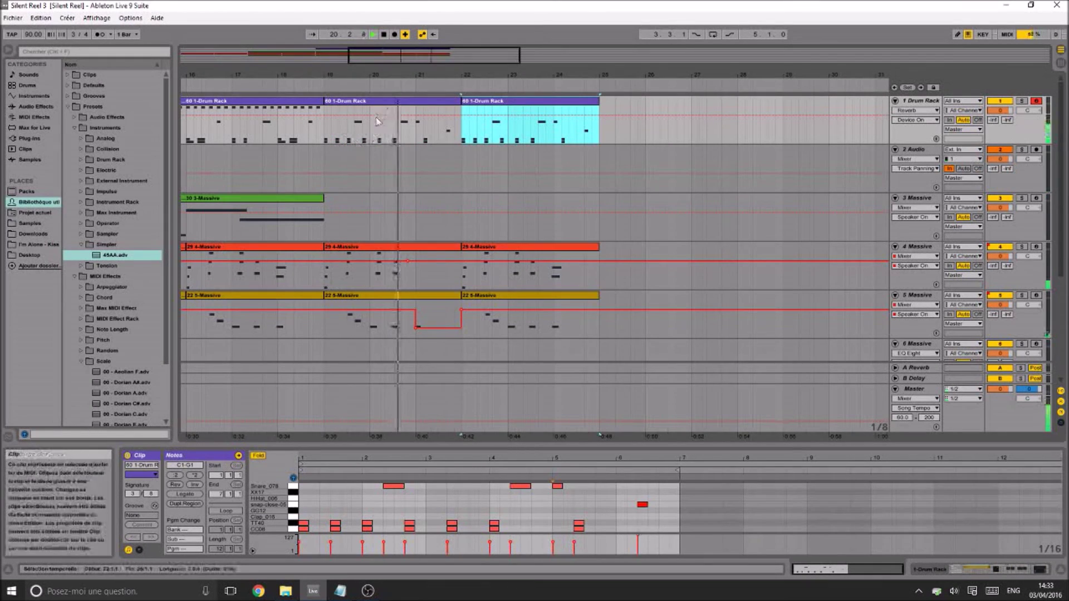
pyautogui.click(460, 138)
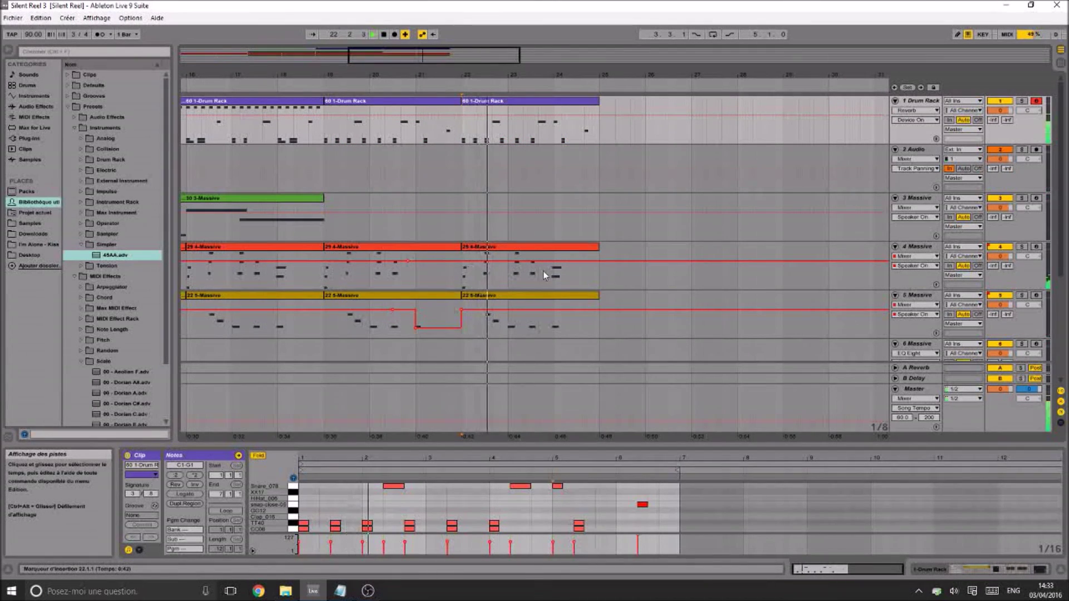
pyautogui.moveTo(598, 323); pyautogui.dragTo(324, 258)
pyautogui.hotkey('ctrl', 'd')
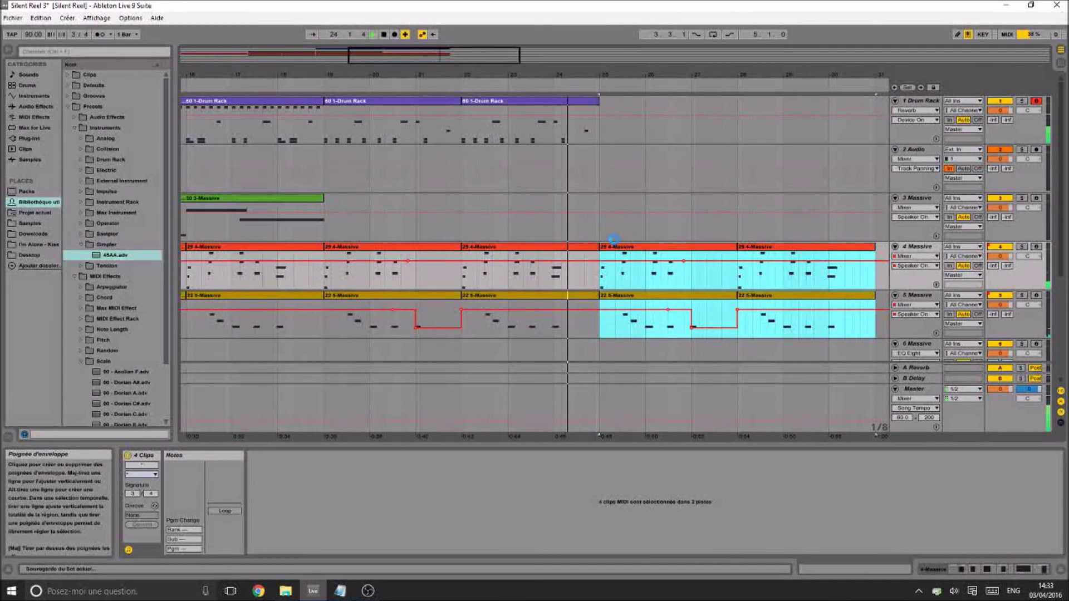
# Copy the 3-Massive clip that starts at bar 13 to 31.1.1
pyautogui.moveTo(462, 60); pyautogui.dragTo(459, 43)
pyautogui.click(299, 198)
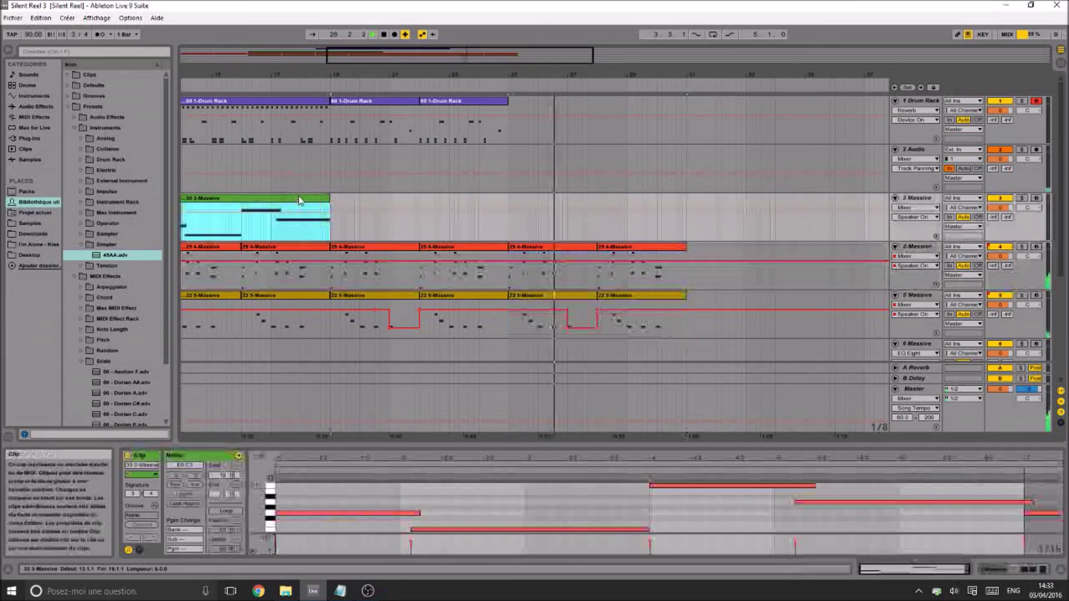
pyautogui.click(686, 206)
pyautogui.hotkey('ctrl', 'v')
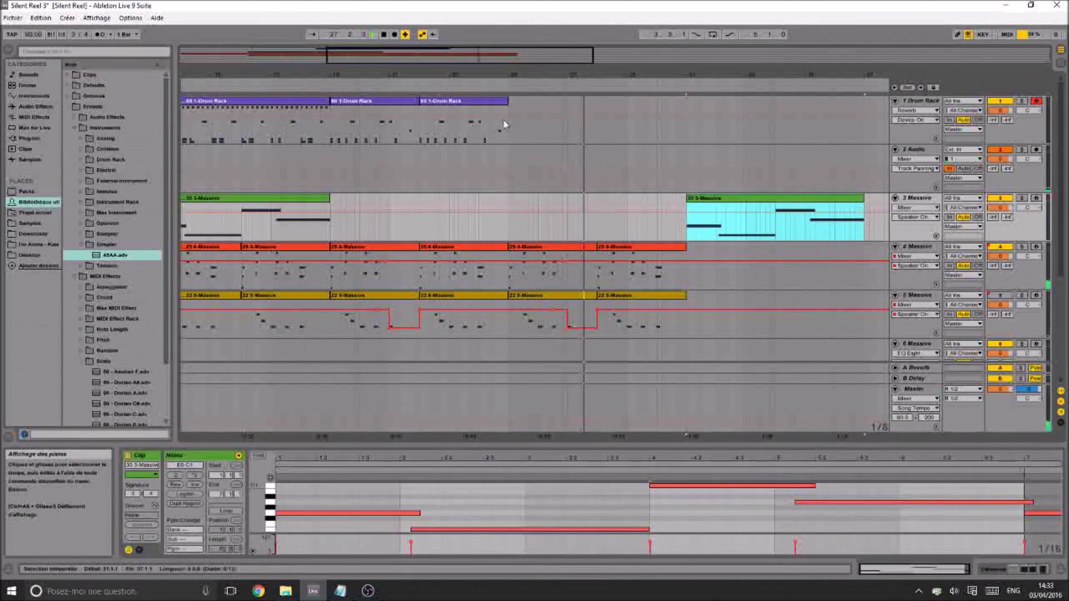
# Try placing two copies of the last Drum Rack clip from bar 31 and undo the placement
pyautogui.click(496, 102)
pyautogui.hotkey('ctrl', 'c')
pyautogui.click(687, 110)
pyautogui.hotkey('ctrl', 'v')
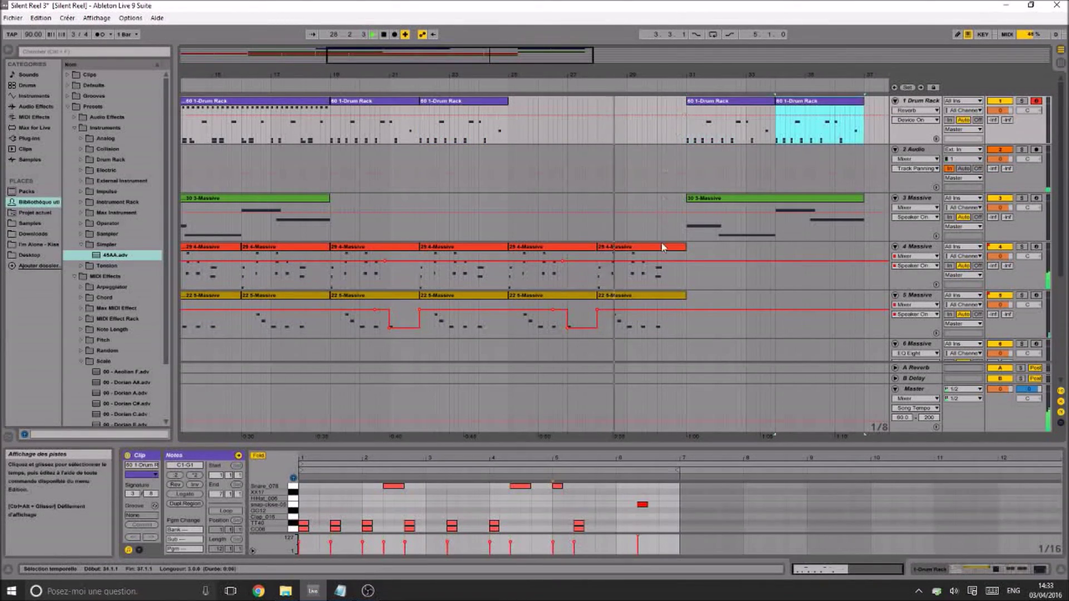
pyautogui.hotkey('ctrl', 'z')
pyautogui.click(689, 103)
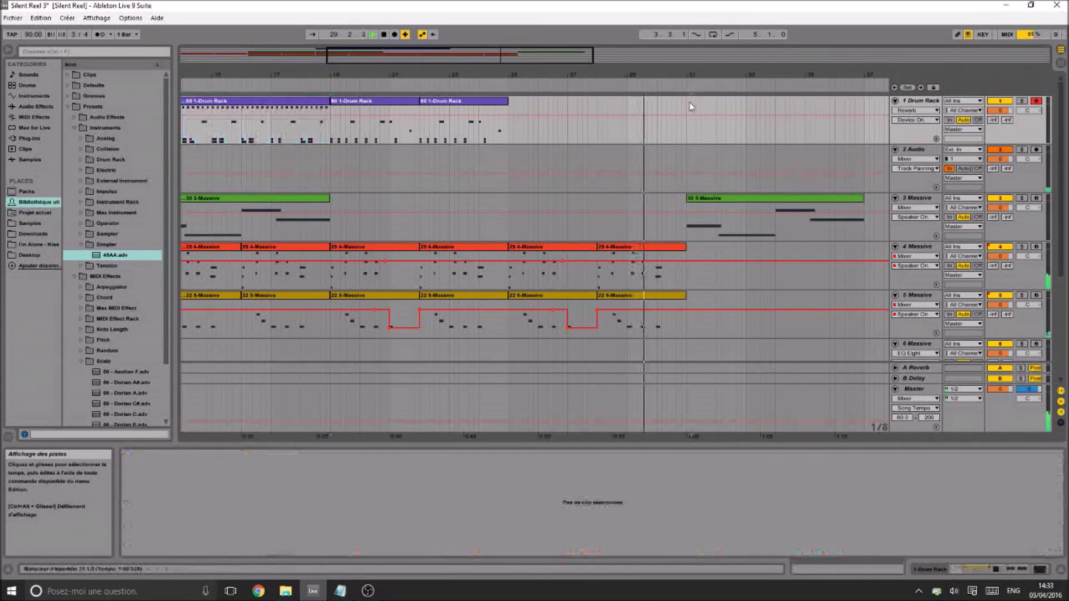
# Paste the Drum Rack clip at bar 31 and duplicate the last 4 Massive and 5 Massive clips over bars 31 to 33
pyautogui.hotkey('ctrl', 'v')
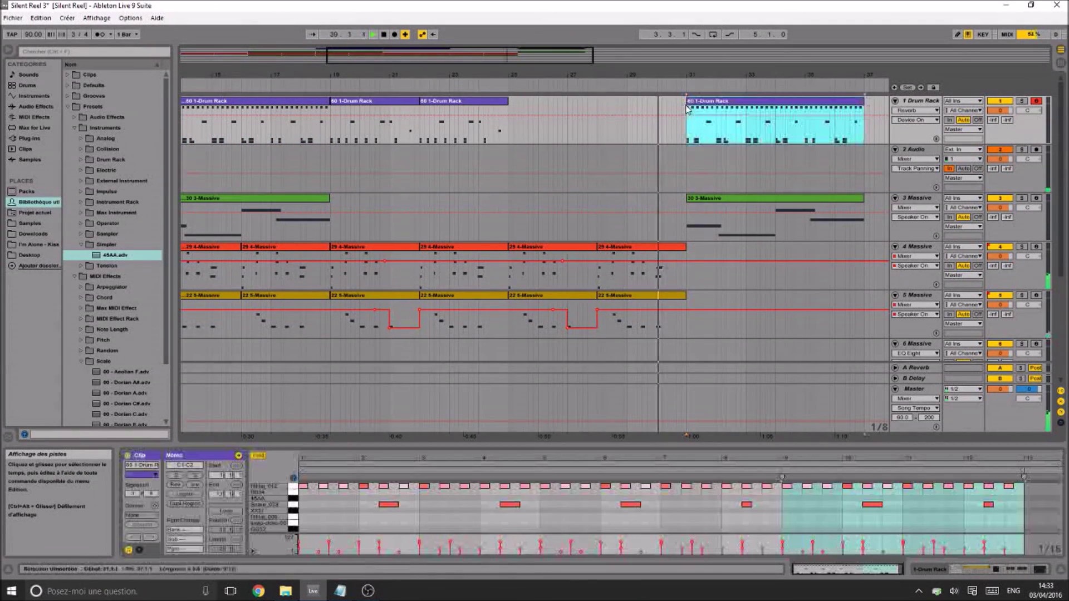
pyautogui.click(668, 246)
pyautogui.hotkey('ctrl', 'd')
pyautogui.click(665, 296)
pyautogui.hotkey('ctrl', 'd')
# Remove the Speaker On automation dip at bar 27 on the 5 Massive track and save the set
pyautogui.click(567, 327)
pyautogui.press('space')
pyautogui.click(597, 310)
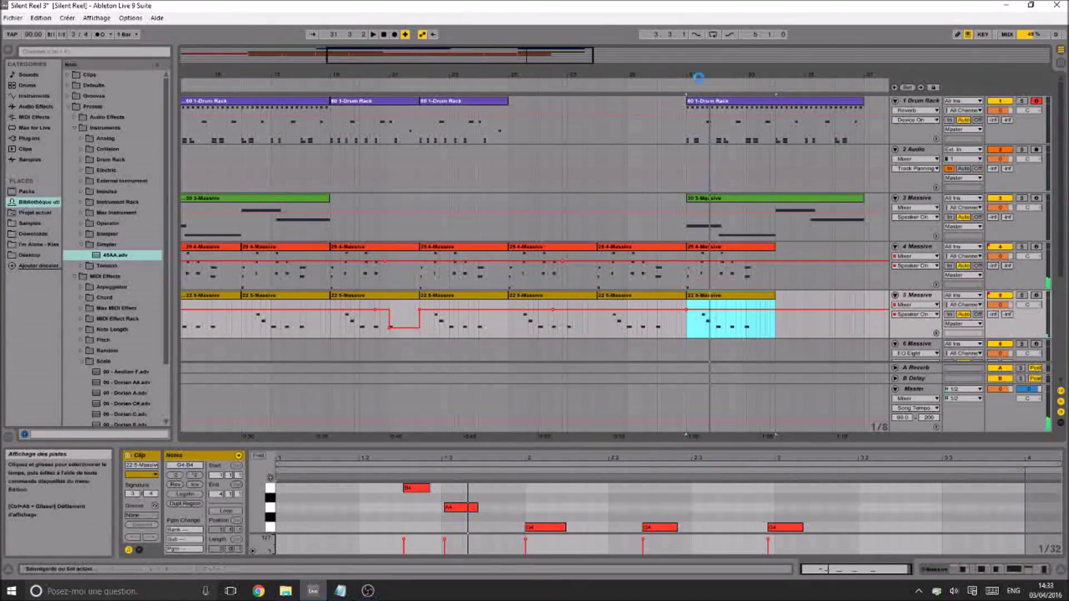
pyautogui.click(506, 126)
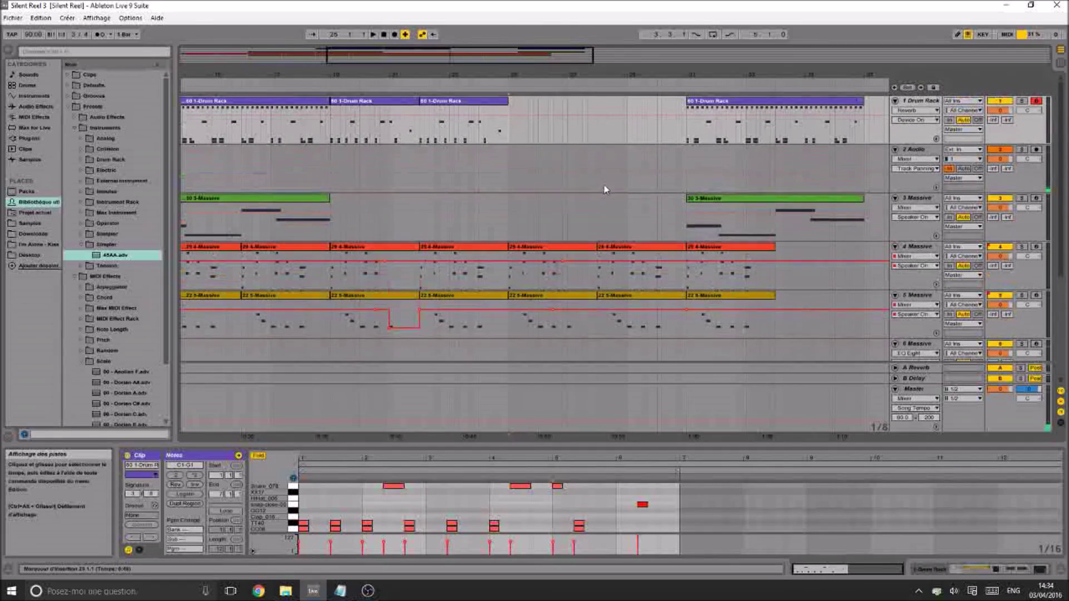
# Insert a new audio track directly below 2 Audio, with bars 19 to 30 as the time selection
pyautogui.moveTo(331, 170); pyautogui.dragTo(692, 160)
pyautogui.click(912, 151)
pyautogui.hotkey('ctrl', 't')
pyautogui.press('Delete')
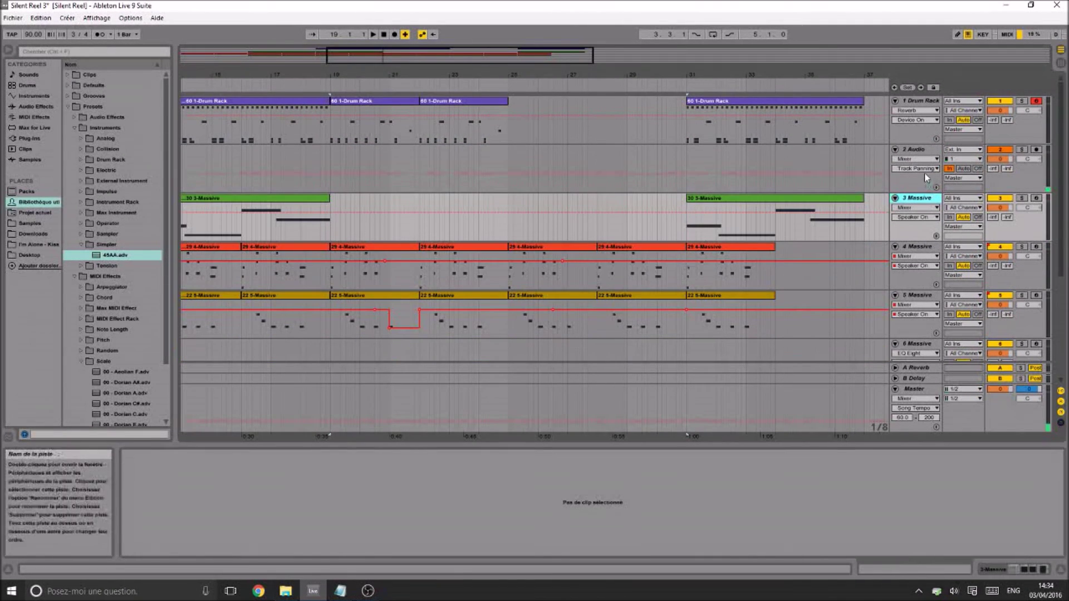
pyautogui.click(921, 150)
pyautogui.hotkey('ctrl', 't')
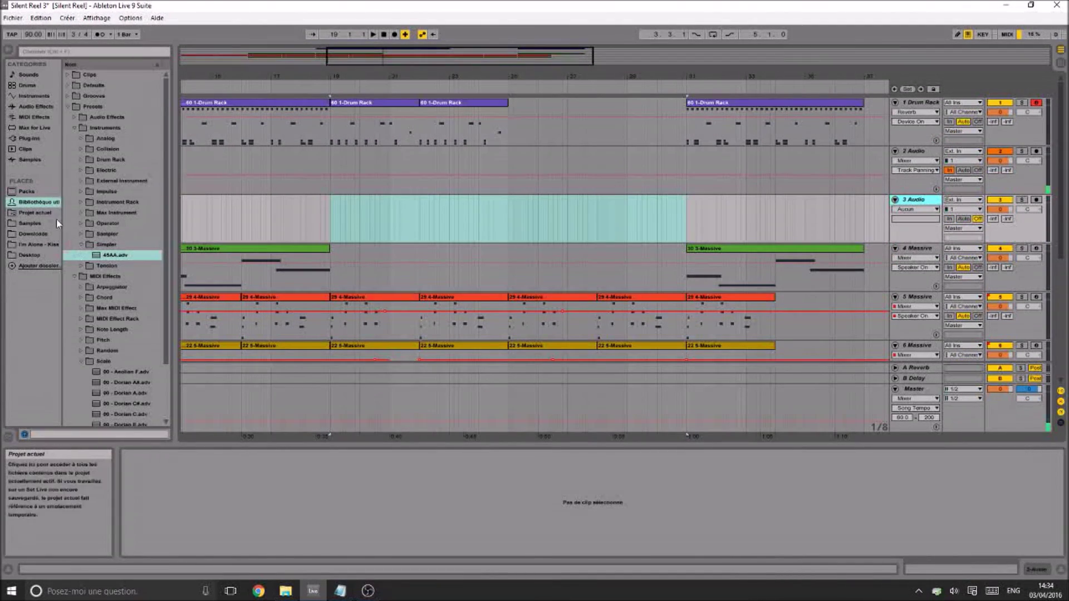
# Show the Samples location in the browser and expand the 99sounds folder
pyautogui.click(36, 224)
pyautogui.click(79, 202)
pyautogui.press('Left')
pyautogui.press('Left')
pyautogui.press('Left')
pyautogui.press('Left')
pyautogui.press('Up')
pyautogui.press('Right')
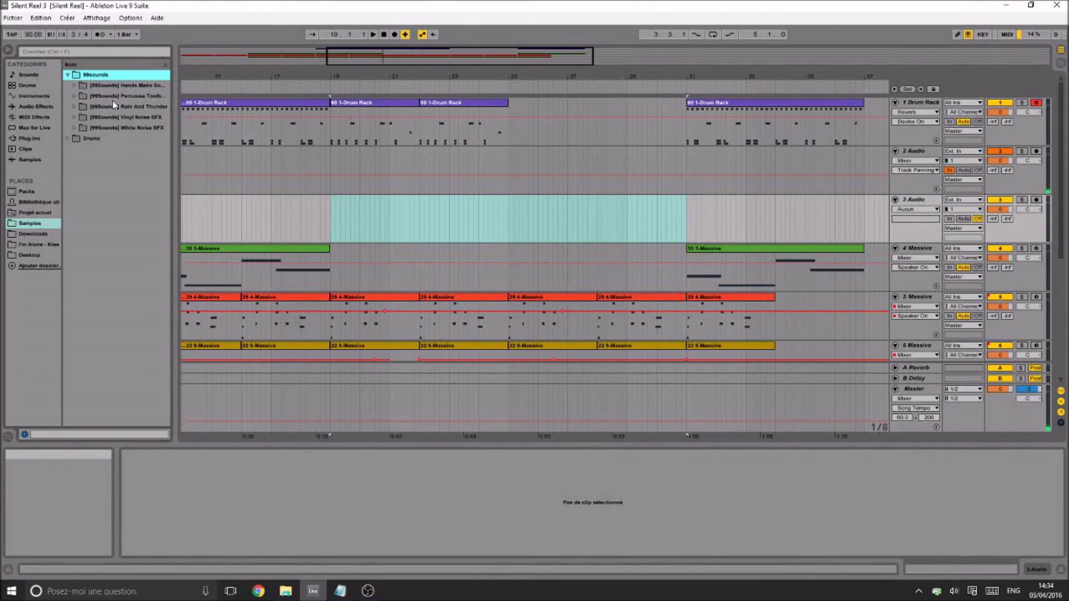
# Audition clap and snap samples from the Hands Make Sound pack of 99sounds
pyautogui.click(74, 106)
pyautogui.click(75, 106)
pyautogui.click(74, 86)
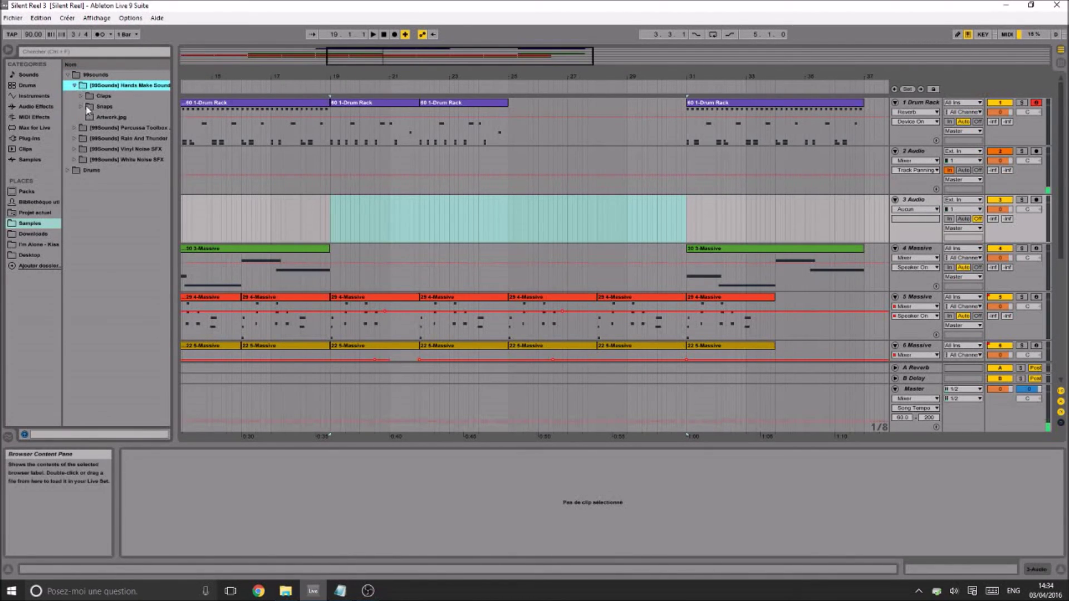
pyautogui.click(81, 96)
pyautogui.click(147, 234)
pyautogui.click(136, 362)
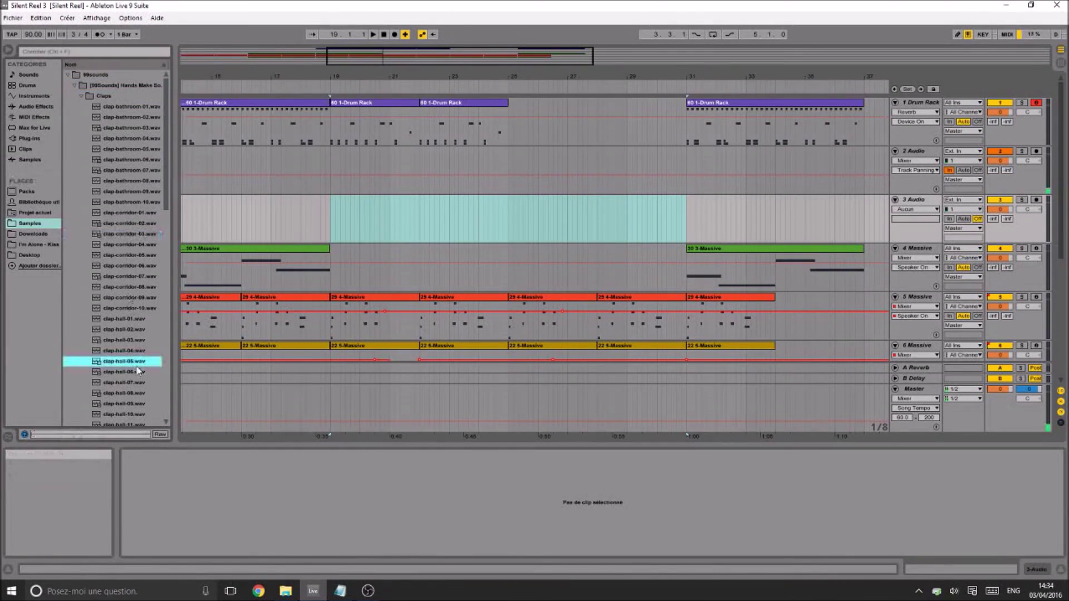
pyautogui.click(80, 96)
pyautogui.click(84, 117)
pyautogui.click(82, 107)
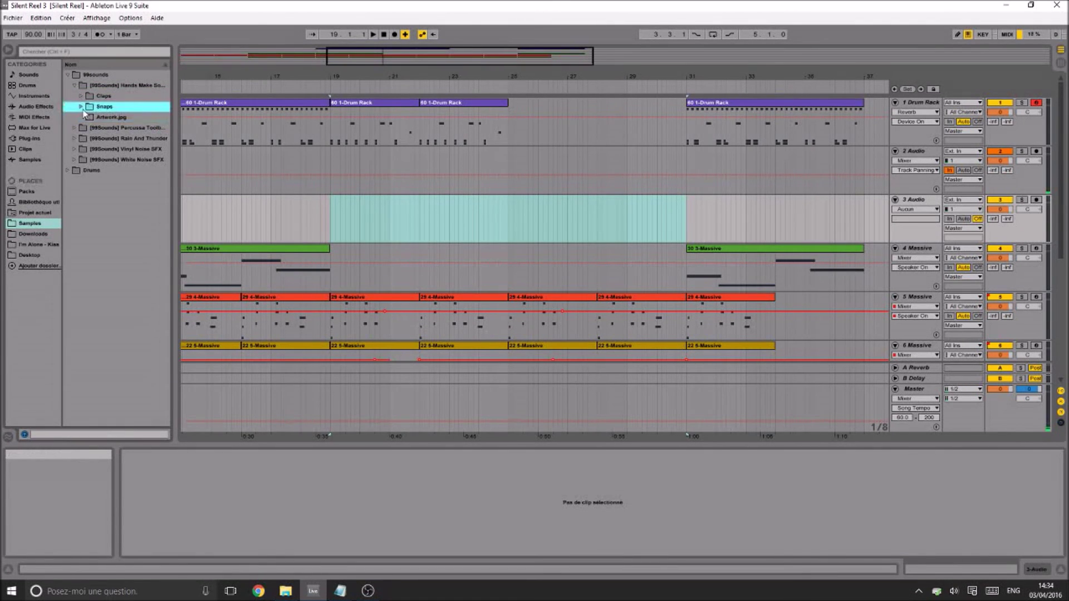
pyautogui.click(124, 212)
pyautogui.click(132, 308)
pyautogui.click(81, 107)
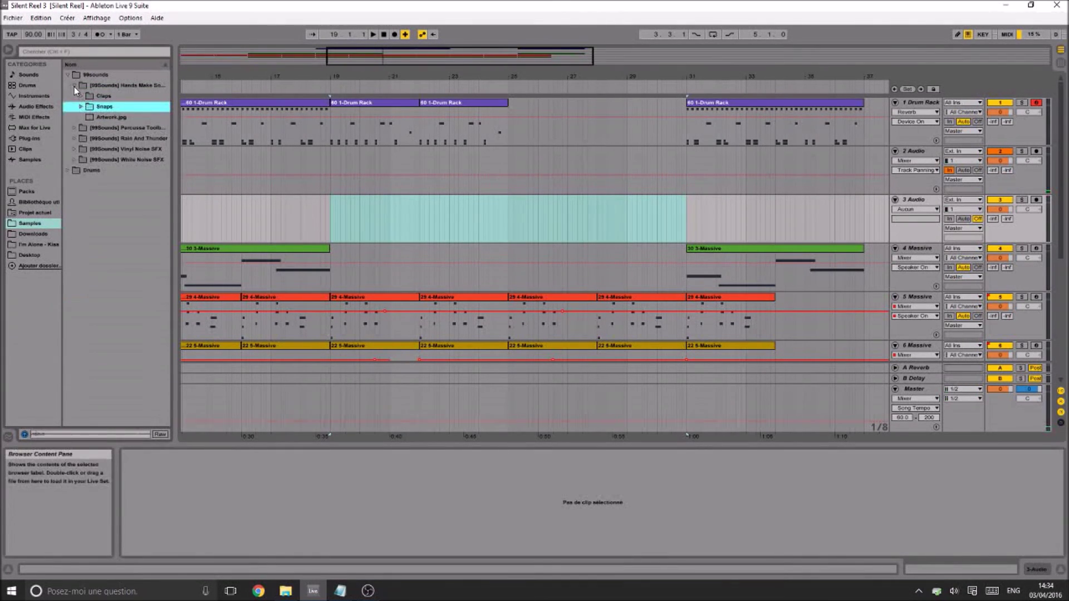
# Place the rain-sewer-02 sample from the Rain And Thunder pack at bar 19 on the 3 Audio track
pyautogui.click(75, 86)
pyautogui.click(75, 106)
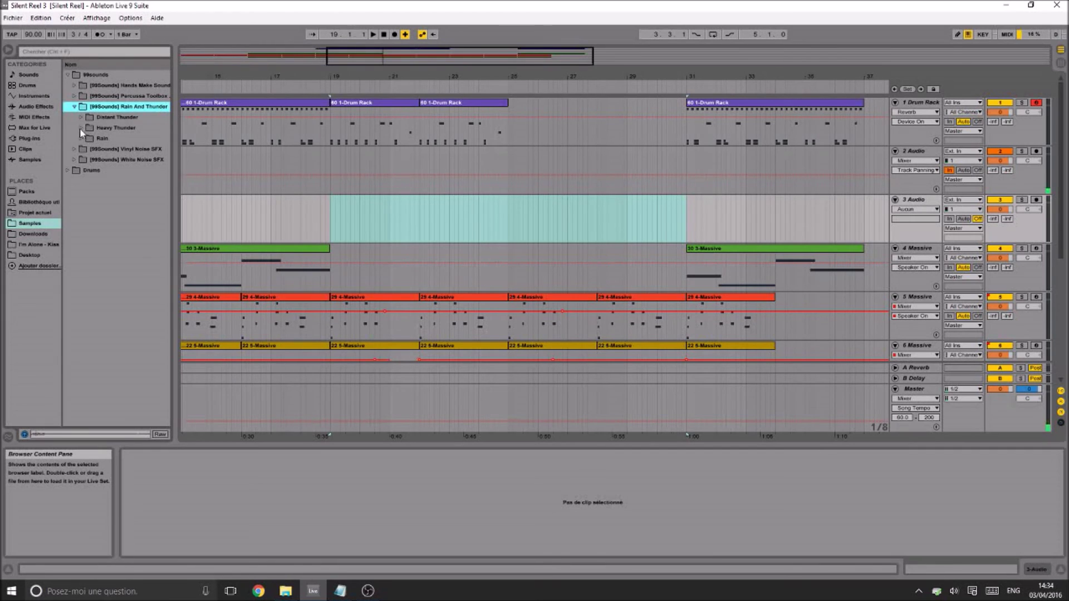
pyautogui.click(81, 138)
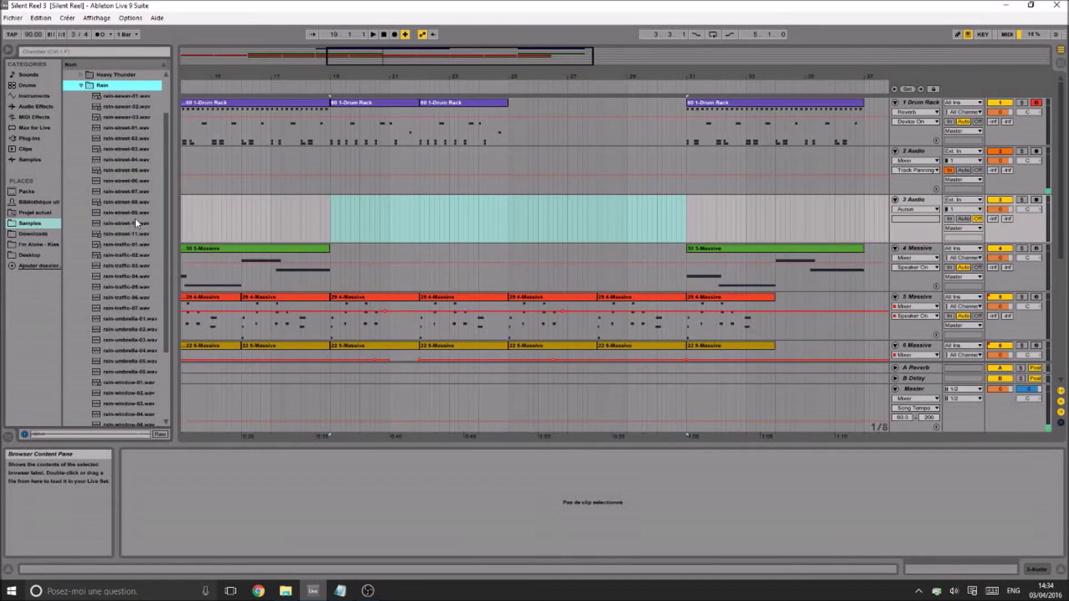
pyautogui.click(121, 97)
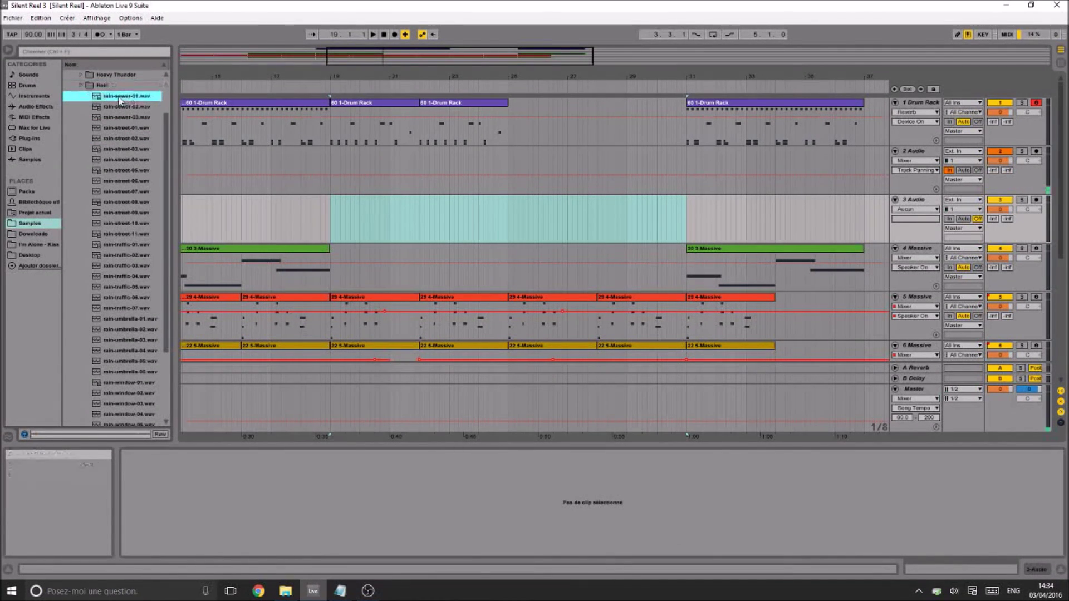
pyautogui.moveTo(107, 100); pyautogui.dragTo(332, 222)
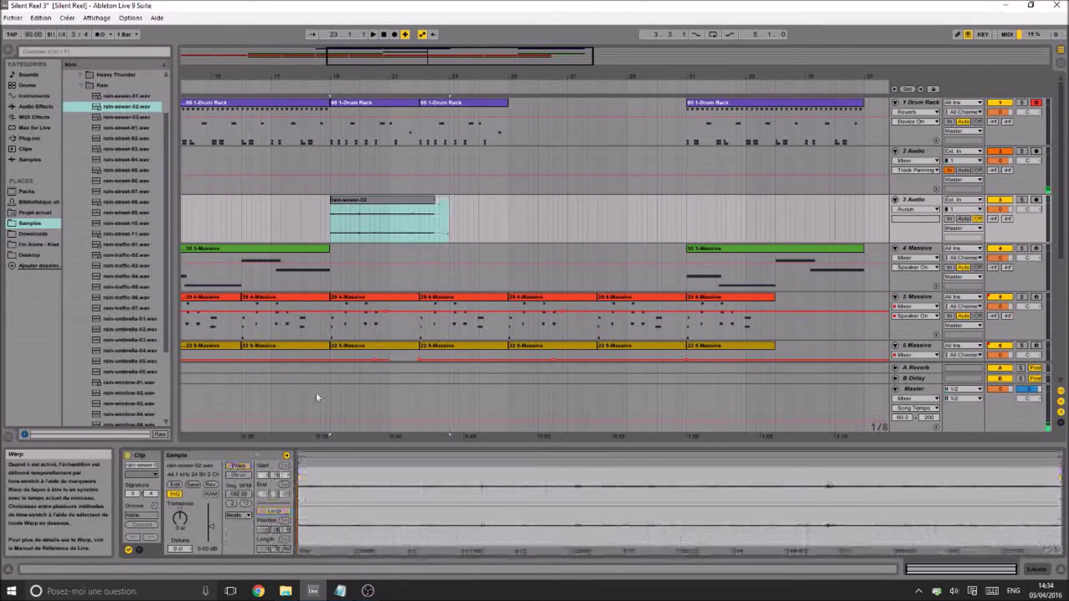
# Try different segment tempos on the warped rain-sewer-02 clip during playback and leave its warping turned off
pyautogui.click(334, 222)
pyautogui.doubleClick(332, 216)
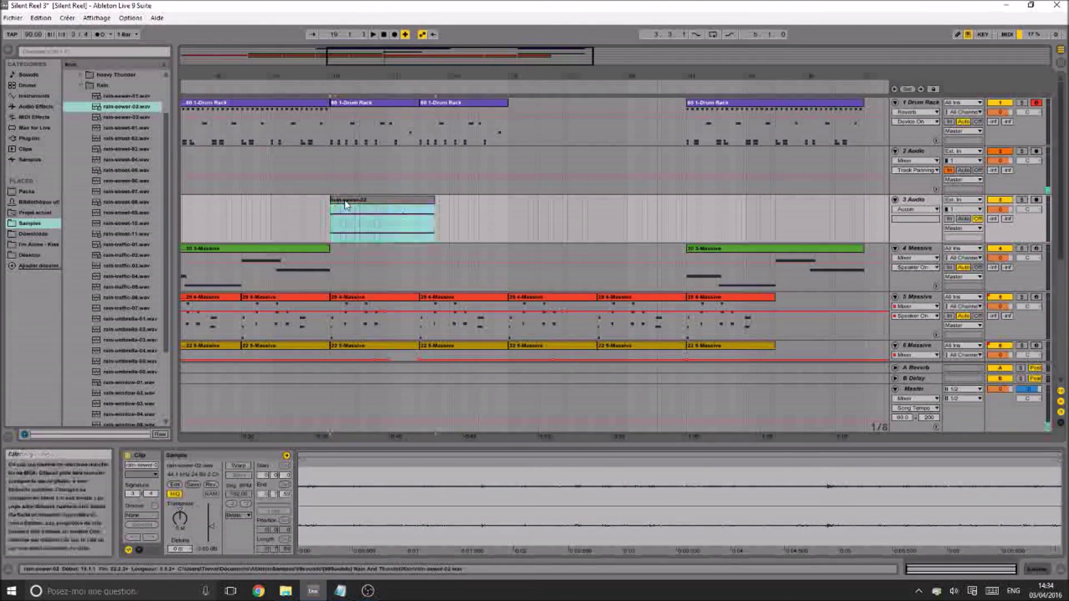
pyautogui.click(239, 467)
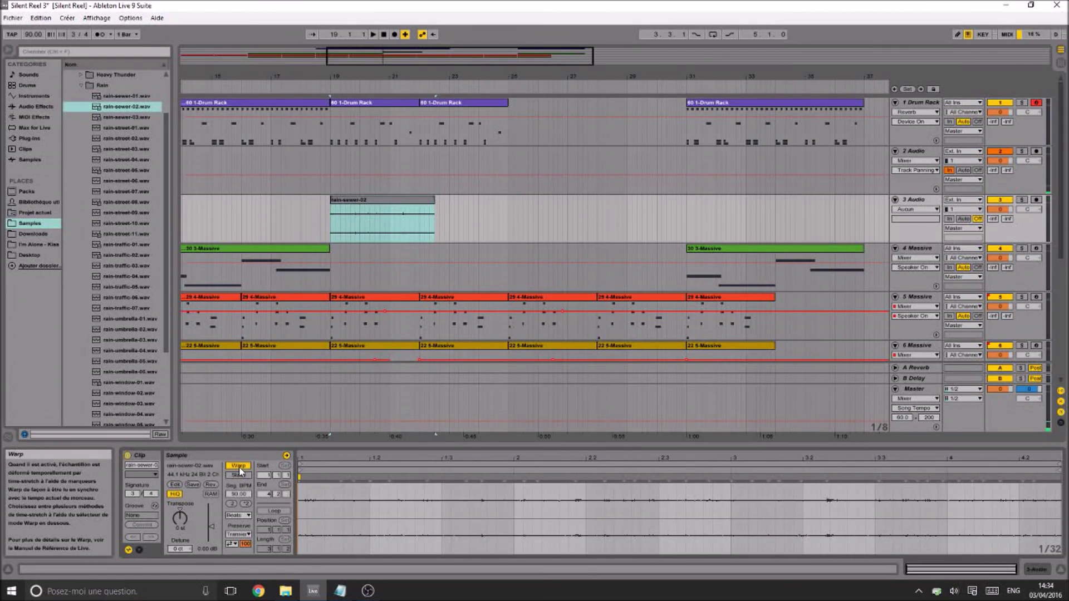
pyautogui.press('space')
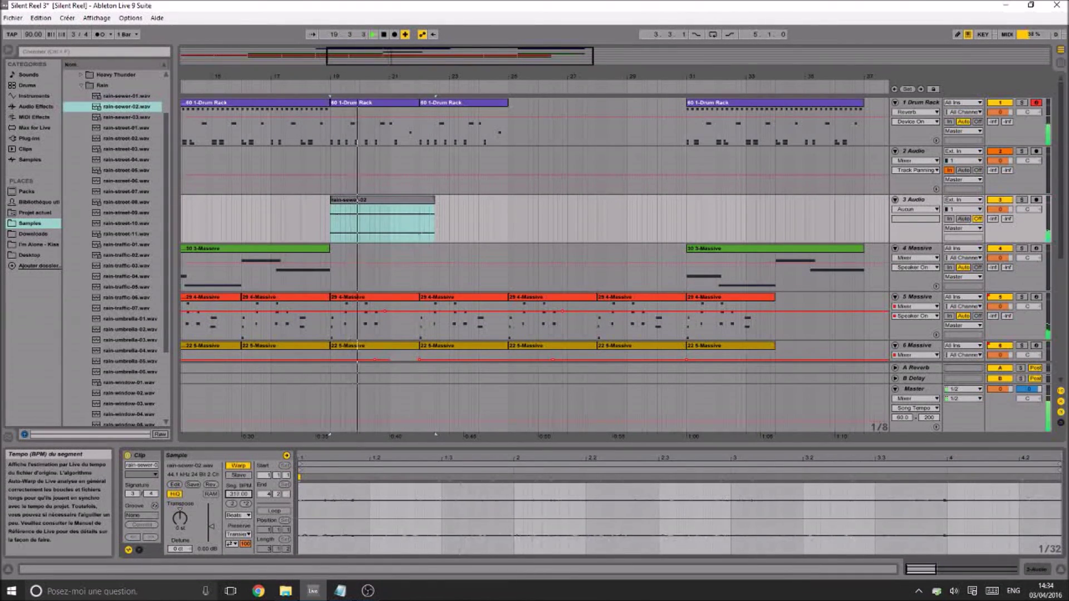
pyautogui.moveTo(238, 493); pyautogui.dragTo(239, 490)
pyautogui.hotkey('ctrl', 's')
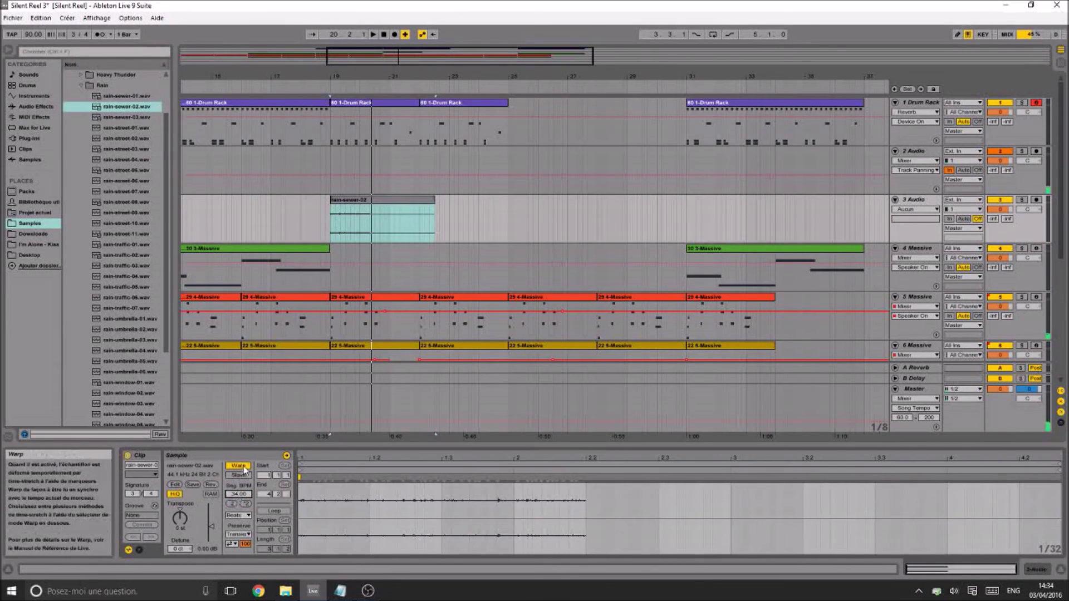
pyautogui.click(239, 465)
pyautogui.moveTo(341, 217); pyautogui.dragTo(333, 218)
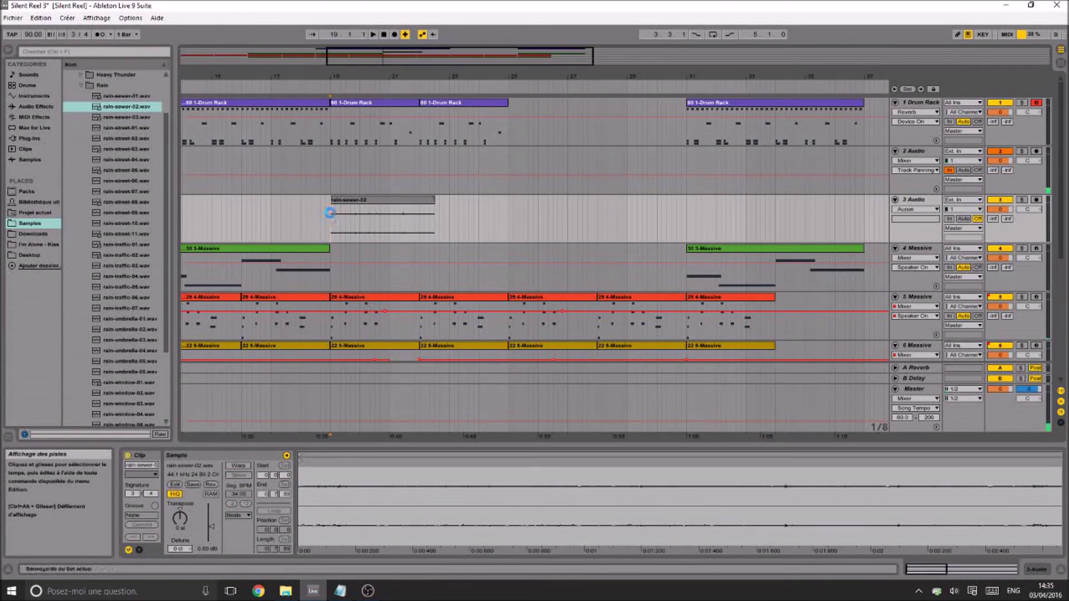
# Shorten the rain-sewer-02 clip to end at bar 22 and duplicate it three times up to bar 31
pyautogui.press('space')
pyautogui.click(412, 200)
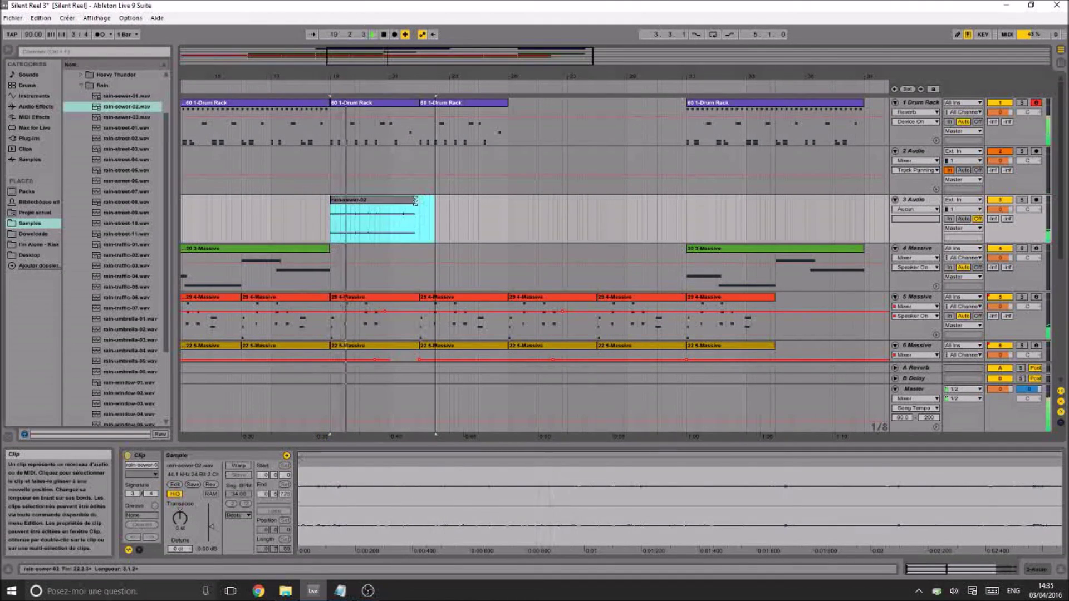
pyautogui.hotkey('ctrl', 'd')
pyautogui.hotkey('ctrl', 'd')
pyautogui.hotkey('ctrl', 'd')
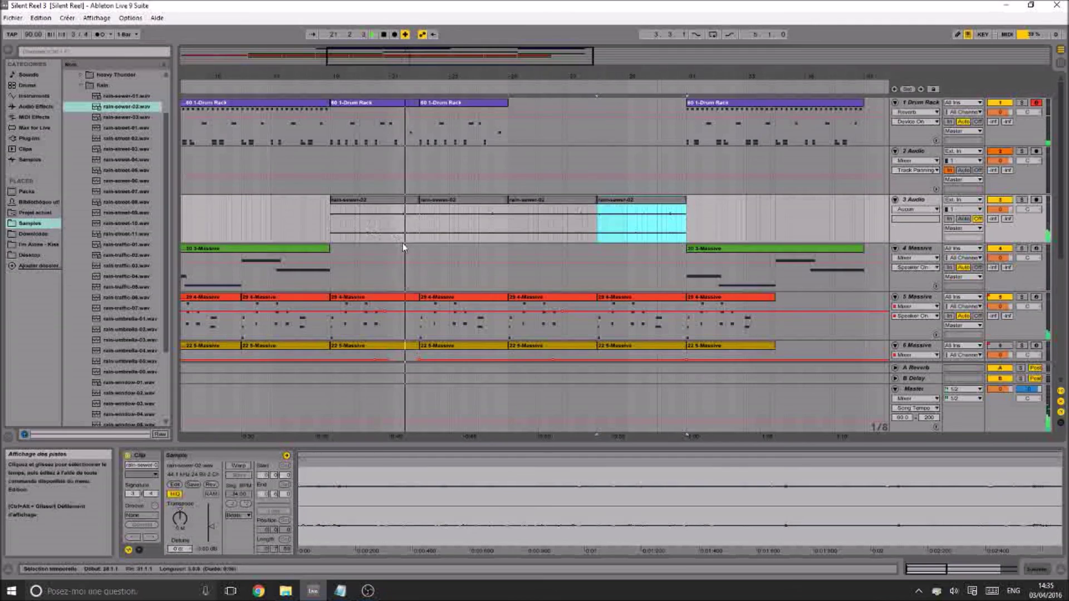
# Add a Compressor to the 3 Audio track, lower its output gain and save the set
pyautogui.click(331, 229)
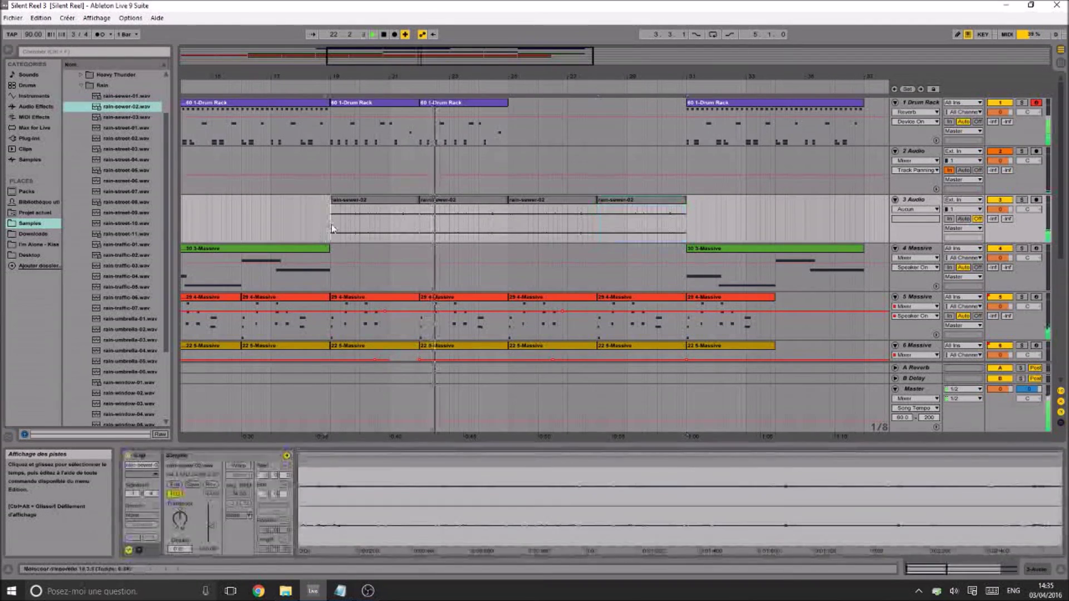
pyautogui.press('space')
pyautogui.hotkey('shift', 'Tab')
pyautogui.hotkey('shift', 'Tab')
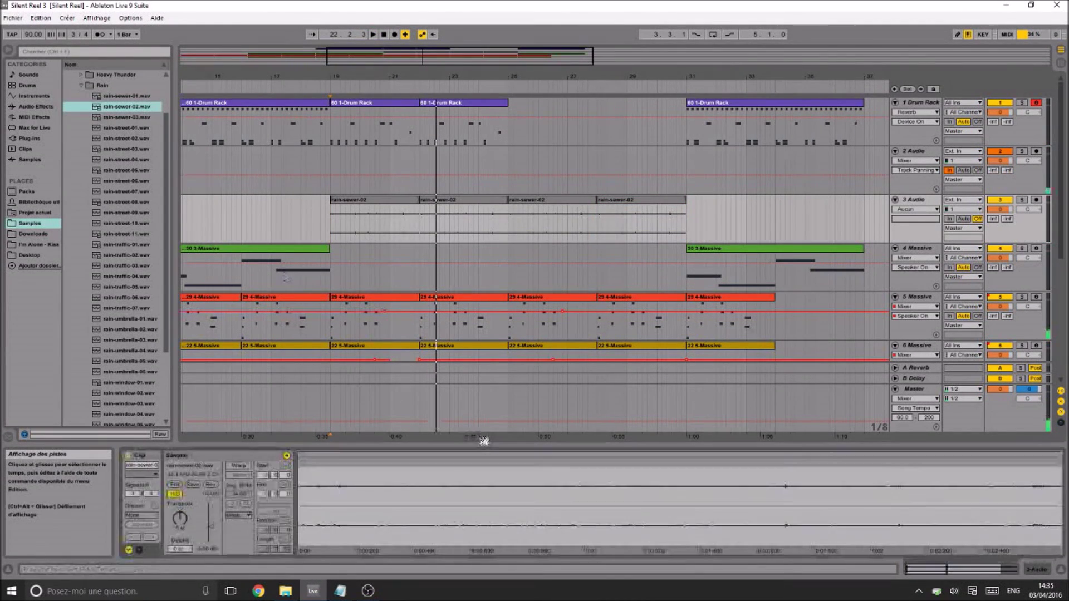
pyautogui.hotkey('shift', 'Tab')
pyautogui.hotkey('shift', 'Tab')
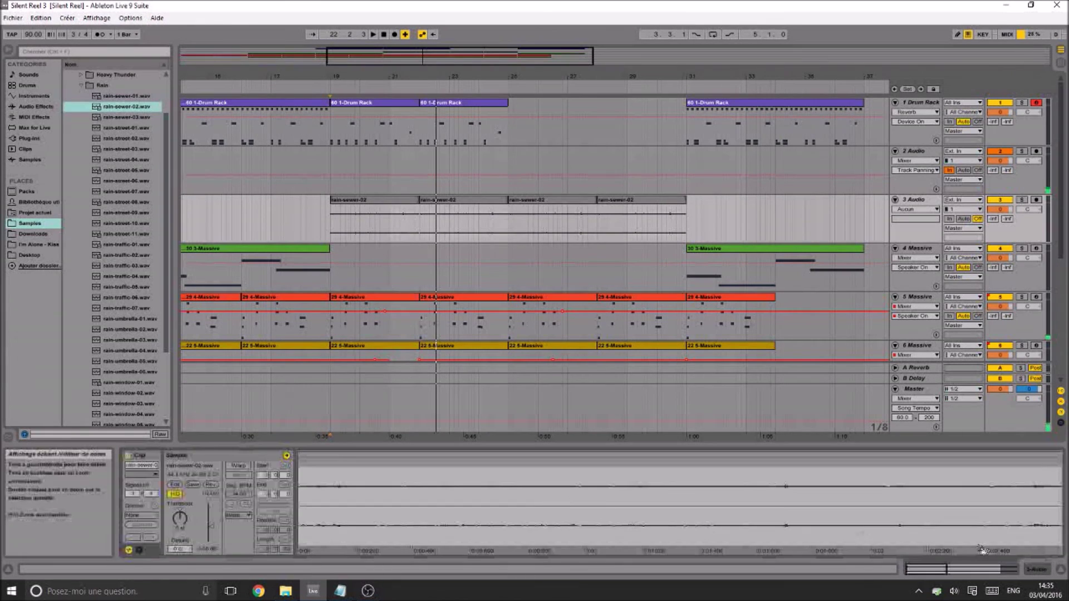
pyautogui.click(1031, 567)
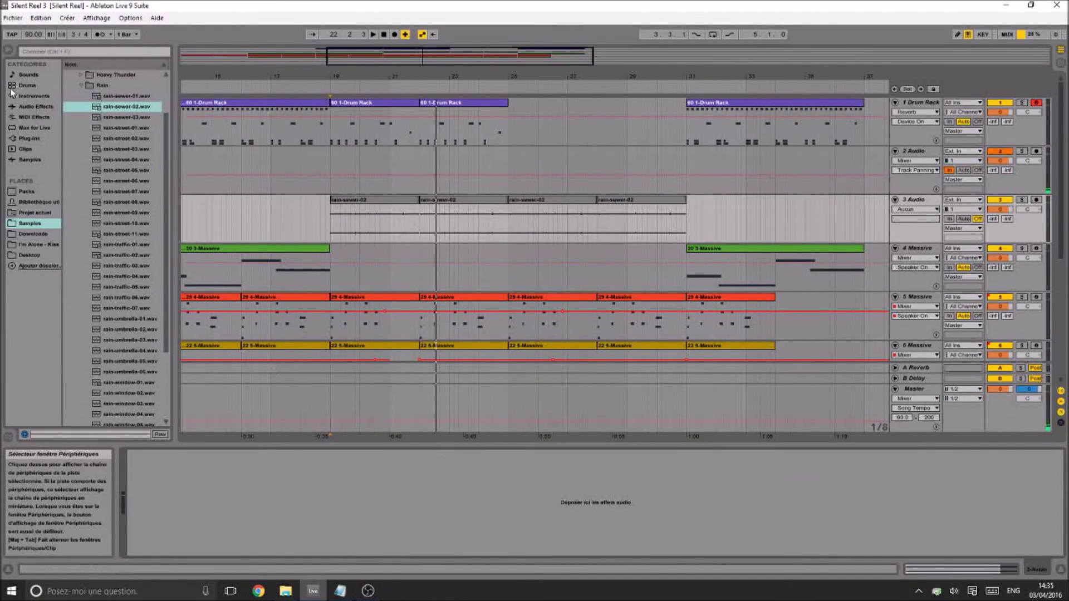
pyautogui.click(39, 107)
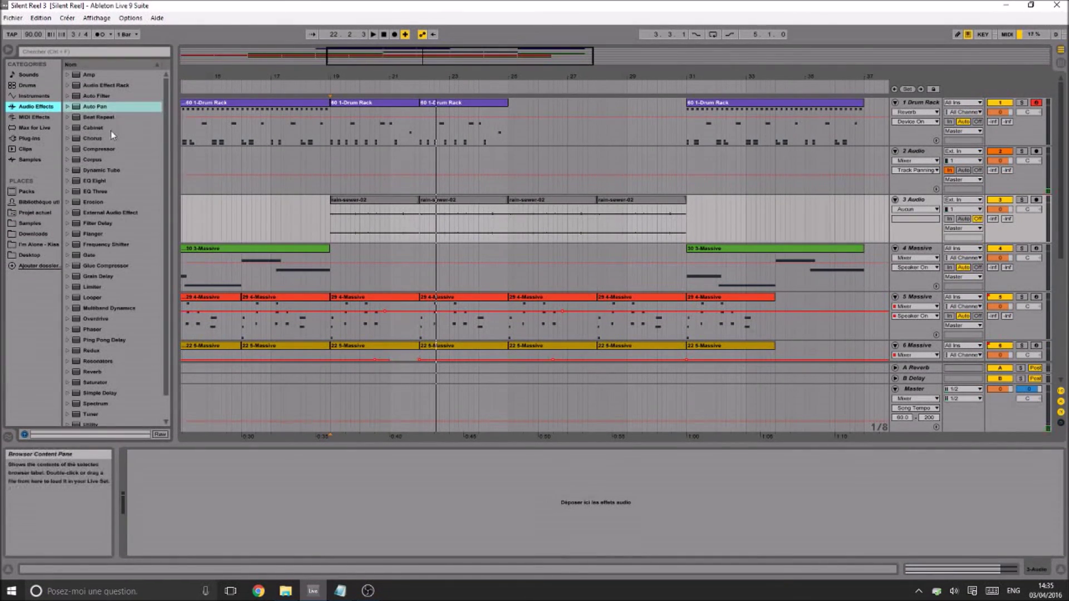
pyautogui.moveTo(88, 152); pyautogui.dragTo(152, 253)
pyautogui.moveTo(244, 495); pyautogui.dragTo(245, 496)
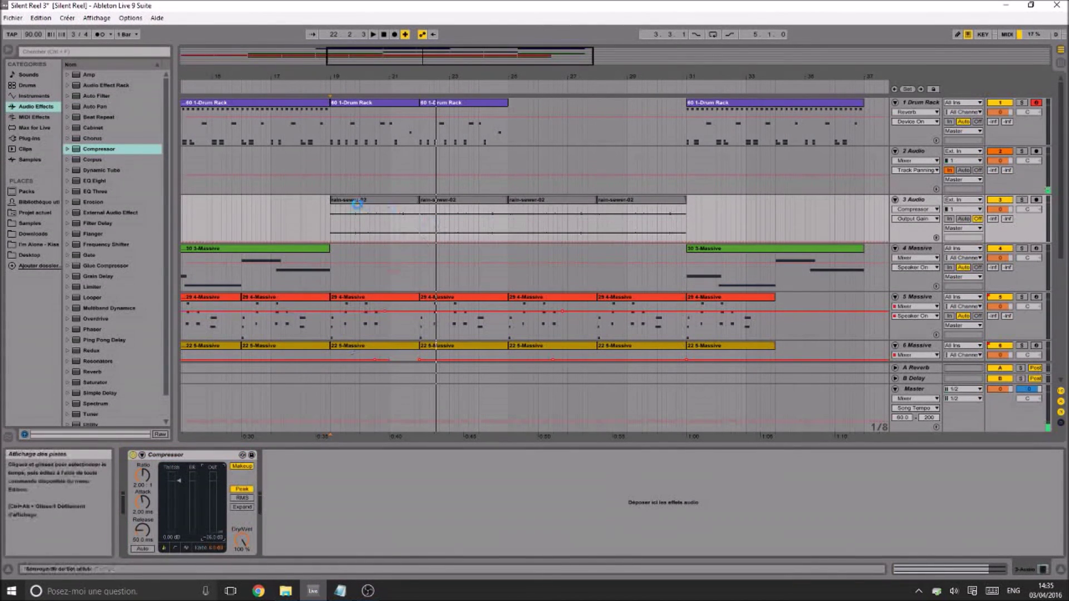
# Copy the rain-sewer-02 clip to bar 16 and automate the Compressor's Output Gain to rise gradually from bar 16 to 19
pyautogui.keyDown('ctrl'); pyautogui.moveTo(345, 218); pyautogui.dragTo(291, 235); pyautogui.keyUp('ctrl')
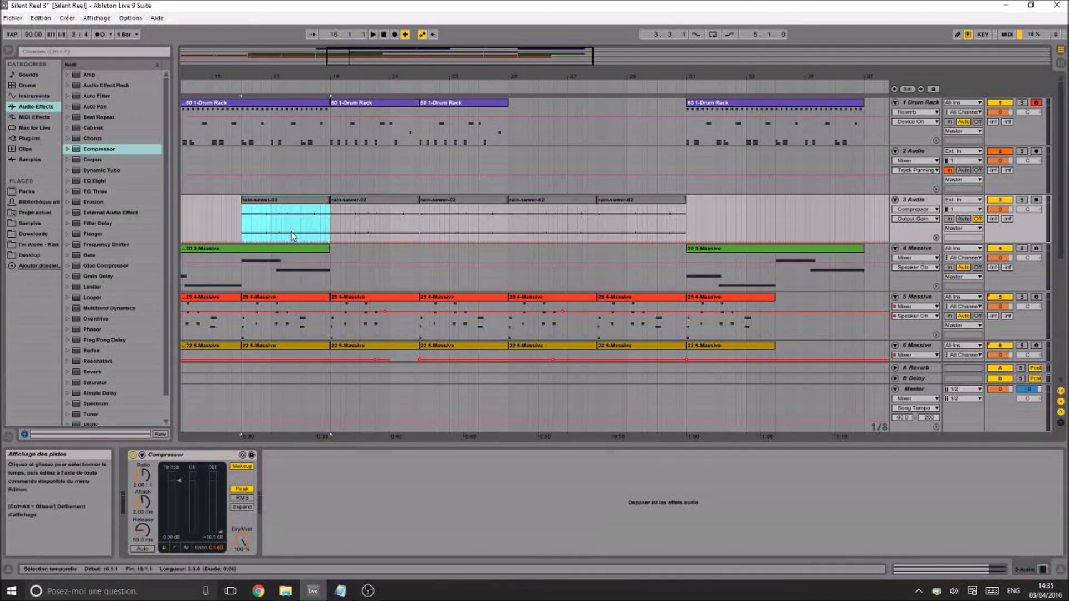
pyautogui.press('b')
pyautogui.click(335, 233)
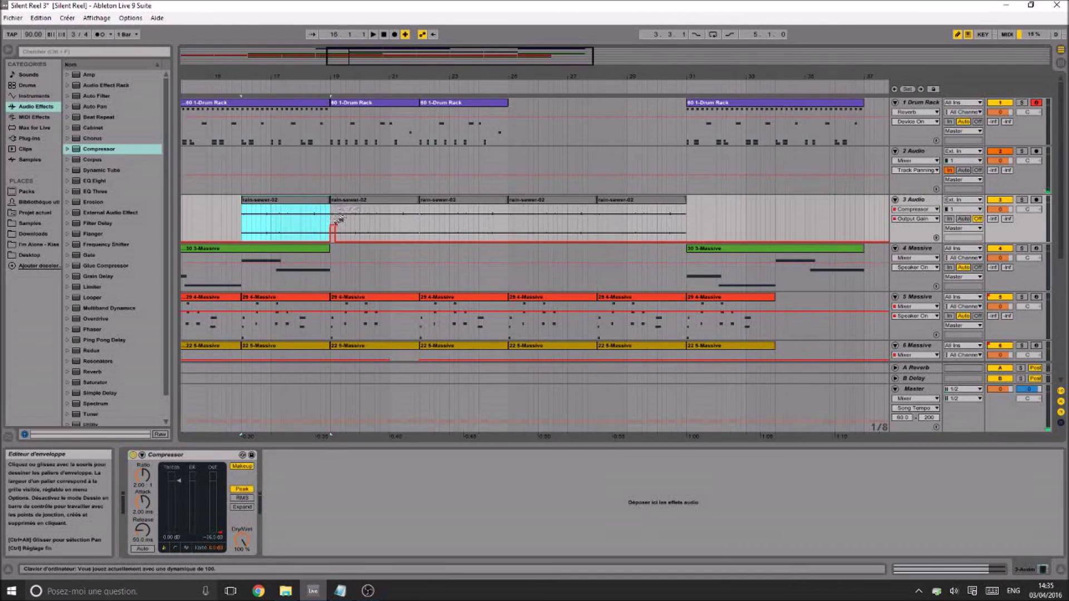
pyautogui.press('b')
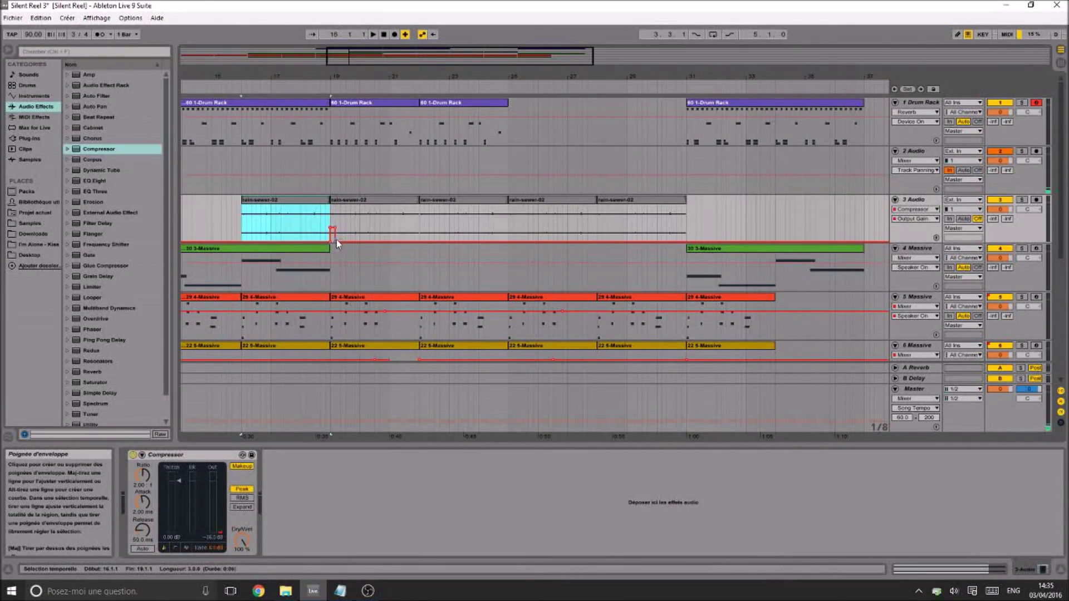
pyautogui.click(334, 241)
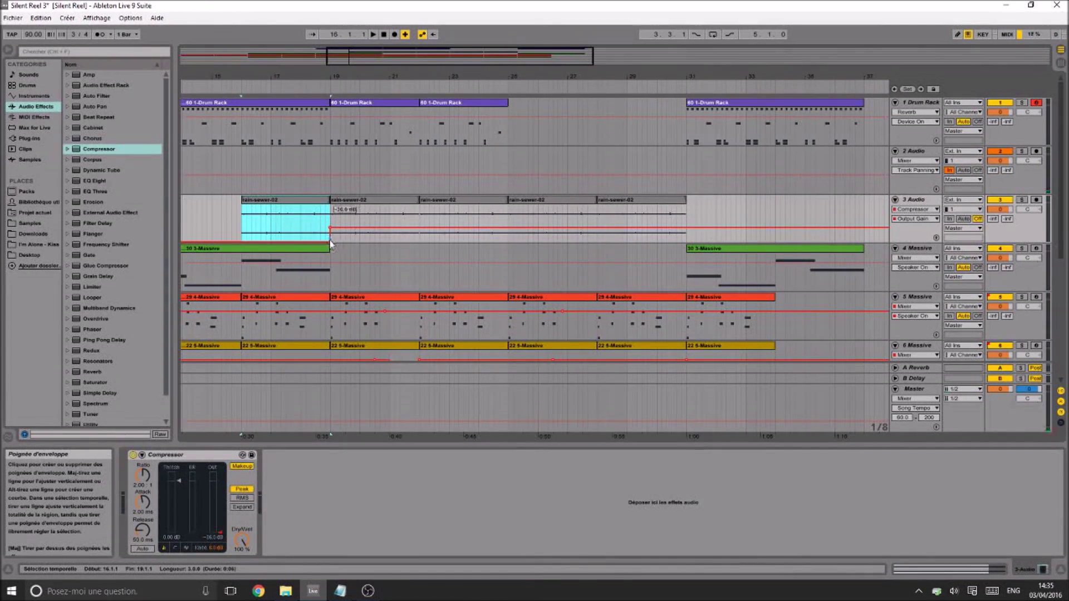
pyautogui.moveTo(329, 240)
pyautogui.mouseDown()
pyautogui.moveTo(243, 242)
pyautogui.moveTo(323, 226)
pyautogui.mouseUp()
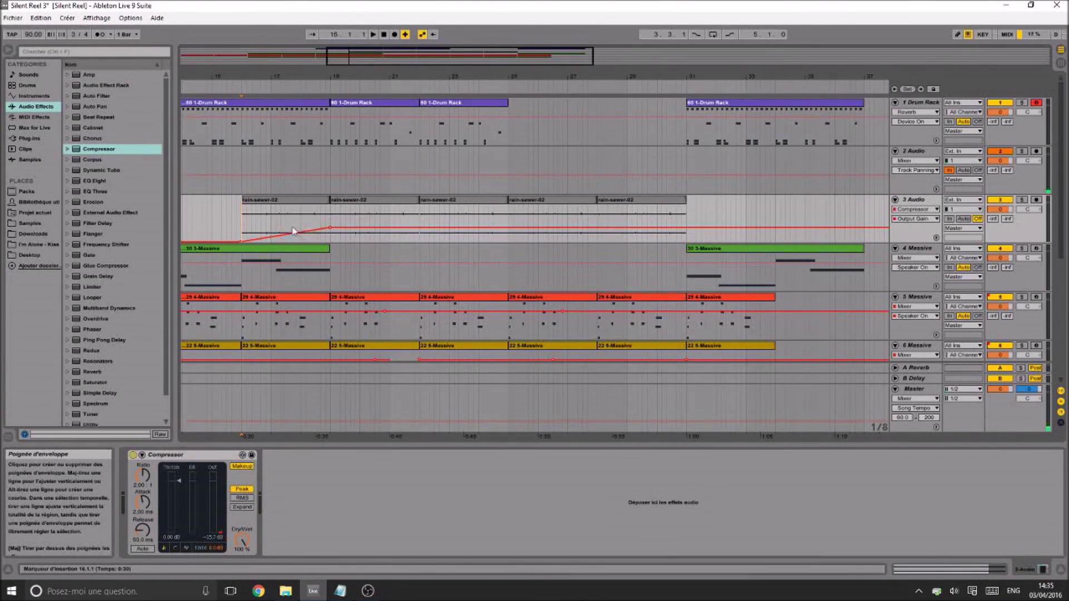
# Play the arrangement from bar 16 and arm the 4 Massive track for recording
pyautogui.press('space')
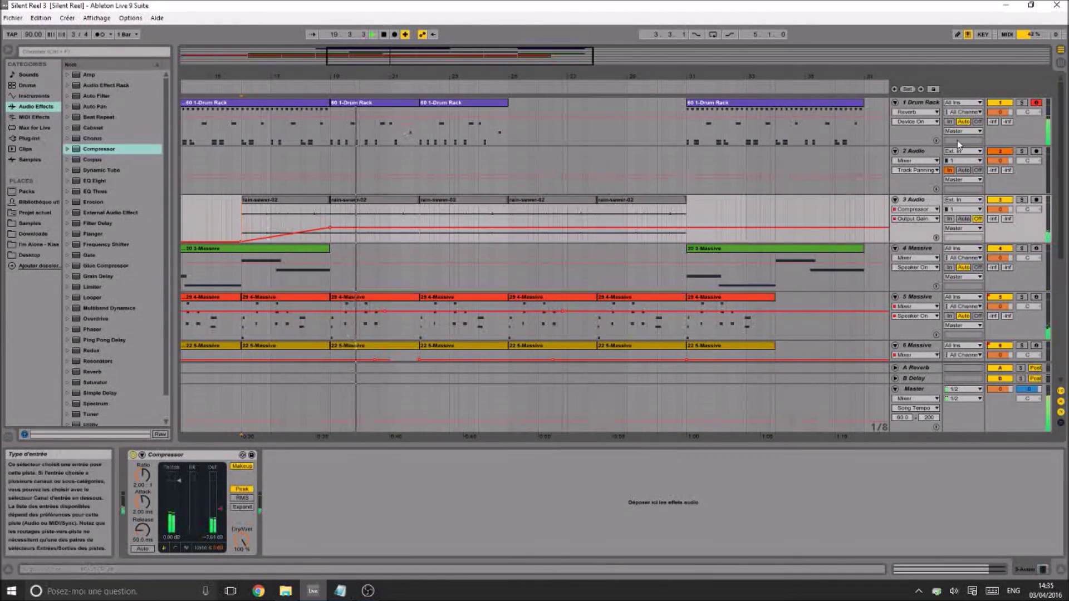
pyautogui.click(1036, 151)
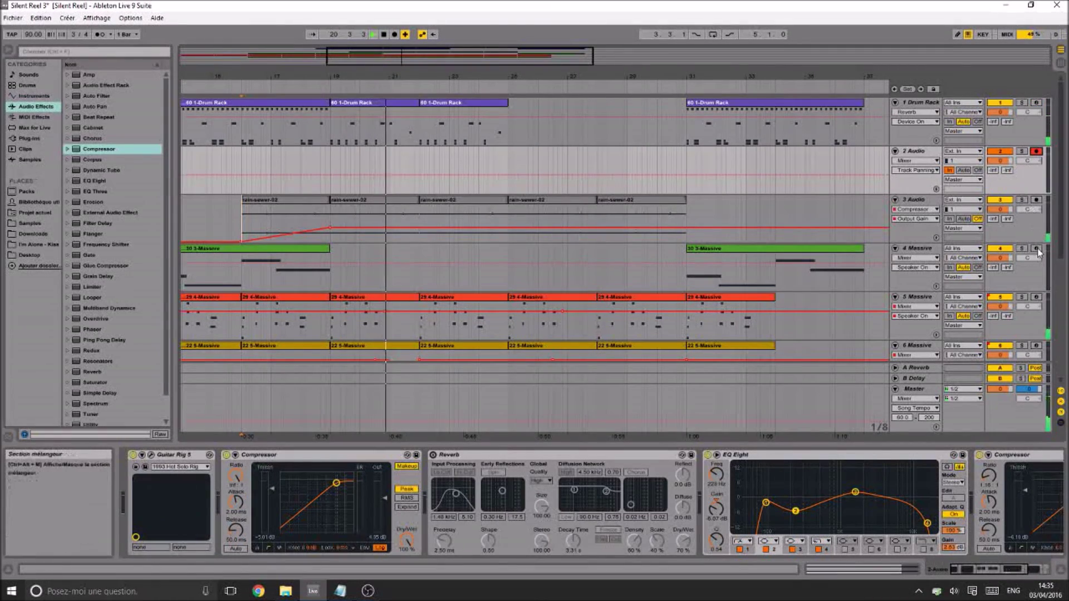
pyautogui.click(1036, 249)
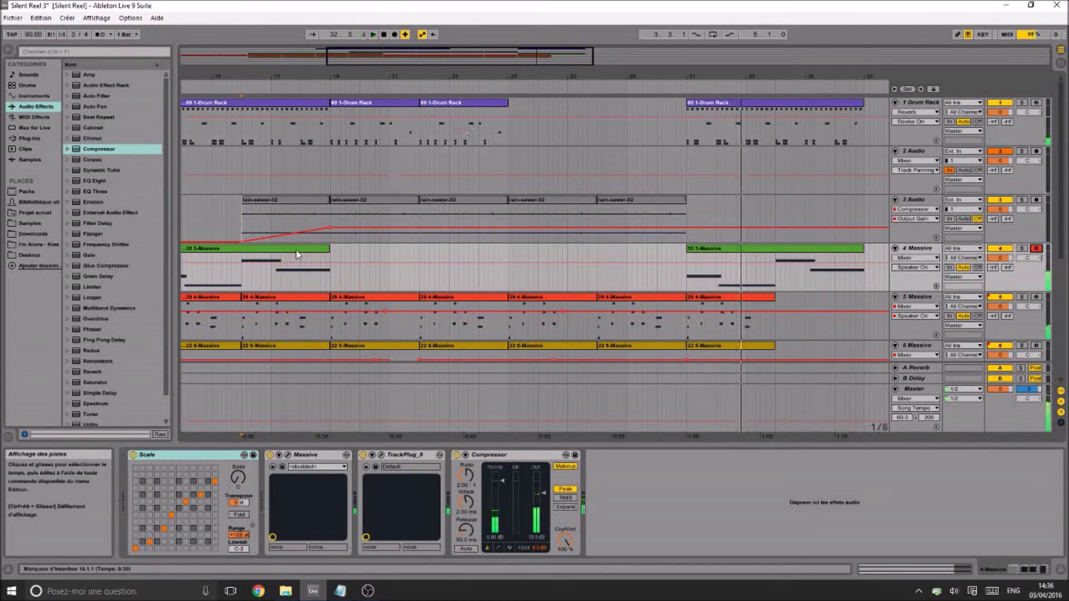
# Save the set and play the arrangement from bar 19
pyautogui.click(727, 249)
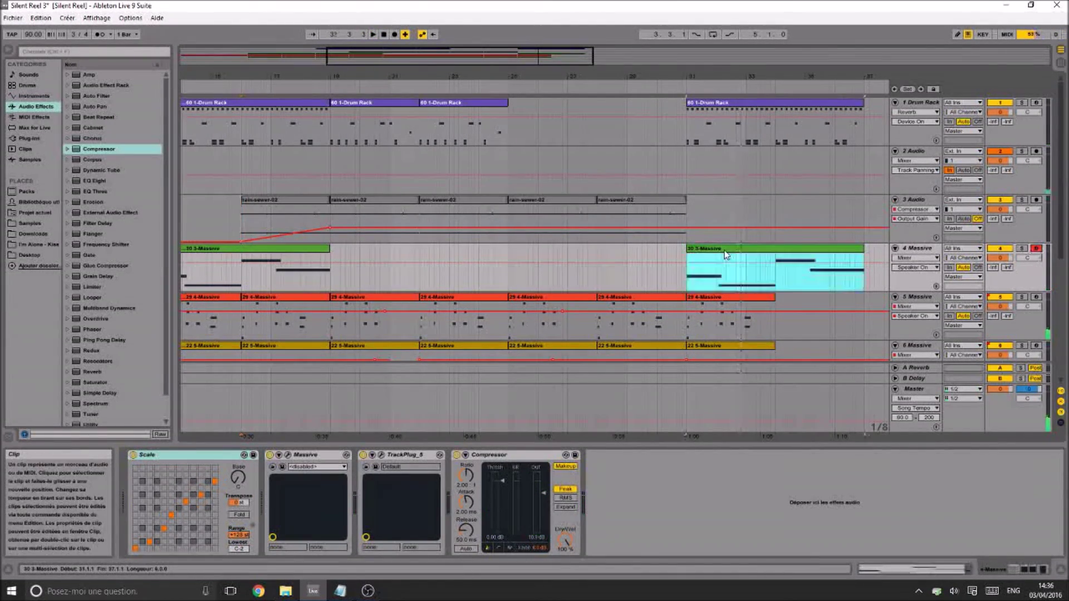
pyautogui.click(334, 257)
pyautogui.hotkey('ctrl', 's')
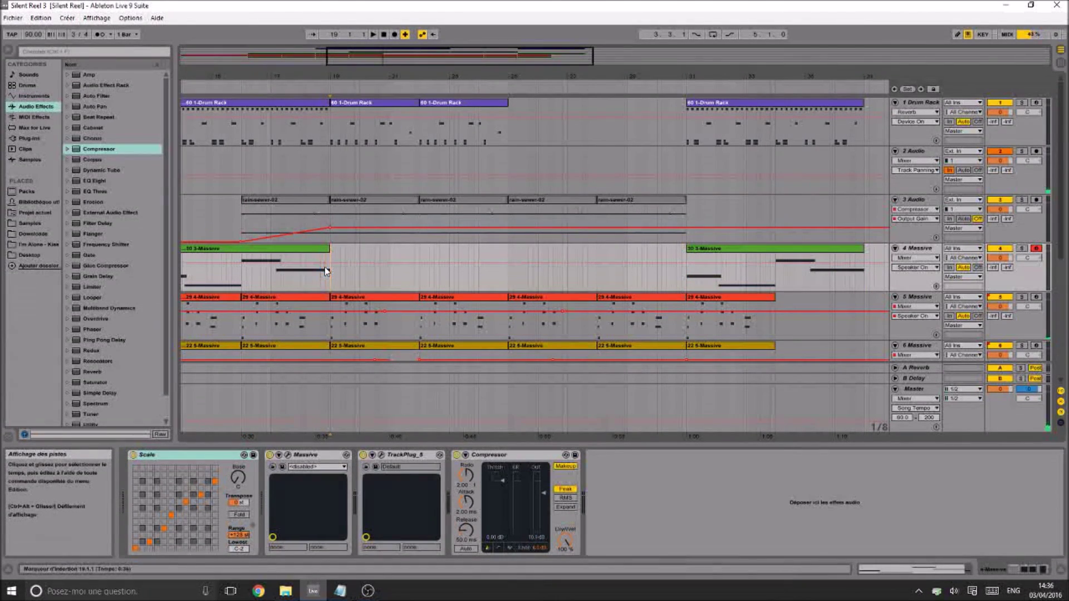
pyautogui.press('space')
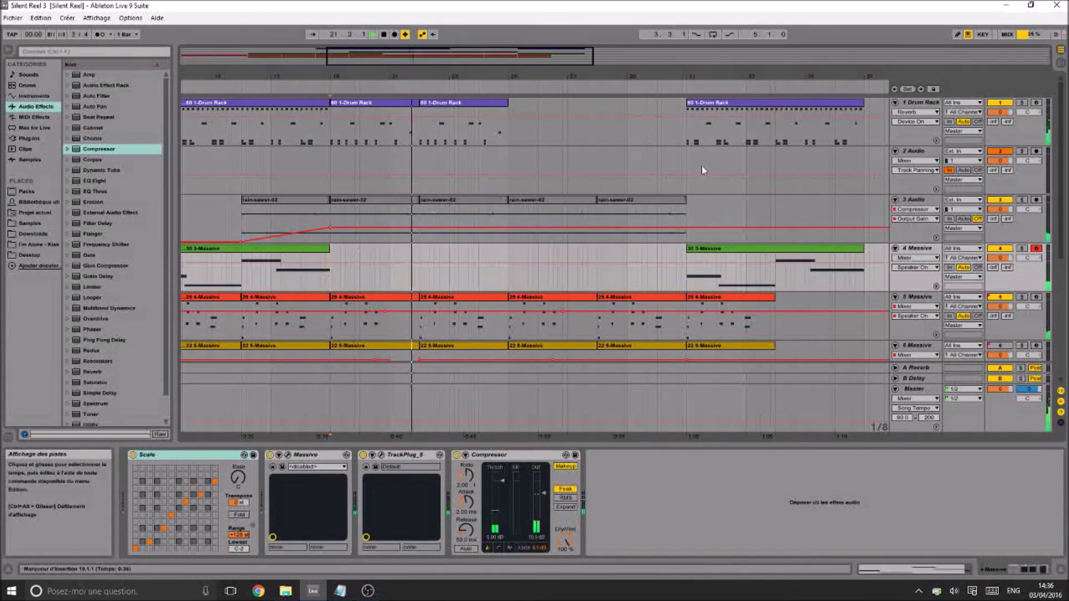
# Duplicate the Drum Rack clip at bar 22 twice up to bar 31, and delete the original clip at bar 22
pyautogui.click(467, 120)
pyautogui.press('space')
pyautogui.hotkey('ctrl', 'd')
pyautogui.hotkey('ctrl', 'd')
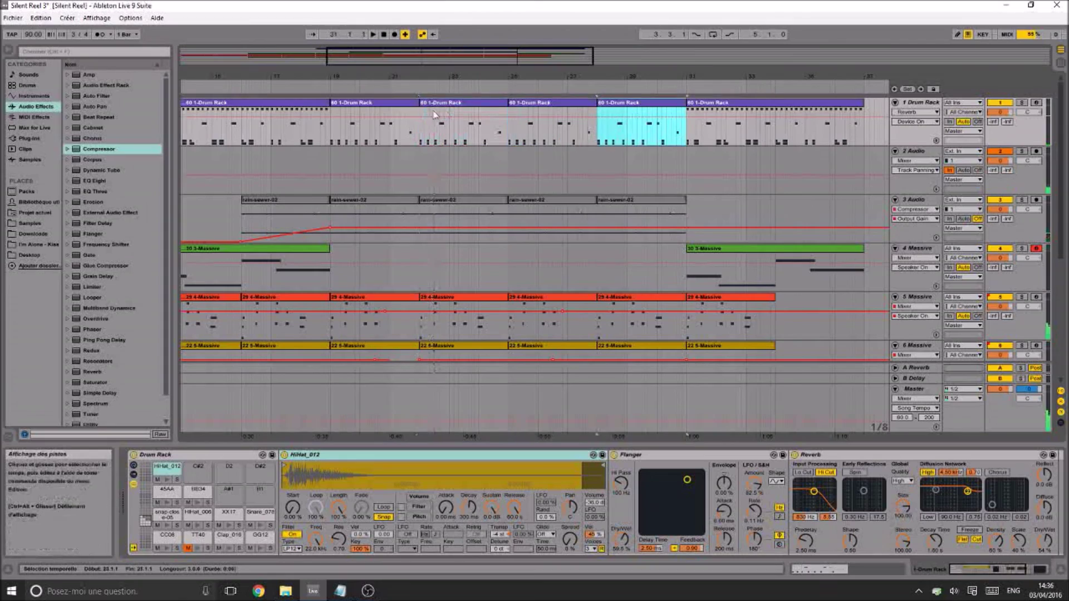
pyautogui.click(384, 104)
pyautogui.click(442, 104)
pyautogui.press('Delete')
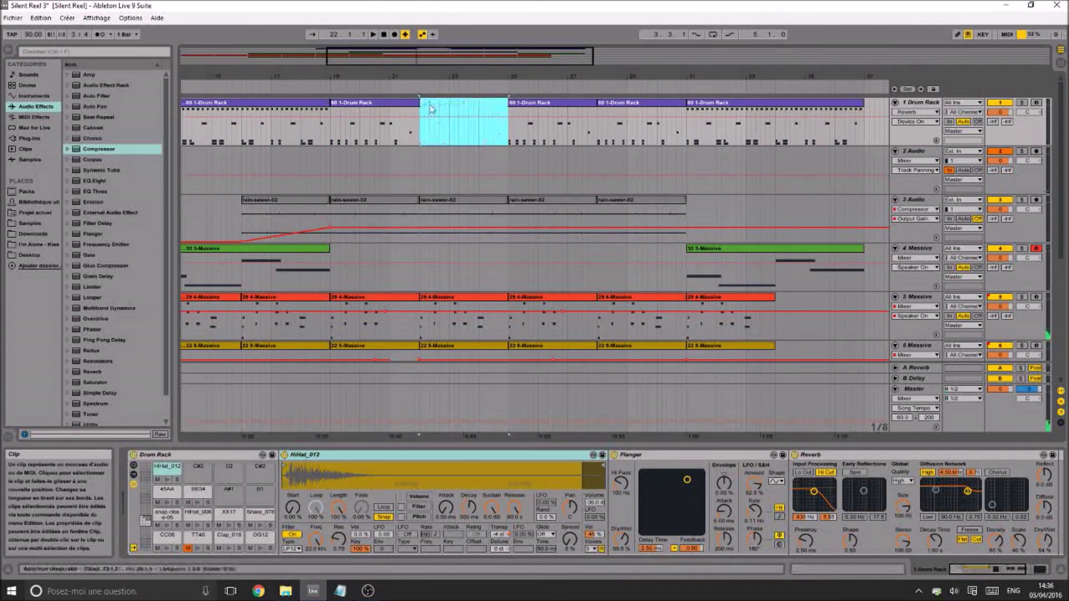
# Delete every note after the opening hits in the Drum Rack clip at bar 19
pyautogui.doubleClick(393, 106)
pyautogui.click(565, 103)
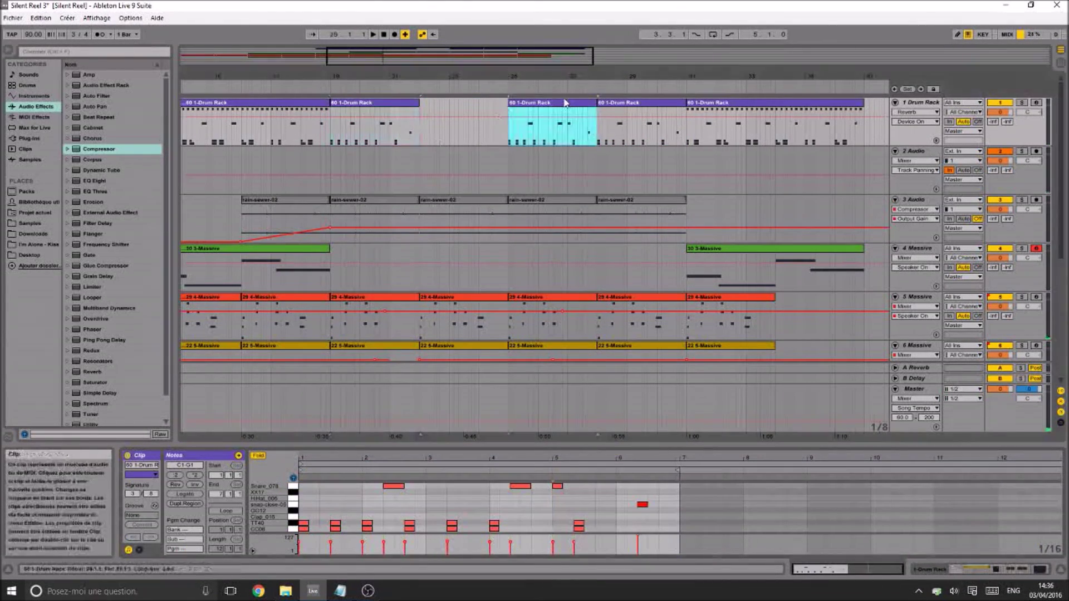
pyautogui.click(360, 108)
pyautogui.click(359, 103)
pyautogui.click(562, 104)
pyautogui.click(613, 104)
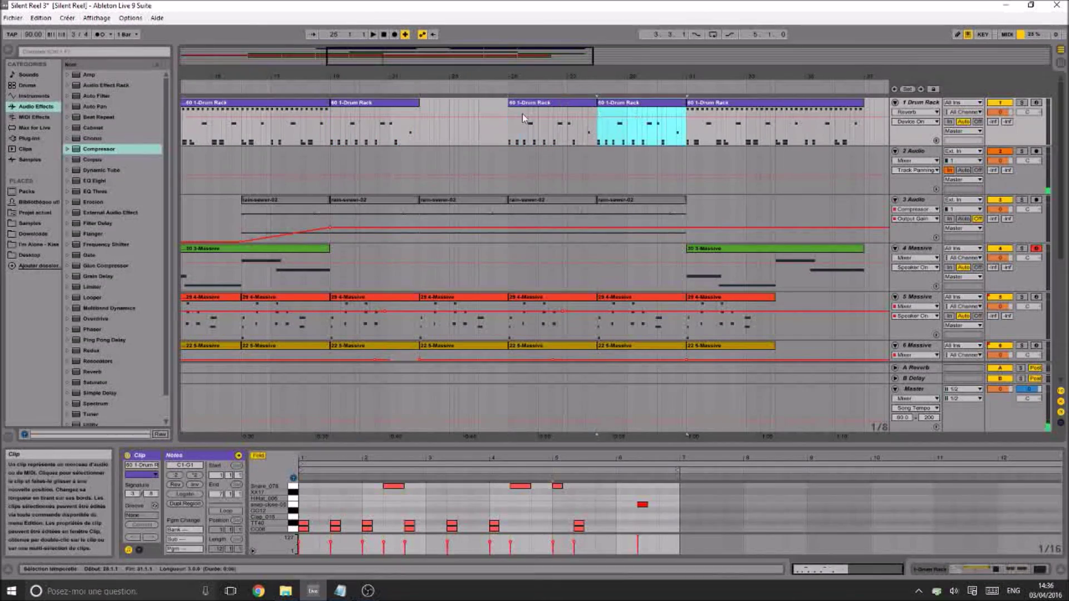
pyautogui.click(347, 106)
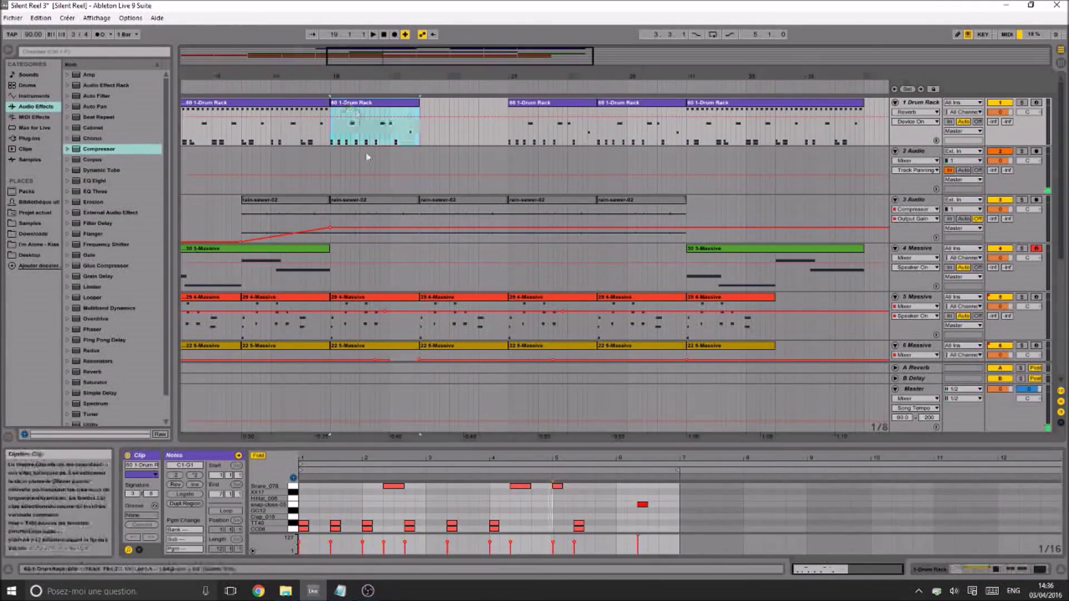
pyautogui.press('Delete')
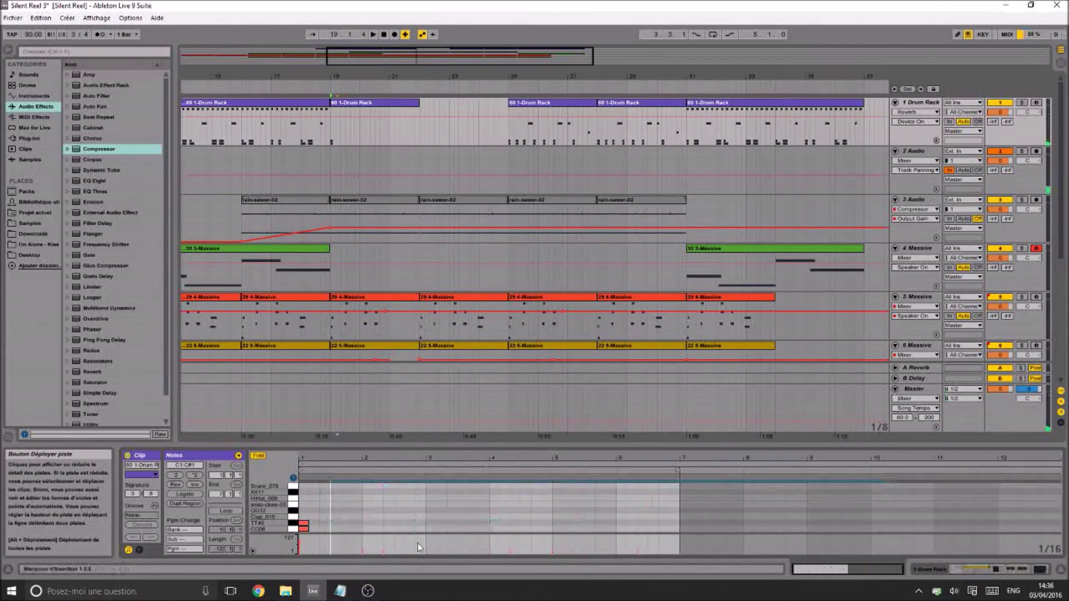
# Save the set, play from bar 18 and slightly lower the 3 Audio track's Output Gain automation point at bar 19
pyautogui.hotkey('ctrl', 'z')
pyautogui.click(301, 137)
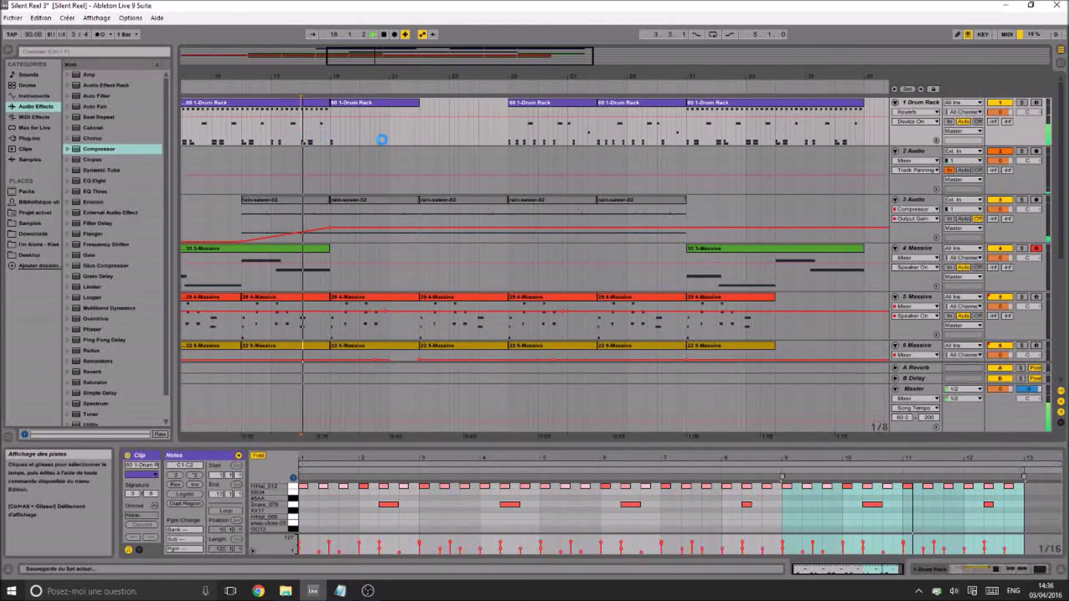
pyautogui.press('space')
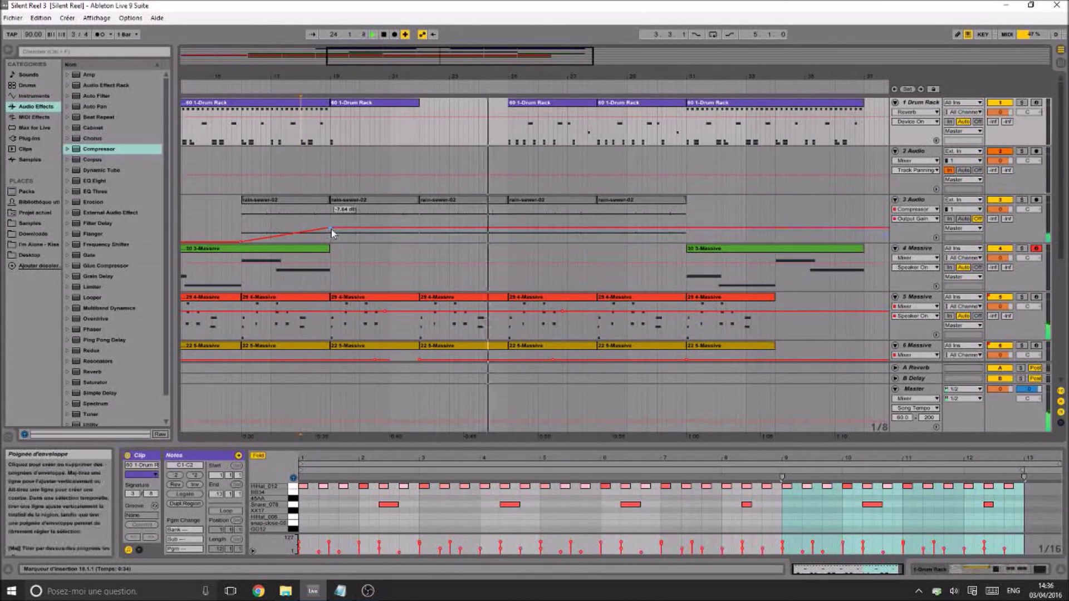
pyautogui.moveTo(330, 228); pyautogui.dragTo(328, 230)
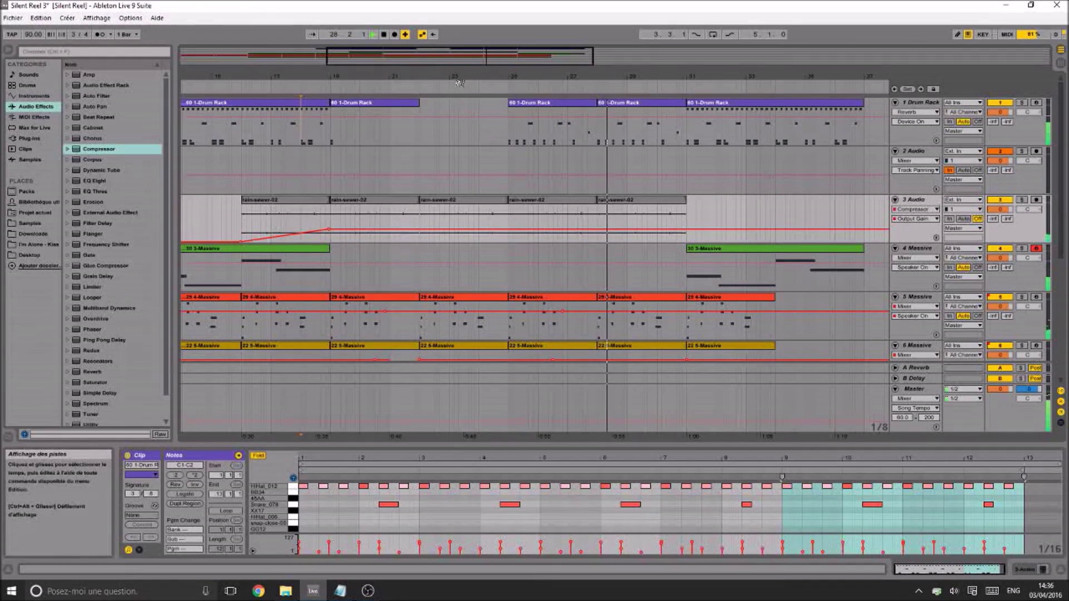
# Save the set and record a melody on the 4 Massive track from bar 25 to just past bar 28
pyautogui.click(507, 160)
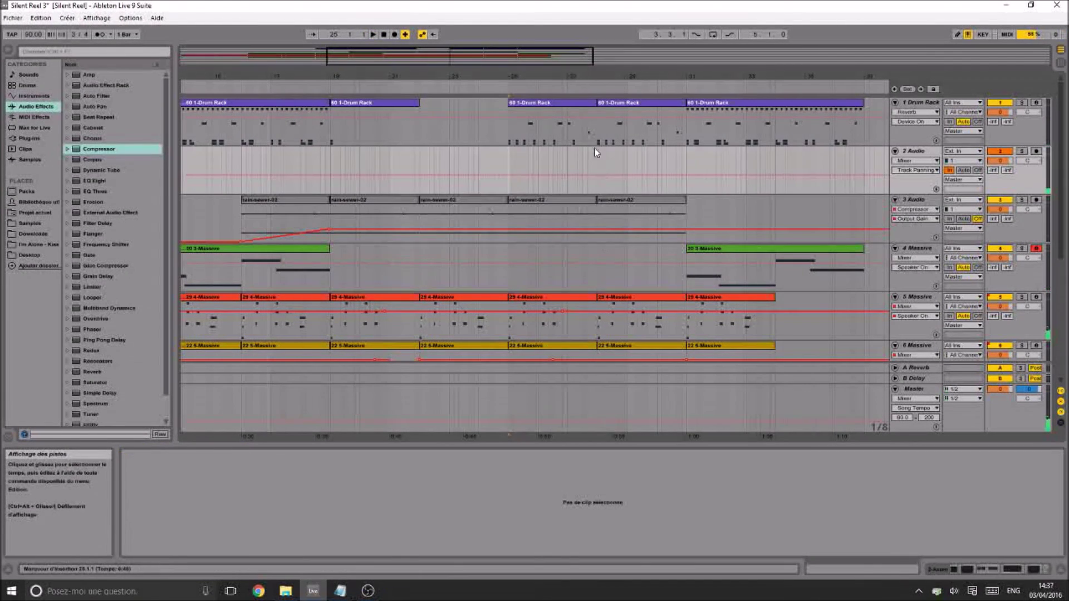
pyautogui.click(509, 250)
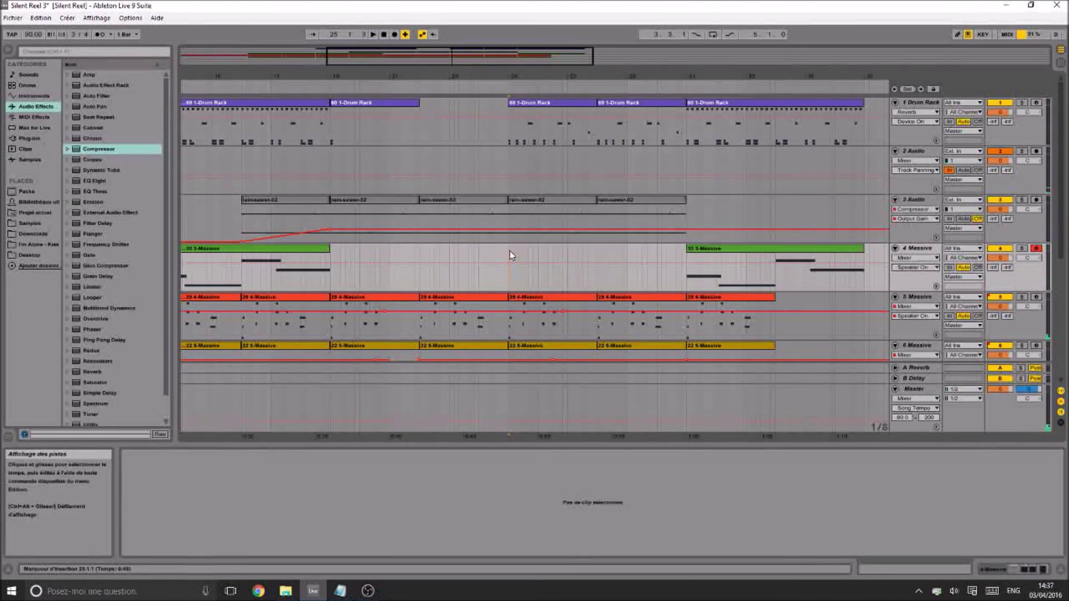
pyautogui.hotkey('ctrl', 's')
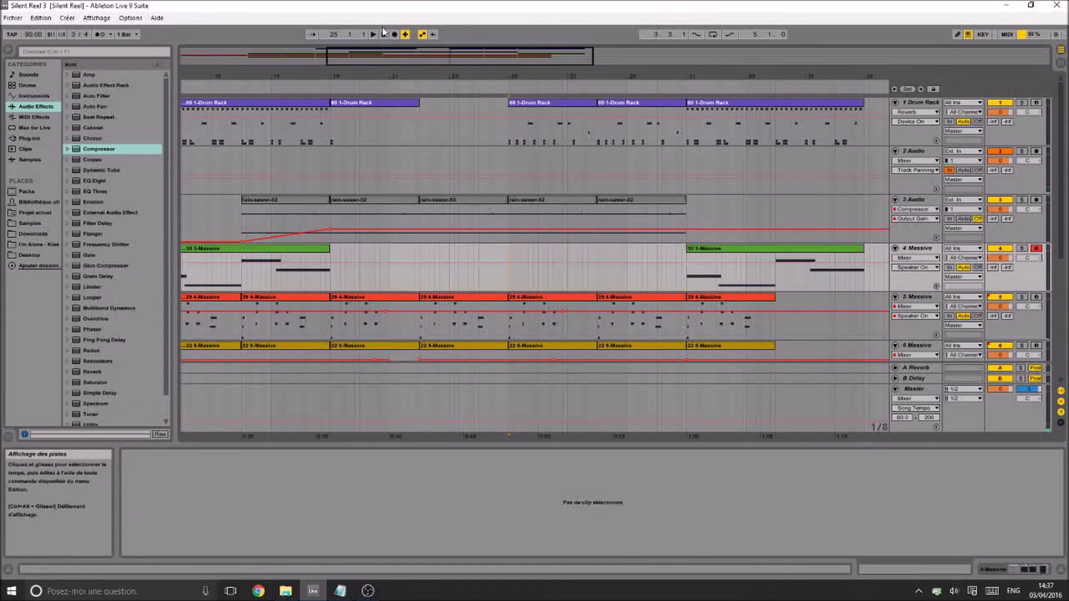
pyautogui.click(394, 34)
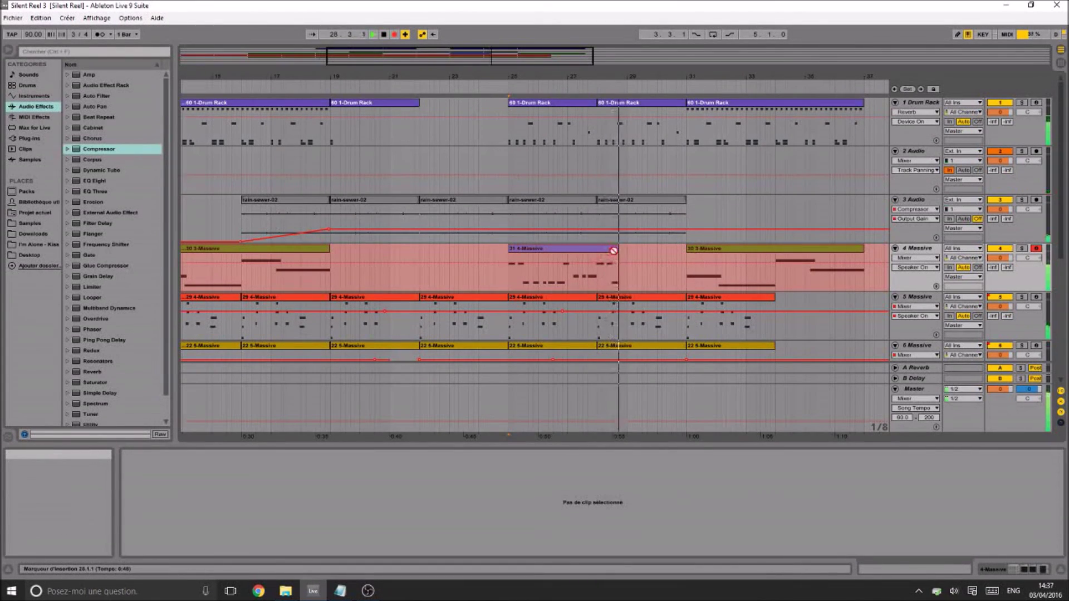
pyautogui.press('space')
# Shorten the recorded 4 Massive clip to end at bar 28 and delete the notes past its end
pyautogui.click(608, 250)
pyautogui.moveTo(608, 252); pyautogui.dragTo(596, 258)
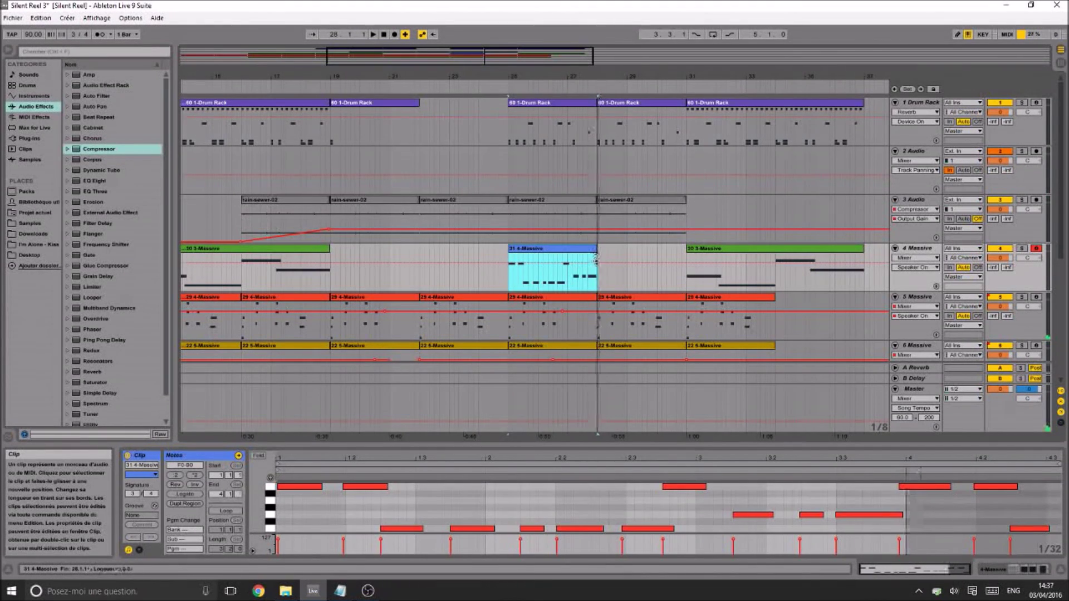
pyautogui.moveTo(903, 505); pyautogui.dragTo(1064, 443)
pyautogui.press('Delete')
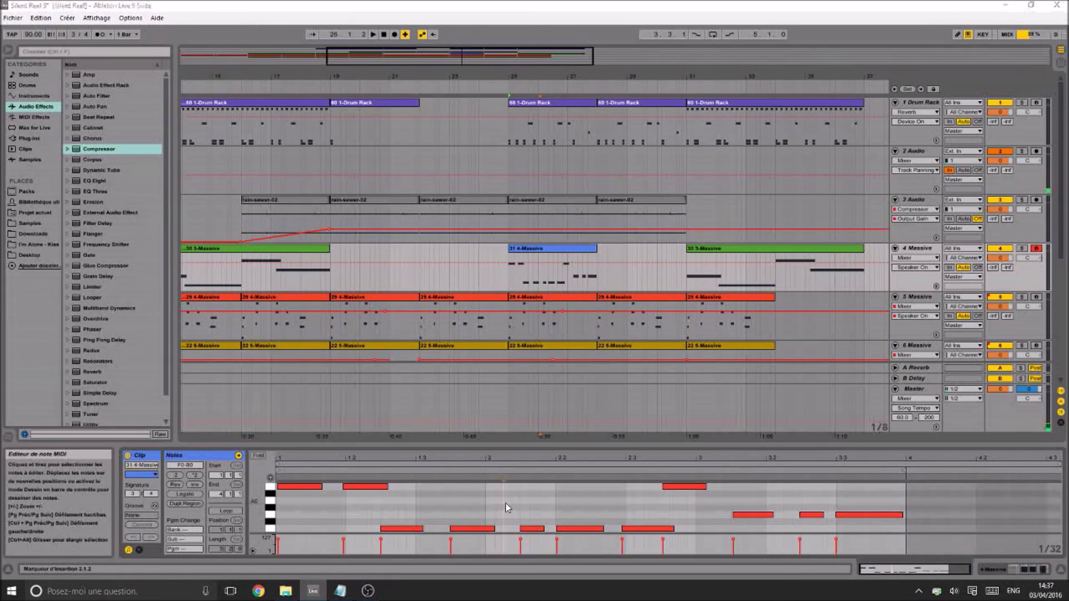
# Quantize all notes of the recorded 4 Massive clip and duplicate the clip three times up to bar 37
pyautogui.hotkey('ctrl', 'a')
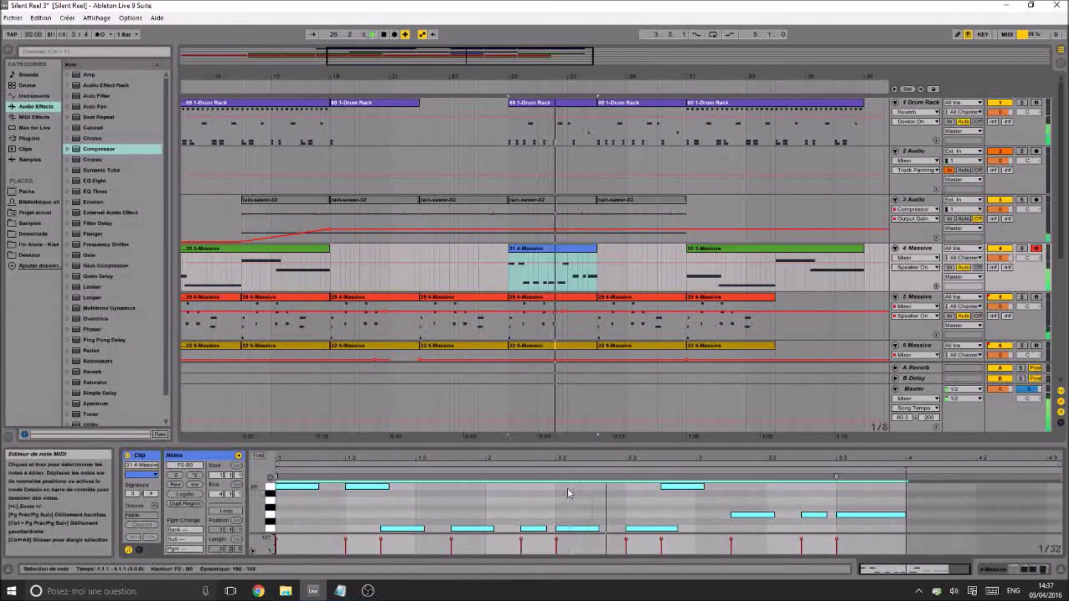
pyautogui.click(570, 251)
pyautogui.hotkey('ctrl', 'd')
pyautogui.hotkey('ctrl', 'd')
pyautogui.hotkey('ctrl', 'd')
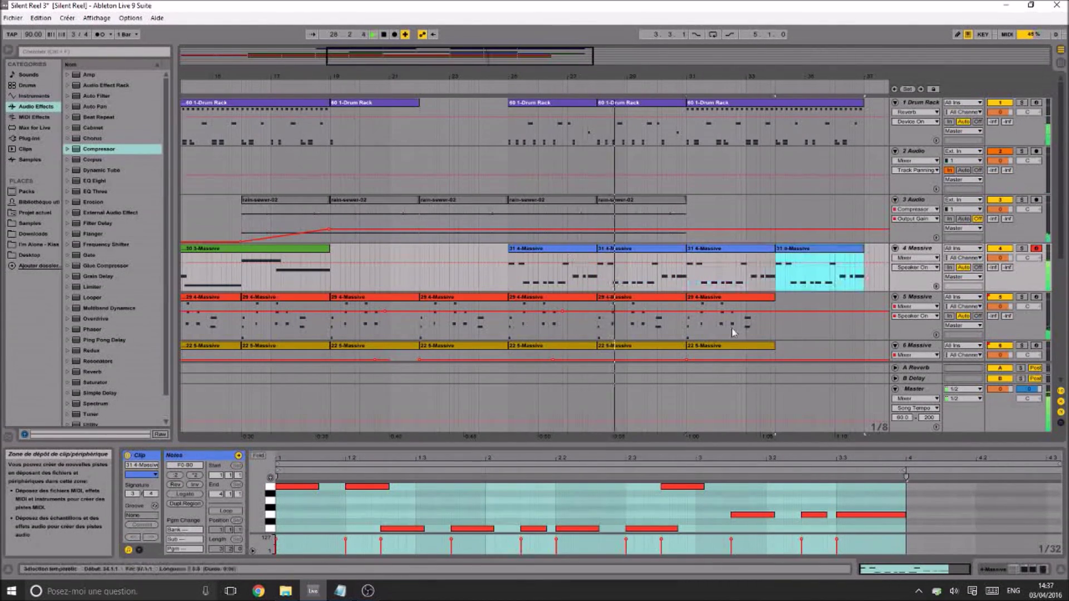
pyautogui.hotkey('ctrl', 's')
# Duplicate the last clips of the 5 Massive and 6 Massive tracks so both extend to bar 37
pyautogui.click(729, 297)
pyautogui.hotkey('ctrl', 'd')
pyautogui.click(712, 346)
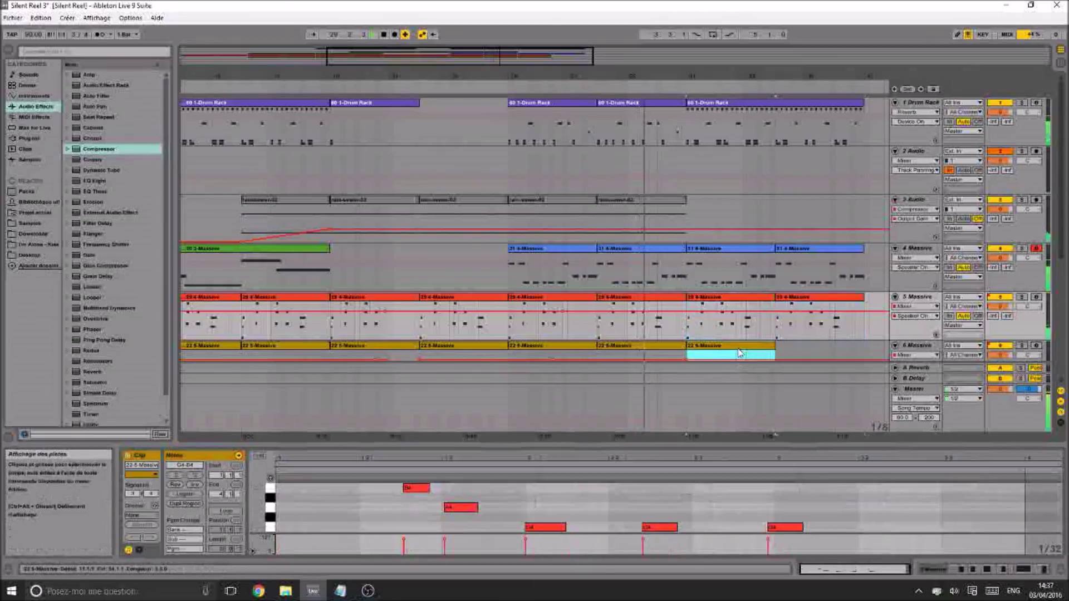
pyautogui.hotkey('ctrl', 'd')
# Duplicate the last rain-sewer-02 clip so the rain ambience extends to bar 34
pyautogui.scroll(-2, 697, 267)
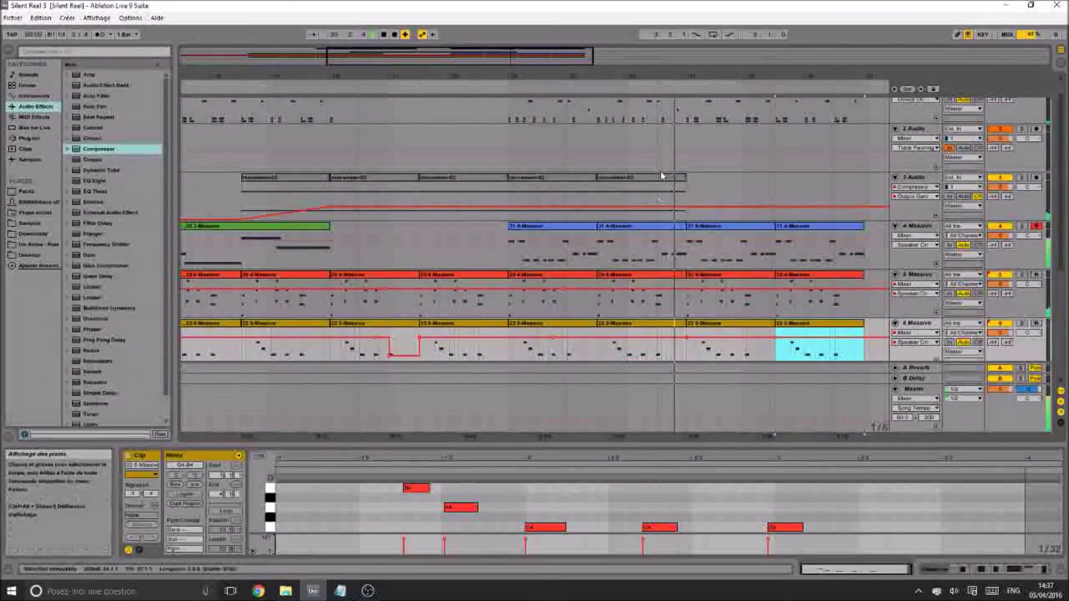
pyautogui.click(681, 196)
pyautogui.hotkey('ctrl', 'd')
pyautogui.scroll(2, 691, 189)
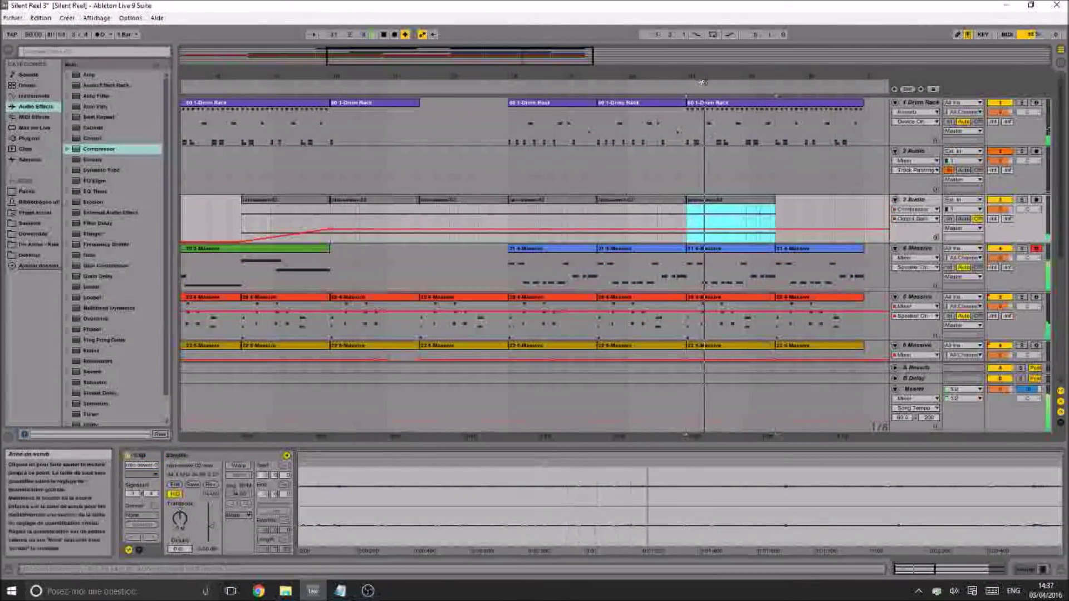
# Replace the long Drum Rack clip at bar 31 with a copy of the three-bar clip before it, and play from bar 31
pyautogui.click(709, 103)
pyautogui.press('Delete')
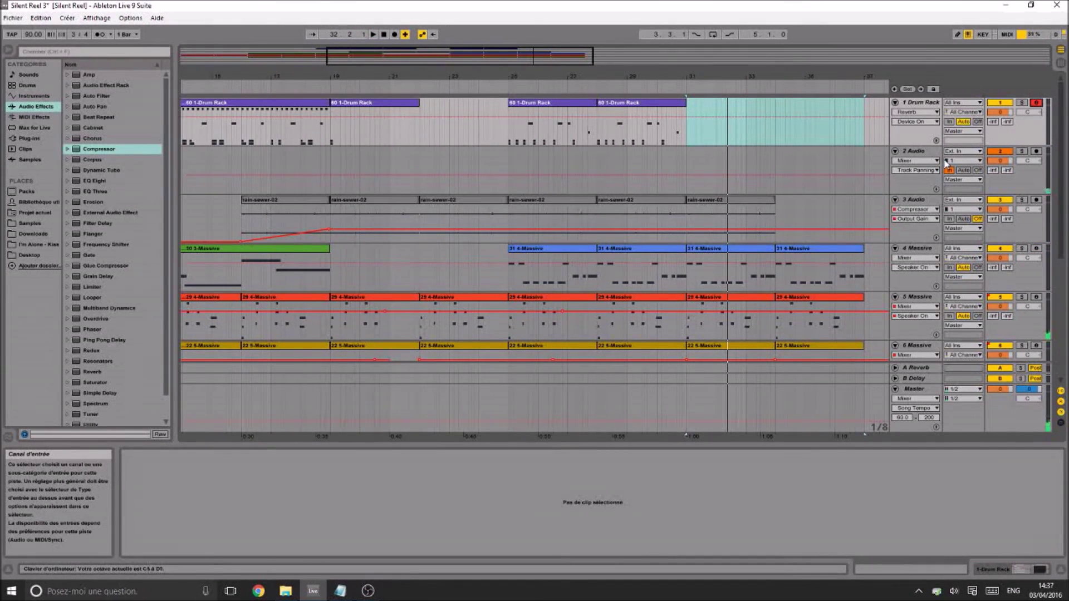
pyautogui.press('space')
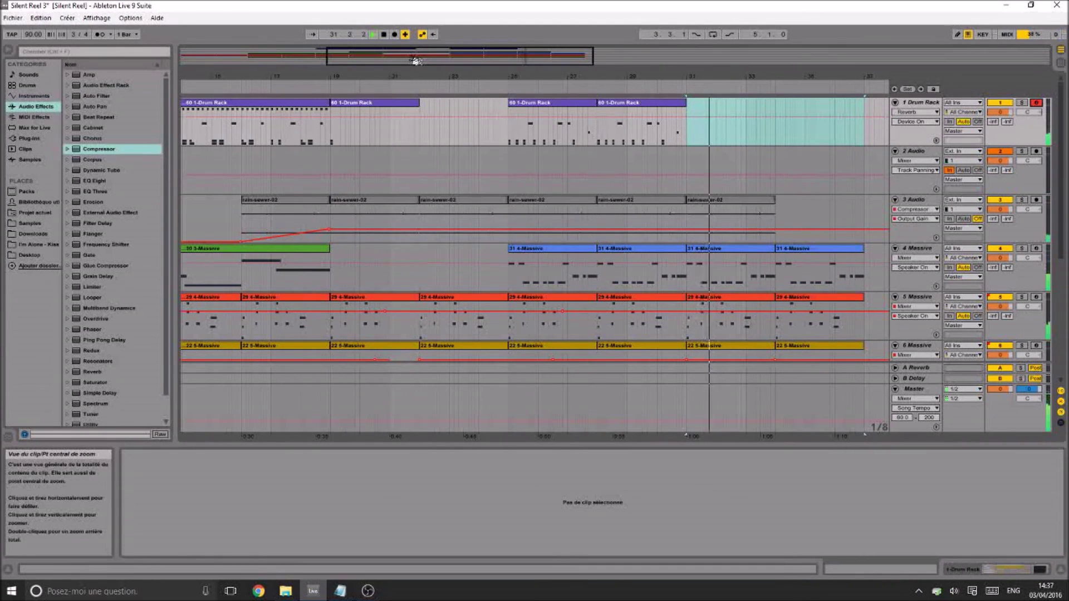
pyautogui.hotkey('ctrl', 'z')
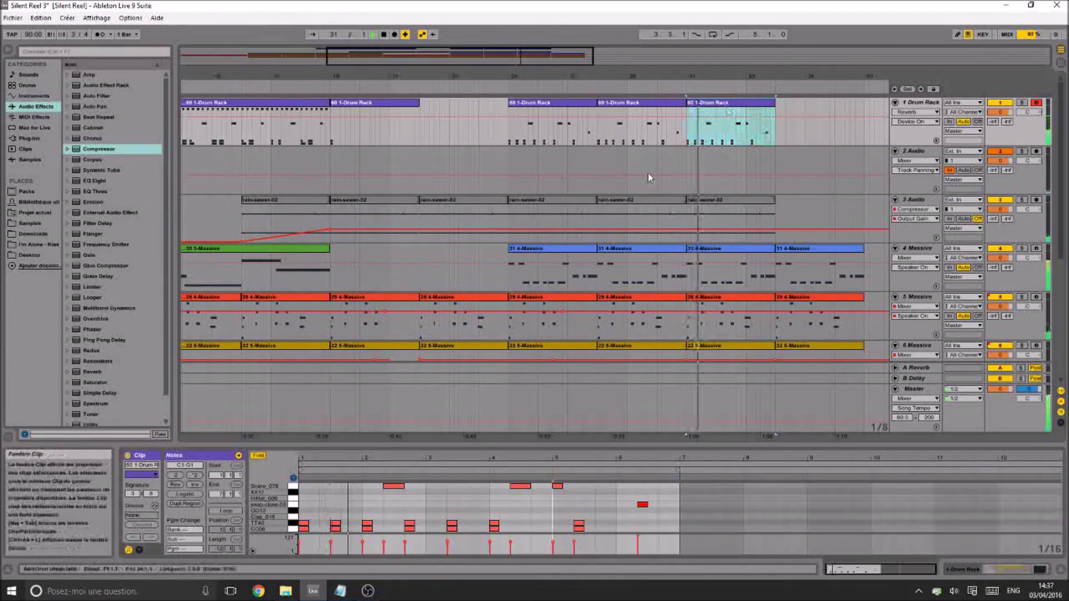
# Try adding an extra CC08 hit near the start of the Drum Rack clip at bar 31
pyautogui.click(325, 523)
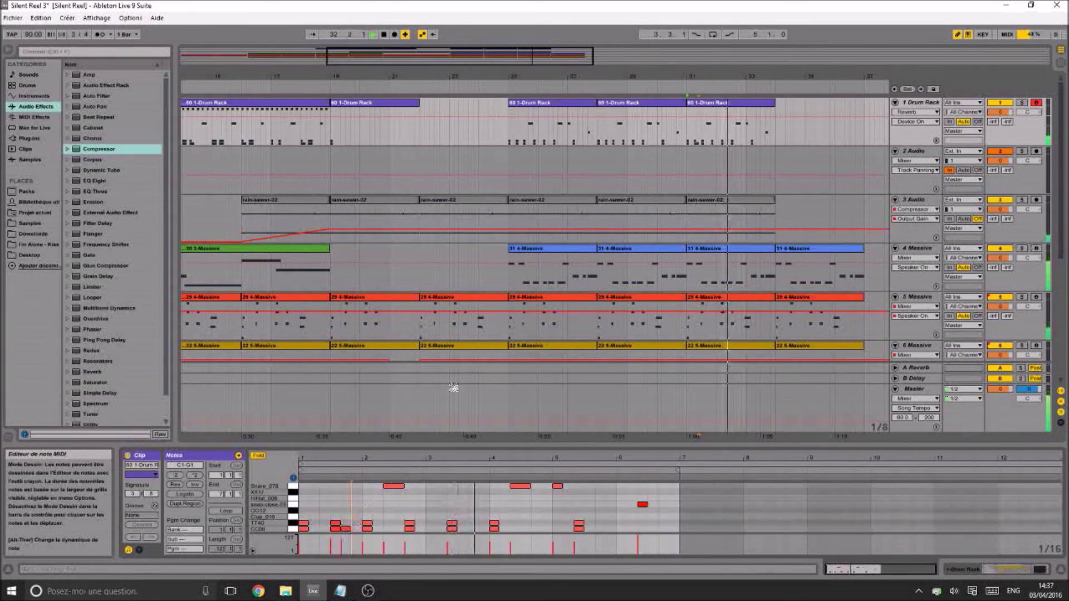
pyautogui.moveTo(746, 134); pyautogui.dragTo(659, 177)
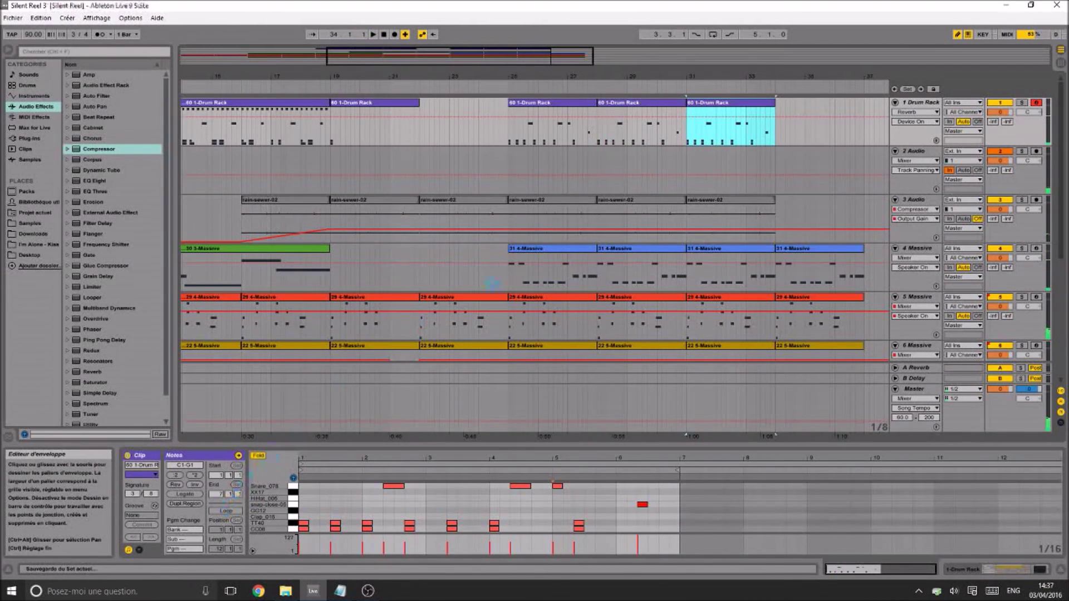
# Arm the 7 Massive track for recording and show its Scale device's presets in the user library
pyautogui.scroll(-5, 659, 177)
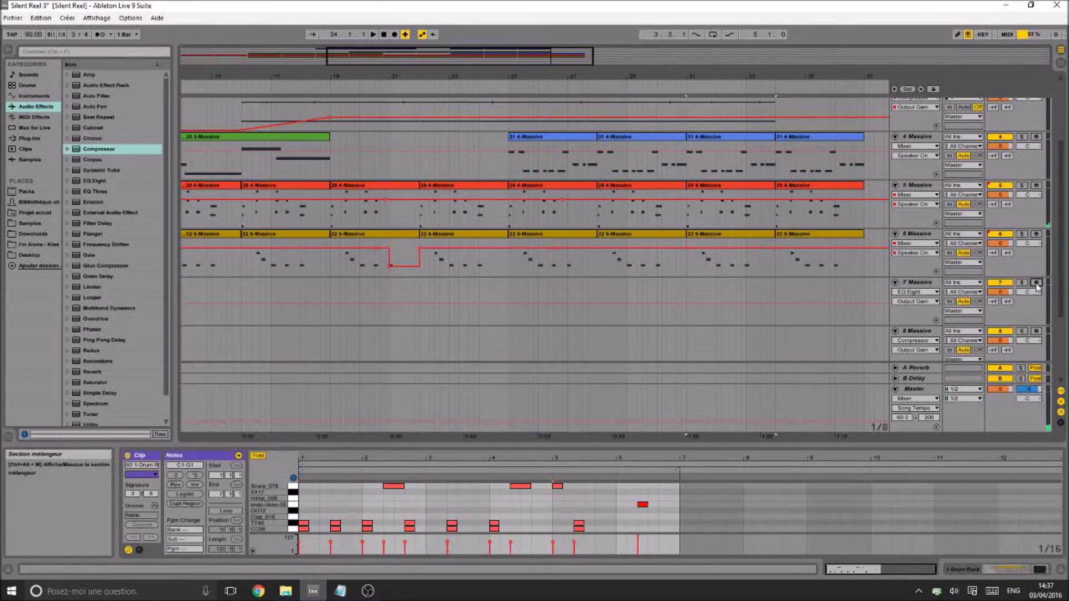
pyautogui.click(1035, 283)
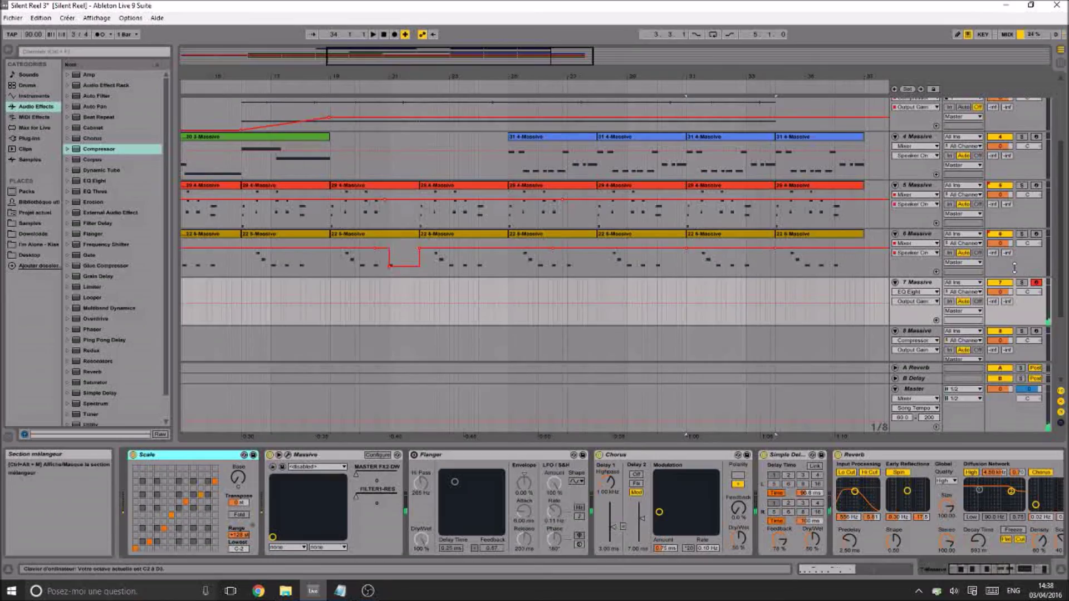
pyautogui.click(1019, 572)
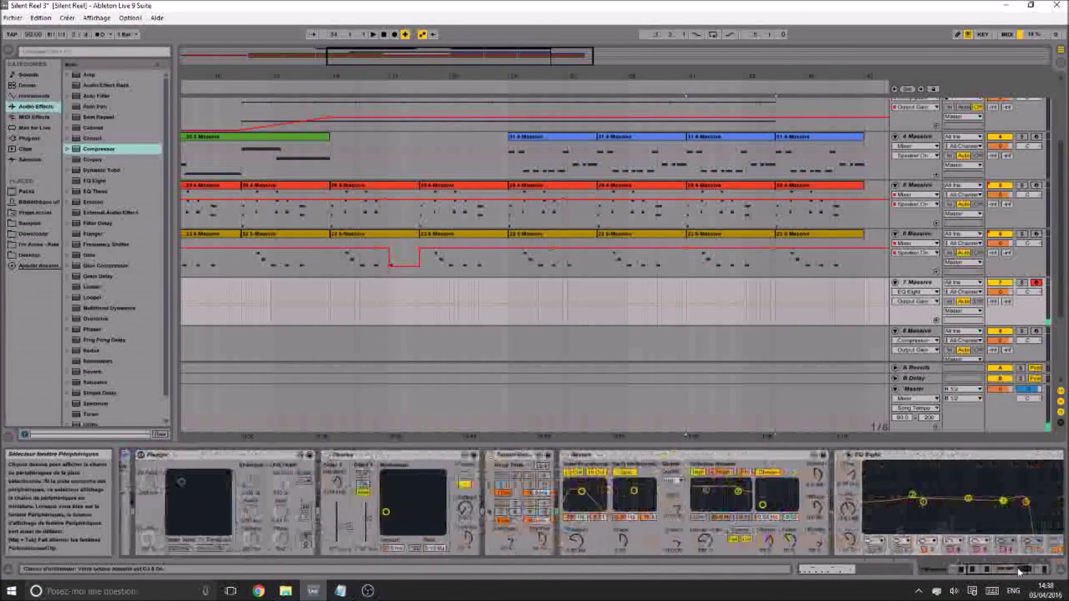
pyautogui.click(1013, 573)
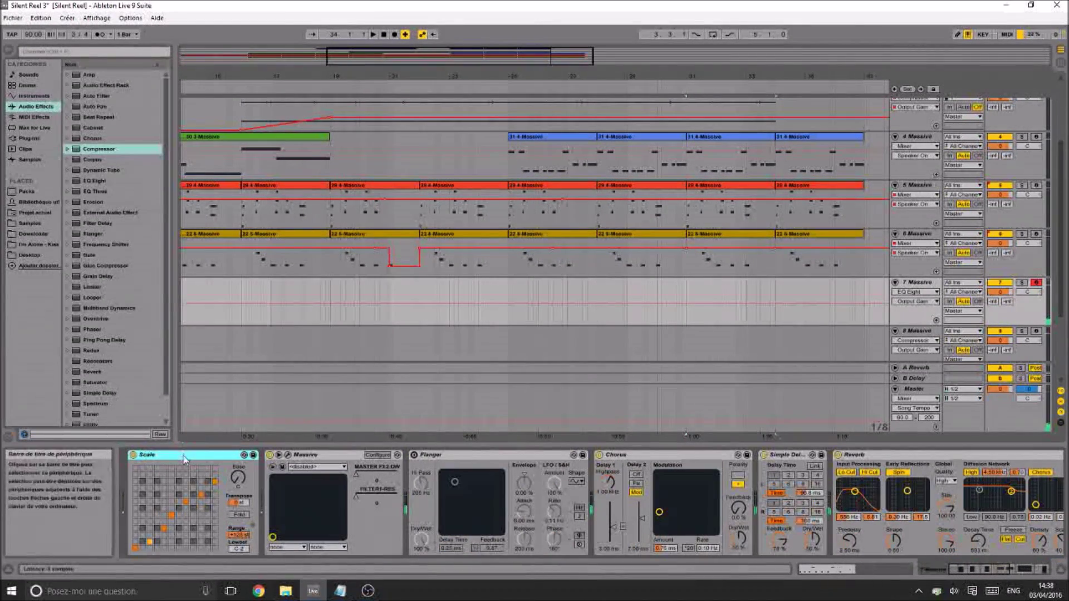
pyautogui.click(187, 457)
pyautogui.click(165, 64)
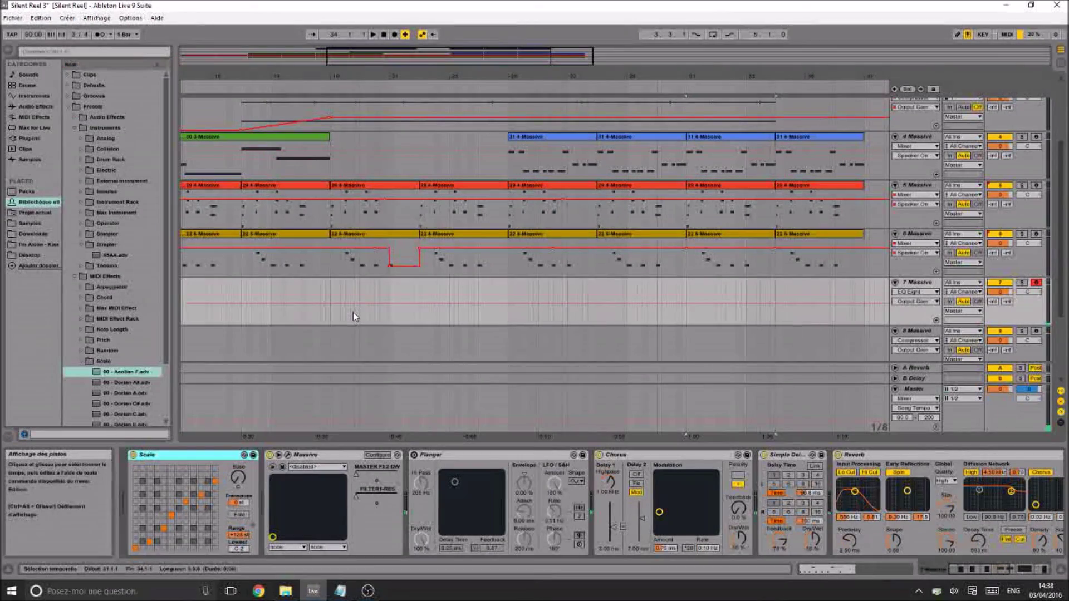
# Adjust the ASIO4ALL buffer size through the hardware configuration in the audio preferences
pyautogui.hotkey('ctrl', ',')
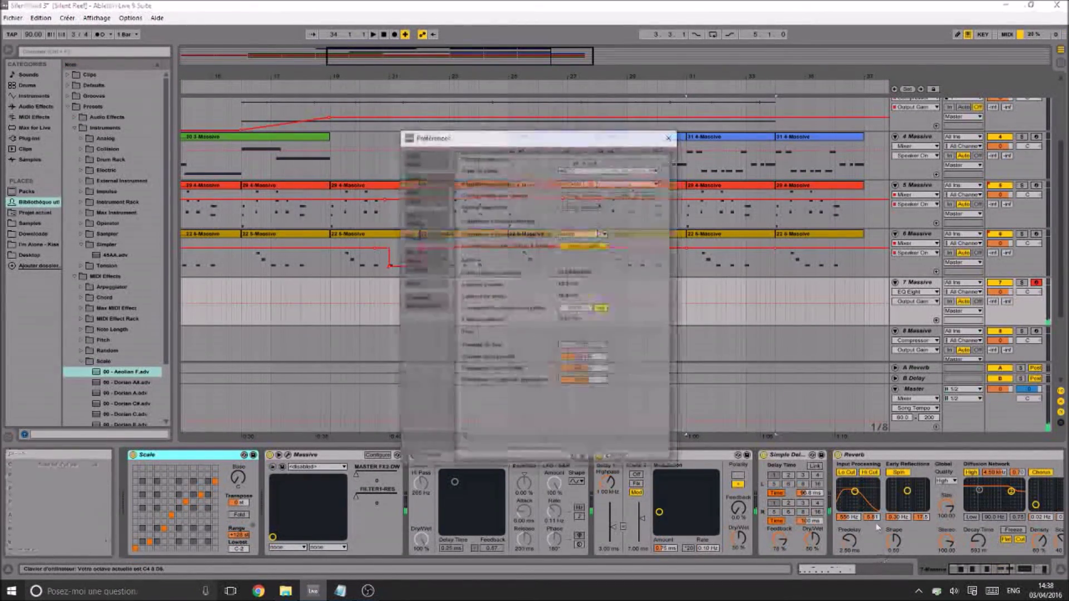
pyautogui.click(582, 206)
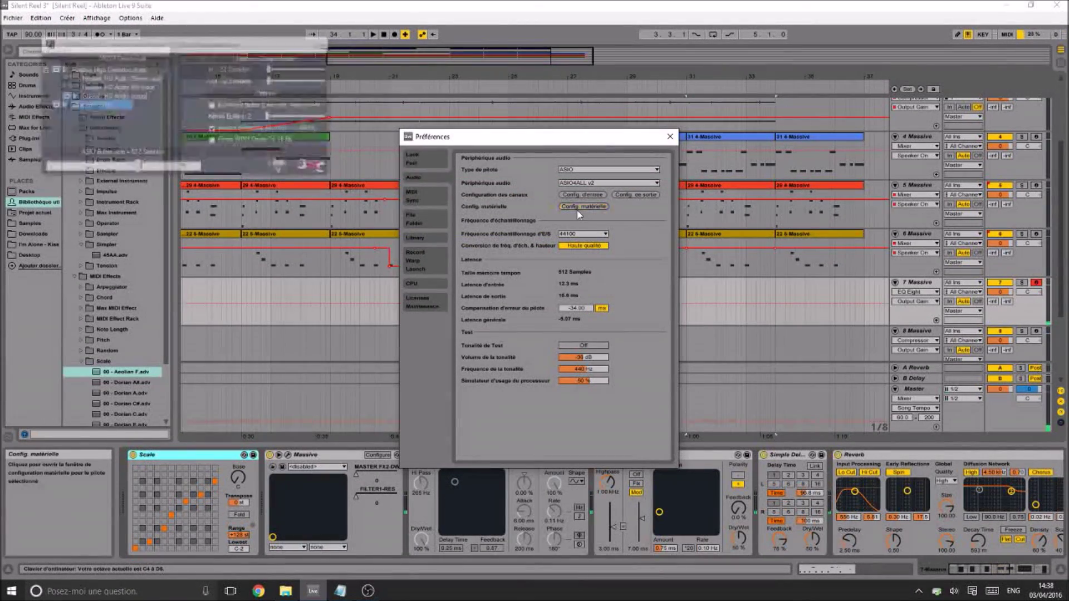
pyautogui.click(142, 169)
pyautogui.click(324, 43)
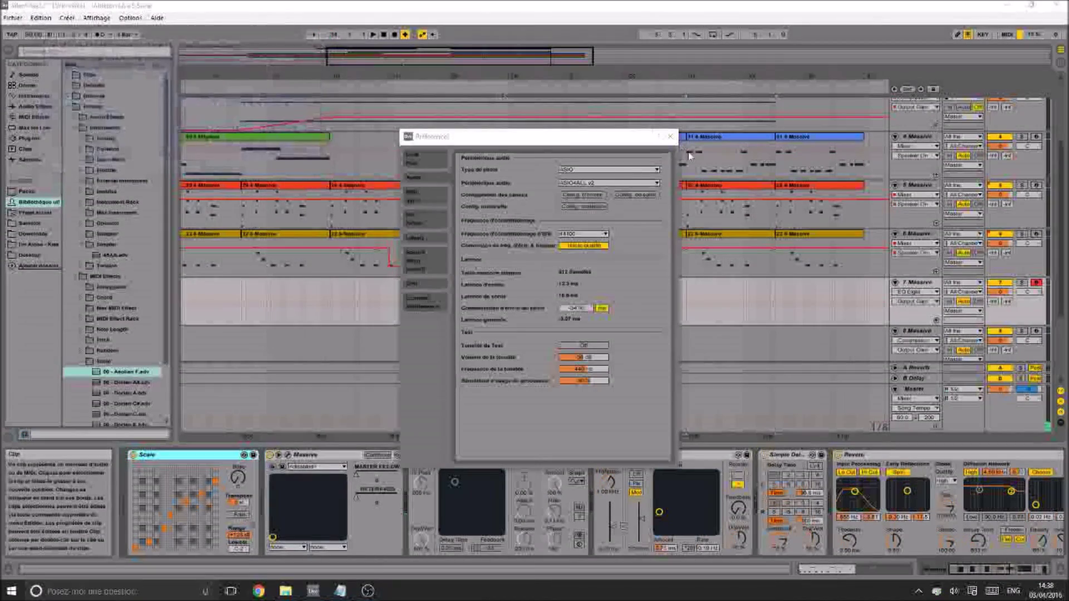
pyautogui.click(670, 136)
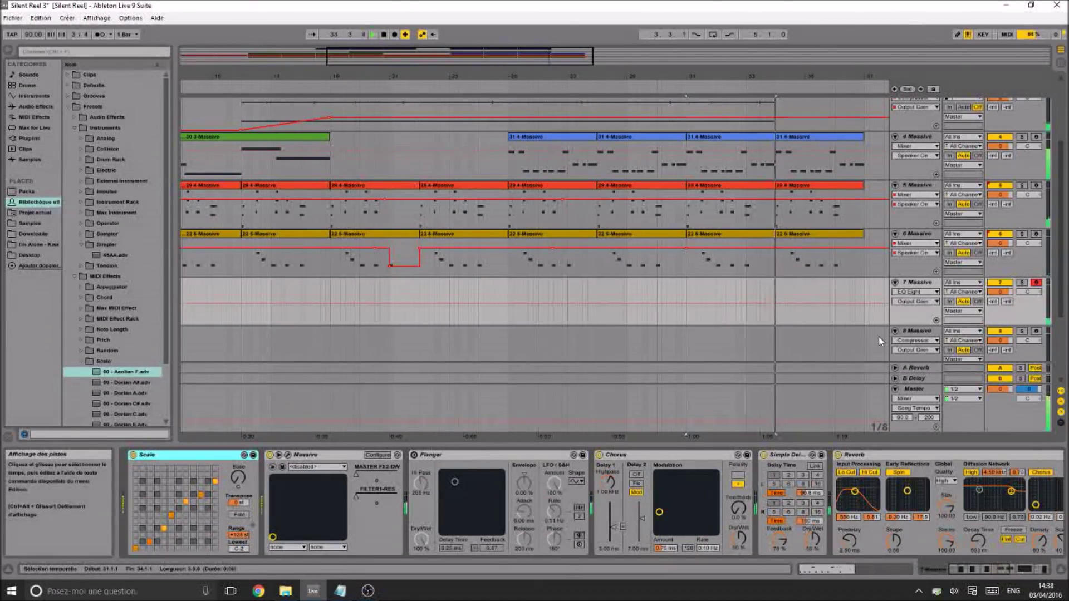
# Show the Compressor at the end of the 7 Massive device chain and check its metering during playback
pyautogui.scroll(3, 704, 220)
pyautogui.click(1013, 573)
pyautogui.moveTo(1014, 573); pyautogui.dragTo(1049, 573)
pyautogui.click(1025, 523)
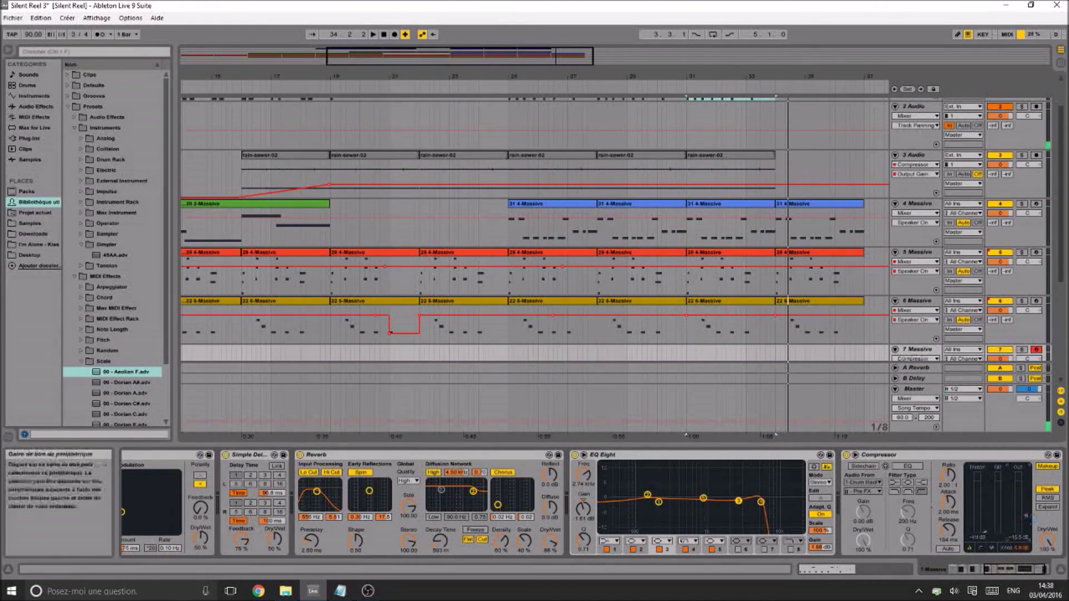
pyautogui.press('space')
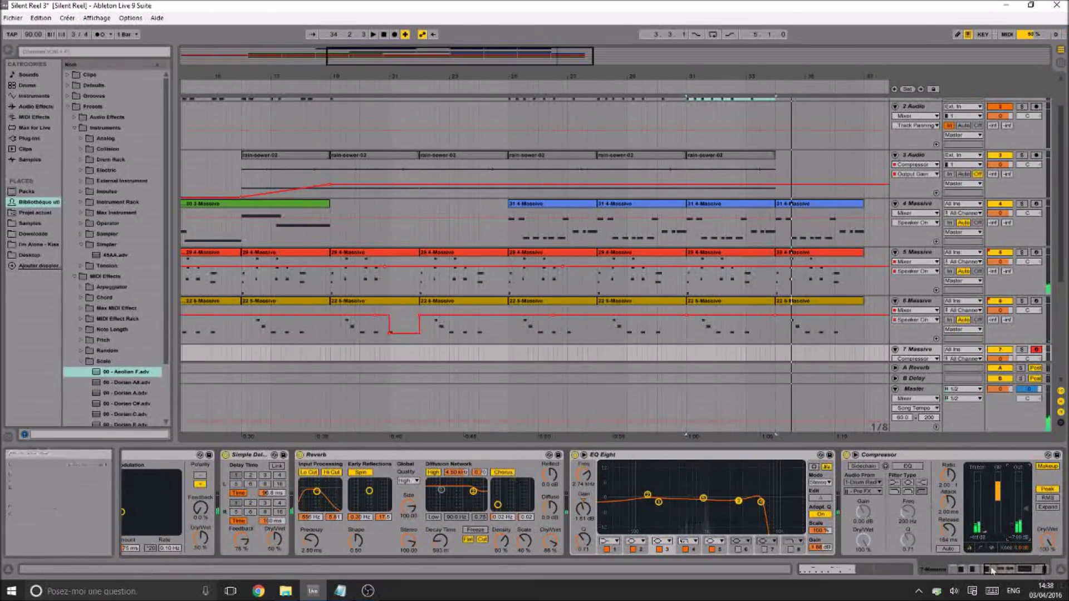
# Try the sound preset PAD - Hymn For The Drunk.nmsv in the Massive instrument on the 7 Massive track
pyautogui.moveTo(1011, 570); pyautogui.dragTo(934, 569)
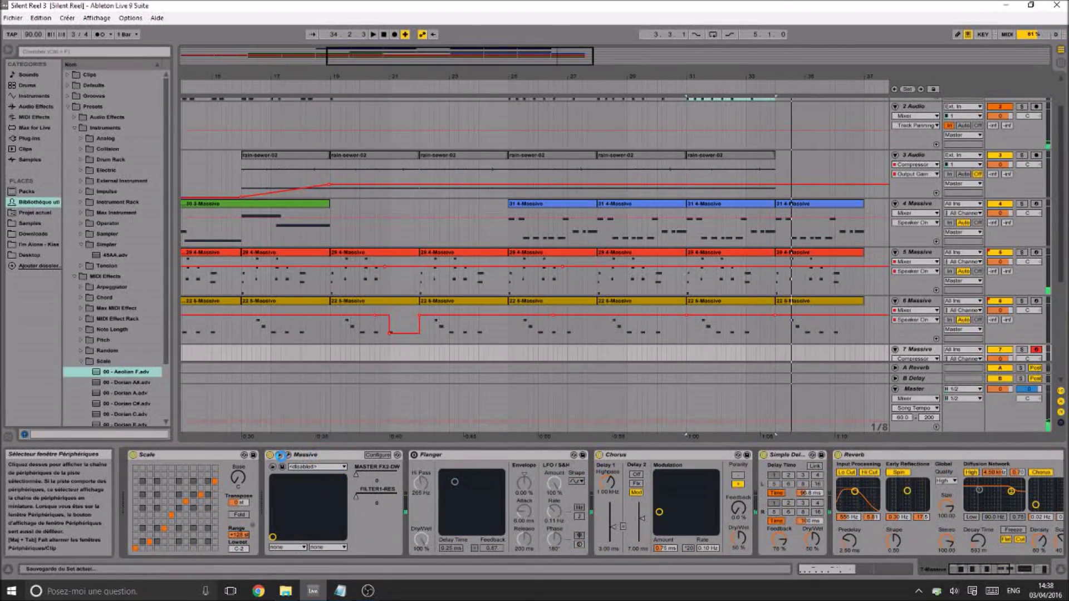
pyautogui.click(280, 455)
pyautogui.click(400, 149)
pyautogui.click(417, 157)
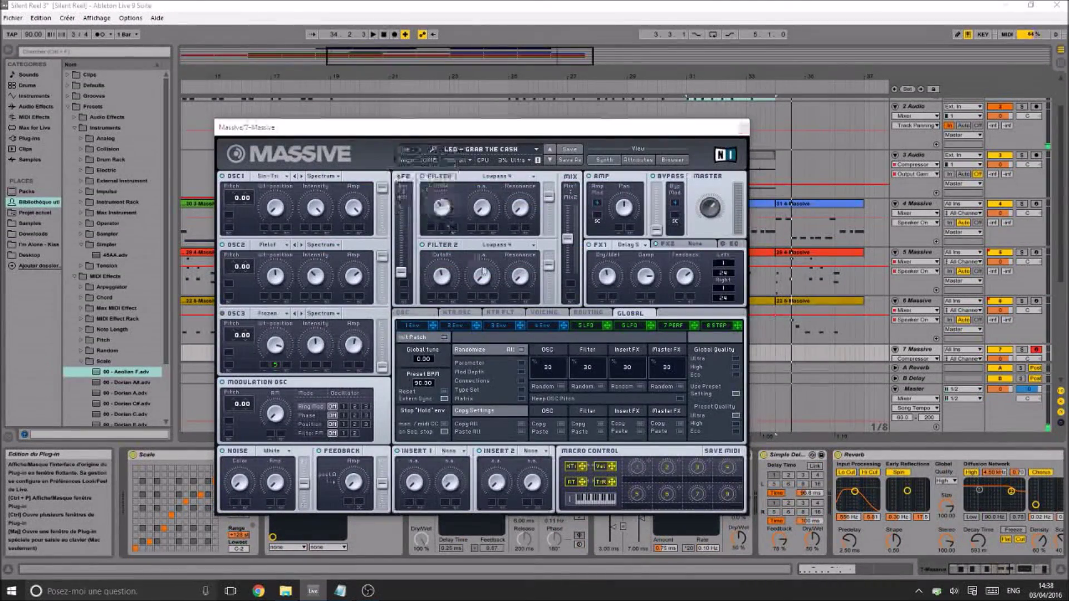
pyautogui.scroll(-10, 529, 279)
pyautogui.scroll(-15, 528, 280)
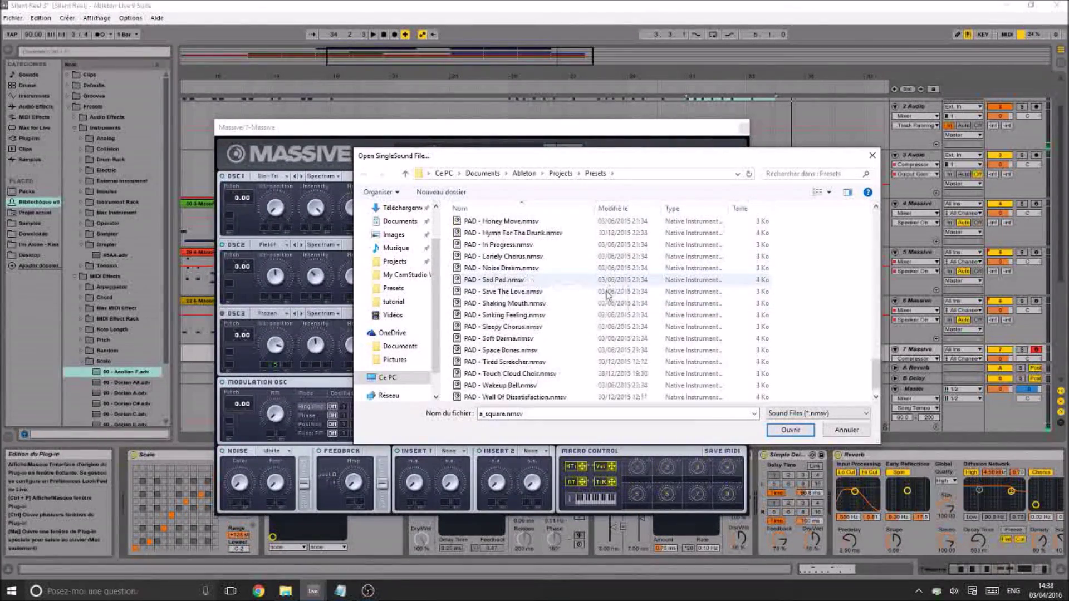
pyautogui.doubleClick(568, 234)
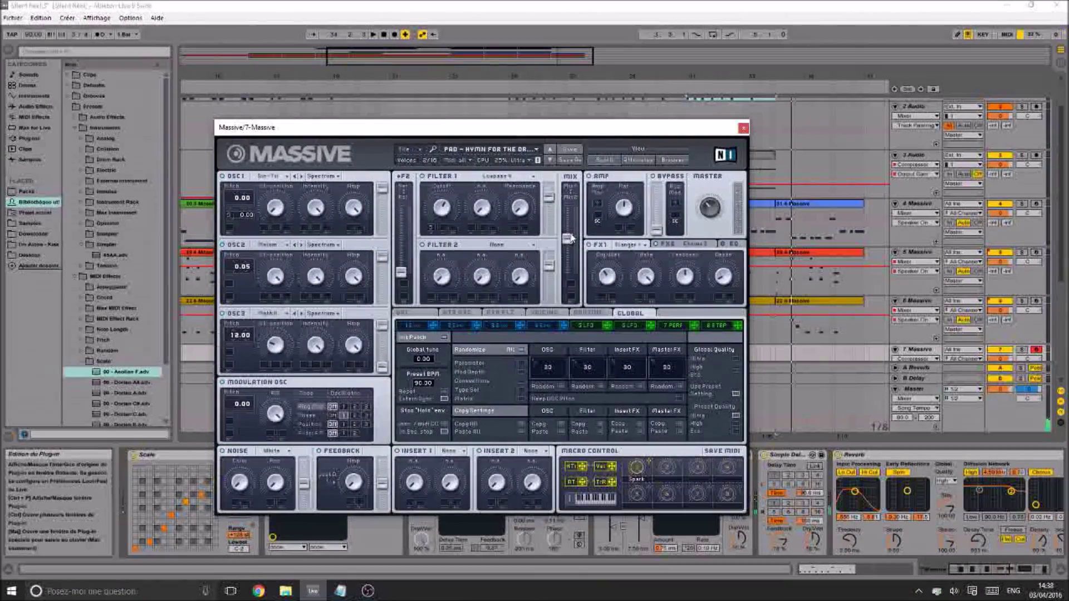
# Raise the upper band of 7 Massive's EQ Eight into a resonant peak and set the Chorus modulation rate to 0.67 Hz
pyautogui.moveTo(993, 569); pyautogui.dragTo(1019, 569)
pyautogui.moveTo(899, 500); pyautogui.dragTo(866, 488)
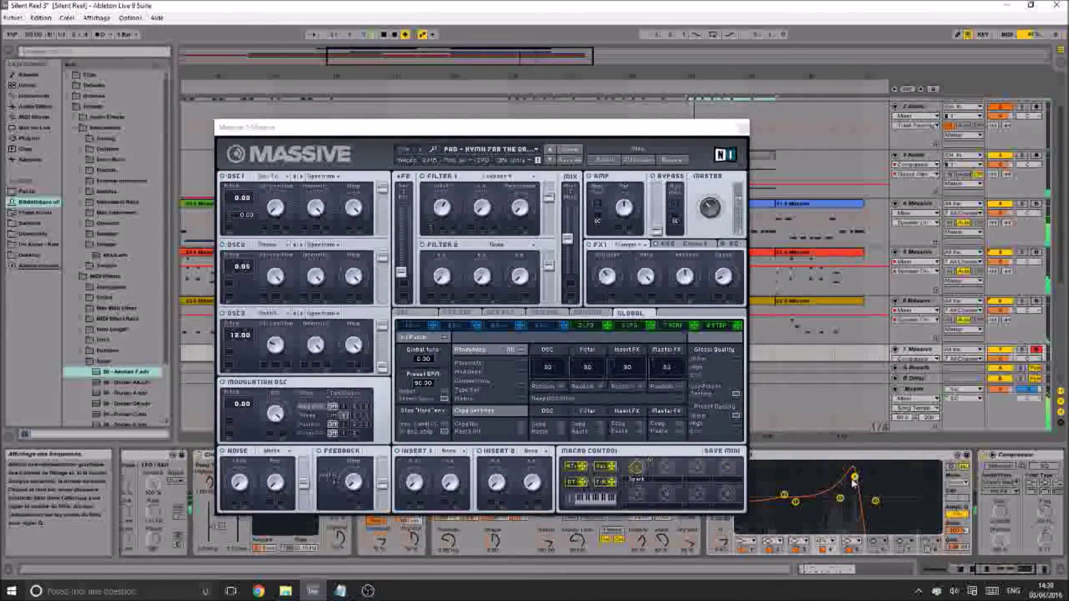
pyautogui.click(618, 255)
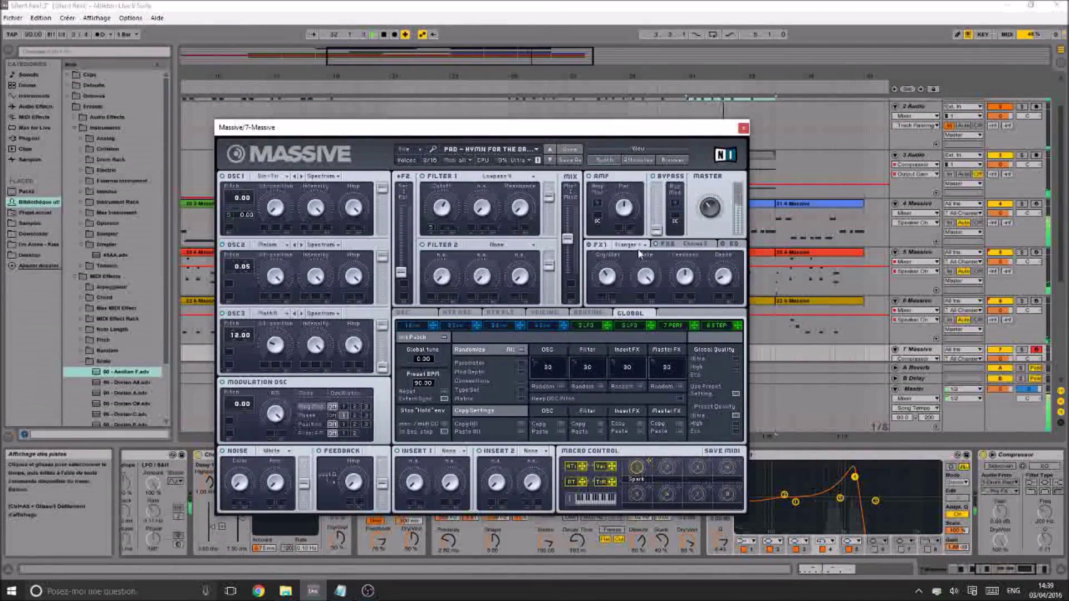
pyautogui.click(655, 246)
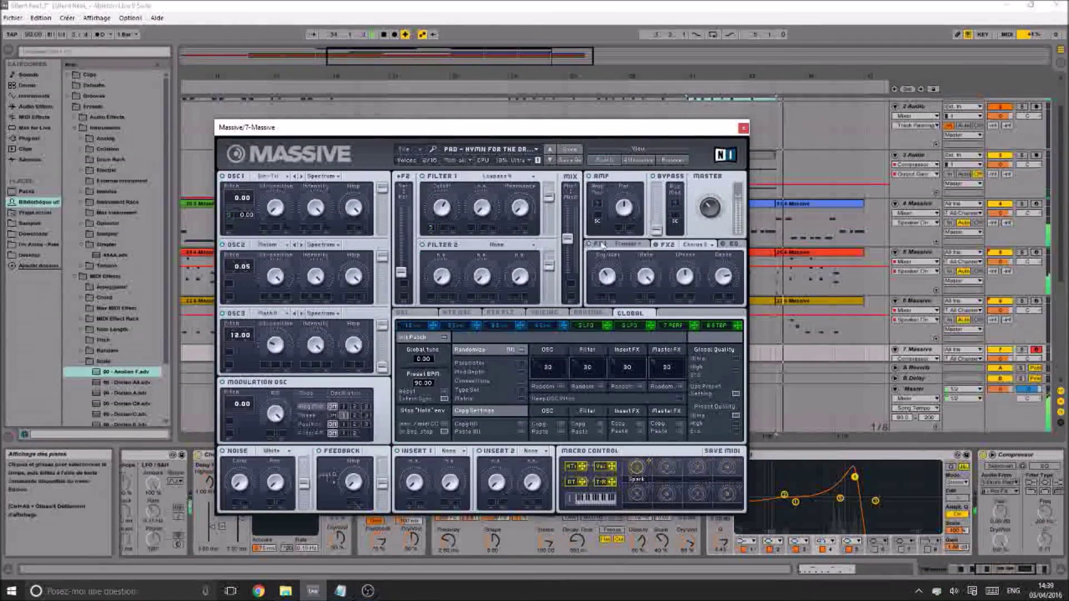
pyautogui.click(742, 128)
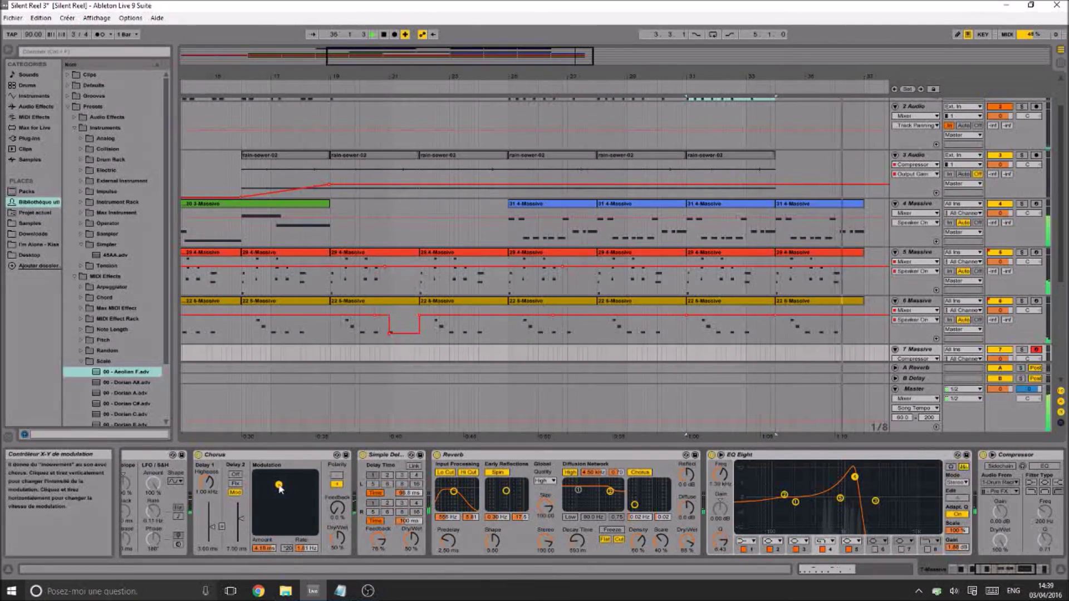
pyautogui.moveTo(278, 484); pyautogui.dragTo(268, 479)
pyautogui.press('space')
# Try the sound preset PAD - Cloud Hug.nmsv in the 7 Massive track's instrument
pyautogui.moveTo(1003, 569); pyautogui.dragTo(978, 568)
pyautogui.click(287, 456)
pyautogui.click(408, 151)
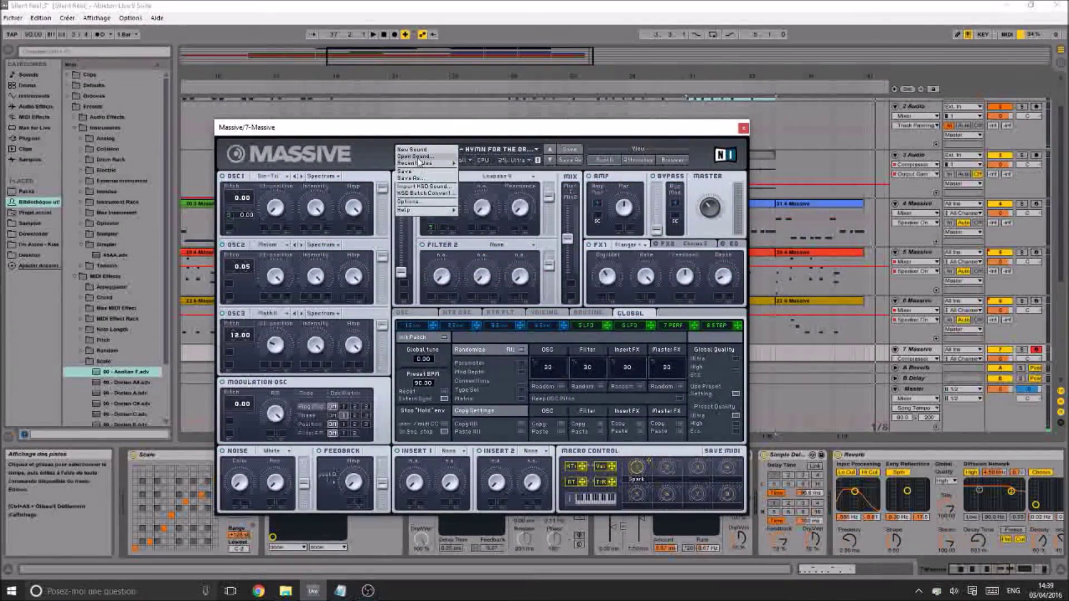
pyautogui.click(414, 157)
pyautogui.scroll(-8, 568, 332)
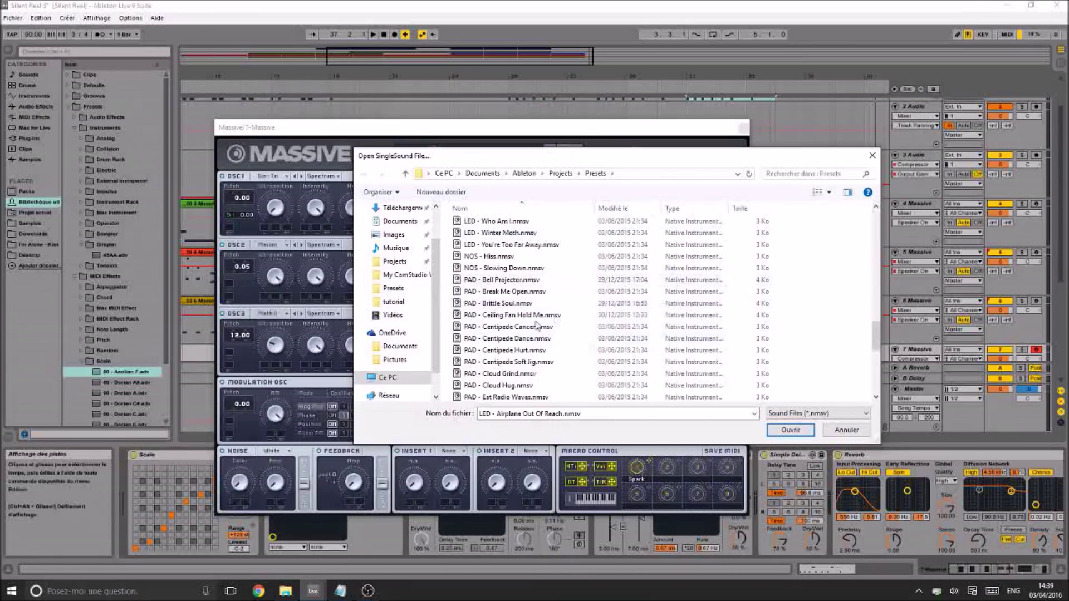
pyautogui.click(568, 332)
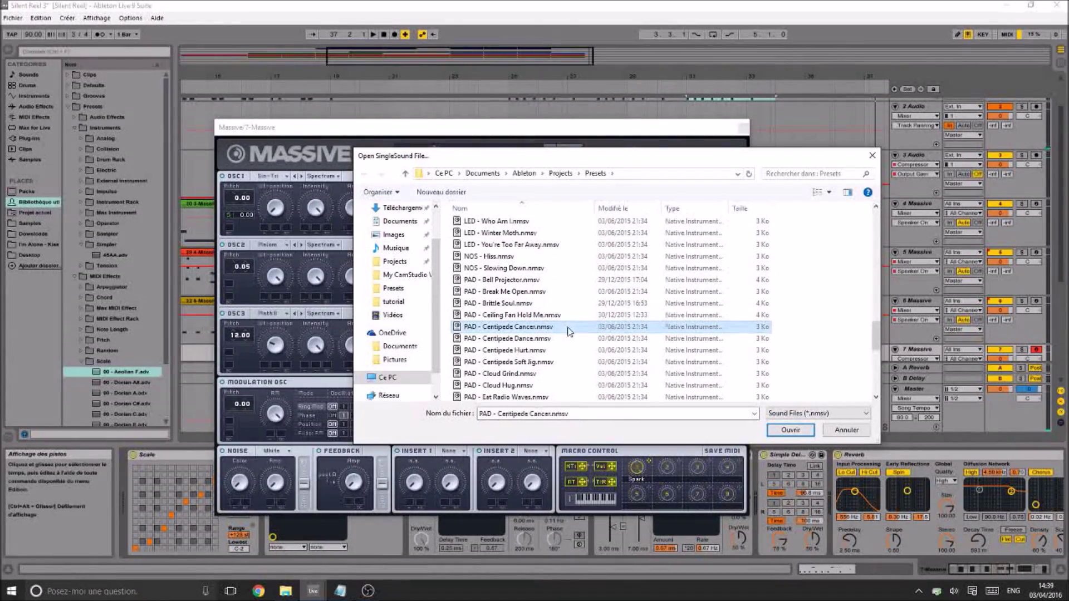
pyautogui.doubleClick(523, 385)
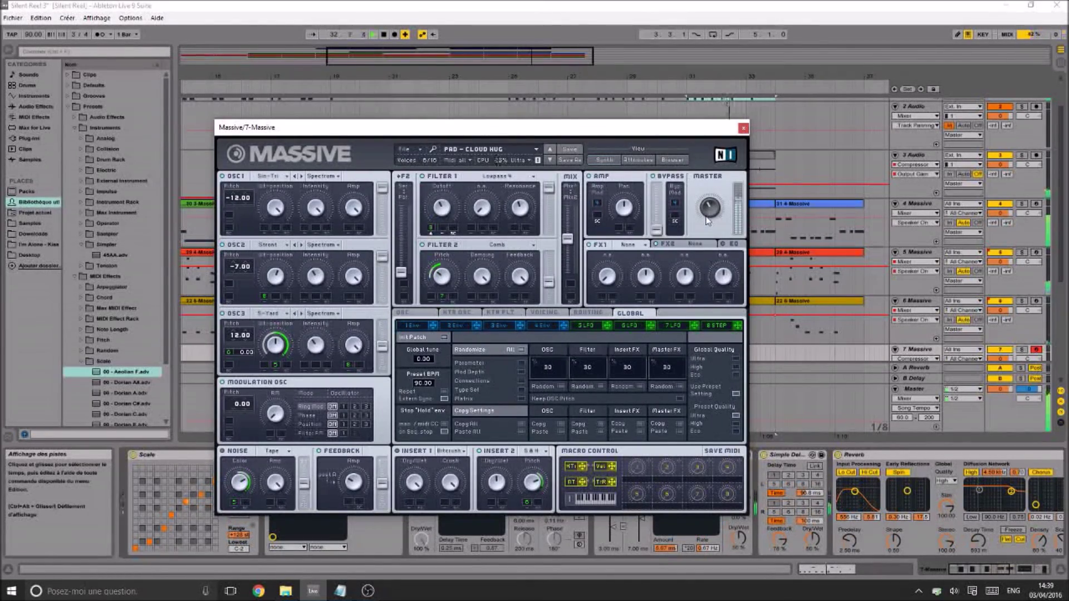
# Turn off the Chorus on the 7 Massive track and adjust the Filter 2 pitch modulation of the Cloud Hug sound
pyautogui.click(743, 128)
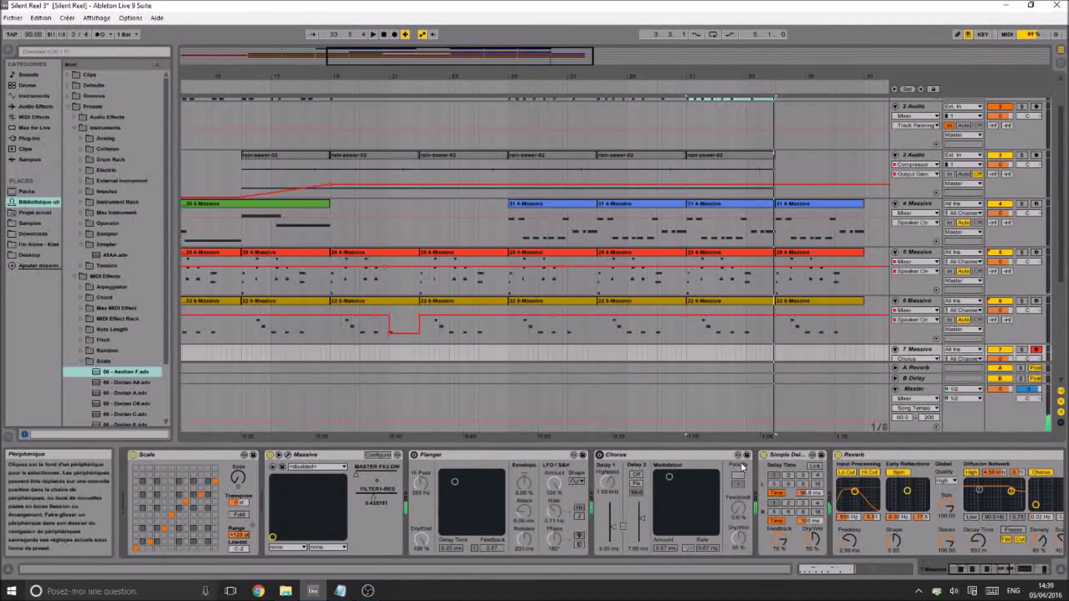
pyautogui.click(288, 455)
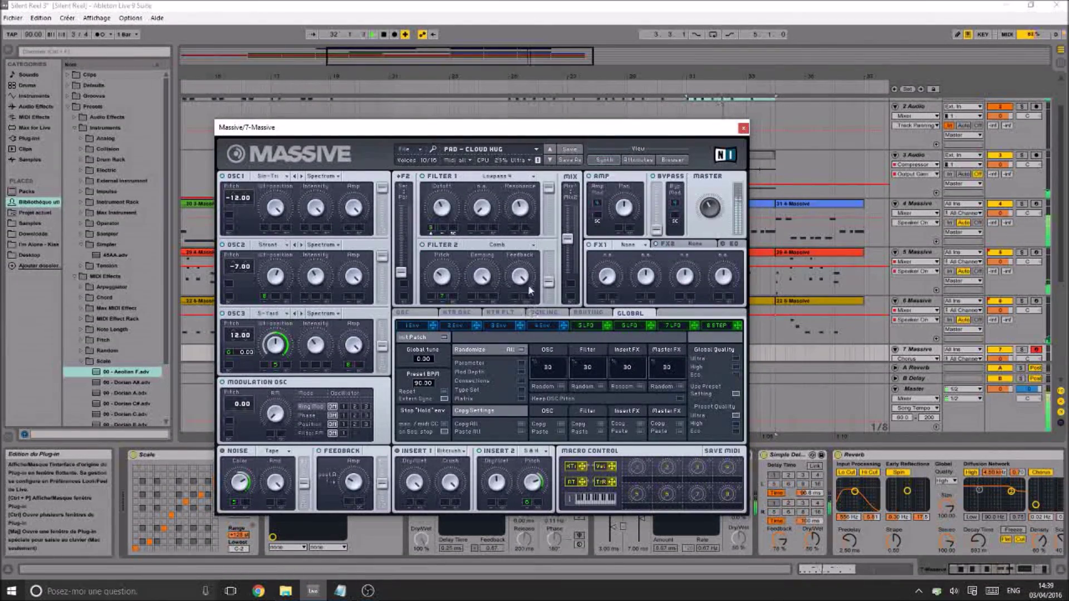
pyautogui.moveTo(442, 293); pyautogui.dragTo(439, 290)
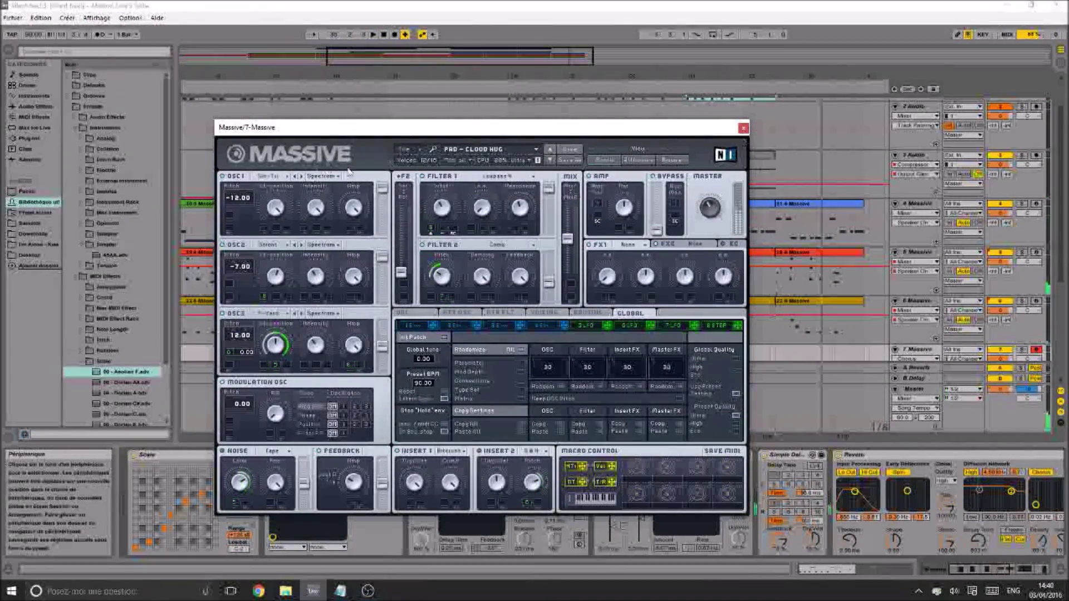
# Try the sound preset LED - Space Dialer in the 7 Massive track's instrument
pyautogui.click(405, 149)
pyautogui.click(417, 157)
pyautogui.click(541, 261)
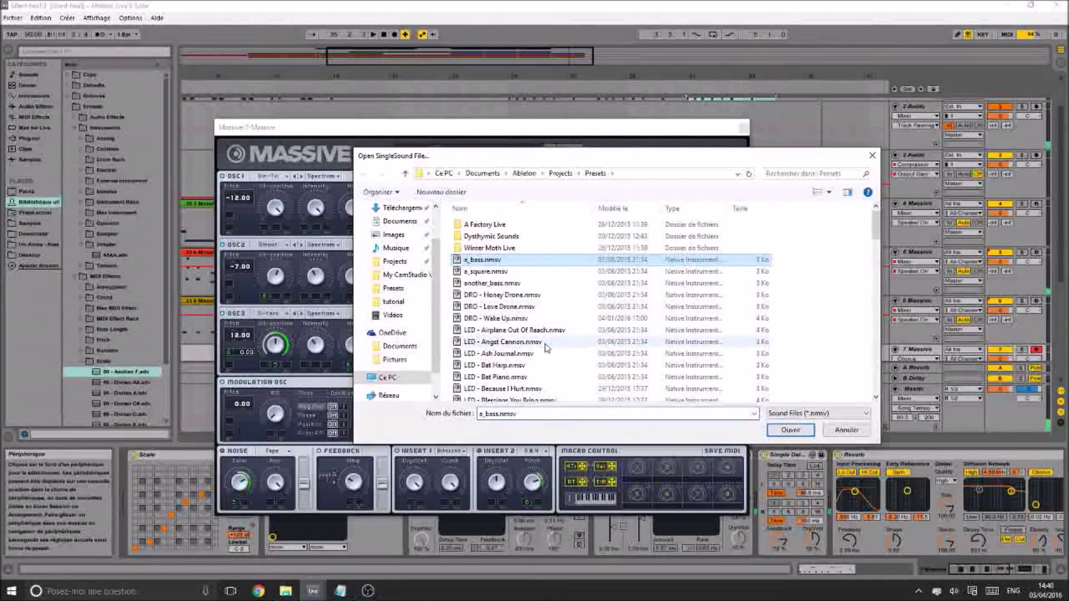
pyautogui.scroll(-12, 545, 341)
pyautogui.doubleClick(548, 326)
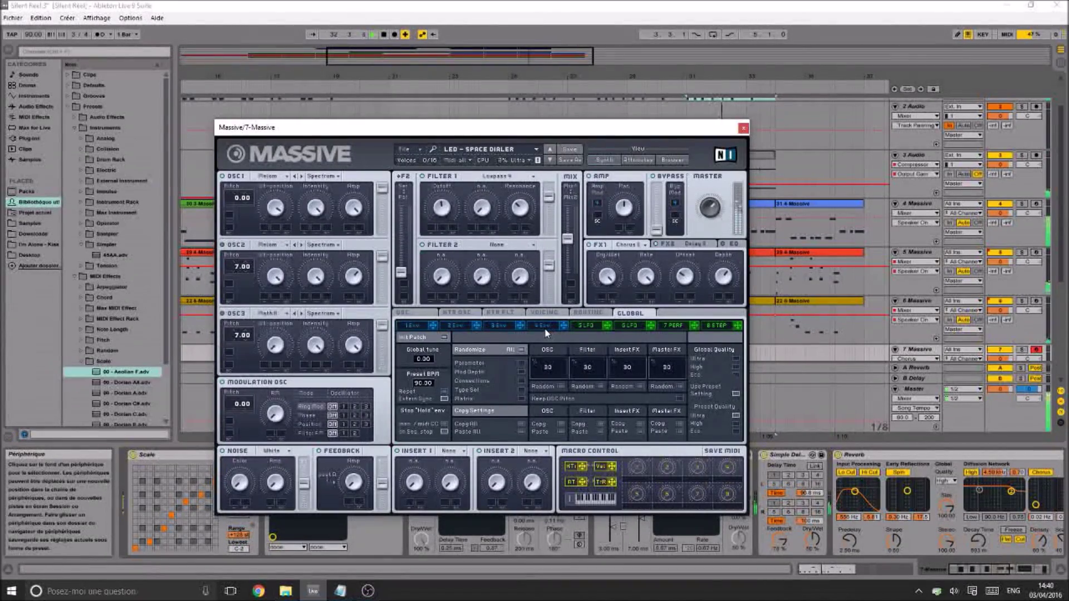
# Try the sound preset LED - Darling.nmsv in the 7 Massive track's instrument
pyautogui.click(405, 149)
pyautogui.click(417, 166)
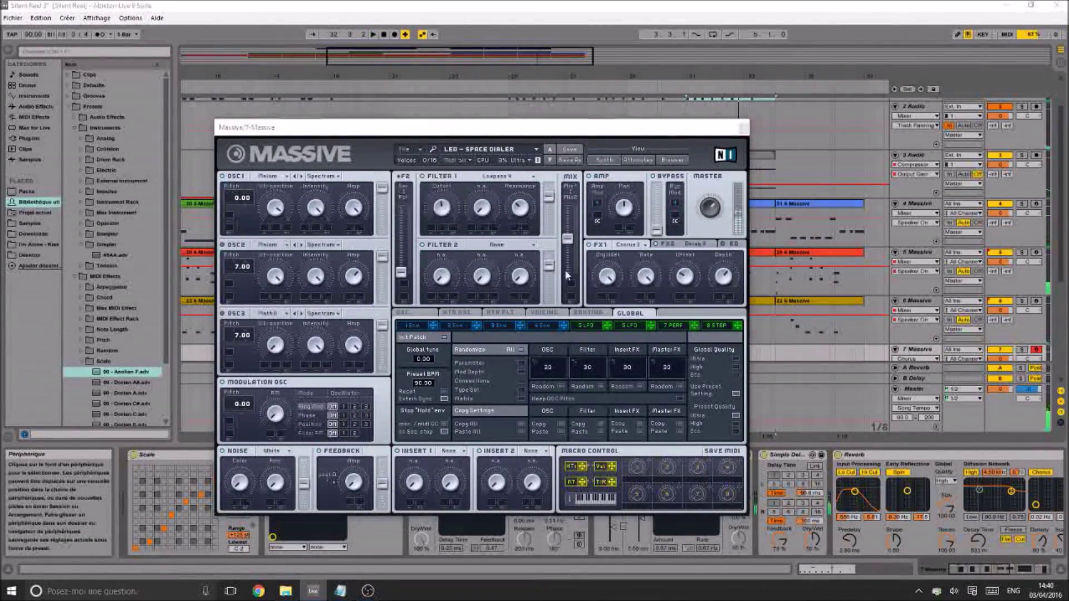
pyautogui.scroll(-1, 579, 310)
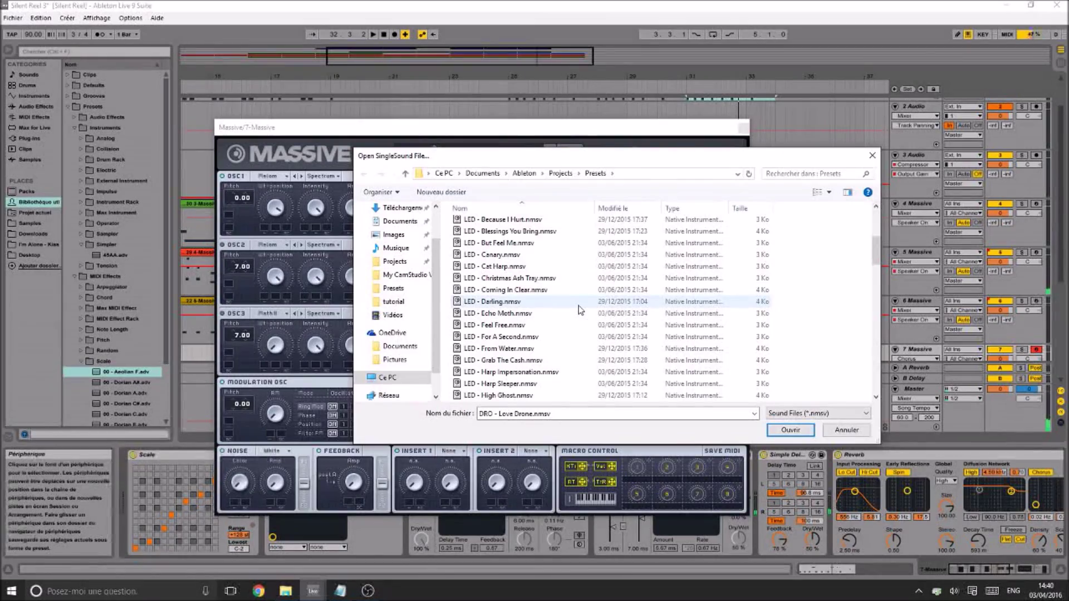
pyautogui.doubleClick(578, 305)
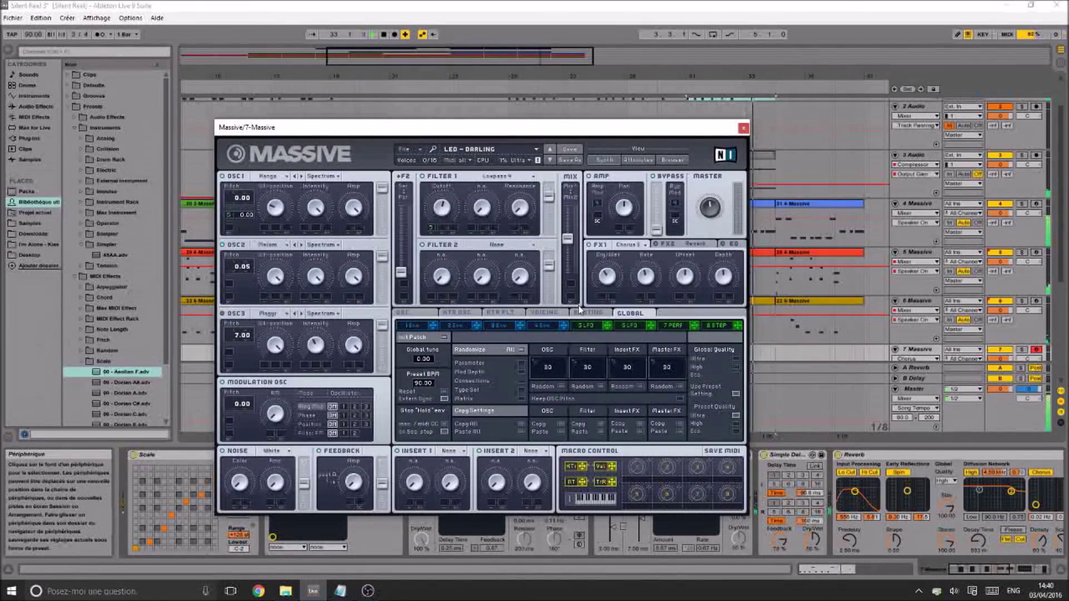
# Load the sound preset LED - Hurt Square.nmsv into the 7 Massive track's instrument
pyautogui.click(404, 146)
pyautogui.click(417, 163)
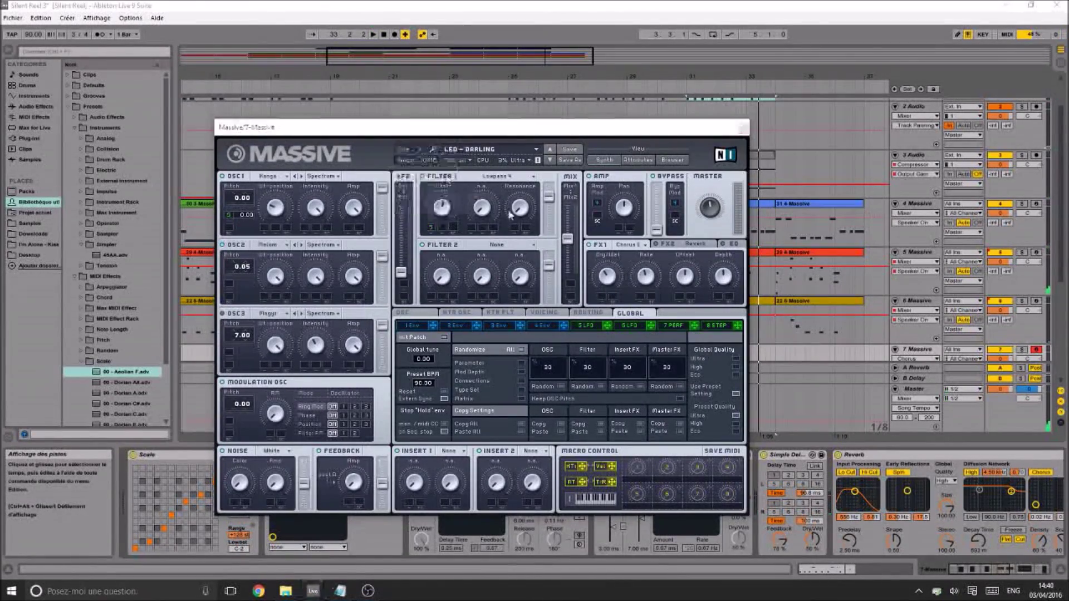
pyautogui.scroll(-1, 533, 316)
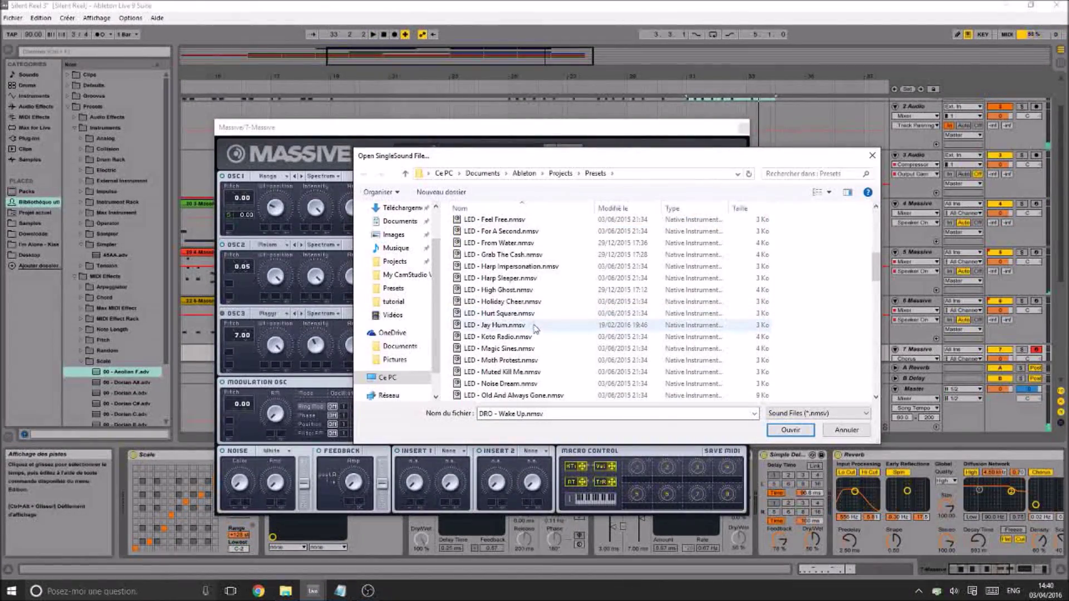
pyautogui.click(531, 314)
pyautogui.doubleClick(530, 315)
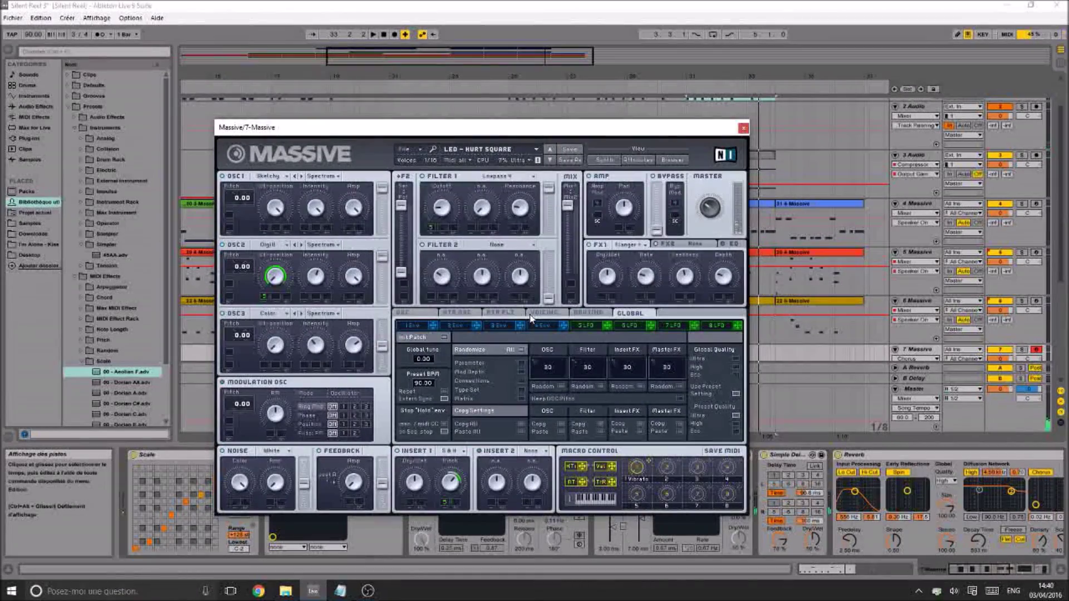
# Play the arrangement with the Hurt Square sound, turn off the Reverb on 7 Massive and close the Massive window
pyautogui.press('space')
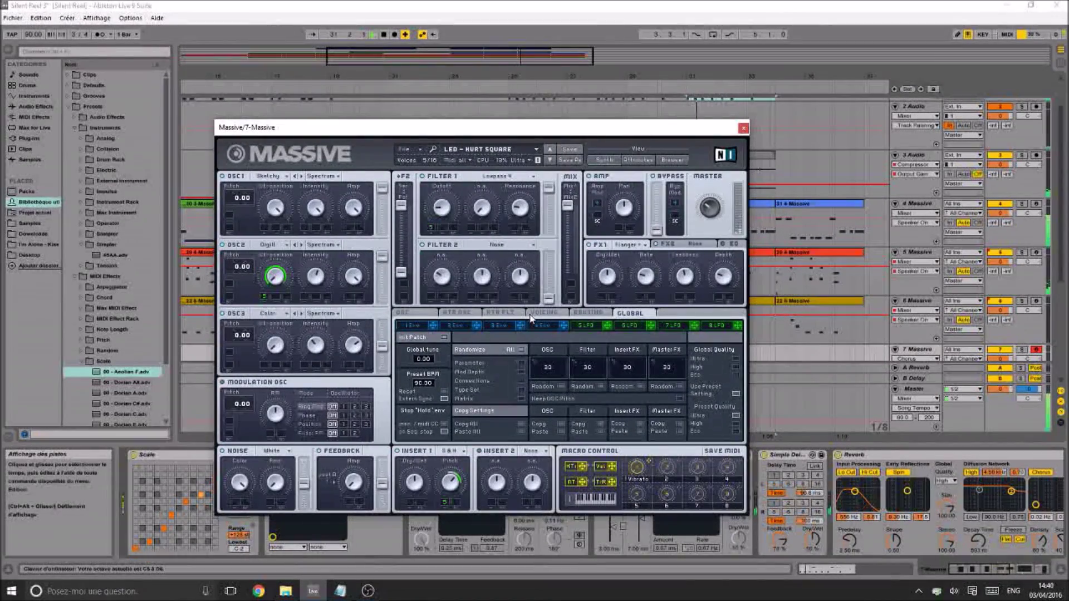
pyautogui.click(838, 456)
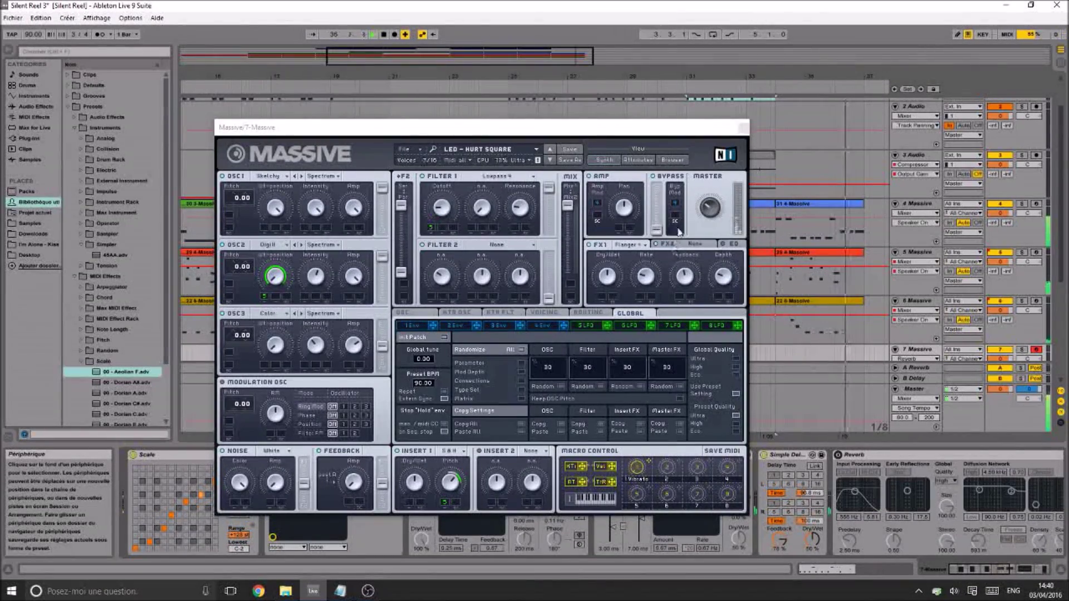
pyautogui.click(743, 129)
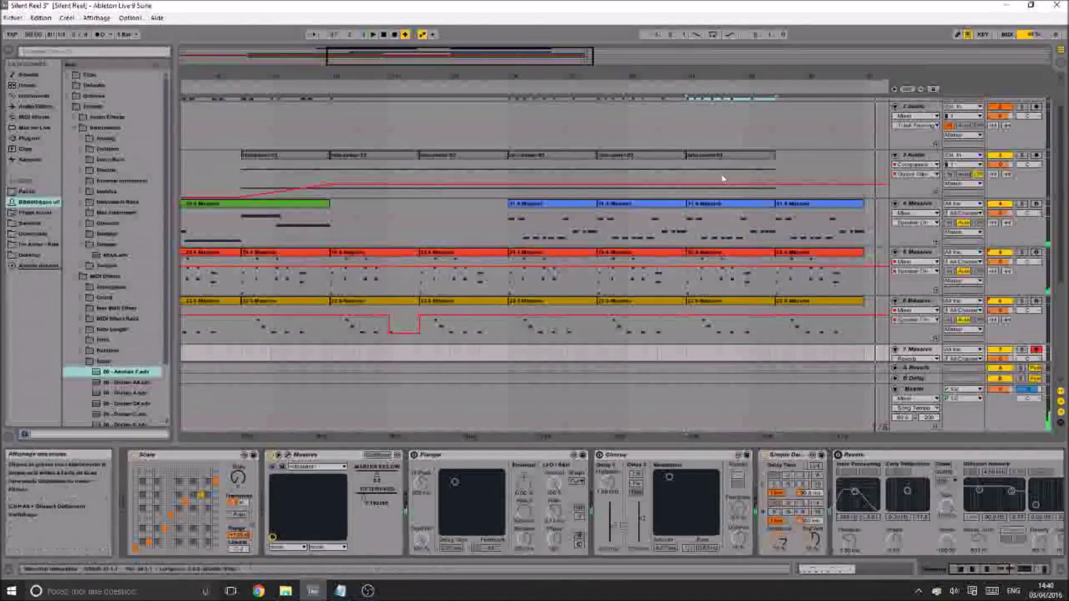
# Play the 5 Massive part from bar 25 and show the start of that track's device chain
pyautogui.click(511, 285)
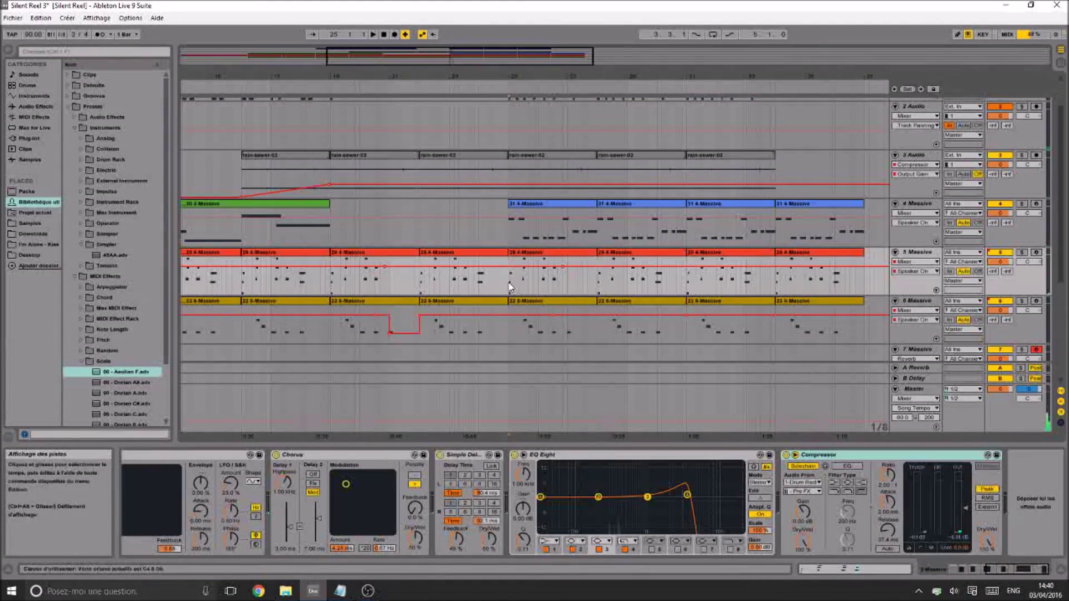
pyautogui.press('space')
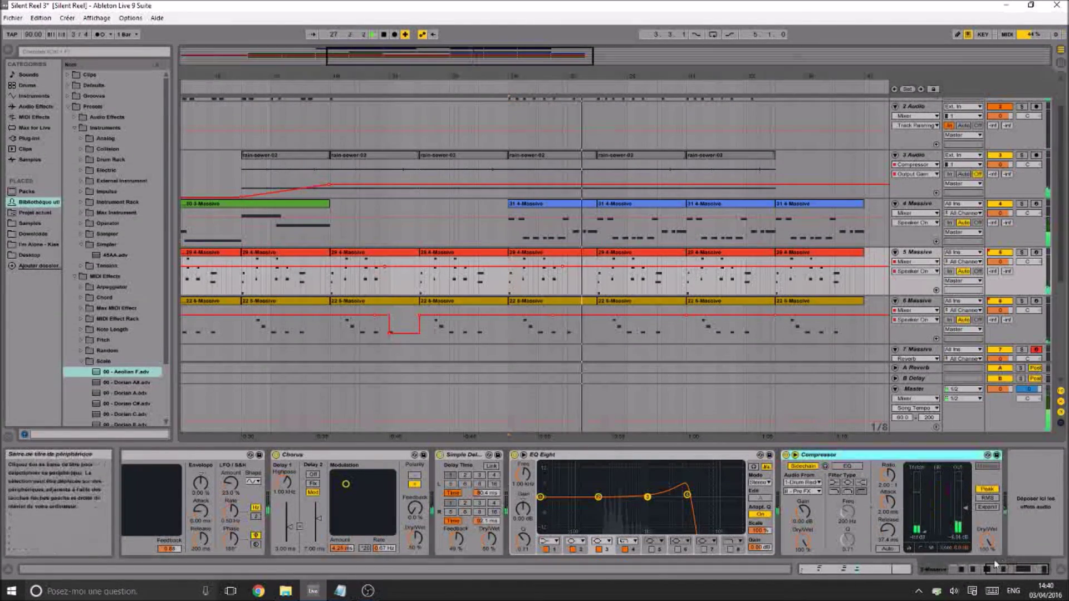
pyautogui.click(940, 564)
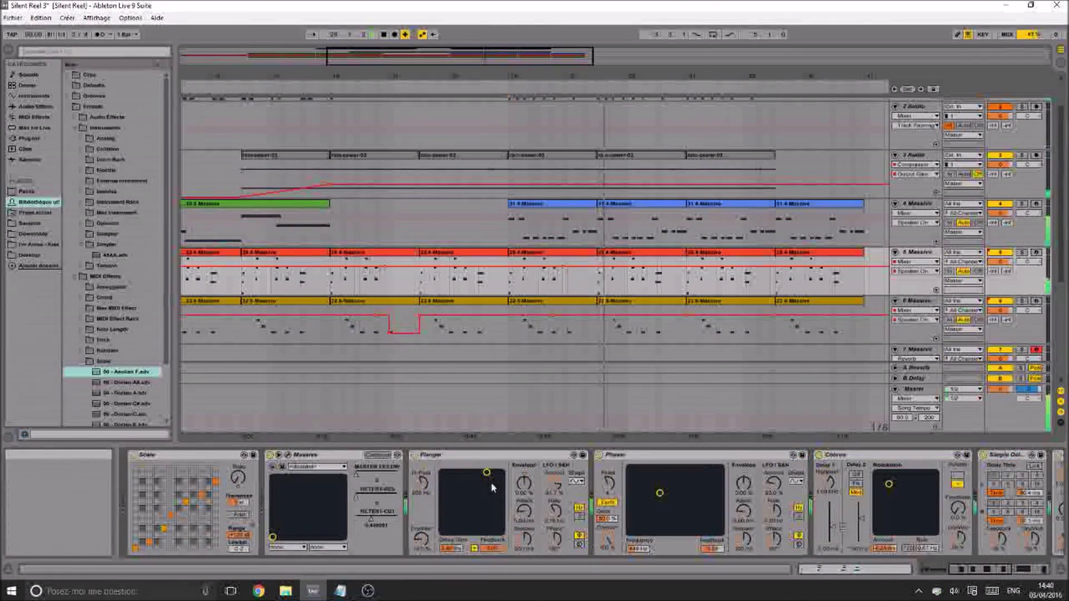
pyautogui.click(289, 456)
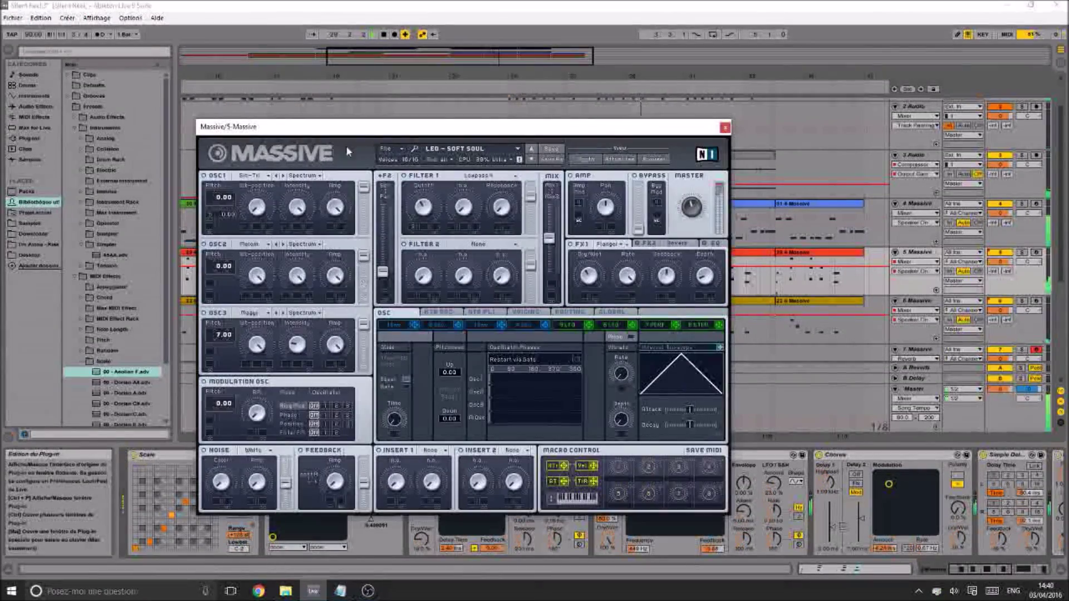
pyautogui.click(385, 148)
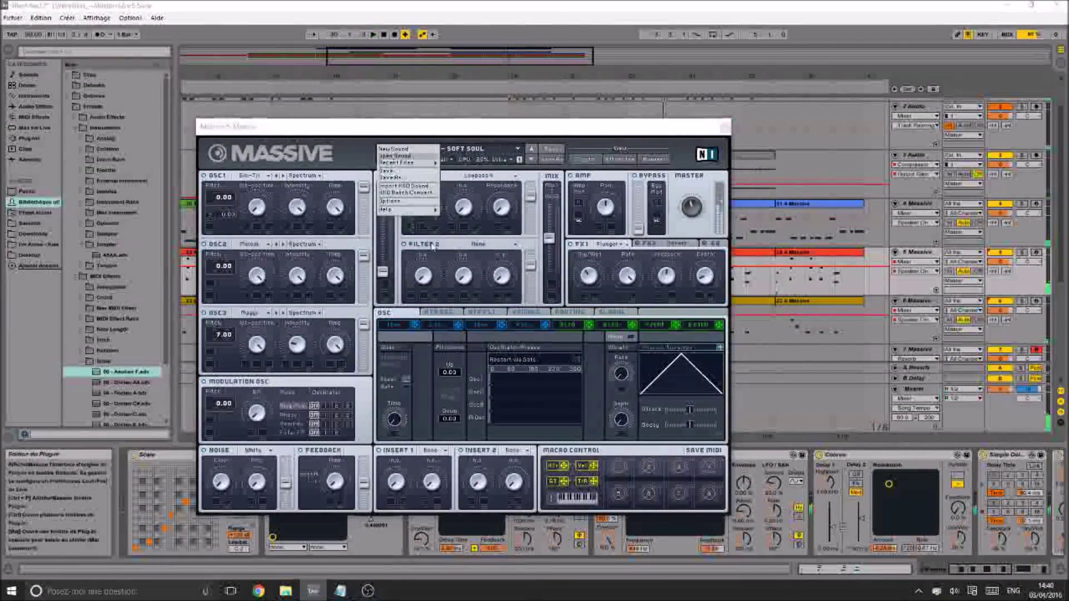
pyautogui.click(395, 166)
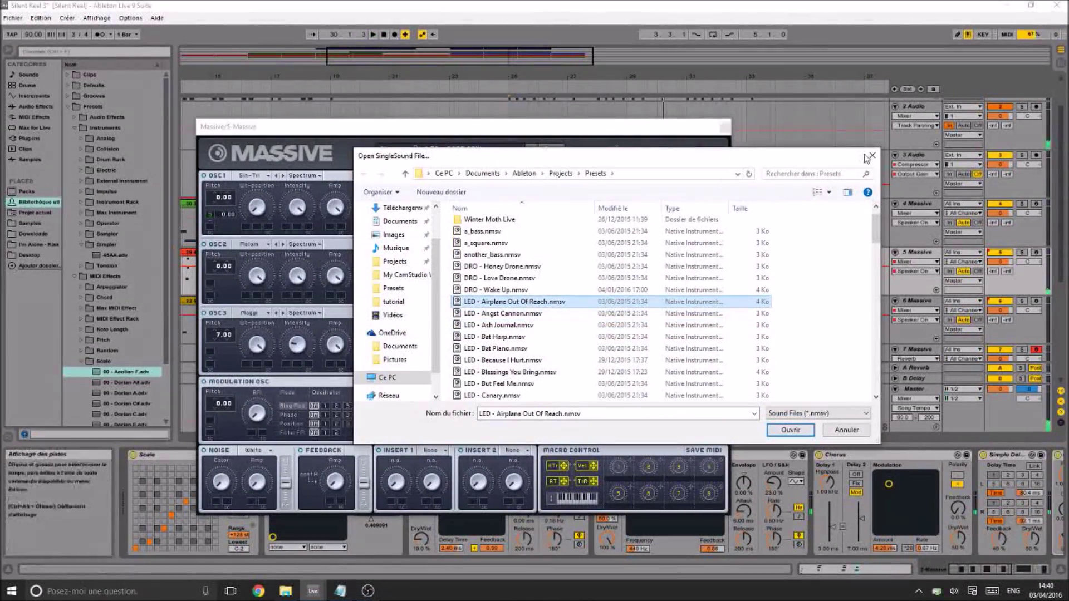
pyautogui.click(872, 156)
pyautogui.click(723, 126)
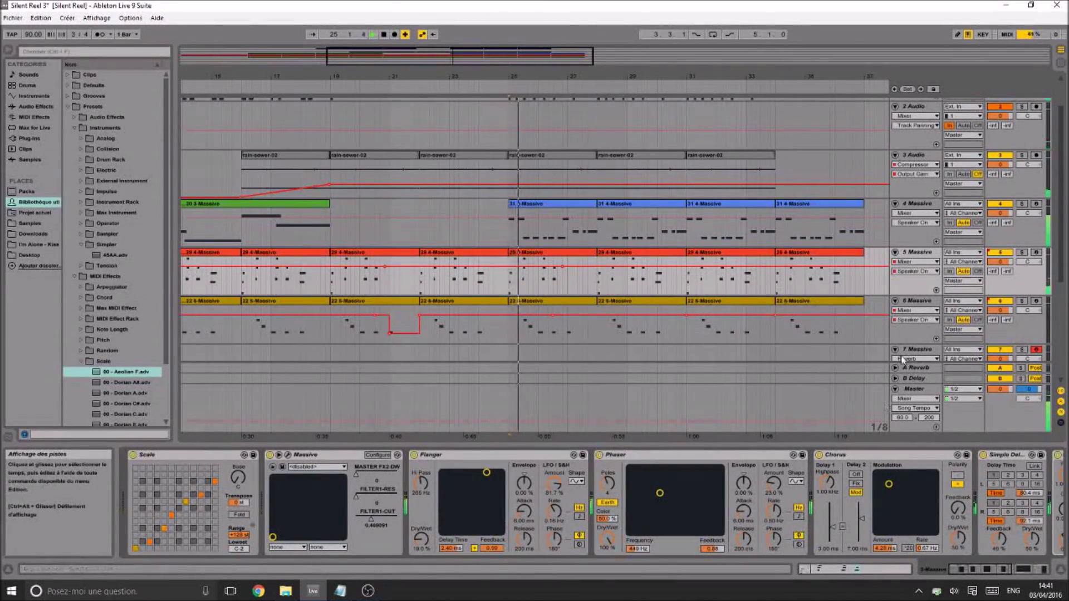
# Try the sound preset LED - Radio Nostalgia.nmsv in the 7 Massive track's instrument
pyautogui.click(915, 350)
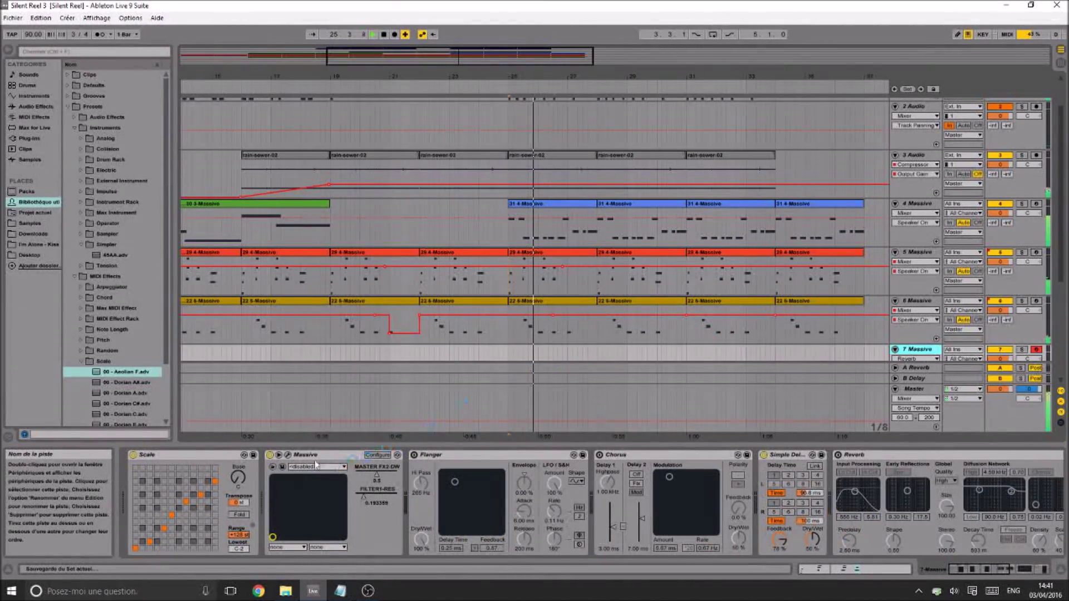
pyautogui.click(284, 455)
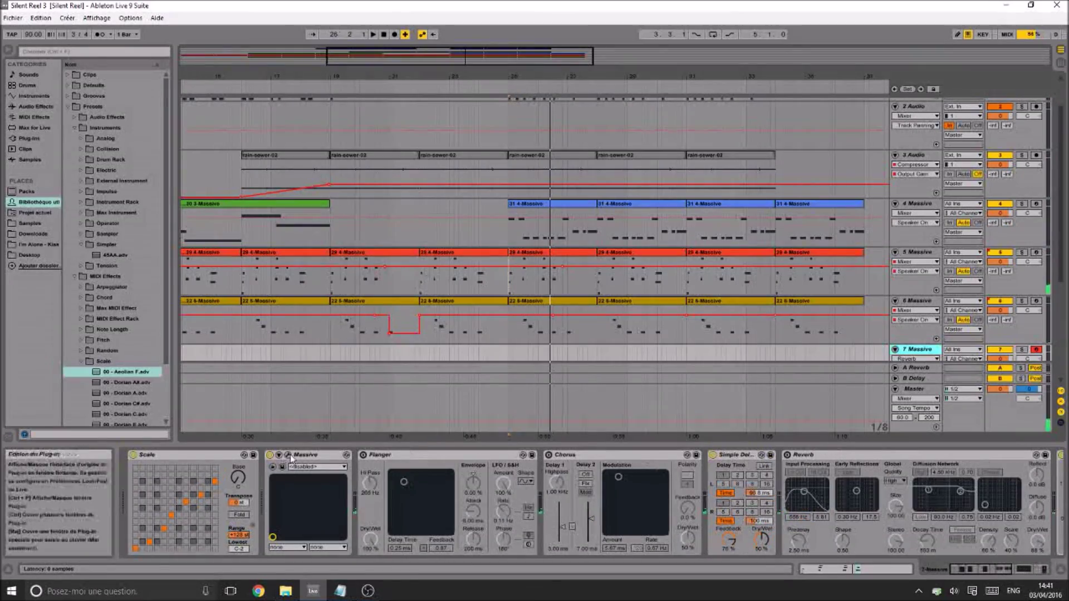
pyautogui.click(288, 455)
pyautogui.click(411, 151)
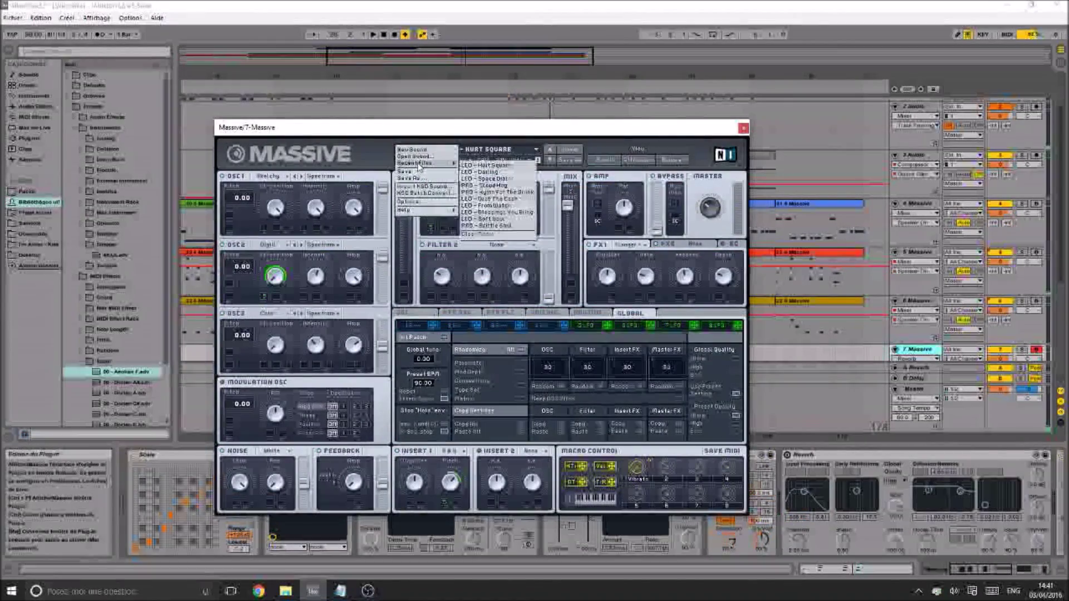
pyautogui.click(414, 156)
pyautogui.scroll(-3, 544, 334)
pyautogui.scroll(-3, 548, 334)
pyautogui.doubleClick(556, 313)
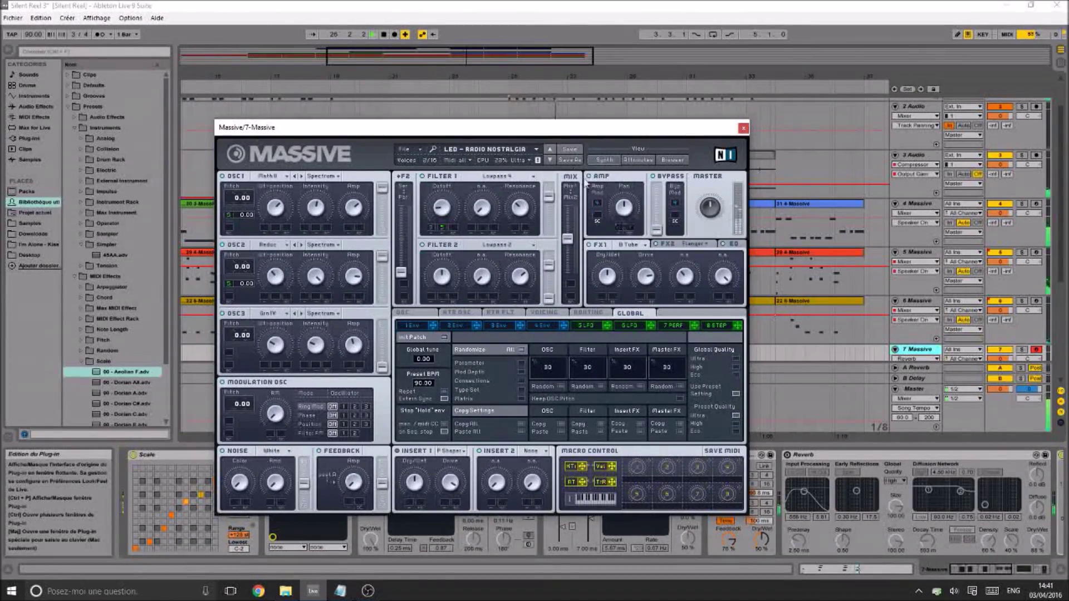
# Try the sound preset LED - Soft Trains.nmsv in the 7 Massive track's instrument
pyautogui.click(419, 151)
pyautogui.click(416, 158)
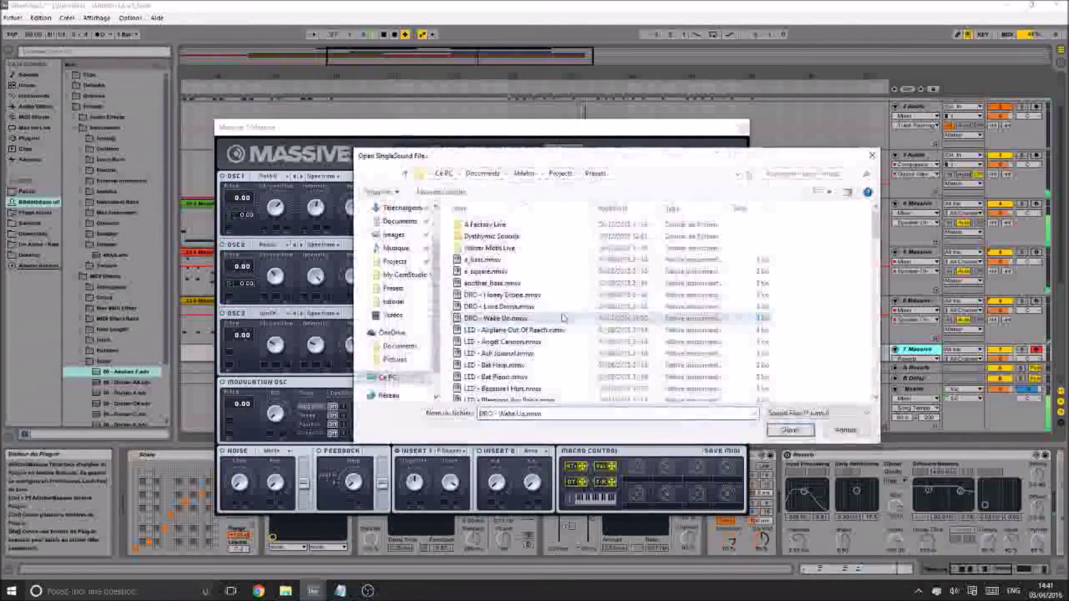
pyautogui.scroll(-6, 551, 339)
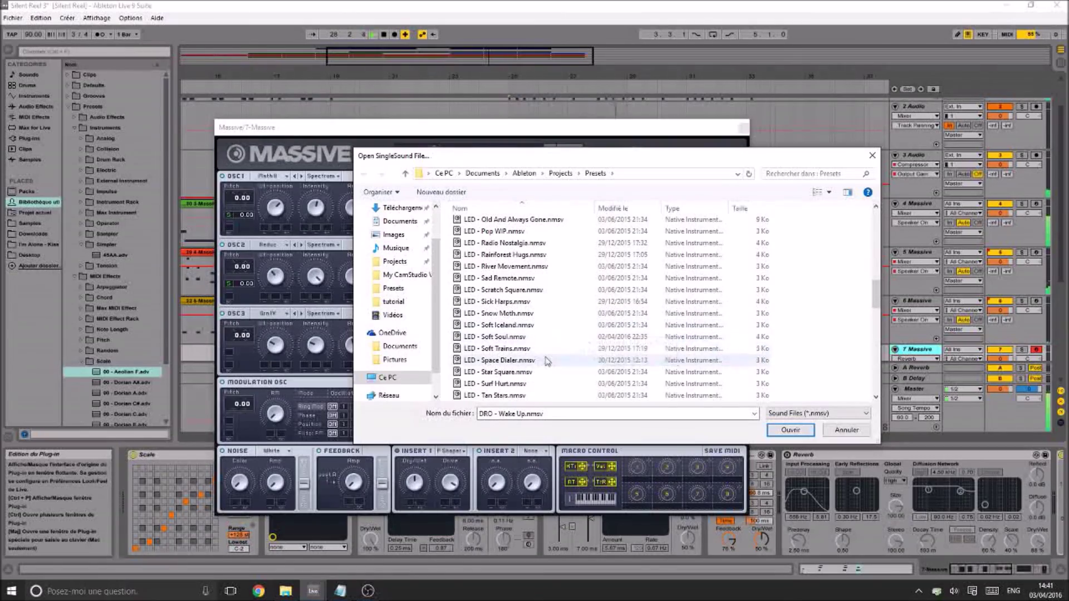
pyautogui.doubleClick(546, 349)
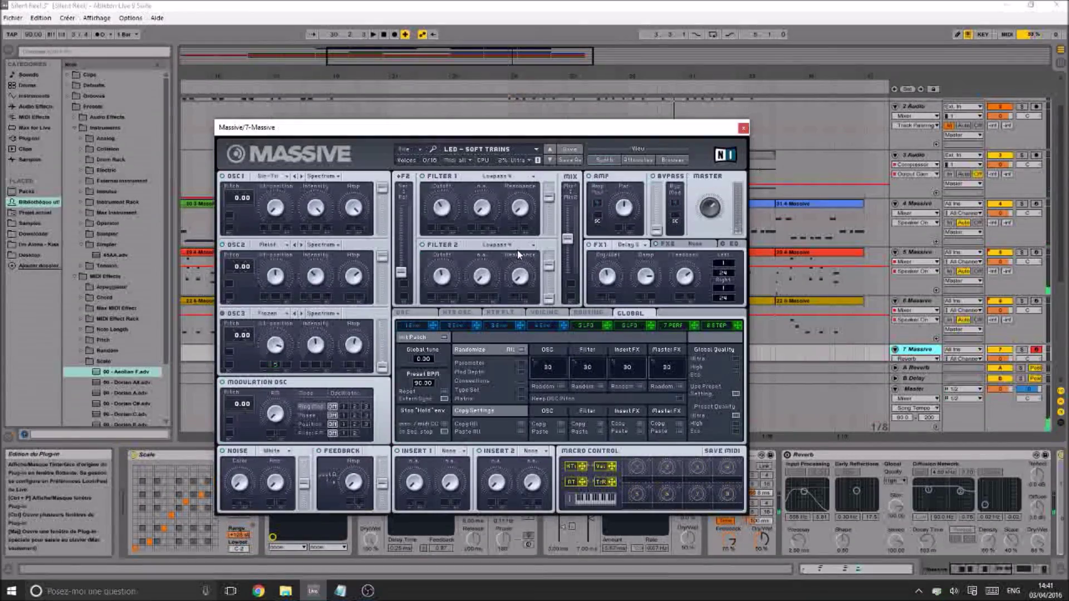
# Try the sound preset LED - High Ghost.nmsv in the 7 Massive track's instrument
pyautogui.click(408, 150)
pyautogui.click(415, 157)
pyautogui.scroll(-10, 537, 300)
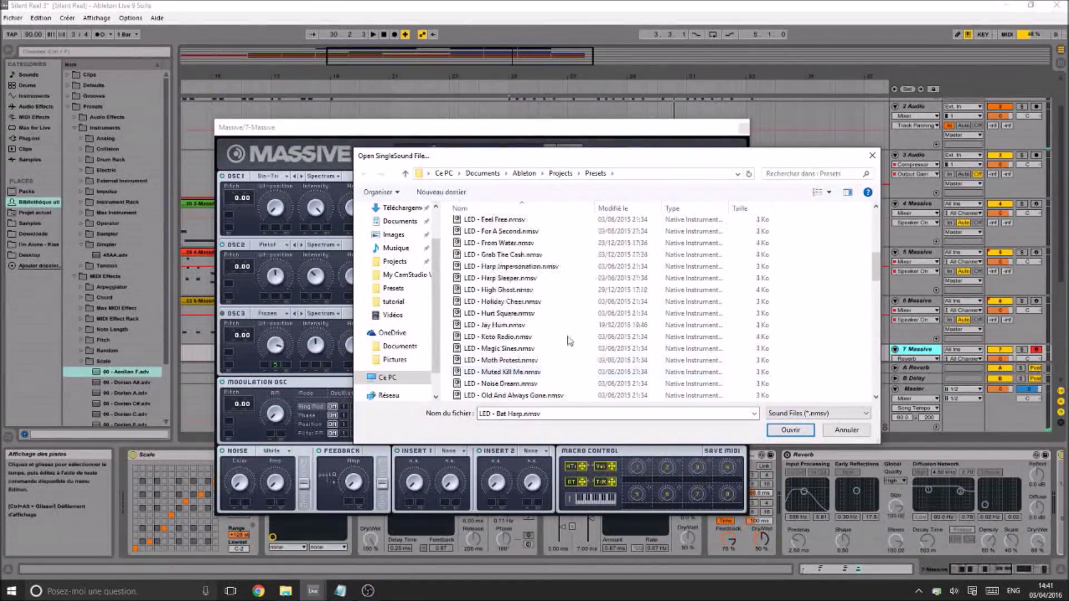
pyautogui.doubleClick(538, 290)
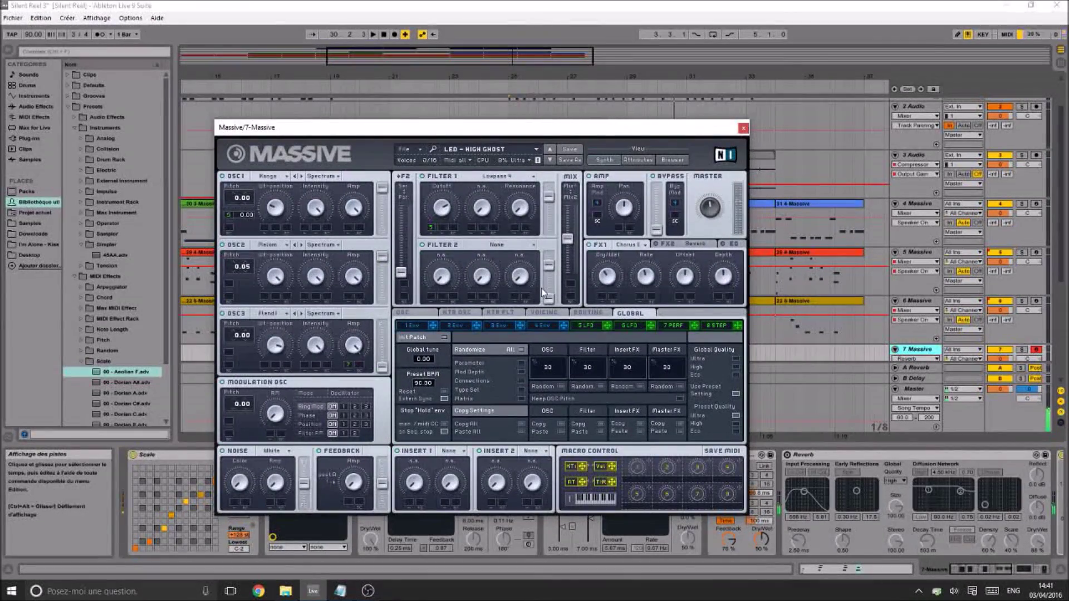
# Try the sound preset PAD - Sad Pad.nmsv in 7 Massive and play the arrangement with it
pyautogui.click(409, 150)
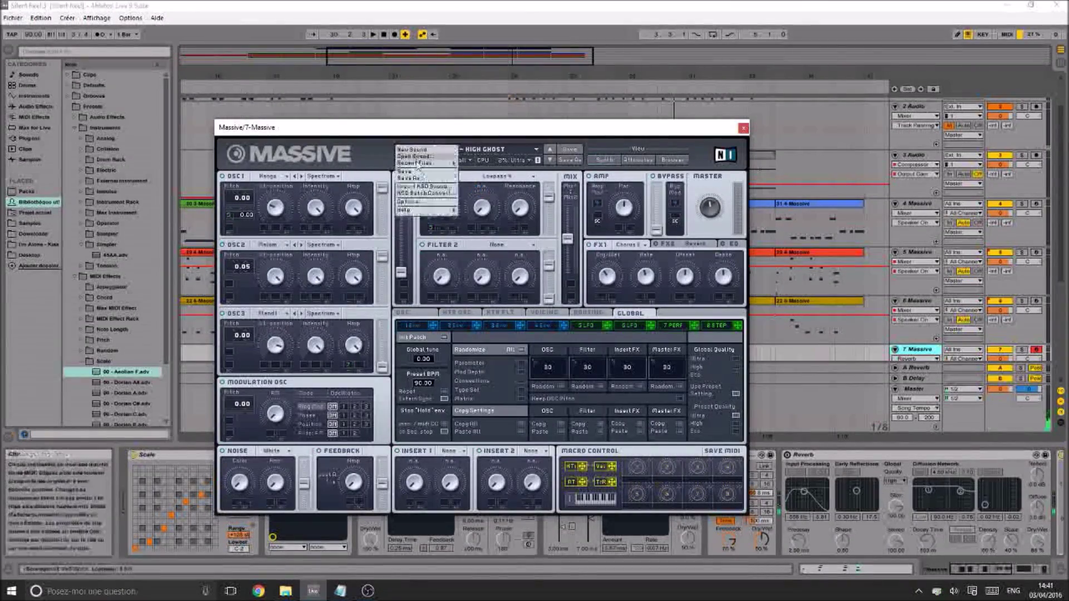
pyautogui.click(417, 162)
pyautogui.click(543, 336)
pyautogui.scroll(-7, 543, 339)
pyautogui.scroll(-4, 542, 340)
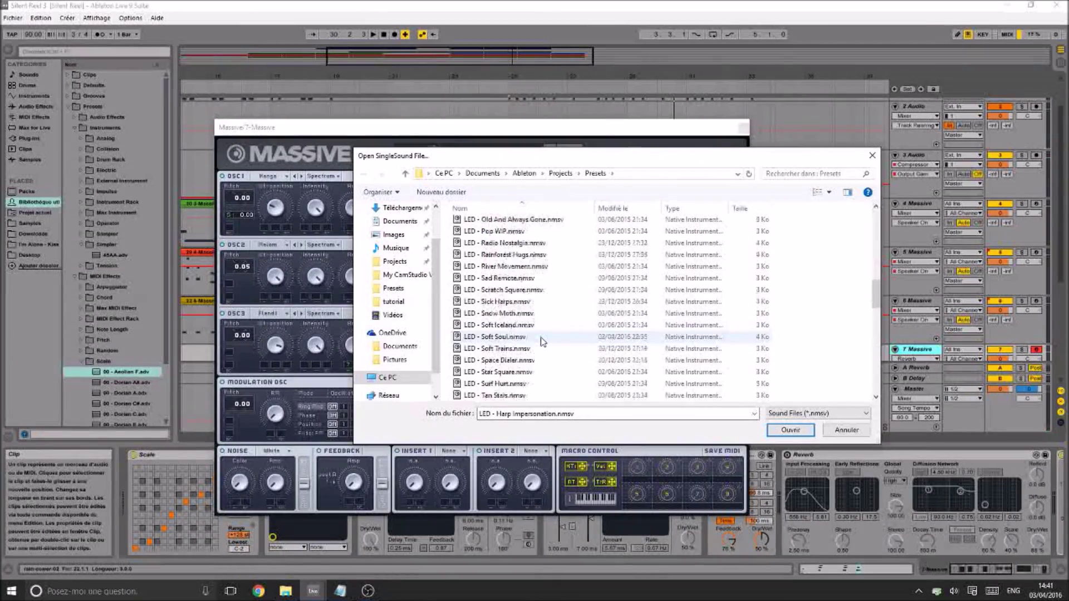
pyautogui.scroll(-5, 543, 337)
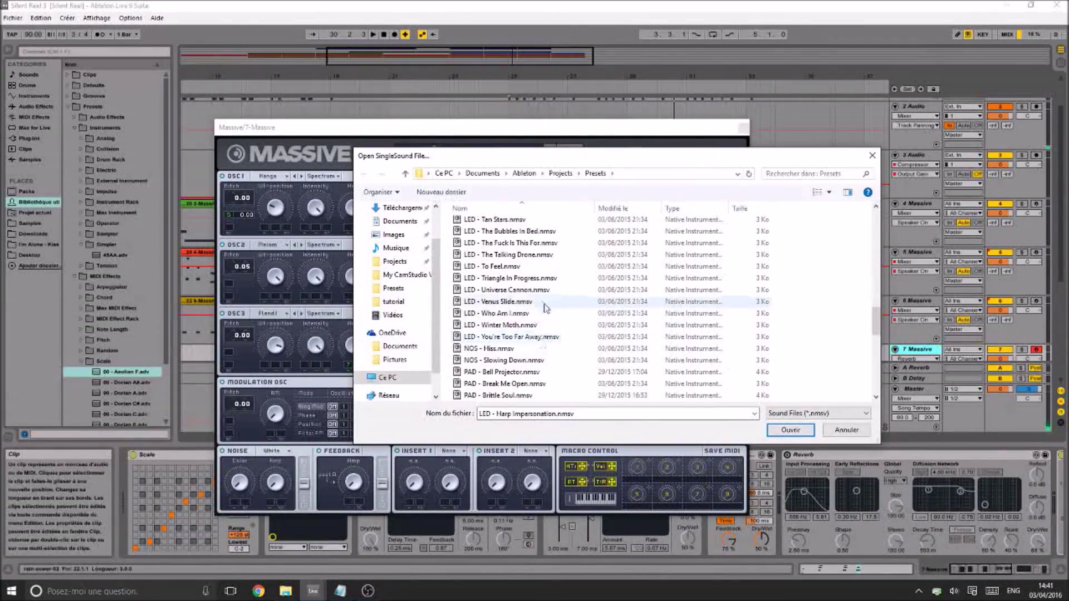
pyautogui.scroll(-6, 548, 310)
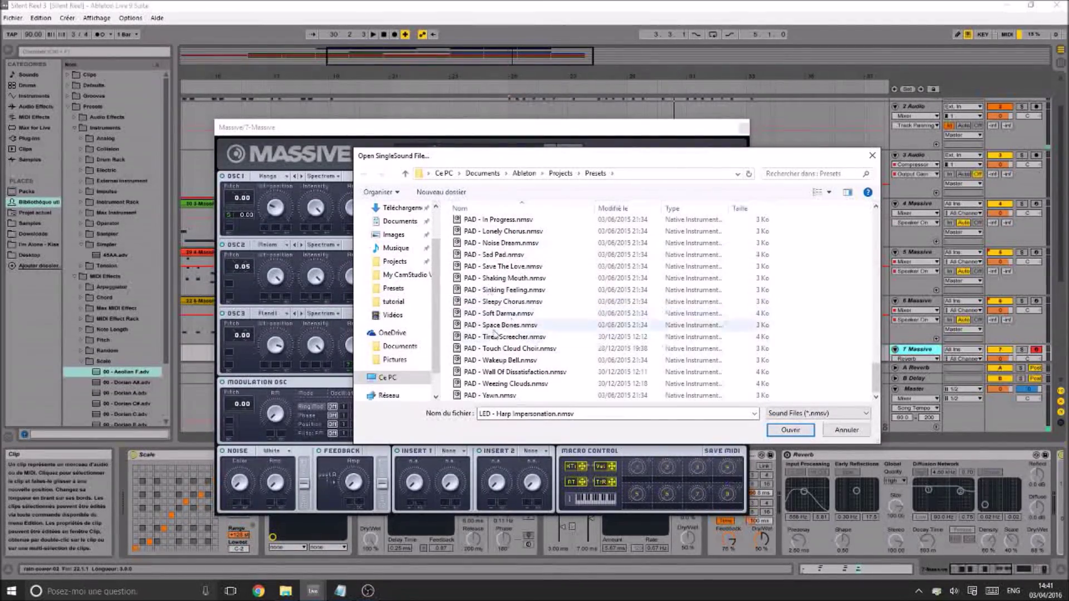
pyautogui.doubleClick(524, 253)
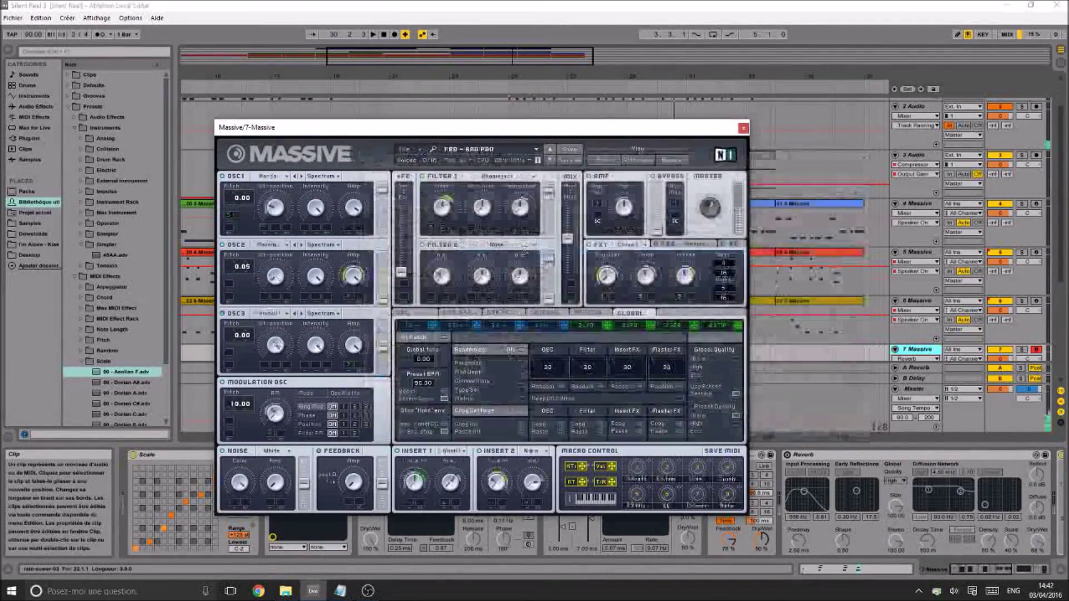
pyautogui.press('space')
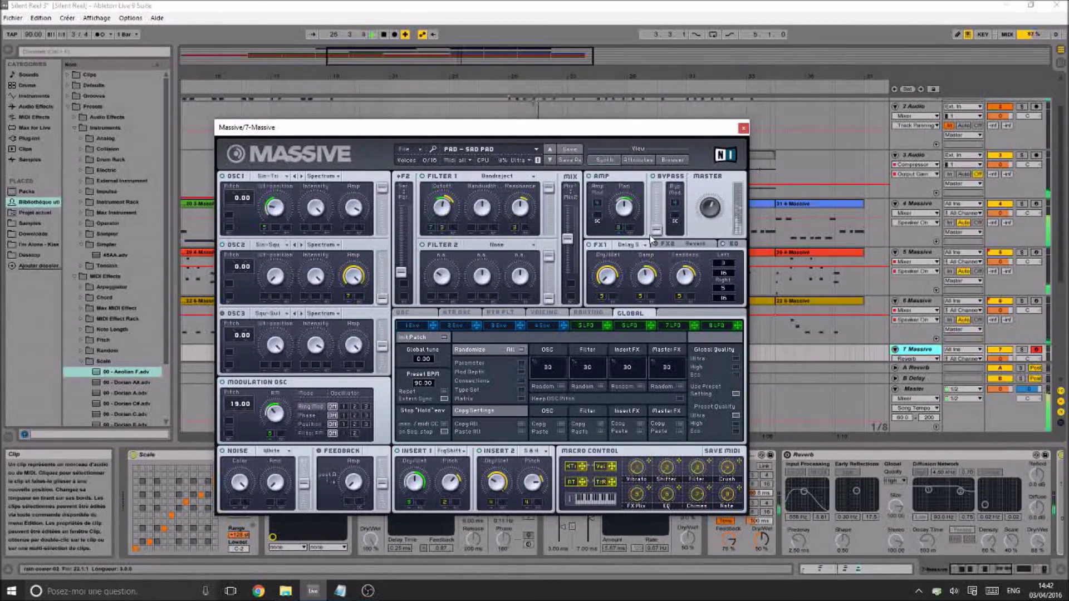
# Load the sound preset PAD - Bell Projector.nmsv into the 7 Massive track's instrument and close the Massive window
pyautogui.click(418, 150)
pyautogui.click(417, 158)
pyautogui.scroll(-10, 520, 328)
pyautogui.scroll(-1, 551, 273)
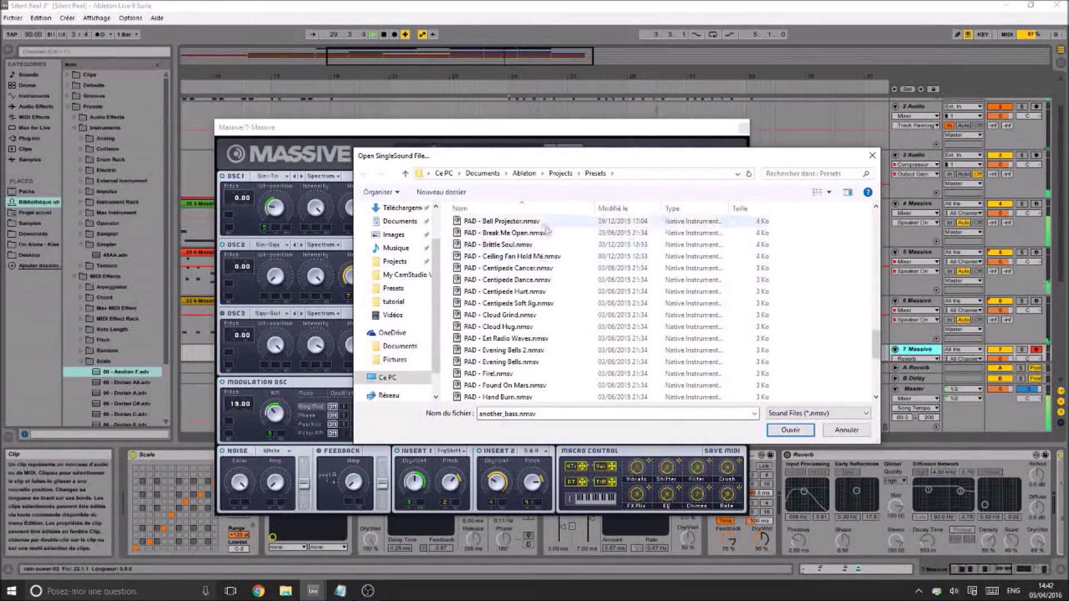
pyautogui.doubleClick(529, 221)
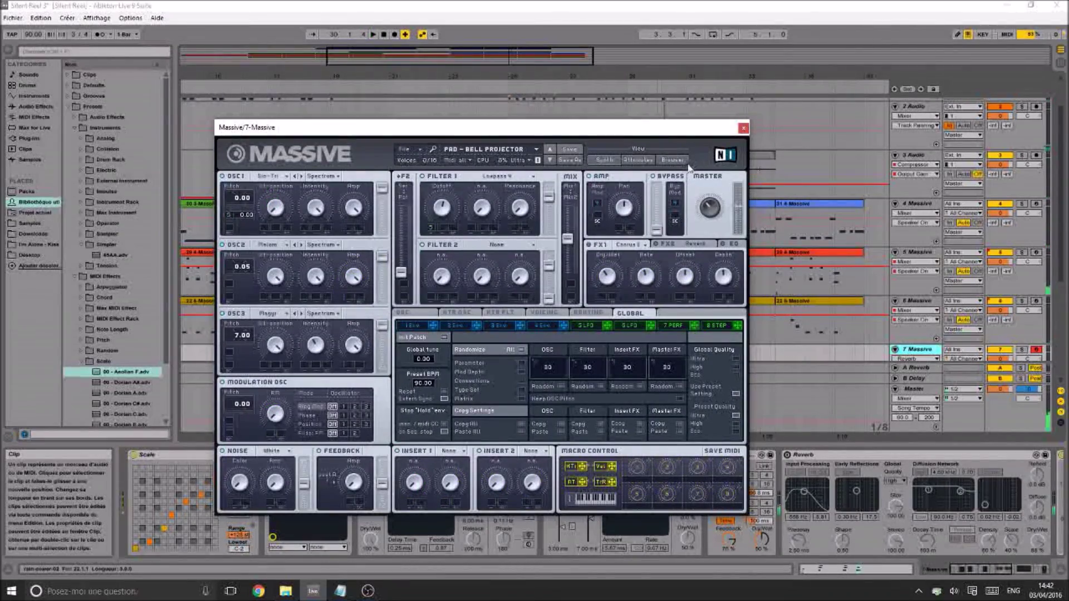
pyautogui.click(743, 129)
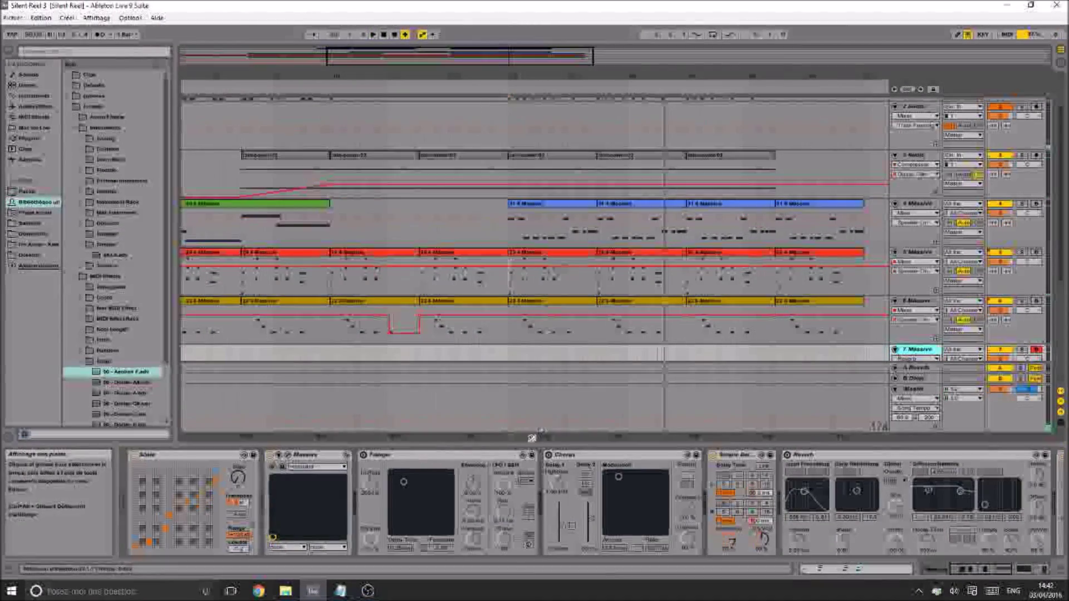
# Show the Bell Projector sound's attributes with its effect notes, move the Massive window clear of the device chain and save the set
pyautogui.click(368, 459)
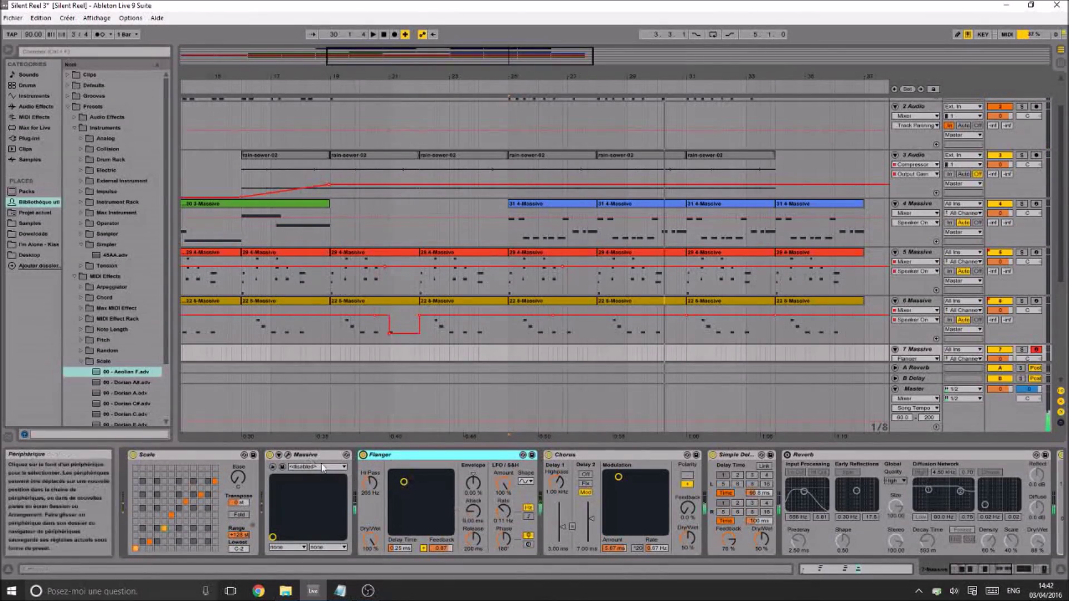
pyautogui.click(288, 455)
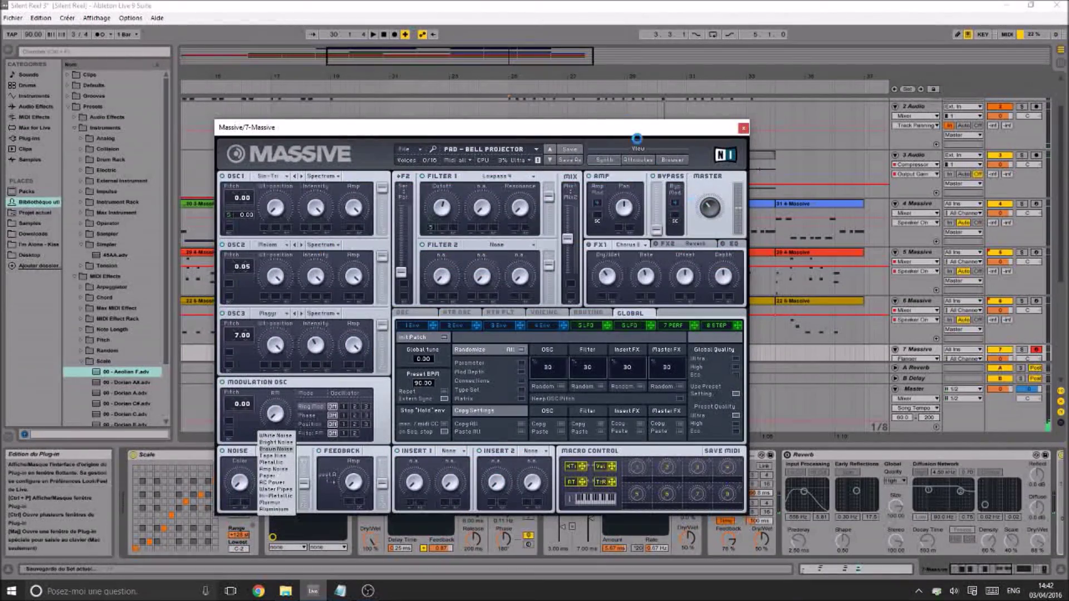
pyautogui.click(638, 160)
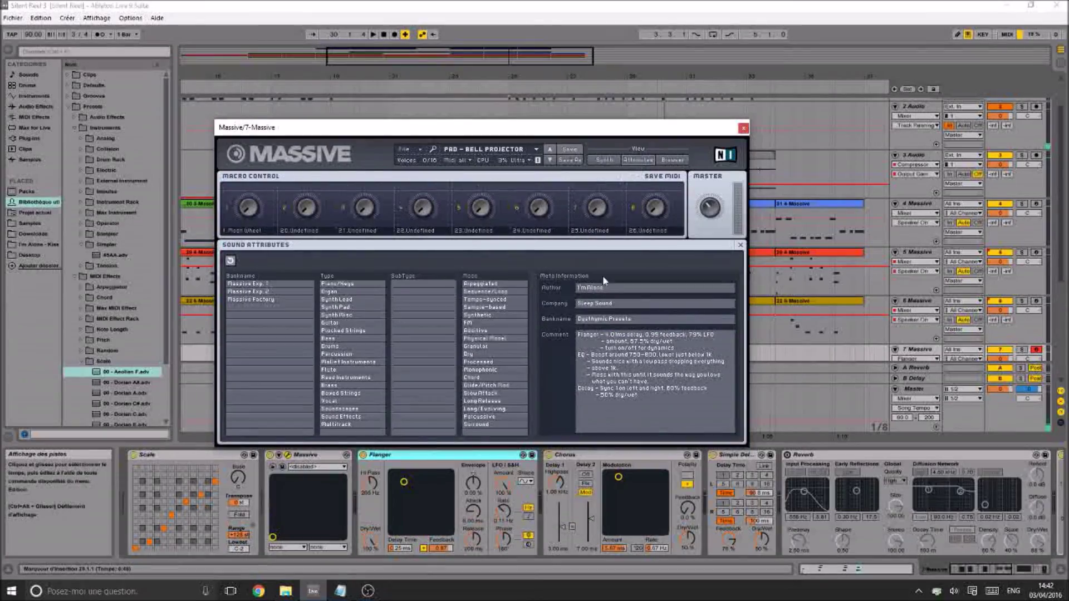
pyautogui.moveTo(655, 412); pyautogui.dragTo(578, 334)
pyautogui.click(643, 412)
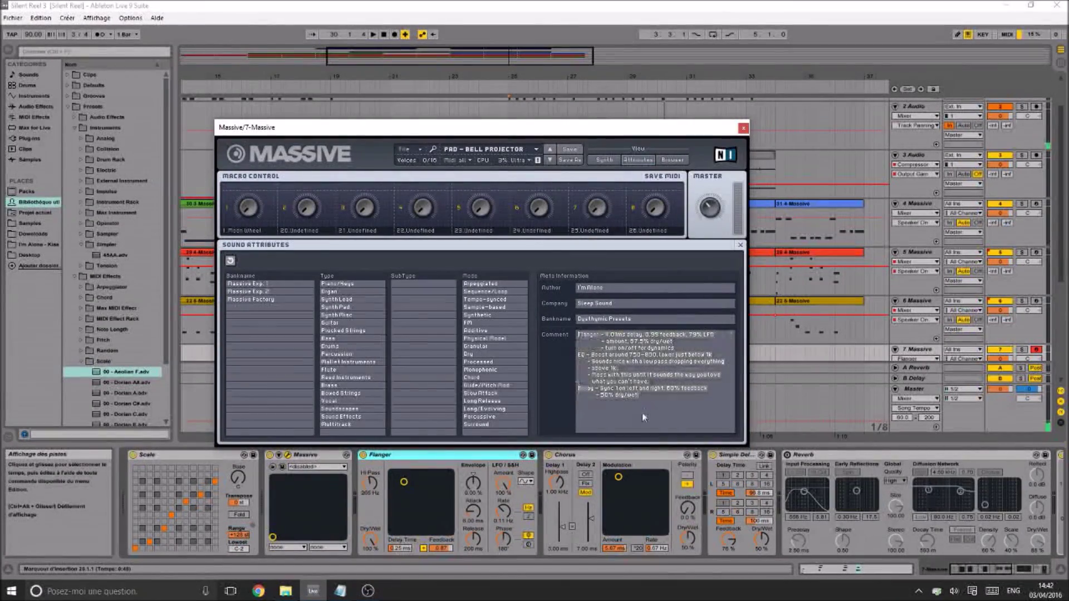
pyautogui.moveTo(575, 135); pyautogui.dragTo(581, 108)
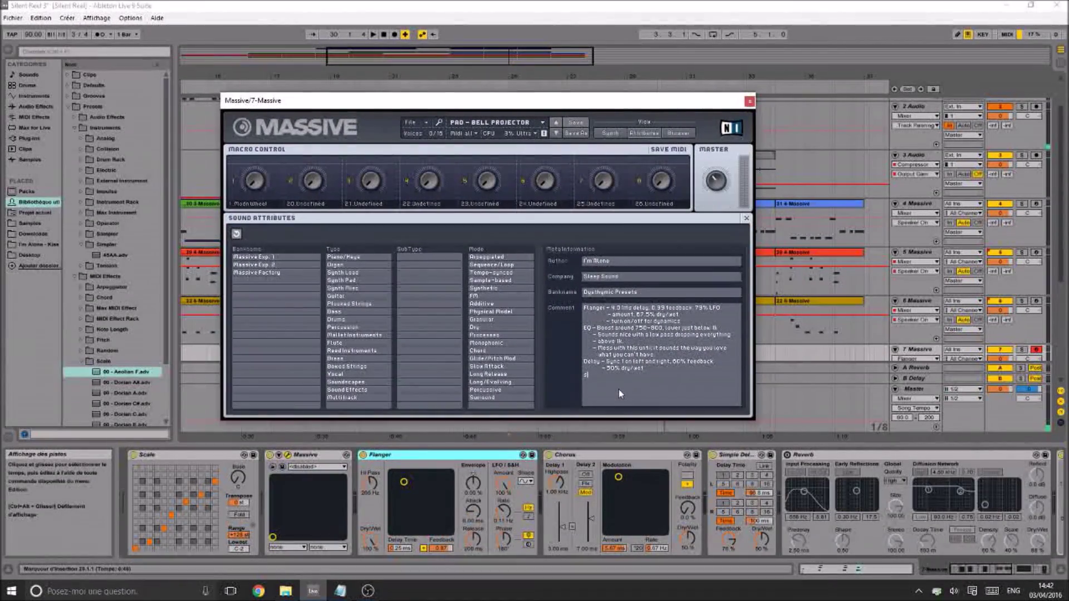
pyautogui.hotkey('ctrl', 's')
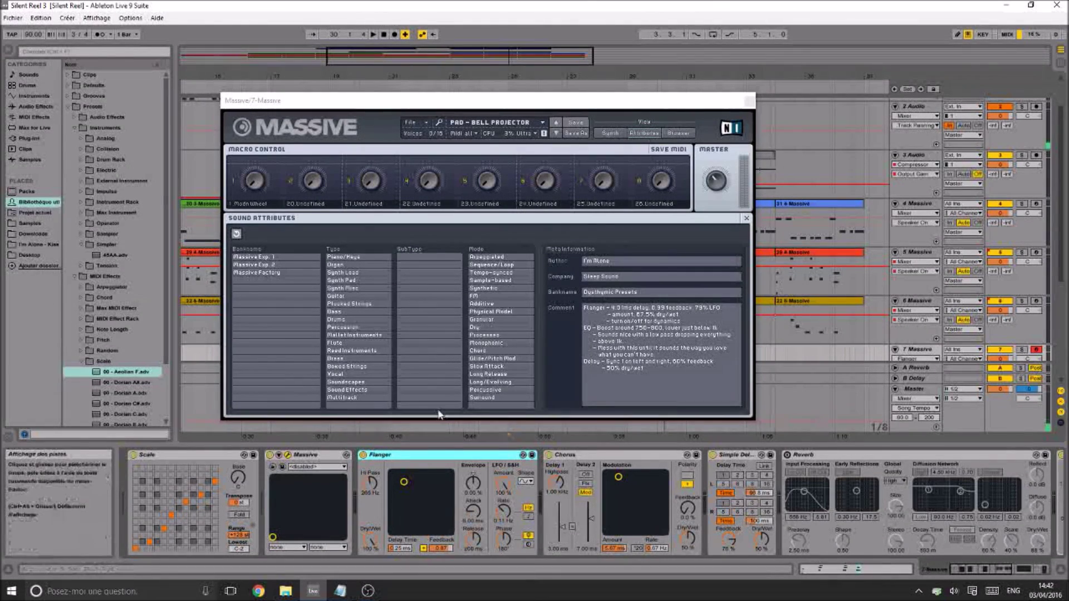
# Raise the delay time and feedback of 7 Massive's Flanger and set its LFO amount to about 79 %
pyautogui.moveTo(402, 548)
pyautogui.mouseDown()
pyautogui.moveTo(403, 528)
pyautogui.moveTo(402, 554)
pyautogui.mouseUp()
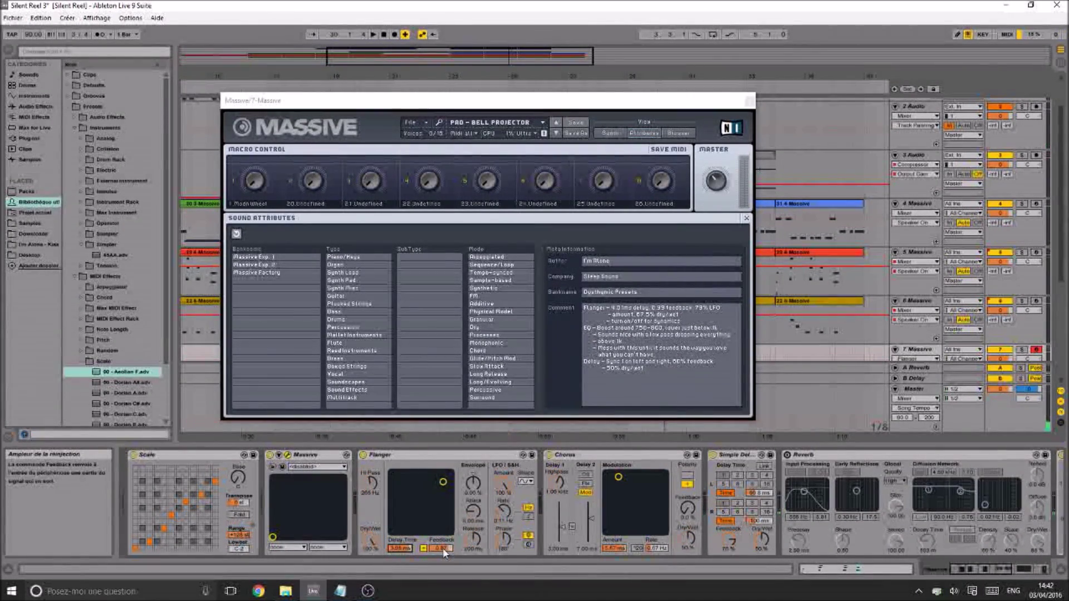
pyautogui.moveTo(443, 548); pyautogui.dragTo(442, 539)
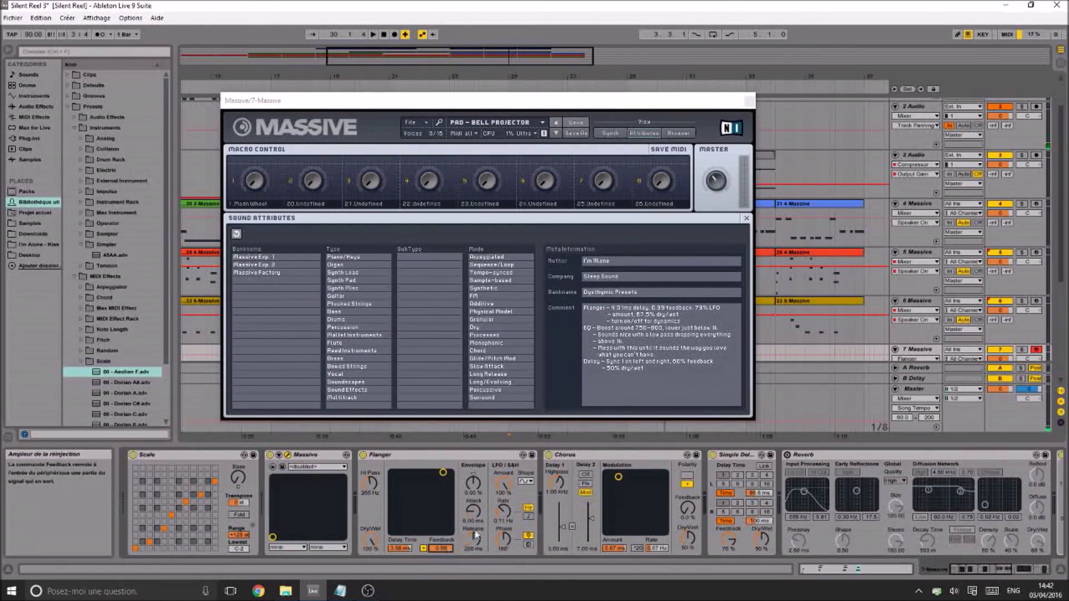
pyautogui.moveTo(504, 483); pyautogui.dragTo(504, 493)
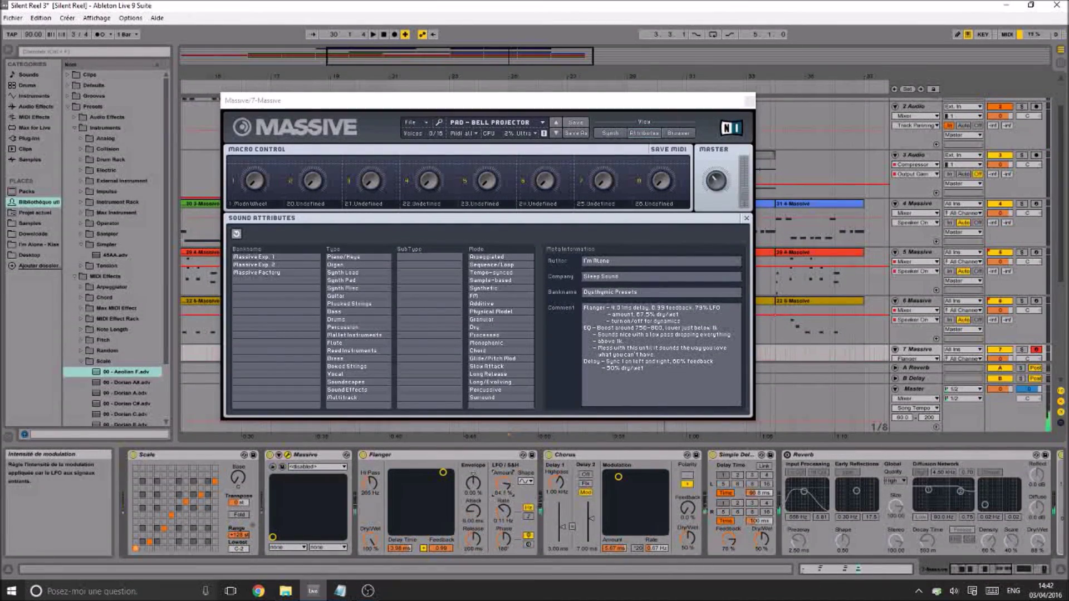
pyautogui.moveTo(982, 569); pyautogui.dragTo(989, 568)
pyautogui.click(1002, 454)
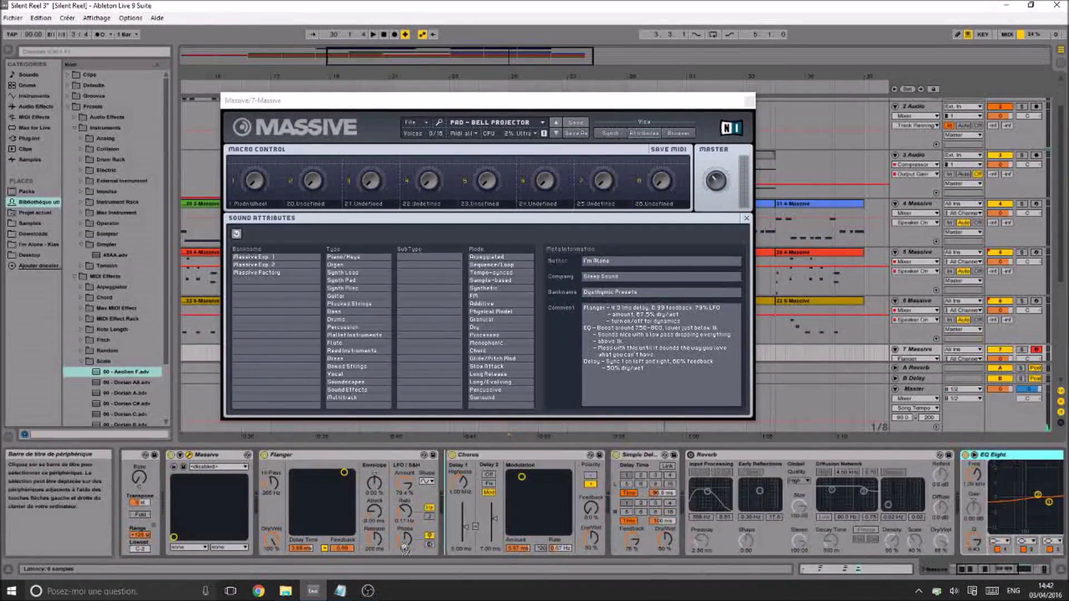
pyautogui.moveTo(437, 538); pyautogui.dragTo(445, 531)
# Shift the EQ Eight's high-cut band to about 20 kHz and its main boost to a lower frequency, and play the arrangement
pyautogui.moveTo(593, 477); pyautogui.dragTo(649, 500)
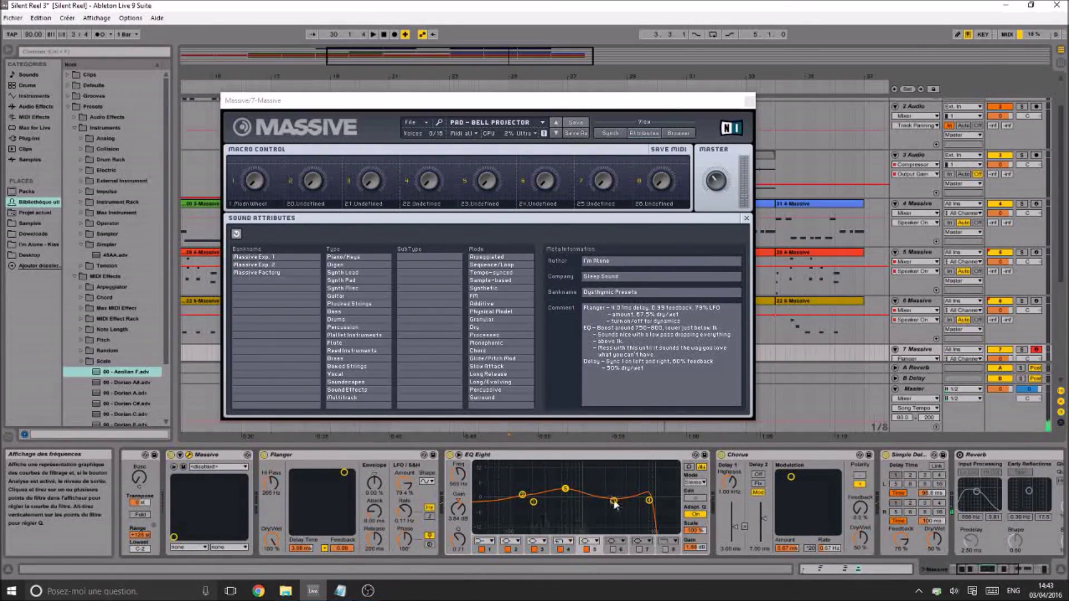
pyautogui.moveTo(613, 501); pyautogui.dragTo(674, 507)
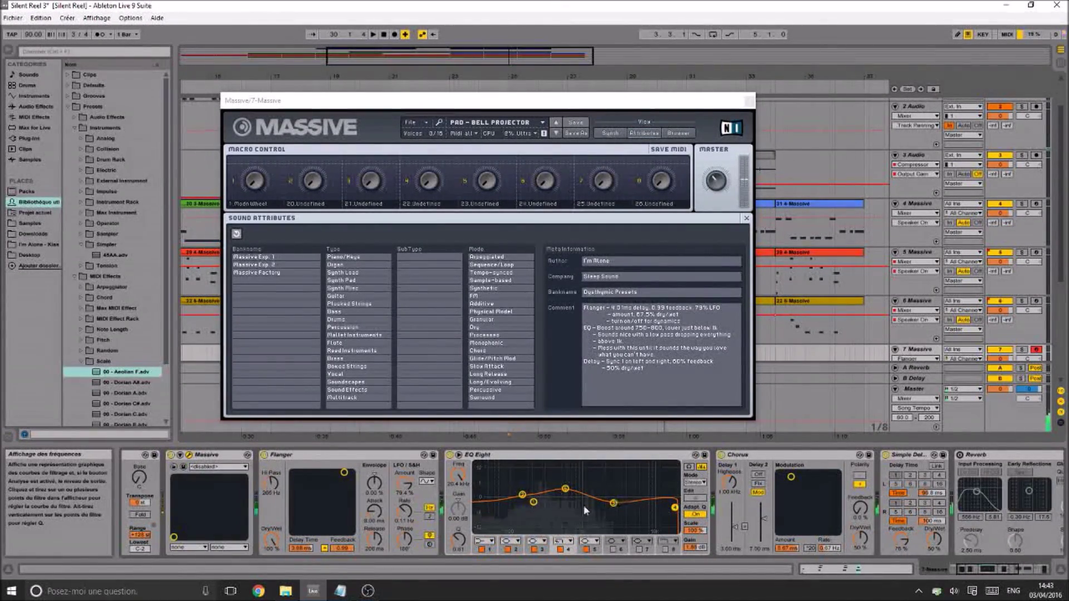
pyautogui.moveTo(565, 489)
pyautogui.mouseDown()
pyautogui.moveTo(596, 493)
pyautogui.moveTo(533, 485)
pyautogui.moveTo(549, 488)
pyautogui.mouseUp()
pyautogui.press('space')
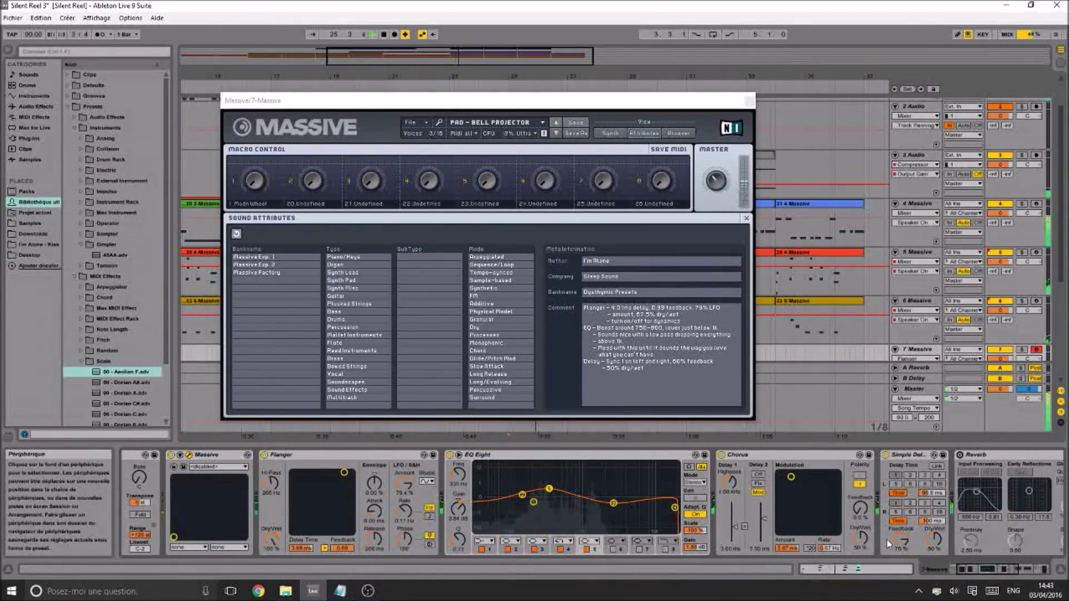
# Toggle 7 Massive's Simple Delay off and on to compare the sound, close the Massive window and save the set
pyautogui.click(724, 460)
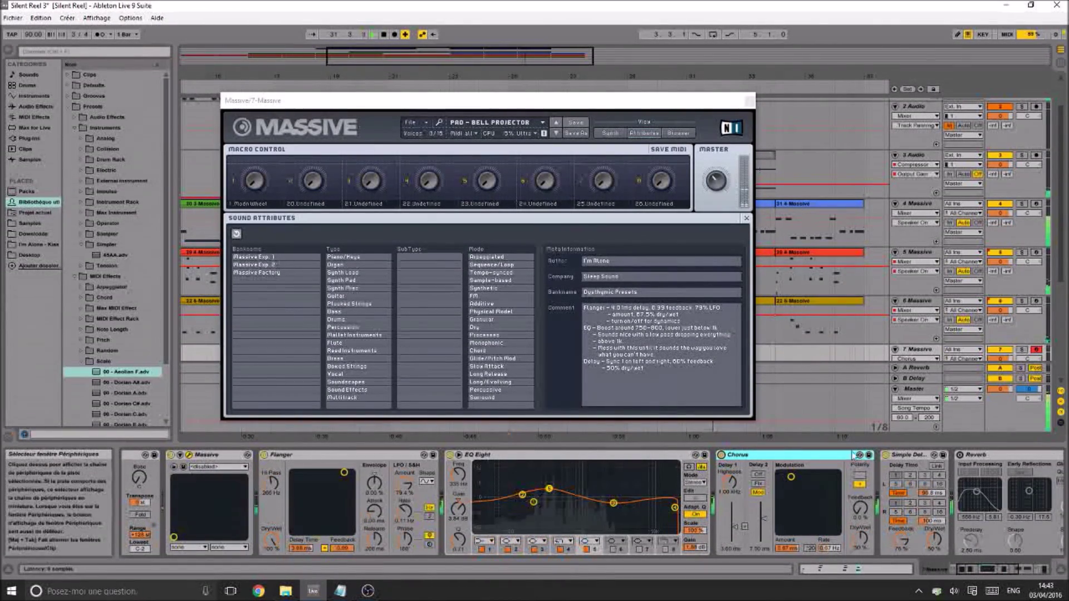
pyautogui.click(884, 456)
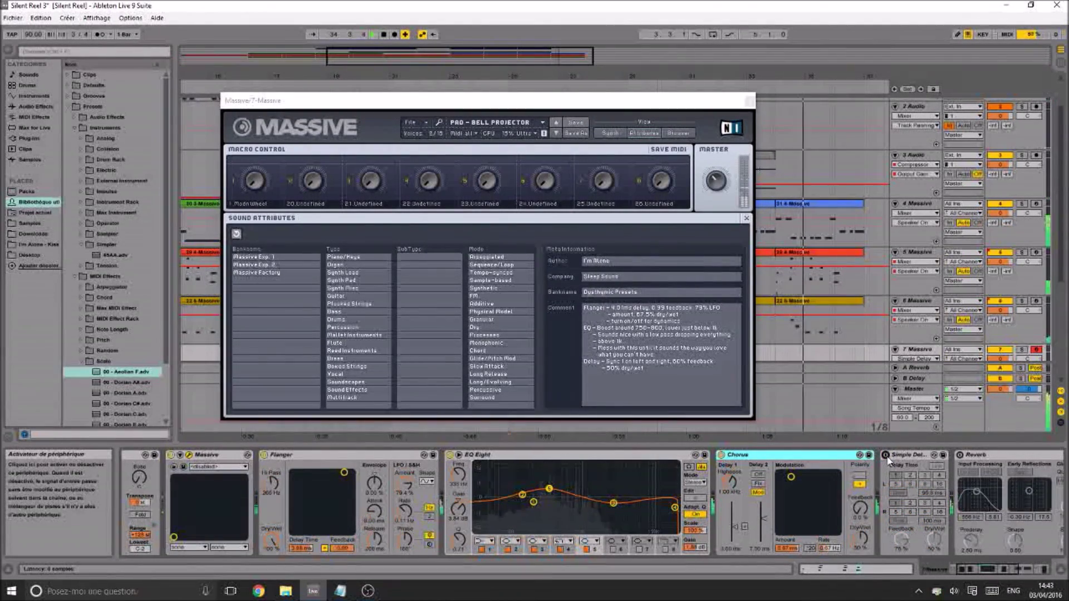
pyautogui.click(885, 455)
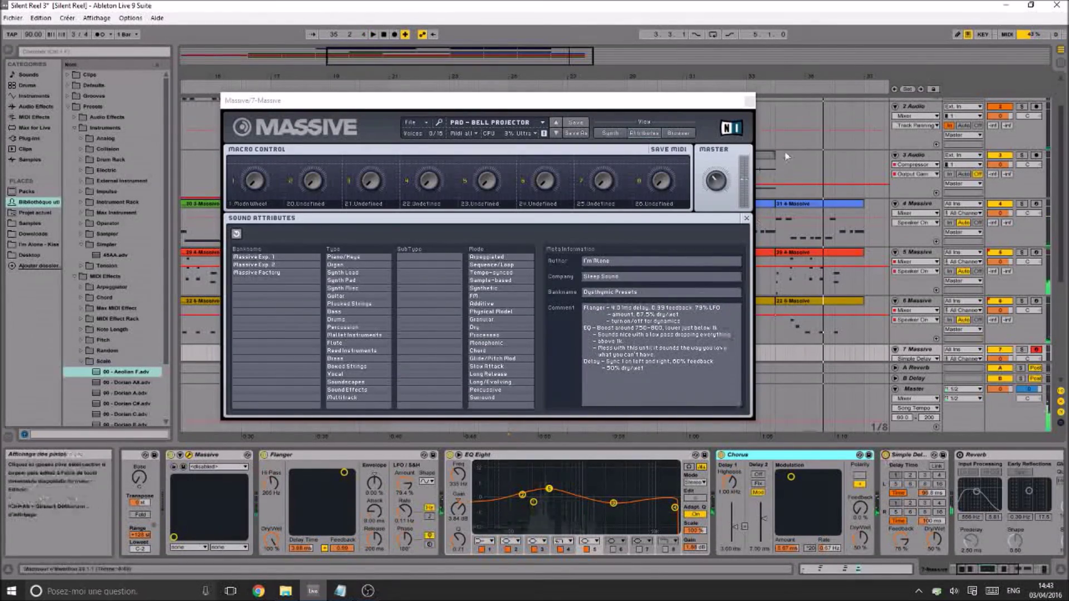
pyautogui.click(746, 111)
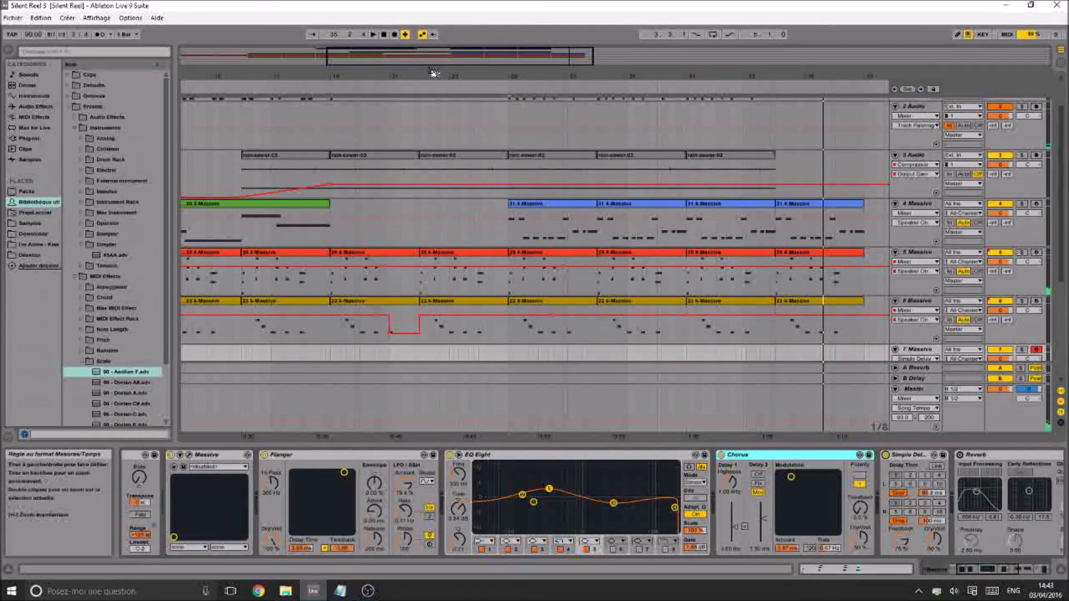
# Record a MIDI clip on 7 Massive from bar 25 and trim its end to bar 31
pyautogui.click(394, 35)
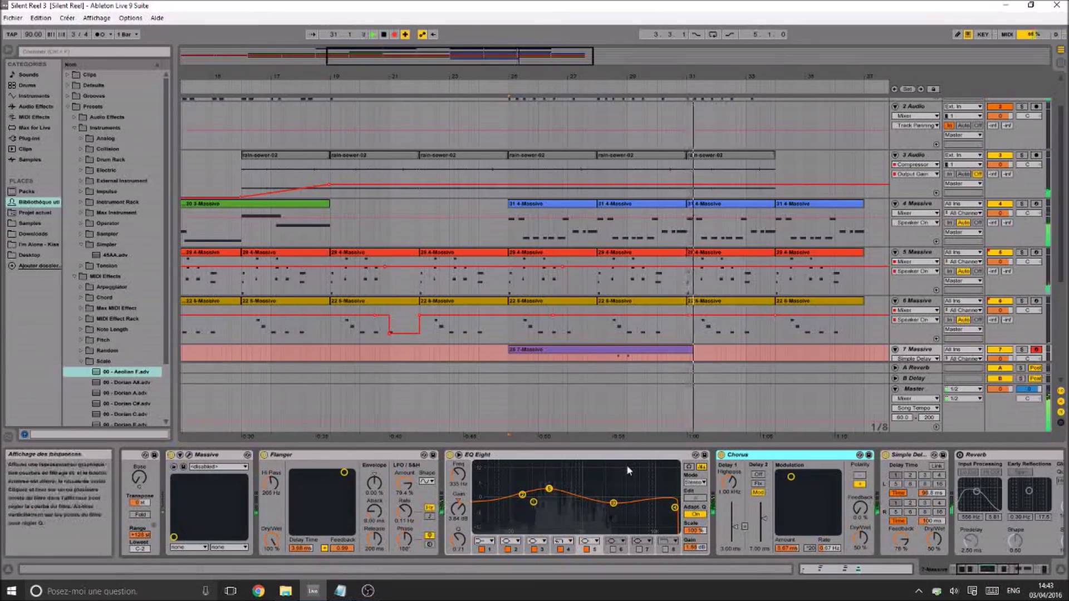
pyautogui.press('space')
pyautogui.moveTo(692, 351); pyautogui.dragTo(685, 351)
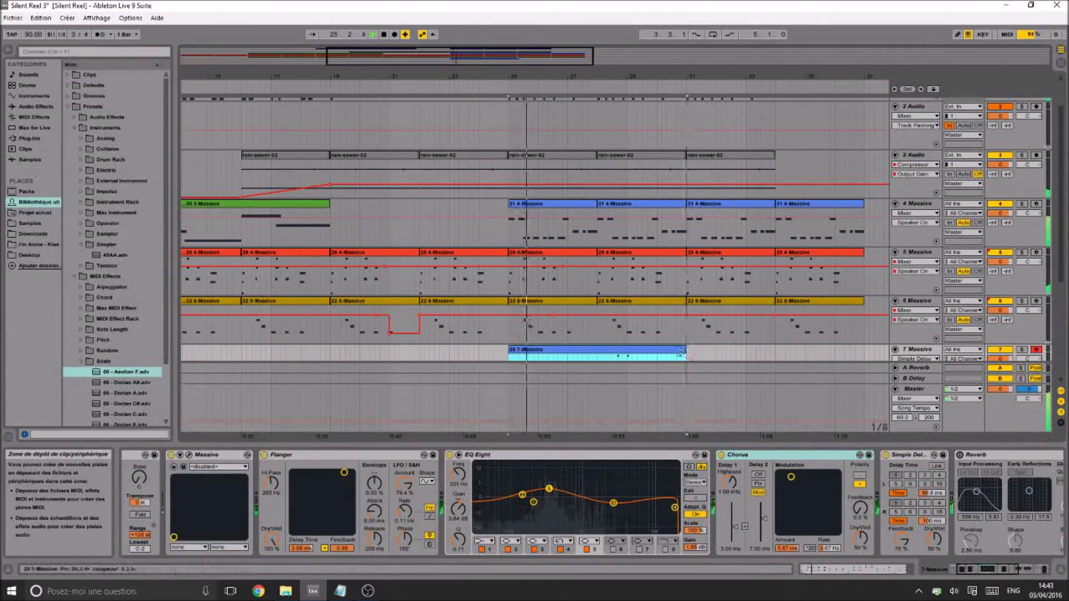
# Delete the stray notes at the very end of the recorded 7 Massive clip
pyautogui.scroll(-3, 690, 353)
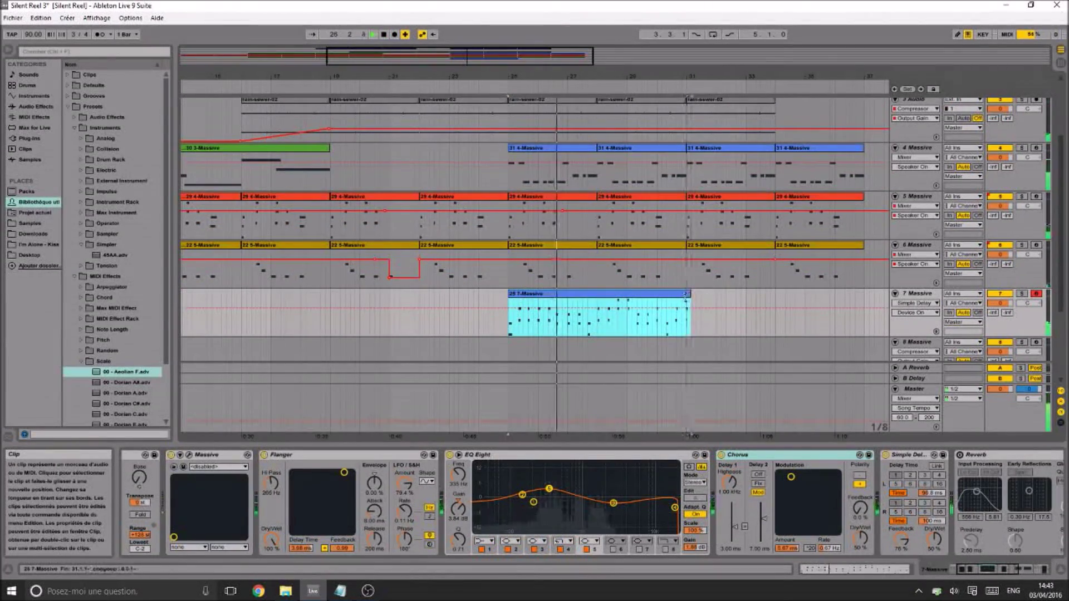
pyautogui.doubleClick(685, 295)
pyautogui.moveTo(1013, 522); pyautogui.dragTo(1046, 489)
pyautogui.press('Delete')
# Duplicate the 7 Massive clip to bar 31, return to the track's device chain and save the set
pyautogui.click(535, 294)
pyautogui.hotkey('ctrl', 'd')
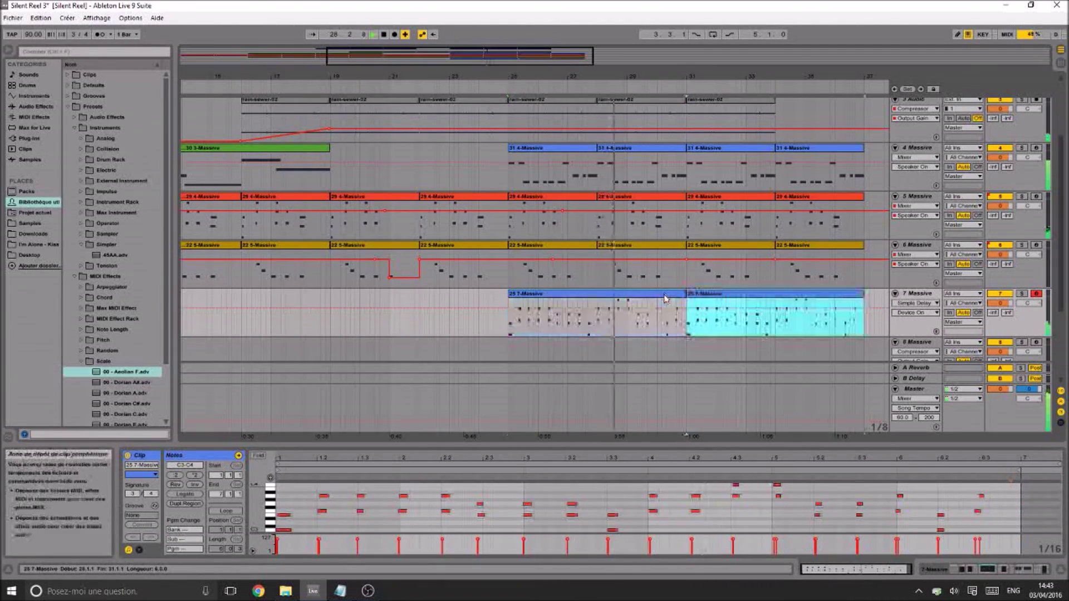
pyautogui.click(512, 327)
pyautogui.hotkey('shift', 'Tab')
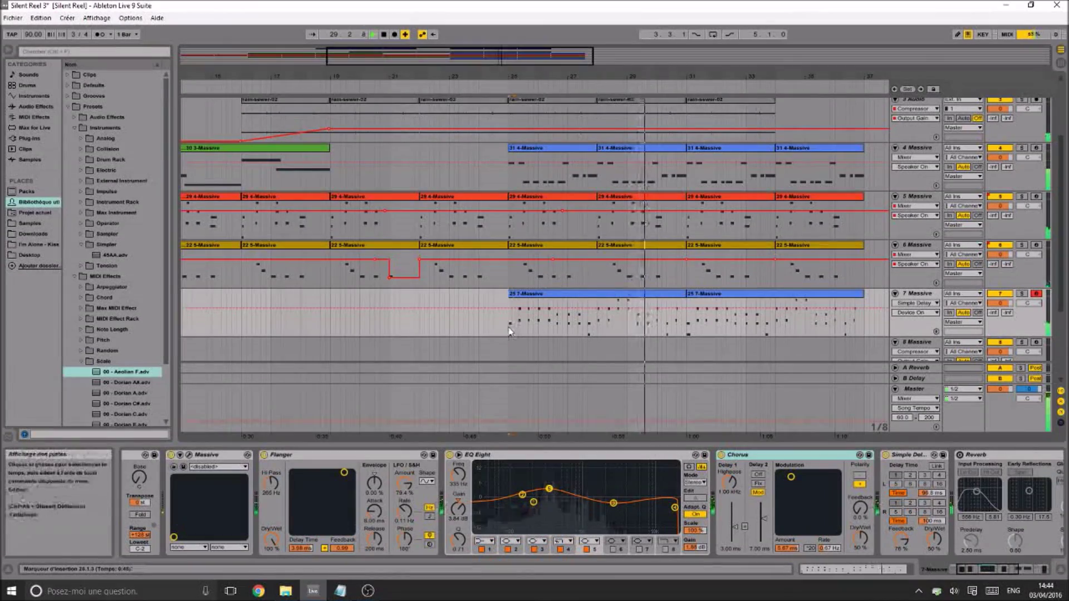
pyautogui.hotkey('ctrl', 's')
# Switch on 7 Massive's Reverb and set its dry/wet to about 73 %
pyautogui.click(996, 560)
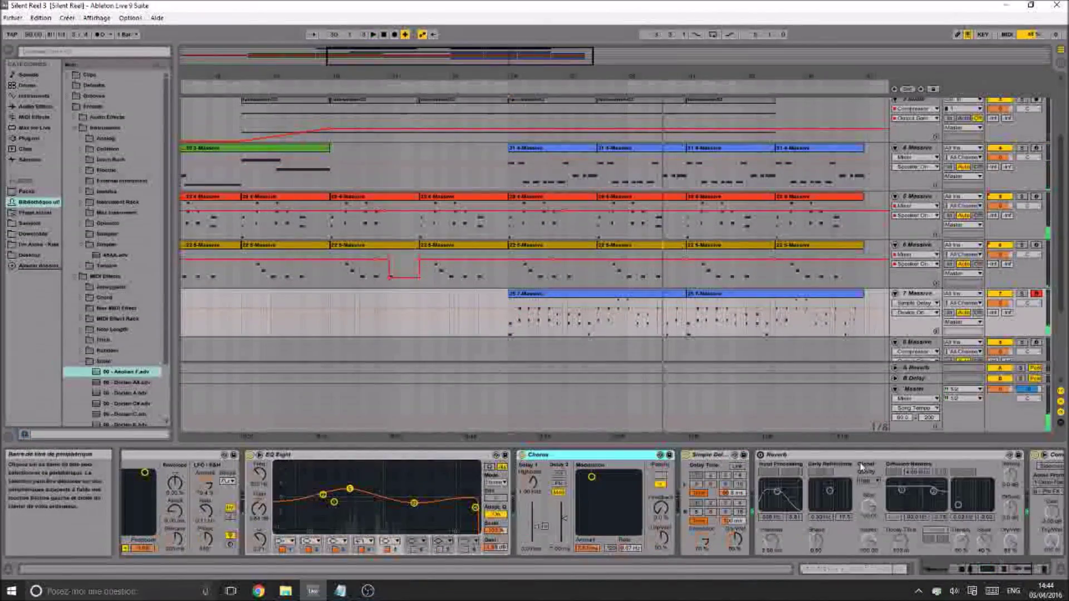
pyautogui.click(760, 455)
pyautogui.moveTo(1010, 542); pyautogui.dragTo(1010, 545)
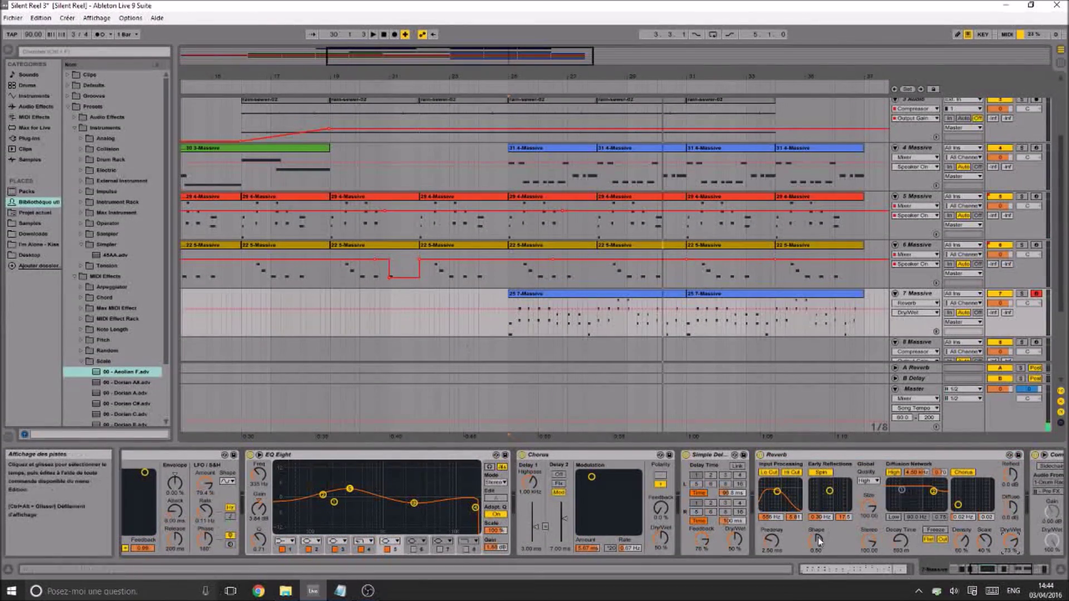
# Turn on the sidechain of 7 Massive's Compressor, place the insertion marker at bar 25 and save the set
pyautogui.moveTo(1004, 571); pyautogui.dragTo(1020, 570)
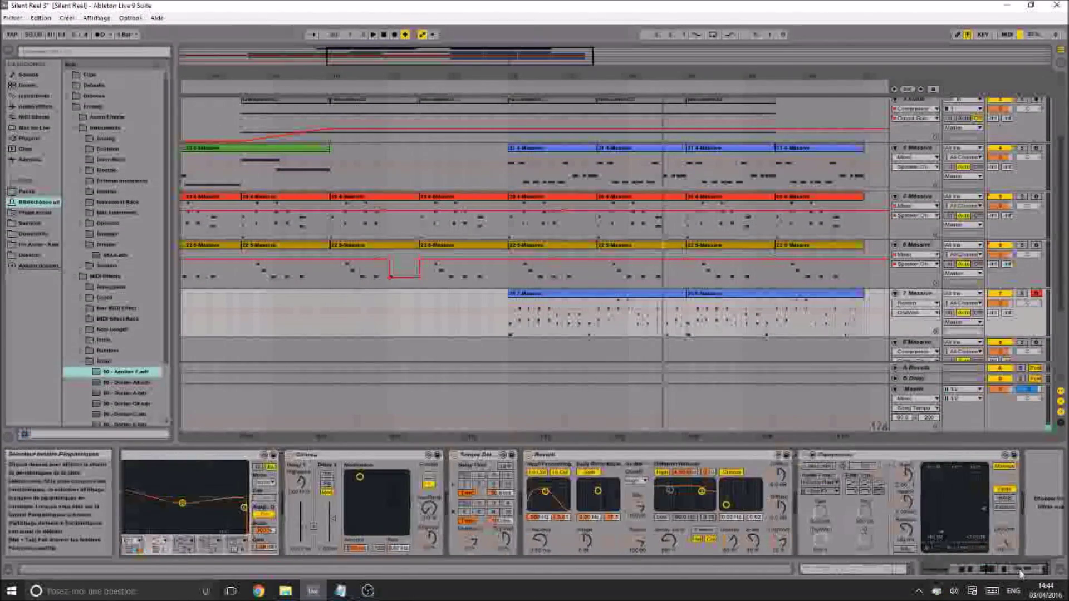
pyautogui.click(814, 471)
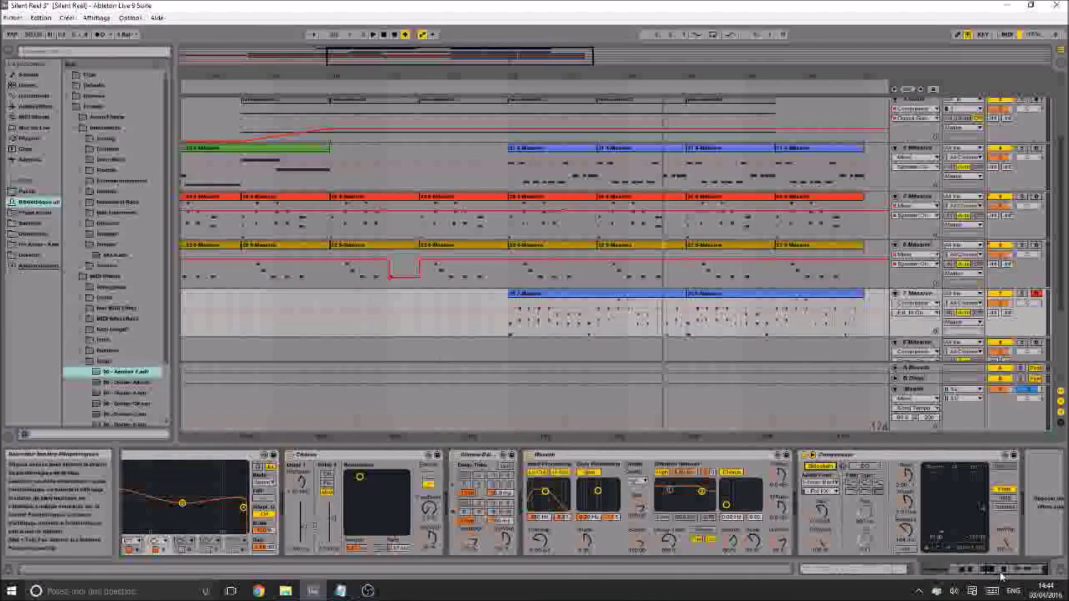
pyautogui.moveTo(971, 569); pyautogui.dragTo(946, 571)
pyautogui.click(507, 333)
pyautogui.hotkey('ctrl', 's')
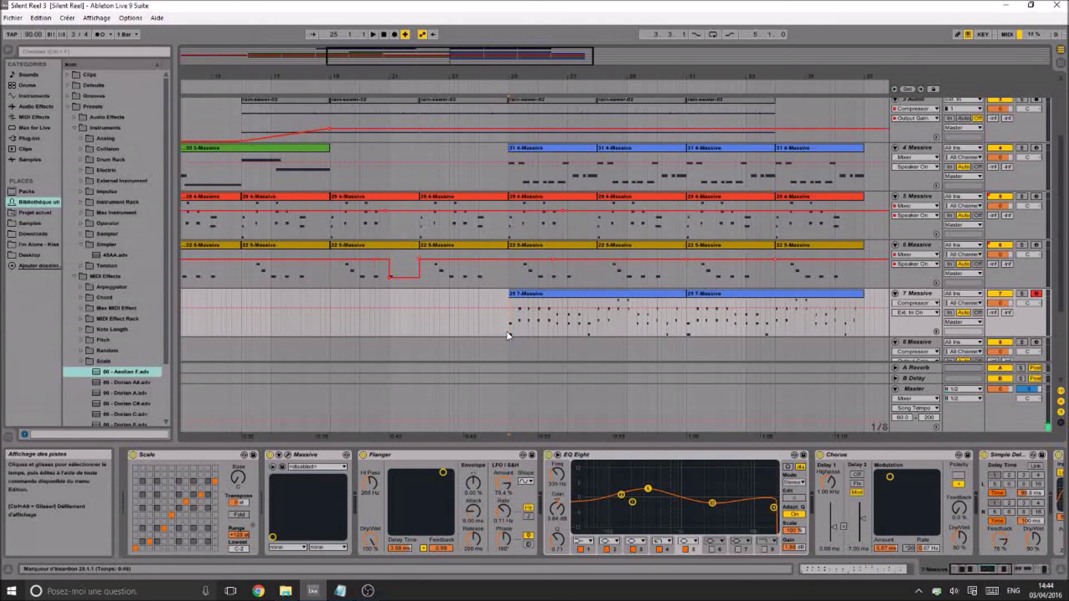
# Play from bar 25, raise the Flanger's high-pass frequency and reshape the EQ Eight's boost bands
pyautogui.press('space')
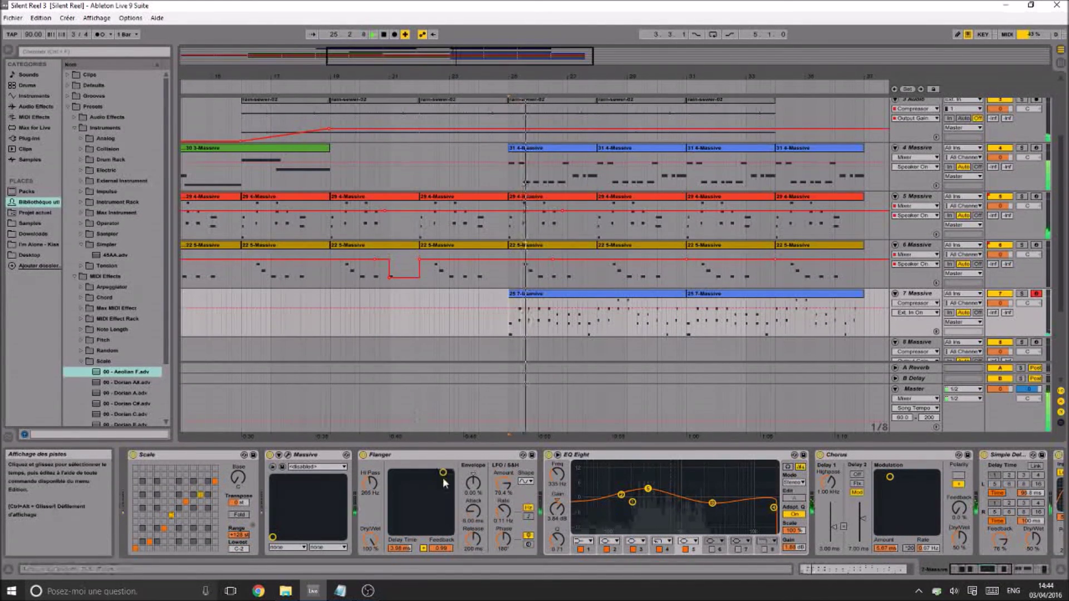
pyautogui.moveTo(369, 482); pyautogui.dragTo(369, 484)
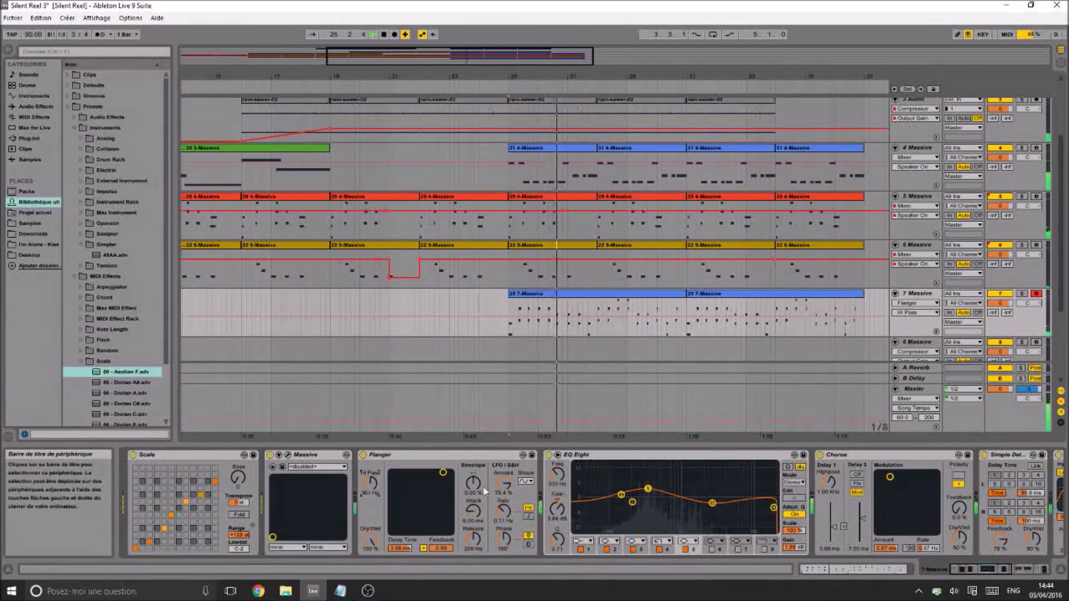
pyautogui.moveTo(648, 488)
pyautogui.mouseDown()
pyautogui.moveTo(668, 487)
pyautogui.moveTo(623, 496)
pyautogui.moveTo(637, 500)
pyautogui.mouseUp()
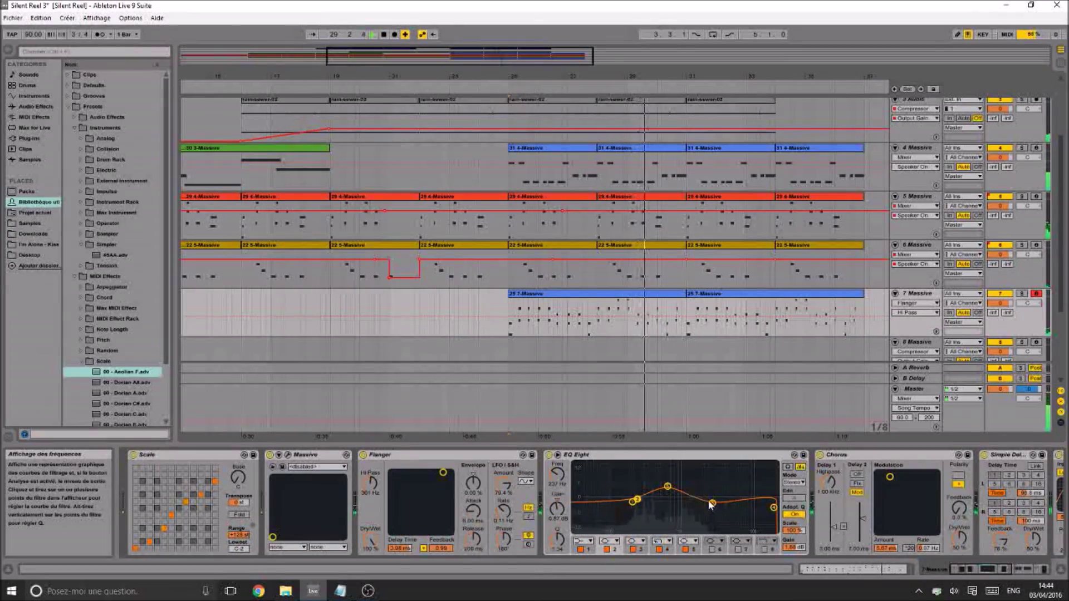
# Turn off the sidechain of 7 Massive's Compressor, adjust its output gain and bypass the Reverb
pyautogui.moveTo(986, 572); pyautogui.dragTo(1025, 573)
pyautogui.click(805, 467)
pyautogui.press('space')
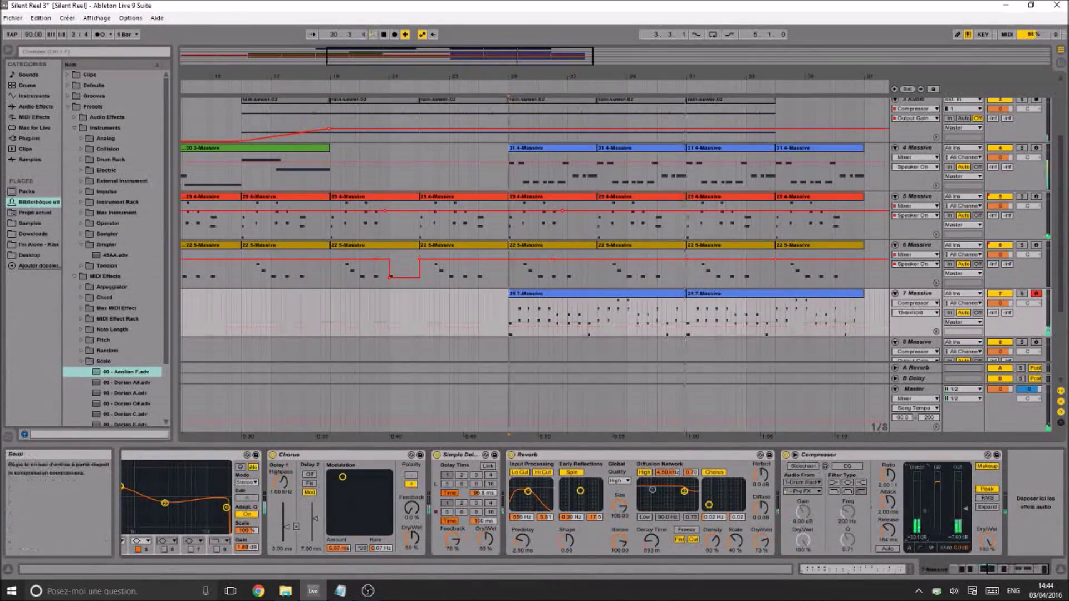
pyautogui.click(966, 514)
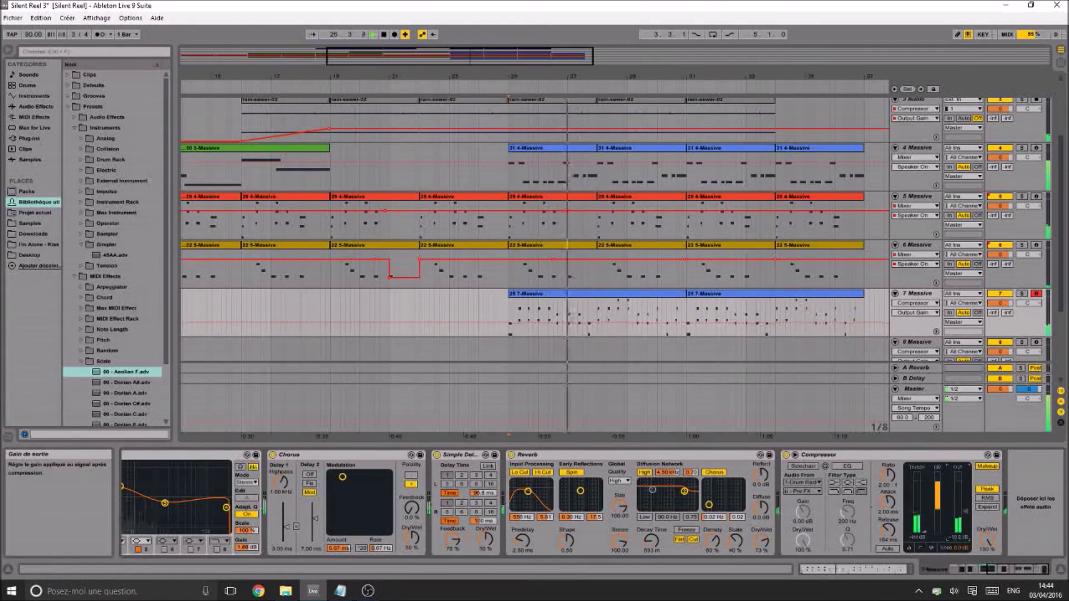
pyautogui.click(511, 454)
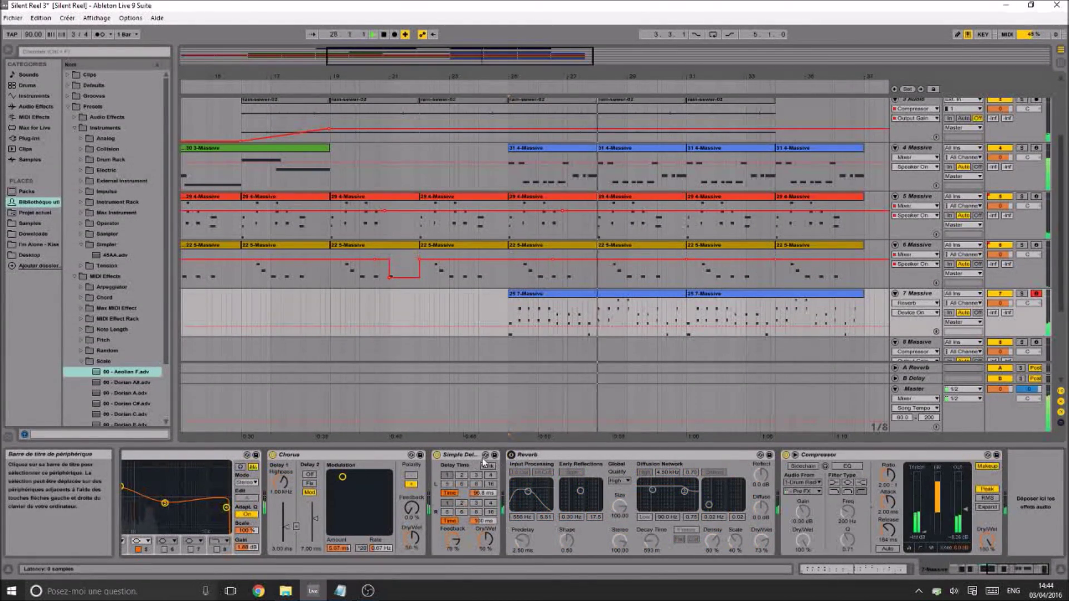
# Try the Simple Delay ahead of the Flanger in 7 Massive's chain, and move it back behind the Chorus
pyautogui.moveTo(1020, 569); pyautogui.dragTo(997, 569)
pyautogui.click(807, 455)
pyautogui.moveTo(807, 455); pyautogui.dragTo(156, 462)
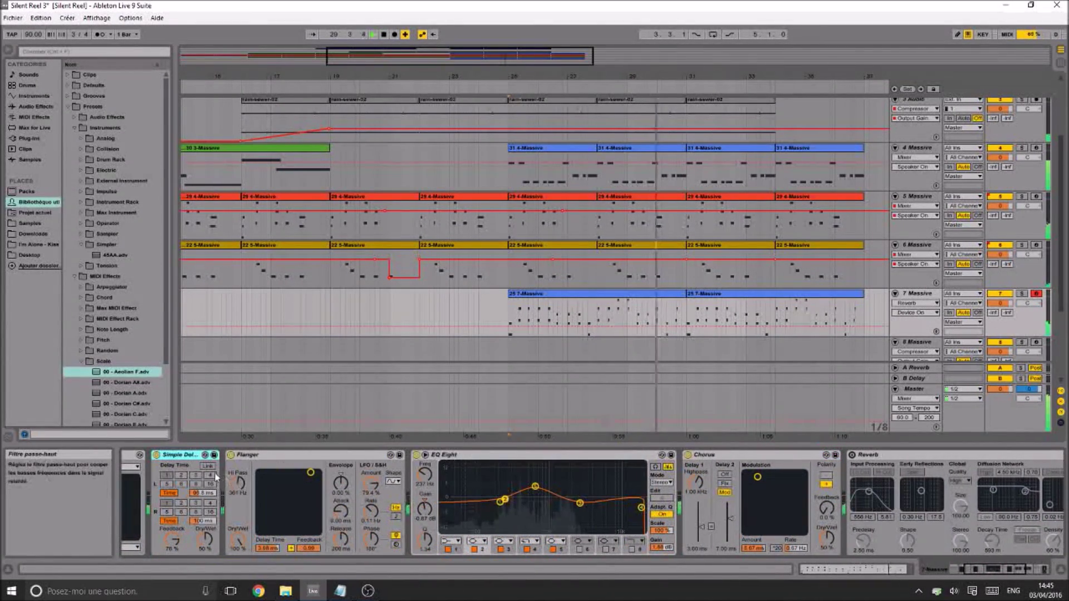
pyautogui.moveTo(181, 455); pyautogui.dragTo(802, 462)
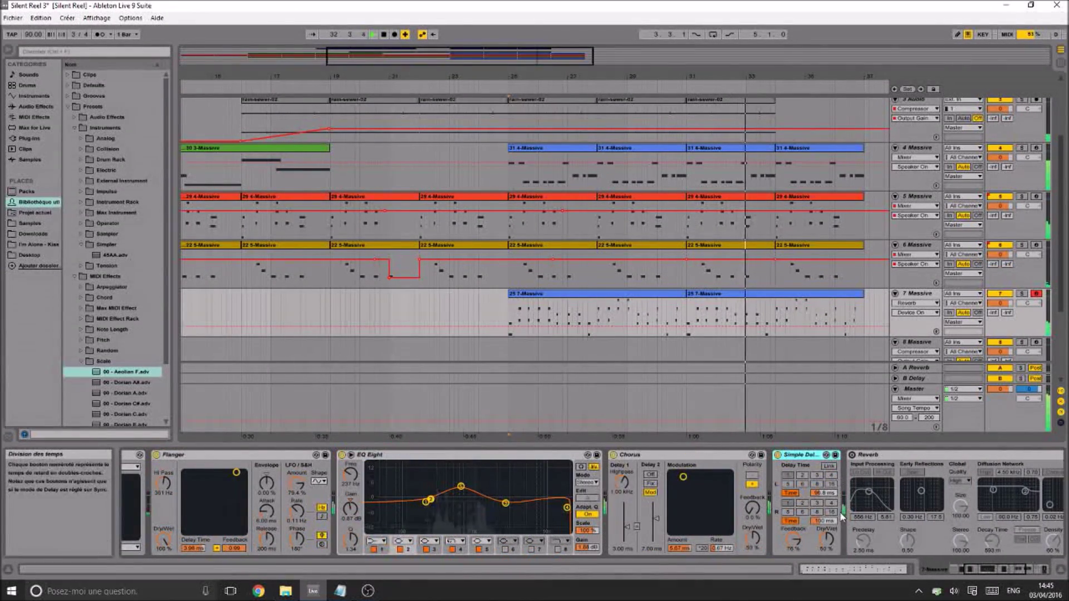
# Return the insertion marker to bar 25 and shift the EQ Eight's main boost to about 1.25 kHz
pyautogui.click(506, 329)
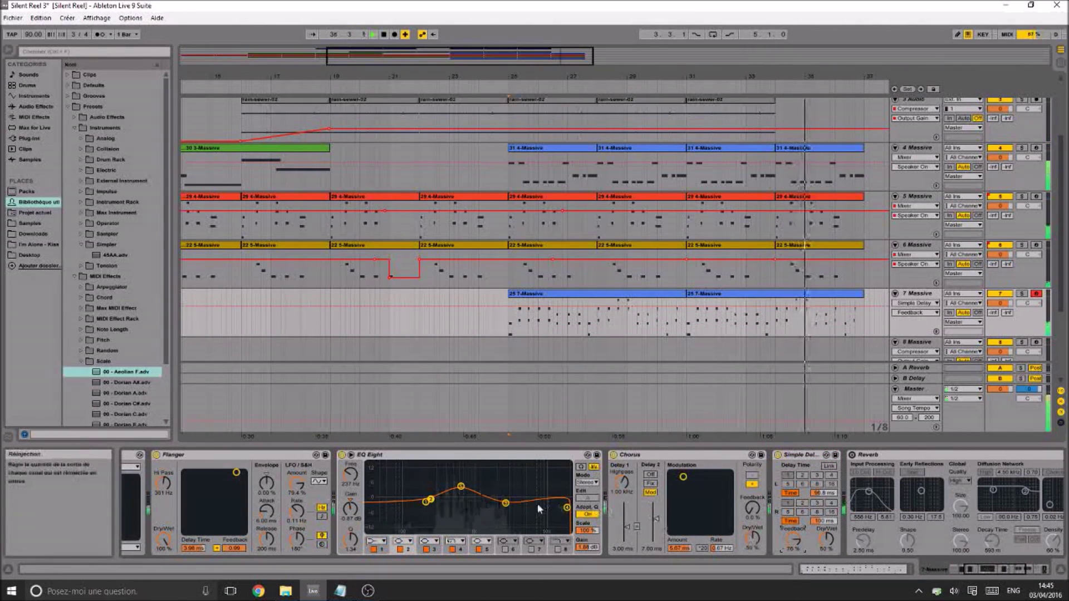
pyautogui.moveTo(461, 487); pyautogui.dragTo(481, 489)
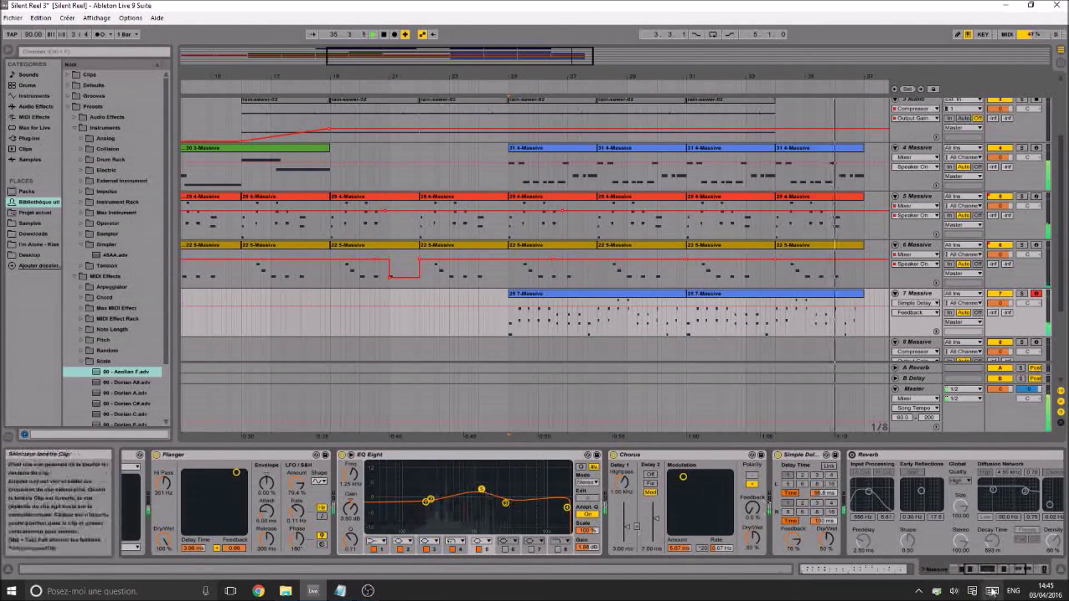
# Adjust the Filter 1 cutoff in 7 Massive's synth window, close it and lower the Flanger's delay time
pyautogui.click(957, 570)
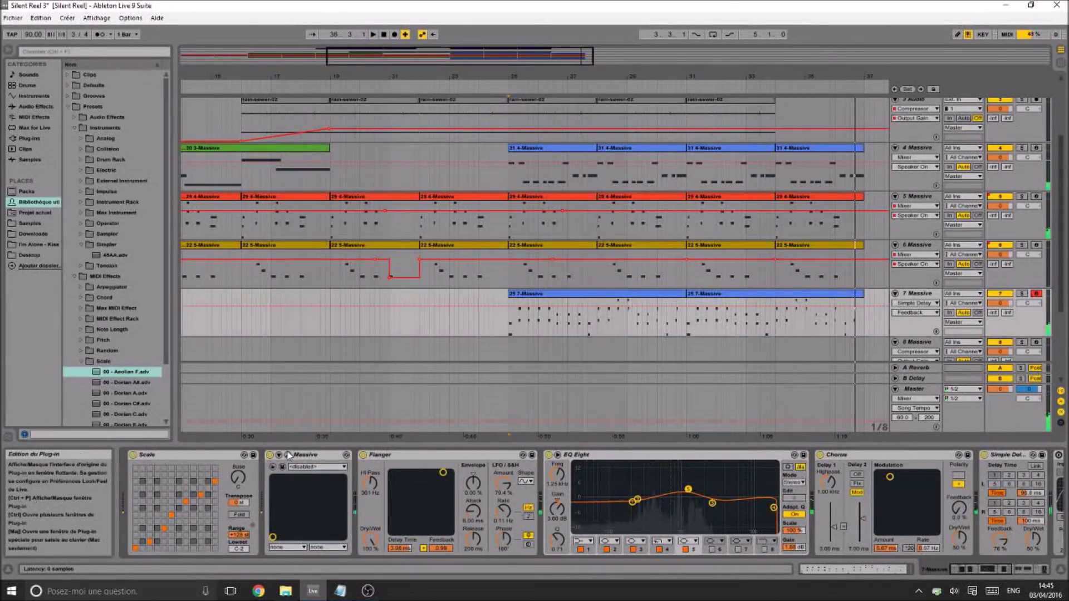
pyautogui.click(289, 456)
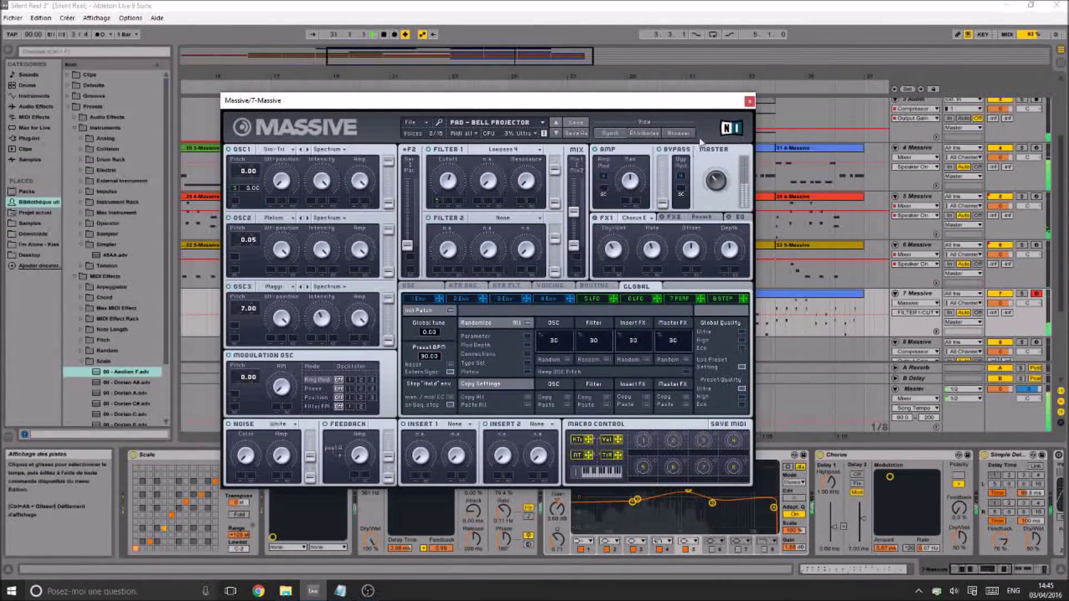
pyautogui.click(750, 101)
pyautogui.moveTo(443, 472); pyautogui.dragTo(424, 479)
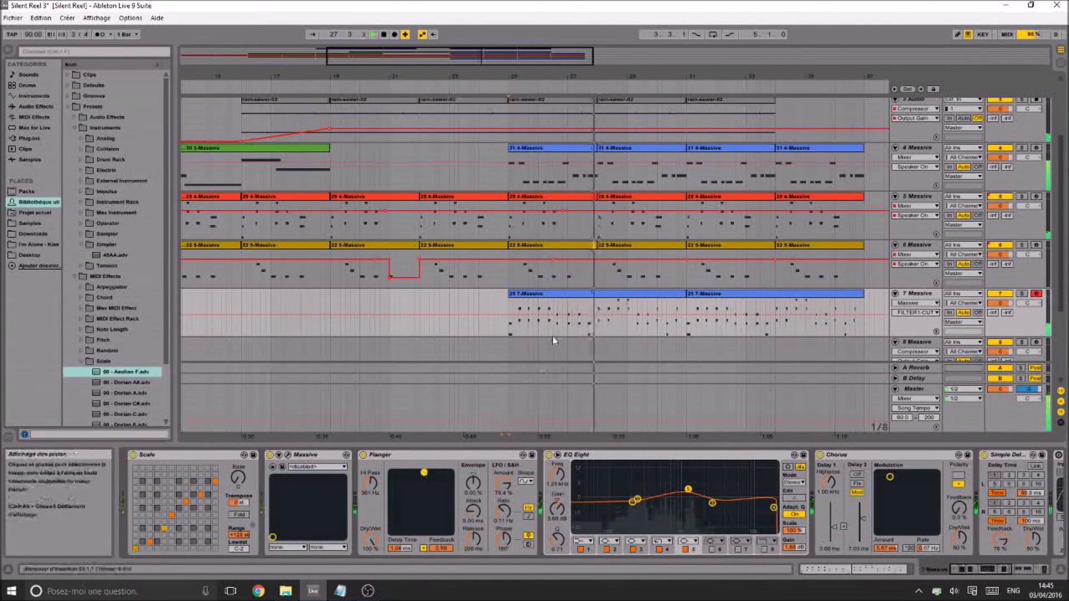
# Stop playback and quantize all notes of the first 7 Massive clip
pyautogui.doubleClick(545, 314)
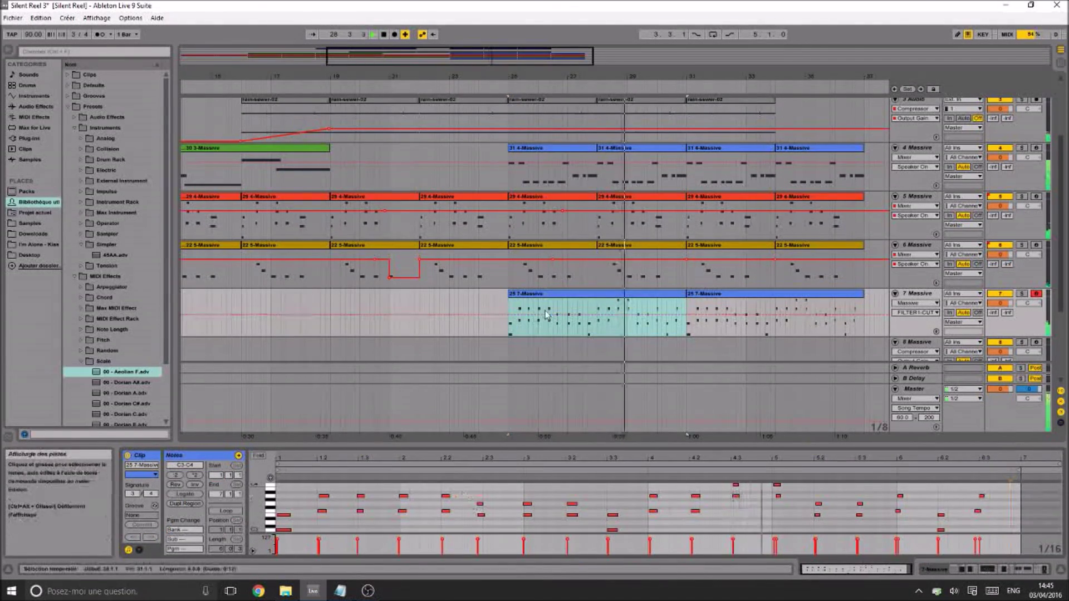
pyautogui.press('space')
pyautogui.click(483, 502)
pyautogui.hotkey('ctrl', 'a')
pyautogui.hotkey('ctrl', 'shift', 'u')
pyautogui.press('Return')
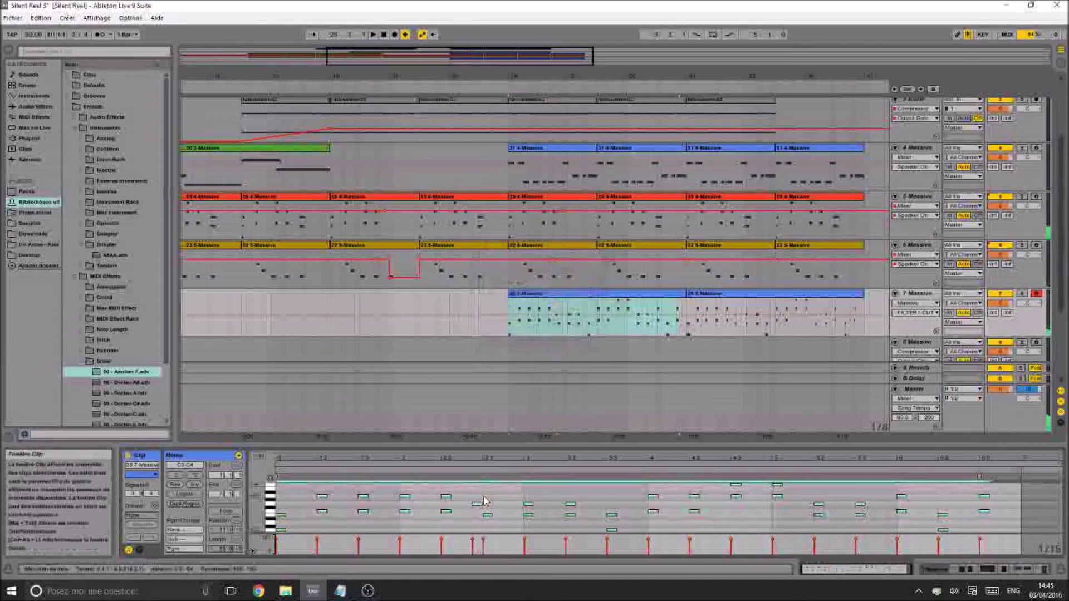
# Shift the misplaced note in the quantized clip to position 2.3, in line with the lower note there
pyautogui.click(479, 503)
pyautogui.press('space')
pyautogui.moveTo(479, 504); pyautogui.dragTo(489, 505)
pyautogui.click(510, 493)
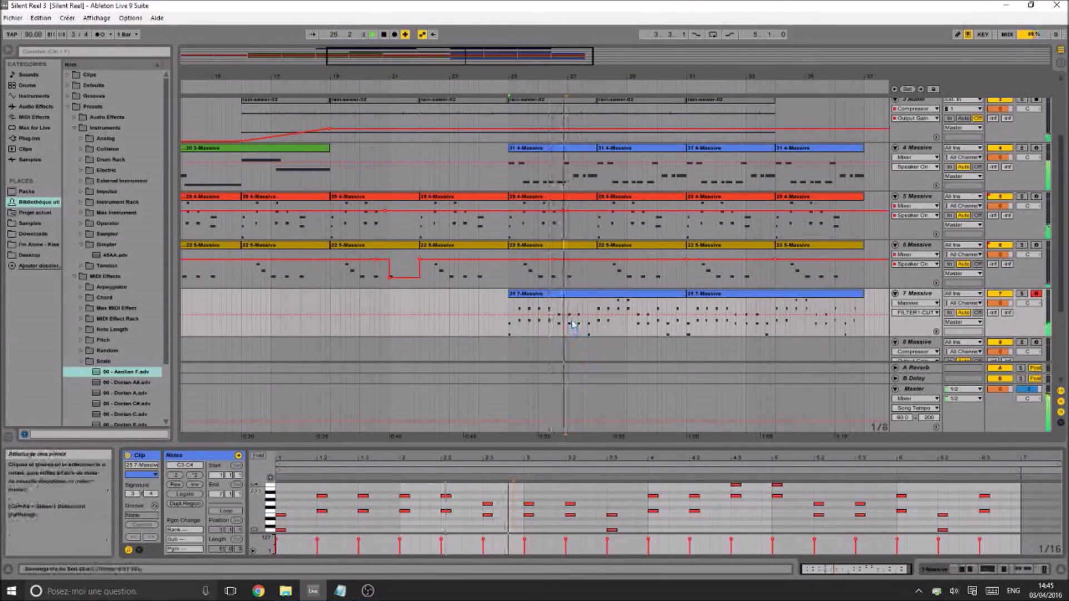
# Replace the second 7 Massive clip with a copy of the quantized one and set the Flanger's LFO rate to about 0.06 Hz
pyautogui.click(634, 295)
pyautogui.hotkey('ctrl', 'd')
pyautogui.click(630, 295)
pyautogui.hotkey('shift', 'Tab')
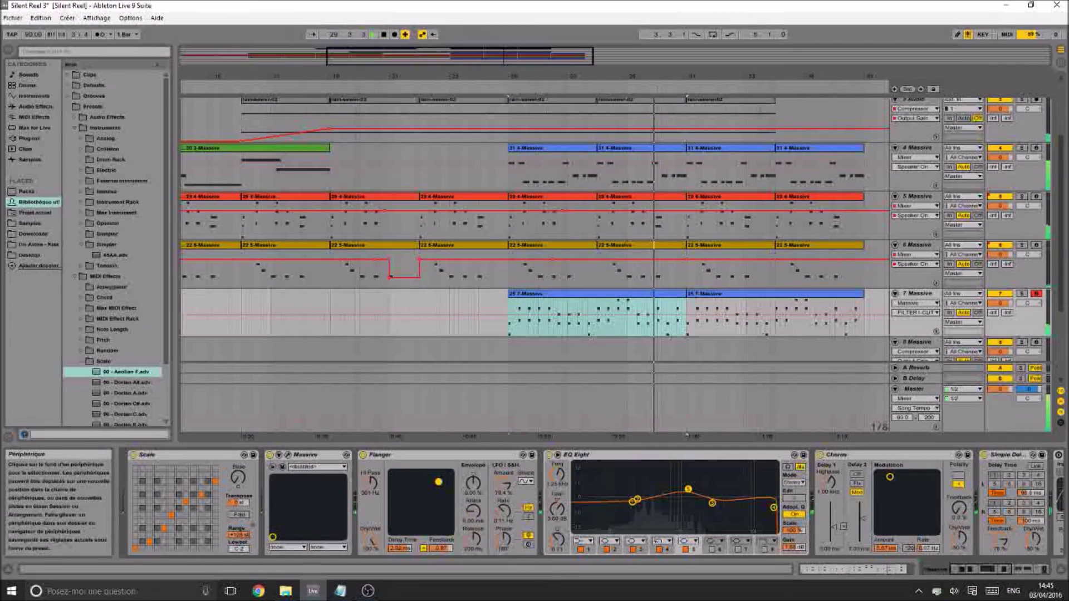
pyautogui.moveTo(504, 510); pyautogui.dragTo(503, 513)
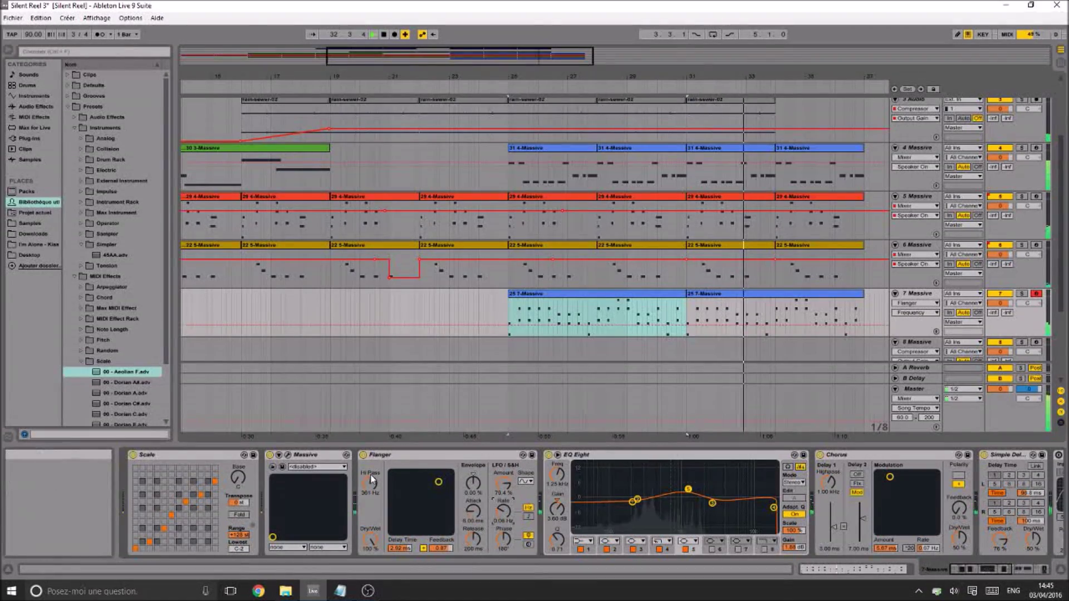
# Duplicate the last rain-sewer-02 clip on 3 Audio to fill bars 34 to 37, and save the set
pyautogui.scroll(2, 517, 133)
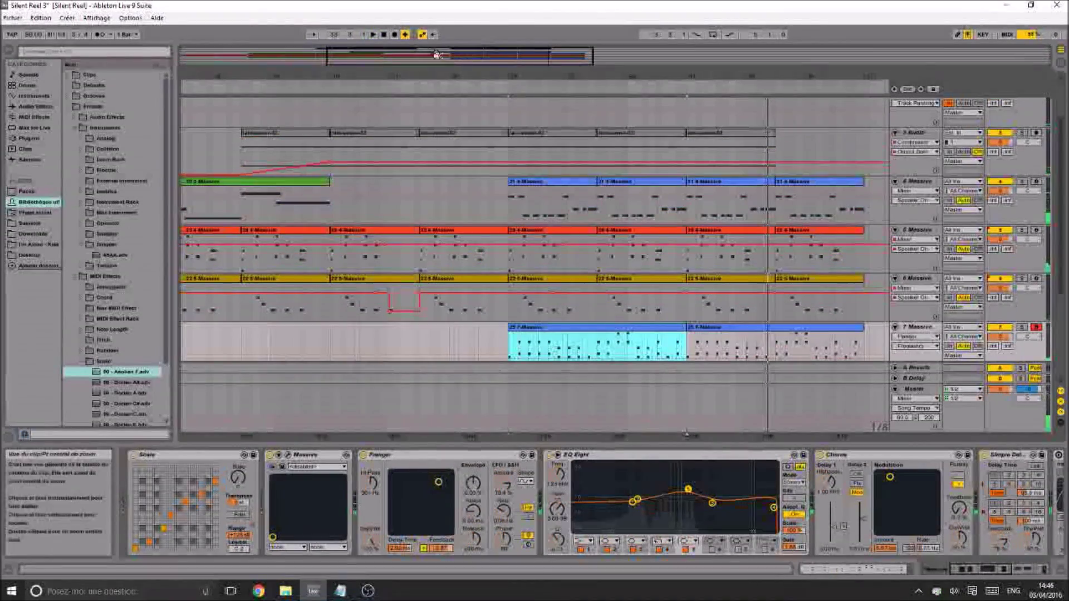
pyautogui.moveTo(429, 54); pyautogui.dragTo(428, 44)
pyautogui.click(695, 125)
pyautogui.click(695, 132)
pyautogui.hotkey('ctrl', 'd')
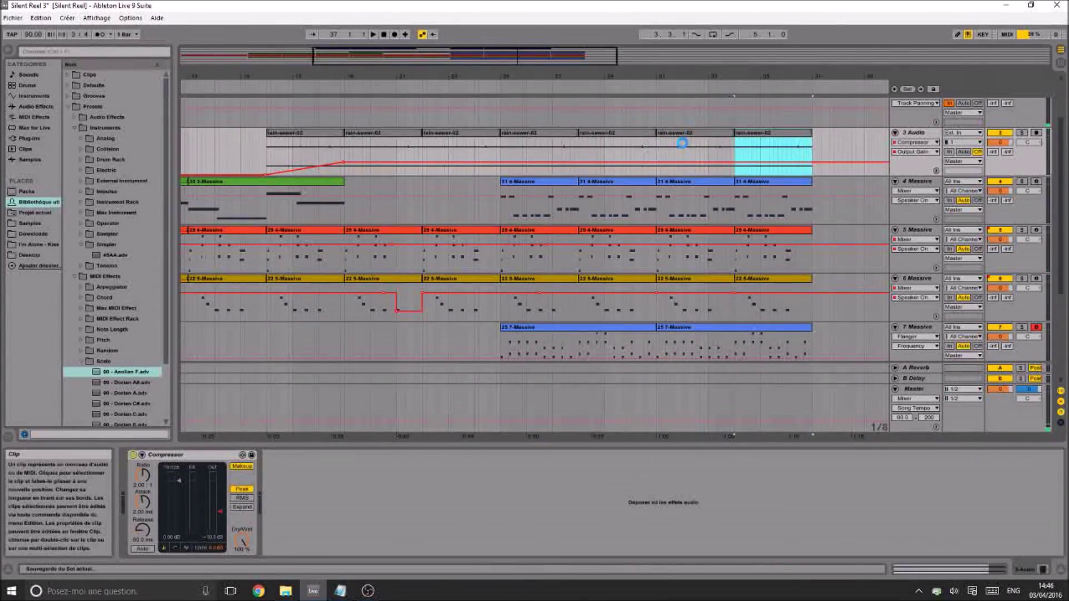
pyautogui.scroll(4, 690, 201)
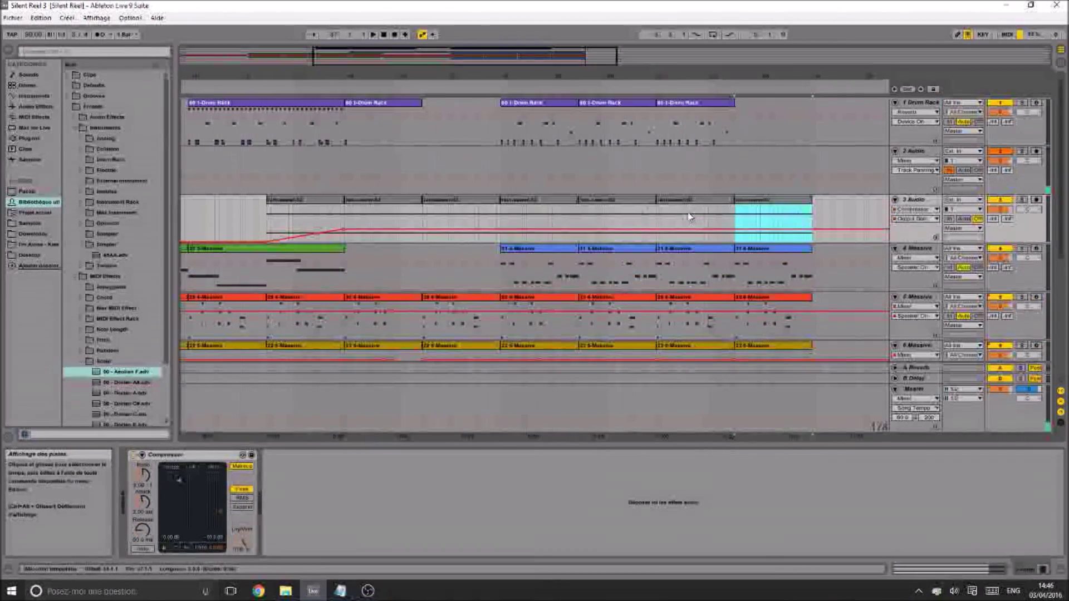
# Duplicate the last 1-Drum Rack clip to fill bars 34 to 37, save the set and show the whole arrangement
pyautogui.click(702, 110)
pyautogui.hotkey('ctrl', 'd')
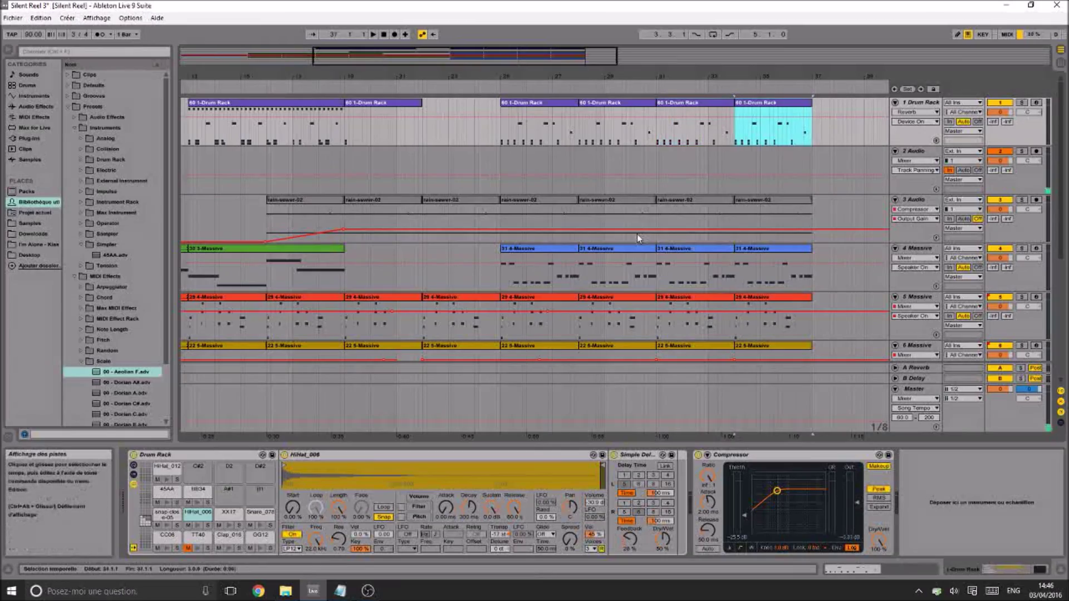
pyautogui.scroll(-9, 635, 234)
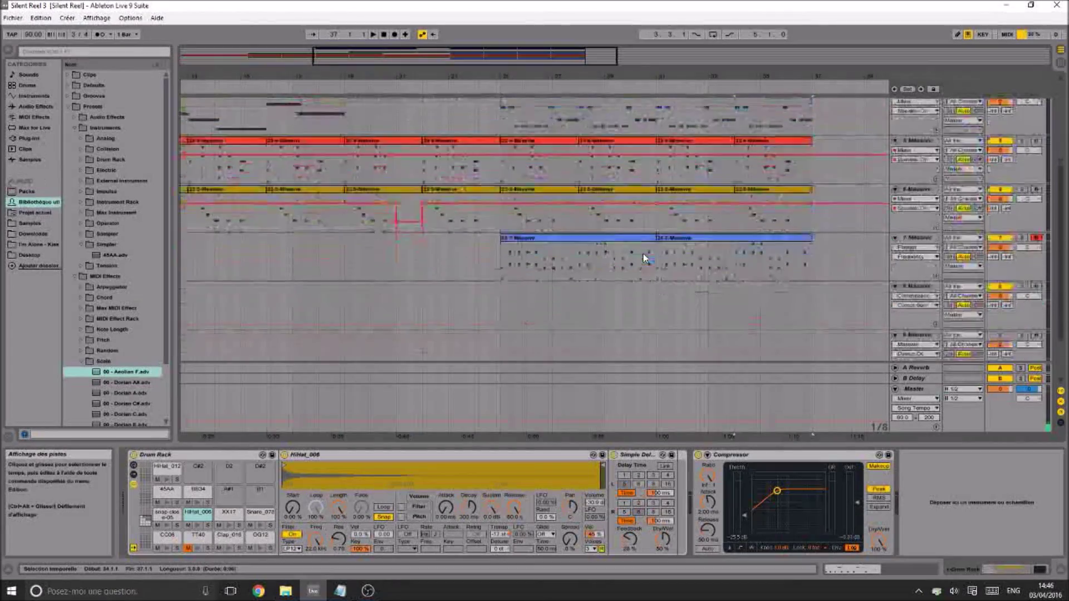
pyautogui.scroll(-3, 643, 253)
pyautogui.scroll(8, 643, 253)
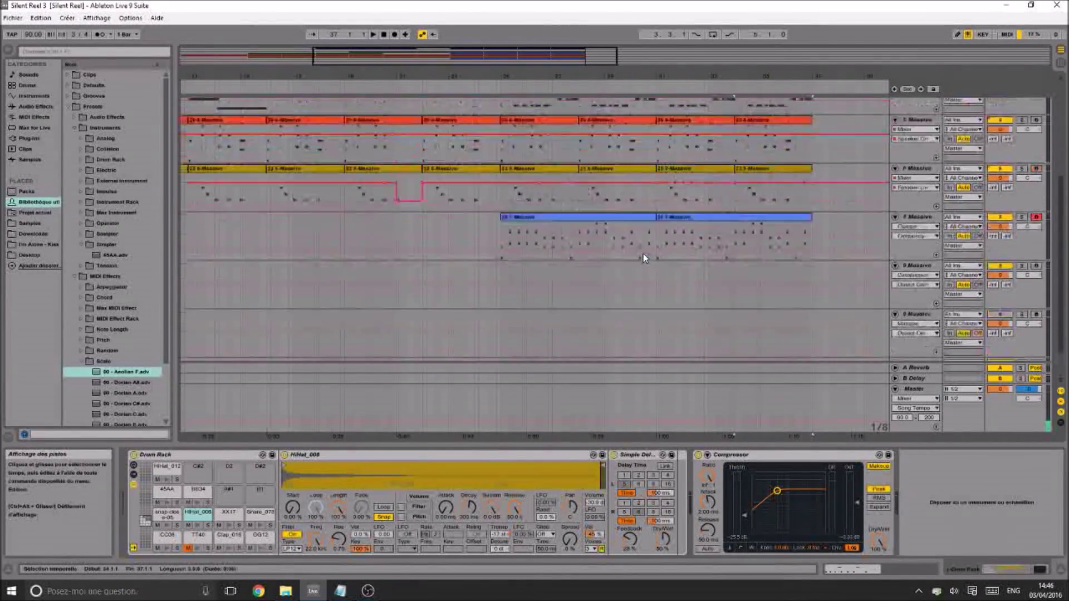
pyautogui.scroll(4, 643, 253)
pyautogui.moveTo(706, 84); pyautogui.dragTo(705, 77)
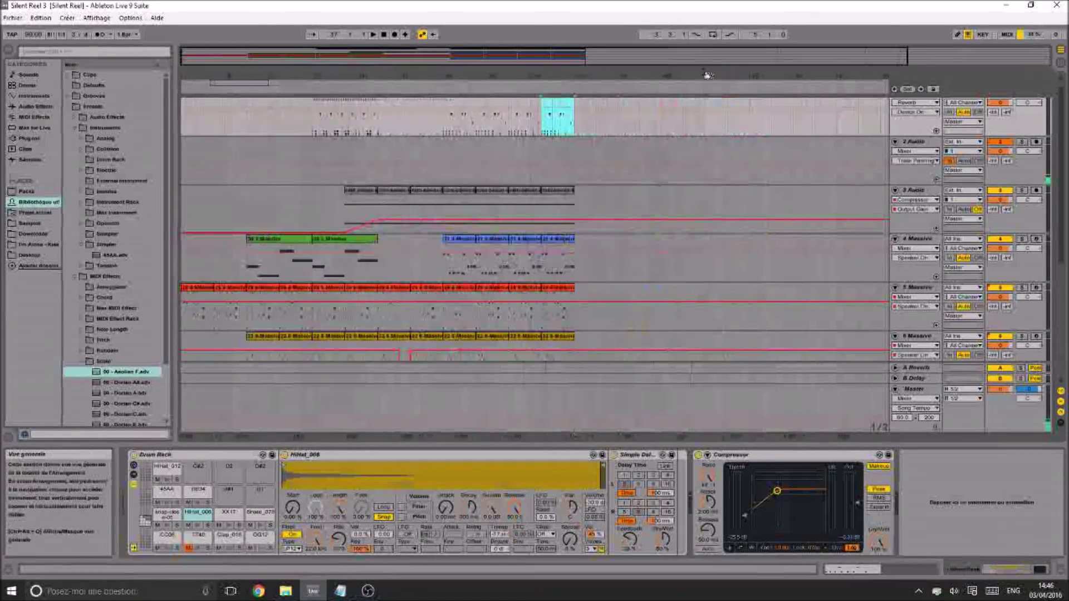
pyautogui.scroll(1, 492, 241)
pyautogui.scroll(-3, 423, 234)
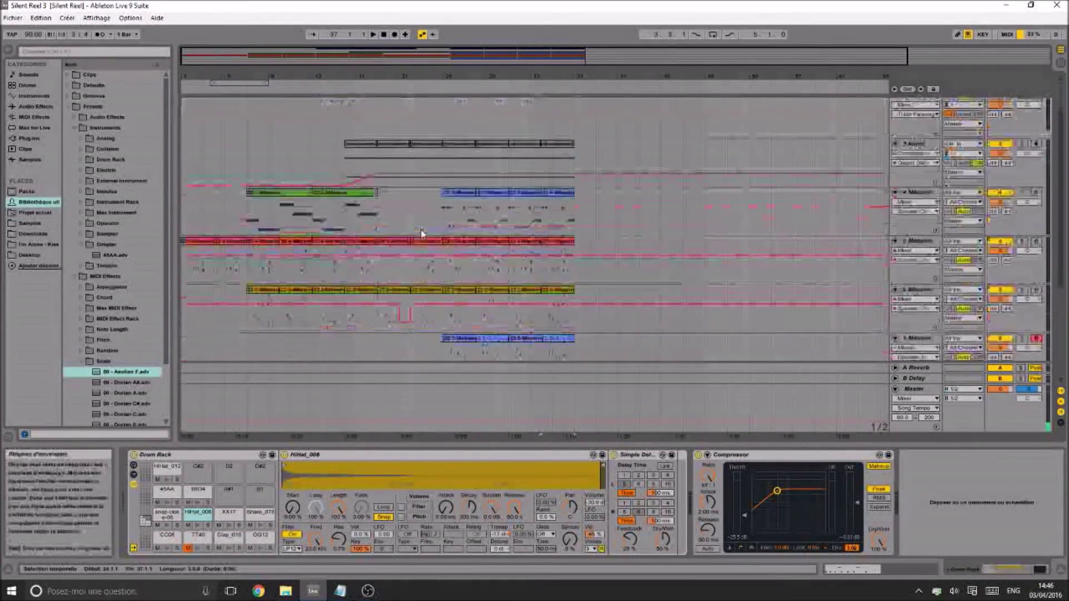
pyautogui.scroll(-2, 423, 234)
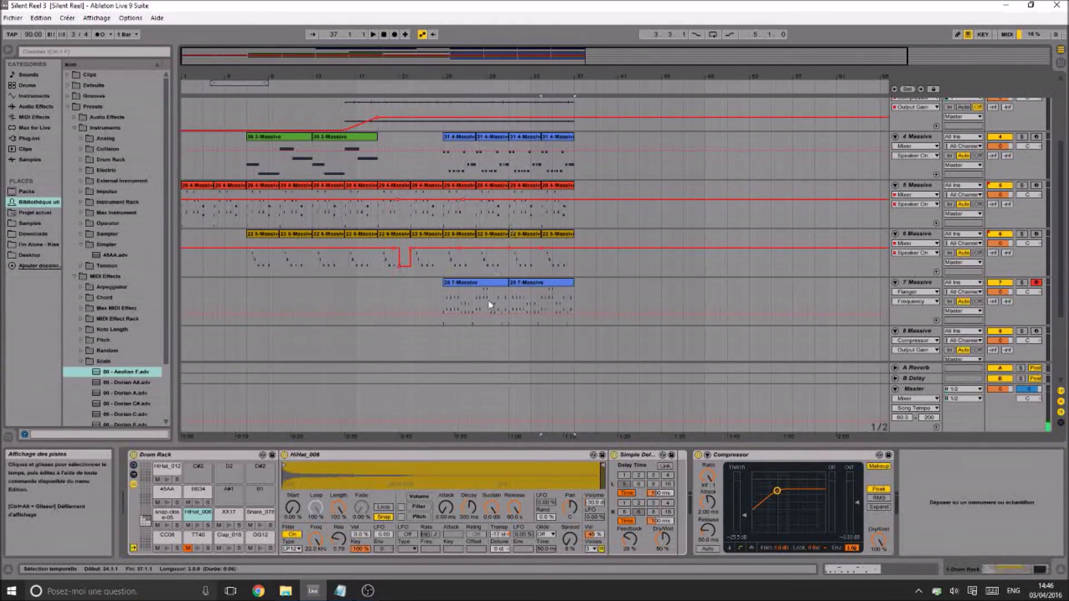
# Switch to OBS and stop the running screen recording
pyautogui.moveTo(367, 590)
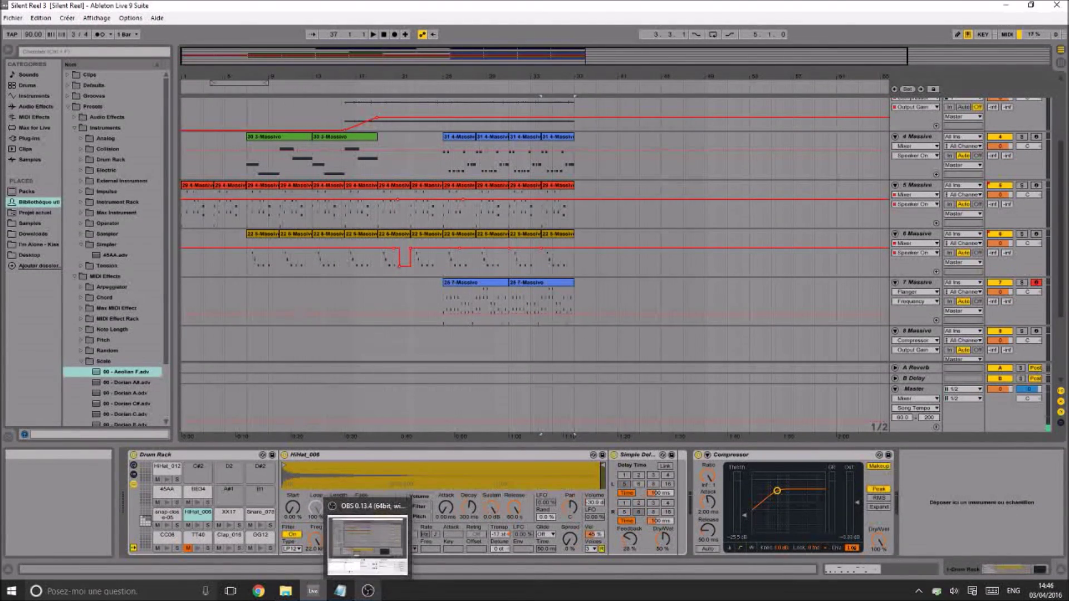
pyautogui.click(368, 543)
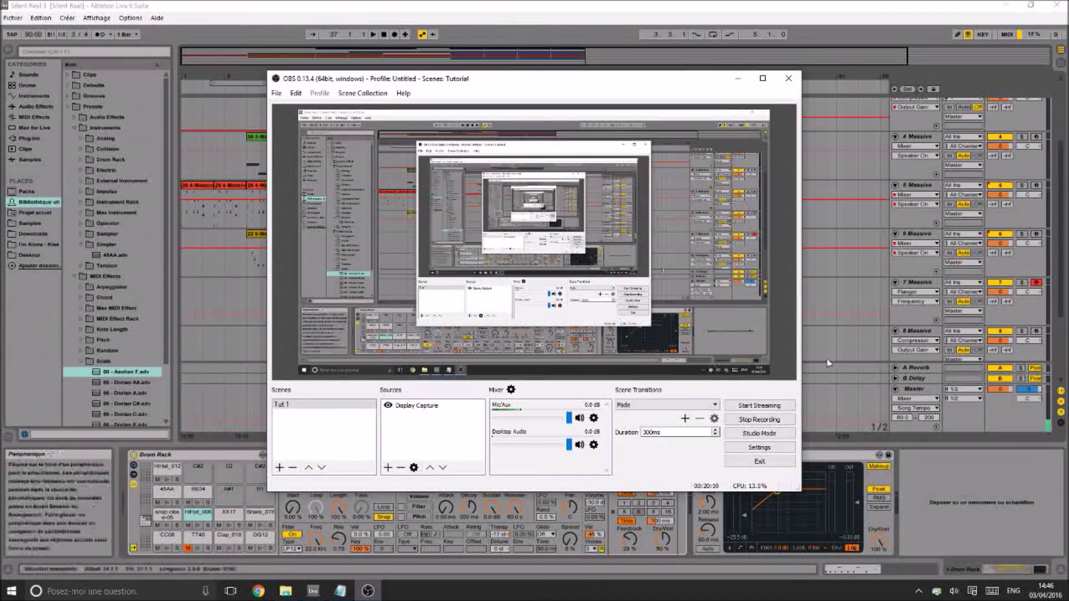
pyautogui.click(787, 420)
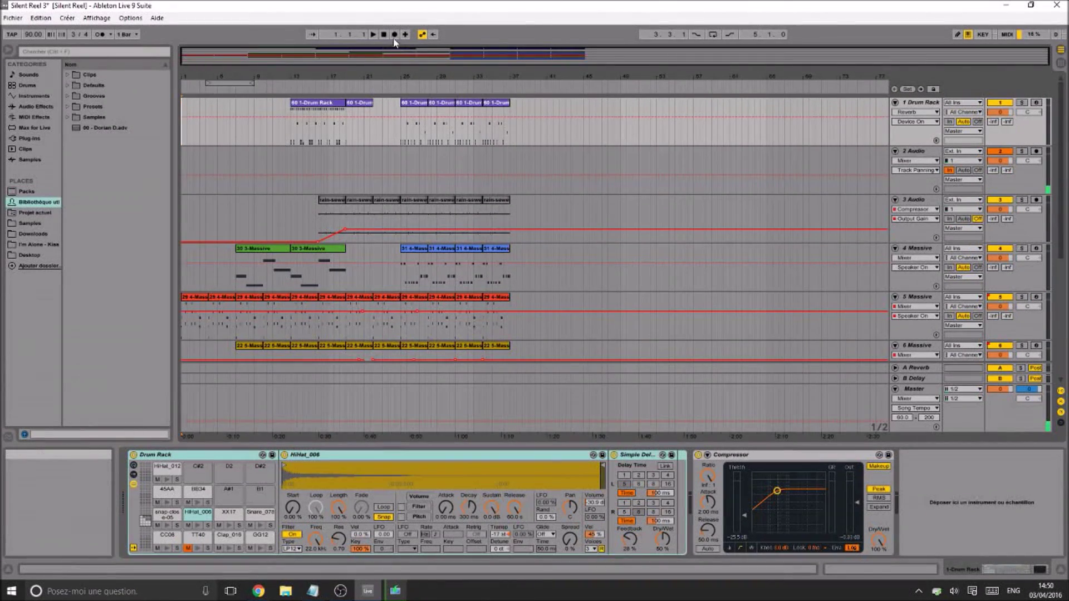
# Look over the arrangement's tracks and play it from the beginning
pyautogui.scroll(-5, 469, 209)
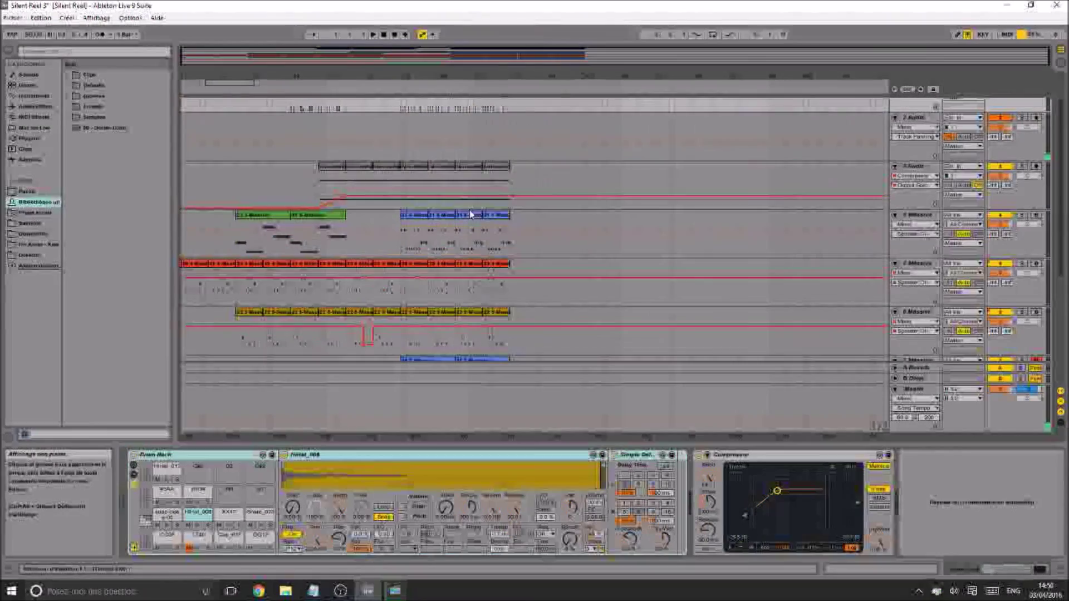
pyautogui.scroll(5, 440, 229)
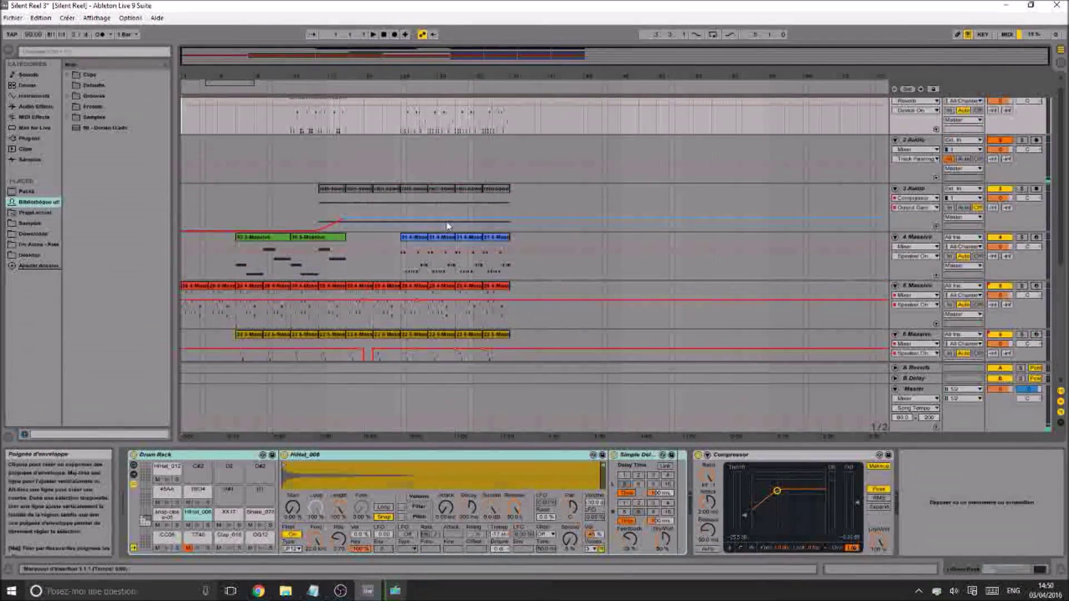
pyautogui.scroll(1, 443, 226)
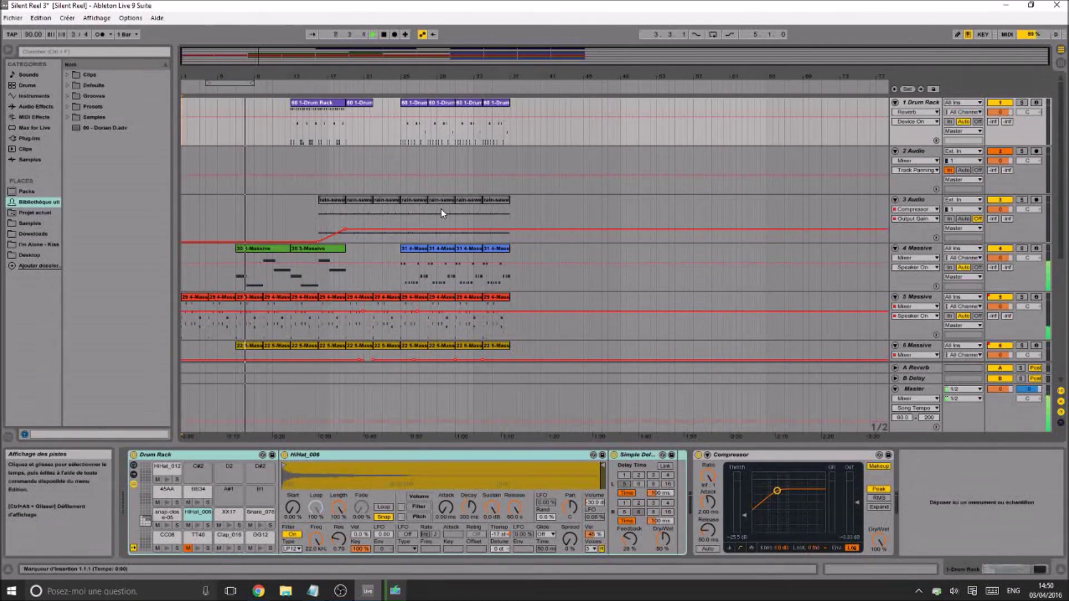
# Deactivate the Samson C01U device in the ASIO4ALL hardware setup of the audio preferences, and close the preferences
pyautogui.hotkey('ctrl', ',')
pyautogui.click(562, 208)
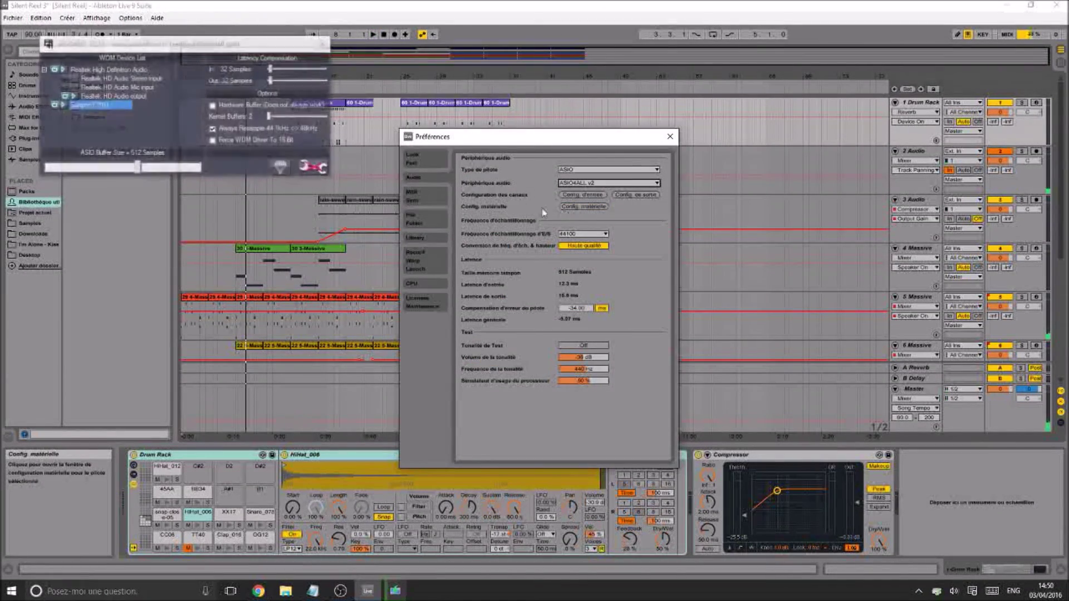
pyautogui.click(60, 106)
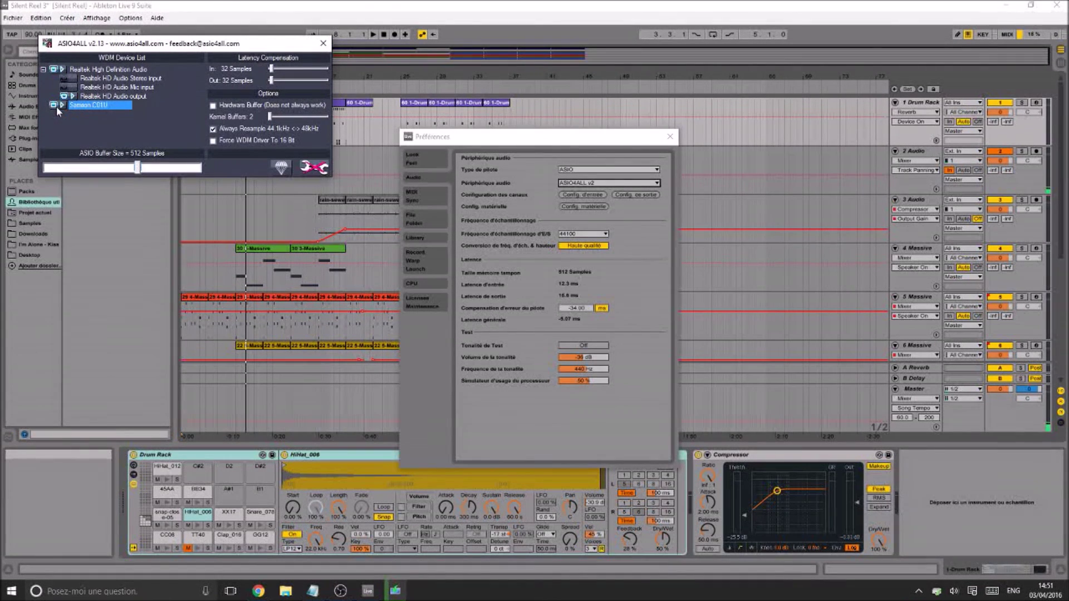
pyautogui.click(323, 43)
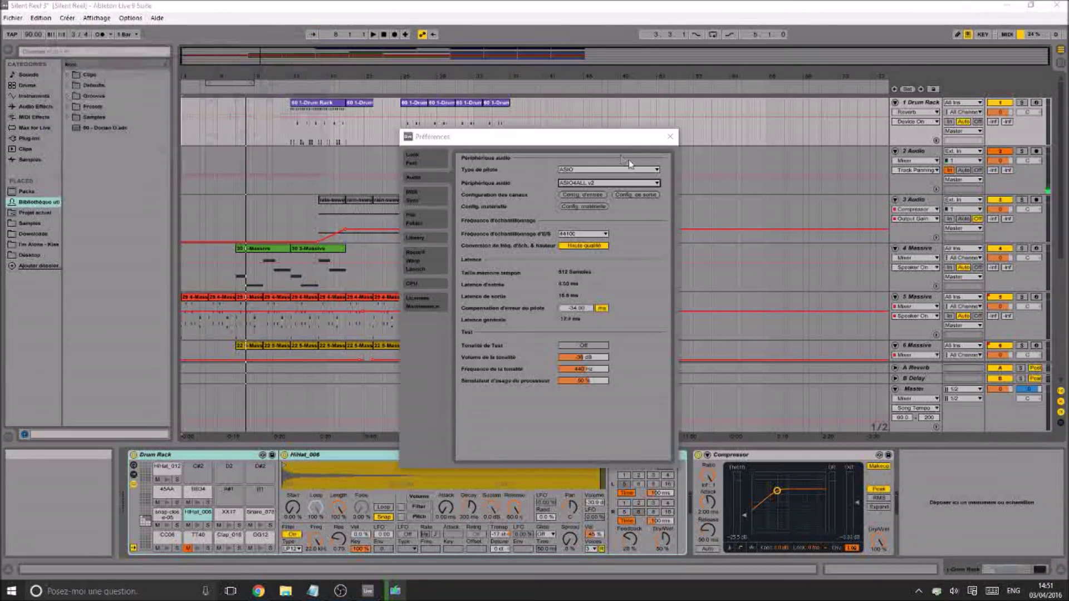
pyautogui.click(669, 137)
# Start playback from the beginning and delete the unused 8 Massive, 9 Massive and 10 Audio tracks
pyautogui.click(373, 37)
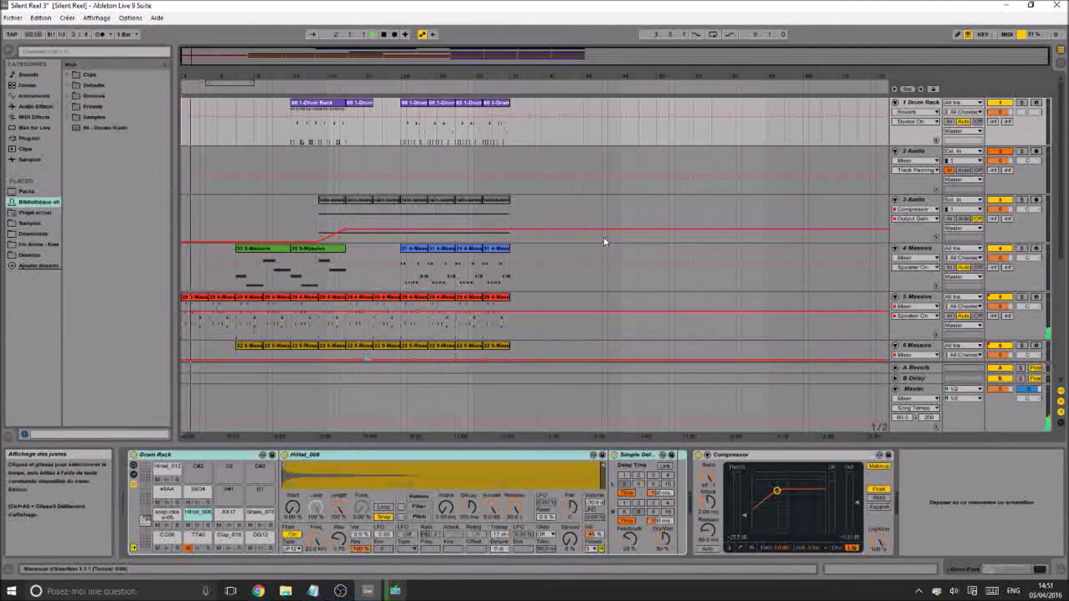
pyautogui.scroll(-1, 604, 238)
pyautogui.scroll(-6, 603, 238)
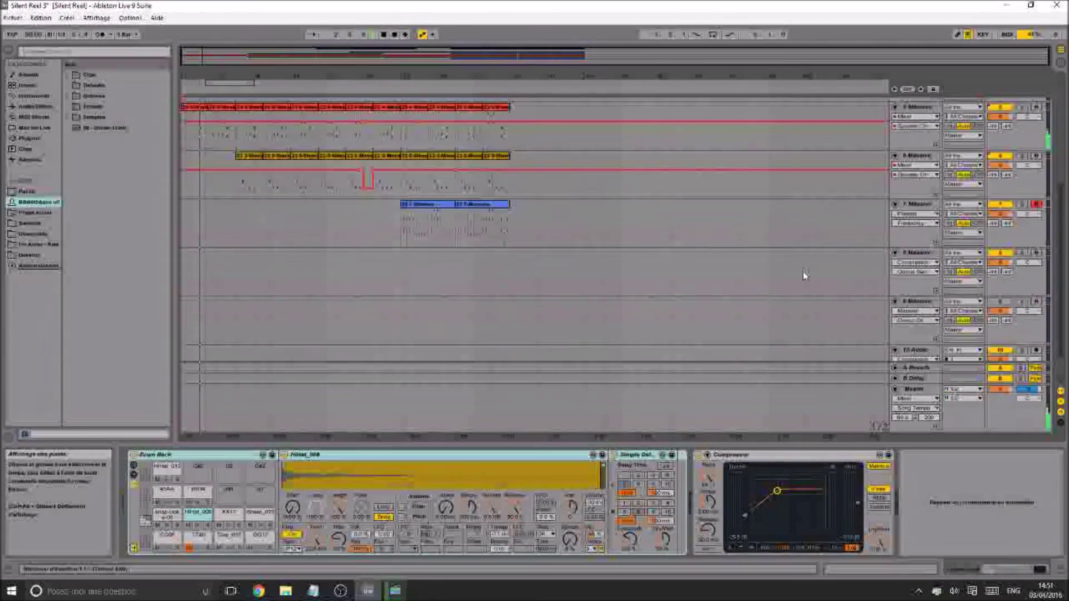
pyautogui.click(917, 221)
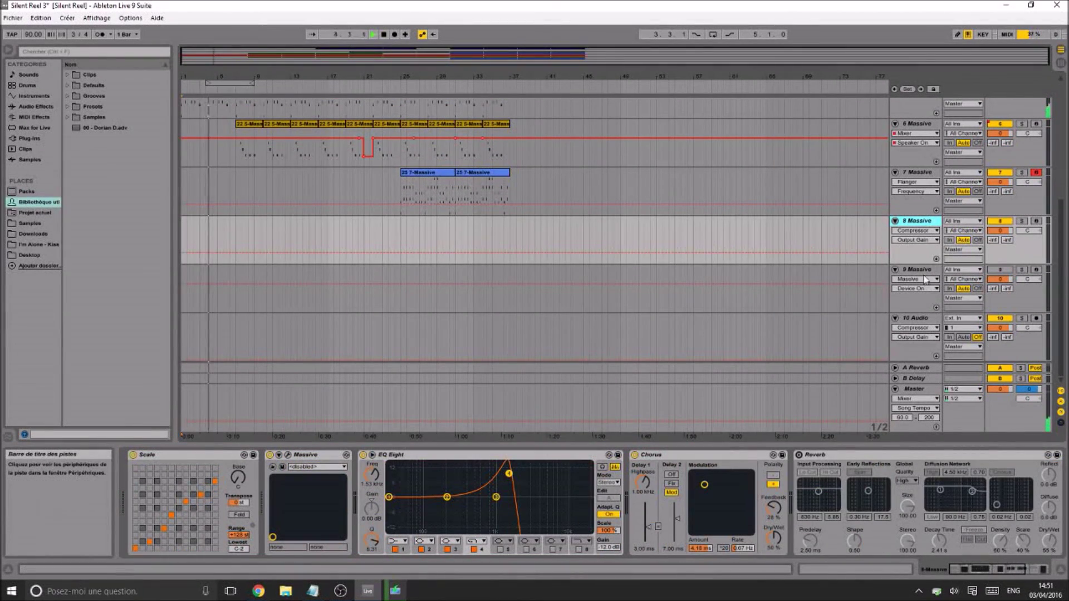
pyautogui.keyDown('shift'); pyautogui.click(920, 317); pyautogui.keyUp('shift')
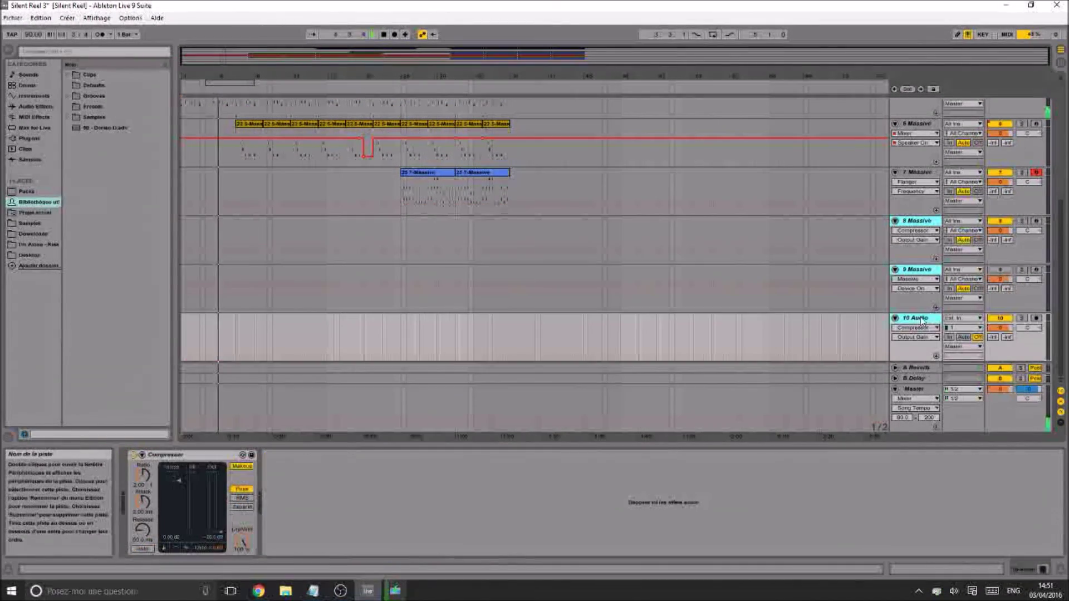
pyautogui.press('Delete')
# Listen to the arrangement up to about bar 16, stop playback and save the set
pyautogui.scroll(3, 613, 245)
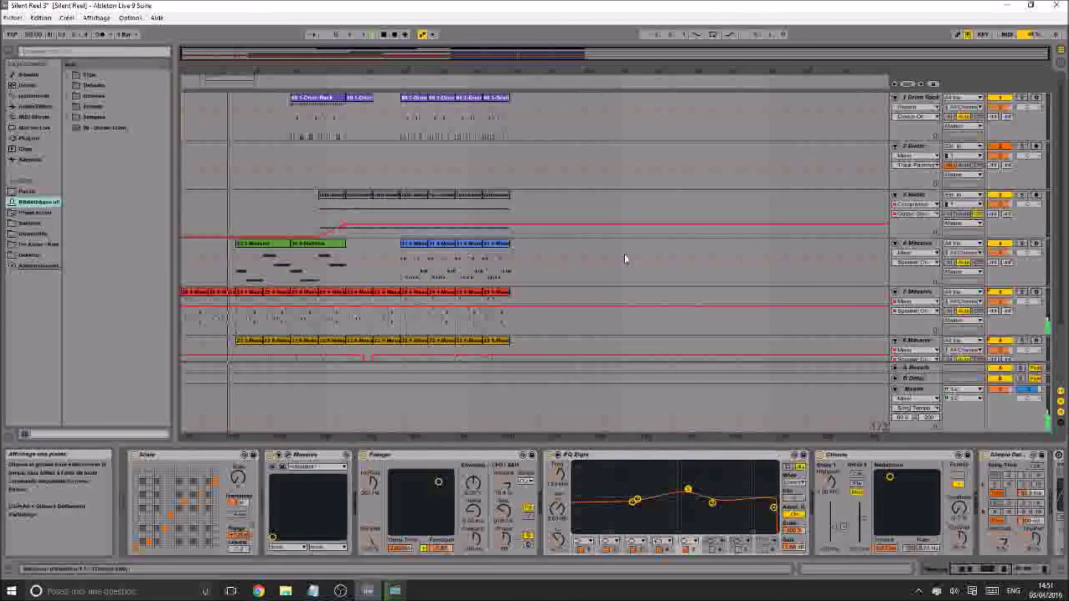
pyautogui.scroll(-1, 724, 212)
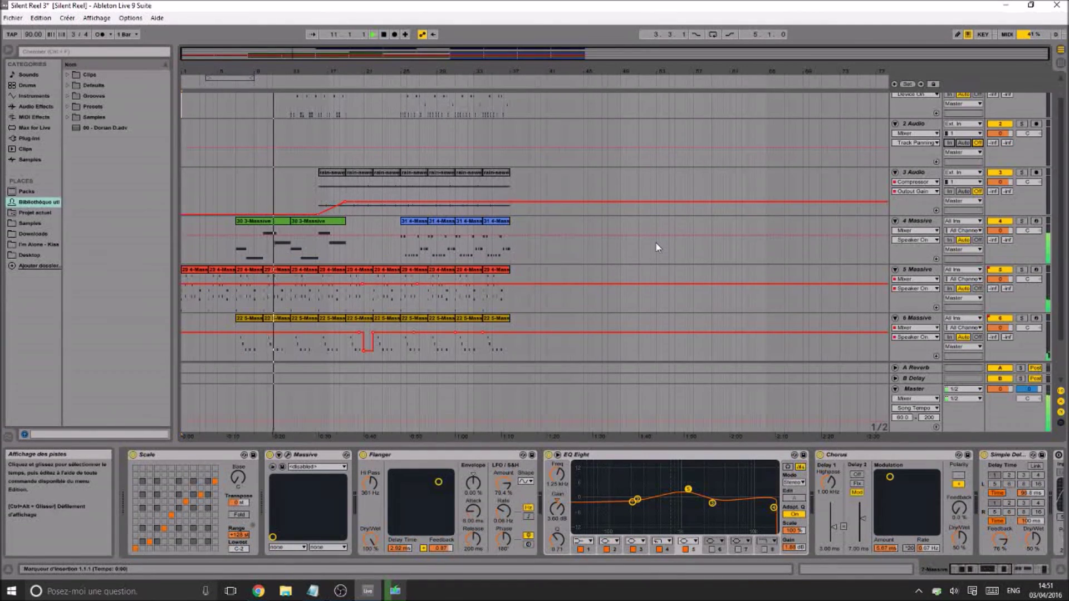
pyautogui.scroll(1, 659, 247)
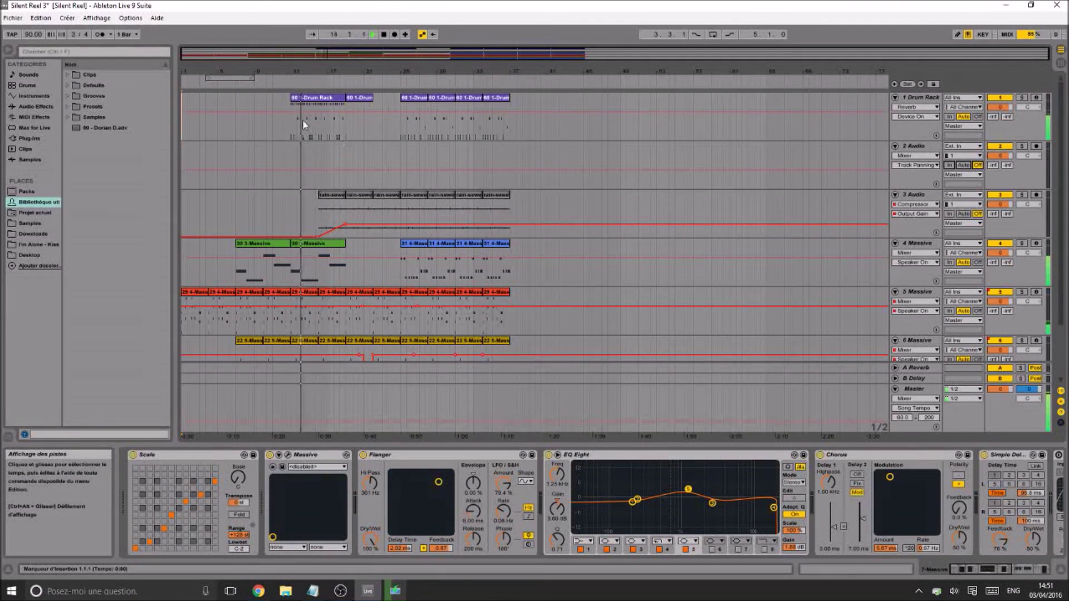
pyautogui.click(383, 34)
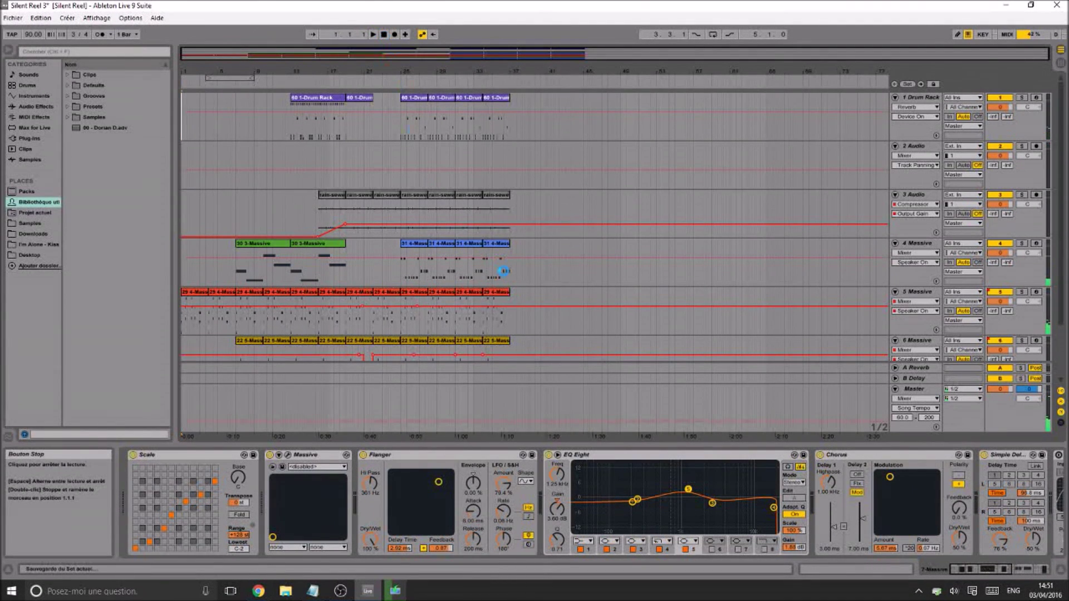
# Reactivate the Samson C01U device in the ASIO4ALL hardware setup, close the preferences and save the set
pyautogui.hotkey('ctrl', ',')
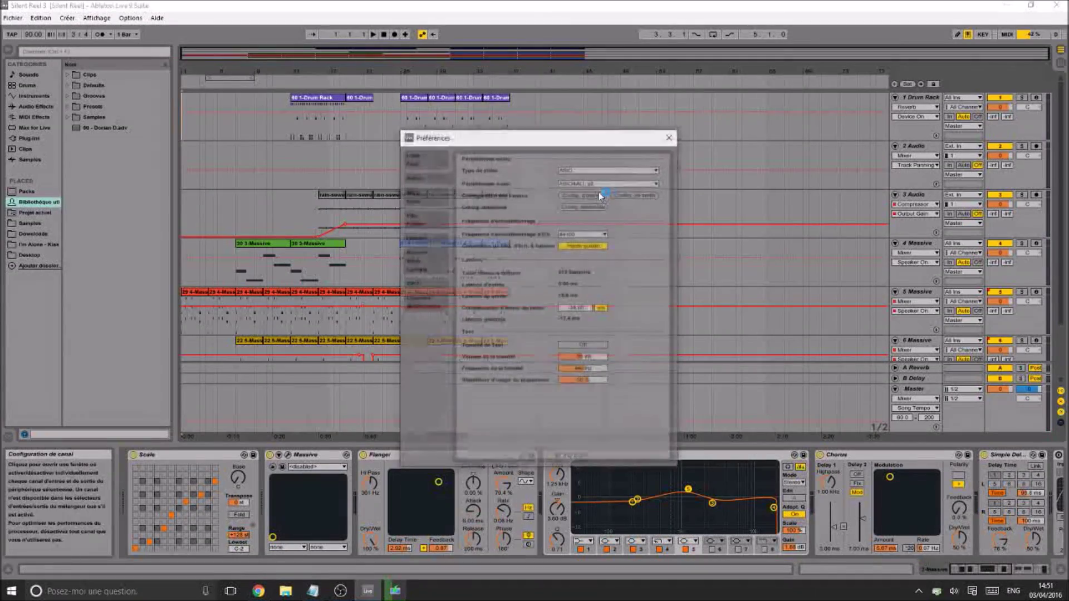
pyautogui.click(588, 207)
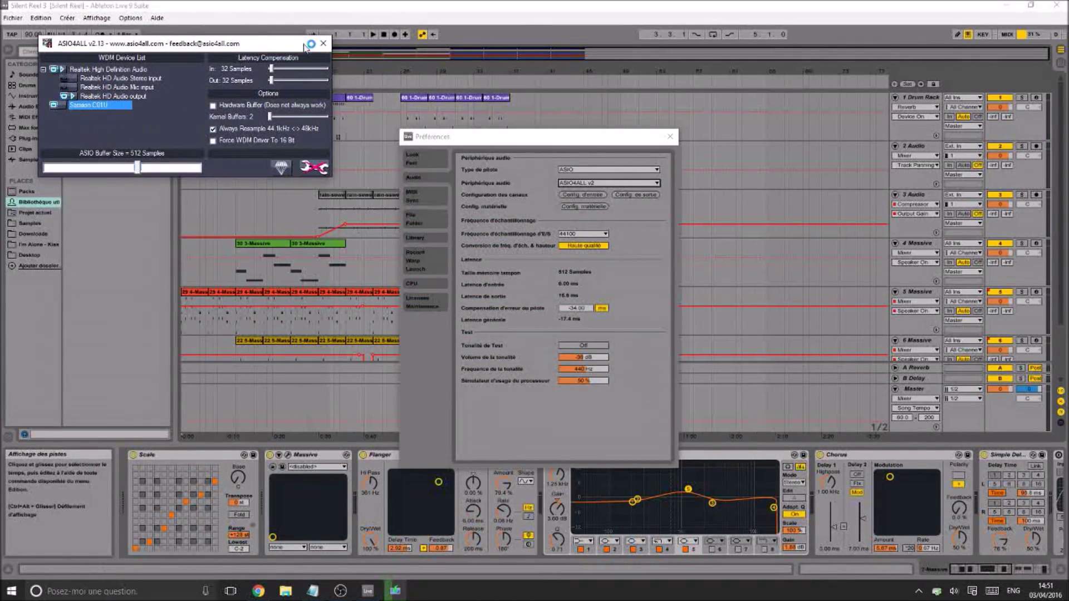
pyautogui.click(324, 44)
pyautogui.click(670, 136)
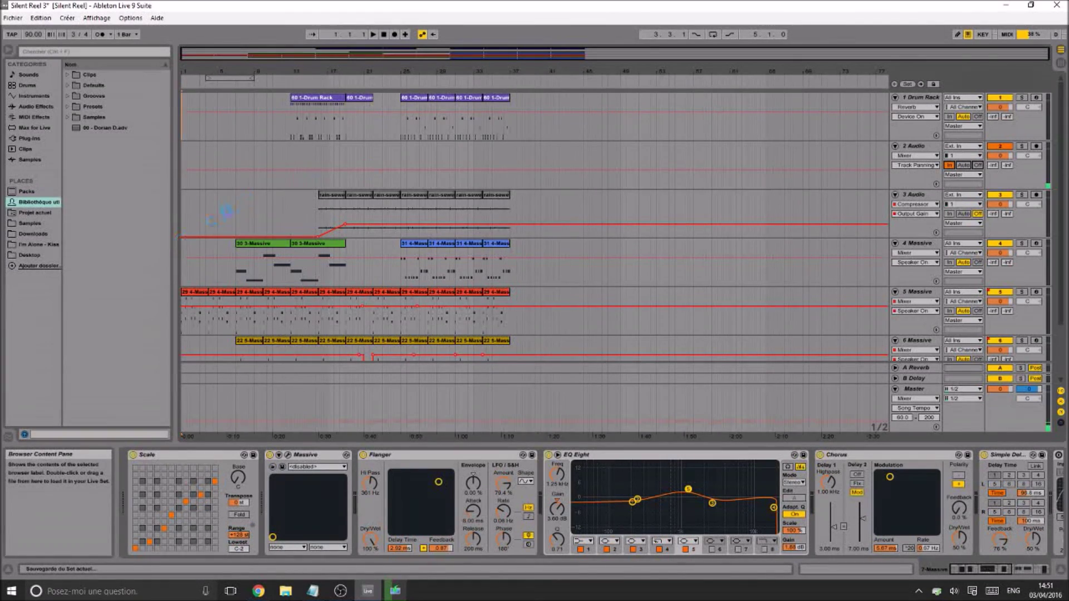
# Export the Master track to the desktop as the 32-bit, 44100 Hz WAV file Silent Reel 3.wav
pyautogui.hotkey('ctrl', 'shift', 'r')
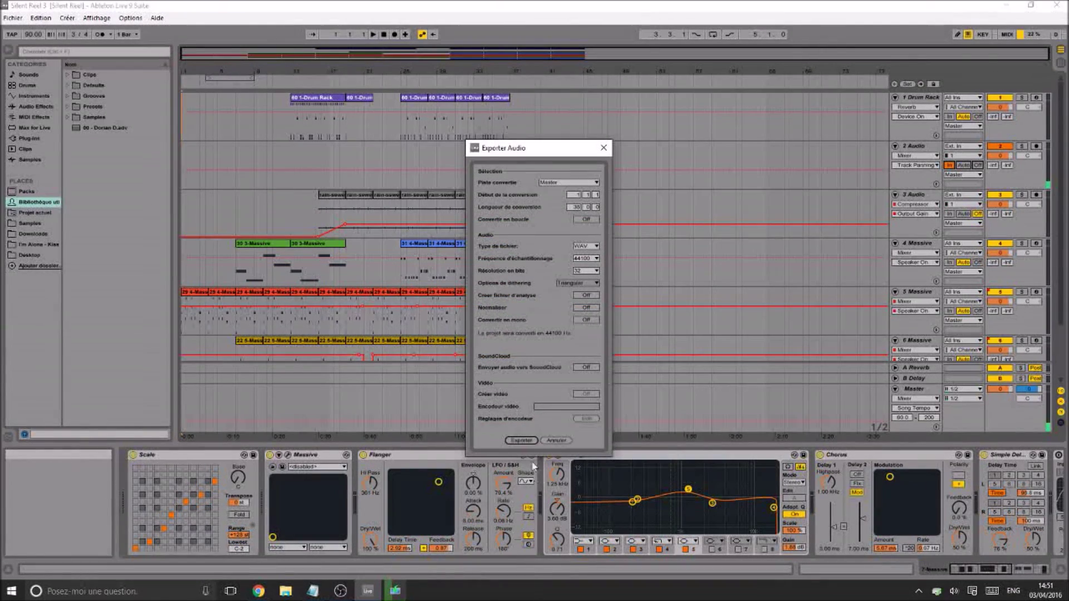
pyautogui.click(521, 441)
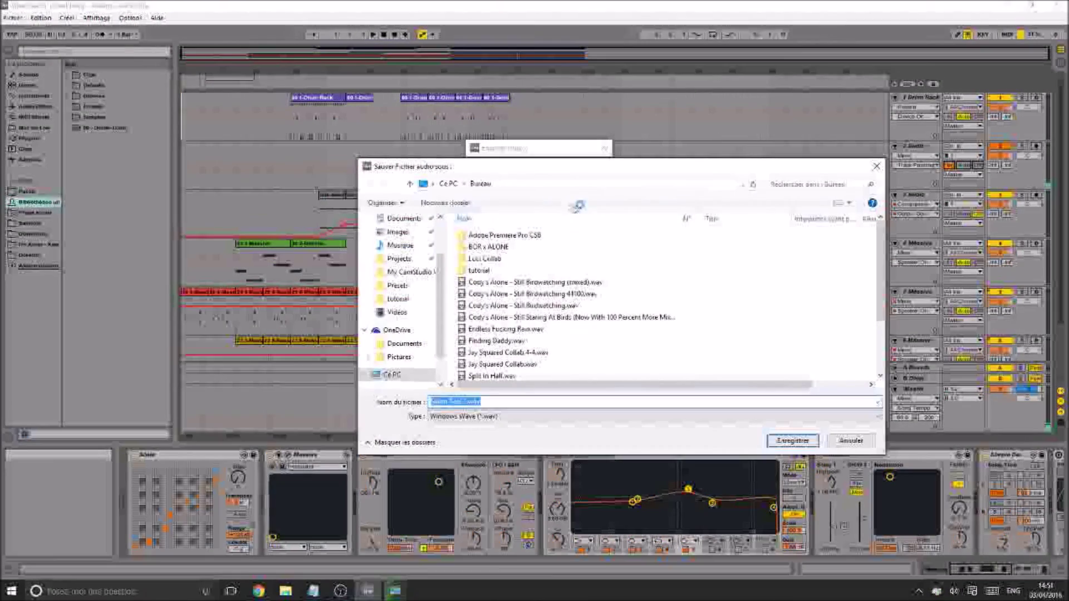
pyautogui.click(793, 440)
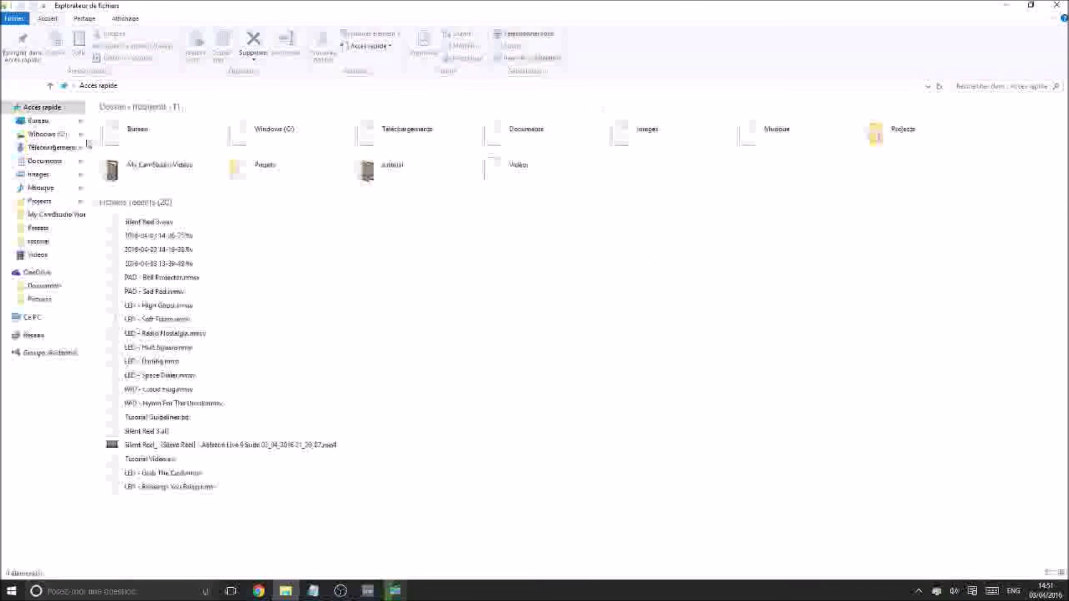
# Open the Bureau folder in File Explorer and add the Type column to its file details
pyautogui.click(38, 121)
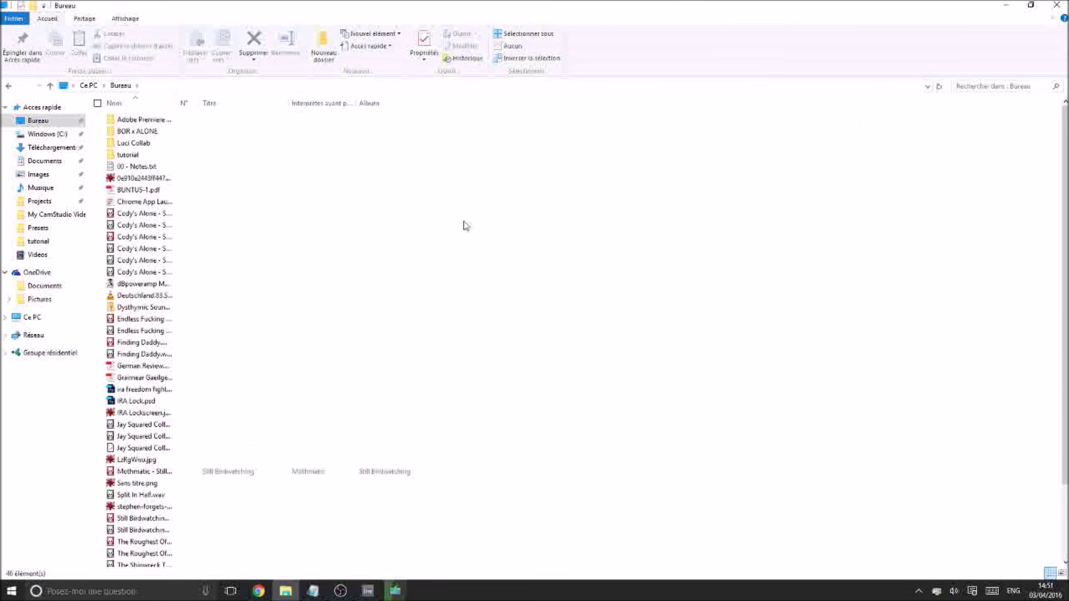
pyautogui.scroll(-3, 466, 226)
pyautogui.rightClick(697, 271)
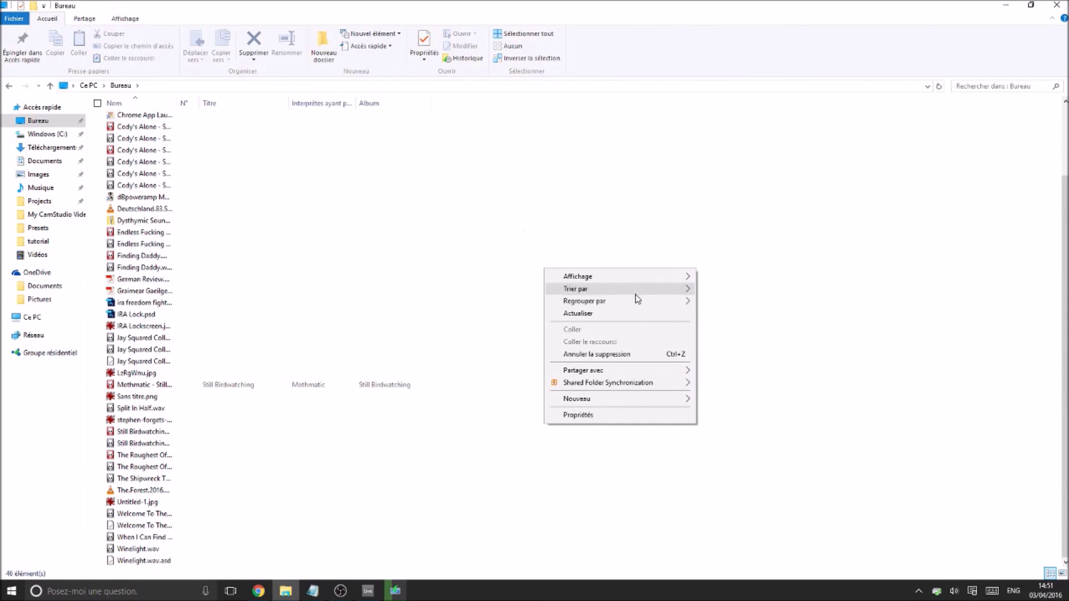
pyautogui.moveTo(637, 301)
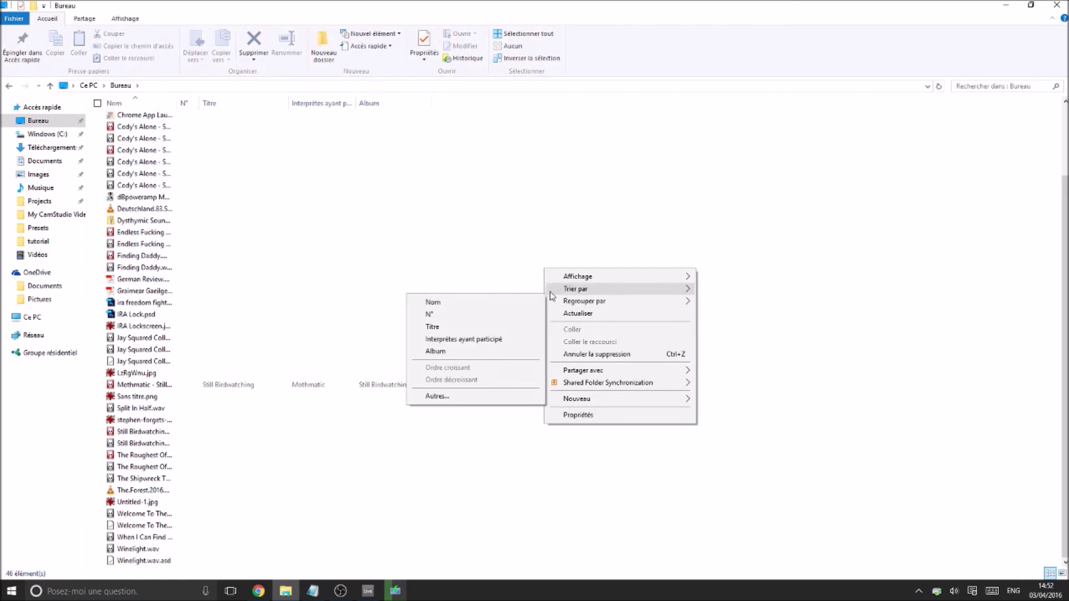
pyautogui.click(462, 397)
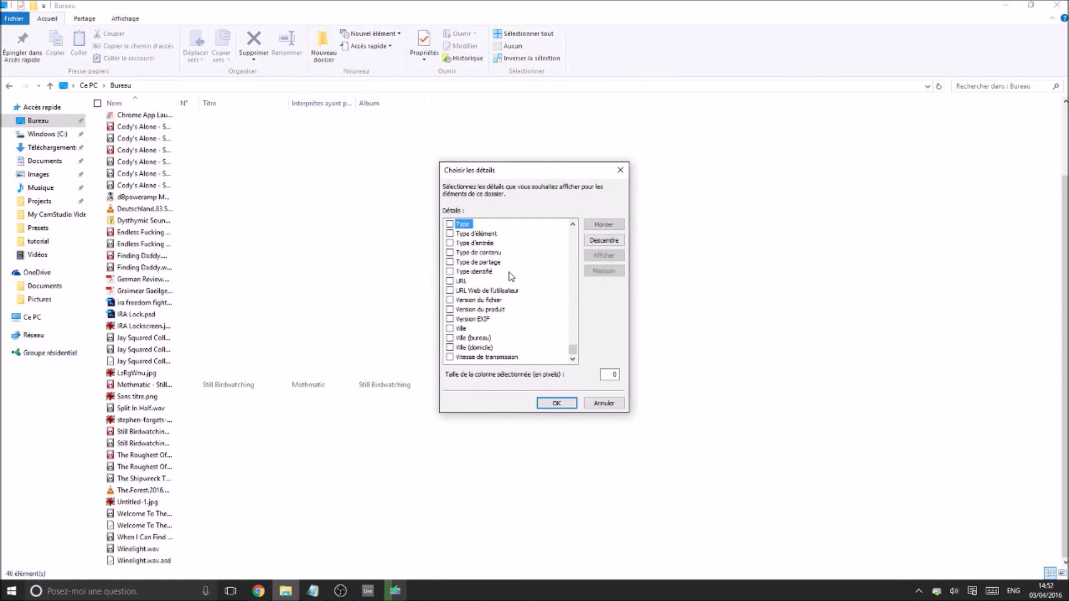
pyautogui.click(556, 403)
# Group the files in the Bureau folder by Type and look through the grouped list
pyautogui.rightClick(520, 310)
pyautogui.moveTo(558, 343)
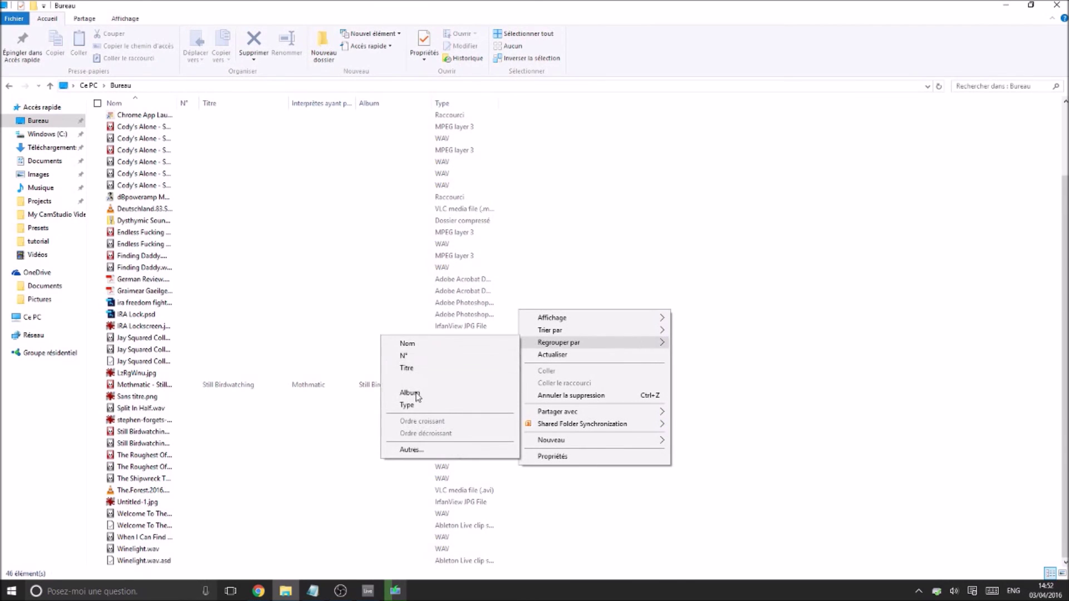
pyautogui.click(422, 406)
pyautogui.scroll(-8, 233, 301)
pyautogui.scroll(7, 248, 356)
pyautogui.scroll(1, 248, 359)
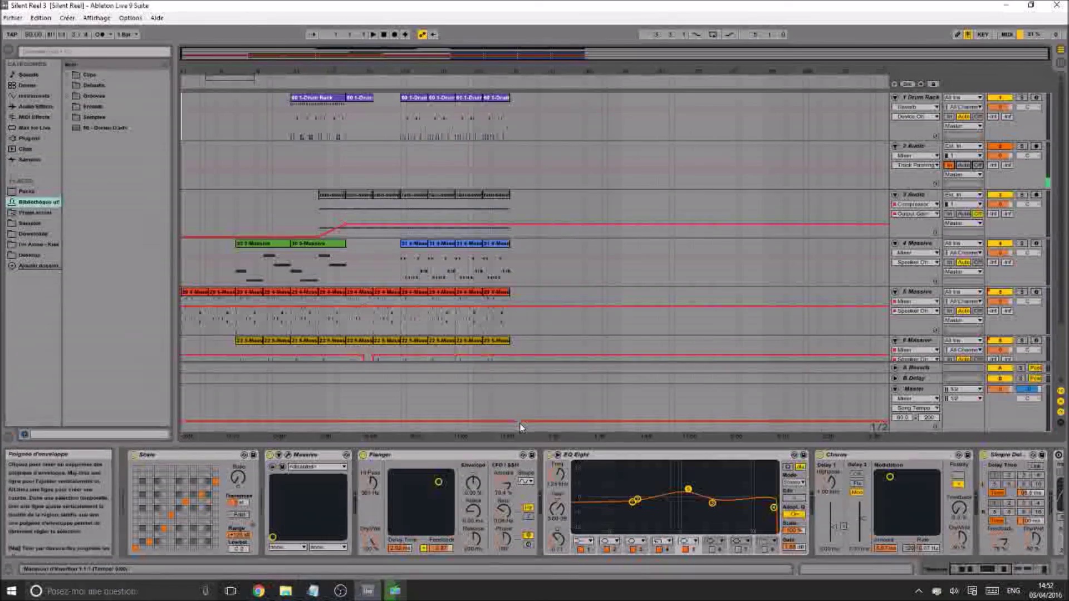
# Deactivate the Samson C01U device in the ASIO4ALL hardware setup and close the preferences
pyautogui.hotkey('ctrl', ',')
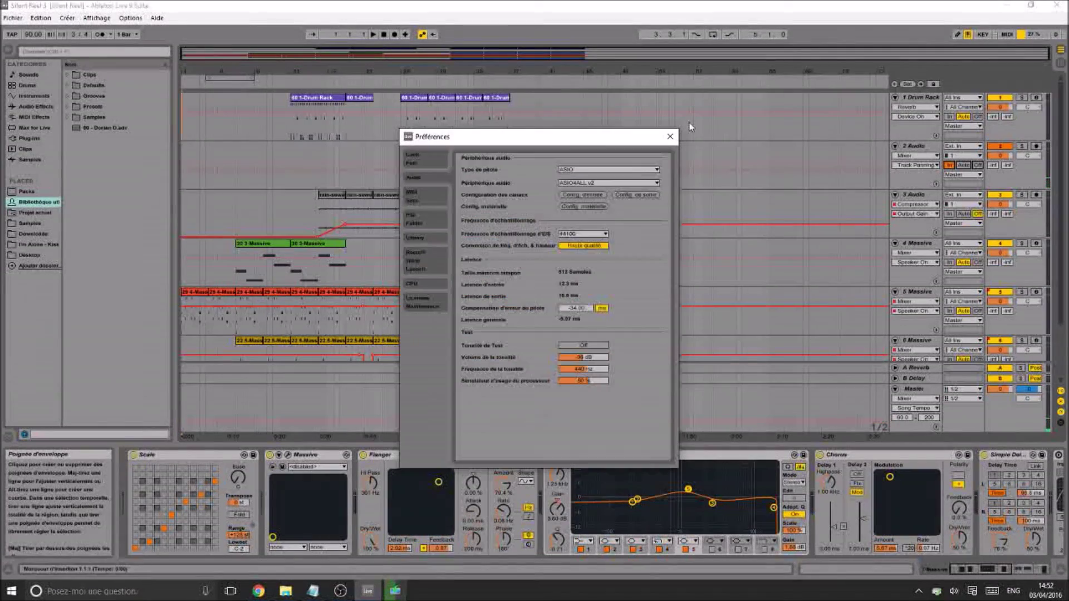
pyautogui.click(583, 206)
pyautogui.click(62, 70)
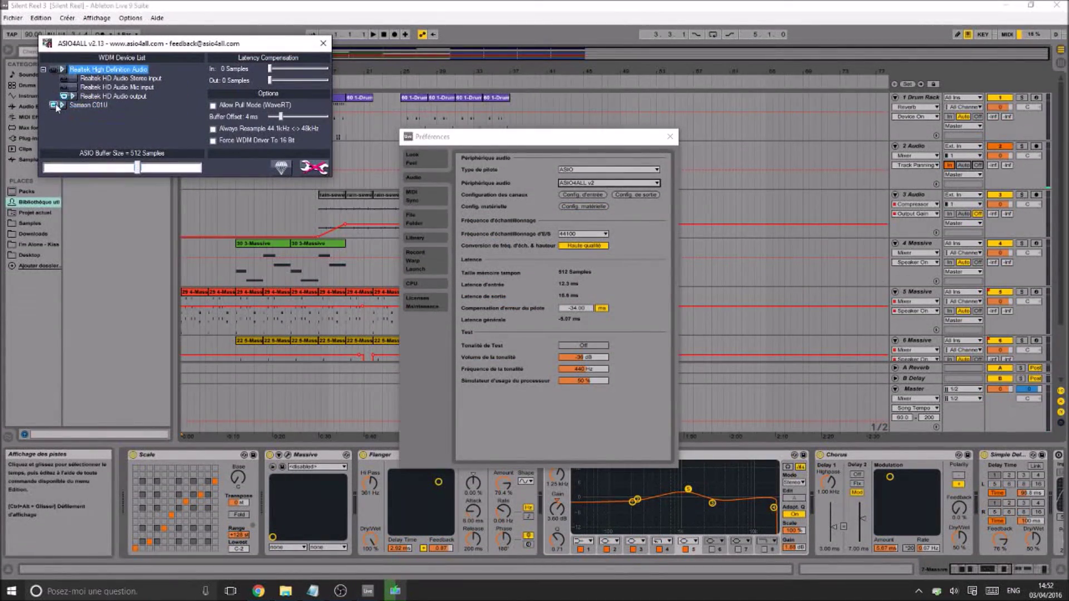
pyautogui.click(323, 43)
pyautogui.click(670, 137)
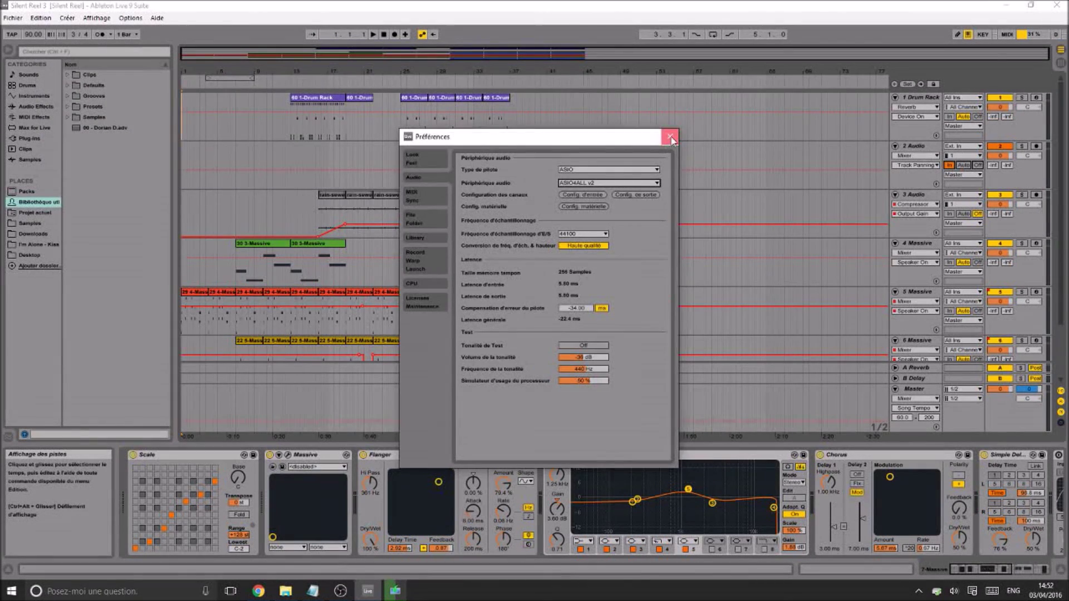
# Find Silent Reel 3.wav in the WAV group of the Bureau folder in File Explorer and play it in foobar2000
pyautogui.click(280, 595)
pyautogui.scroll(-8, 223, 345)
pyautogui.scroll(-1, 195, 361)
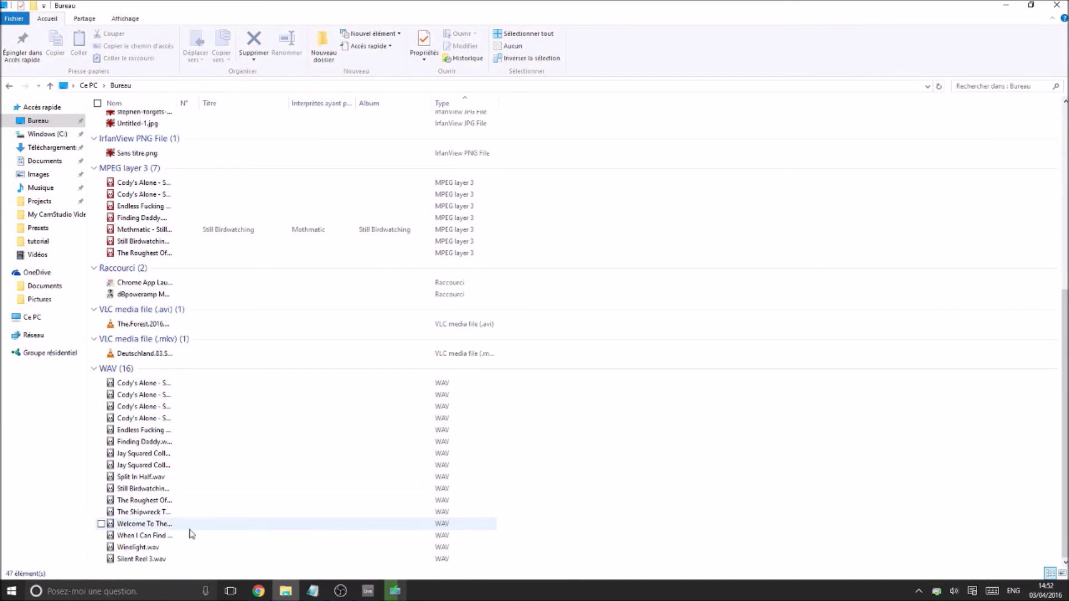
pyautogui.click(146, 559)
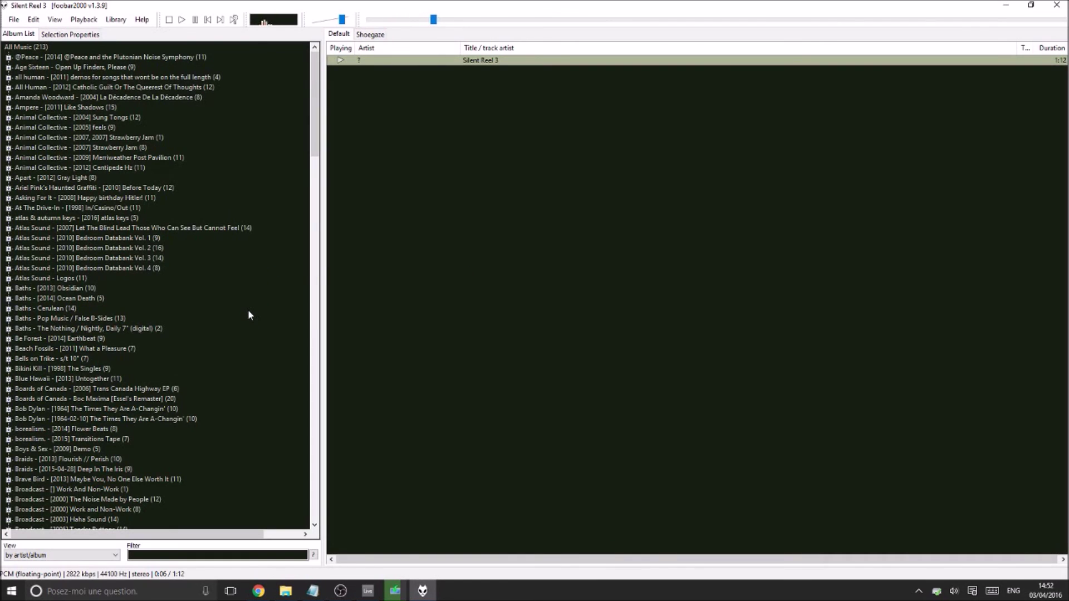
pyautogui.scroll(-1, 248, 311)
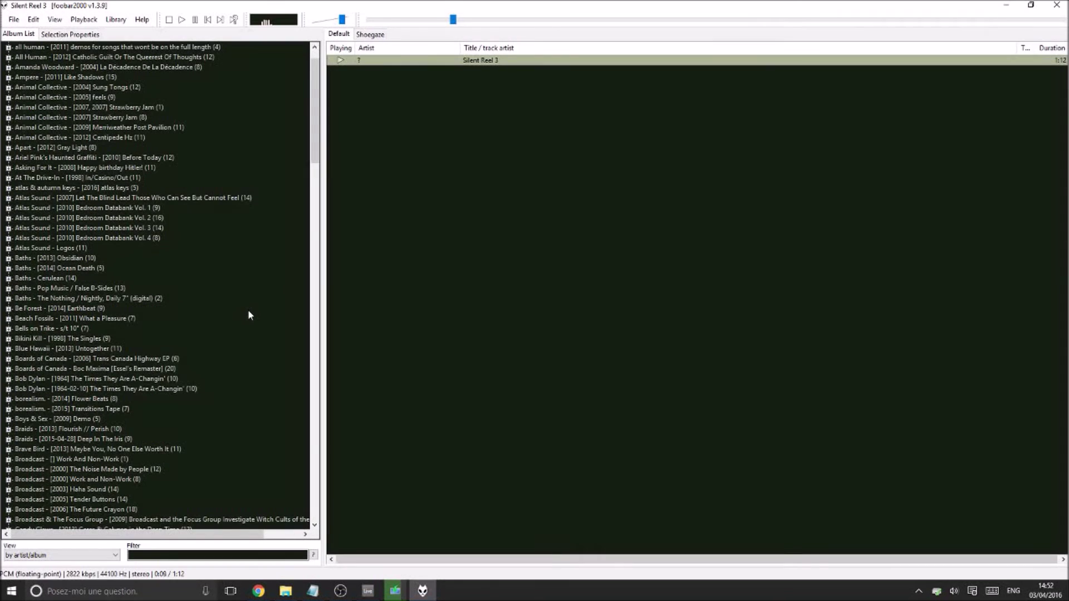
pyautogui.scroll(1, 248, 313)
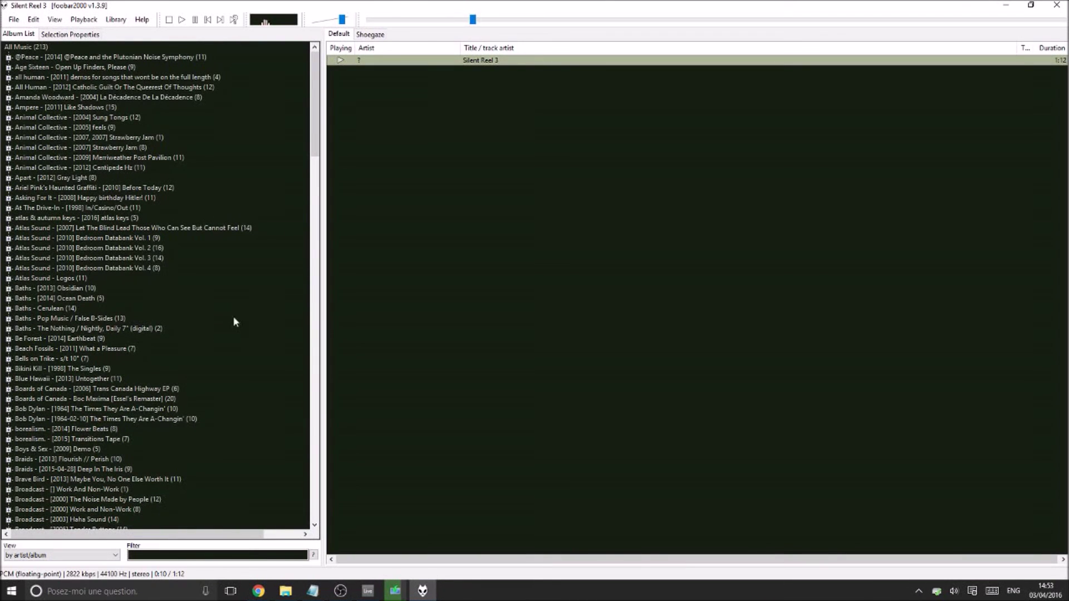
pyautogui.click(8, 369)
pyautogui.click(8, 369)
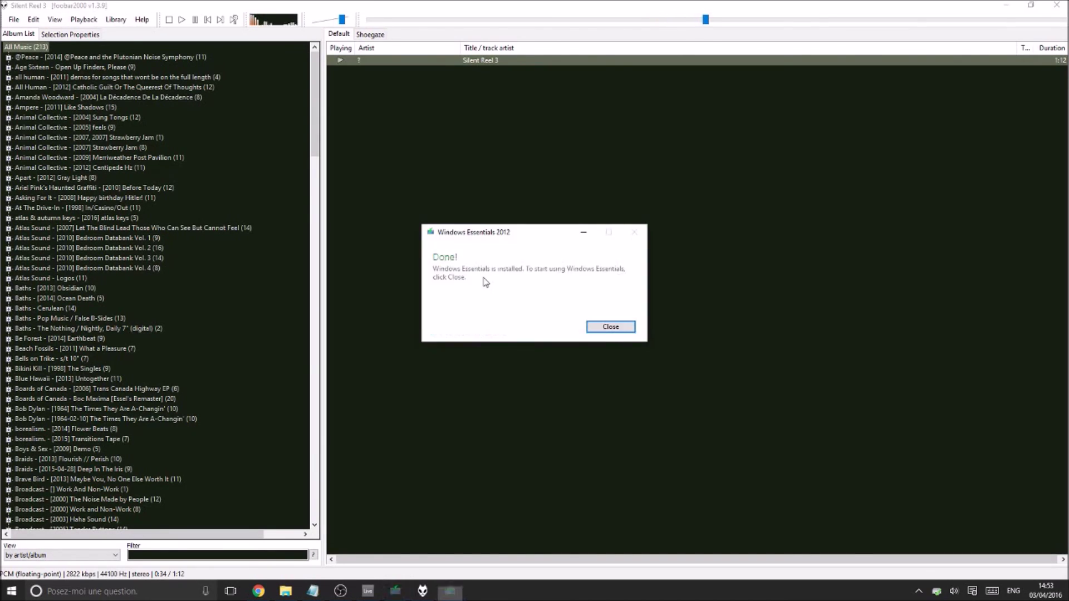
# Close the Windows Essentials 2012 installer dialog
pyautogui.click(627, 327)
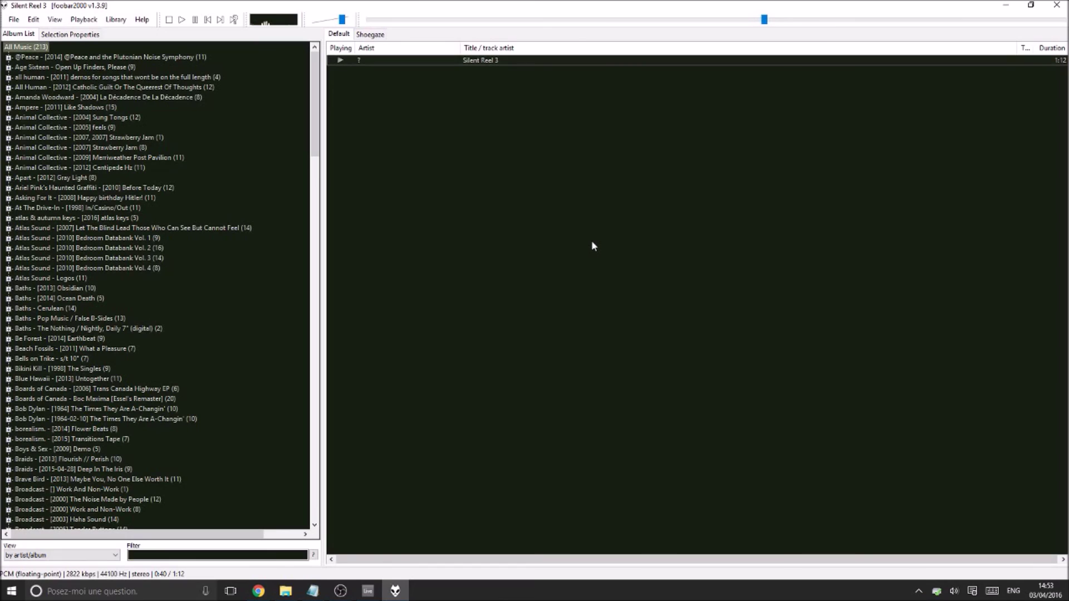
pyautogui.hotkey('alt', 'shift')
pyautogui.hotkey('alt', 'shift')
pyautogui.hotkey('alt', 'shift')
# View the playing track's waveform in the Oscilloscope visualization and close its window
pyautogui.click(56, 19)
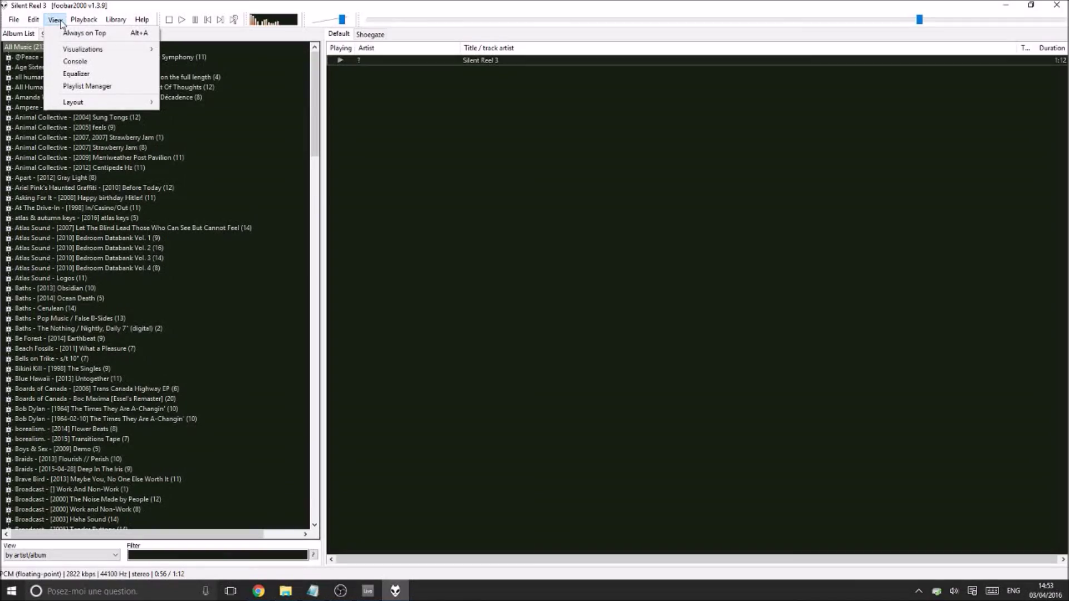
pyautogui.moveTo(88, 53)
pyautogui.click(192, 49)
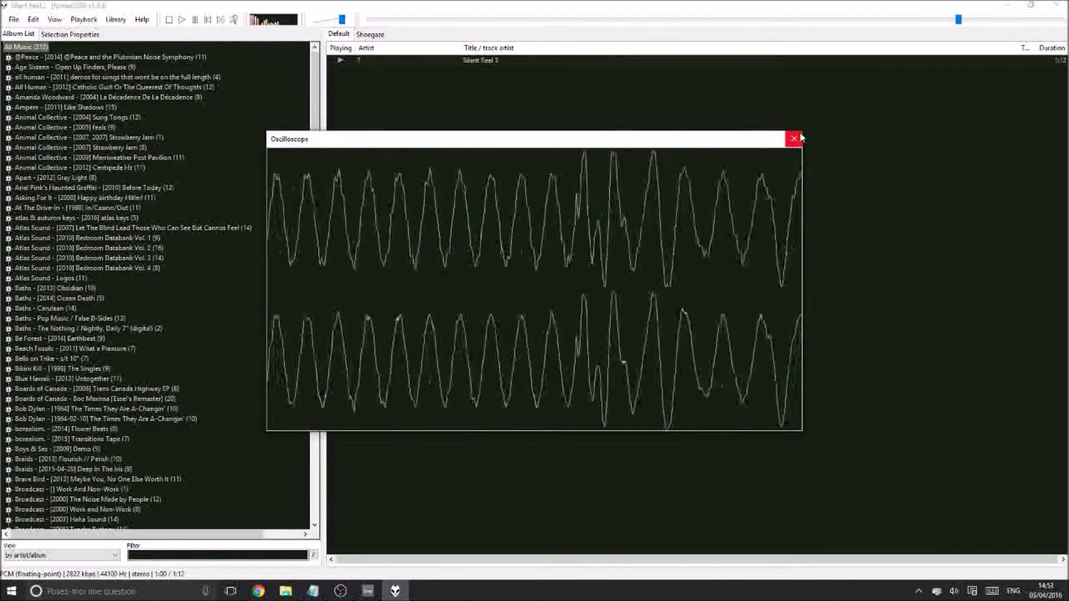
pyautogui.moveTo(698, 142); pyautogui.dragTo(755, 157)
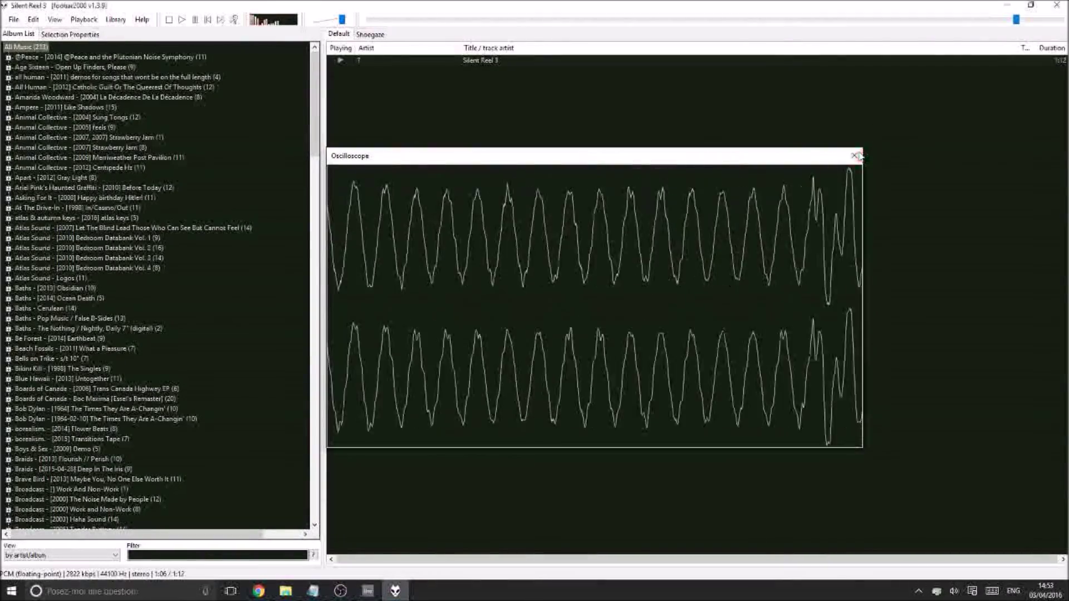
pyautogui.click(844, 156)
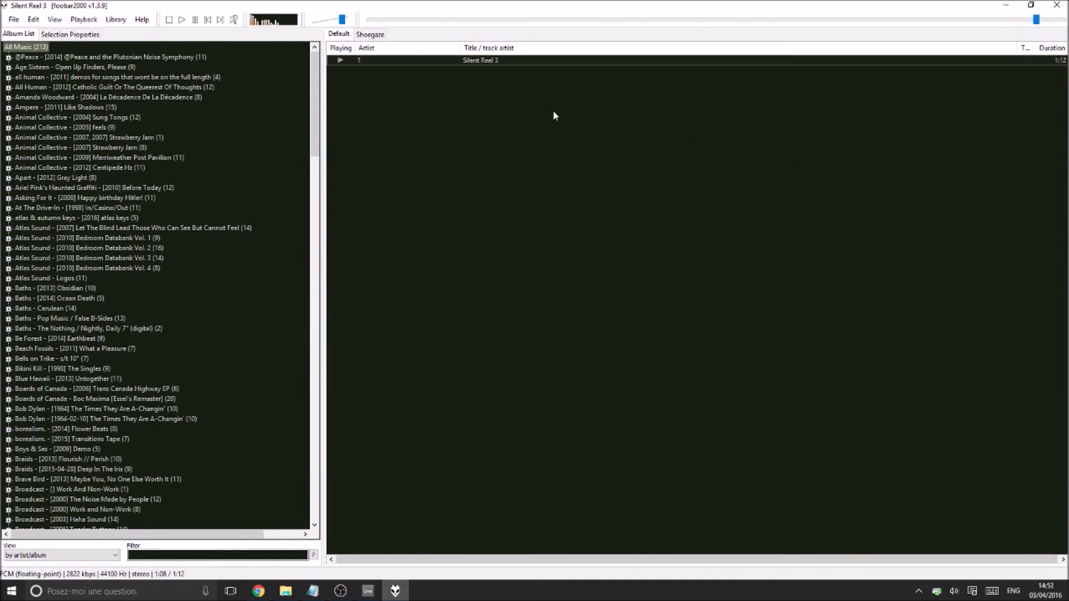
# Stop the playback and close foobar2000, returning to Ableton Live with its preferences open
pyautogui.click(169, 20)
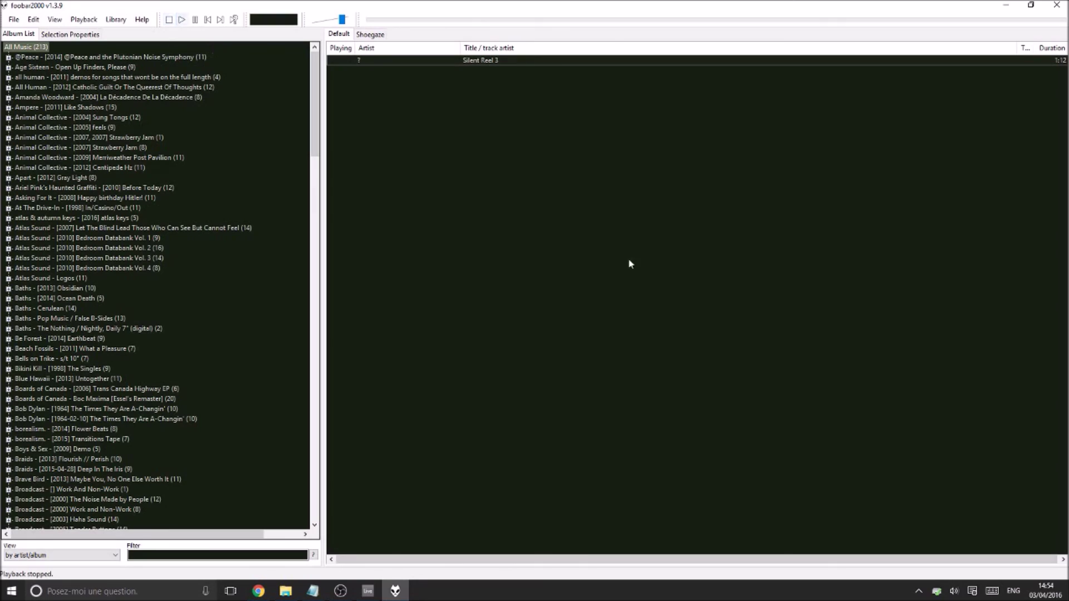
pyautogui.click(1056, 5)
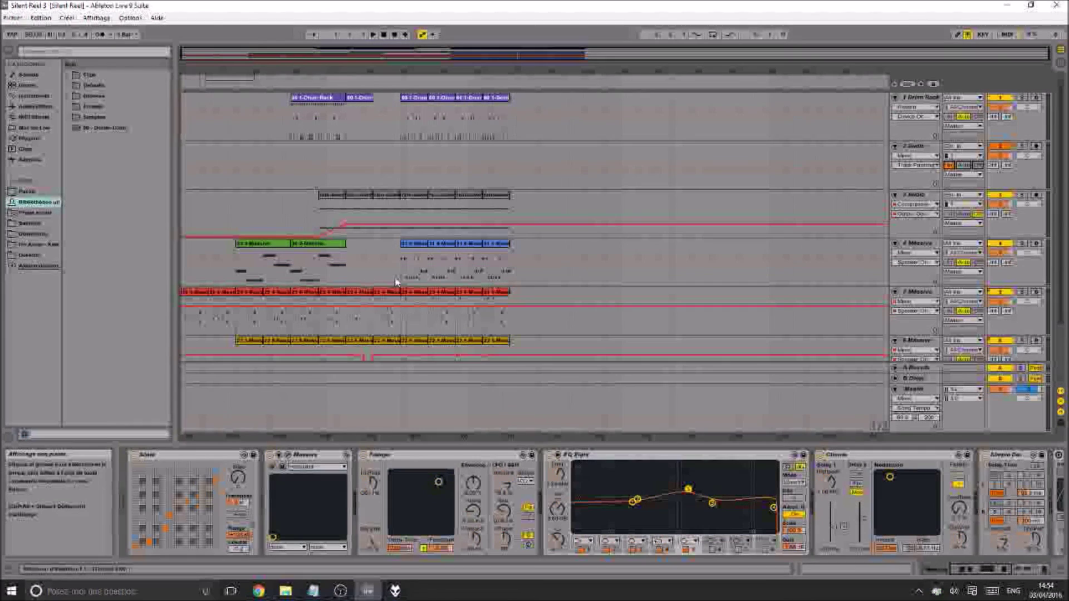
pyautogui.hotkey('ctrl', ',')
pyautogui.rightClick(395, 590)
pyautogui.click(409, 566)
# Turn the Samson C01U device back on in the ASIO4ALL hardware setup and leave the preferences
pyautogui.click(583, 206)
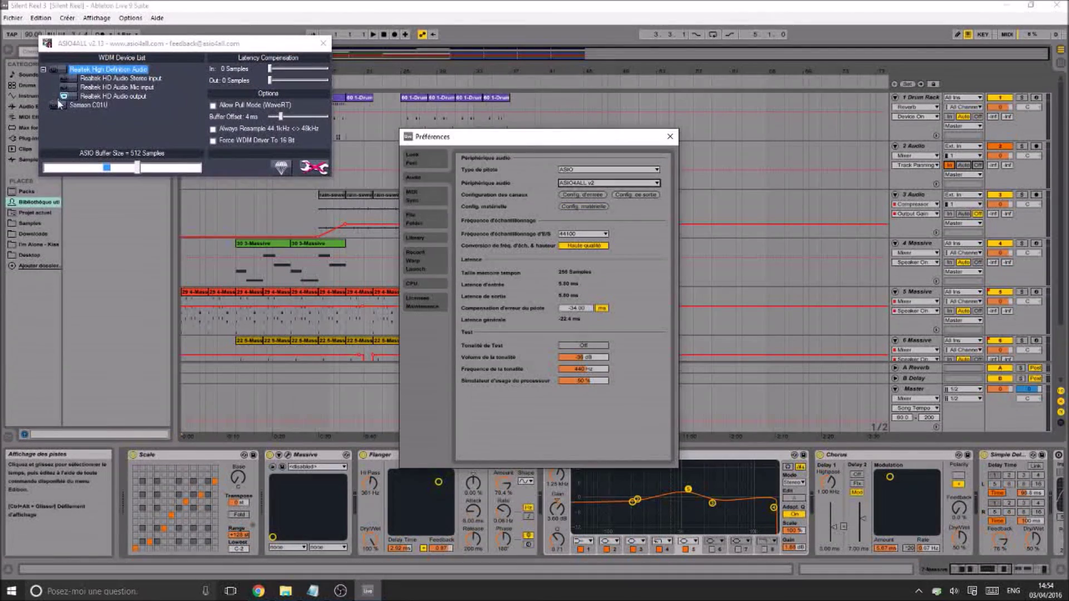
pyautogui.click(62, 69)
pyautogui.click(323, 43)
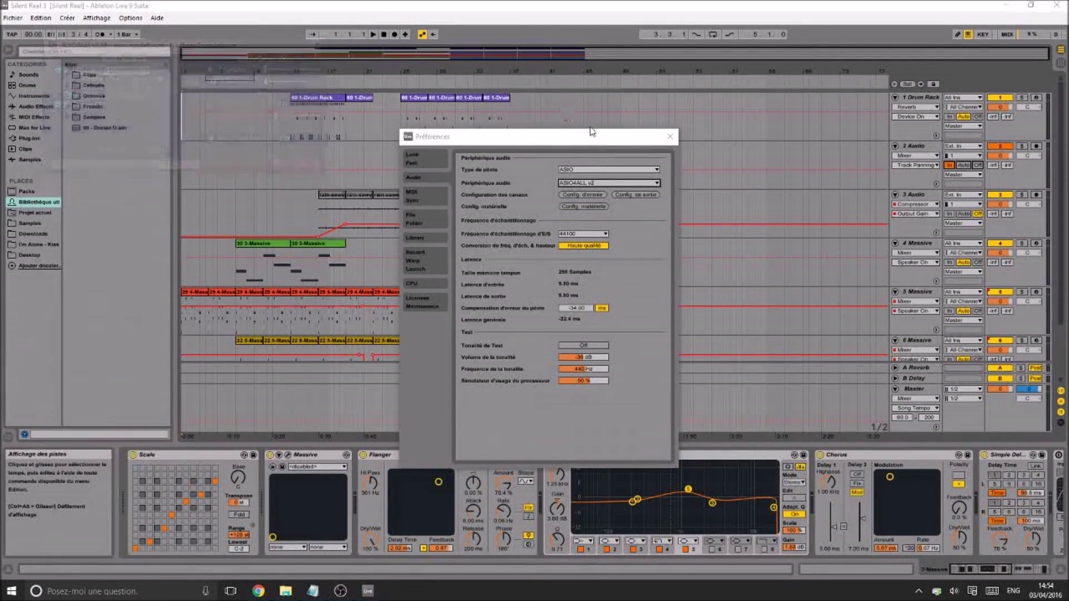
pyautogui.click(669, 136)
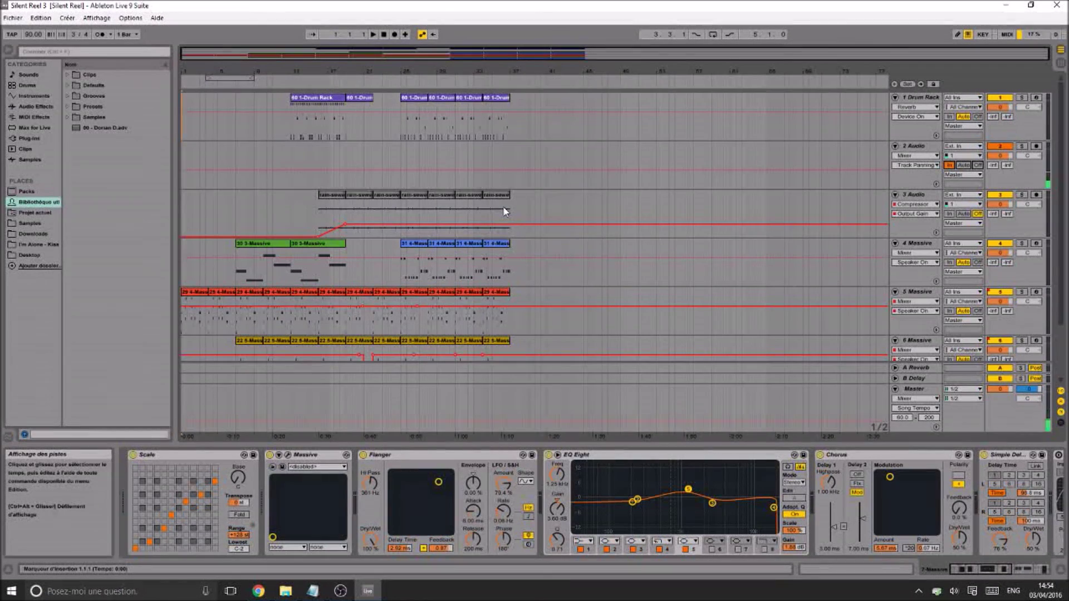
pyautogui.click(340, 591)
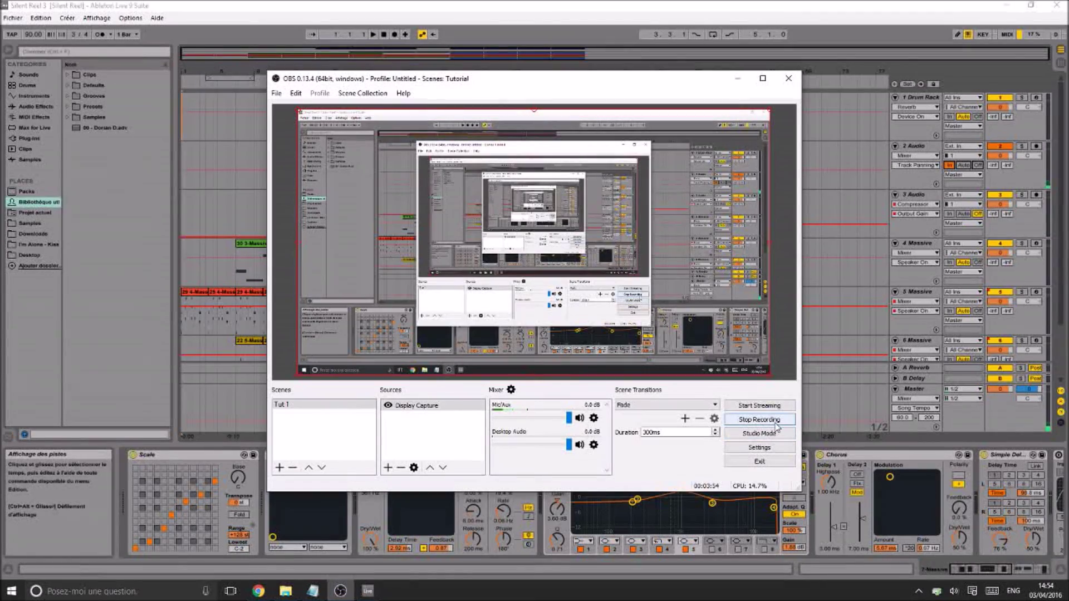